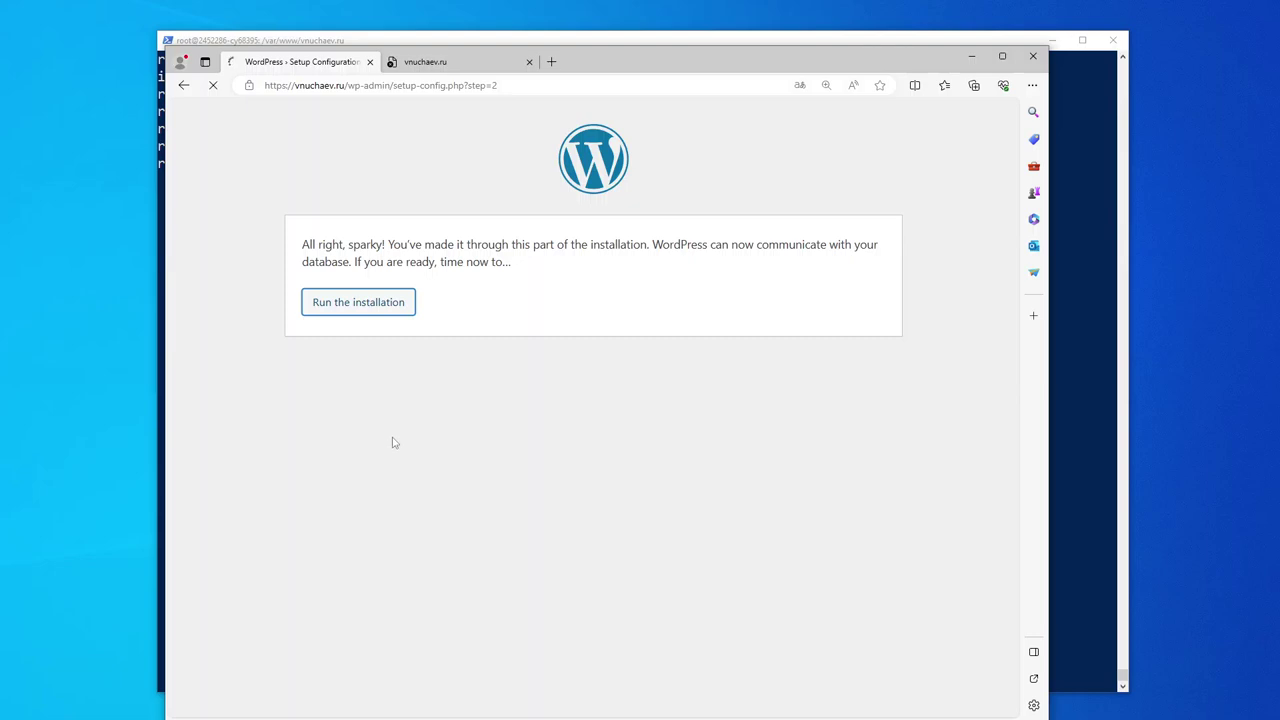
# Enter ШколоШопис as the Site Title and fill in the saved admin username
pyautogui.scroll(-2, 400, 425)
pyautogui.click(441, 305)
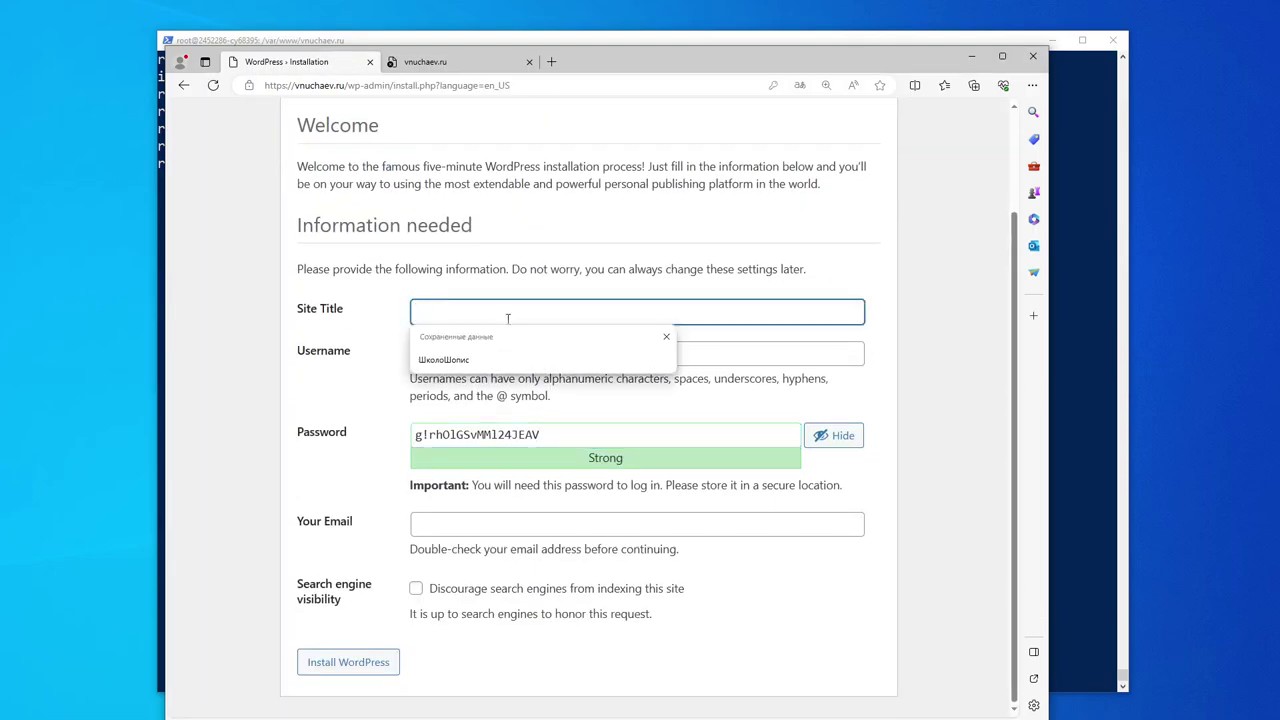
pyautogui.click(470, 358)
pyautogui.click(458, 362)
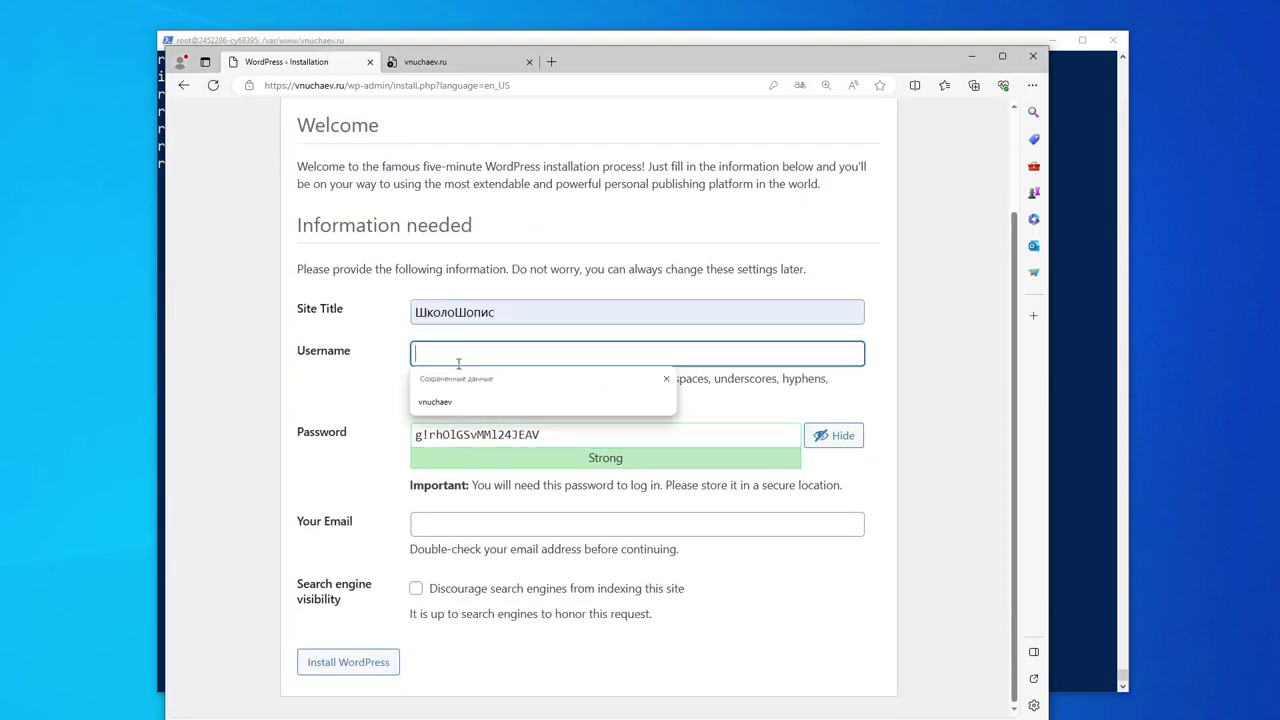
pyautogui.click(461, 399)
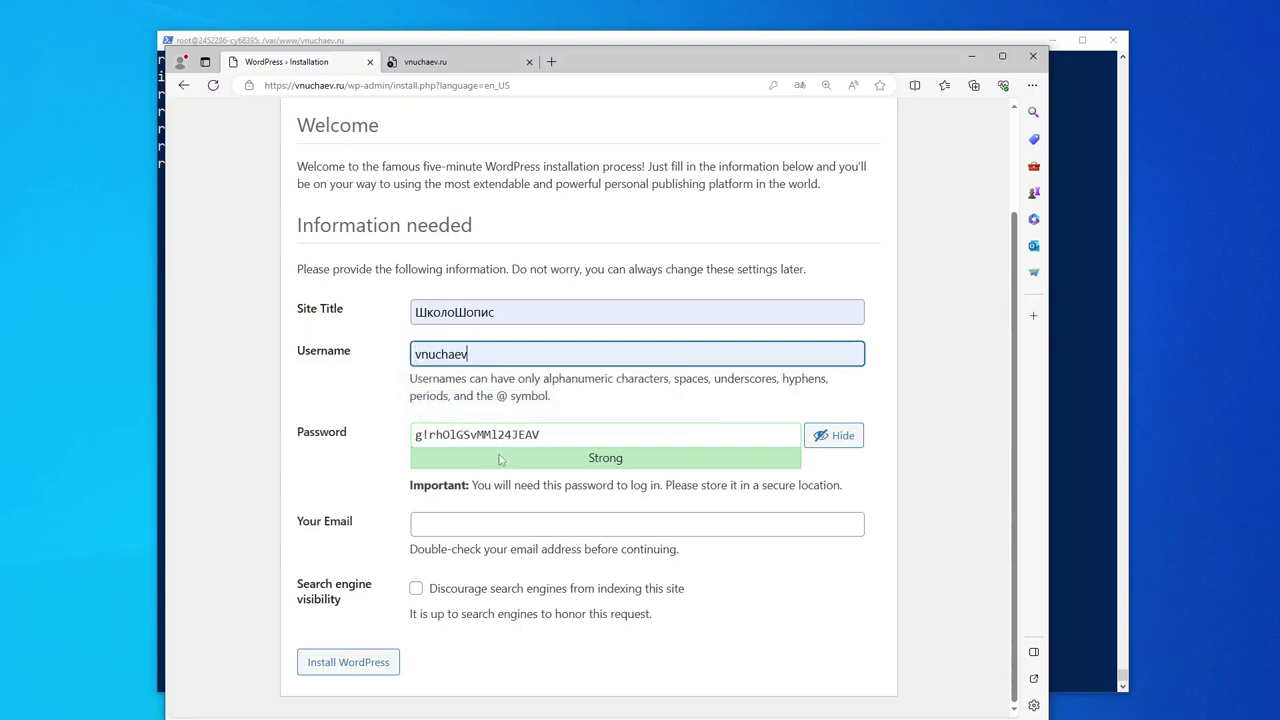
# Replace the generated password with a custom admin password
pyautogui.click(820, 438)
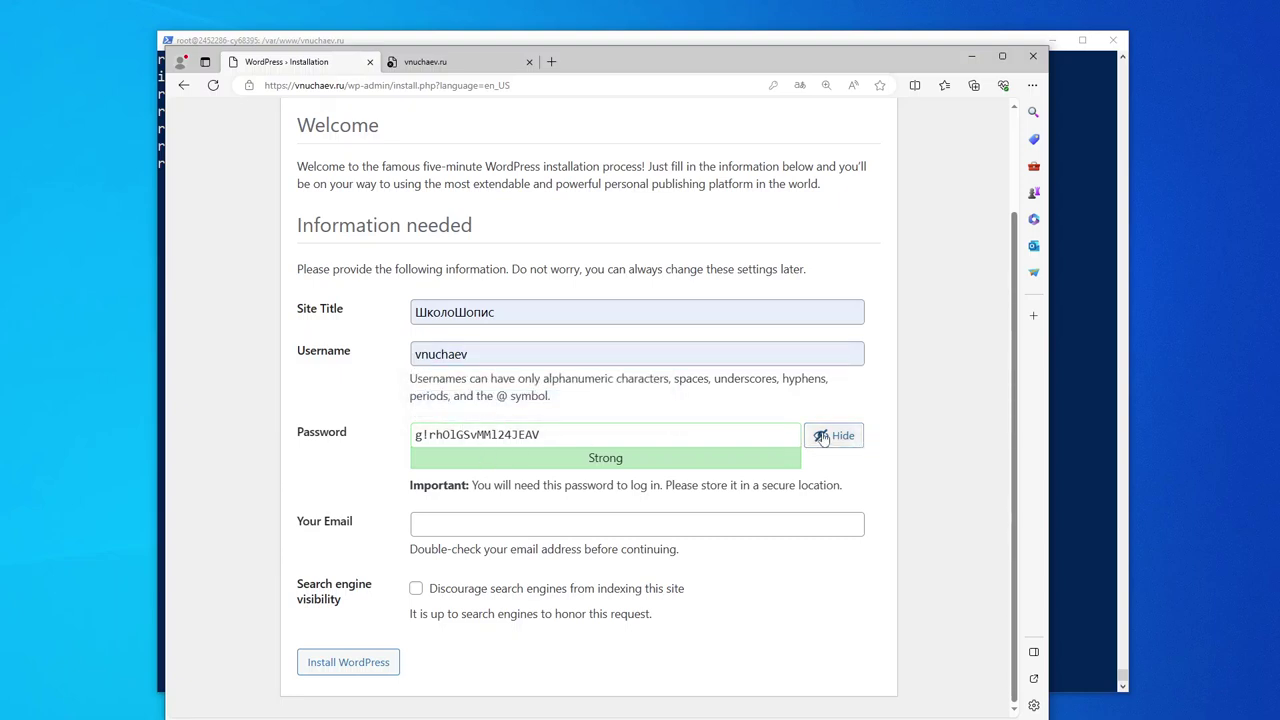
pyautogui.click(820, 438)
pyautogui.hotkey('shift', 'Tab')
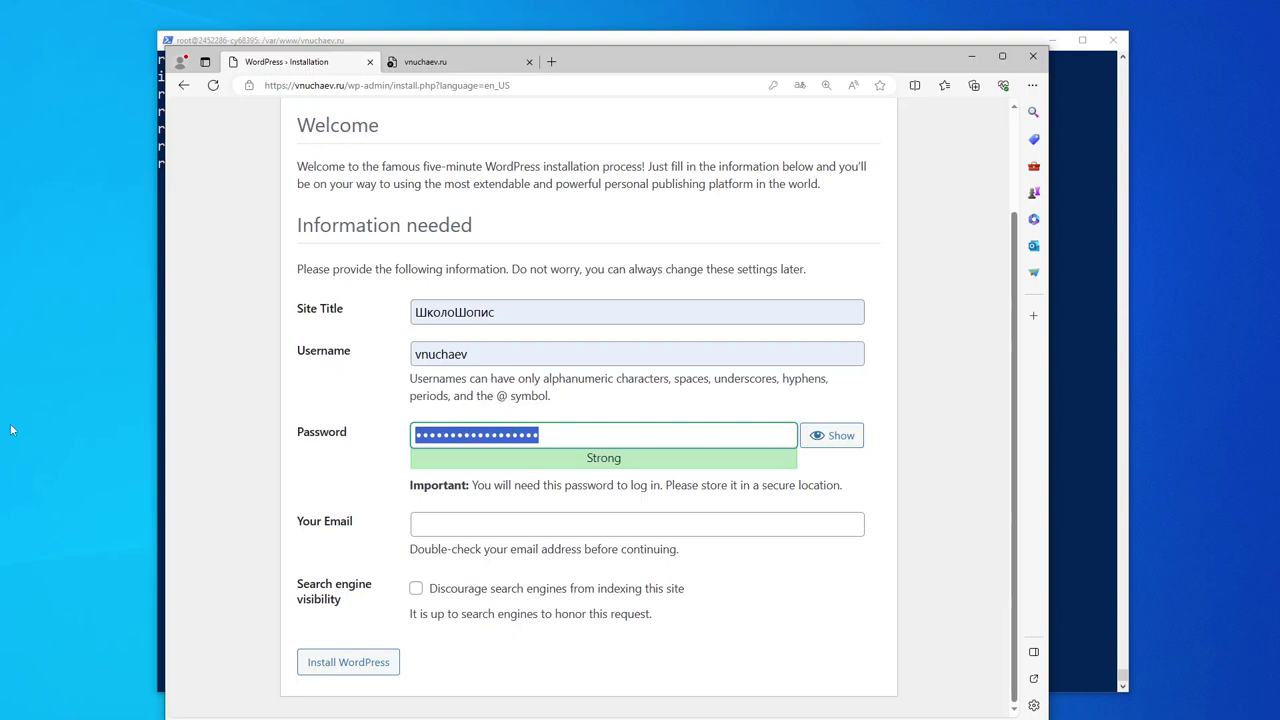
pyautogui.press('BackSpace')
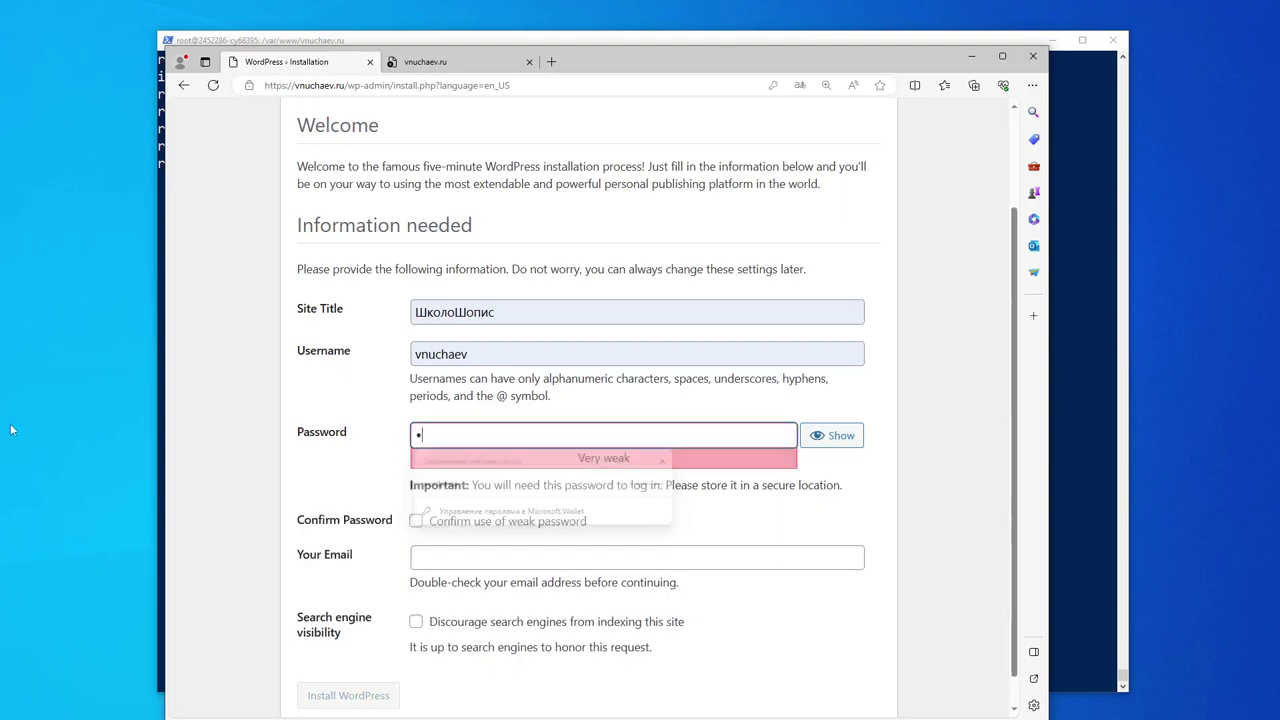
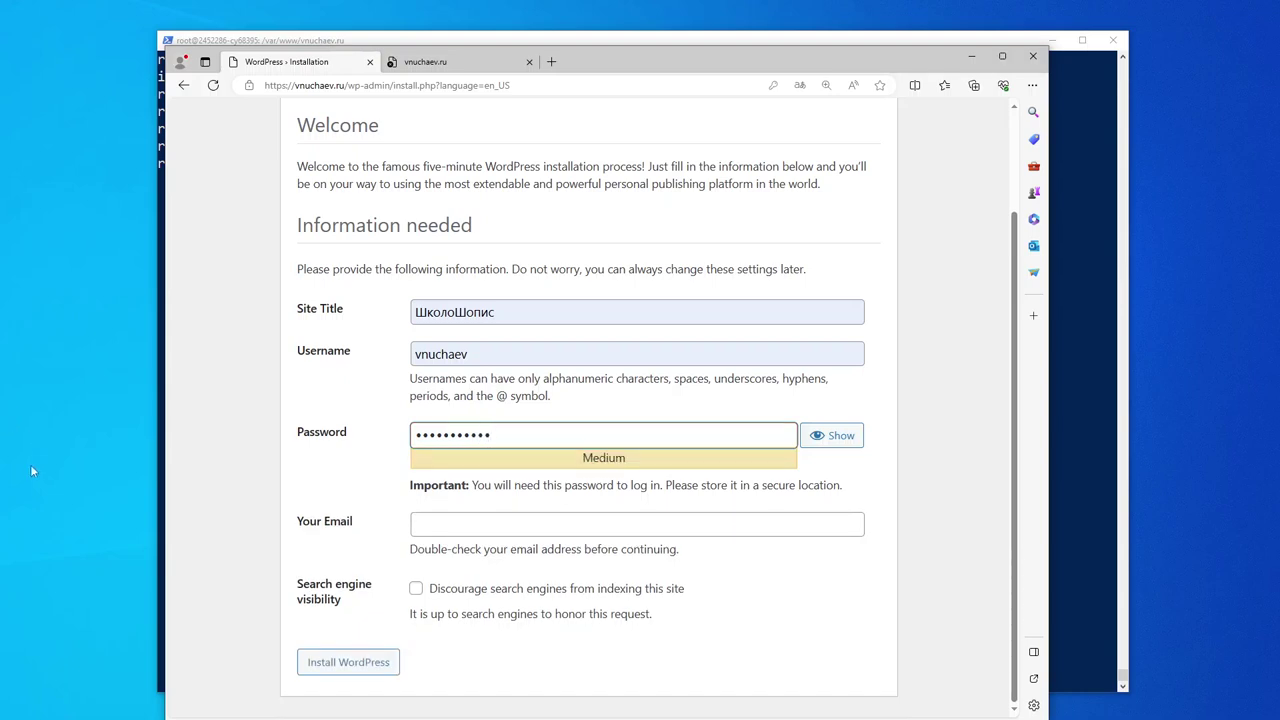
# Fill in the saved admin email, discourage search engine indexing, and run the installation
pyautogui.click(431, 528)
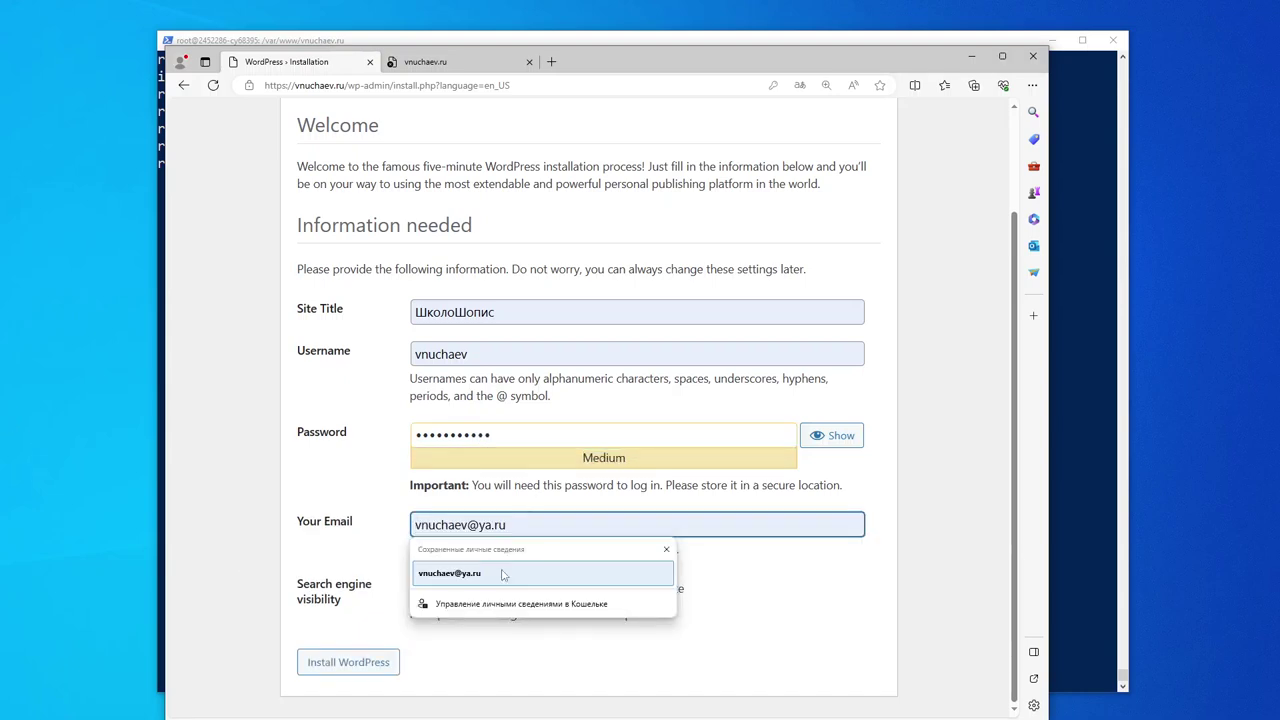
pyautogui.click(455, 573)
pyautogui.click(447, 592)
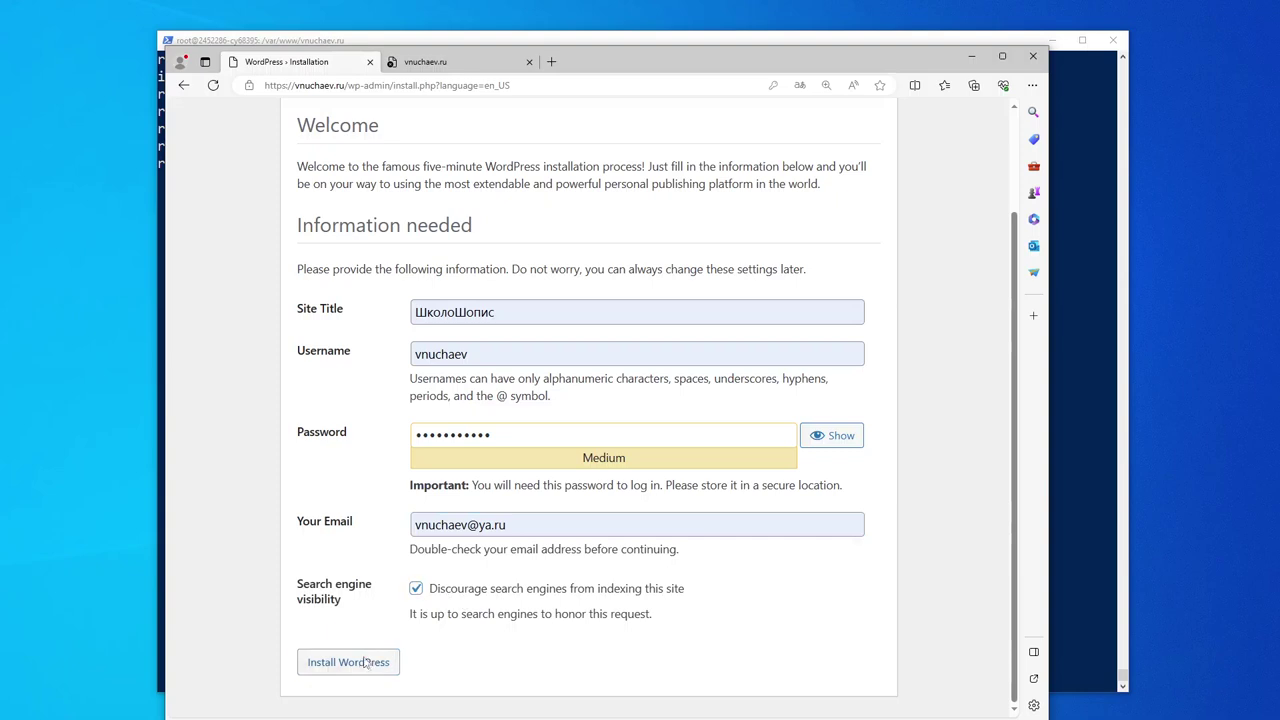
pyautogui.click(366, 662)
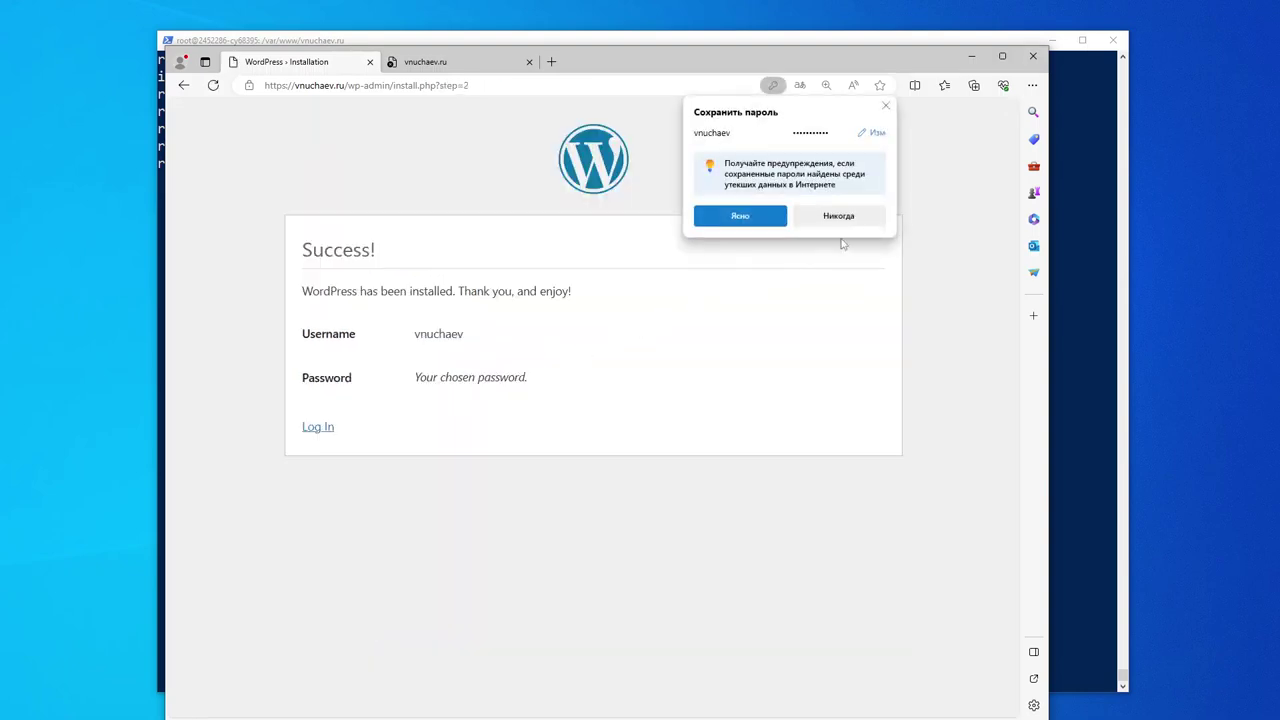
# Dismiss the password-save offer and switch to the site tab's address bar
pyautogui.click(888, 105)
pyautogui.click(432, 62)
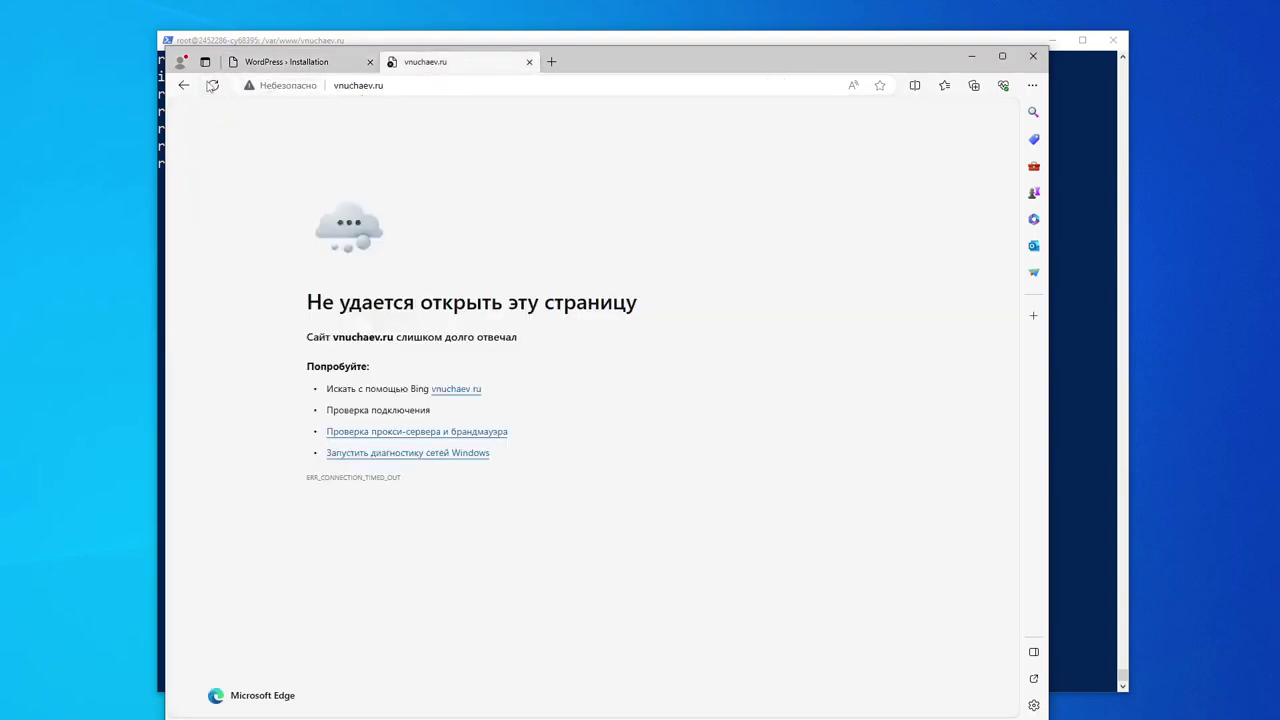
pyautogui.click(370, 86)
pyautogui.click(436, 89)
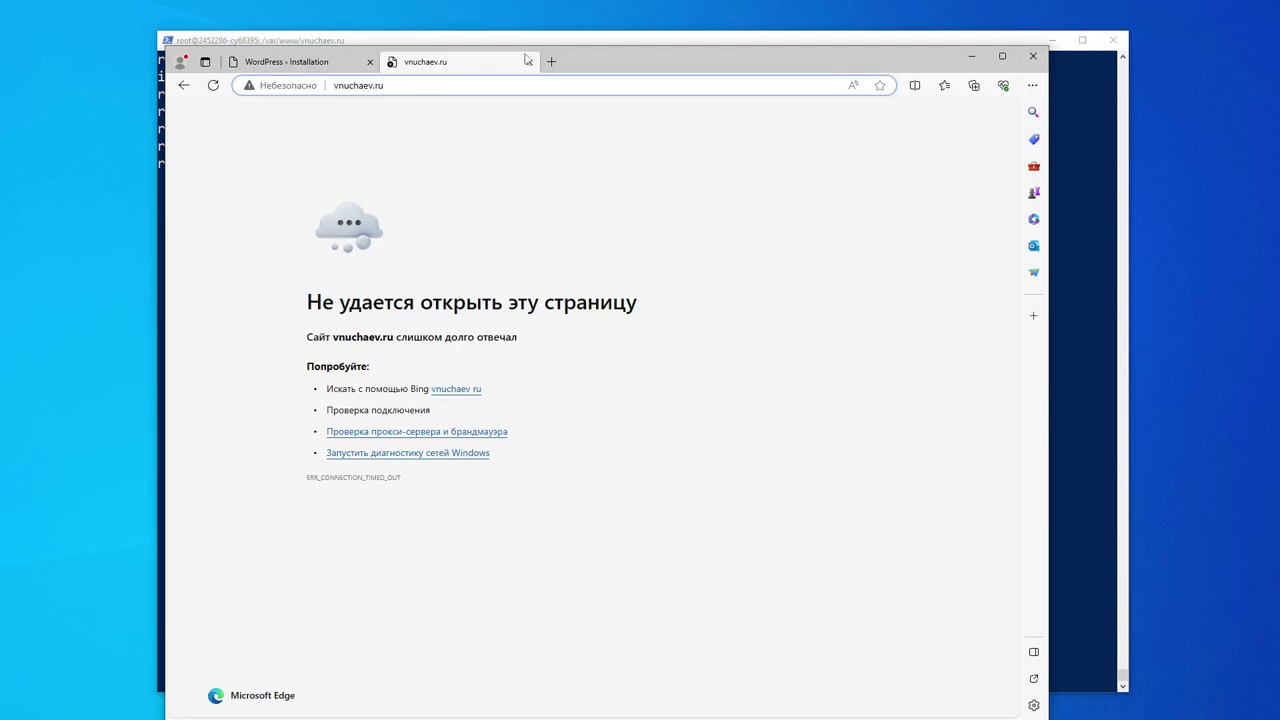
# Close the failed tab and load the site's homepage in a new tab
pyautogui.click(526, 61)
pyautogui.click(391, 62)
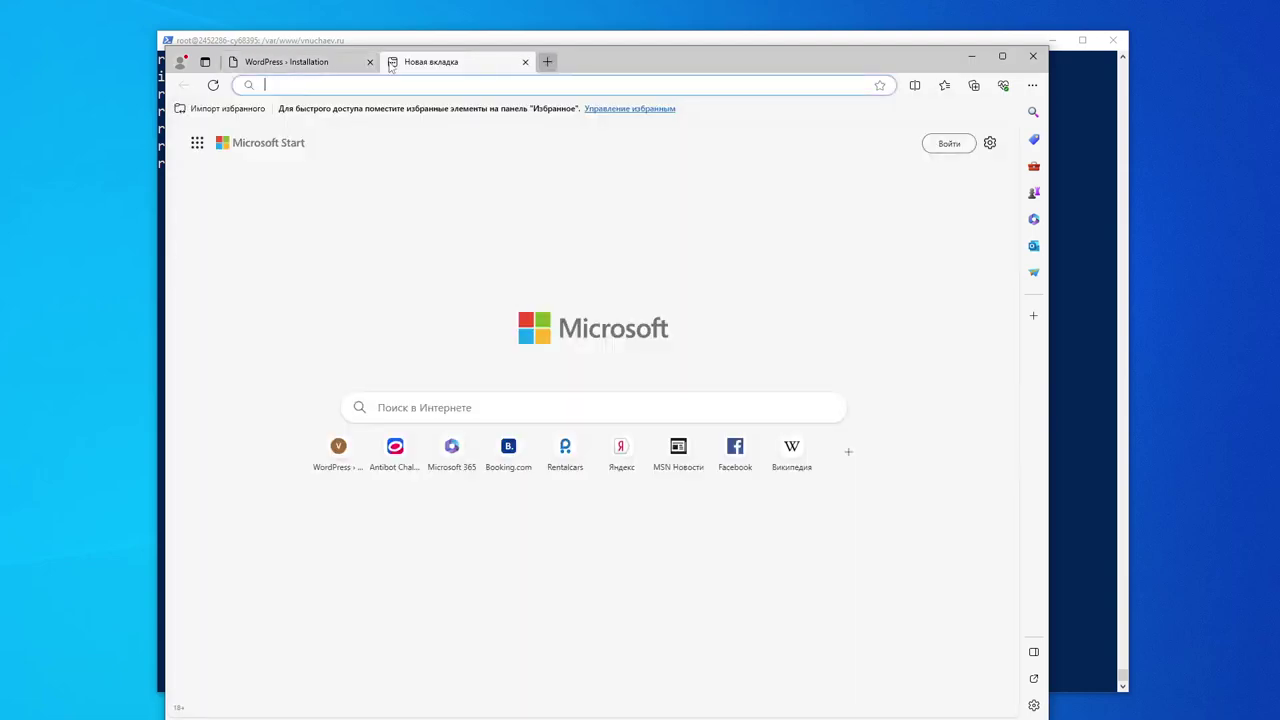
pyautogui.write('vnuchaev.r')
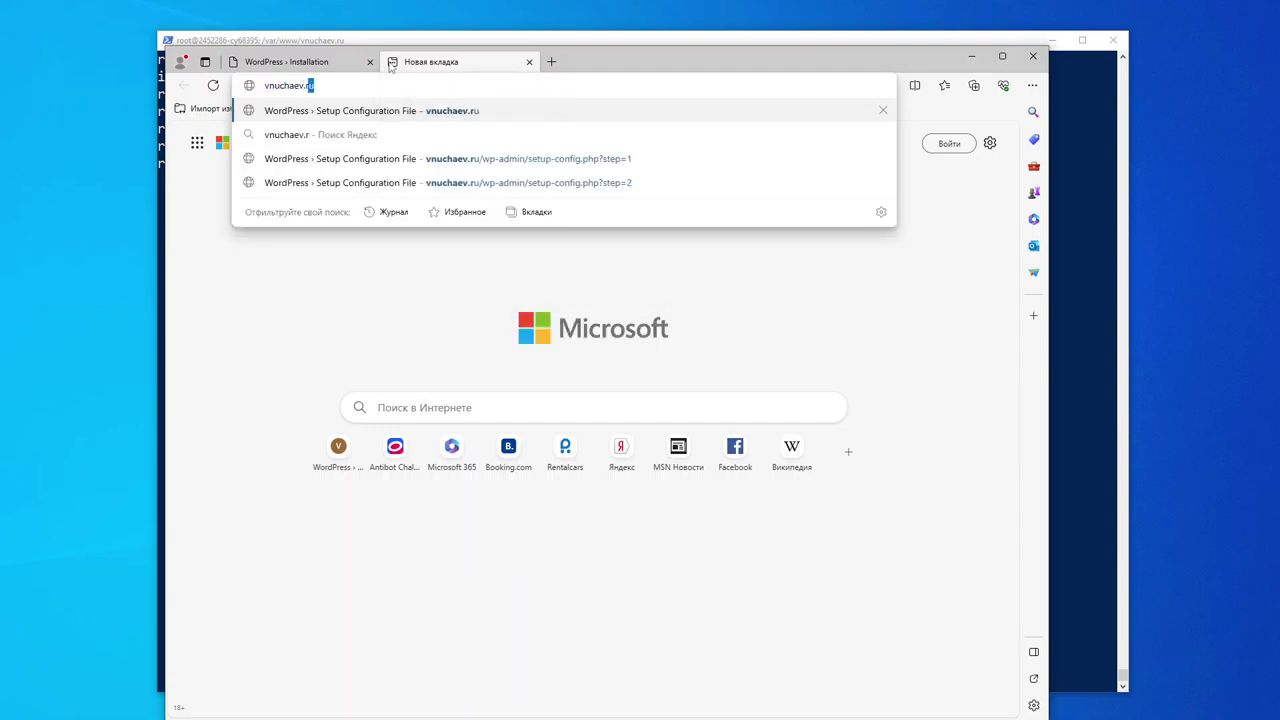
pyautogui.press('Return')
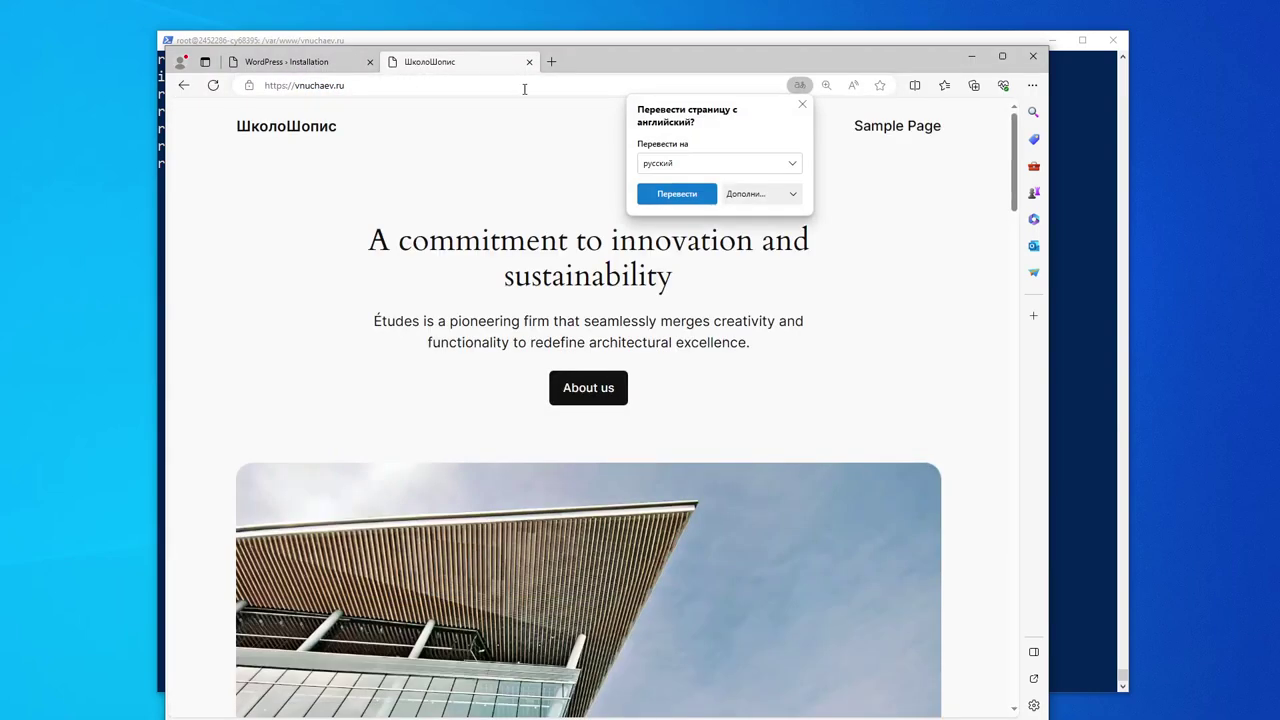
pyautogui.click(802, 104)
pyautogui.scroll(-1, 676, 316)
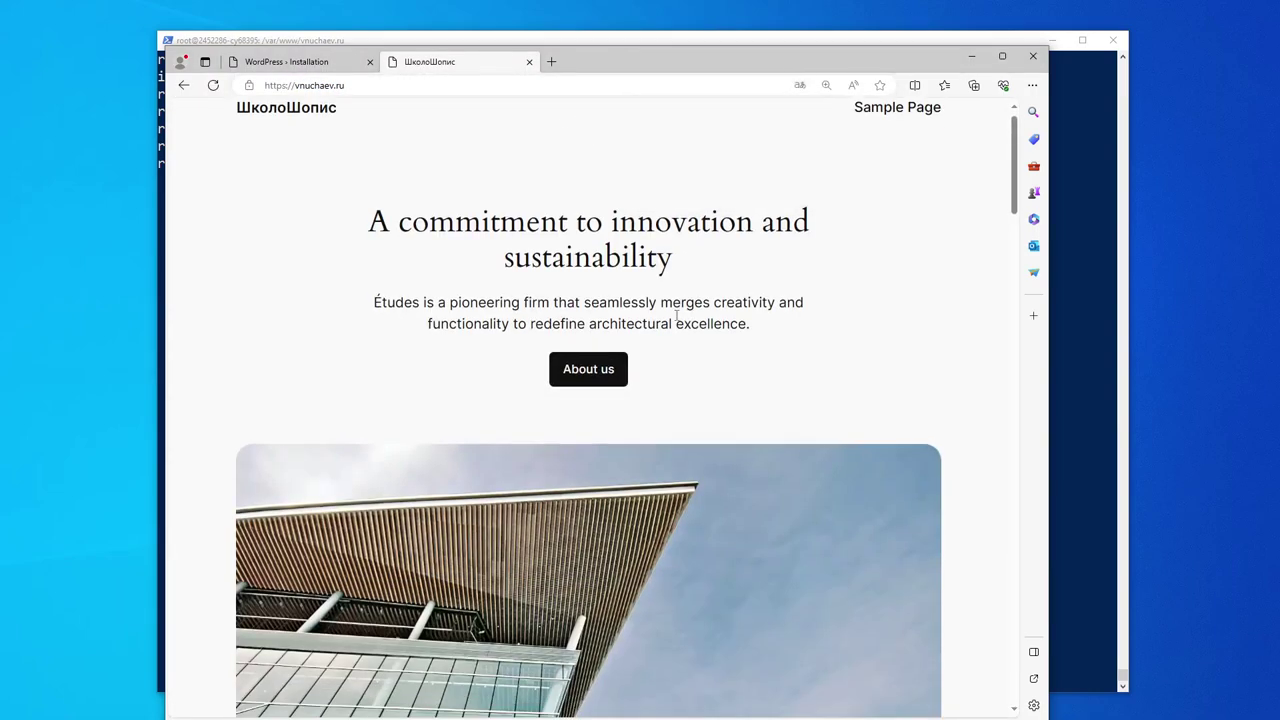
pyautogui.scroll(-10, 676, 320)
pyautogui.scroll(11, 676, 320)
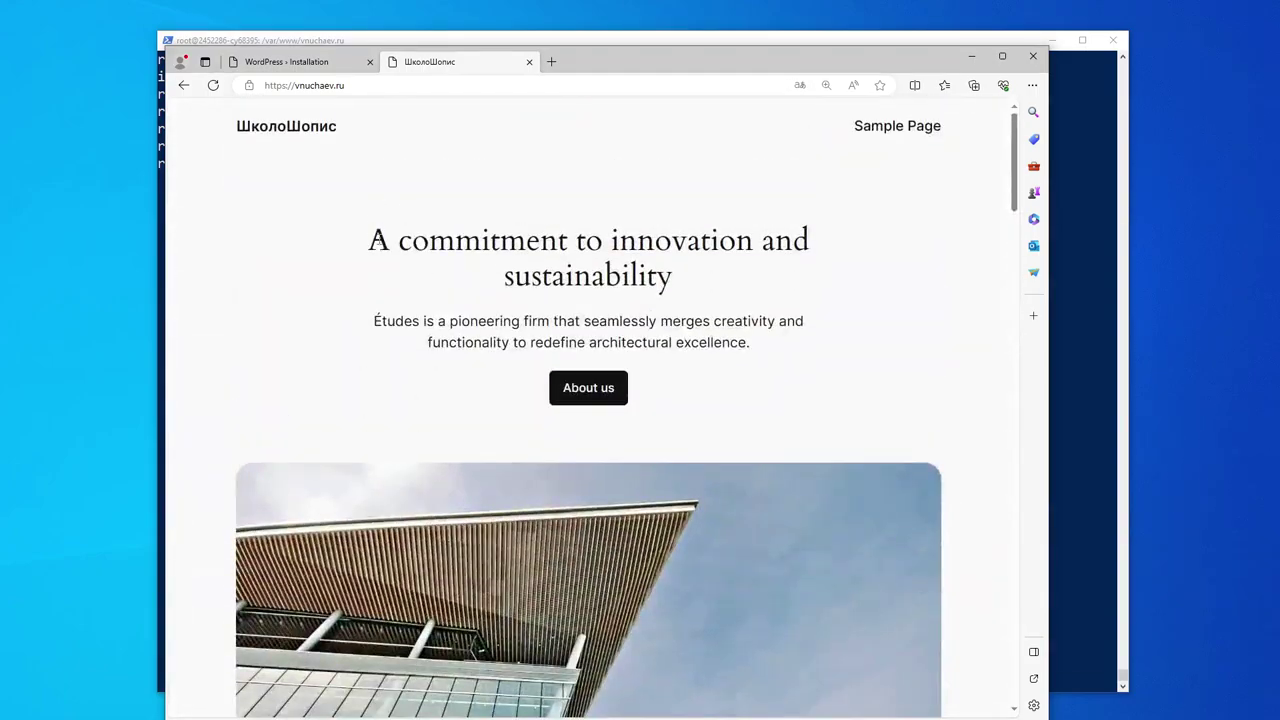
# Check the server terminal, then return to the installation Success page
pyautogui.click(303, 41)
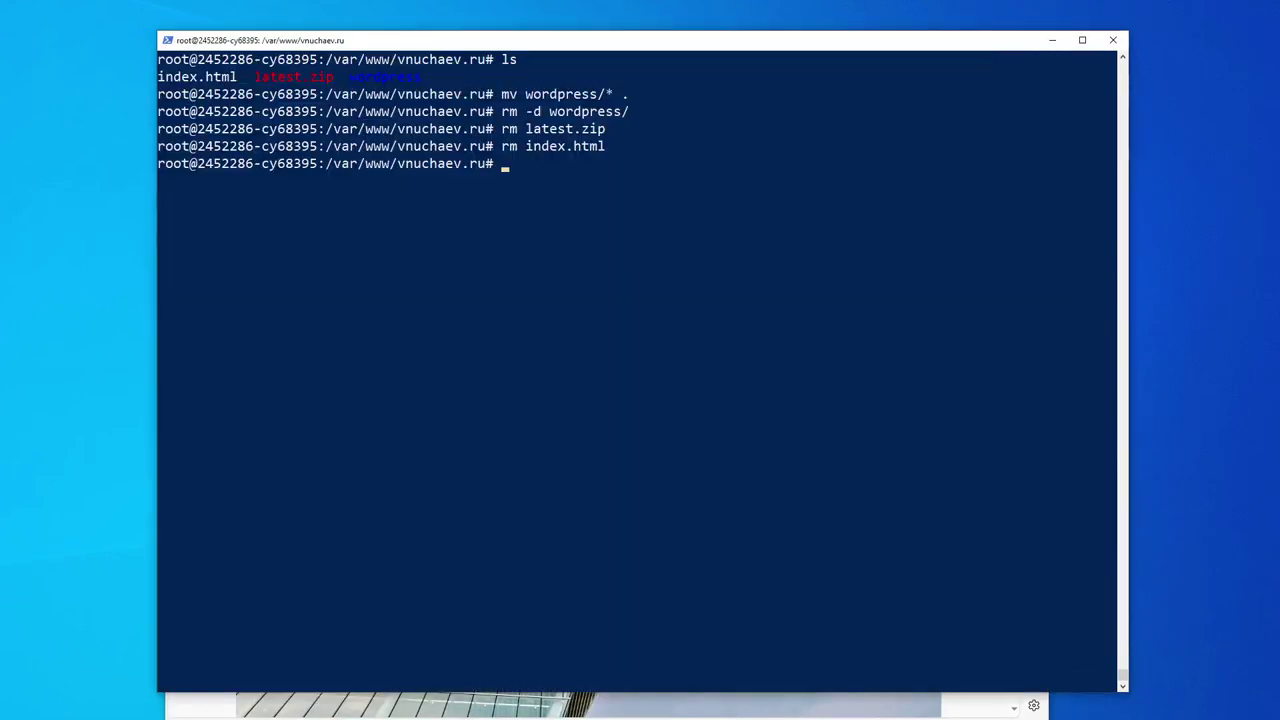
pyautogui.hotkey('alt', 'Tab')
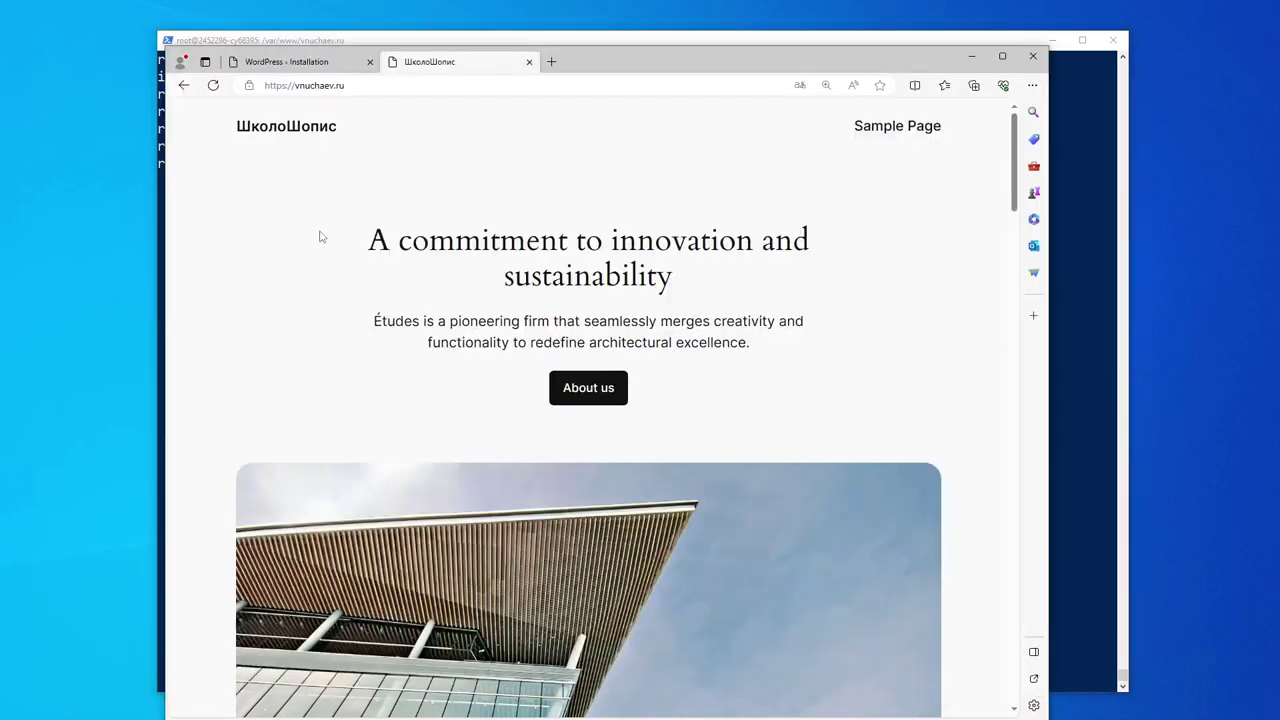
pyautogui.click(322, 63)
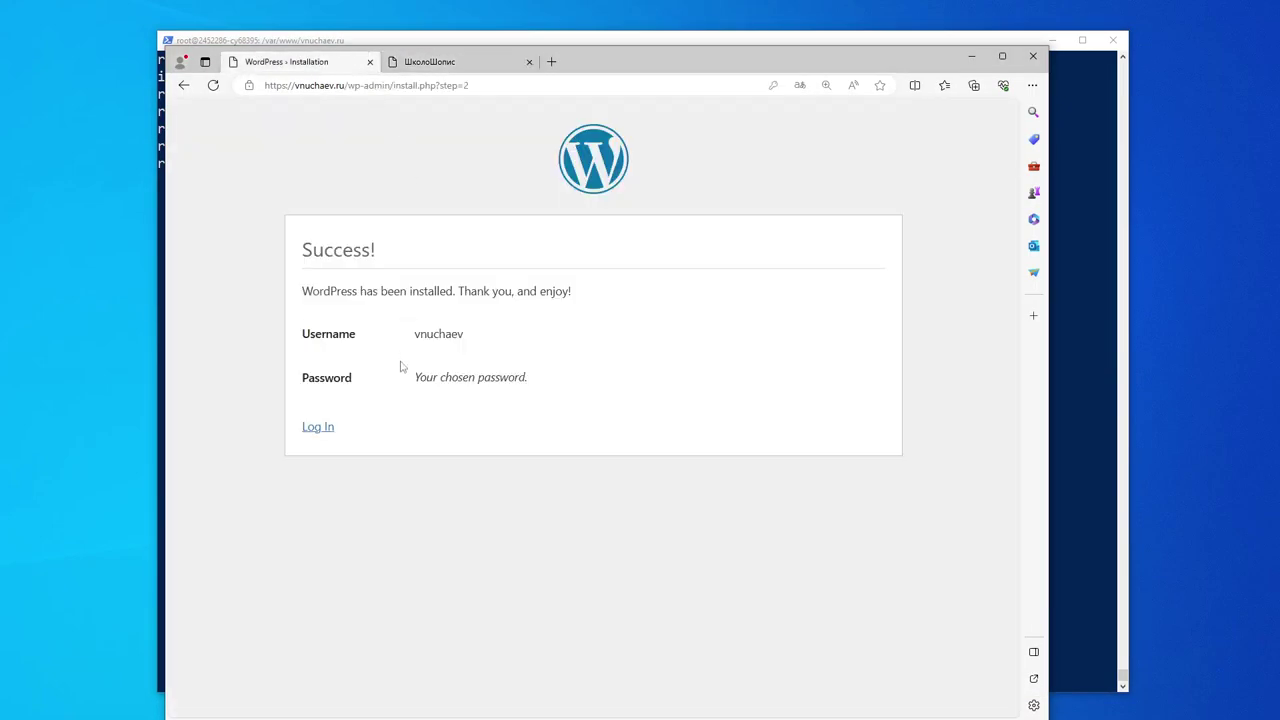
# Open the login page and try the autofilled 'wordpress' credentials, which are rejected
pyautogui.click(318, 427)
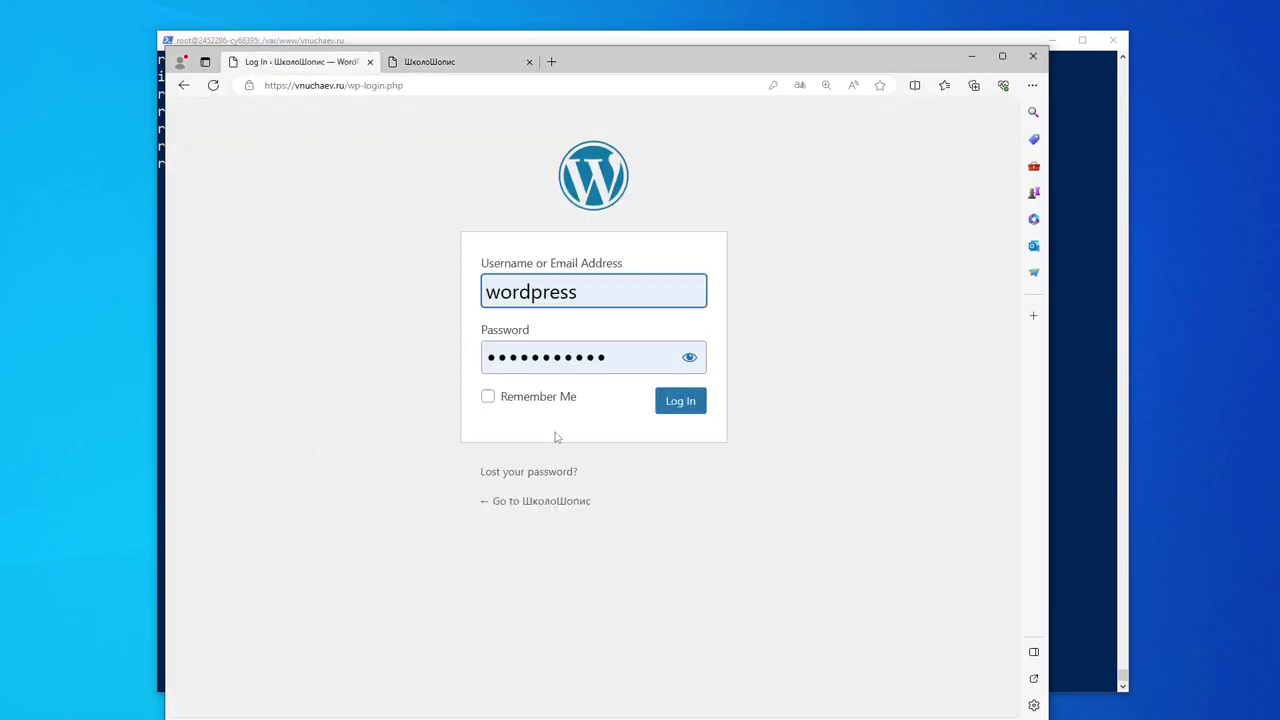
pyautogui.click(680, 405)
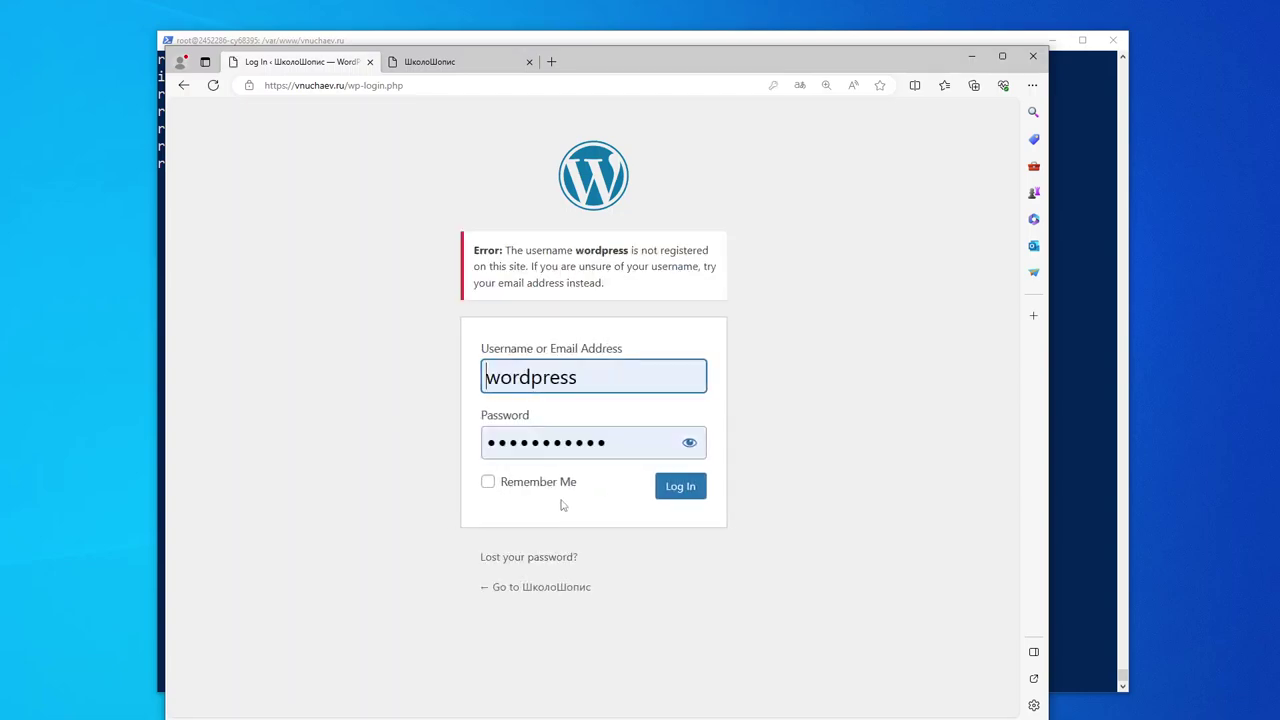
pyautogui.click(280, 357)
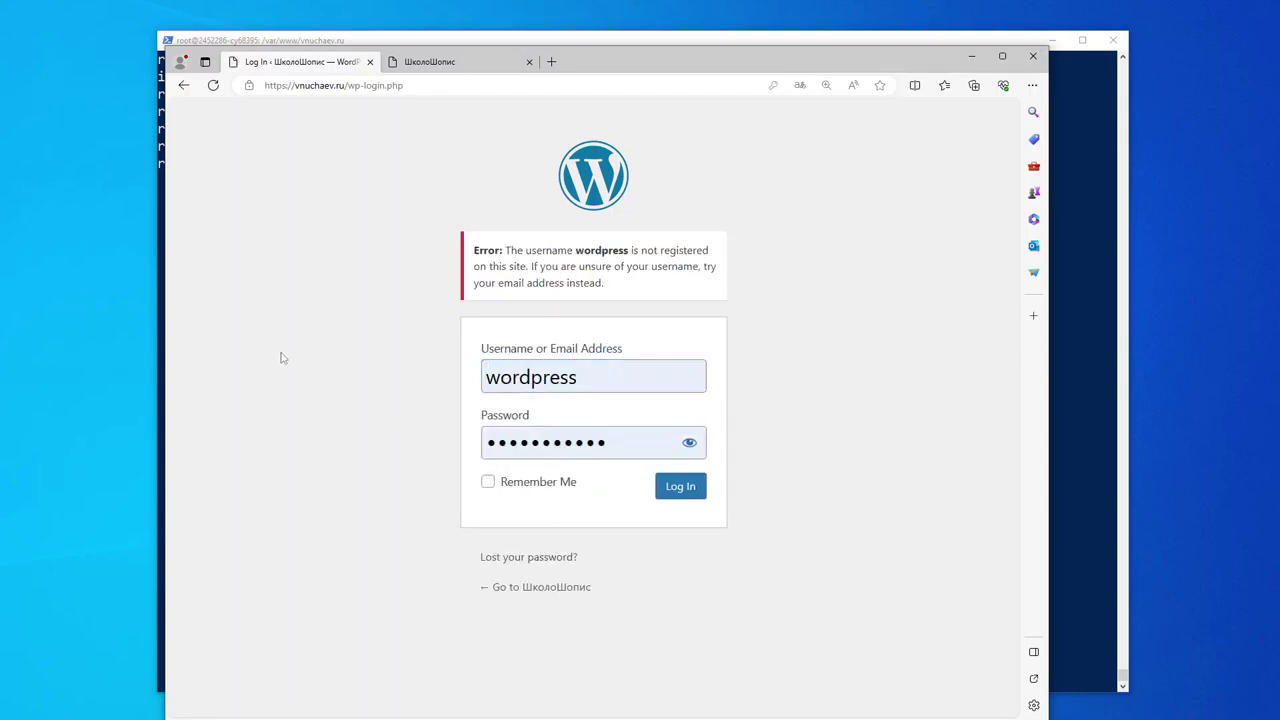
# Enter the real admin username, paste the password, tick Remember Me and log in
pyautogui.doubleClick(631, 390)
pyautogui.write('v')
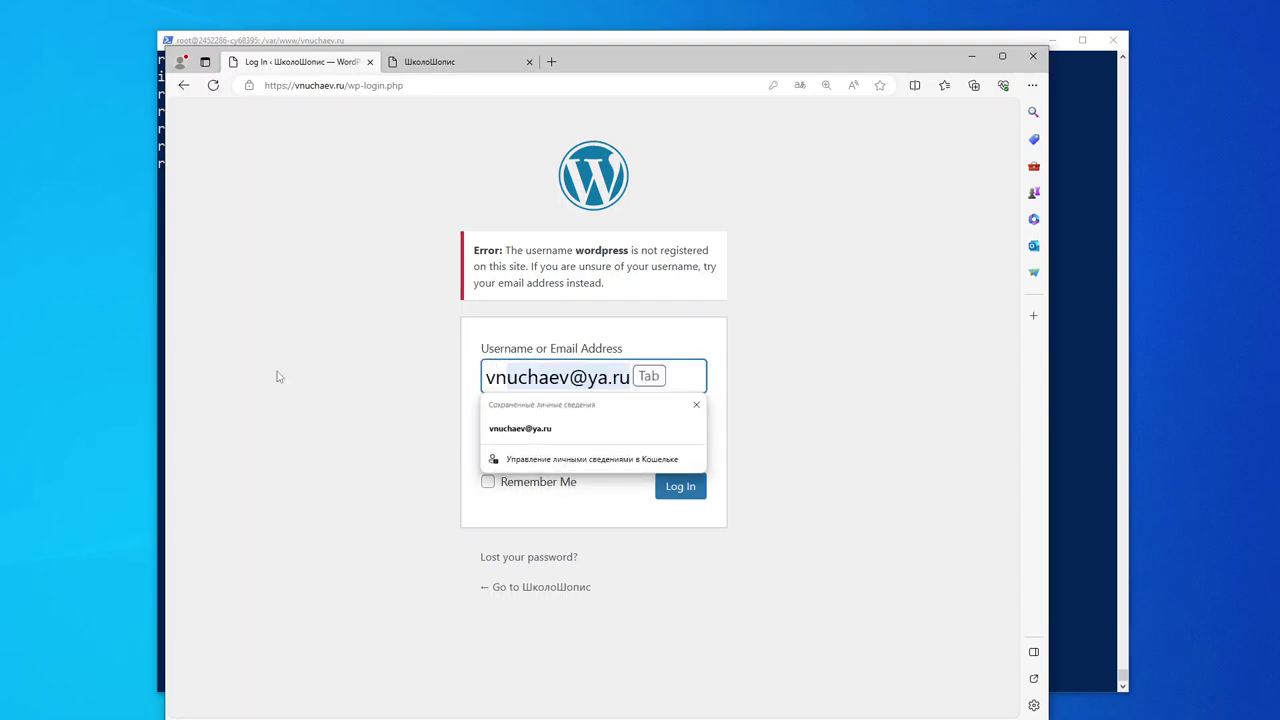
pyautogui.write('nuchaev')
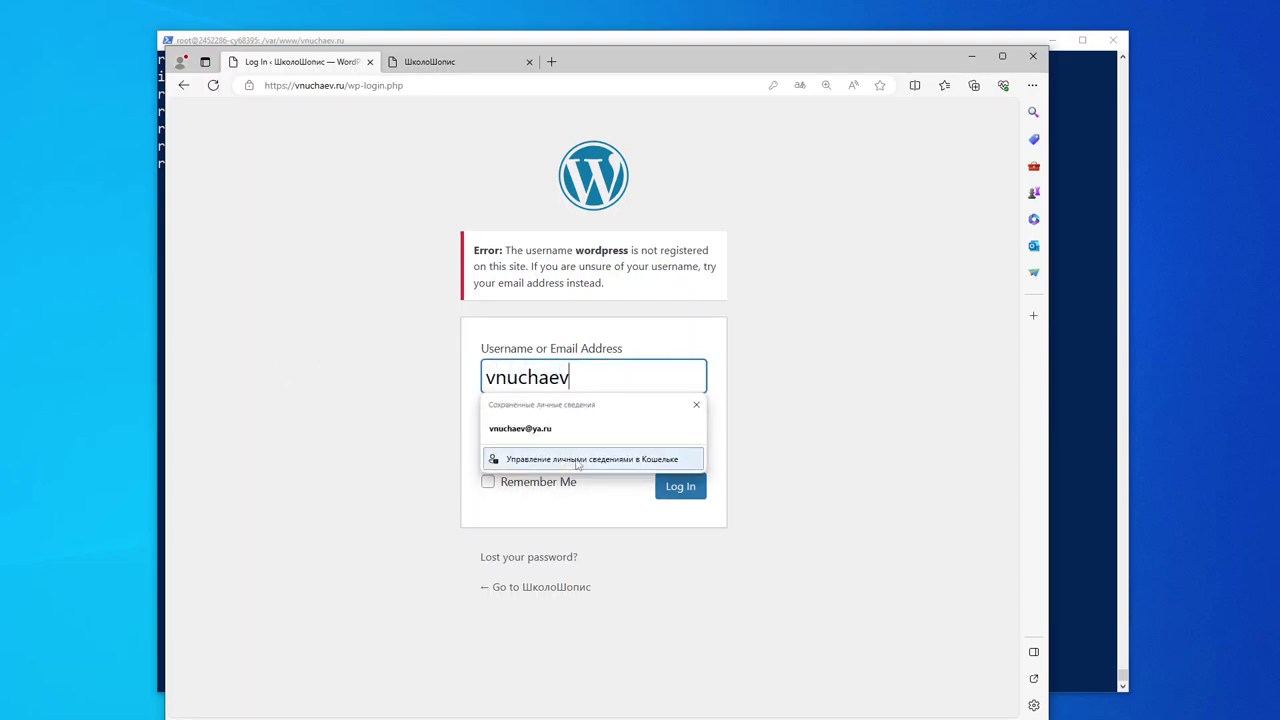
pyautogui.press('Tab')
pyautogui.hotkey('ctrl', 'v')
pyautogui.click(531, 484)
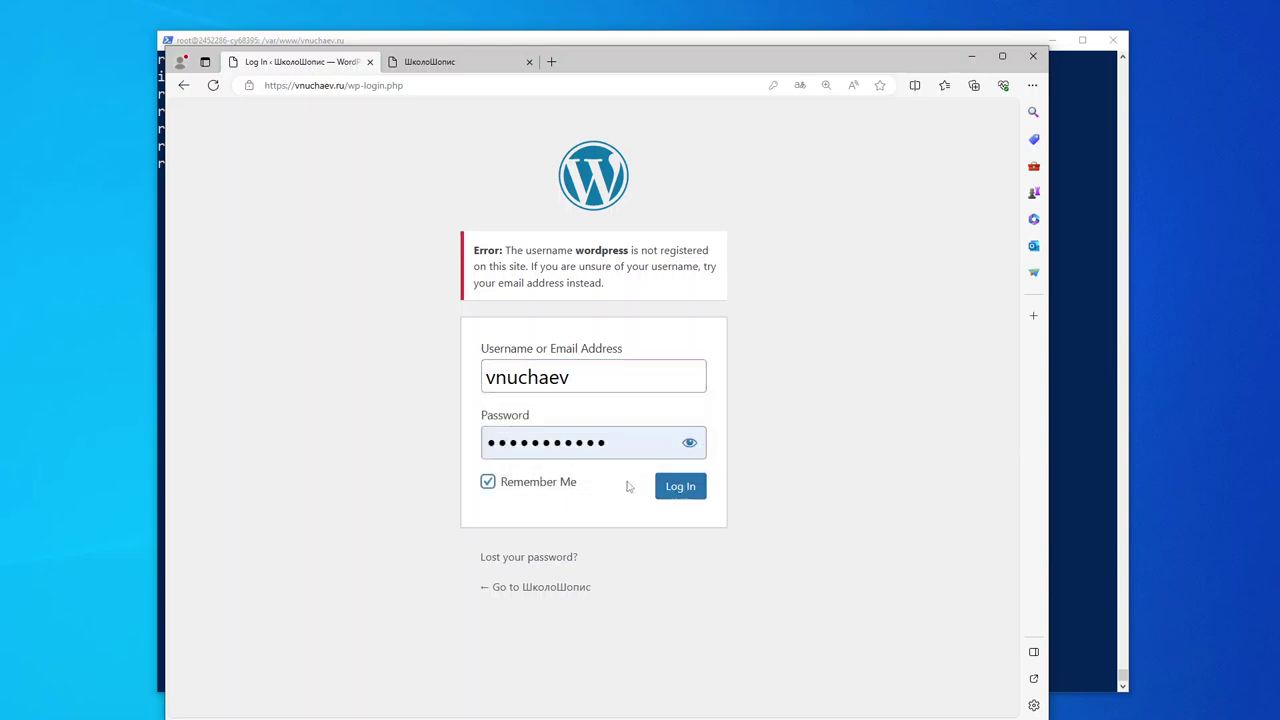
pyautogui.click(681, 482)
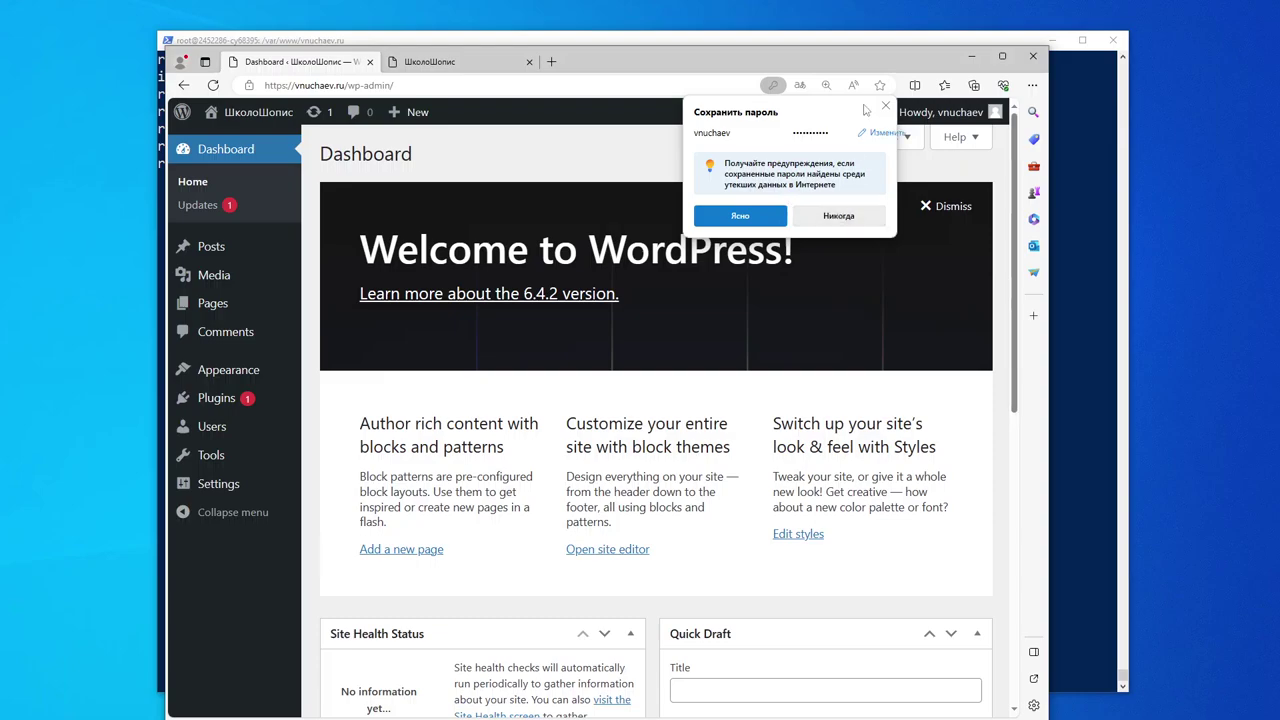
# Maximize the browser window and reset the page zoom to 100%
pyautogui.click(885, 105)
pyautogui.click(1003, 57)
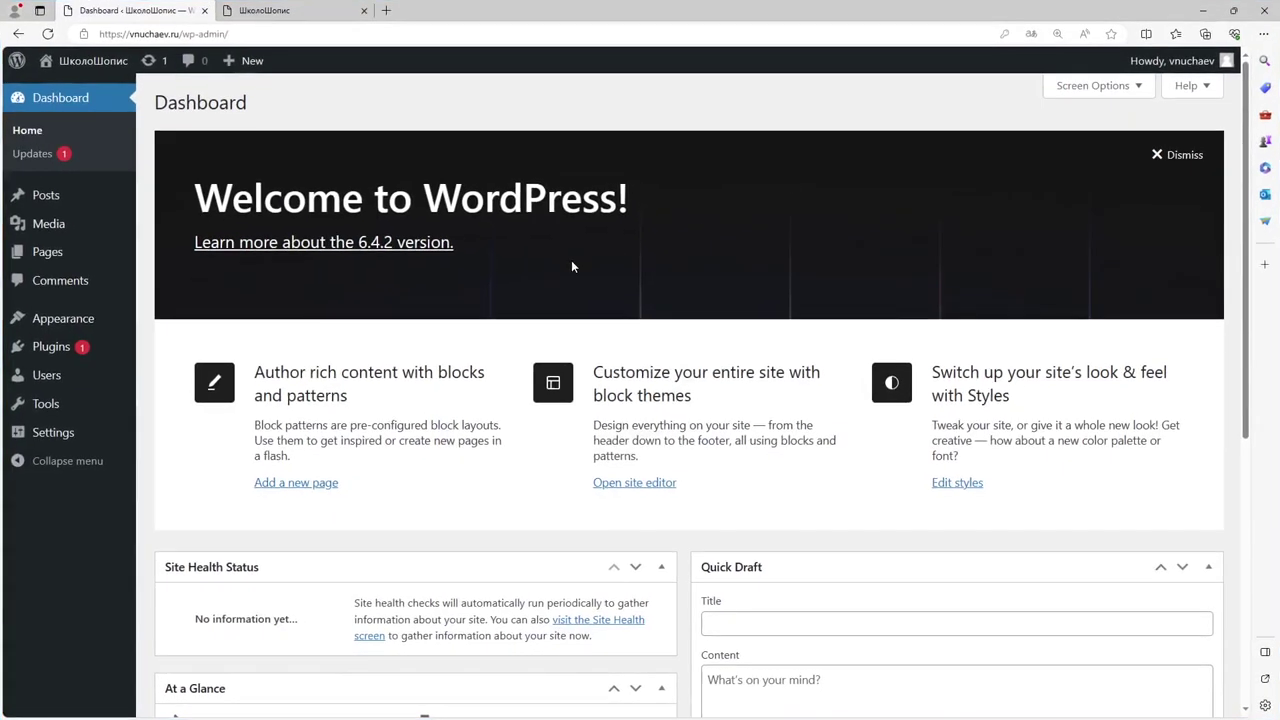
pyautogui.hotkey('ctrl', '-')
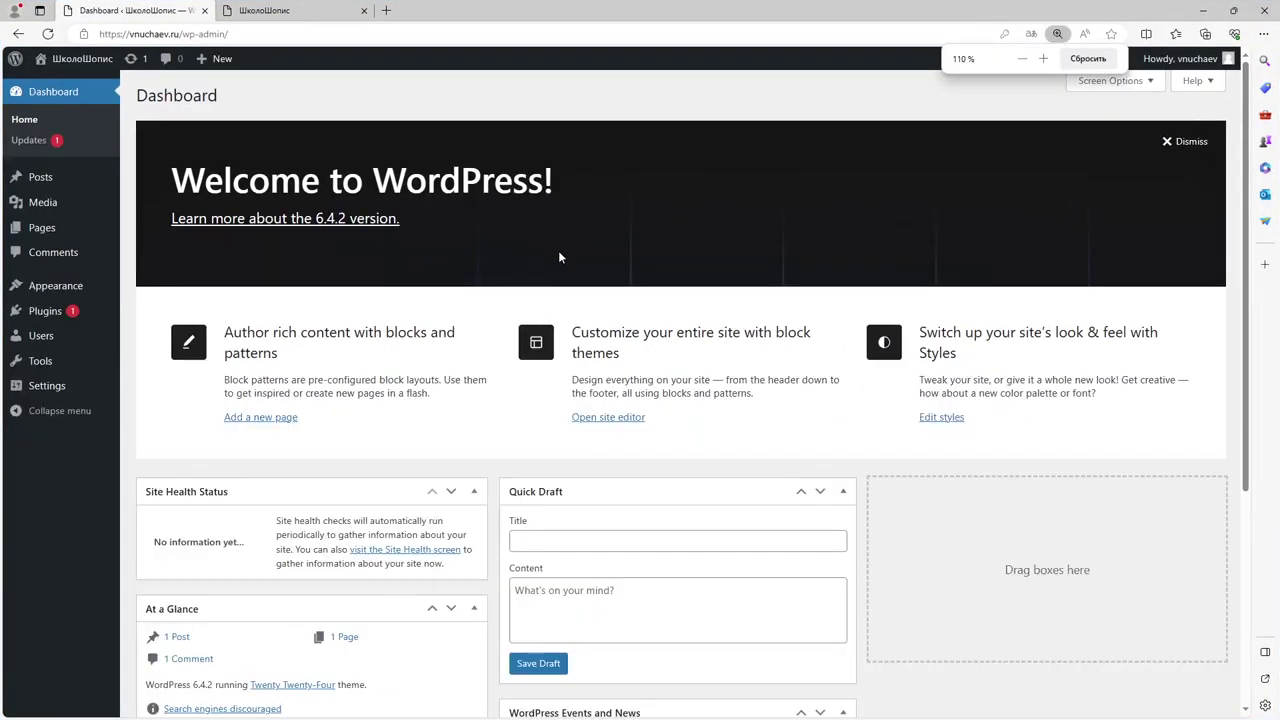
pyautogui.hotkey('ctrl', '+')
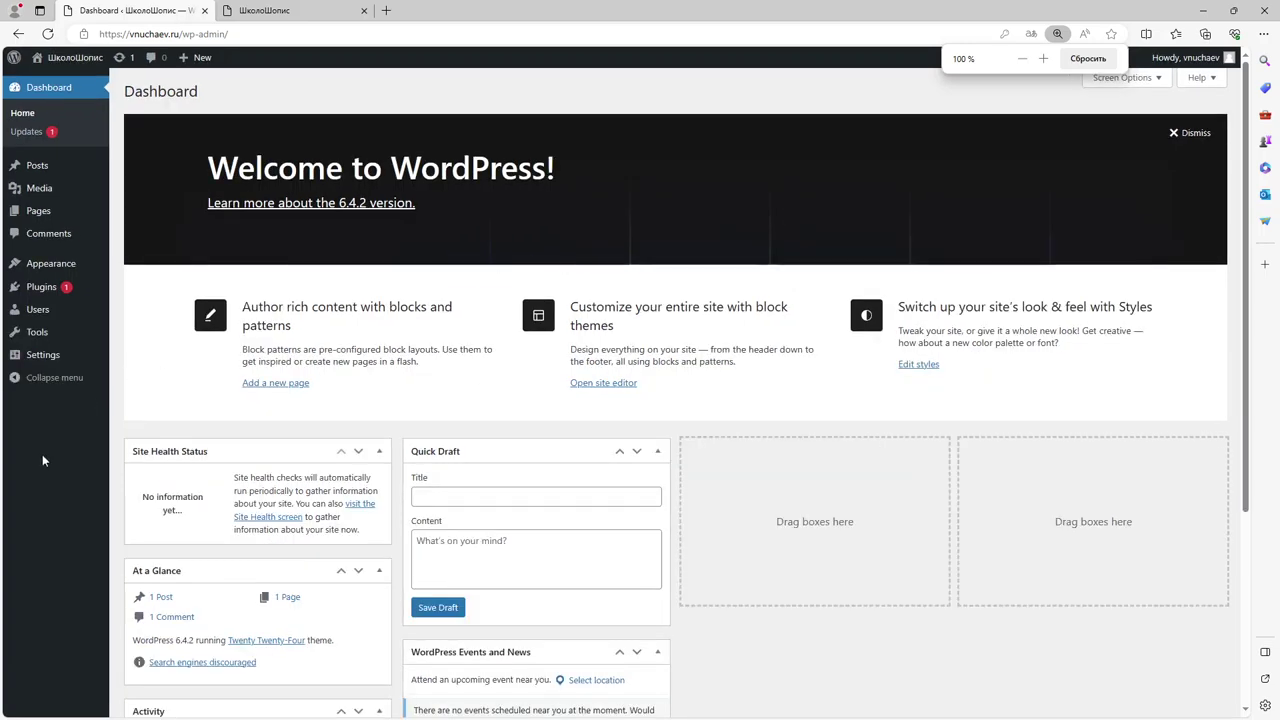
# Review the installed plugins (Akismet Anti-spam 5.3, Hello Dolly), then go to Pages
pyautogui.click(44, 287)
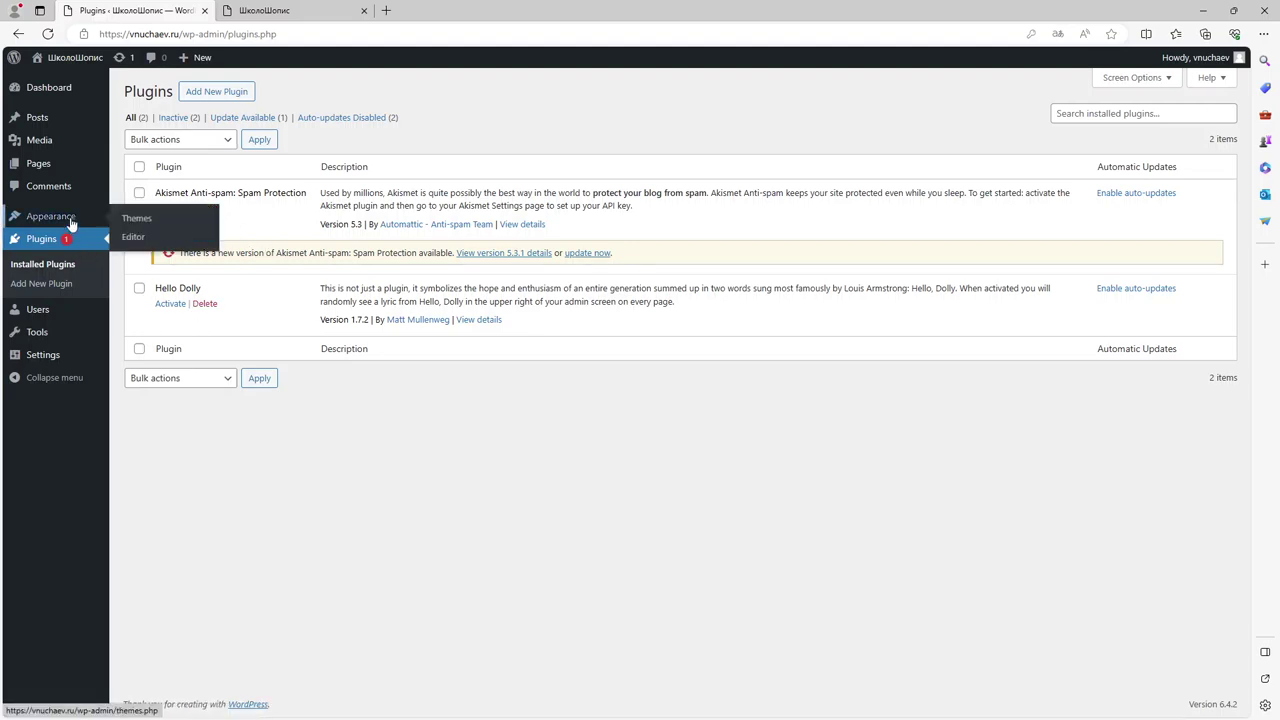
pyautogui.moveTo(54, 137)
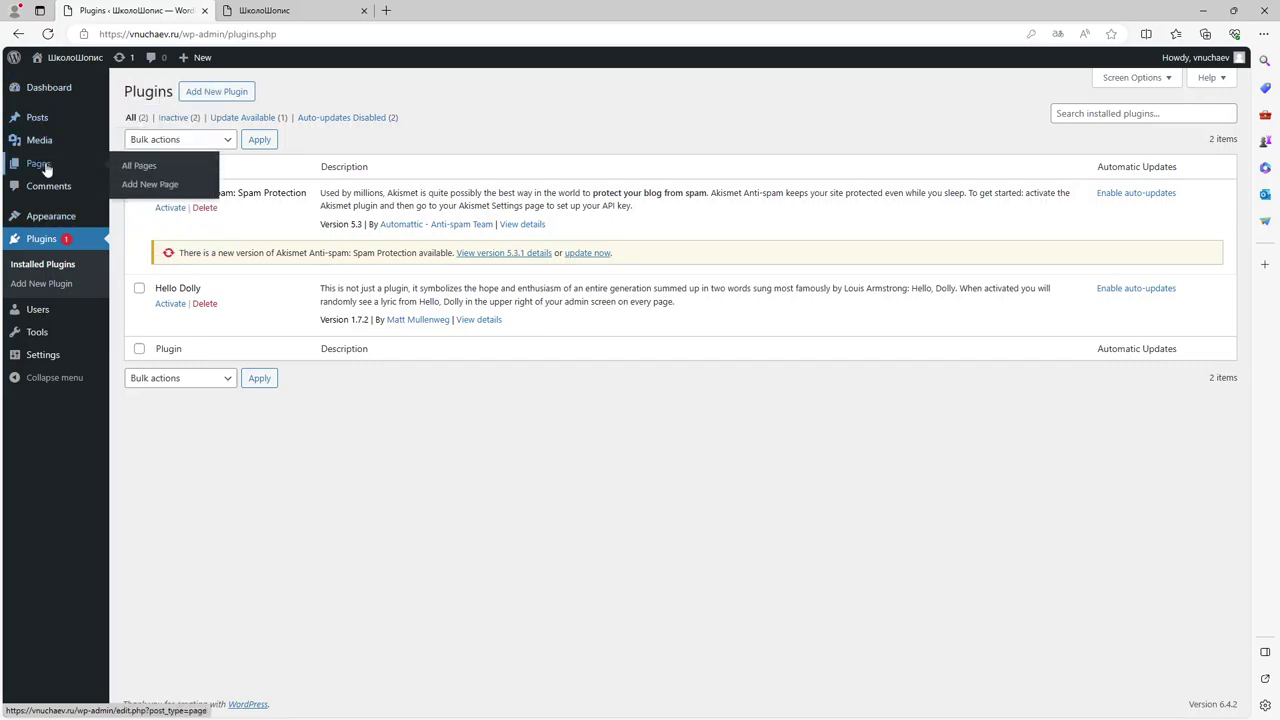
pyautogui.click(45, 170)
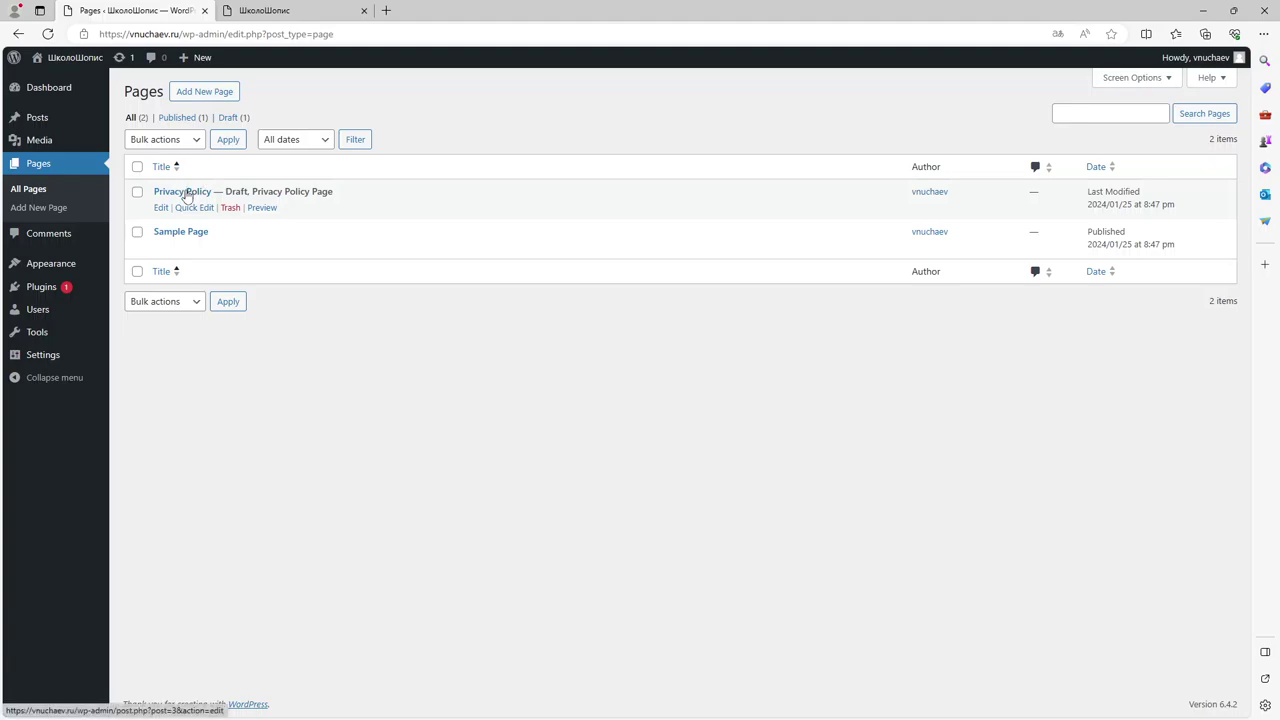
# Inspect the Sample Page's paragraph and quote blocks, then go back and view the live homepage tab
pyautogui.click(188, 232)
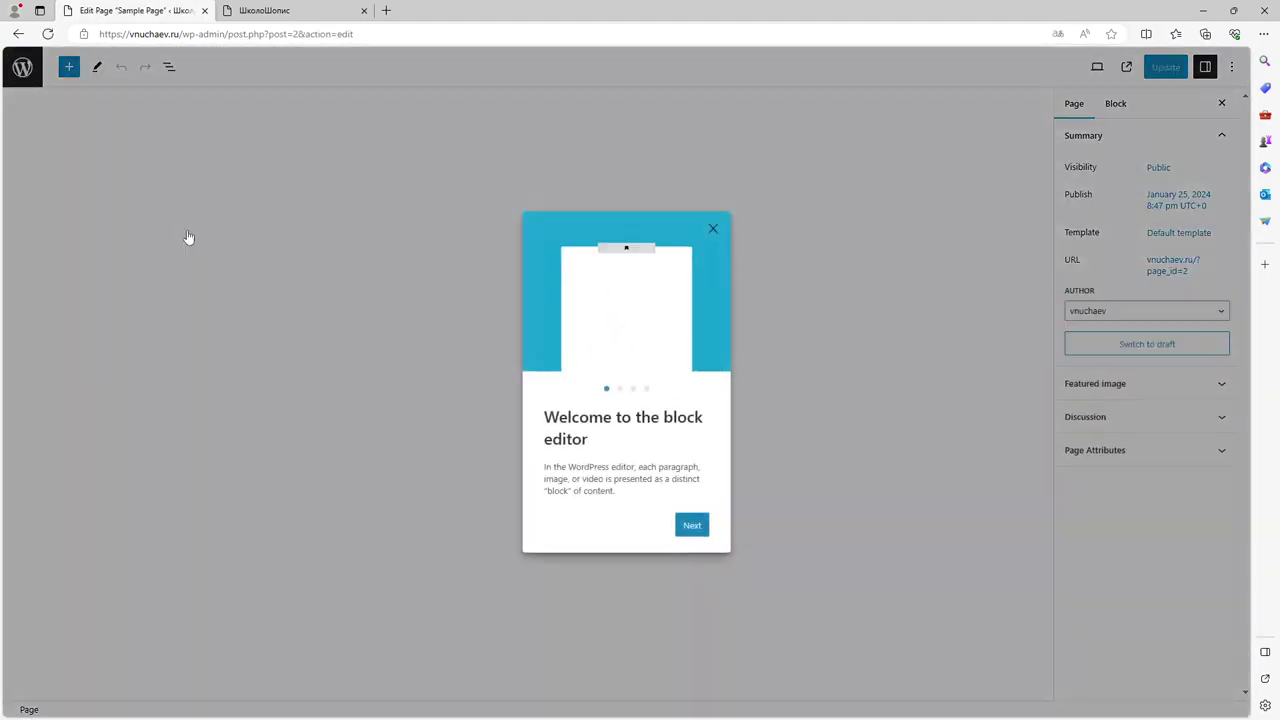
pyautogui.click(713, 228)
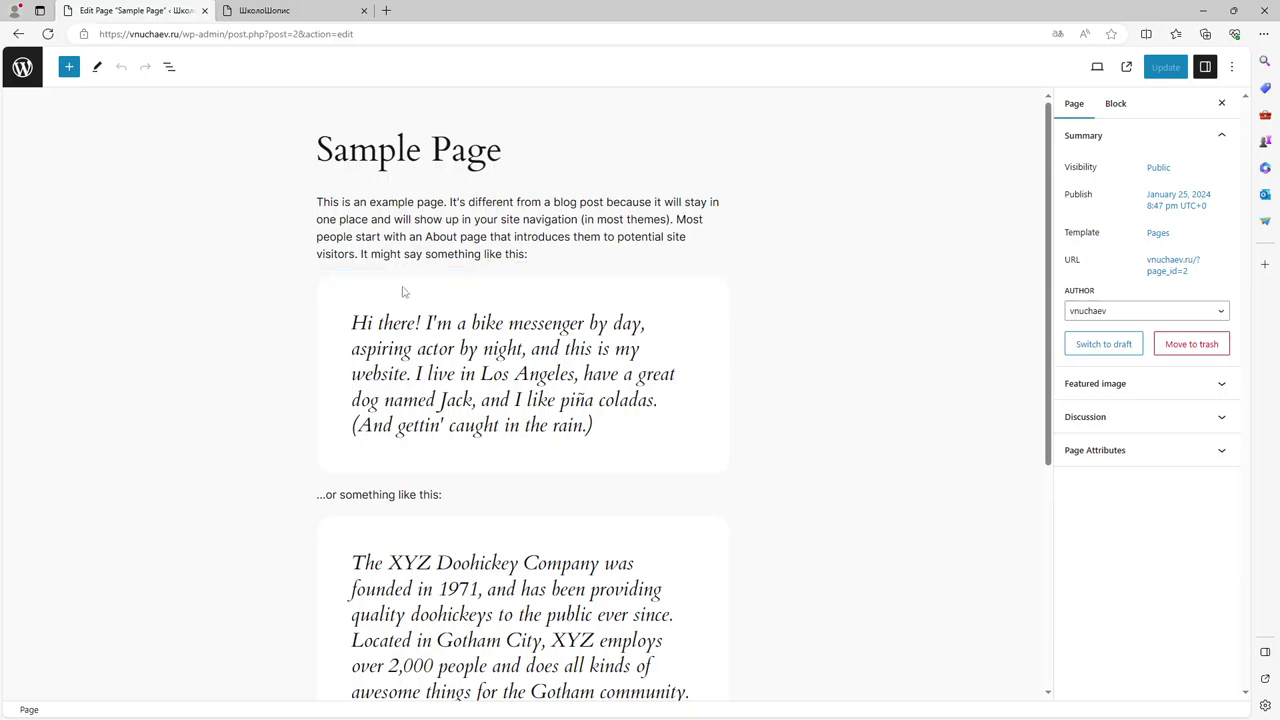
pyautogui.scroll(-4, 37, 134)
pyautogui.scroll(1, 373, 315)
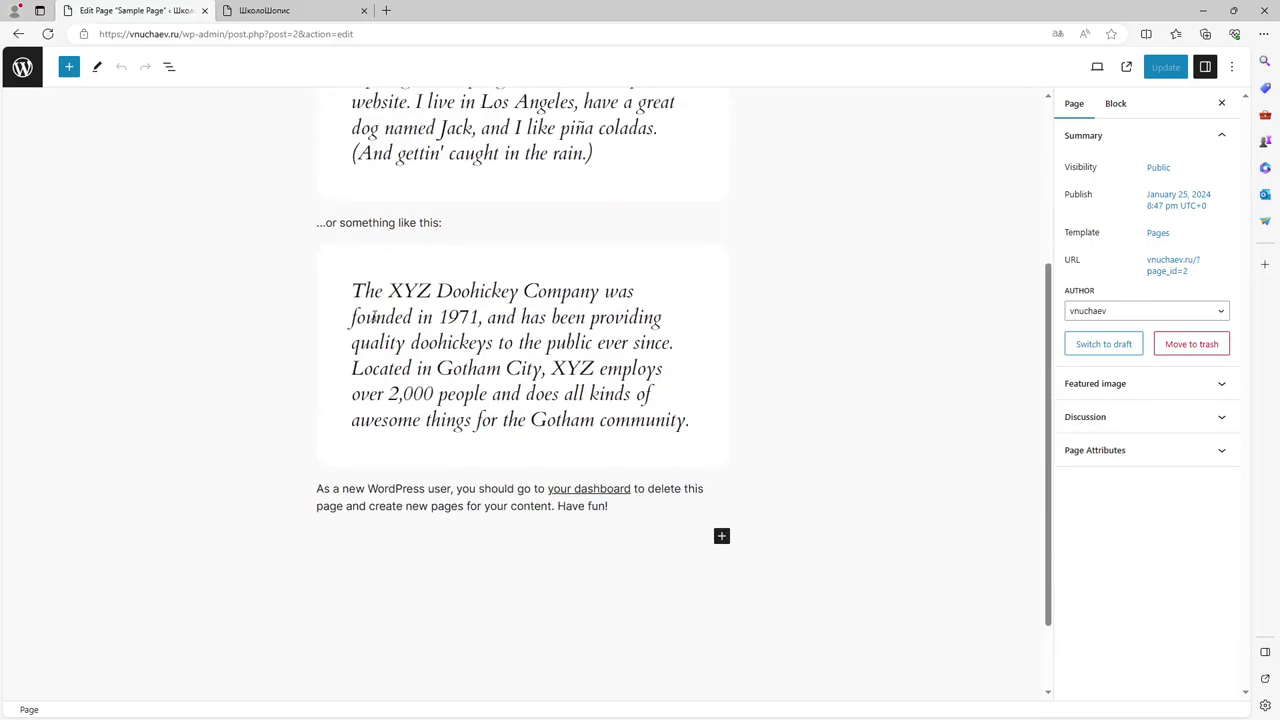
pyautogui.scroll(3, 373, 315)
pyautogui.click(400, 202)
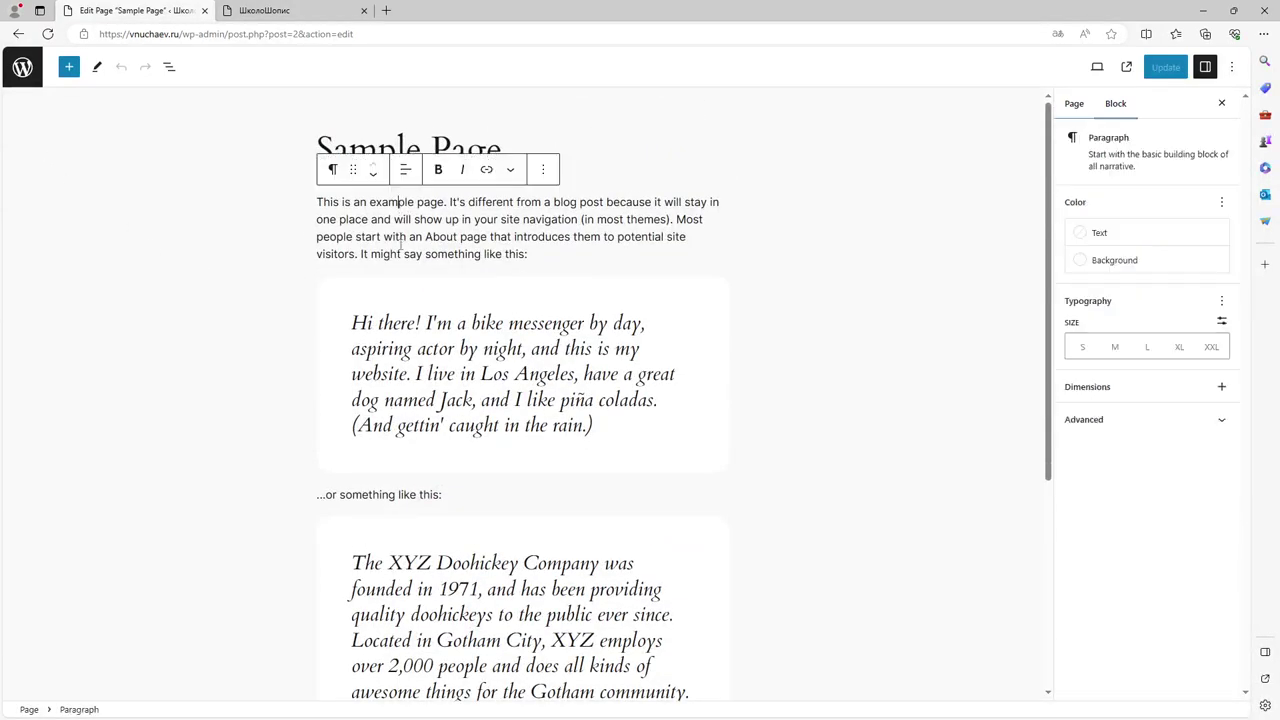
pyautogui.click(399, 312)
pyautogui.click(570, 578)
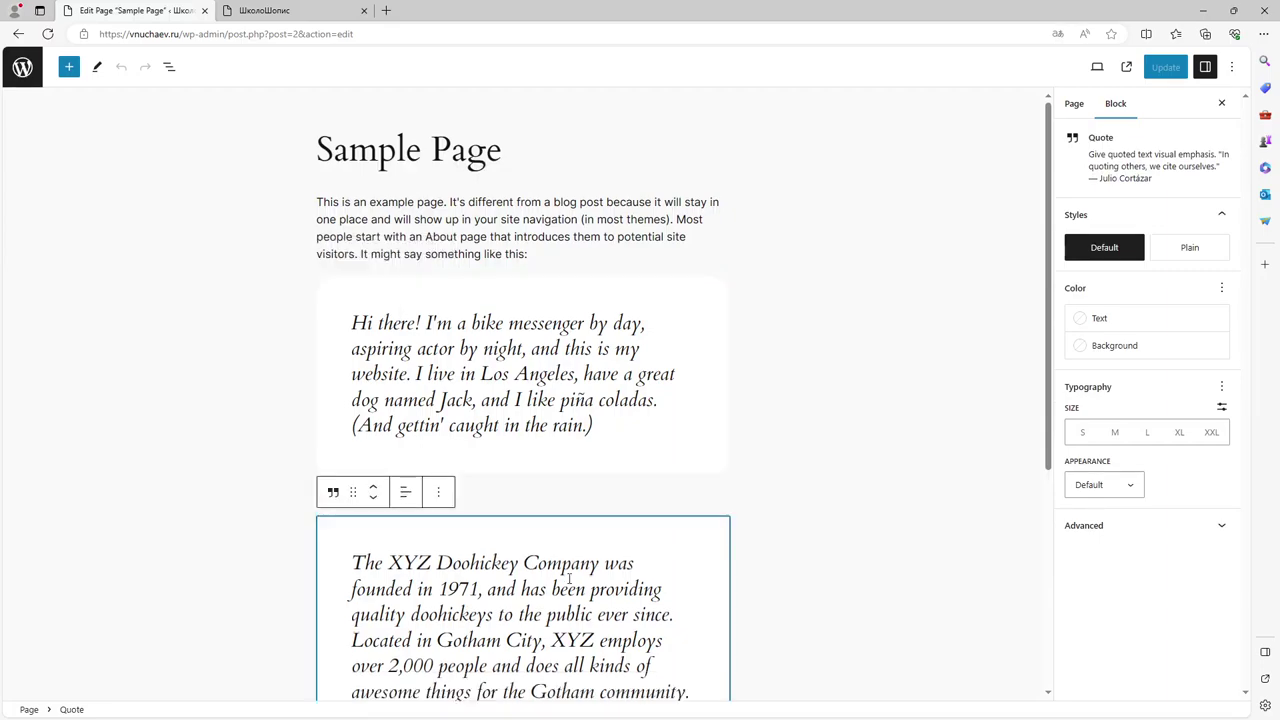
pyautogui.click(875, 428)
pyautogui.click(19, 35)
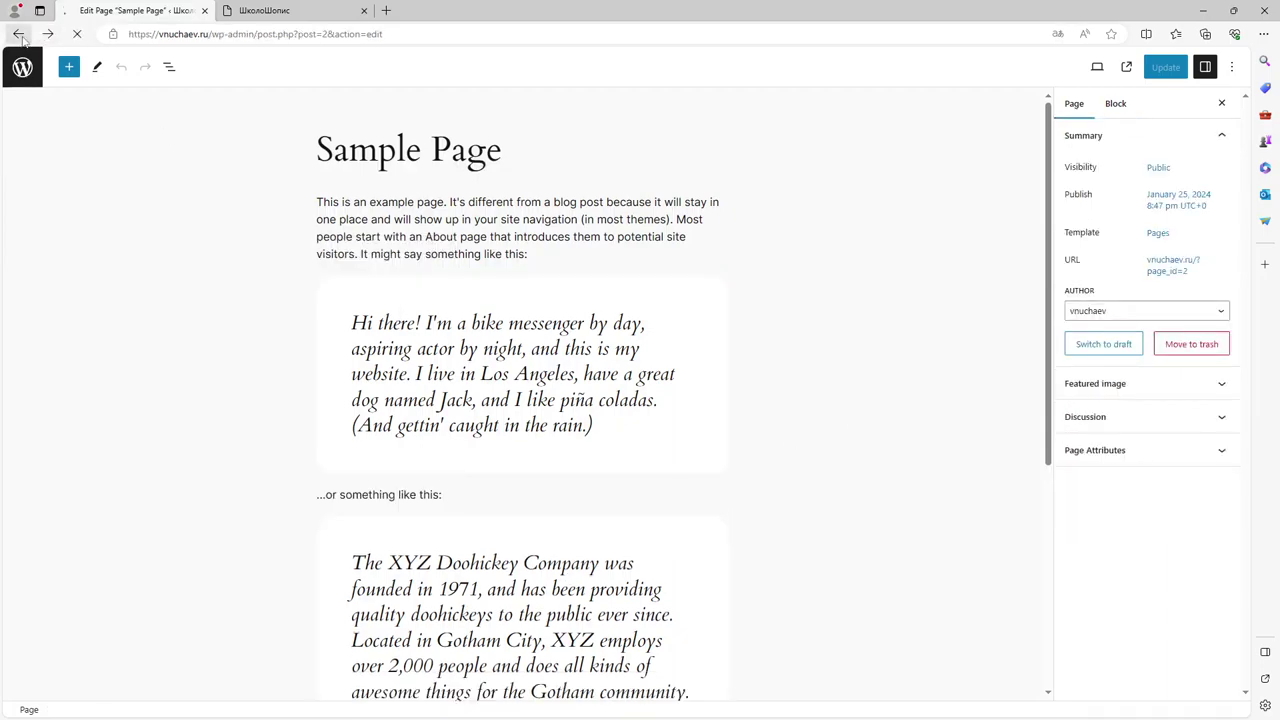
pyautogui.click(225, 9)
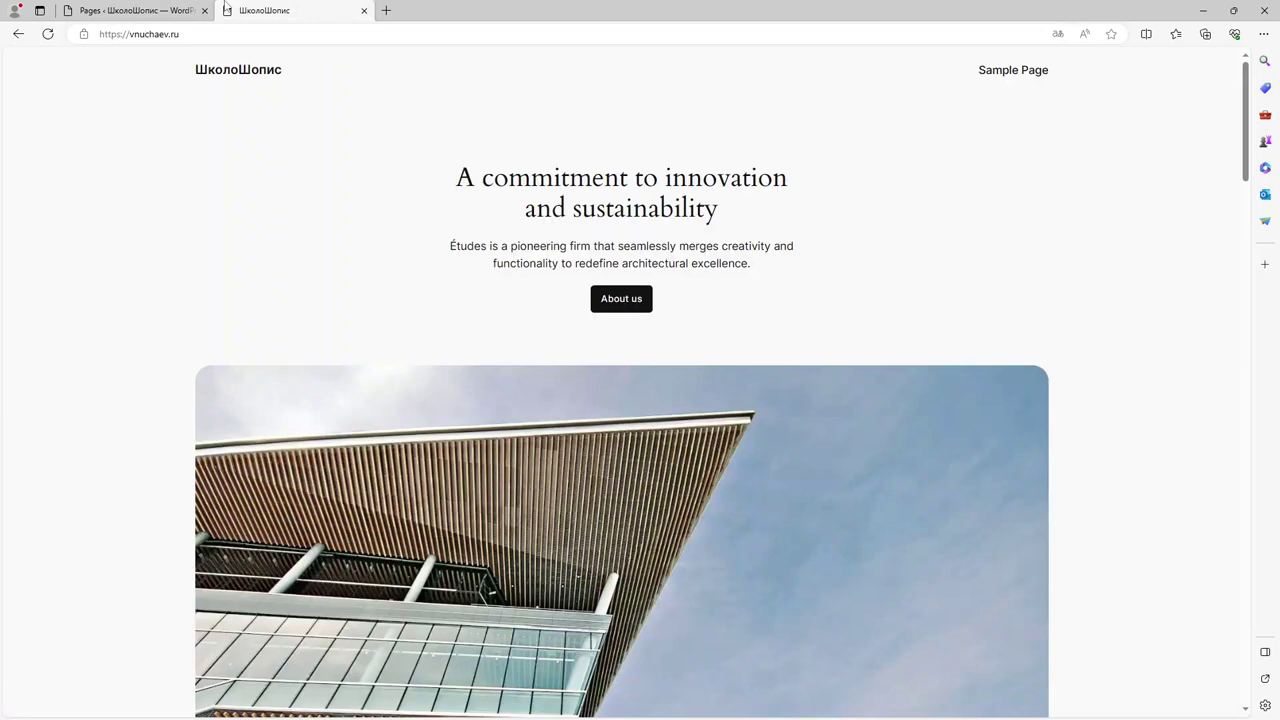
# Switch to the admin tab listing the Privacy Policy draft and published Sample Page
pyautogui.click(192, 7)
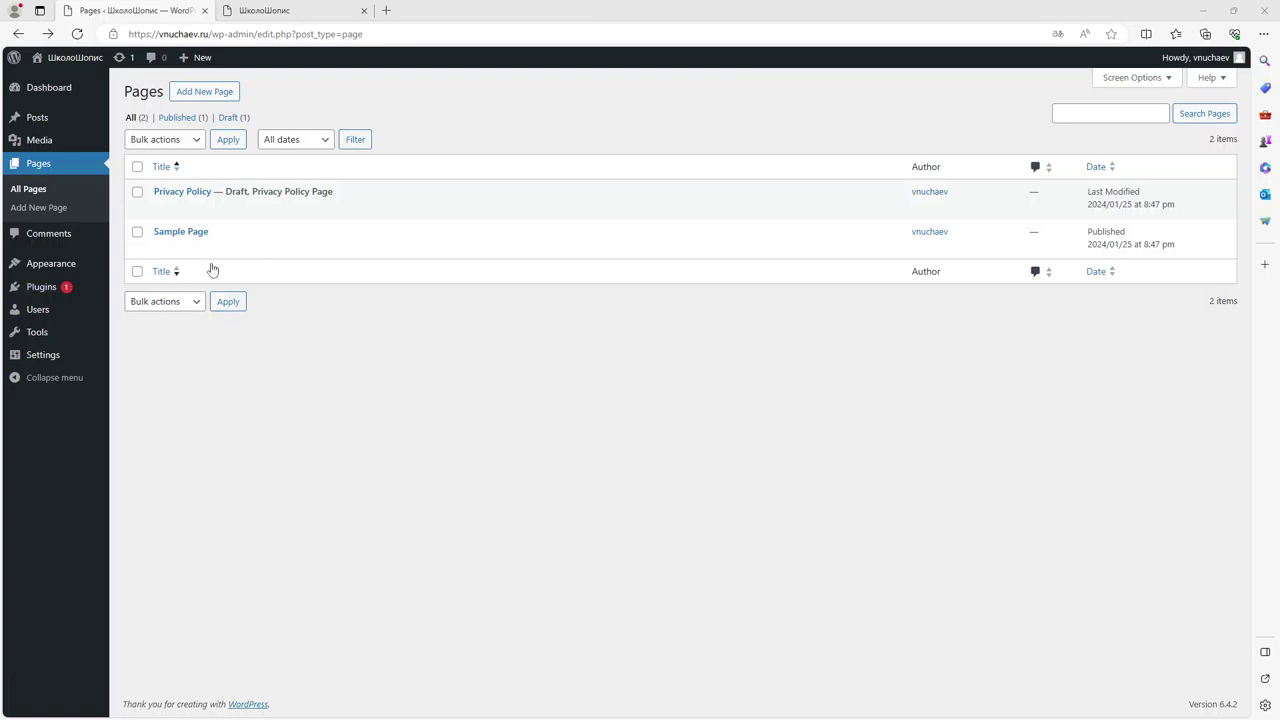
# Go to Appearance > Themes and open Add New Theme to browse the 6144-theme catalogue
pyautogui.moveTo(46, 272)
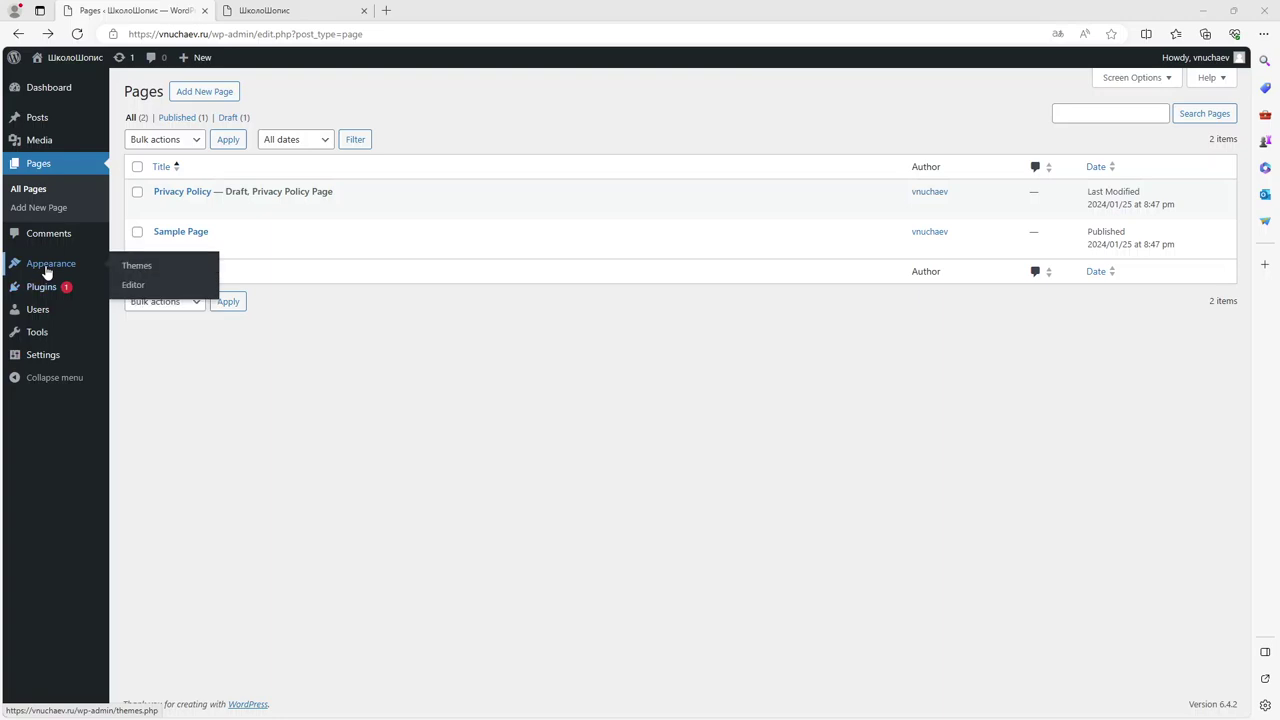
pyautogui.click(130, 266)
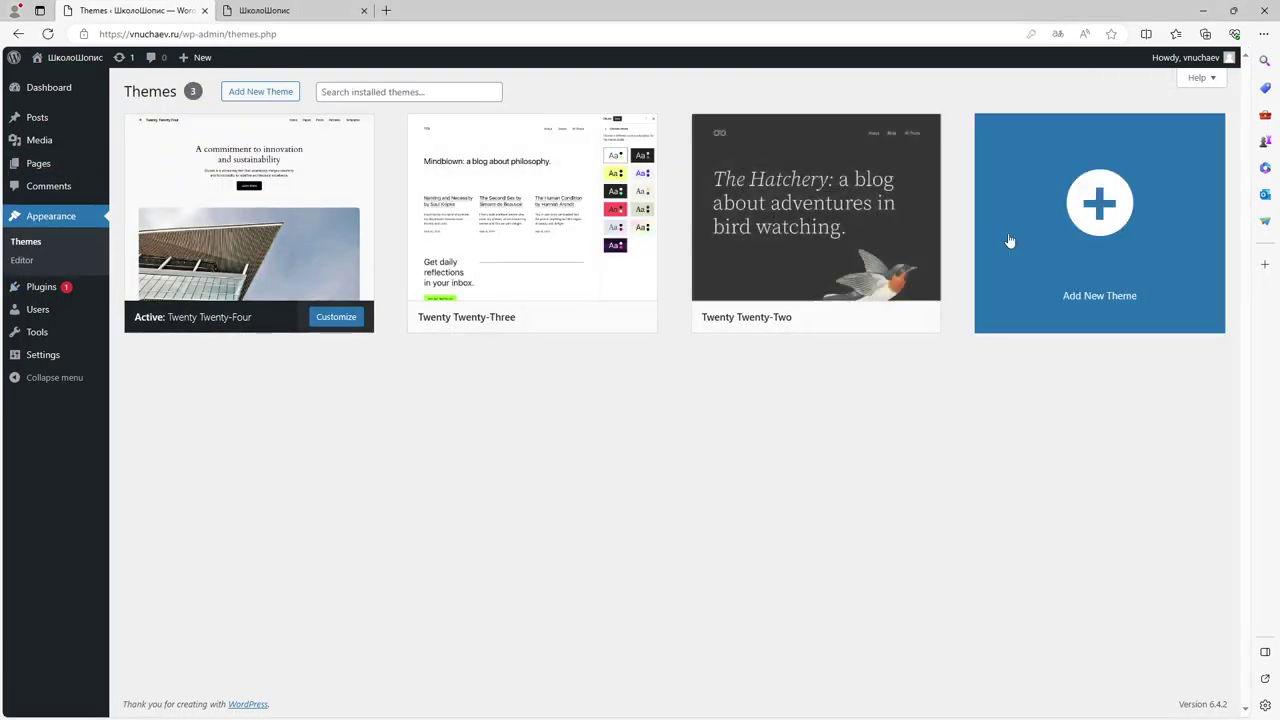
pyautogui.click(252, 93)
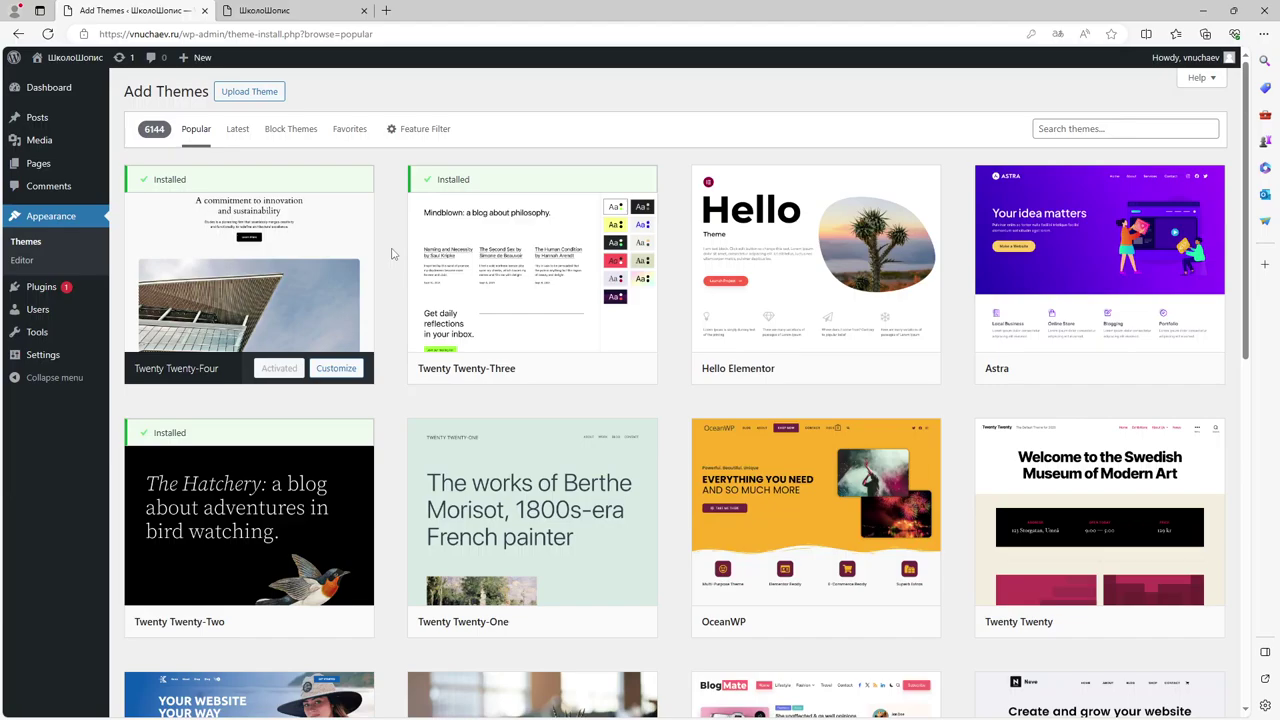
pyautogui.scroll(-4, 392, 254)
pyautogui.scroll(4, 404, 298)
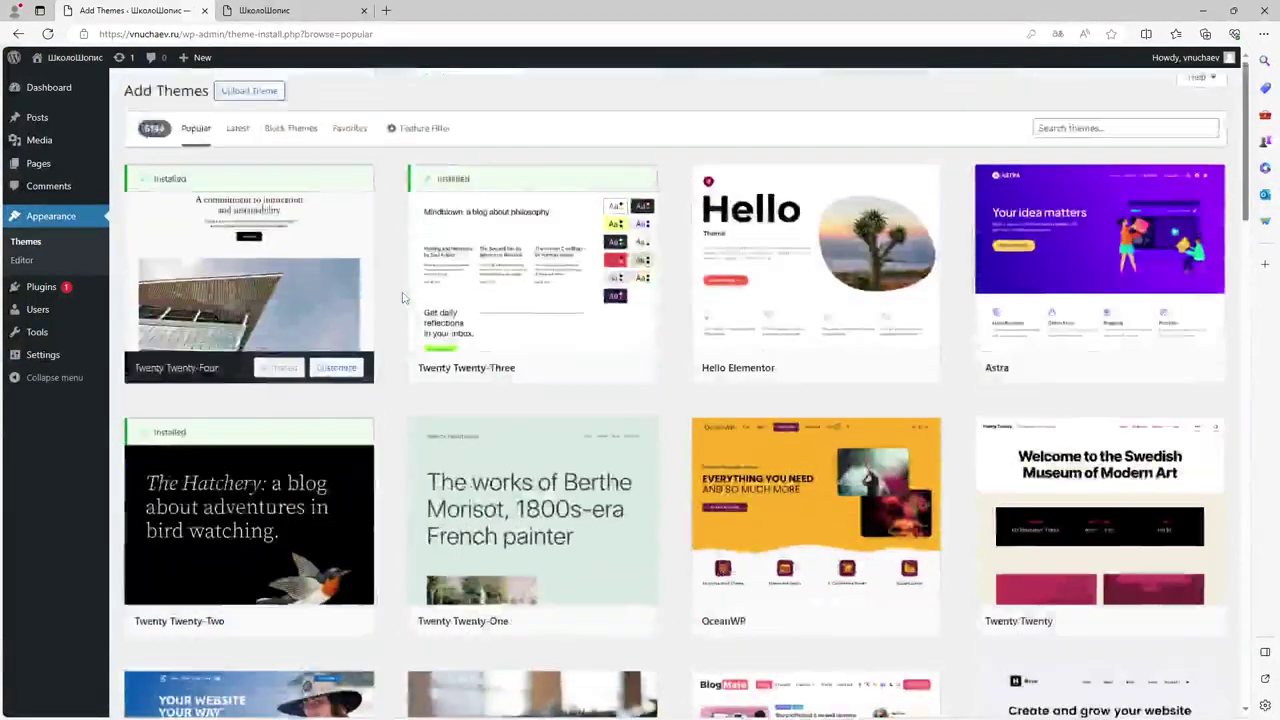
# Upload and install XStore_Theme_v.9.2.6.zip, hit the 413 error, and go back to Add Themes
pyautogui.click(263, 92)
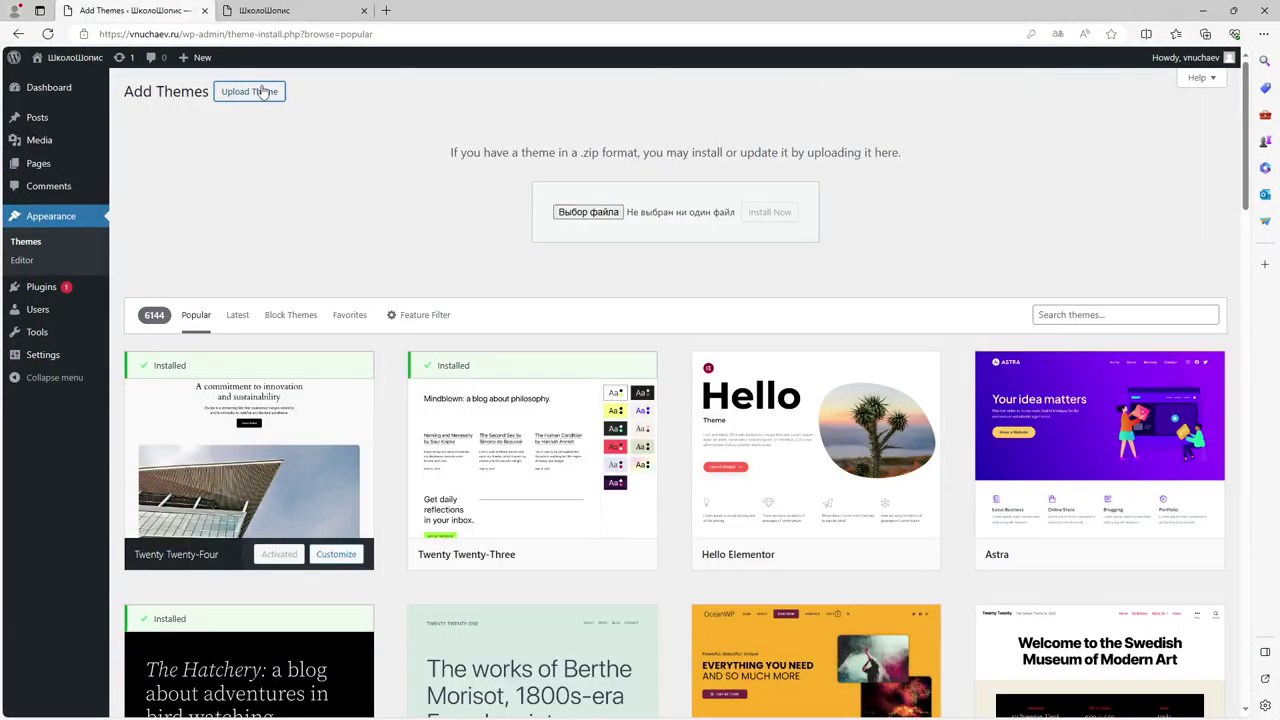
pyautogui.click(600, 213)
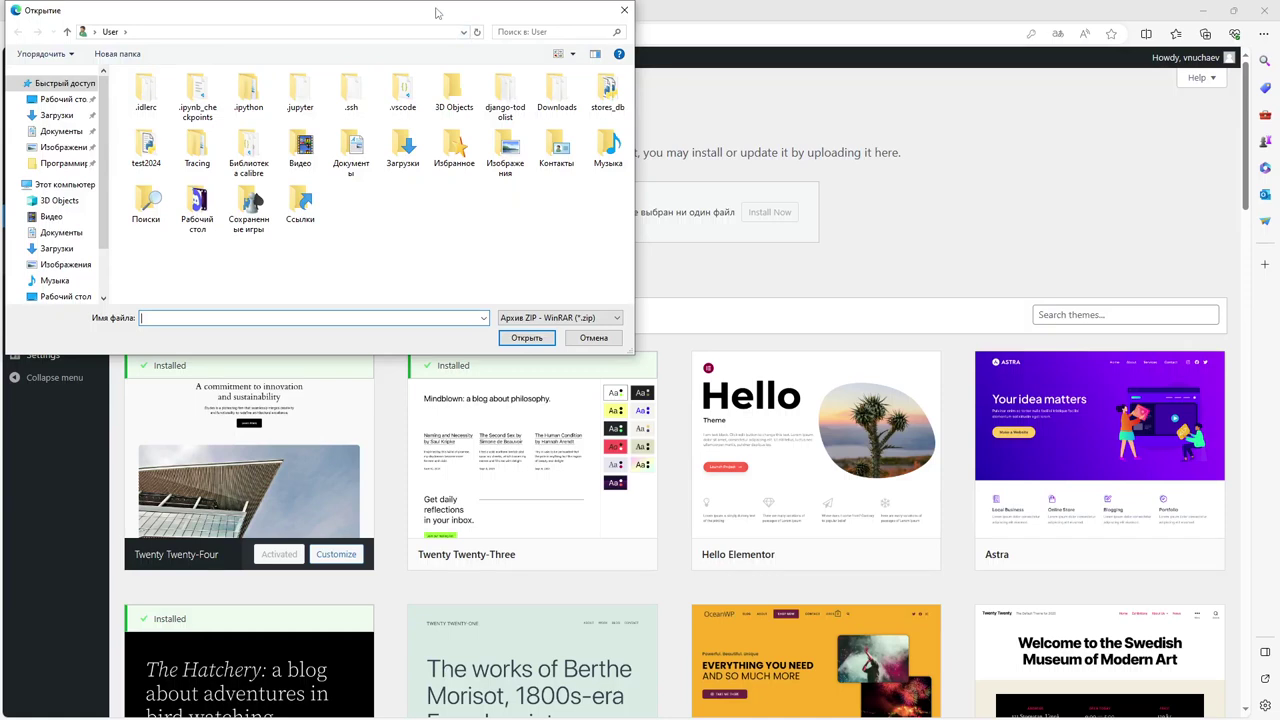
pyautogui.moveTo(436, 12); pyautogui.dragTo(0, 170)
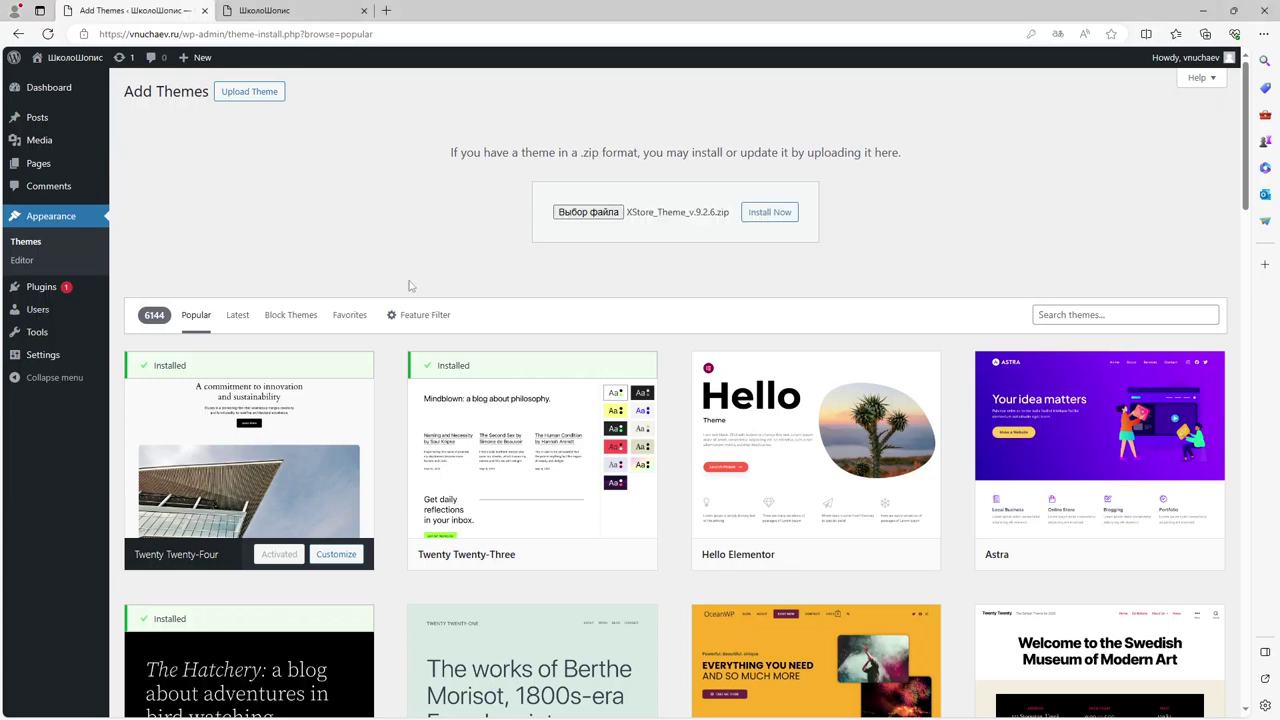
pyautogui.click(778, 213)
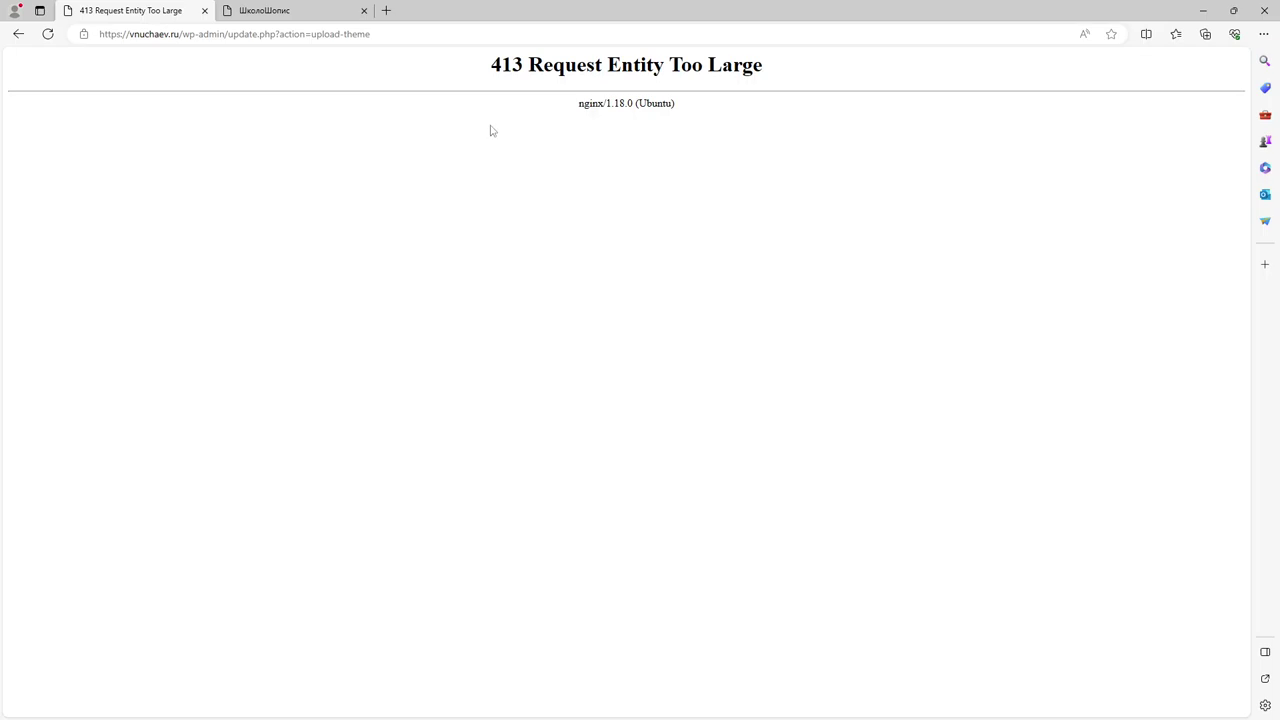
pyautogui.click(17, 35)
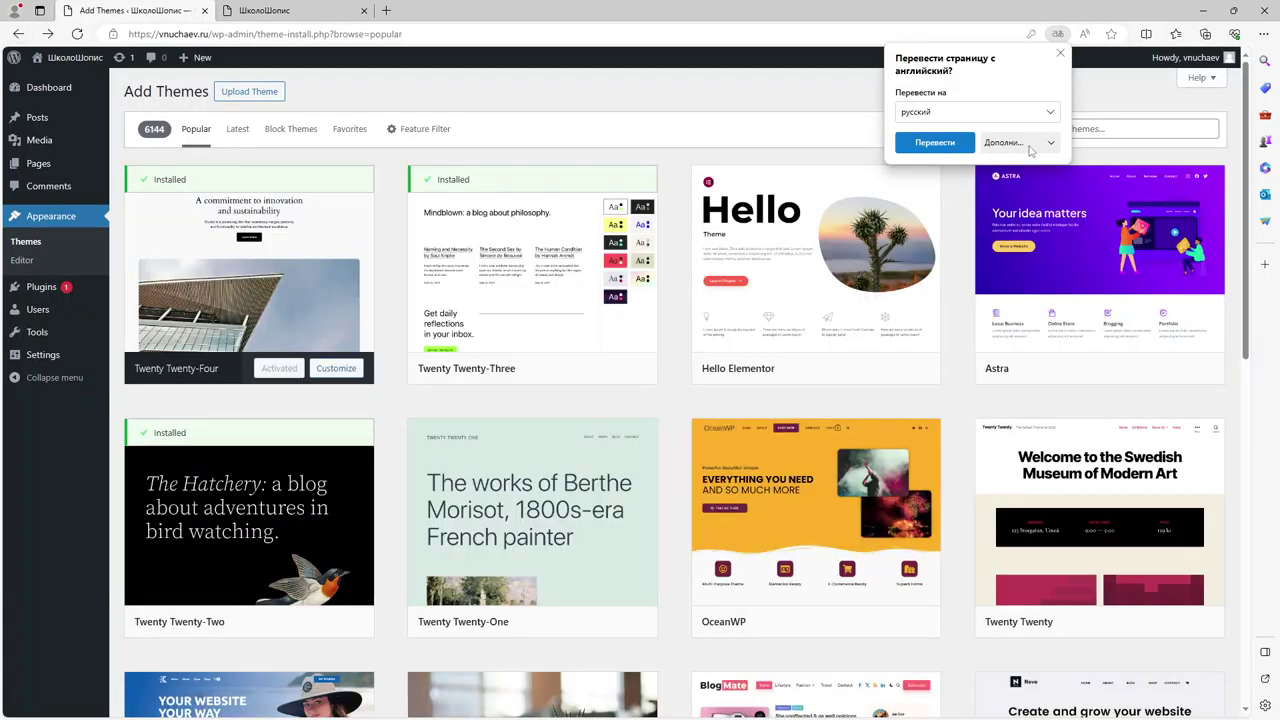
pyautogui.click(1060, 52)
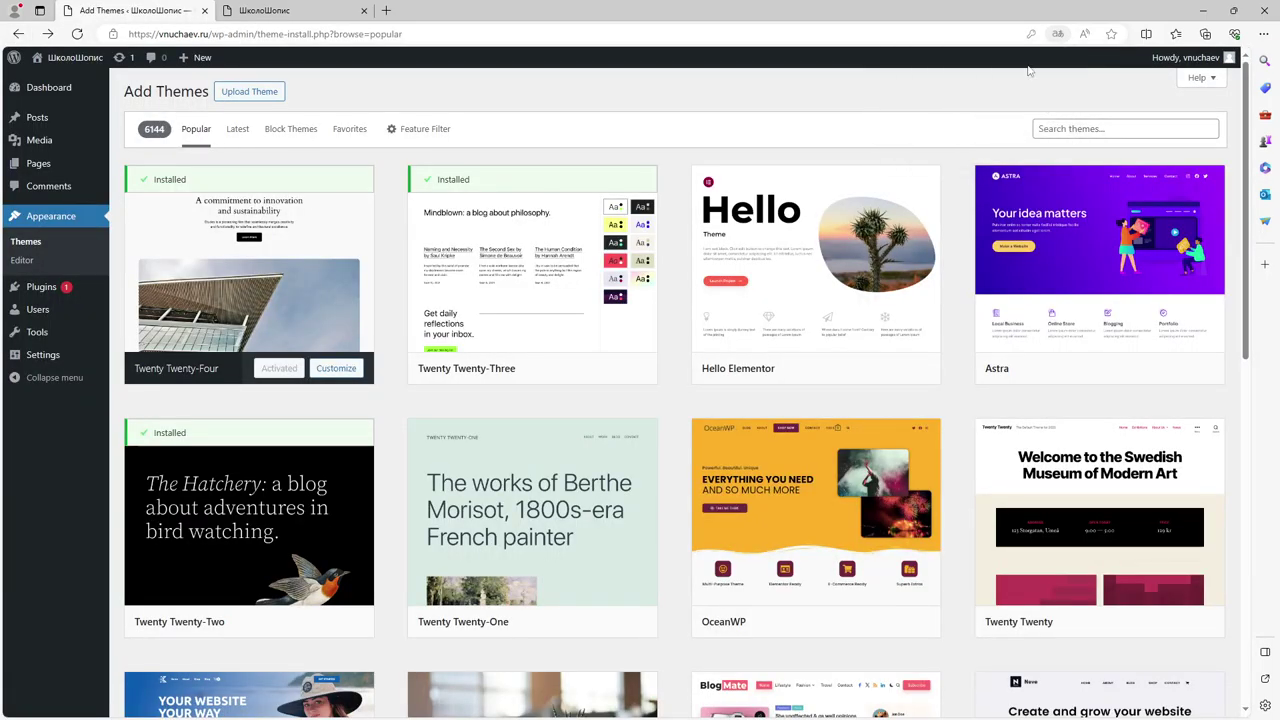
# Bring up PuTTY, clear the screen and change to the root directory
pyautogui.hotkey('alt', 'Tab')
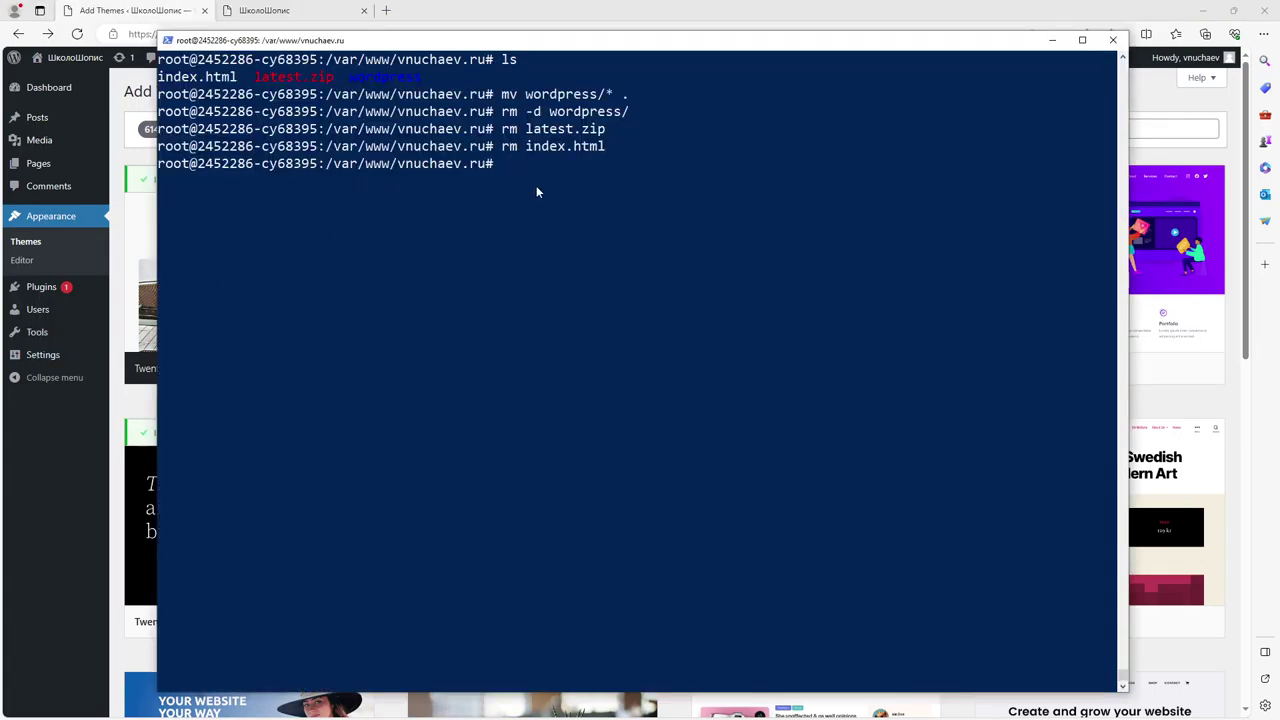
pyautogui.hotkey('ctrl', 'l')
pyautogui.write('cd /')
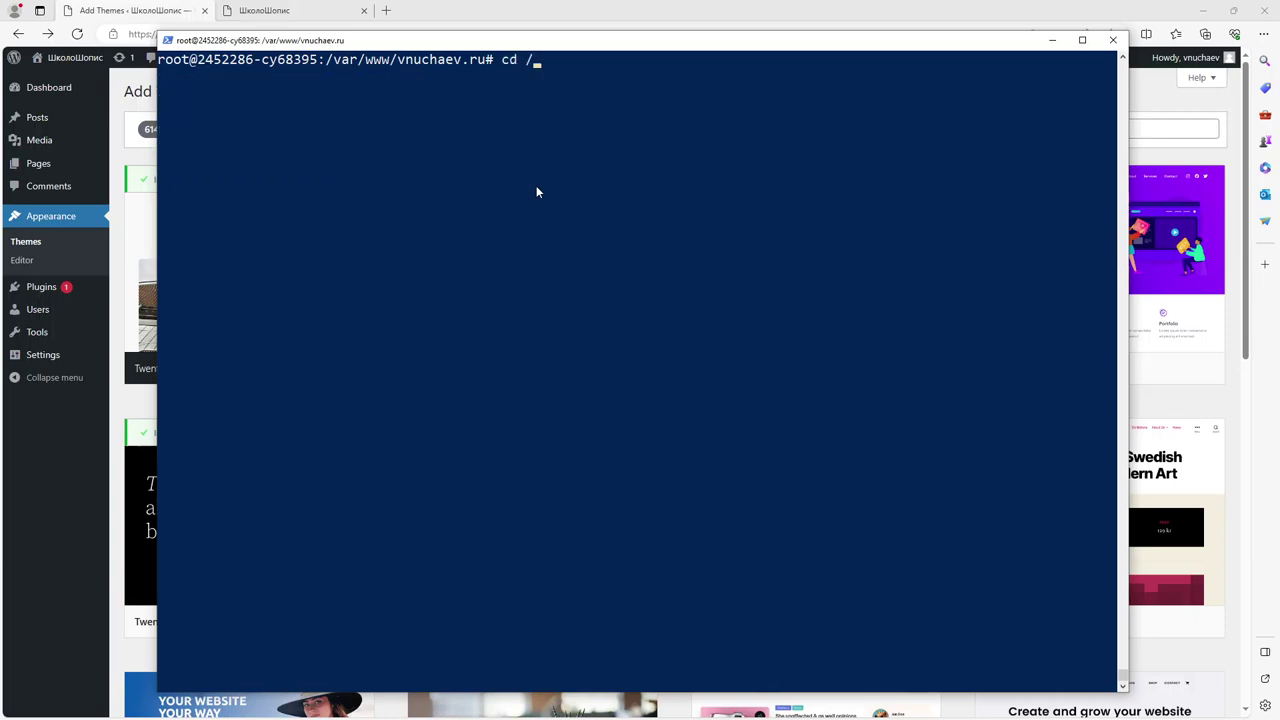
pyautogui.press('Return')
# Change into /etc/php/8.1 using tab completion, correcting the path typos
pyautogui.write('cd e/')
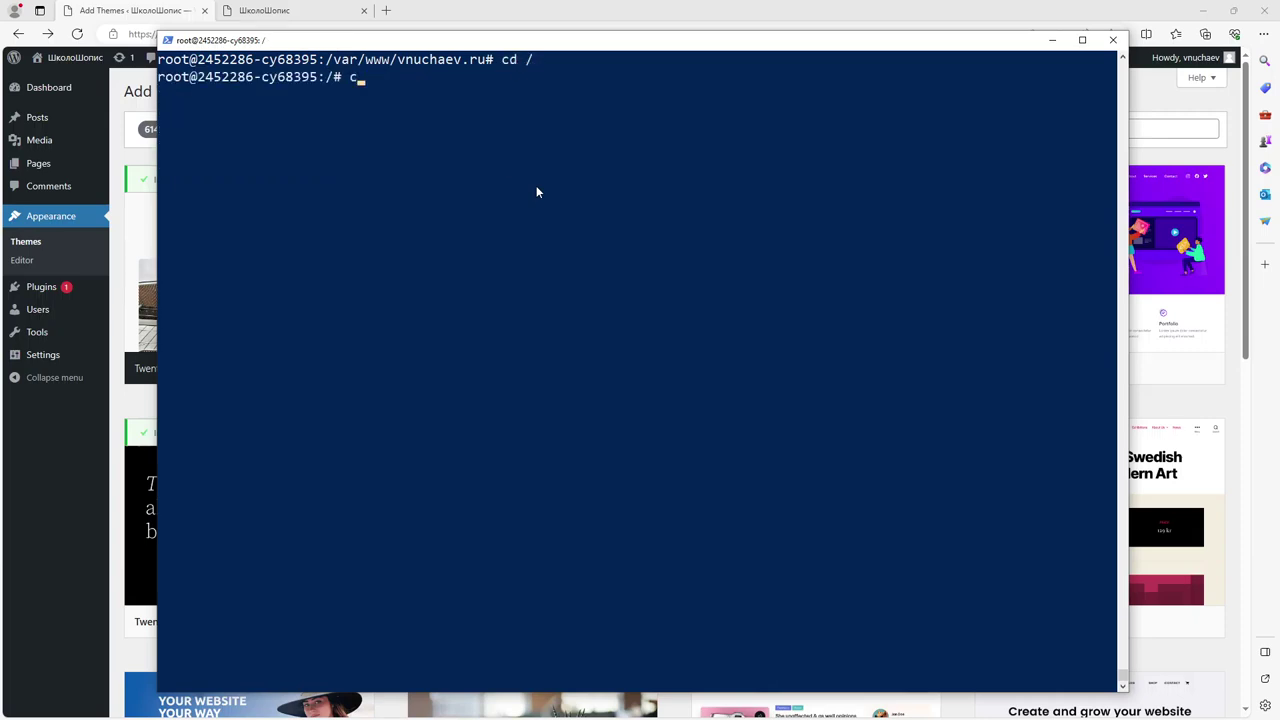
pyautogui.press('BackSpace')
pyautogui.press('BackSpace')
pyautogui.write('/ect')
pyautogui.press('BackSpace')
pyautogui.press('BackSpace')
pyautogui.write('tc/')
pyautogui.write('p')
pyautogui.press('Tab')
pyautogui.press('Tab')
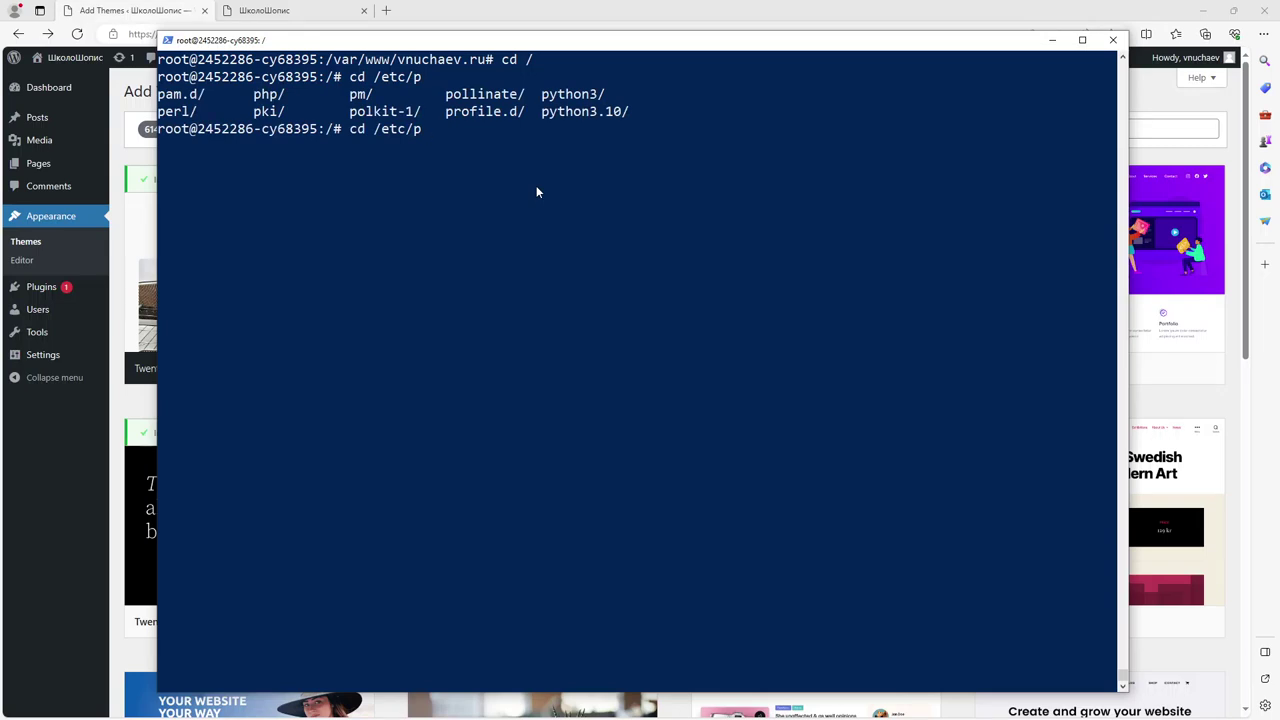
pyautogui.write('ph')
pyautogui.press('BackSpace')
pyautogui.press('BackSpace')
pyautogui.write('hp')
pyautogui.press('Tab')
pyautogui.press('Tab')
pyautogui.press('Return')
# List /etc/php/8.1, move into fpm and list its php.ini and php-fpm.conf
pyautogui.write('ls')
pyautogui.press('Return')
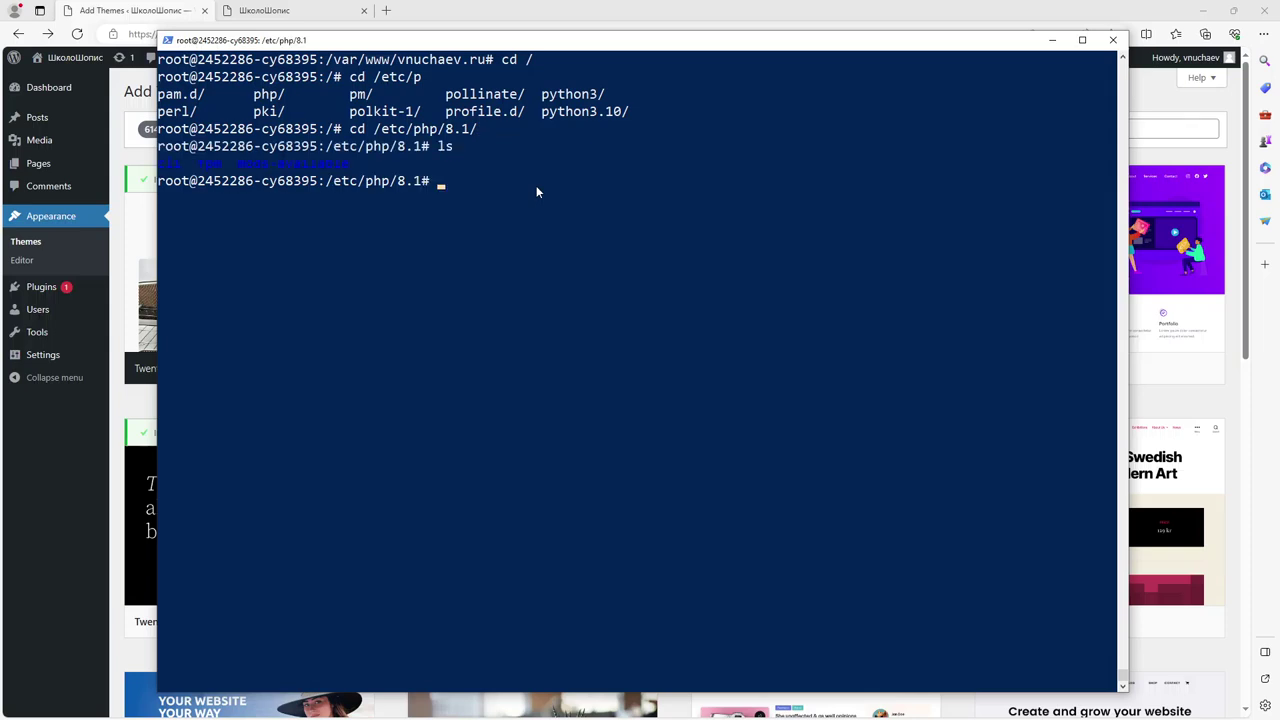
pyautogui.write('cd fpm')
pyautogui.press('Return')
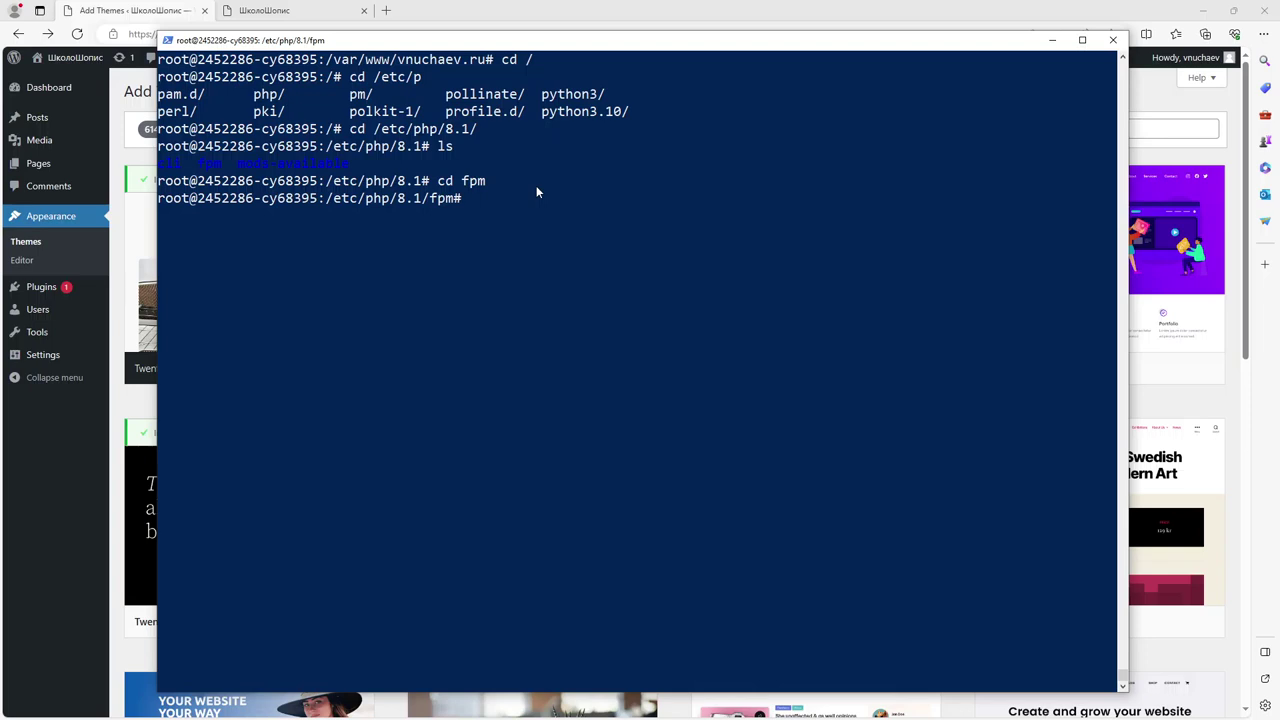
pyautogui.write('ls')
pyautogui.press('Return')
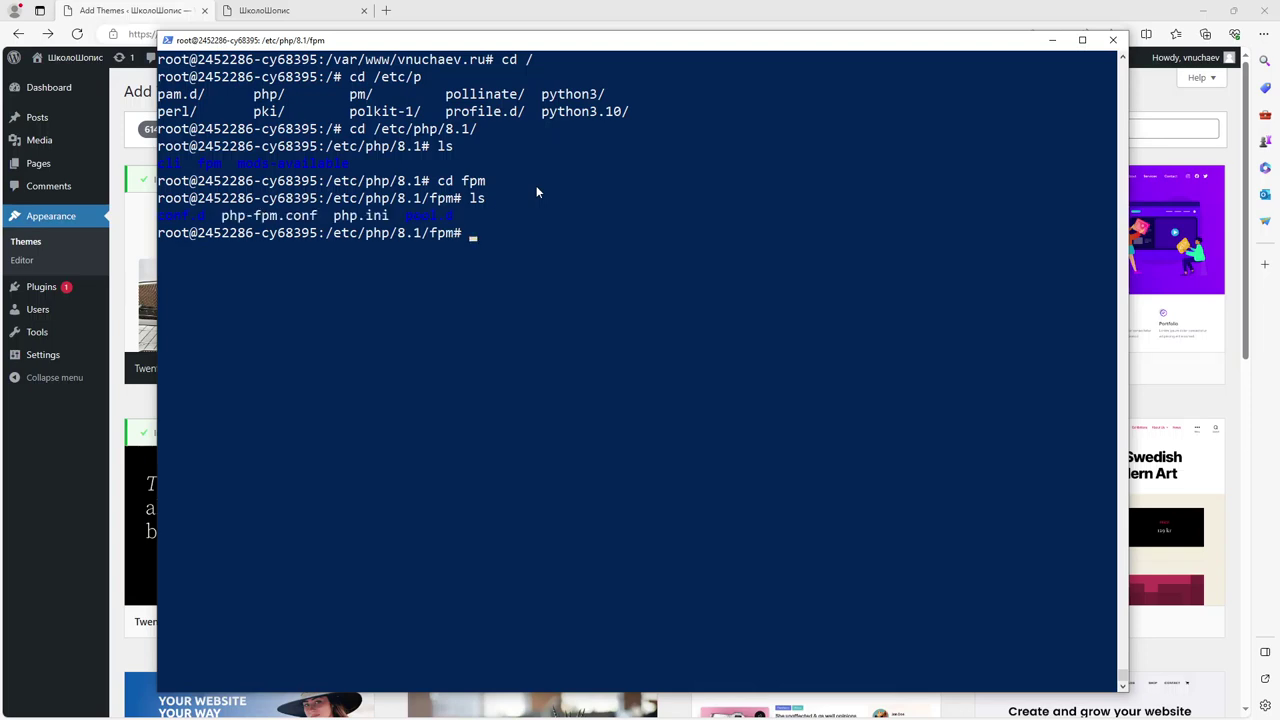
pyautogui.write('nano php.ini')
# Open php.ini in nano and page down through the file
pyautogui.press('Return')
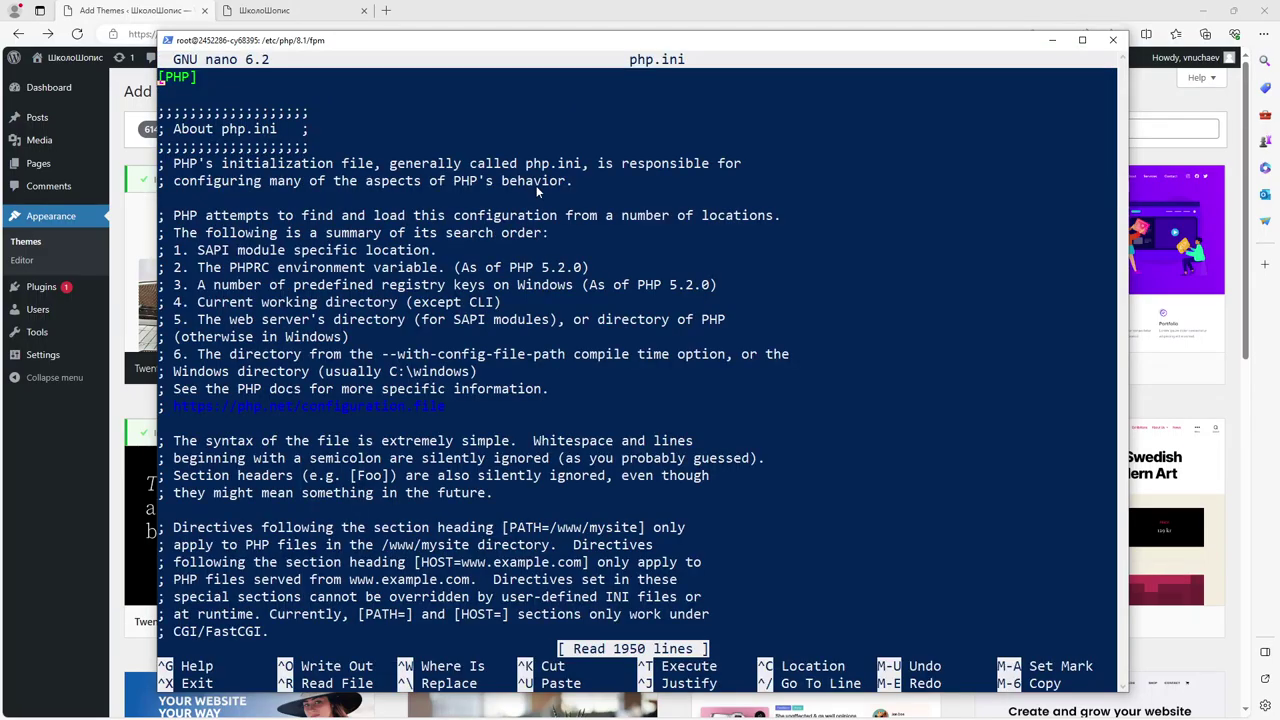
pyautogui.press('Down')
pyautogui.press('Down')
pyautogui.press('Down')
pyautogui.press('Down')
pyautogui.press('Down')
pyautogui.press('Down')
pyautogui.press('Down')
pyautogui.press('Down')
pyautogui.press('Down')
pyautogui.press('Down')
pyautogui.press('Down')
pyautogui.press('Down')
pyautogui.press('Down')
pyautogui.press('Down')
pyautogui.press('Down')
pyautogui.press('Down')
pyautogui.press('Down')
pyautogui.press('Down')
pyautogui.press('Down')
pyautogui.press('Down')
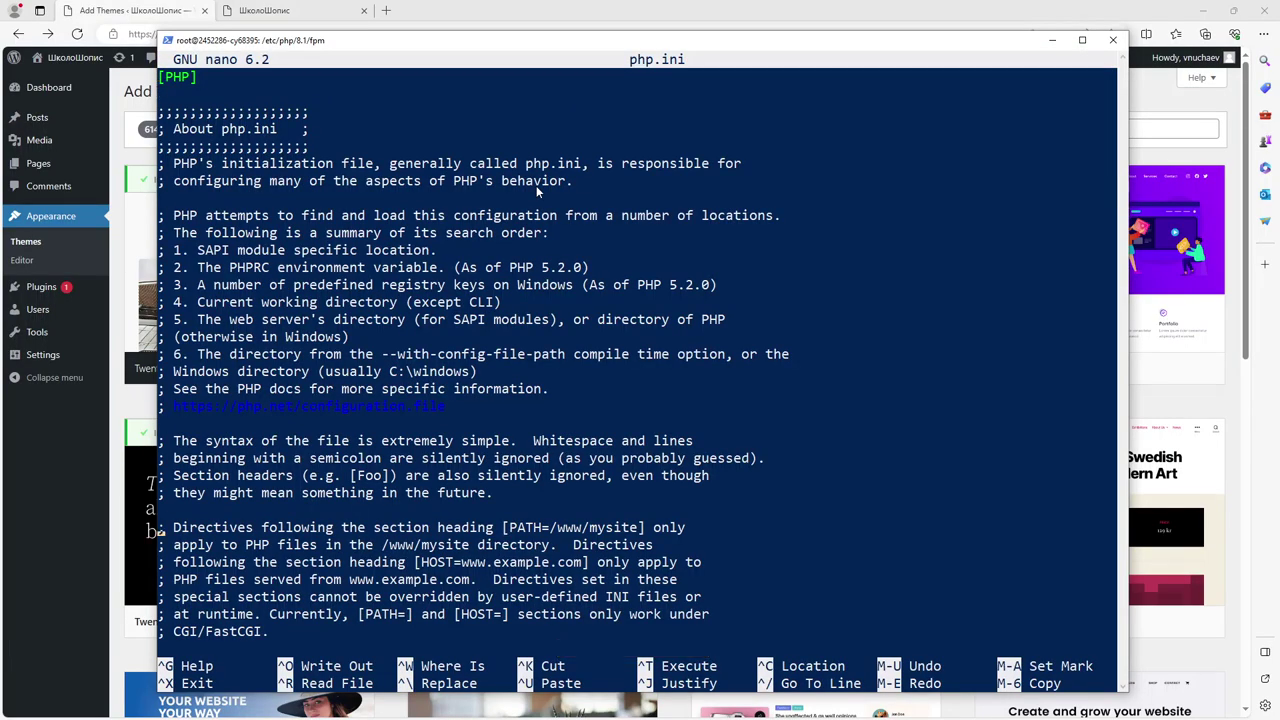
pyautogui.press('Down')
pyautogui.press('Down')
pyautogui.press('Down')
pyautogui.press('Down')
pyautogui.press('Down')
pyautogui.press('Down')
pyautogui.press('Down')
pyautogui.press('Down')
pyautogui.press('Down')
pyautogui.press('Down')
pyautogui.press('Down')
pyautogui.press('Down')
pyautogui.press('Down')
pyautogui.press('Down')
pyautogui.press('Down')
pyautogui.press('Down')
pyautogui.press('Down')
pyautogui.press('Down')
pyautogui.press('Down')
pyautogui.press('Down')
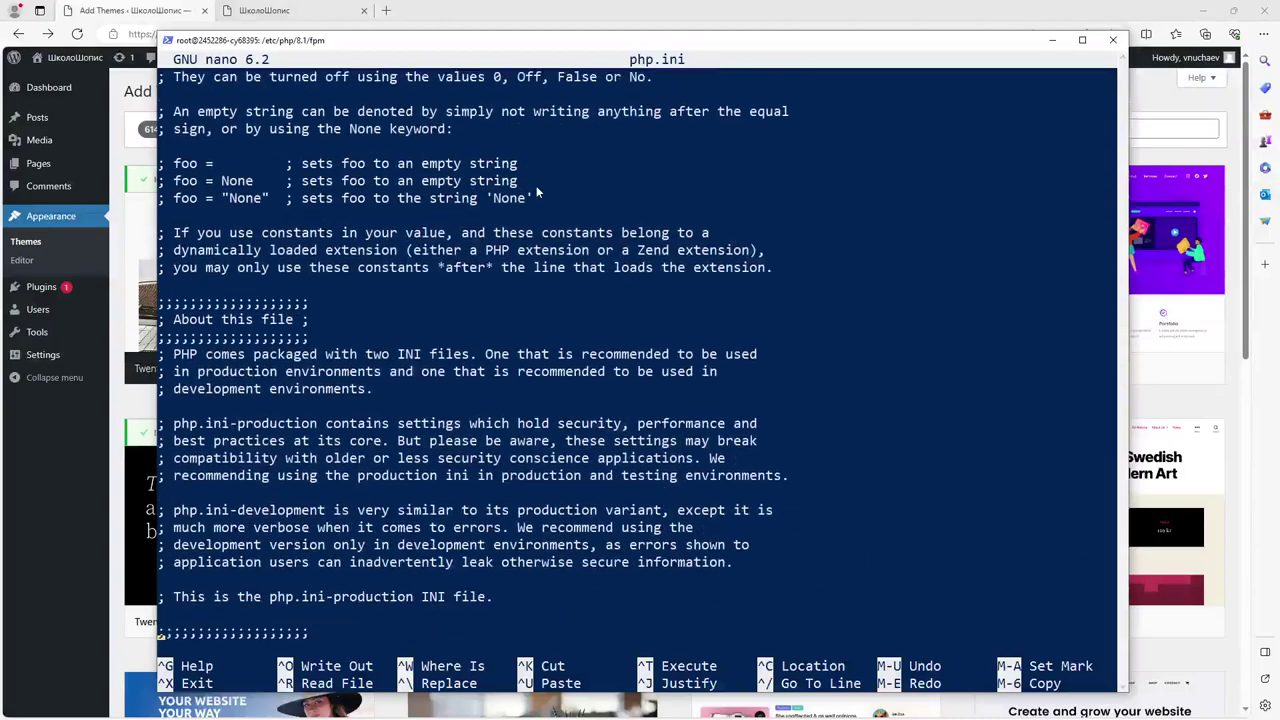
pyautogui.press('Down')
pyautogui.press('Down')
pyautogui.press('Down')
pyautogui.press('Down')
pyautogui.press('Down')
pyautogui.press('Down')
pyautogui.press('Down')
pyautogui.press('Down')
pyautogui.press('Down')
pyautogui.press('Down')
pyautogui.press('Down')
pyautogui.press('Down')
pyautogui.press('Down')
pyautogui.press('Down')
pyautogui.press('Down')
pyautogui.press('Down')
pyautogui.press('Down')
pyautogui.press('Down')
pyautogui.press('Down')
pyautogui.press('Down')
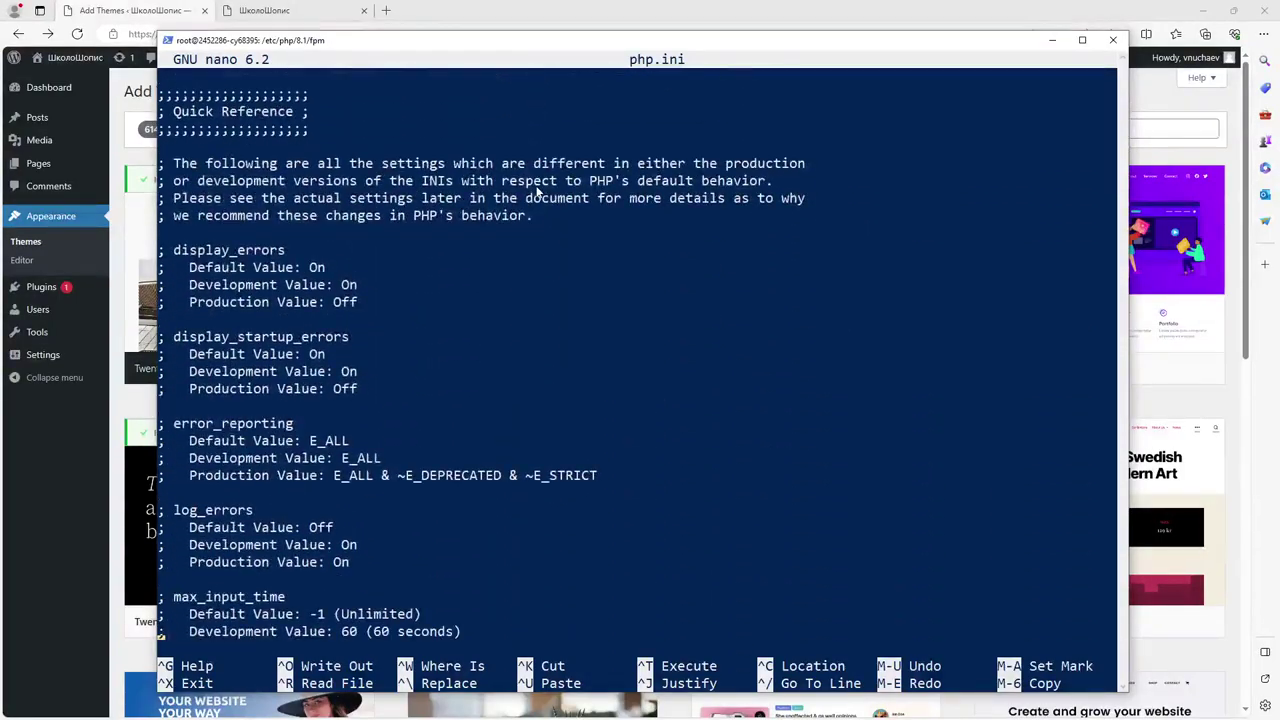
pyautogui.press('Down')
pyautogui.press('Down')
pyautogui.press('Down')
pyautogui.press('Down')
pyautogui.press('Down')
pyautogui.press('Down')
pyautogui.press('Down')
pyautogui.press('Down')
pyautogui.press('Down')
pyautogui.press('Down')
pyautogui.press('Down')
pyautogui.press('Down')
pyautogui.press('Down')
pyautogui.press('Down')
pyautogui.press('Down')
pyautogui.press('Down')
pyautogui.press('Down')
pyautogui.press('Down')
pyautogui.press('Down')
pyautogui.press('Down')
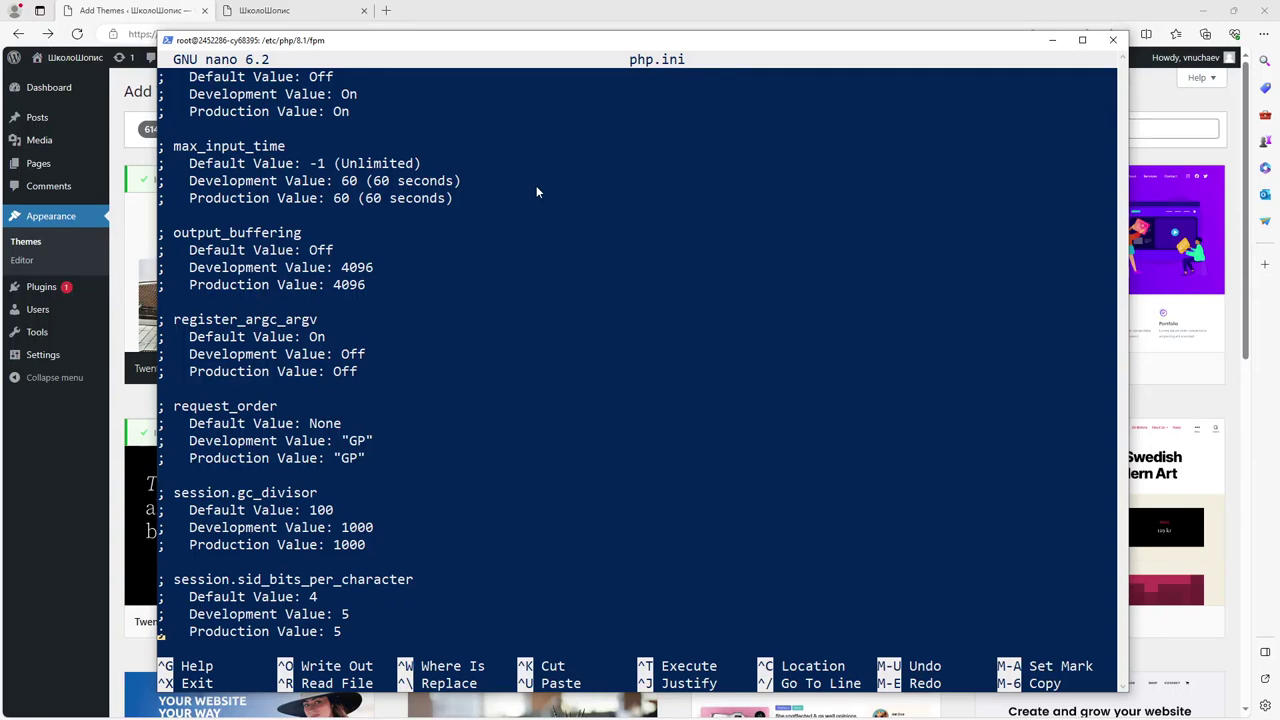
# Search php.ini for 'max' and then 'm', moving toward the output_buffering settings
pyautogui.hotkey('ctrl', 'w')
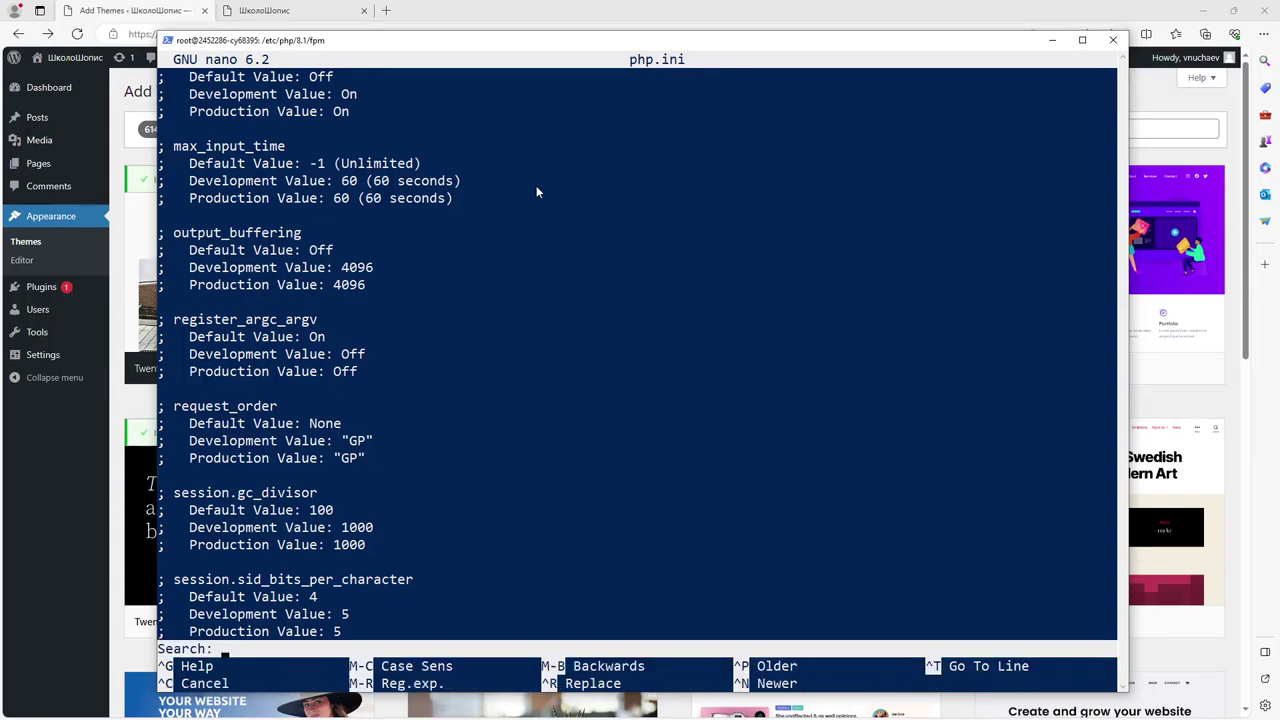
pyautogui.write('max')
pyautogui.press('Return')
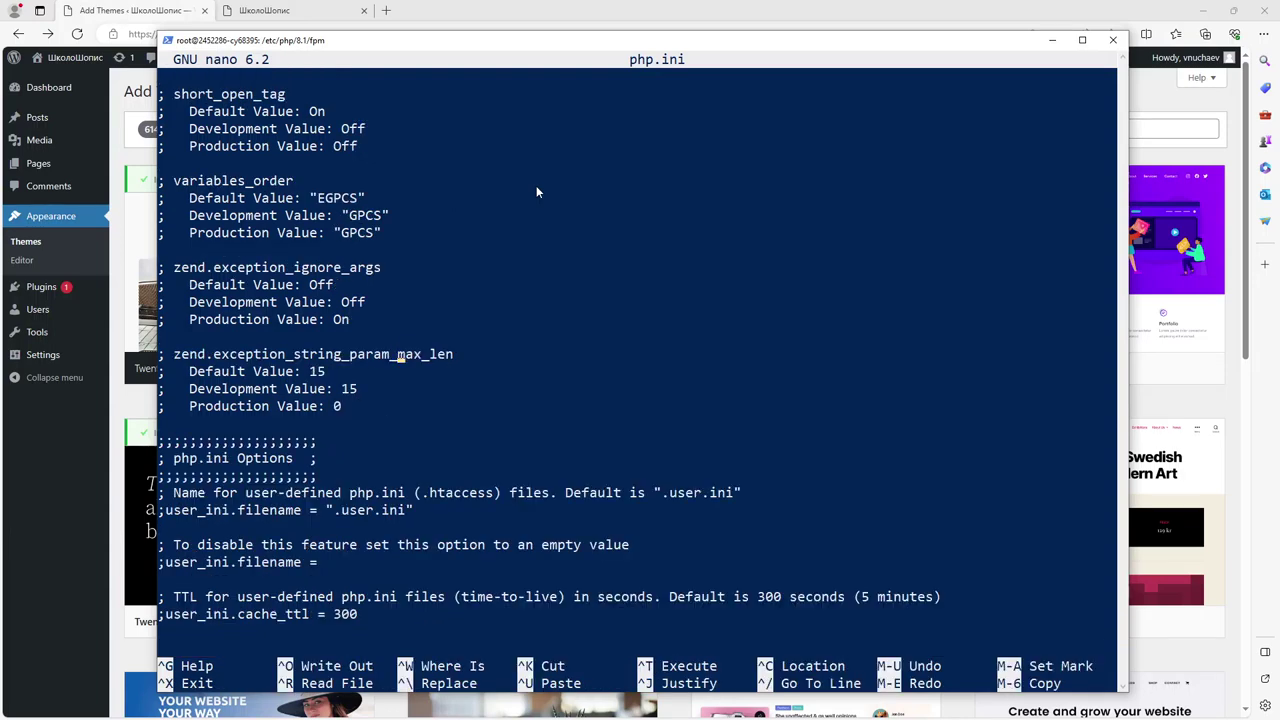
pyautogui.press('Return')
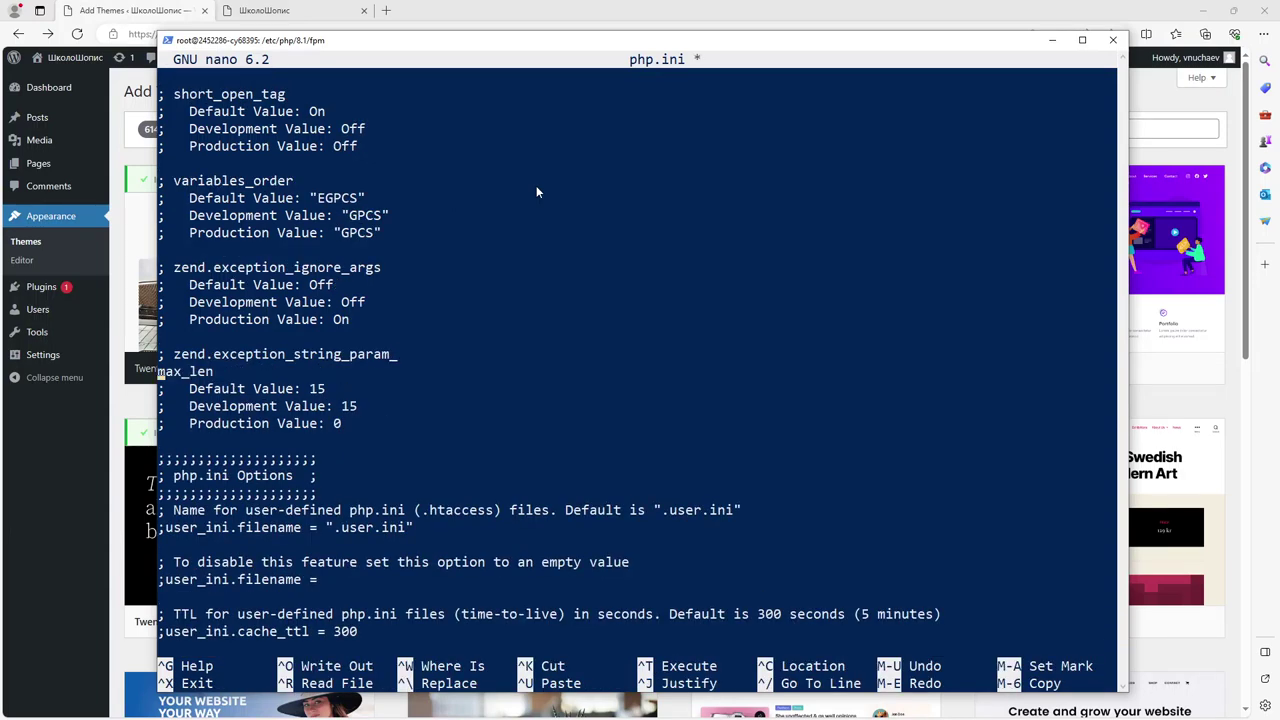
pyautogui.press('BackSpace')
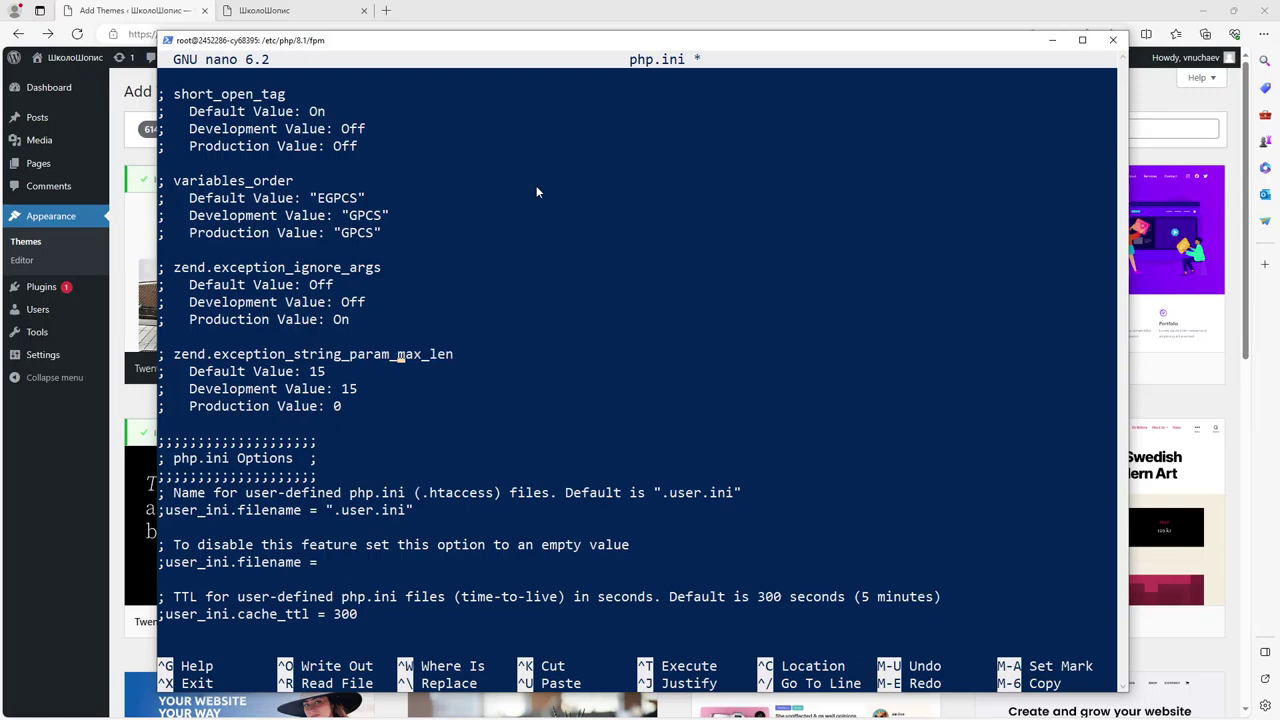
pyautogui.press('Down')
pyautogui.press('Down')
pyautogui.press('Down')
pyautogui.press('Down')
pyautogui.press('Down')
pyautogui.press('Down')
pyautogui.press('Down')
pyautogui.press('Down')
pyautogui.press('Down')
pyautogui.press('Down')
pyautogui.press('Down')
pyautogui.press('Down')
pyautogui.press('Down')
pyautogui.press('Down')
pyautogui.press('Down')
pyautogui.press('Down')
pyautogui.press('Down')
pyautogui.press('Down')
pyautogui.press('Down')
pyautogui.press('Down')
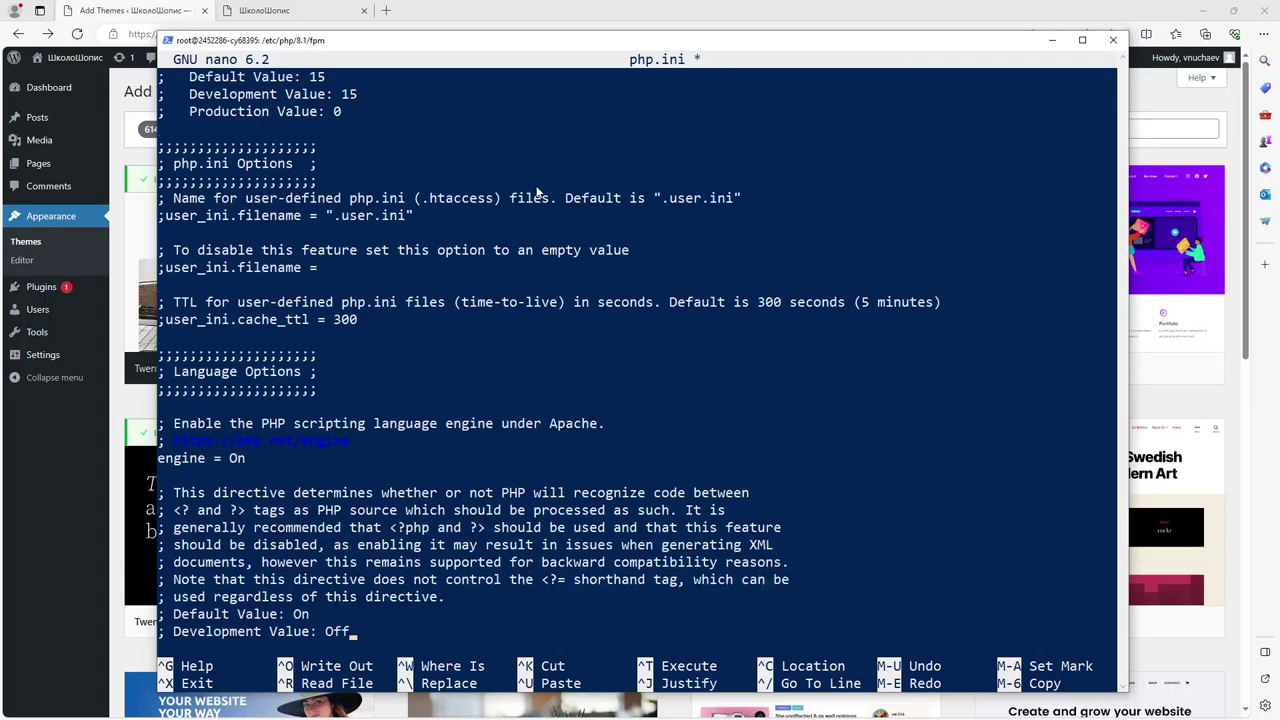
pyautogui.press('Down')
pyautogui.press('Down')
pyautogui.press('Down')
pyautogui.press('Down')
pyautogui.press('Down')
pyautogui.press('Down')
pyautogui.press('Down')
pyautogui.press('Down')
pyautogui.press('Down')
pyautogui.press('Down')
pyautogui.press('Down')
pyautogui.press('Down')
pyautogui.press('Down')
pyautogui.press('Down')
pyautogui.press('Down')
pyautogui.press('Down')
pyautogui.press('Down')
pyautogui.press('Down')
pyautogui.press('Down')
pyautogui.press('Down')
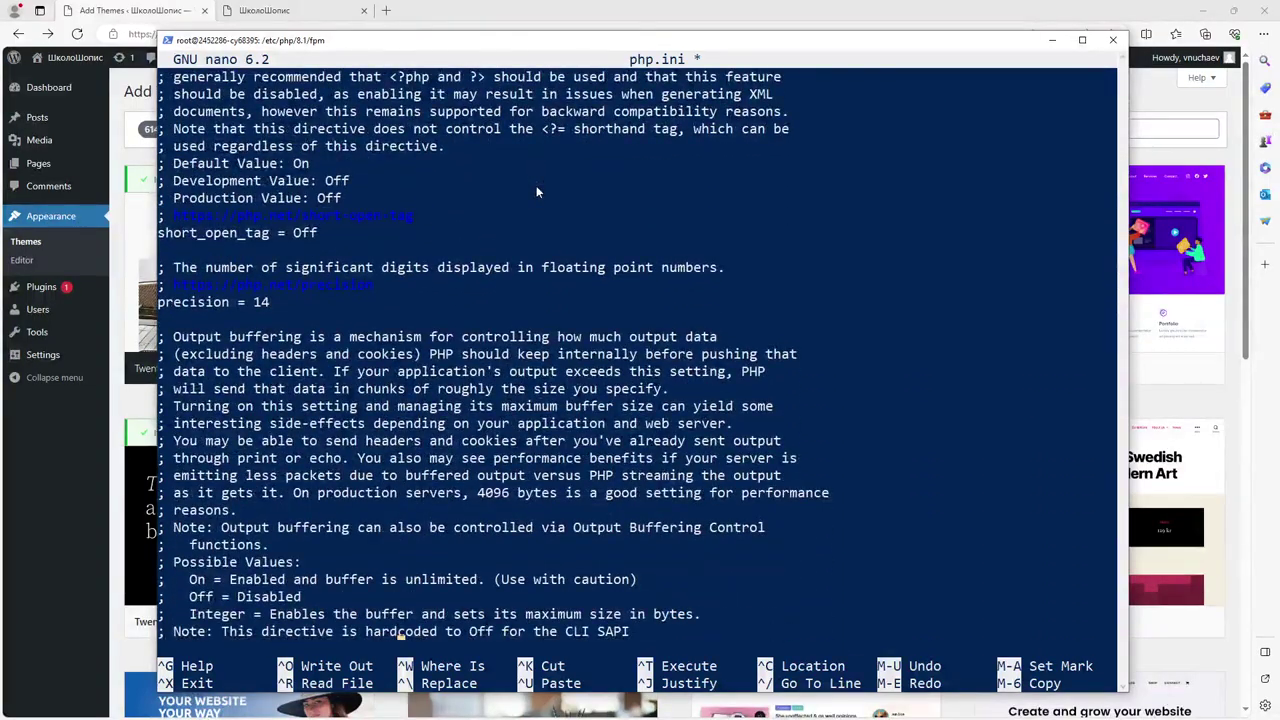
pyautogui.hotkey('ctrl', 'w')
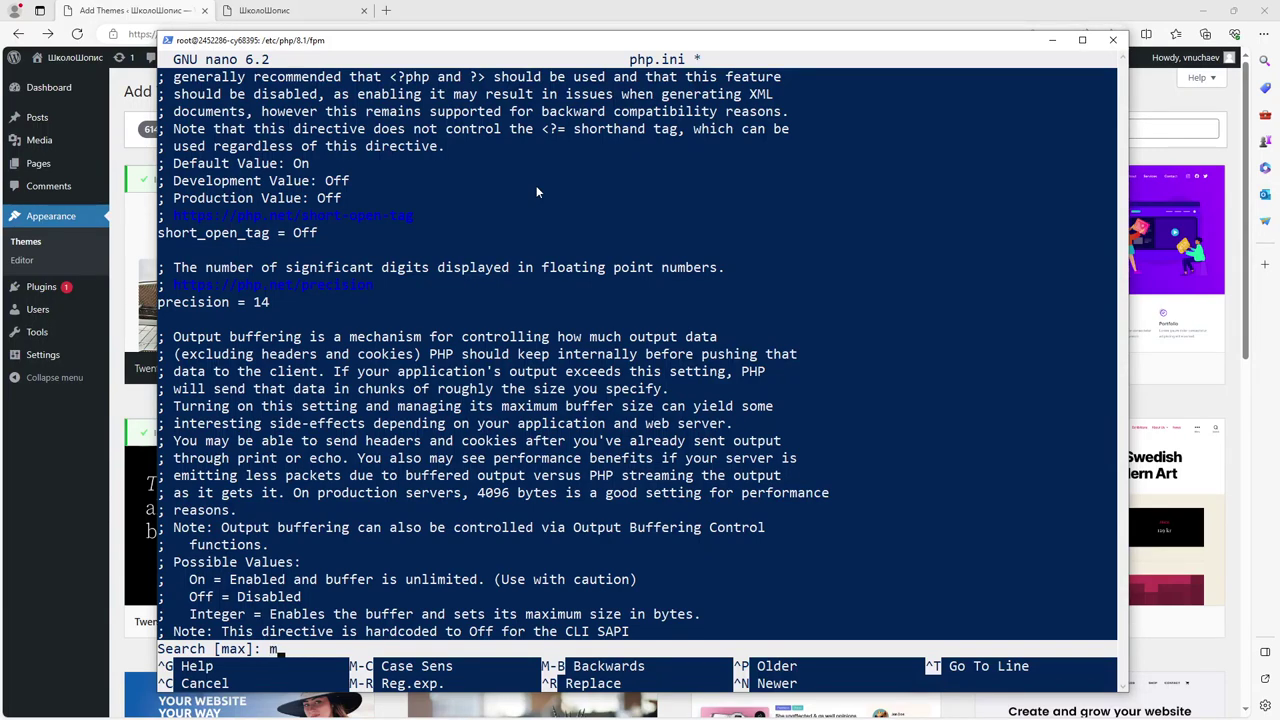
pyautogui.write('m')
pyautogui.press('Return')
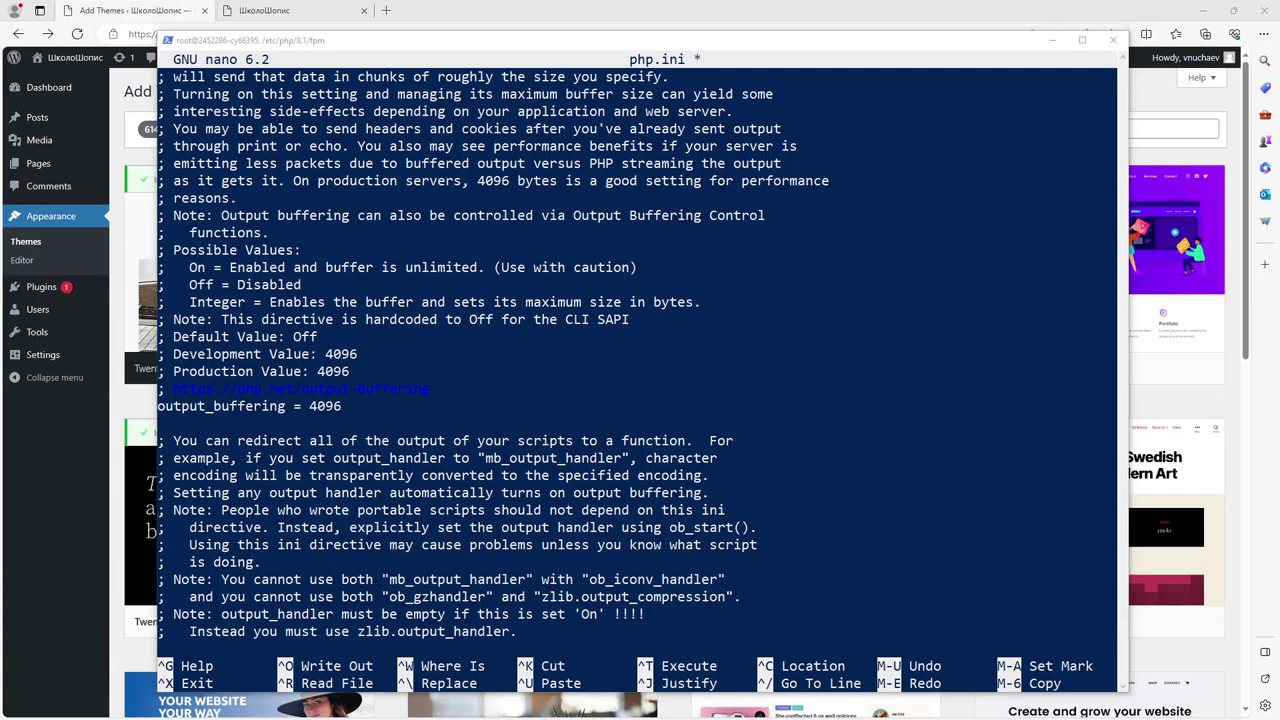
# Page down through php.ini in nano to the Resource Limits section
pyautogui.click(320, 317)
pyautogui.press('Down')
pyautogui.press('Down')
pyautogui.press('Down')
pyautogui.press('Down')
pyautogui.press('Down')
pyautogui.press('Down')
pyautogui.press('Down')
pyautogui.press('Down')
pyautogui.press('Down')
pyautogui.press('Down')
pyautogui.press('Down')
pyautogui.press('Down')
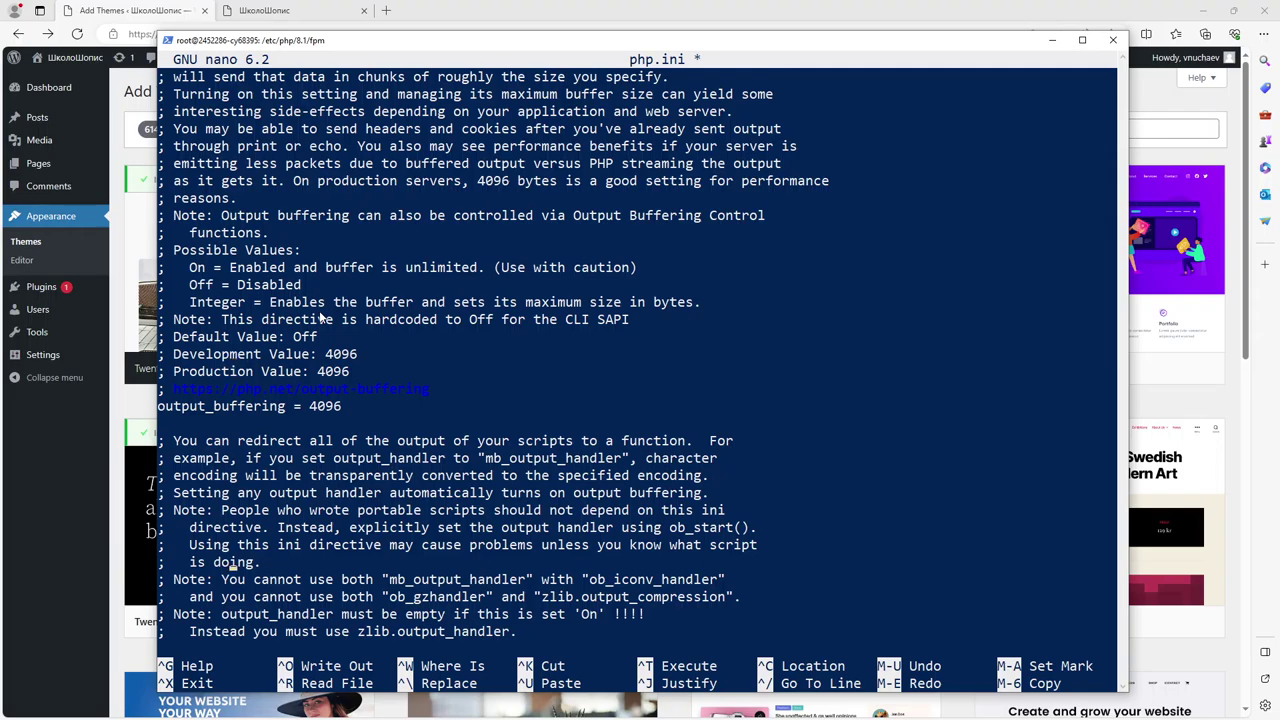
pyautogui.press('Down')
pyautogui.press('Down')
pyautogui.press('Down')
pyautogui.press('Down')
pyautogui.press('Down')
pyautogui.press('Down')
pyautogui.press('Down')
pyautogui.press('Down')
pyautogui.press('Down')
pyautogui.press('Down')
pyautogui.press('Down')
pyautogui.press('Down')
pyautogui.press('Down')
pyautogui.press('Down')
pyautogui.press('Down')
pyautogui.press('Down')
pyautogui.press('Down')
pyautogui.press('Down')
pyautogui.press('Down')
pyautogui.press('Down')
pyautogui.press('Down')
pyautogui.press('Down')
pyautogui.press('Down')
pyautogui.press('Down')
pyautogui.press('Down')
pyautogui.press('Down')
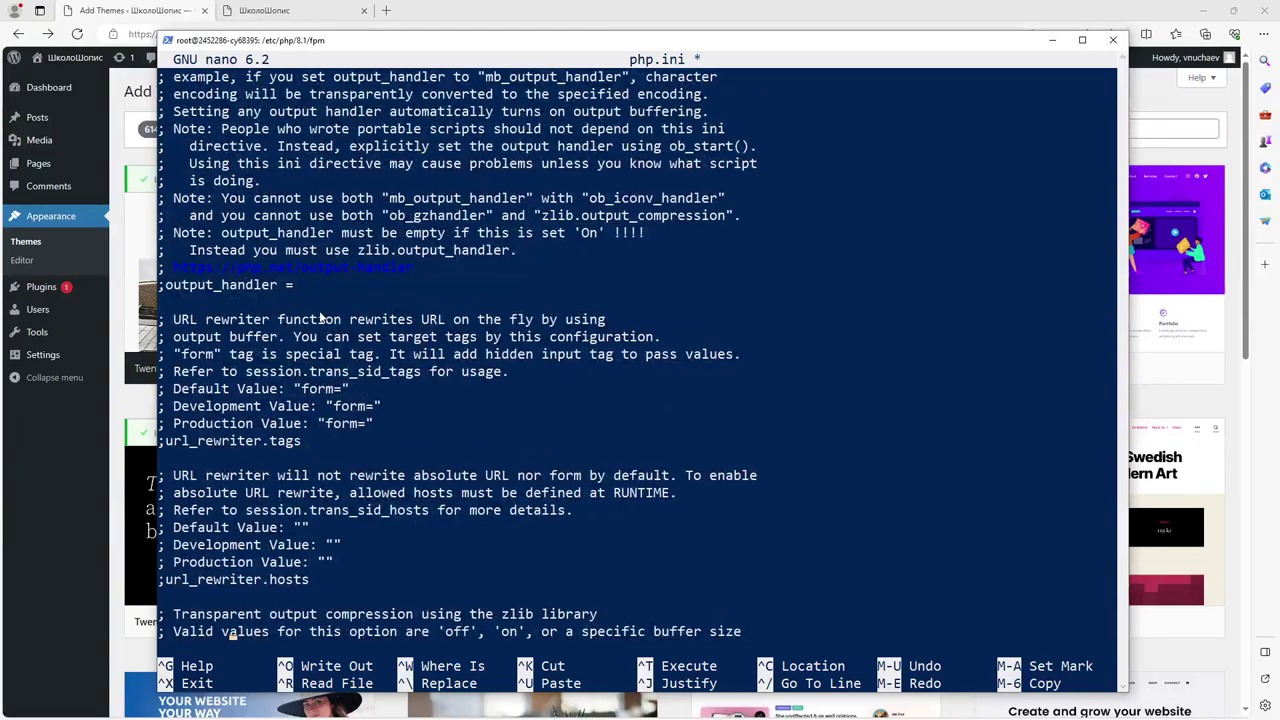
pyautogui.press('Down')
pyautogui.press('Down')
pyautogui.press('Down')
pyautogui.press('Down')
pyautogui.press('Down')
pyautogui.press('Down')
pyautogui.press('Down')
pyautogui.press('Down')
pyautogui.press('Down')
pyautogui.press('Down')
pyautogui.press('Down')
pyautogui.press('Down')
pyautogui.press('Down')
pyautogui.press('Down')
pyautogui.press('Down')
pyautogui.press('Down')
pyautogui.press('Down')
pyautogui.press('Down')
pyautogui.press('Down')
pyautogui.press('Down')
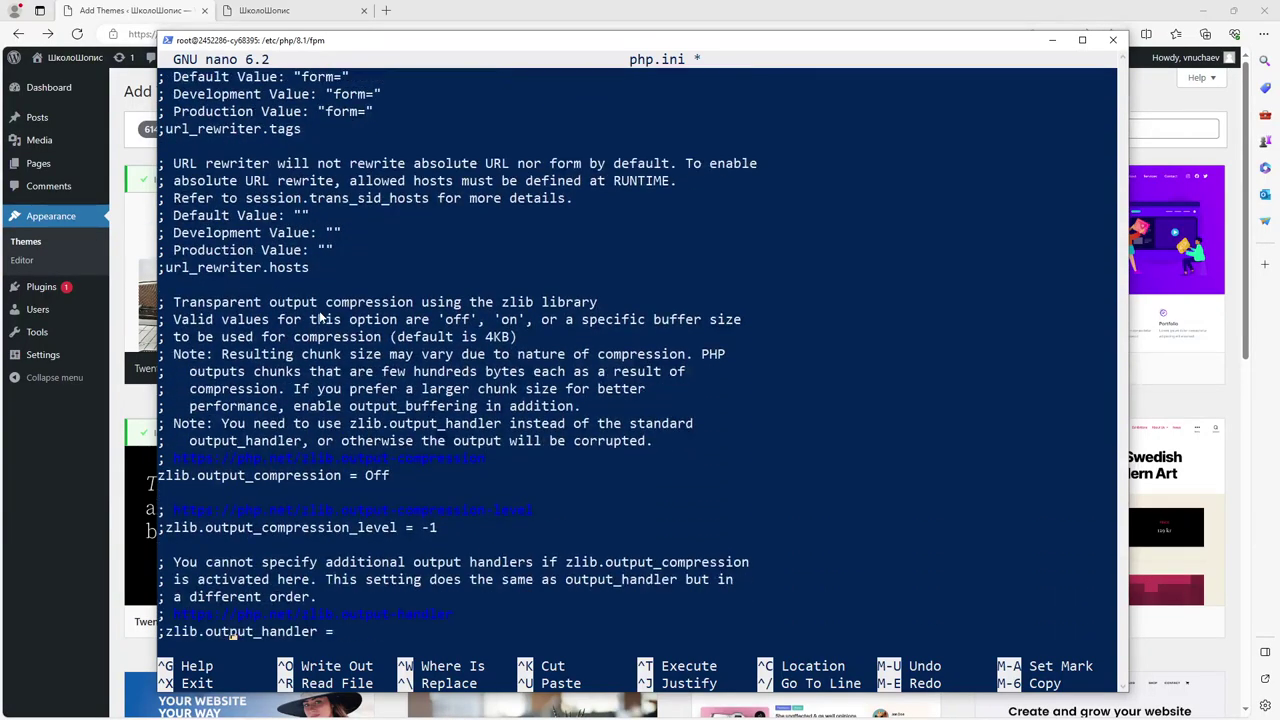
pyautogui.press('Down')
pyautogui.press('Down')
pyautogui.press('Down')
pyautogui.press('Down')
pyautogui.press('Down')
pyautogui.press('Down')
pyautogui.press('Down')
pyautogui.press('Down')
pyautogui.press('Down')
pyautogui.press('Down')
pyautogui.press('Down')
pyautogui.press('Down')
pyautogui.press('Down')
pyautogui.press('Down')
pyautogui.press('Down')
pyautogui.press('Down')
pyautogui.press('Down')
pyautogui.press('Down')
pyautogui.press('Down')
pyautogui.press('Down')
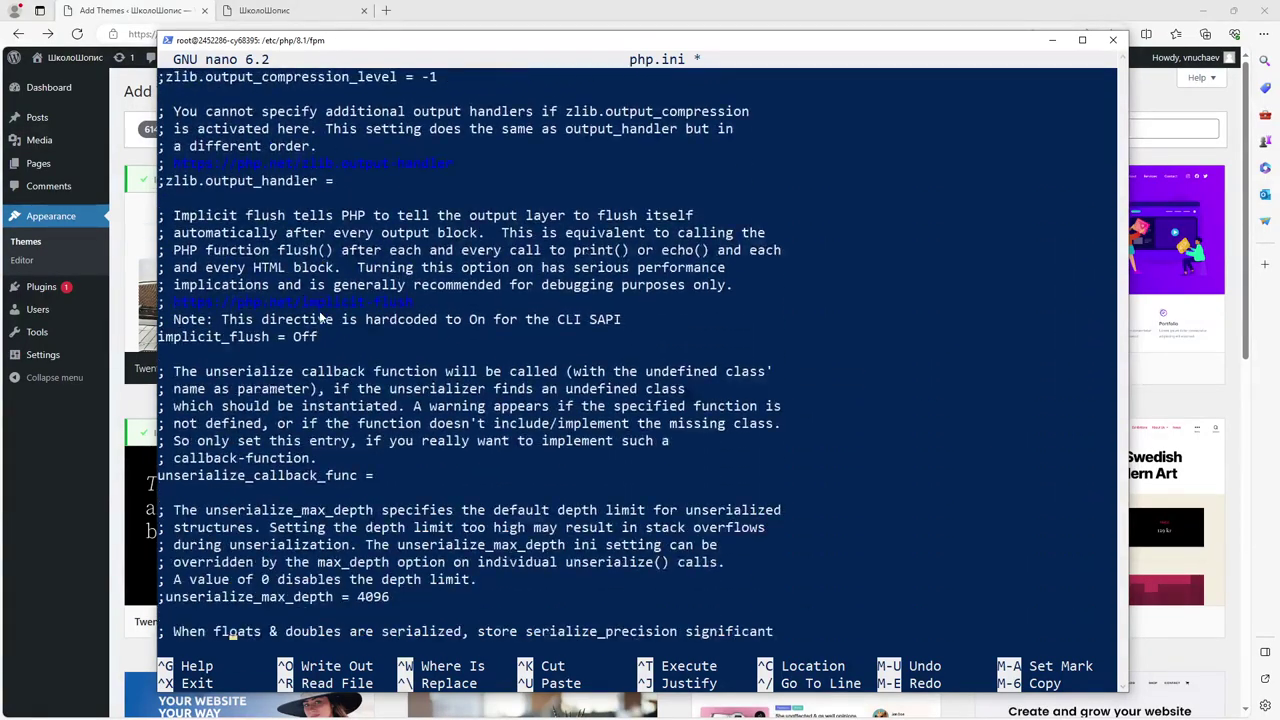
pyautogui.press('Down')
pyautogui.press('Down')
pyautogui.press('Down')
pyautogui.press('Down')
pyautogui.press('Down')
pyautogui.press('Down')
pyautogui.press('Down')
pyautogui.press('Down')
pyautogui.press('Down')
pyautogui.press('Down')
pyautogui.press('Down')
pyautogui.press('Down')
pyautogui.press('Down')
pyautogui.press('Down')
pyautogui.press('Down')
pyautogui.press('Down')
pyautogui.press('Down')
pyautogui.press('Down')
pyautogui.press('Down')
pyautogui.press('Down')
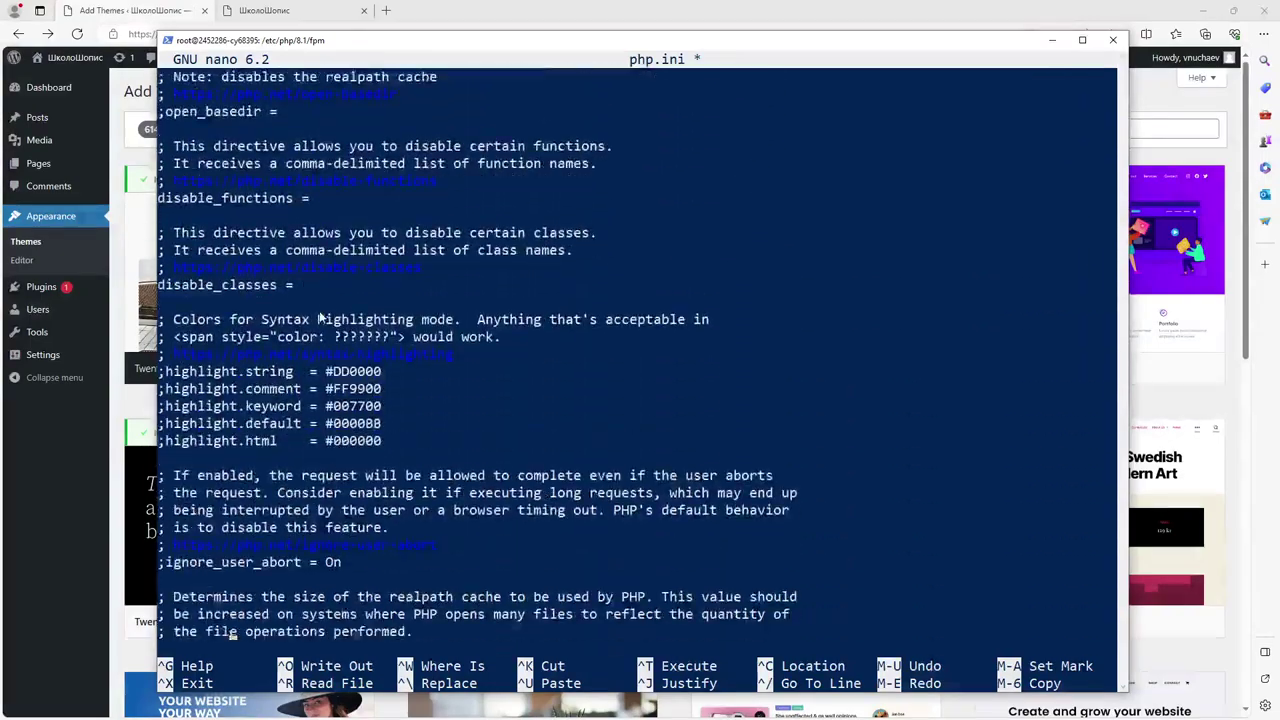
pyautogui.press('Down')
pyautogui.press('Down')
pyautogui.press('Down')
pyautogui.press('Down')
pyautogui.press('Down')
pyautogui.press('Down')
pyautogui.press('Down')
pyautogui.press('Down')
pyautogui.press('Down')
pyautogui.press('Down')
pyautogui.press('Down')
pyautogui.press('Down')
pyautogui.press('Down')
pyautogui.press('Down')
pyautogui.press('Down')
pyautogui.press('Down')
pyautogui.press('Down')
pyautogui.press('Down')
pyautogui.press('Down')
pyautogui.press('Down')
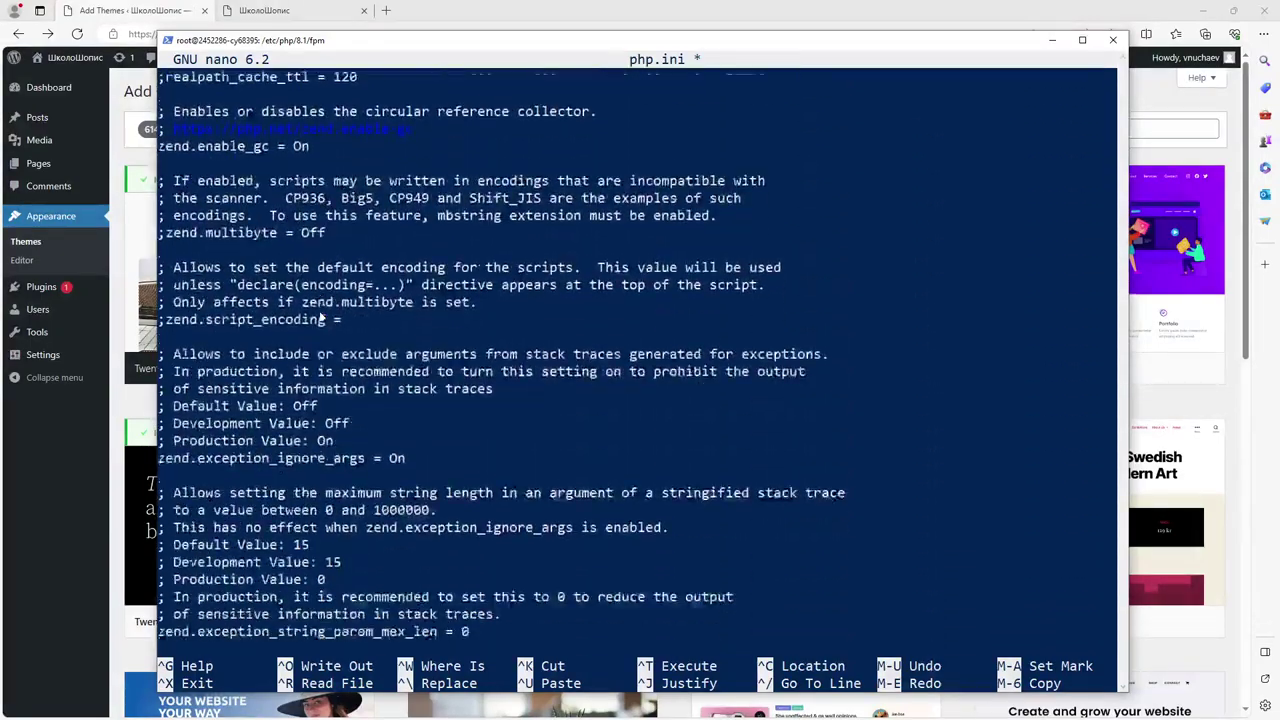
pyautogui.press('Down')
pyautogui.press('Down')
pyautogui.press('Down')
pyautogui.press('Down')
pyautogui.press('Down')
pyautogui.press('Down')
pyautogui.press('Down')
pyautogui.press('Down')
pyautogui.press('Down')
pyautogui.press('Down')
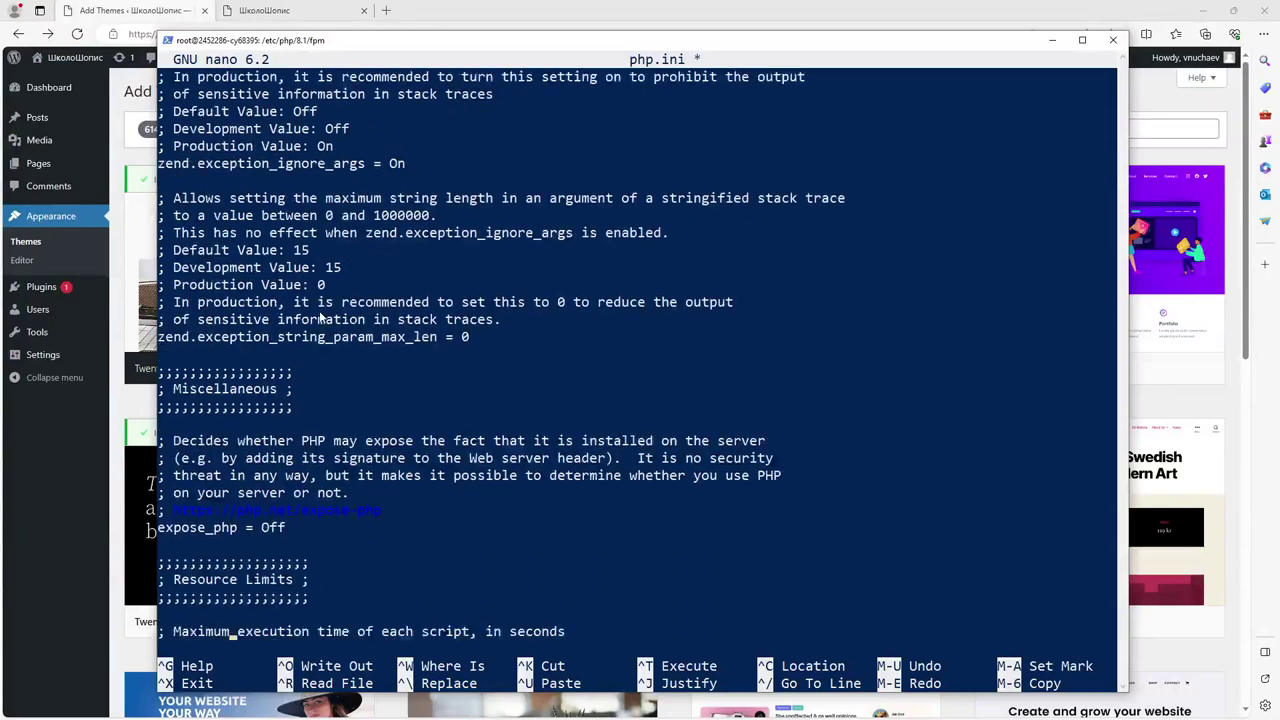
pyautogui.press('Down')
pyautogui.press('Down')
pyautogui.press('Down')
pyautogui.press('Down')
pyautogui.press('Down')
pyautogui.press('Down')
pyautogui.press('Down')
pyautogui.press('Down')
pyautogui.press('Down')
pyautogui.press('Down')
pyautogui.press('Down')
pyautogui.press('Down')
pyautogui.press('Down')
pyautogui.press('Down')
pyautogui.press('Down')
pyautogui.press('Down')
pyautogui.press('Down')
pyautogui.press('Down')
pyautogui.press('Down')
pyautogui.press('Down')
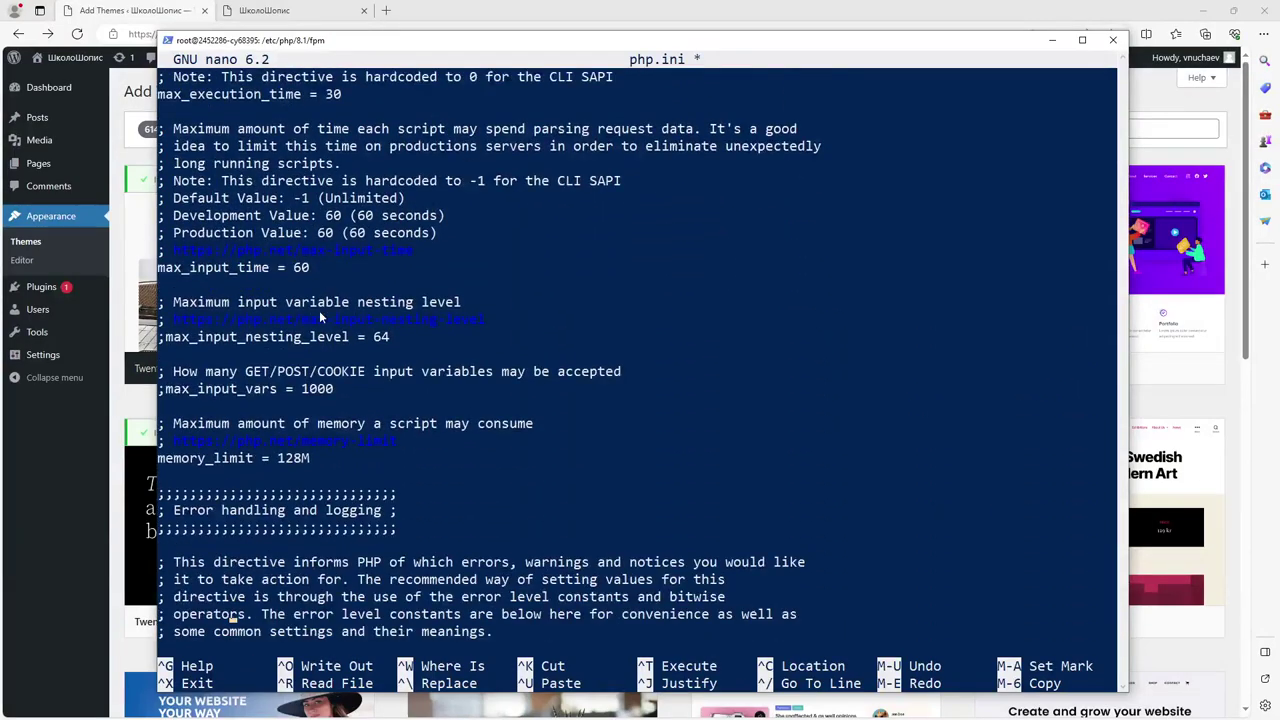
# Set max_input_time and max_execution_time to 210 seconds
pyautogui.press('Up')
pyautogui.press('Up')
pyautogui.press('Up')
pyautogui.press('Up')
pyautogui.press('Up')
pyautogui.press('Up')
pyautogui.press('Up')
pyautogui.press('Up')
pyautogui.press('Up')
pyautogui.press('Up')
pyautogui.press('Up')
pyautogui.press('Up')
pyautogui.press('Up')
pyautogui.press('Up')
pyautogui.press('Up')
pyautogui.press('Down')
pyautogui.press('Down')
pyautogui.press('Up')
pyautogui.press('Up')
pyautogui.press('Up')
pyautogui.press('Up')
pyautogui.press('Up')
pyautogui.press('Up')
pyautogui.press('Up')
pyautogui.press('Up')
pyautogui.press('Up')
pyautogui.press('Up')
pyautogui.press('Up')
pyautogui.press('Up')
pyautogui.press('Up')
pyautogui.press('Up')
pyautogui.press('Up')
pyautogui.press('Up')
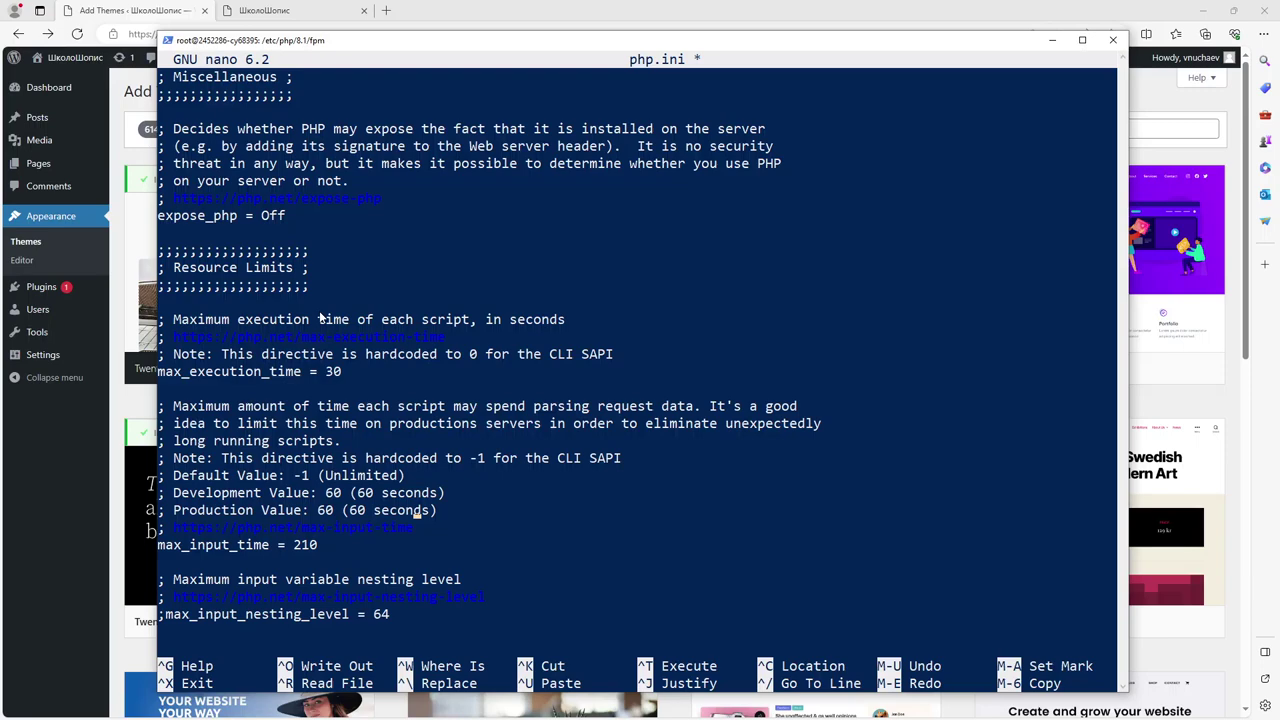
pyautogui.press('BackSpace')
pyautogui.press('BackSpace')
pyautogui.write('210')
# Scroll to post_max_size and change it from 8M to 100M
pyautogui.scroll(3, 320, 317)
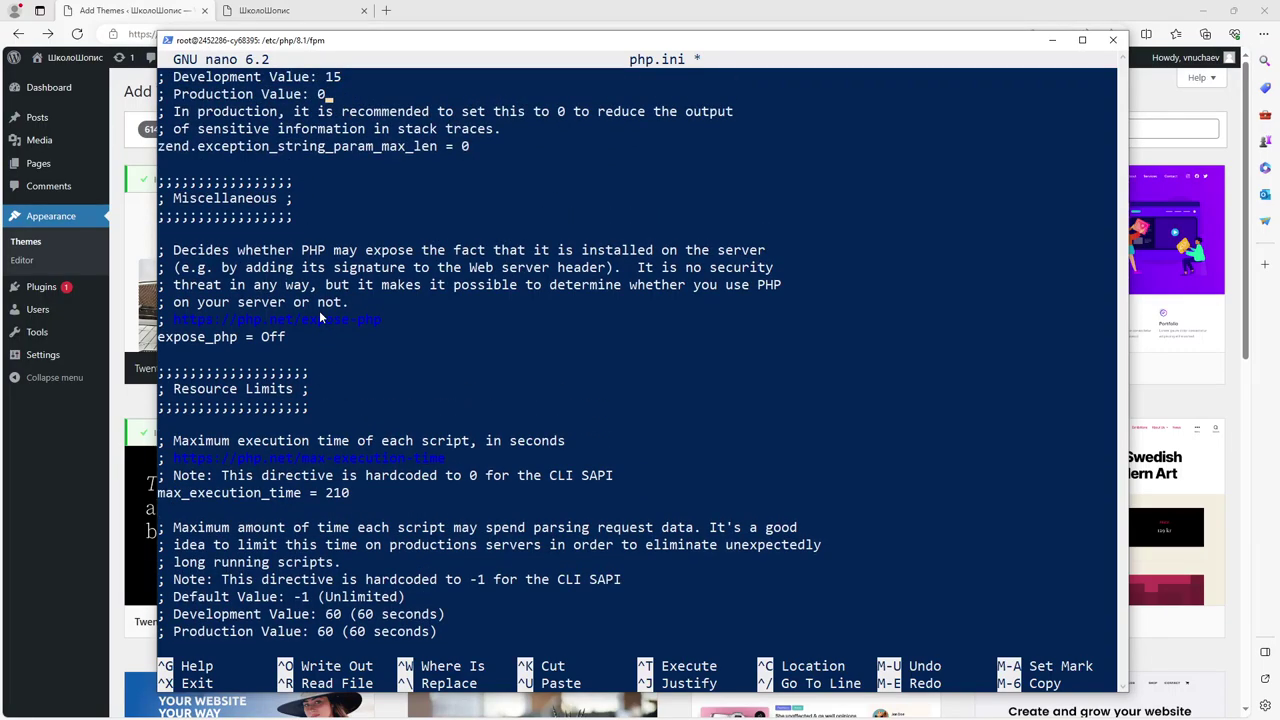
pyautogui.scroll(7, 320, 317)
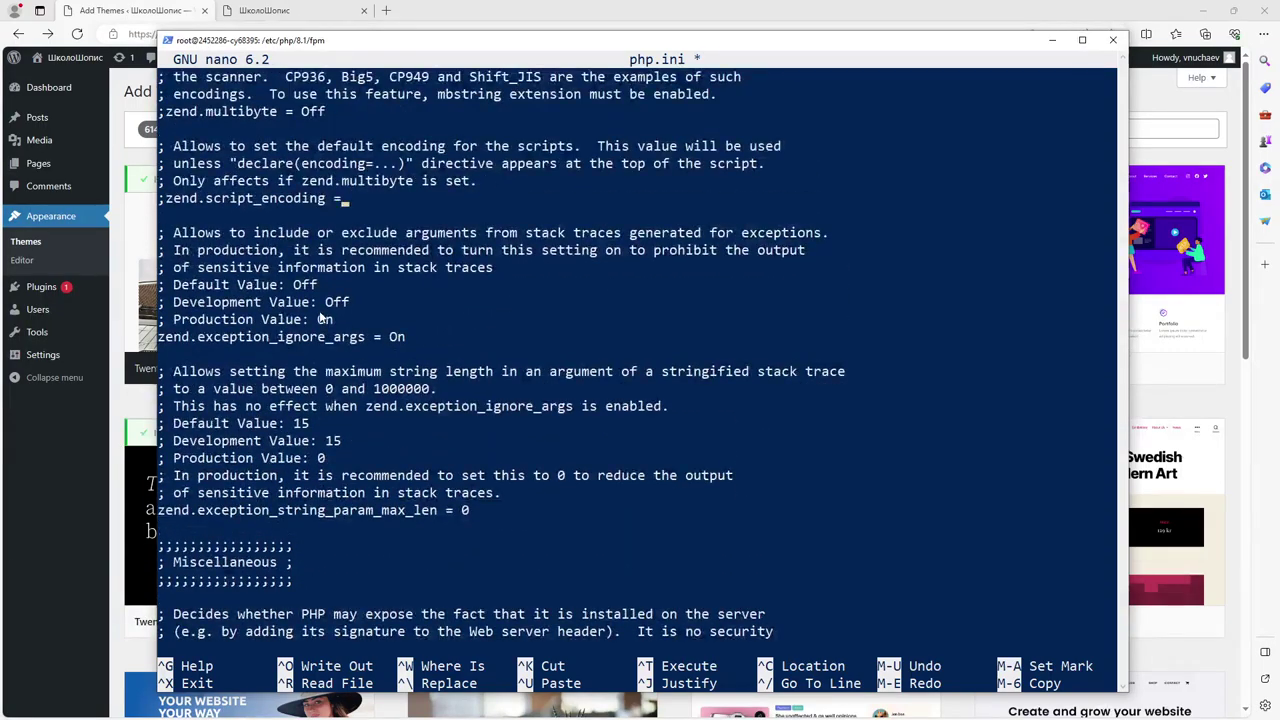
pyautogui.scroll(9, 320, 317)
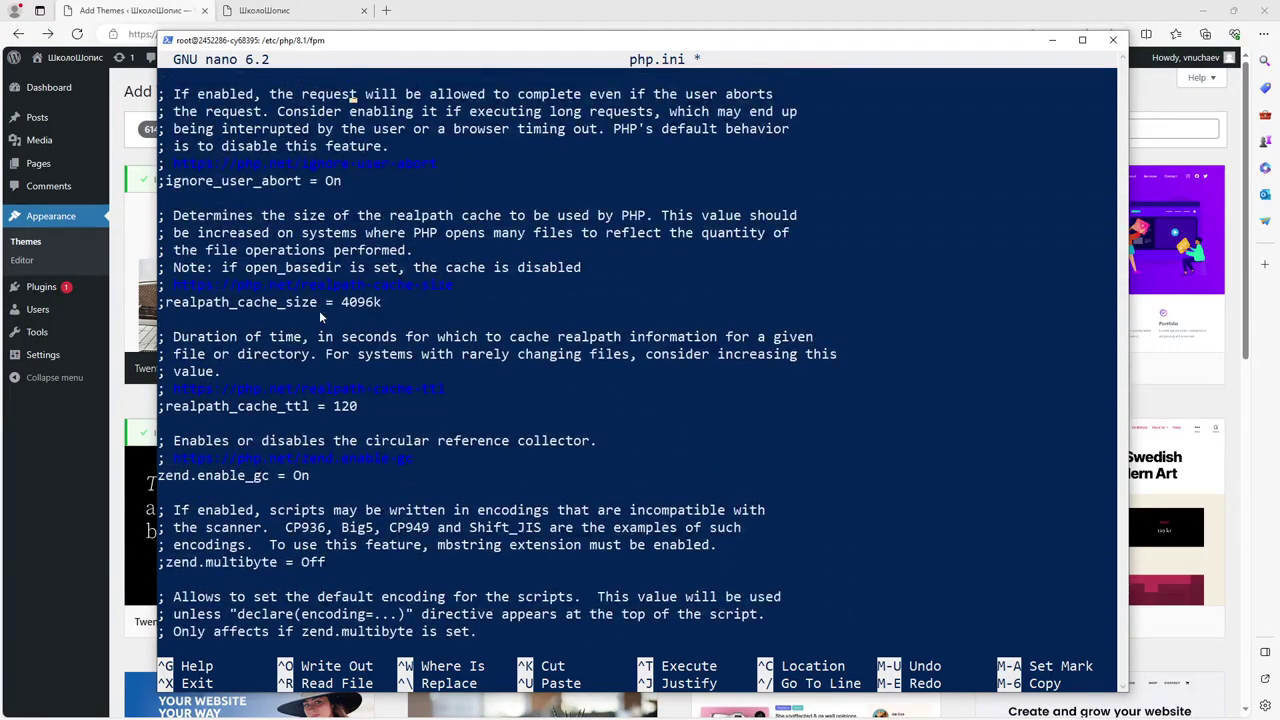
pyautogui.scroll(7, 320, 317)
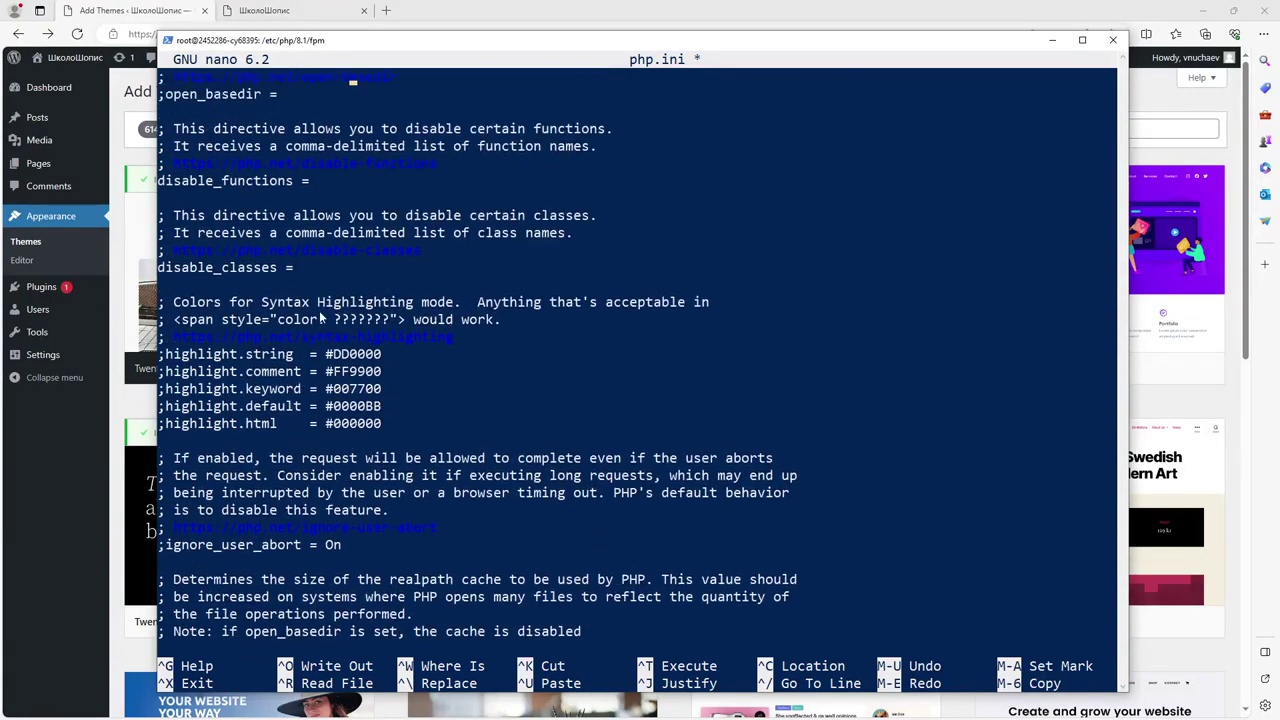
pyautogui.scroll(7, 320, 317)
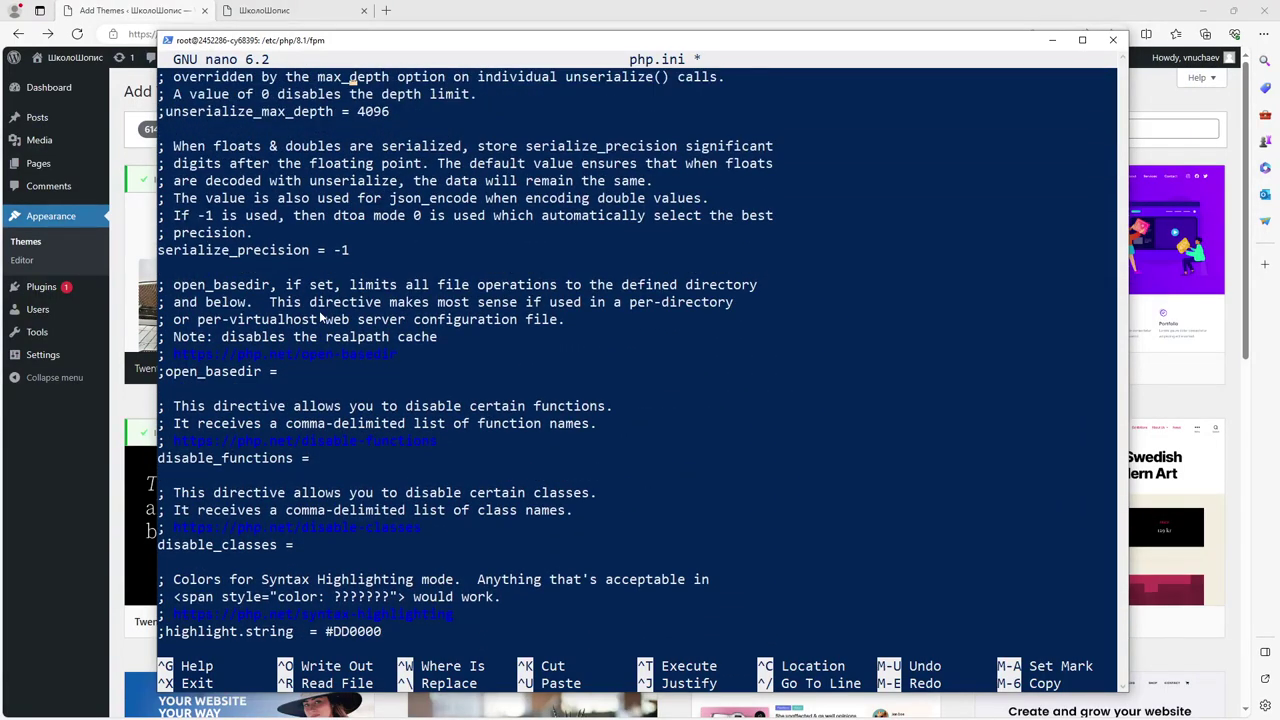
pyautogui.scroll(4, 320, 317)
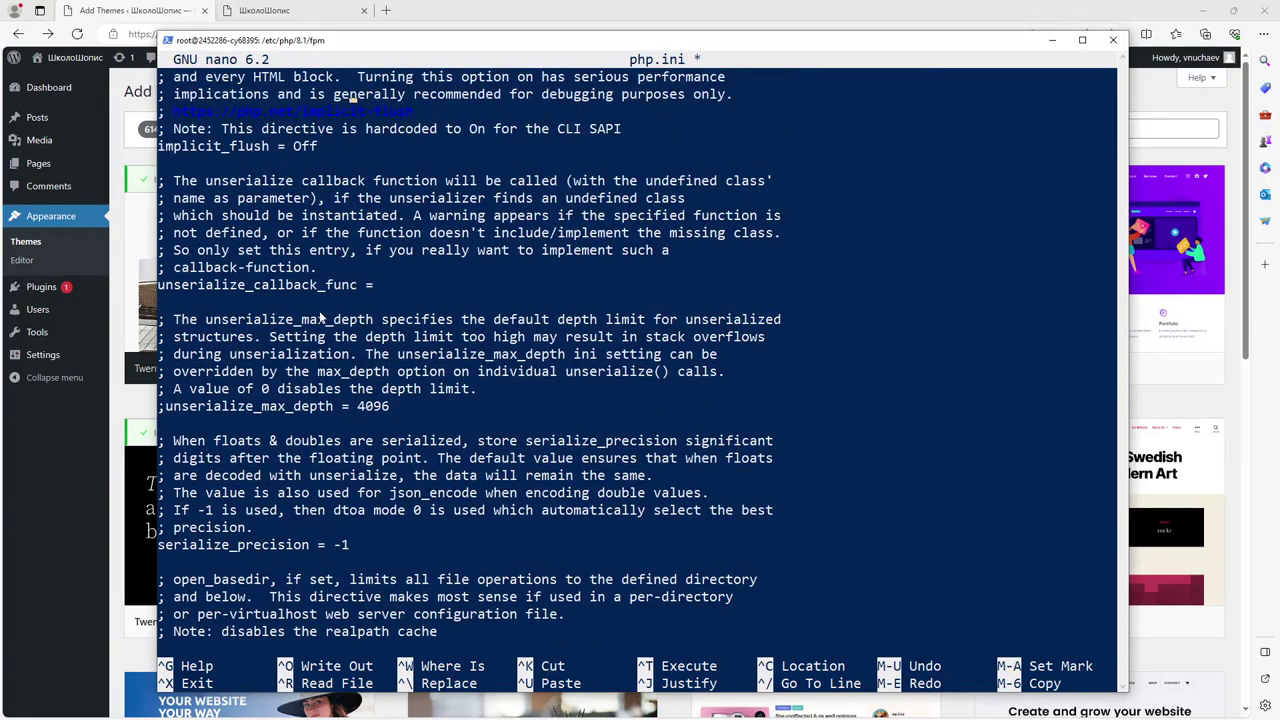
pyautogui.scroll(-20, 320, 317)
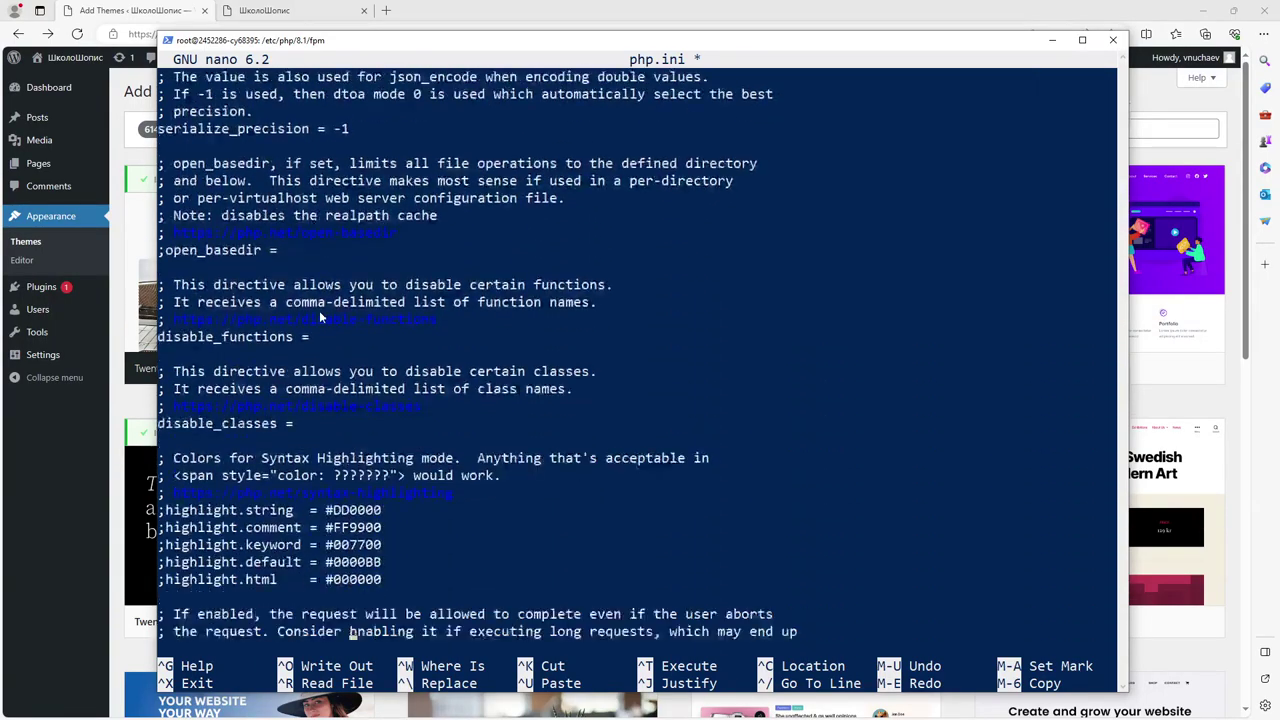
pyautogui.scroll(-18, 320, 317)
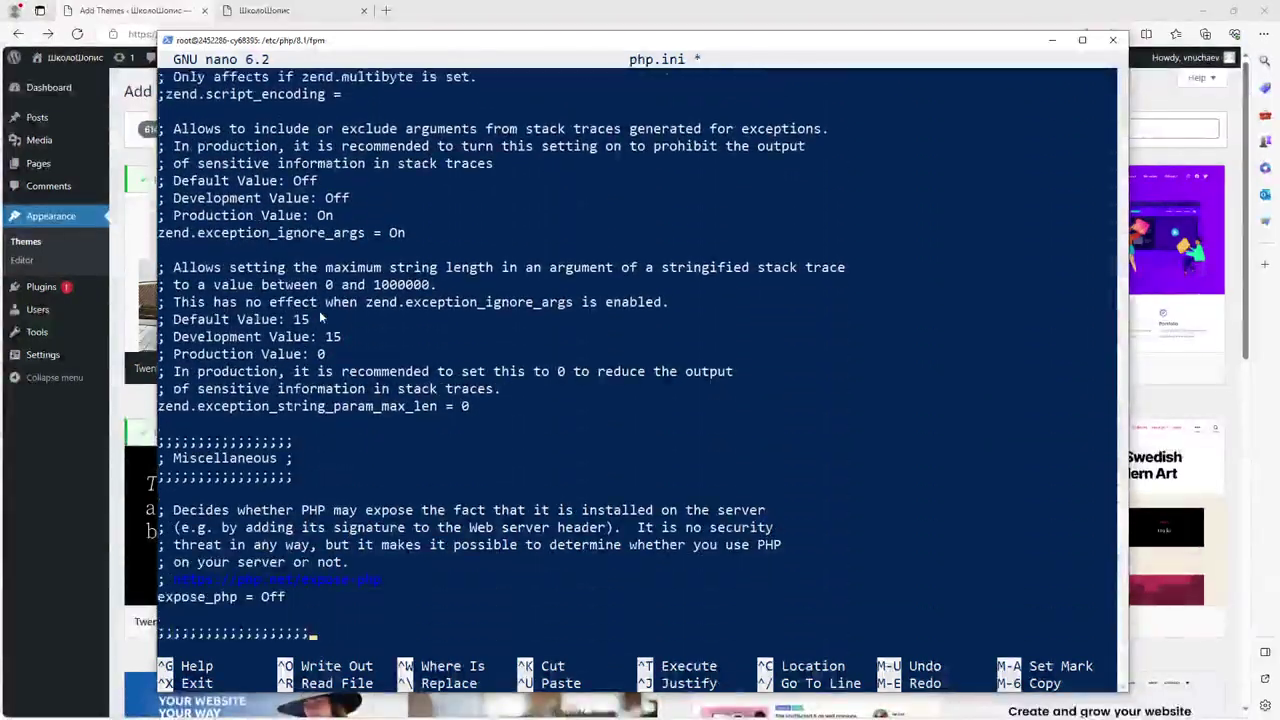
pyautogui.scroll(-20, 320, 317)
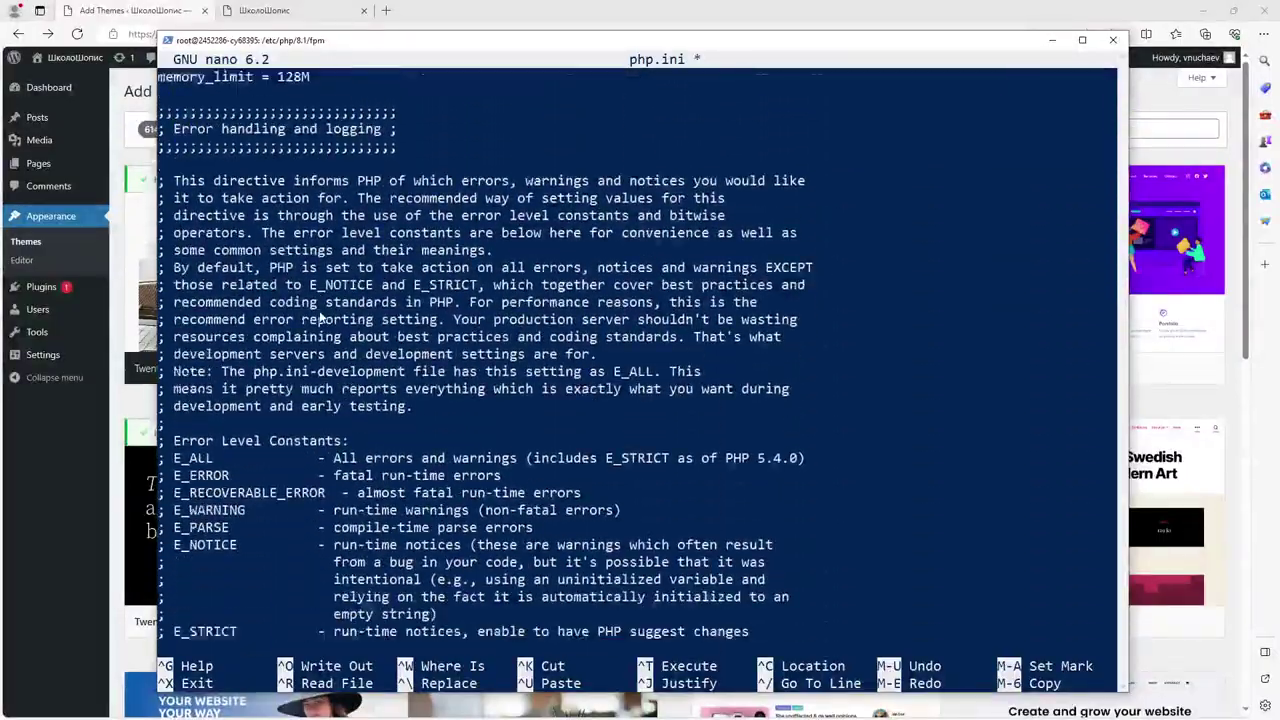
pyautogui.scroll(-20, 320, 317)
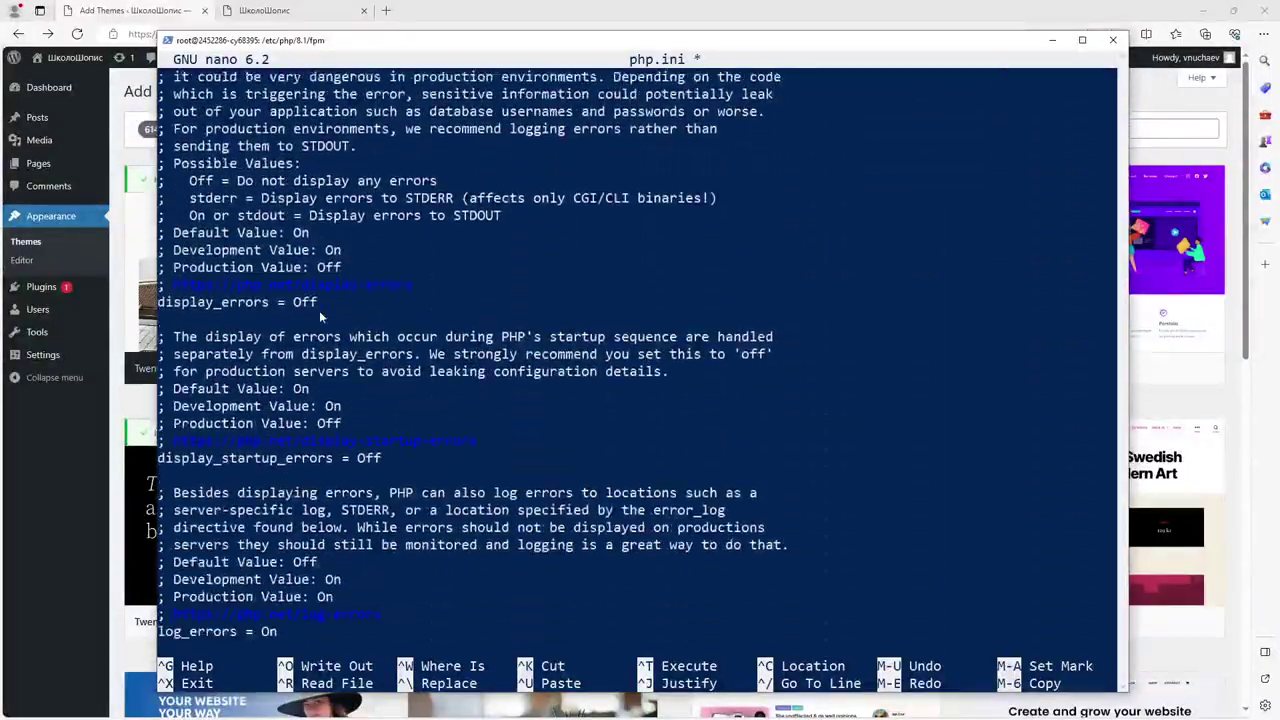
pyautogui.scroll(-14, 320, 317)
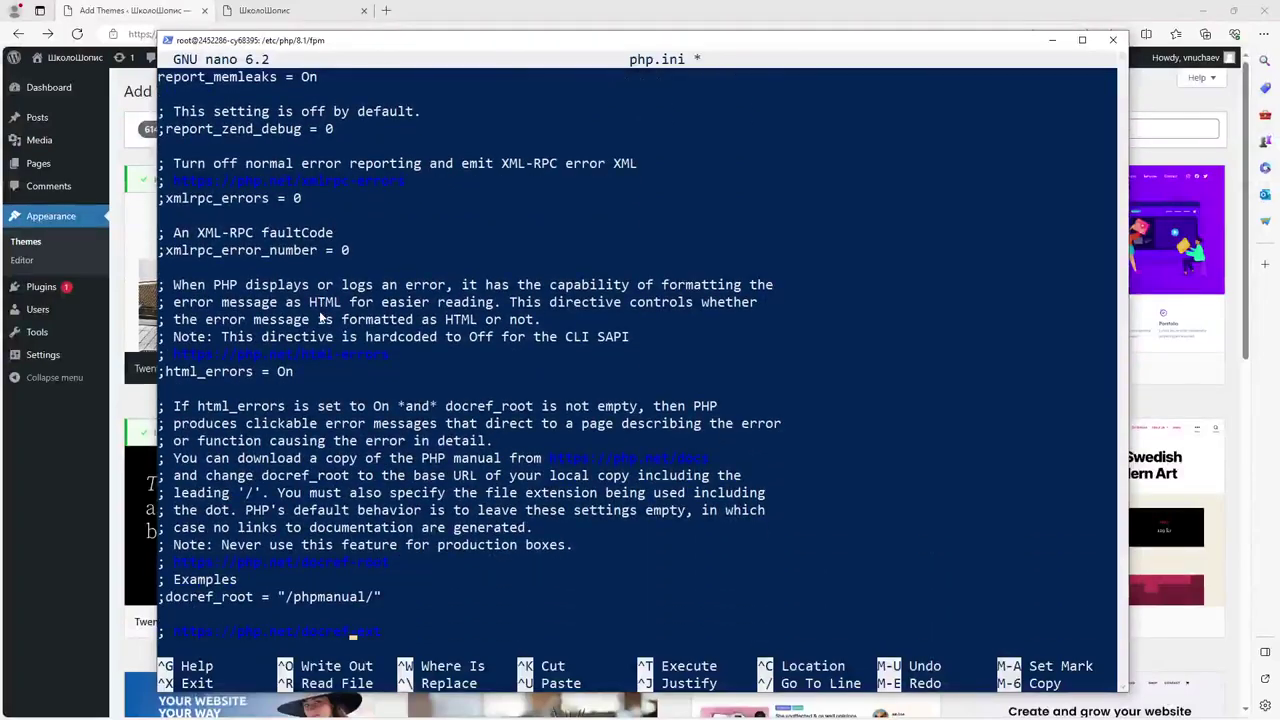
pyautogui.scroll(-17, 320, 317)
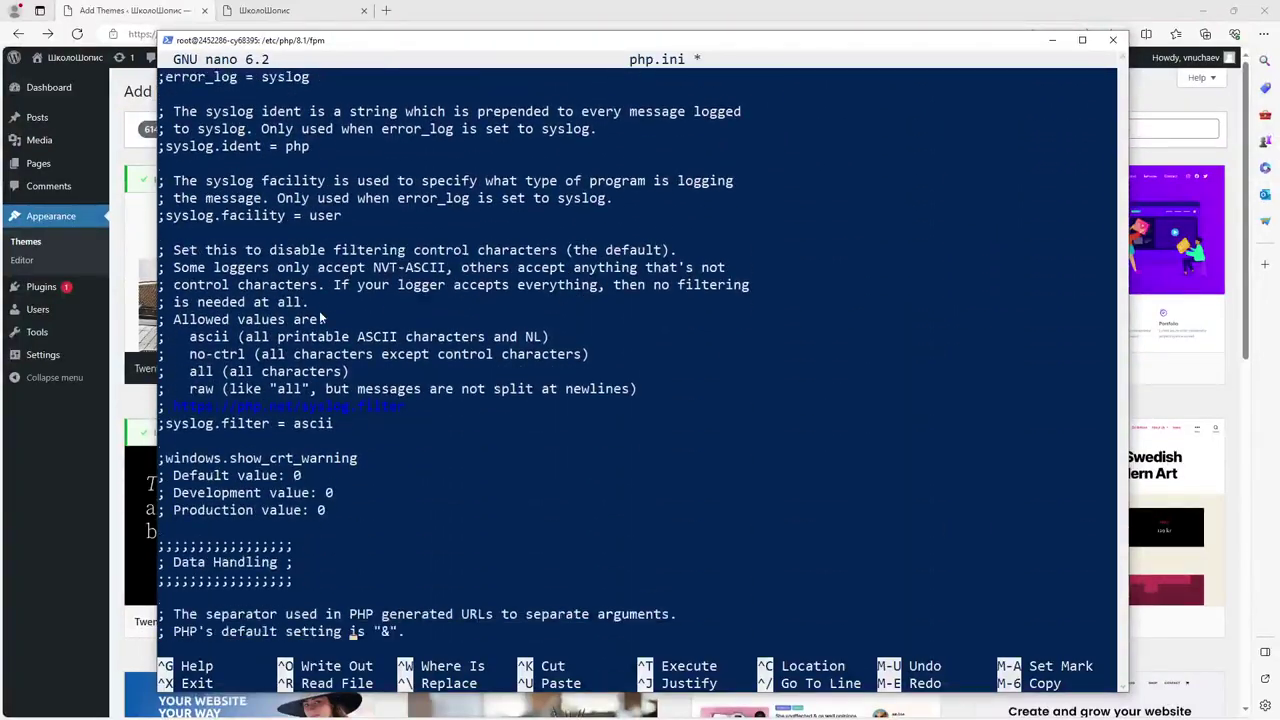
pyautogui.scroll(-17, 320, 317)
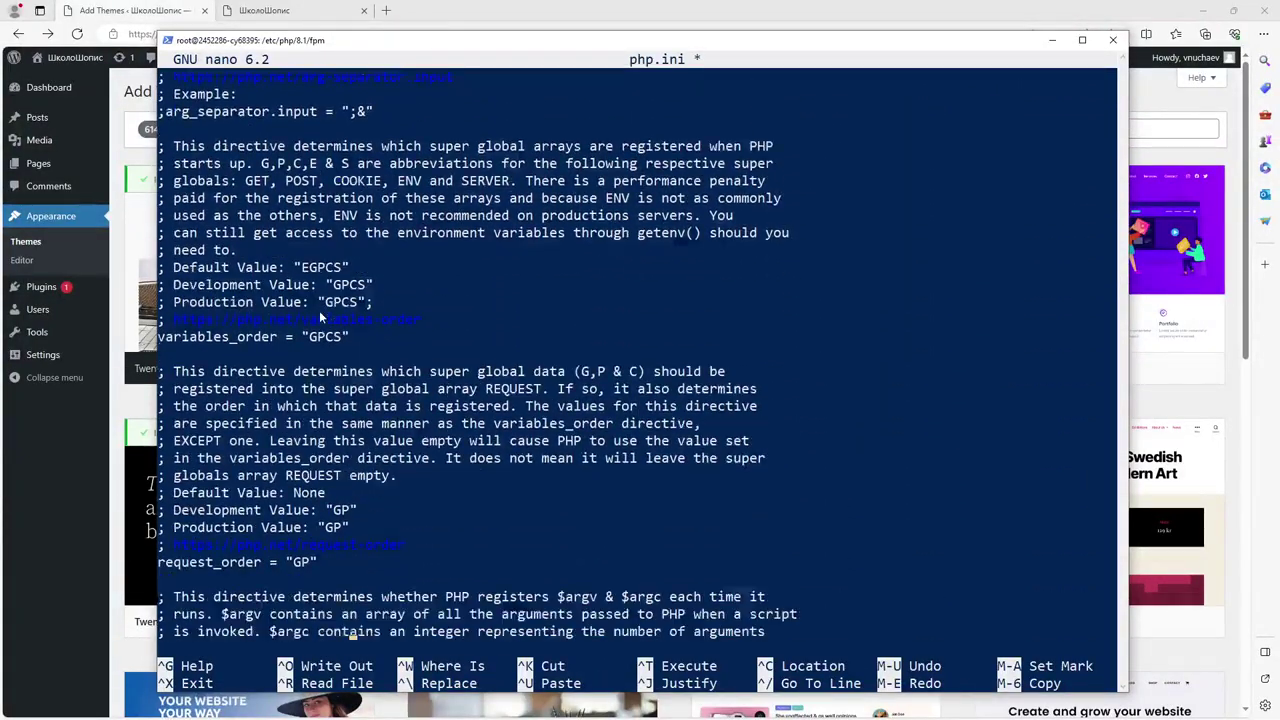
pyautogui.scroll(-8, 320, 317)
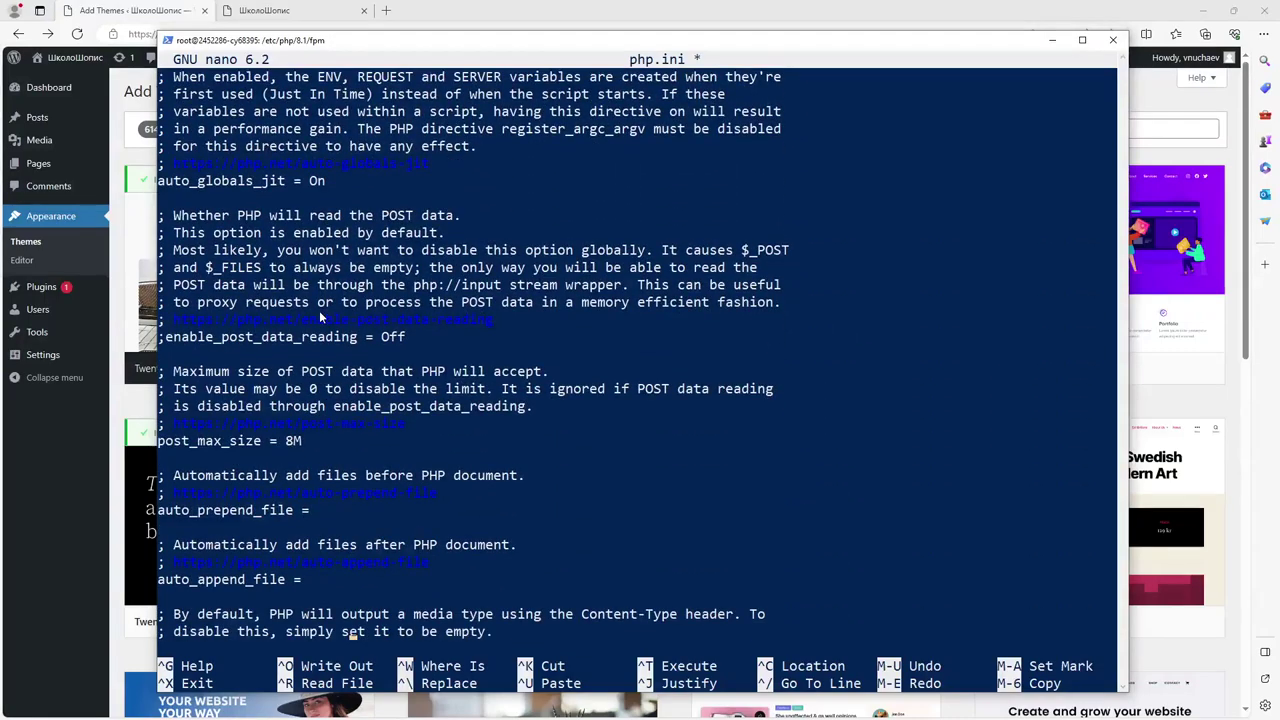
pyautogui.press('Up')
pyautogui.press('Up')
pyautogui.press('Up')
pyautogui.press('Up')
pyautogui.press('Up')
pyautogui.press('Up')
pyautogui.press('Up')
pyautogui.press('Up')
pyautogui.press('Up')
pyautogui.press('Up')
pyautogui.press('Up')
pyautogui.press('Up')
pyautogui.press('Up')
pyautogui.press('Up')
pyautogui.press('Up')
pyautogui.press('Up')
pyautogui.press('Up')
pyautogui.press('Up')
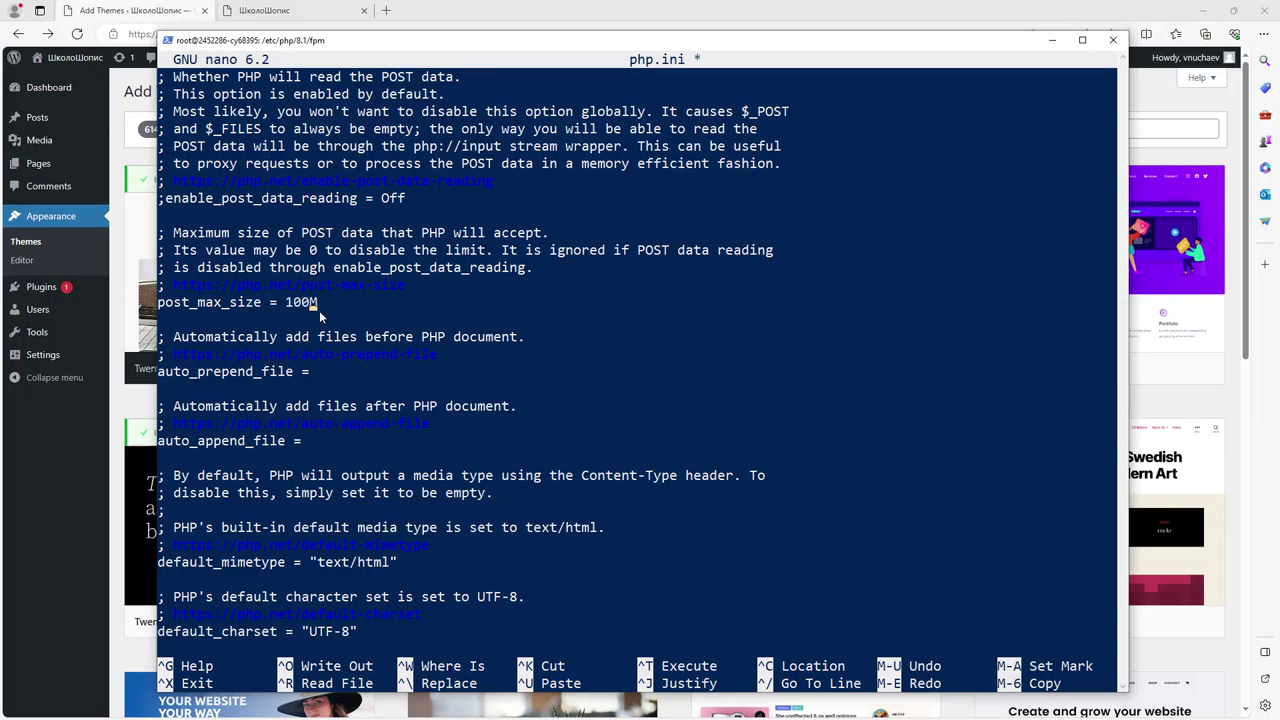
# Save php.ini and exit nano
pyautogui.hotkey('ctrl', 'x')
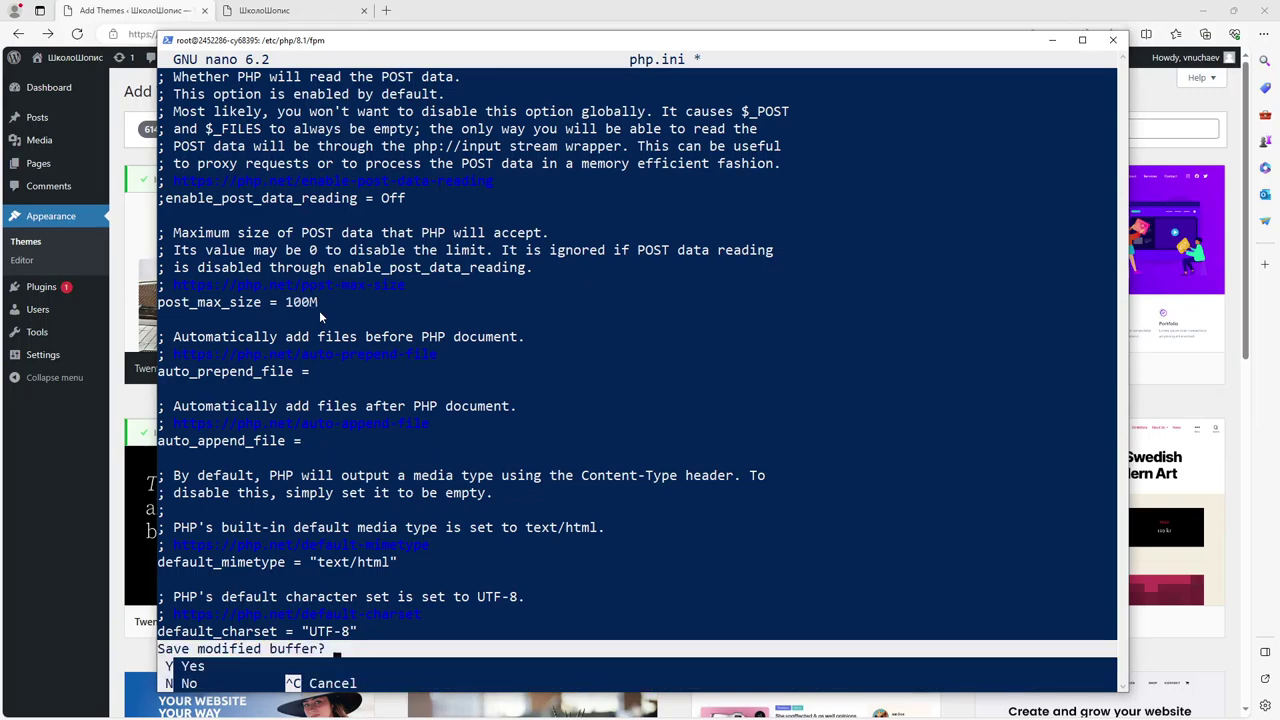
pyautogui.press('y')
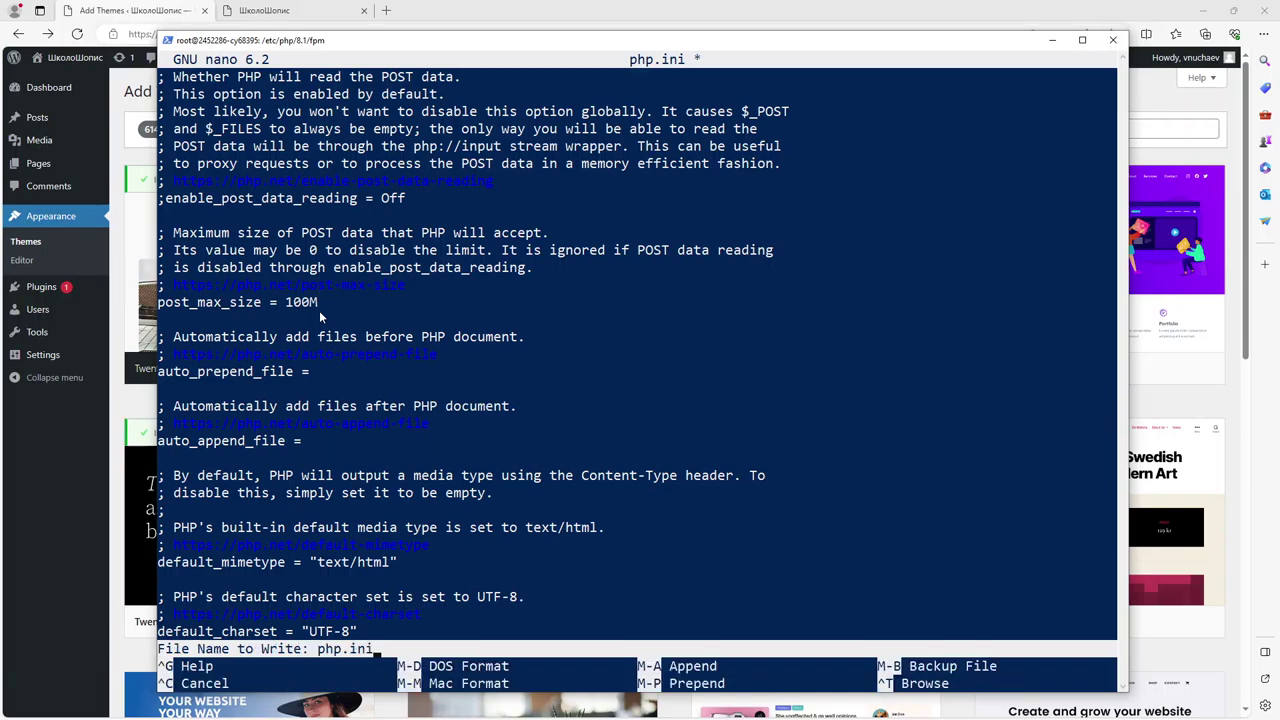
pyautogui.press('Return')
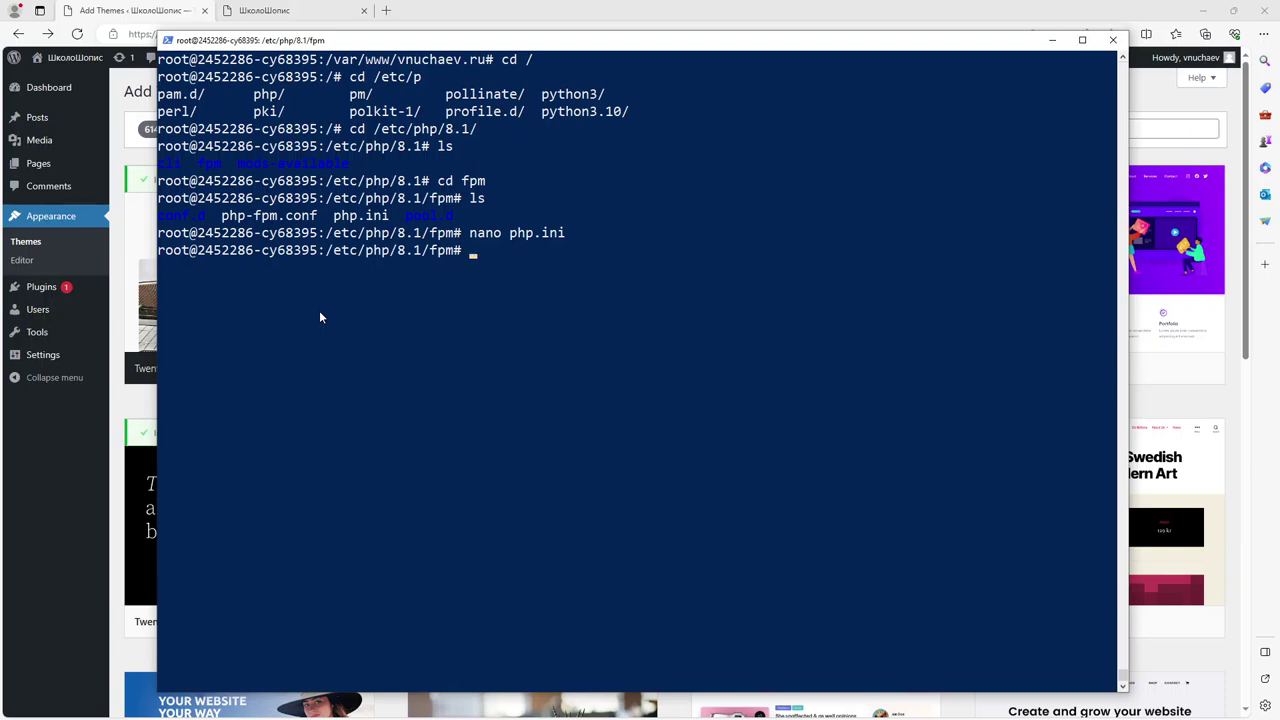
# Run 'service php-fpm8.1 restart', which reports the service not found
pyautogui.write('serve')
pyautogui.press('BackSpace')
pyautogui.write('ice php-fpm8.1')
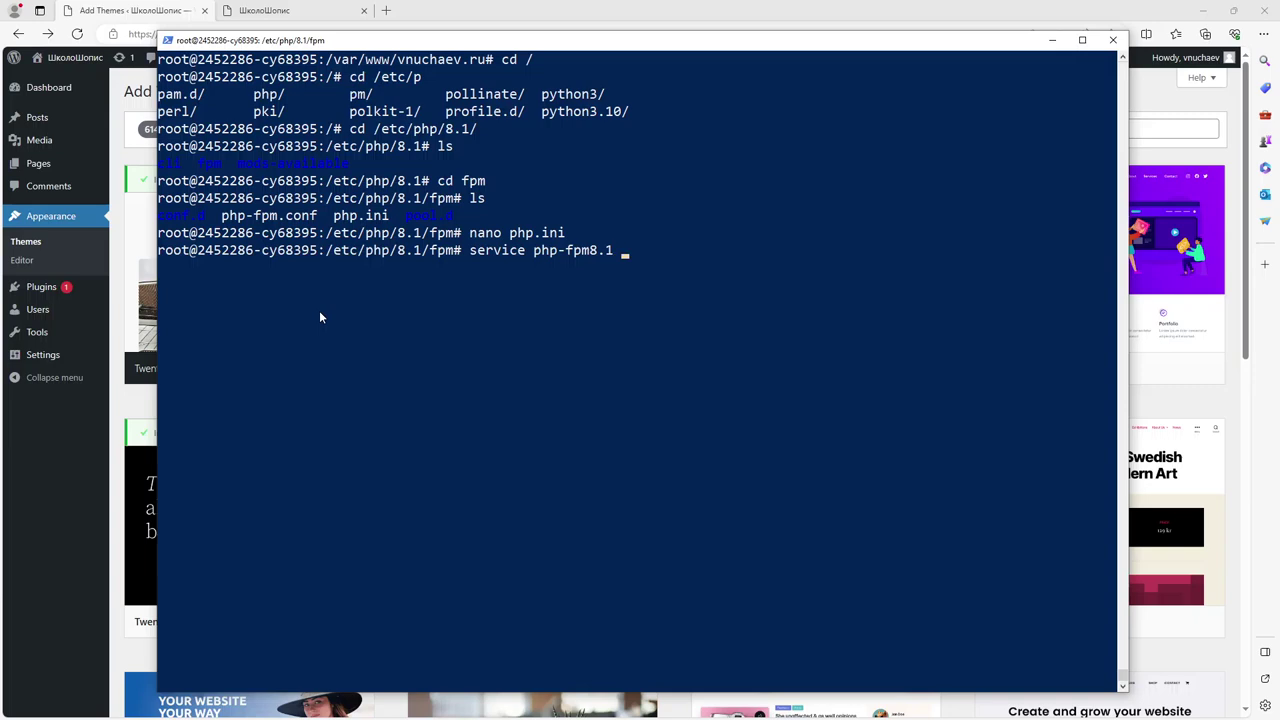
pyautogui.write(' restart')
pyautogui.press('Return')
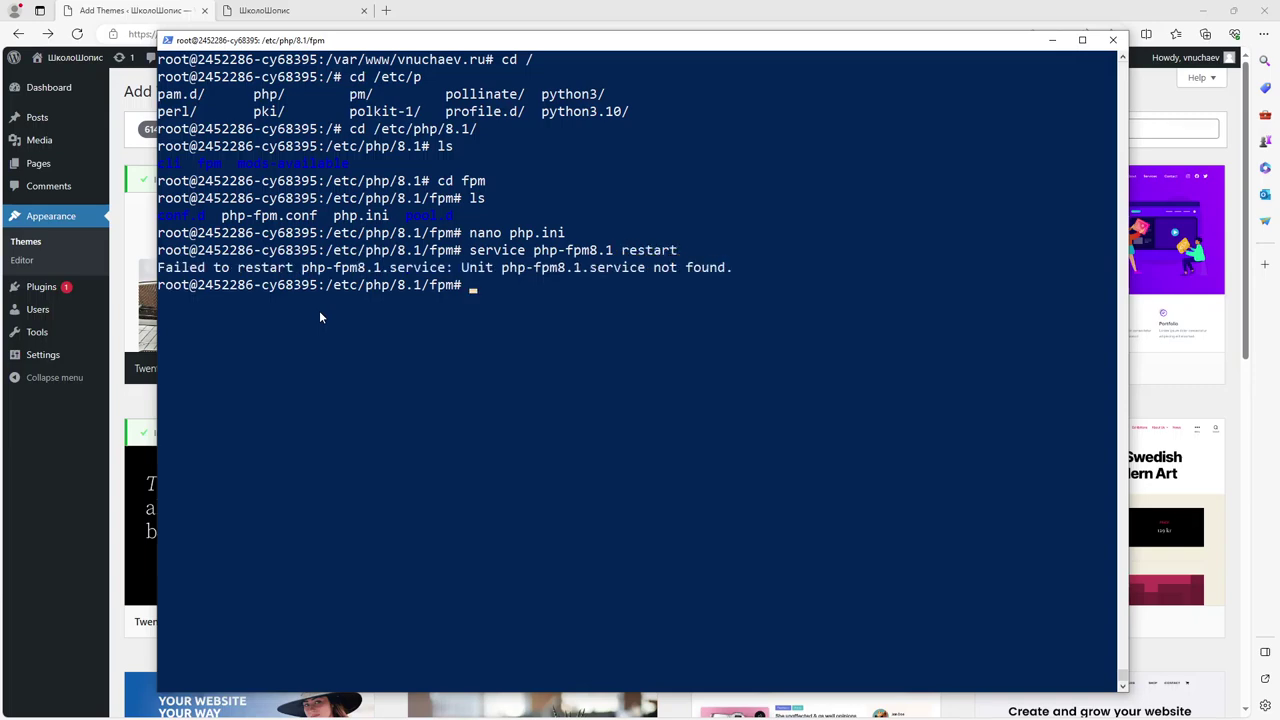
# Rerun the command corrected to 'service php8.1-fpm restart'
pyautogui.press('Up')
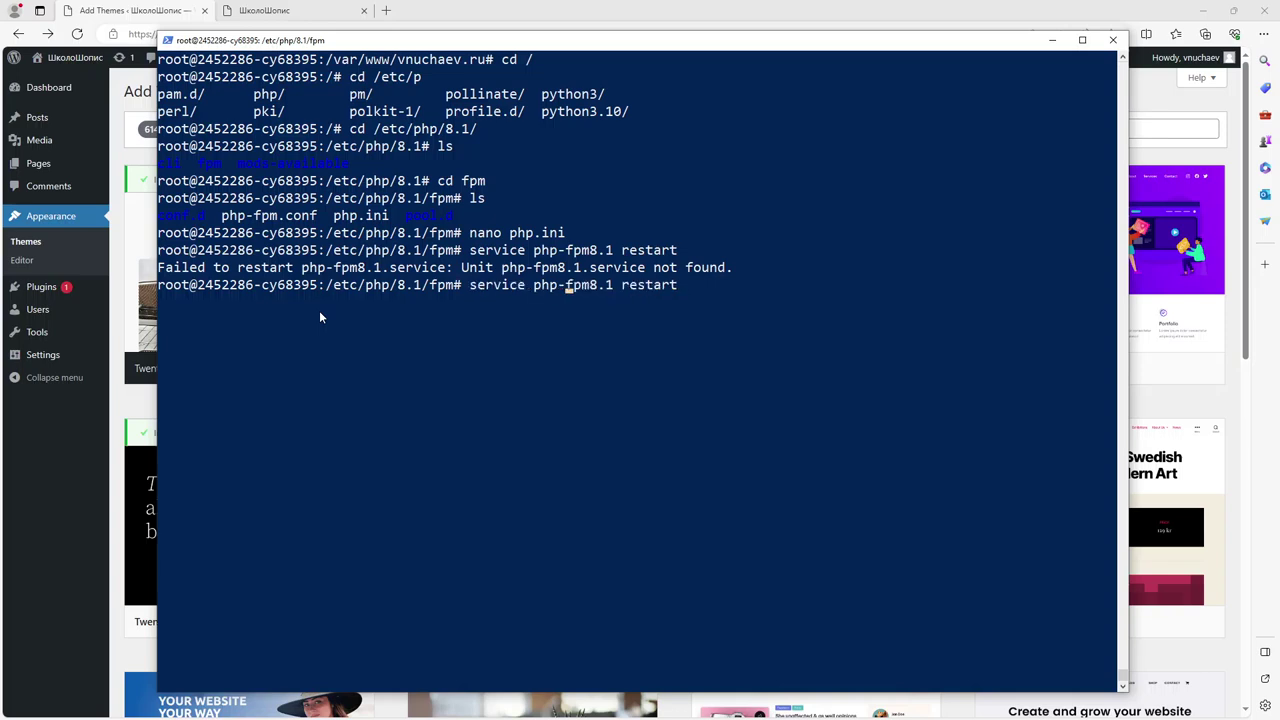
pyautogui.press('Left')
pyautogui.press('Left')
pyautogui.press('Left')
pyautogui.press('Left')
pyautogui.press('Left')
pyautogui.press('Left')
pyautogui.press('Left')
pyautogui.press('Left')
pyautogui.press('Left')
pyautogui.press('Left')
pyautogui.press('Left')
pyautogui.press('Left')
pyautogui.press('Left')
pyautogui.press('Left')
pyautogui.press('Left')
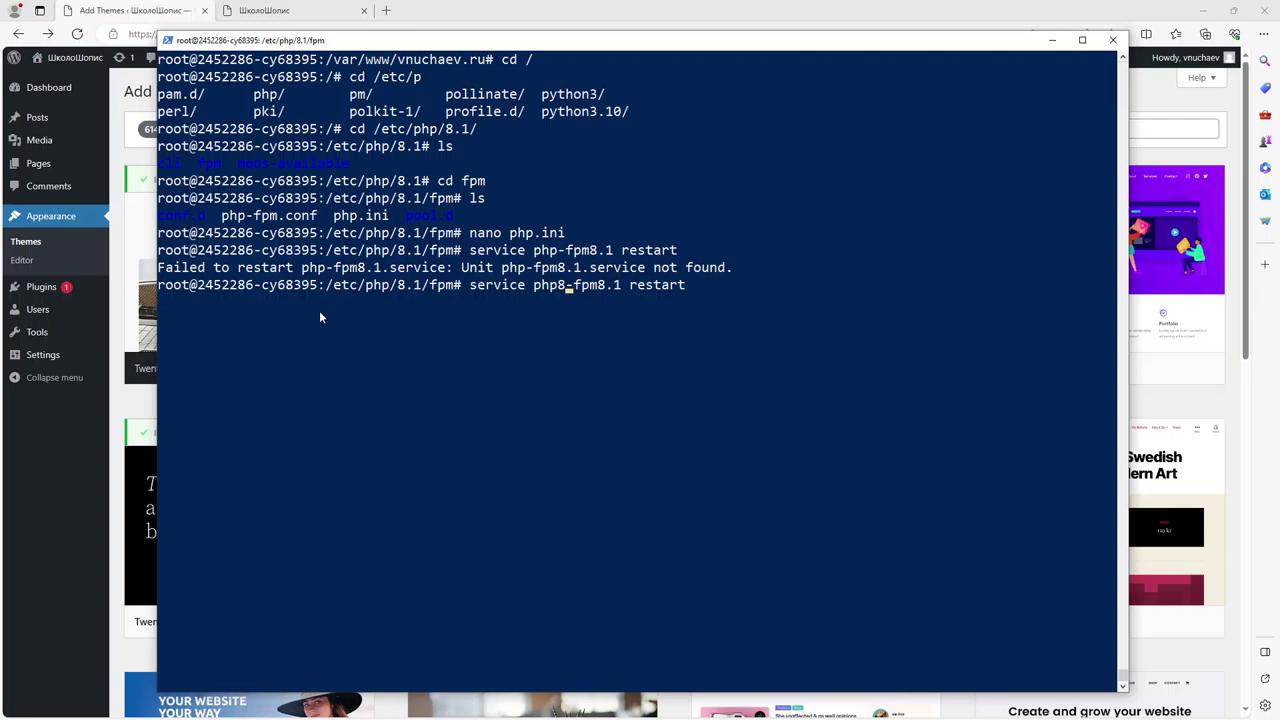
pyautogui.write('8.1')
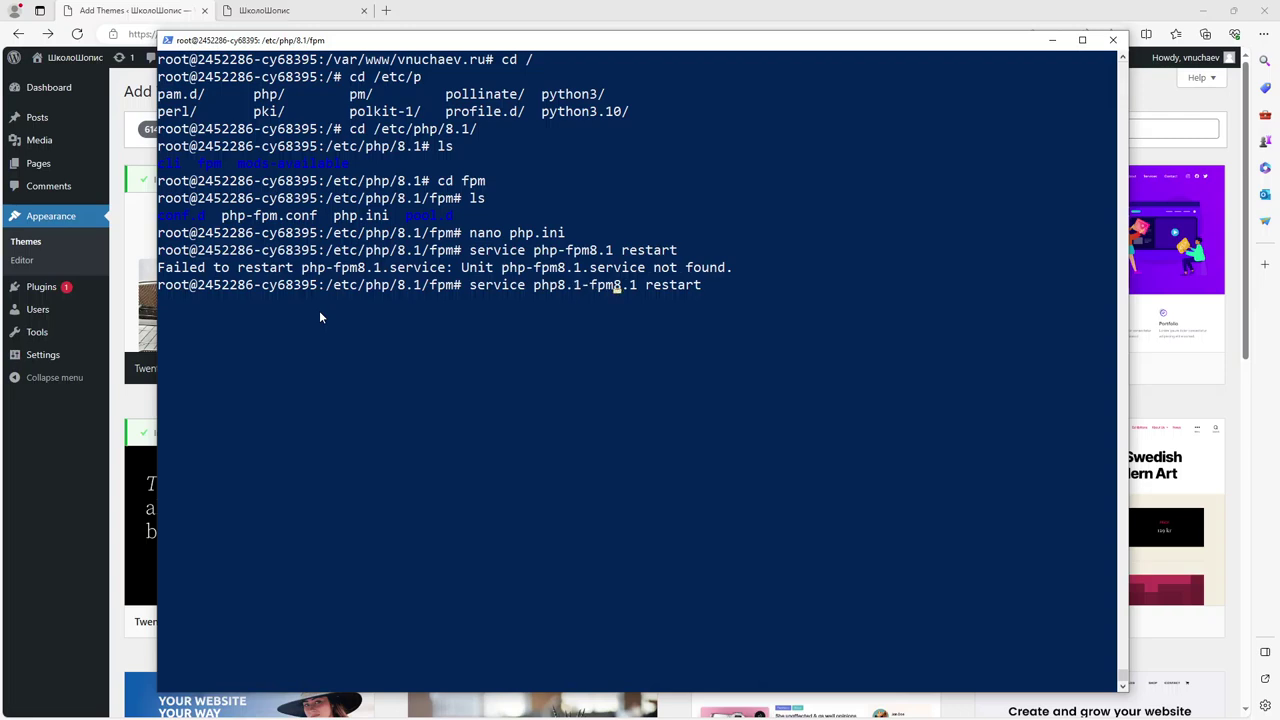
pyautogui.press('Delete')
pyautogui.press('Delete')
pyautogui.press('Delete')
pyautogui.press('Return')
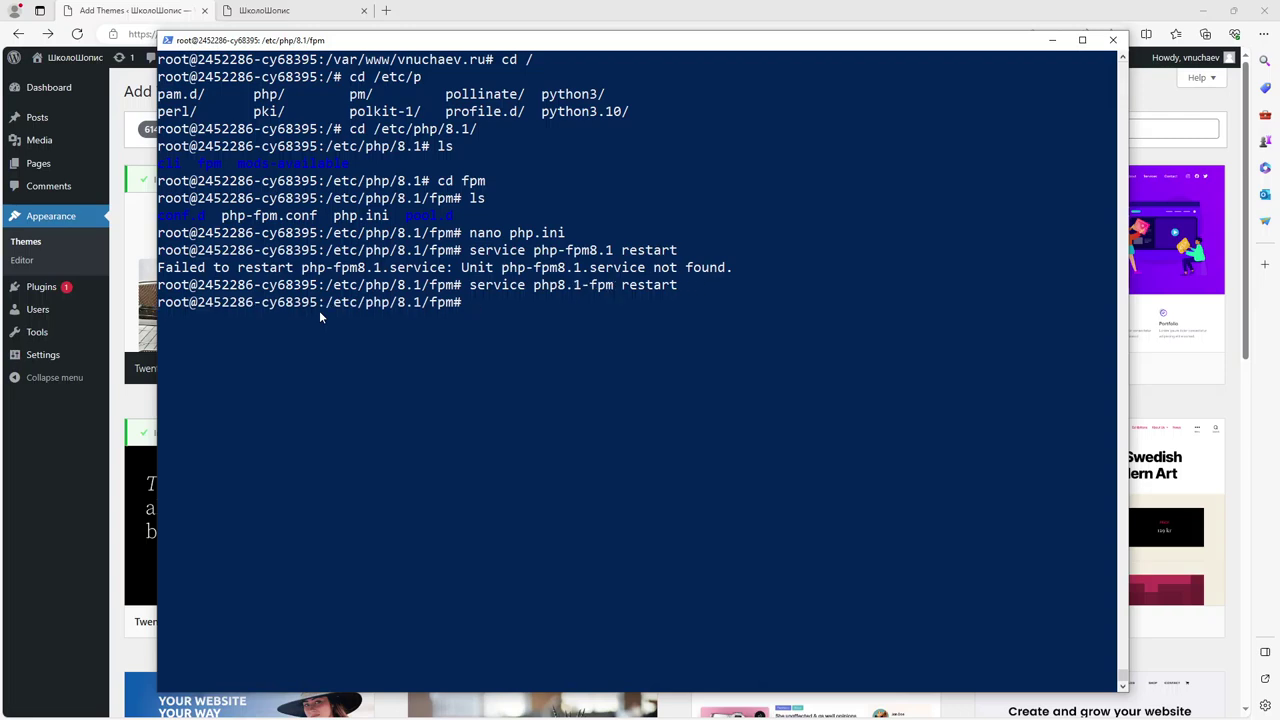
# Retry installing XStore_Theme_v.9.2.6.zip via Upload Theme, then return to the PuTTY shell
pyautogui.click(28, 242)
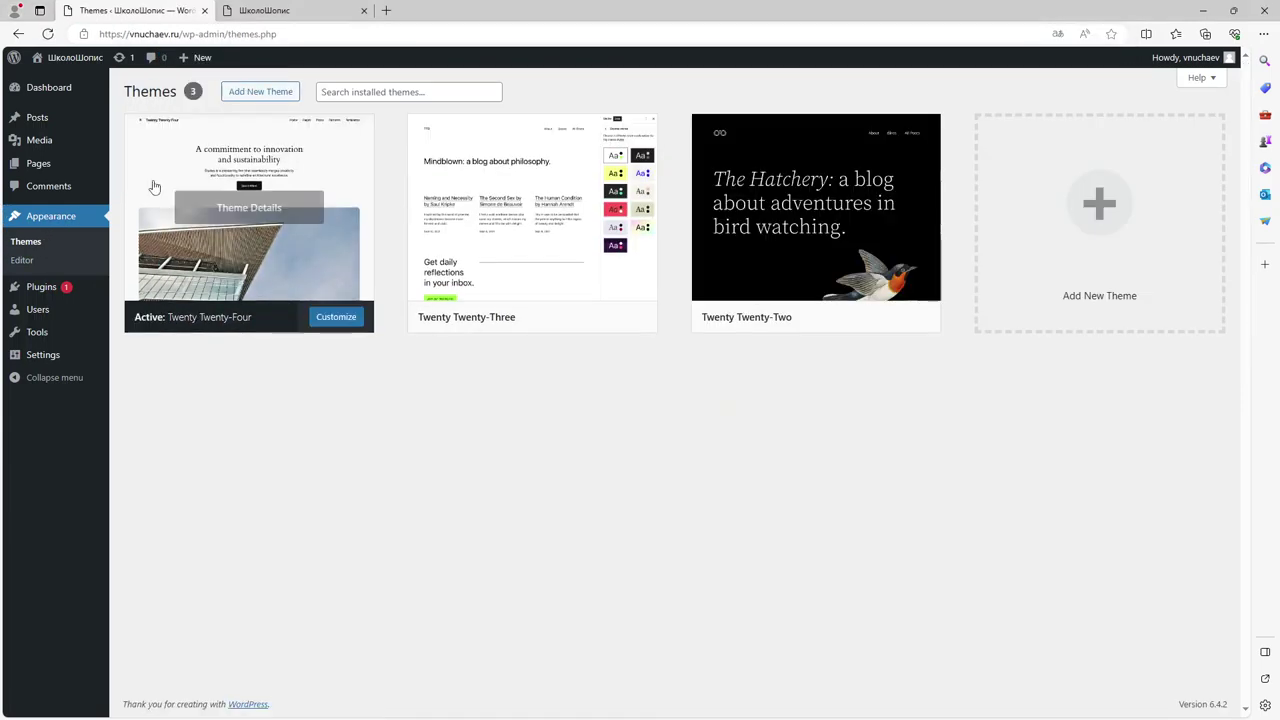
pyautogui.click(262, 91)
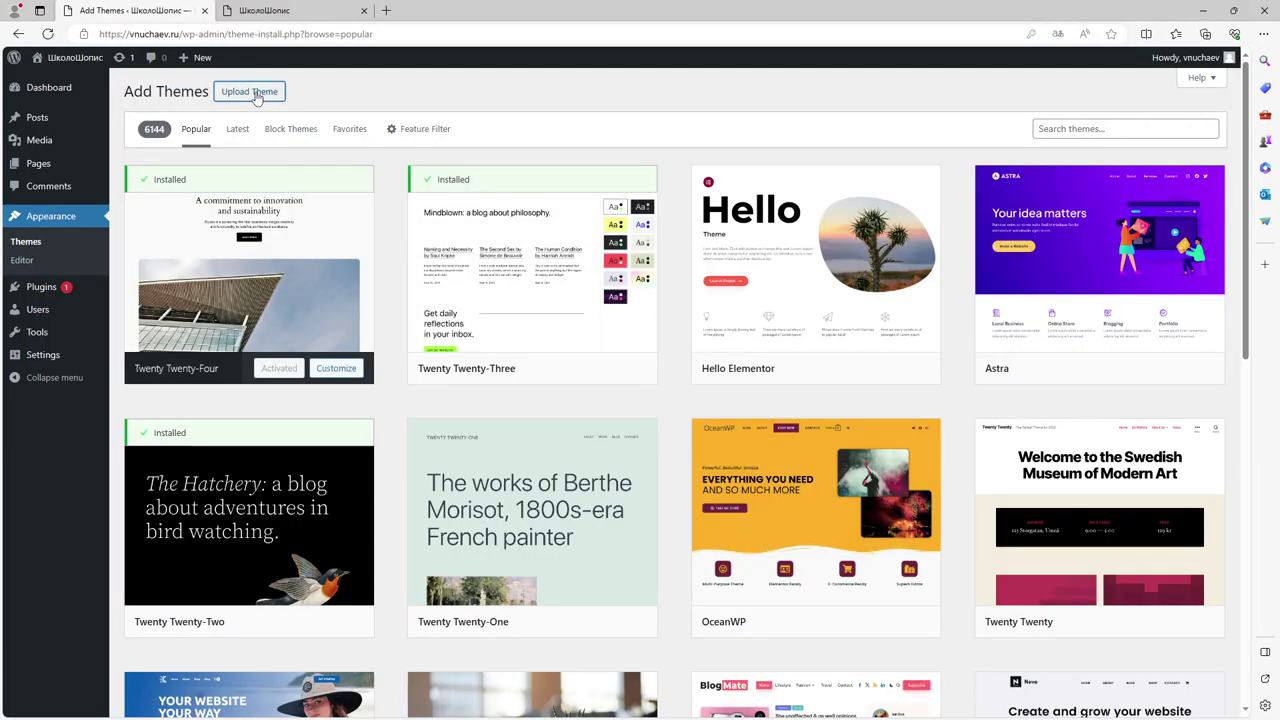
pyautogui.click(262, 91)
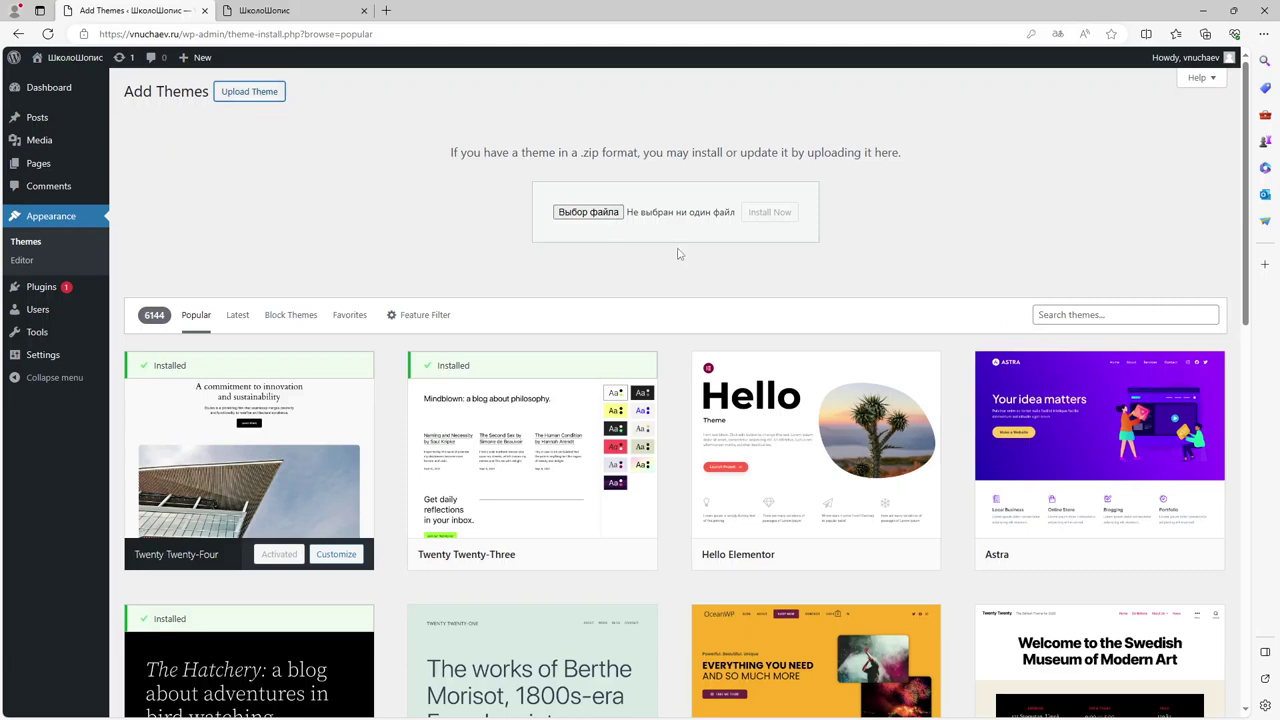
pyautogui.click(589, 215)
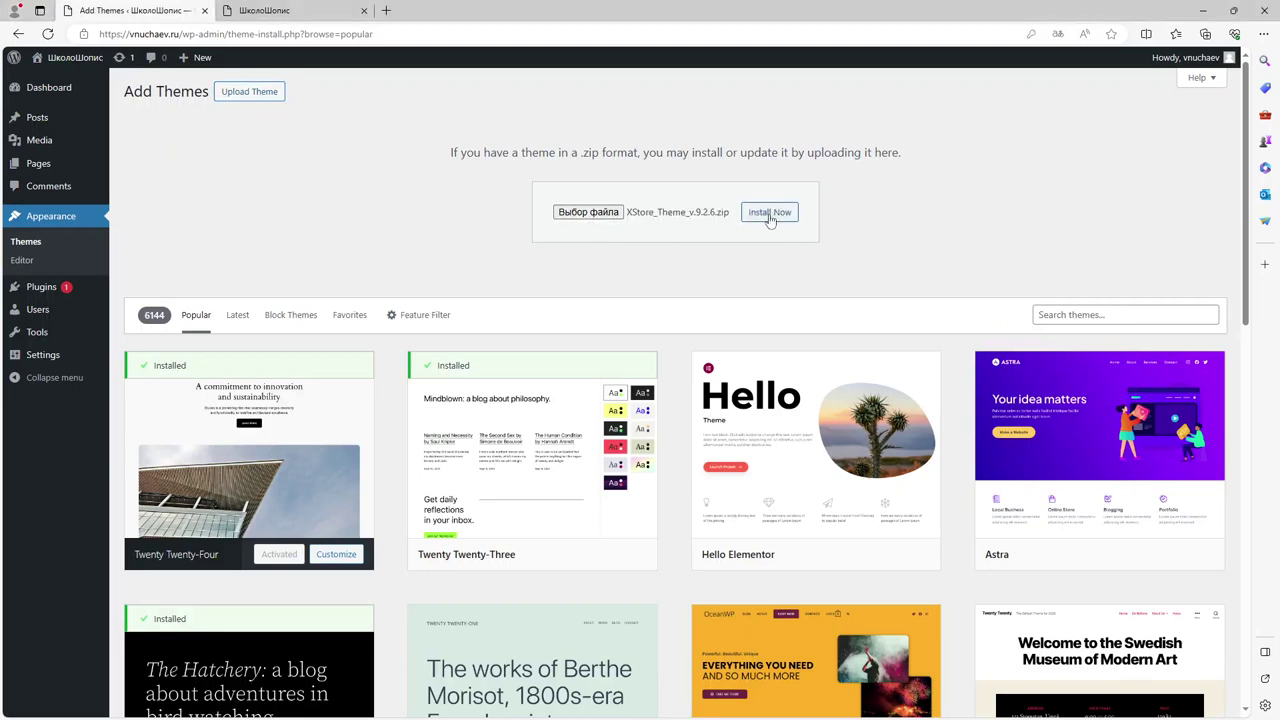
pyautogui.click(769, 214)
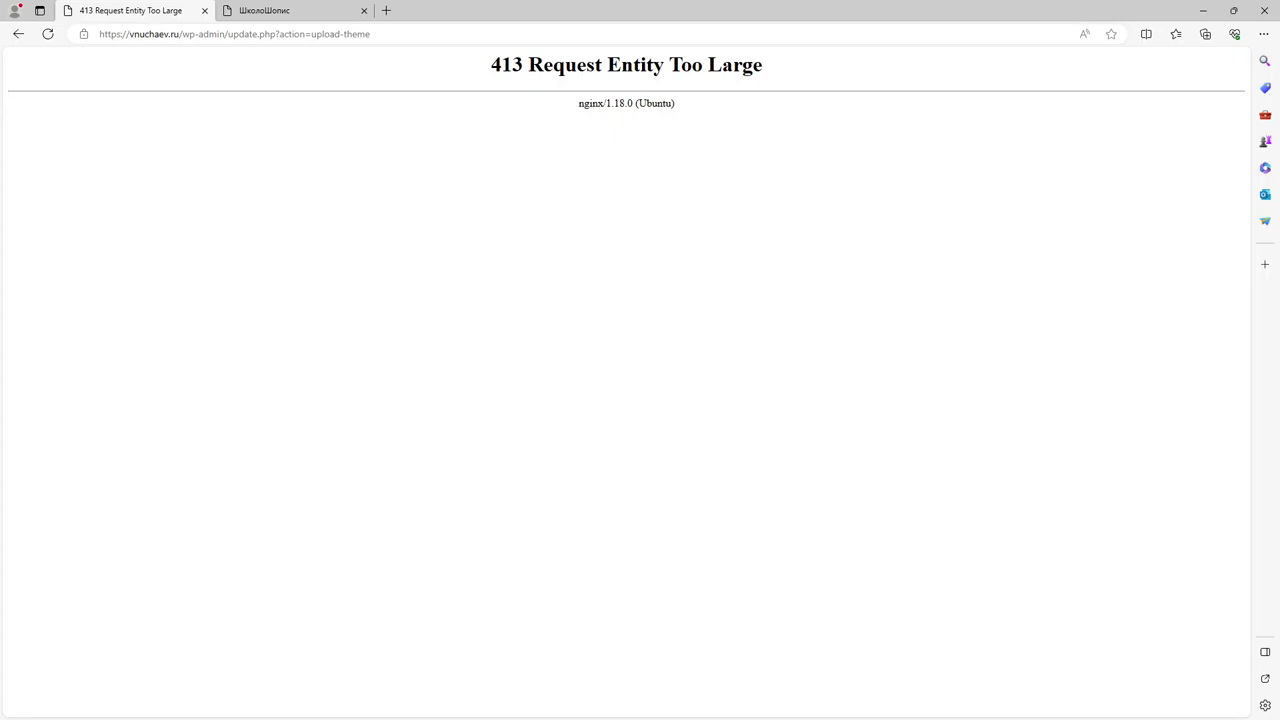
pyautogui.hotkey('alt', 'Tab')
pyautogui.press('Up')
pyautogui.press('Up')
pyautogui.press('Up')
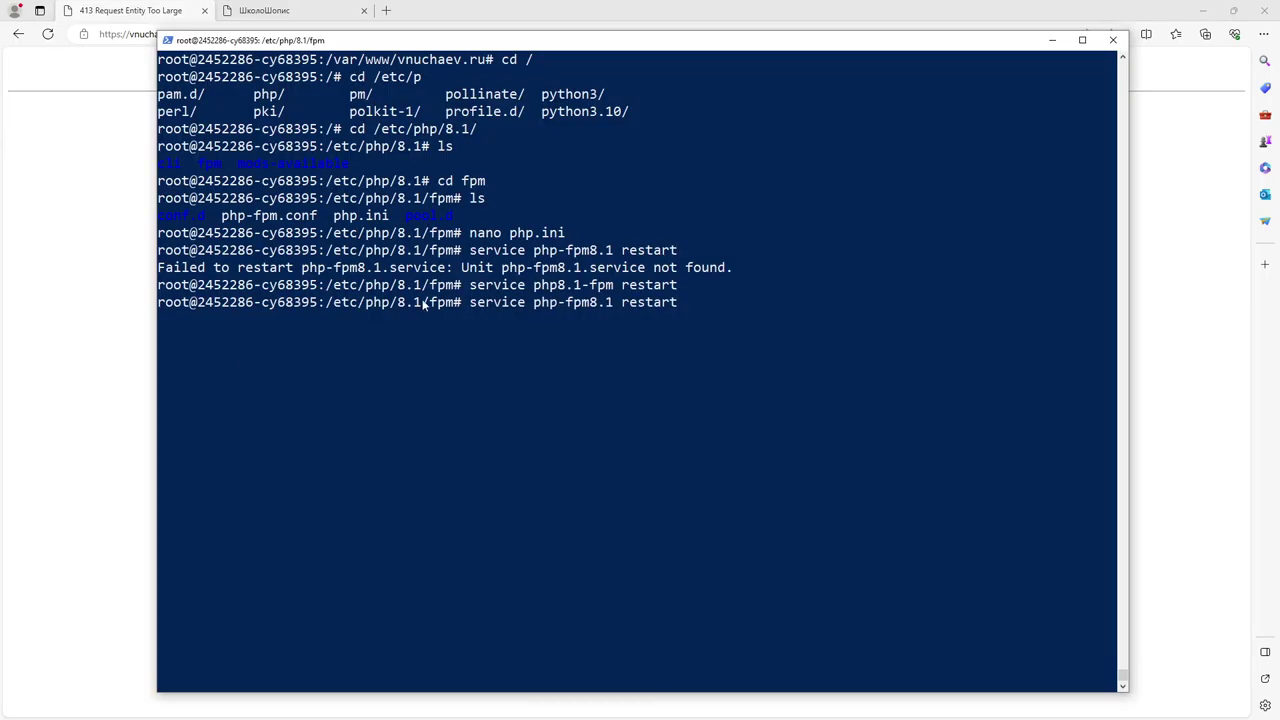
# Reopen the PHP-FPM php.ini in nano and jump to its end
pyautogui.press('Return')
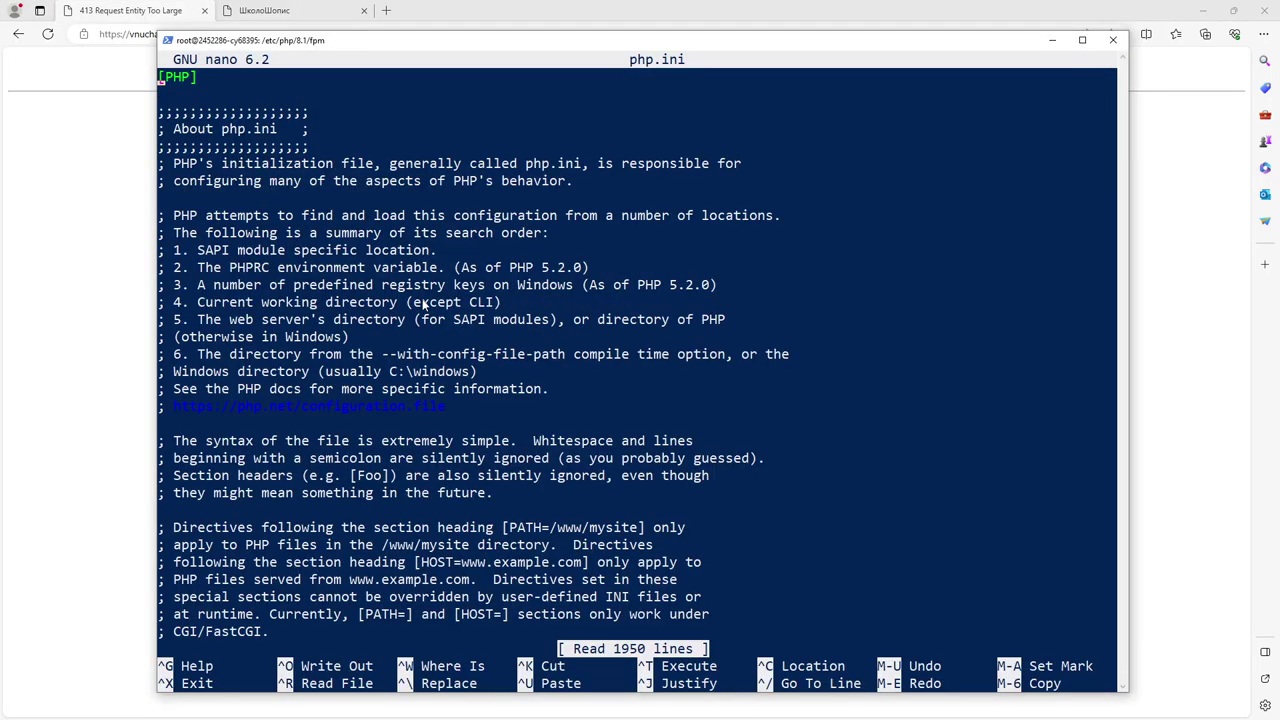
pyautogui.press('Down')
pyautogui.press('Down')
pyautogui.press('Down')
pyautogui.press('Down')
pyautogui.press('Down')
pyautogui.press('Down')
pyautogui.press('Down')
pyautogui.press('Down')
pyautogui.press('Down')
pyautogui.press('Down')
pyautogui.press('Down')
pyautogui.press('Down')
pyautogui.press('Down')
pyautogui.press('Down')
pyautogui.press('Down')
pyautogui.press('Down')
pyautogui.press('Down')
pyautogui.press('Down')
pyautogui.press('Down')
pyautogui.press('Down')
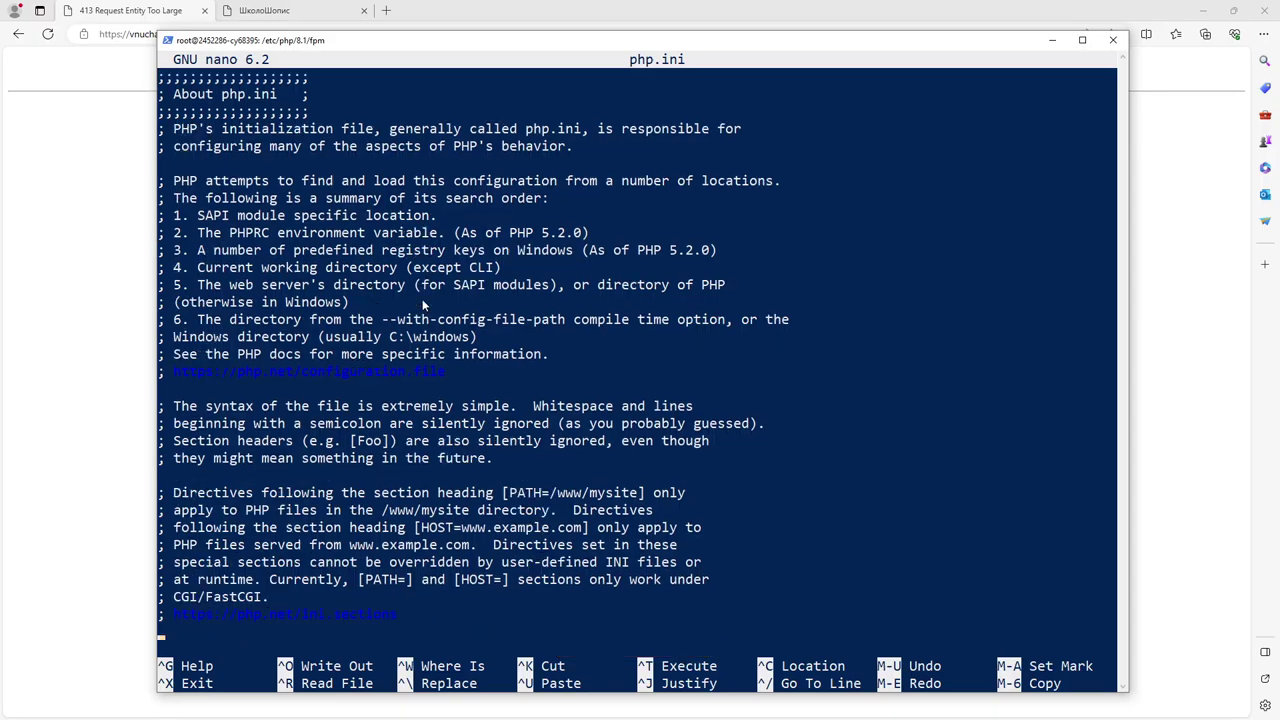
pyautogui.press('Down')
pyautogui.press('Down')
pyautogui.press('Down')
pyautogui.press('Down')
pyautogui.press('Down')
pyautogui.press('Down')
pyautogui.press('Down')
pyautogui.press('Down')
pyautogui.press('Down')
pyautogui.press('Down')
pyautogui.press('Down')
pyautogui.press('Down')
pyautogui.press('Down')
pyautogui.press('Down')
pyautogui.press('Down')
pyautogui.press('Down')
pyautogui.press('Down')
pyautogui.press('Down')
pyautogui.press('Down')
pyautogui.press('Down')
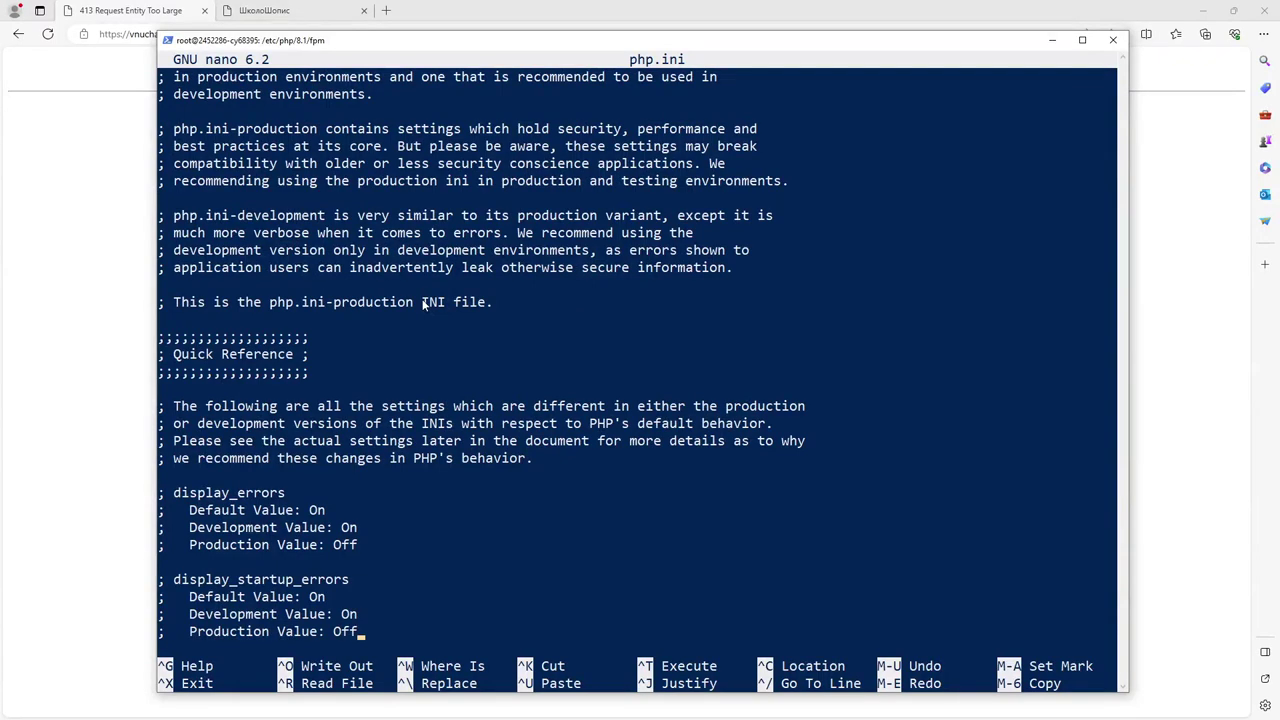
pyautogui.hotkey('ctrl', 'End')
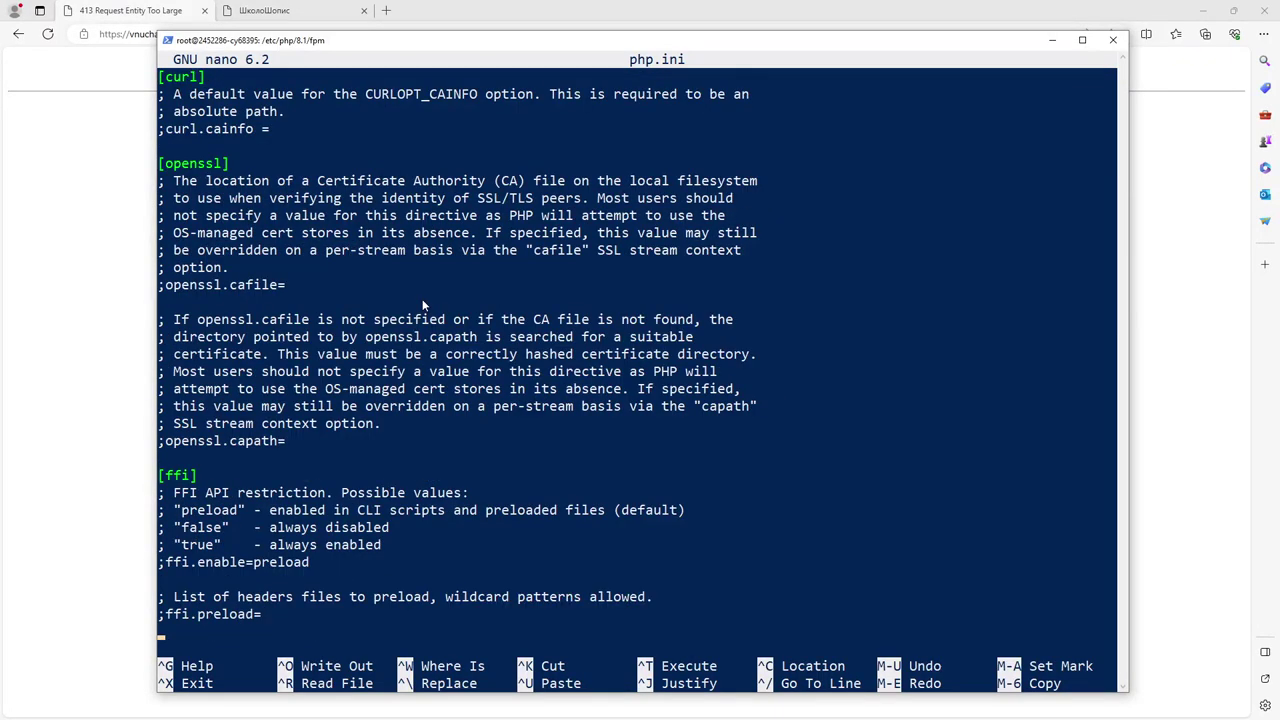
# Page up through php.ini to the File Uploads section showing upload_max_filesize = 2M
pyautogui.press('Up')
pyautogui.press('Up')
pyautogui.press('Up')
pyautogui.press('Up')
pyautogui.press('Up')
pyautogui.press('Up')
pyautogui.press('Up')
pyautogui.press('Up')
pyautogui.press('Up')
pyautogui.press('Up')
pyautogui.press('Up')
pyautogui.press('Up')
pyautogui.press('Up')
pyautogui.press('Up')
pyautogui.press('Up')
pyautogui.press('Up')
pyautogui.press('Up')
pyautogui.press('Up')
pyautogui.press('Up')
pyautogui.press('Up')
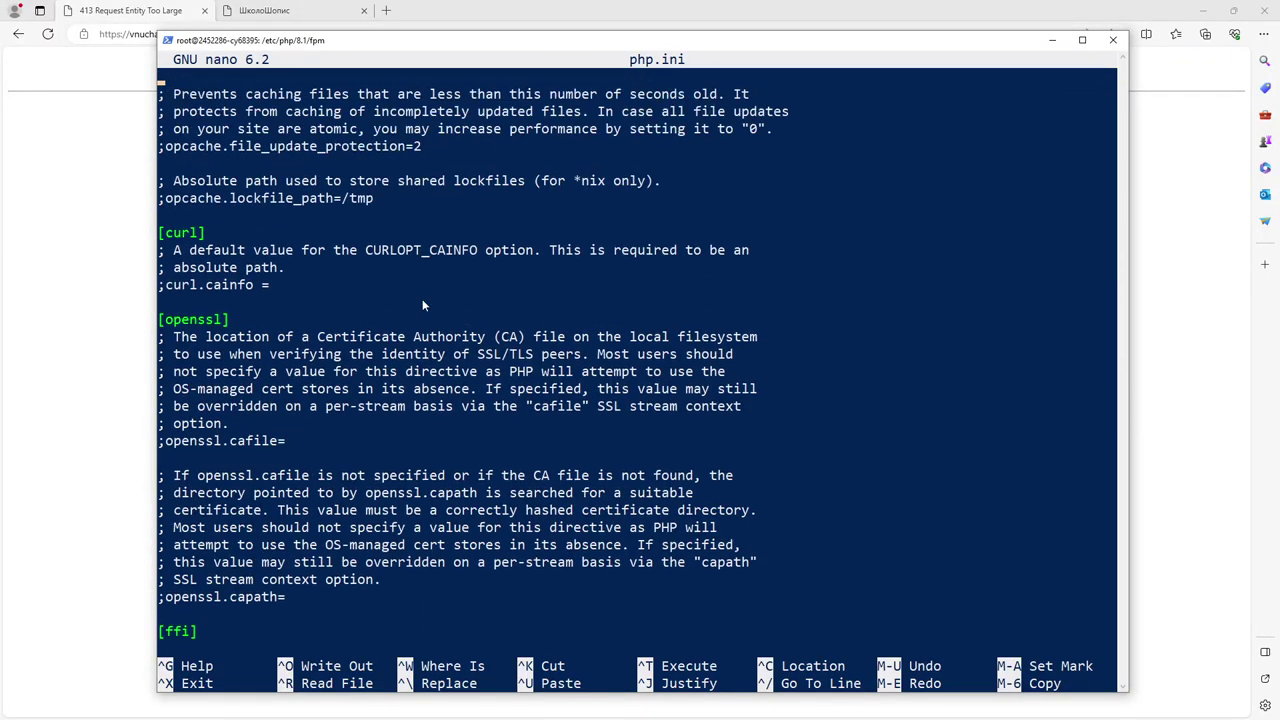
pyautogui.press('Up')
pyautogui.press('Up')
pyautogui.press('Up')
pyautogui.press('Up')
pyautogui.press('Up')
pyautogui.press('Up')
pyautogui.press('Up')
pyautogui.press('Up')
pyautogui.press('Up')
pyautogui.press('Up')
pyautogui.press('Up')
pyautogui.press('Up')
pyautogui.press('Up')
pyautogui.press('Up')
pyautogui.press('Up')
pyautogui.press('Up')
pyautogui.press('Up')
pyautogui.press('Up')
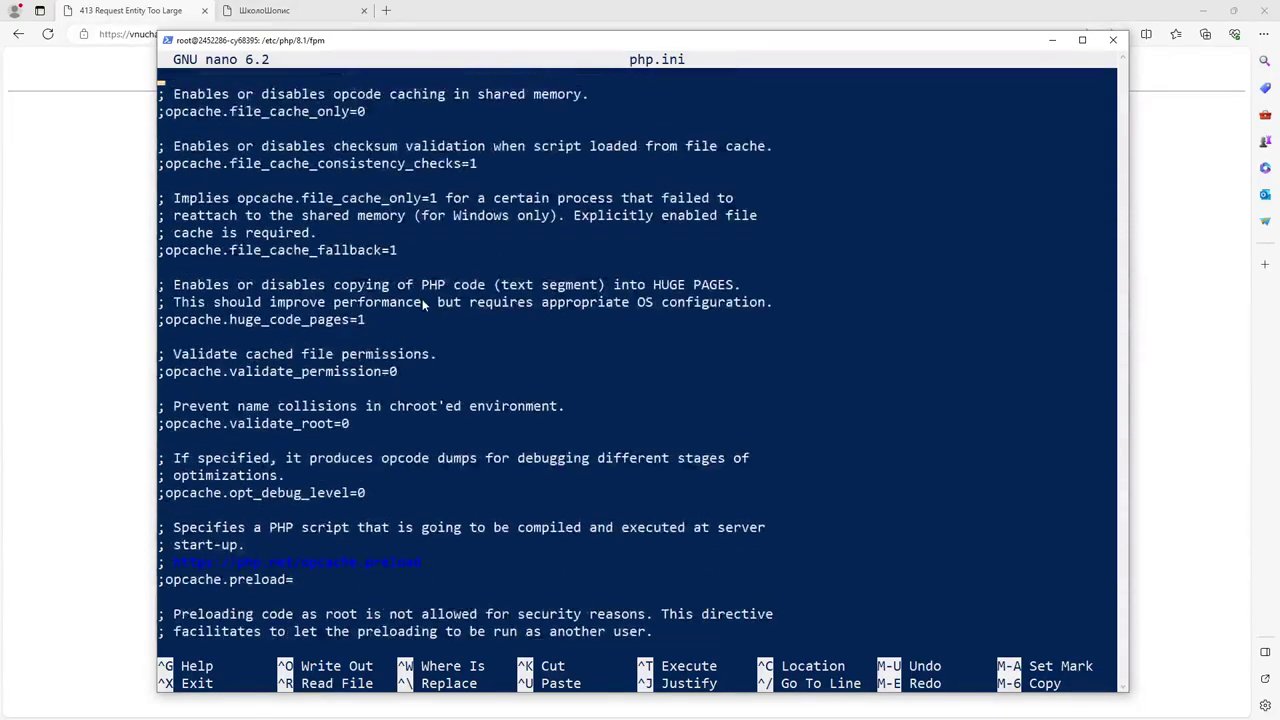
pyautogui.press('Up')
pyautogui.press('Up')
pyautogui.press('Up')
pyautogui.press('Up')
pyautogui.press('Up')
pyautogui.press('Up')
pyautogui.press('Up')
pyautogui.press('Up')
pyautogui.press('Up')
pyautogui.press('Up')
pyautogui.press('Up')
pyautogui.press('Up')
pyautogui.press('Up')
pyautogui.press('Up')
pyautogui.press('Up')
pyautogui.press('Up')
pyautogui.press('Up')
pyautogui.press('Up')
pyautogui.press('Up')
pyautogui.press('Up')
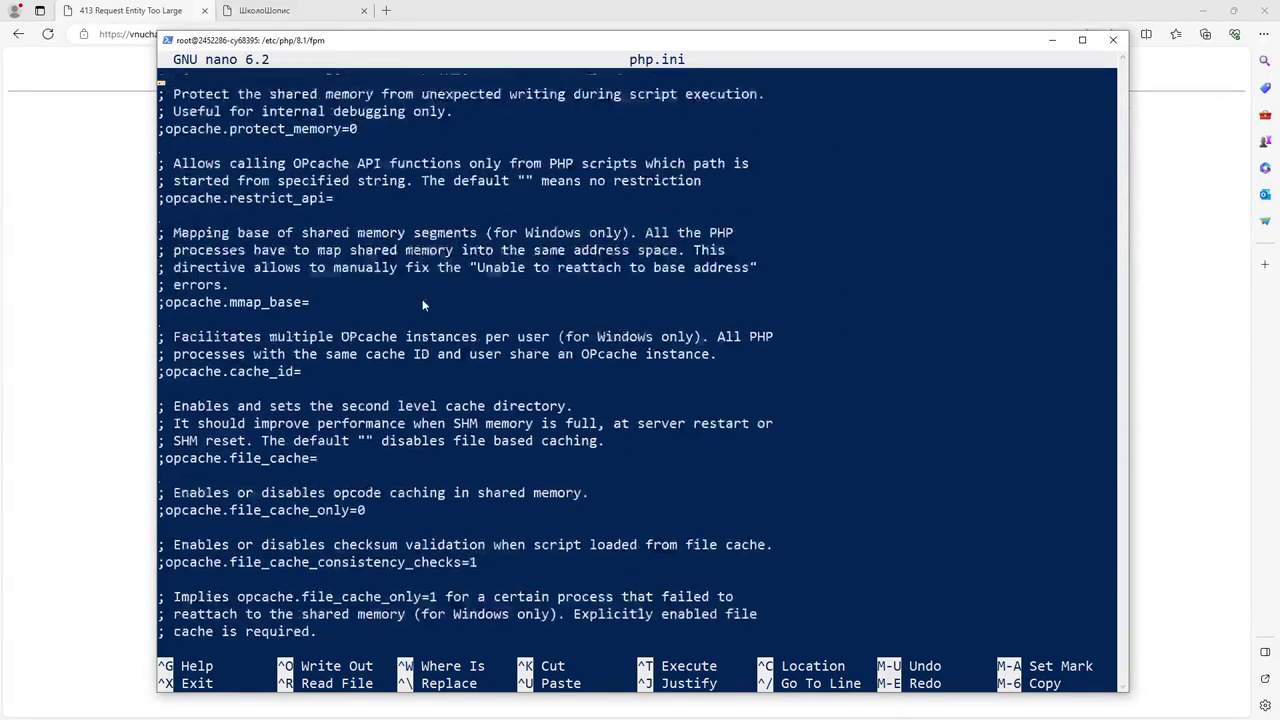
pyautogui.press('Up')
pyautogui.press('Up')
pyautogui.press('Up')
pyautogui.press('Up')
pyautogui.press('Up')
pyautogui.press('Up')
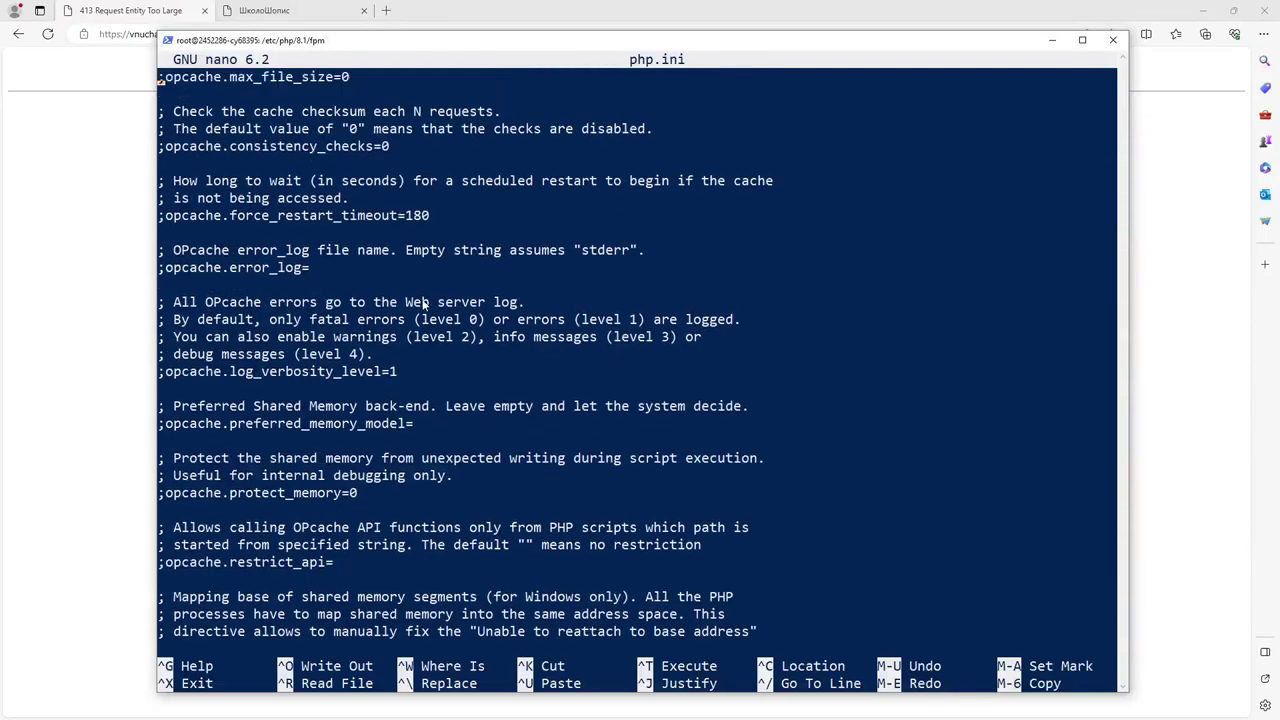
pyautogui.press('Up')
pyautogui.press('Up')
pyautogui.press('Up')
pyautogui.press('Up')
pyautogui.press('Up')
pyautogui.press('Up')
pyautogui.press('Up')
pyautogui.press('Up')
pyautogui.press('Up')
pyautogui.press('Up')
pyautogui.press('Up')
pyautogui.press('Up')
pyautogui.press('Up')
pyautogui.press('Up')
pyautogui.press('Up')
pyautogui.press('Up')
pyautogui.press('Up')
pyautogui.press('Up')
pyautogui.press('Up')
pyautogui.press('Up')
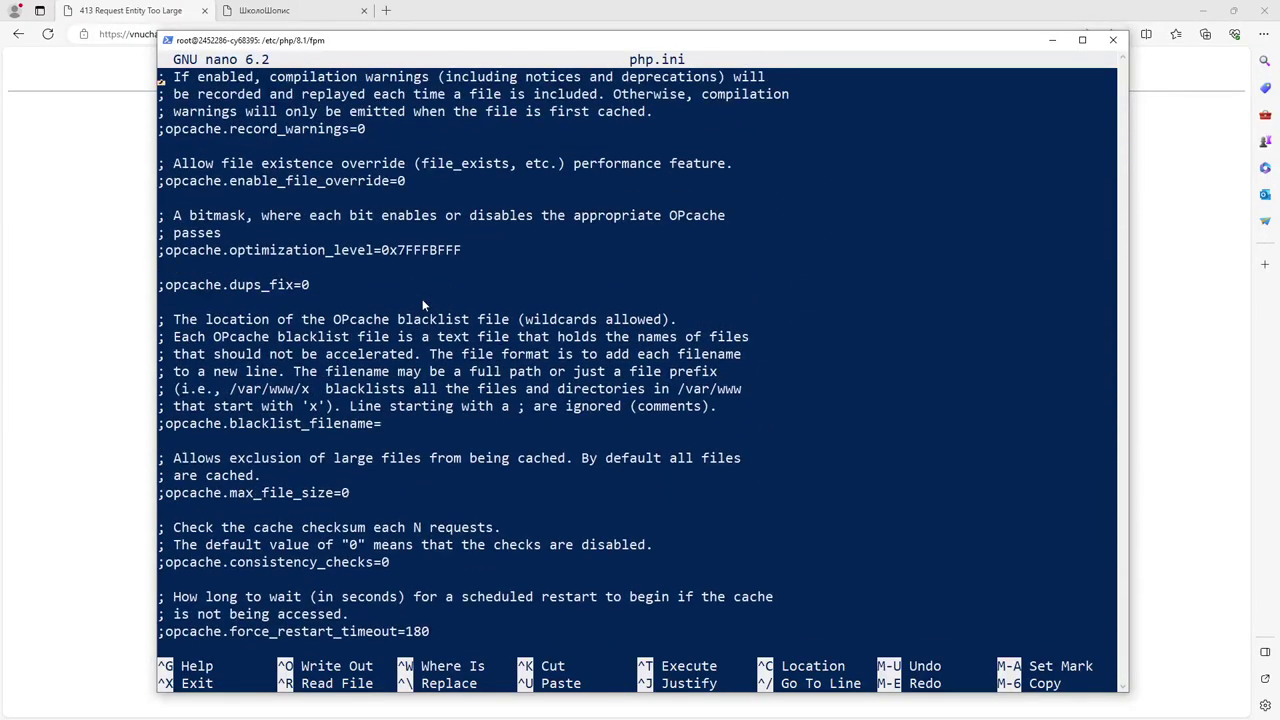
pyautogui.press('Up')
pyautogui.press('Up')
pyautogui.press('Up')
pyautogui.press('Up')
pyautogui.press('Up')
pyautogui.press('Up')
pyautogui.press('Up')
pyautogui.press('Up')
pyautogui.press('Up')
pyautogui.press('Up')
pyautogui.press('Up')
pyautogui.press('Up')
pyautogui.press('Up')
pyautogui.press('Up')
pyautogui.press('Up')
pyautogui.press('Up')
pyautogui.press('Up')
pyautogui.press('Up')
pyautogui.press('Up')
pyautogui.press('Up')
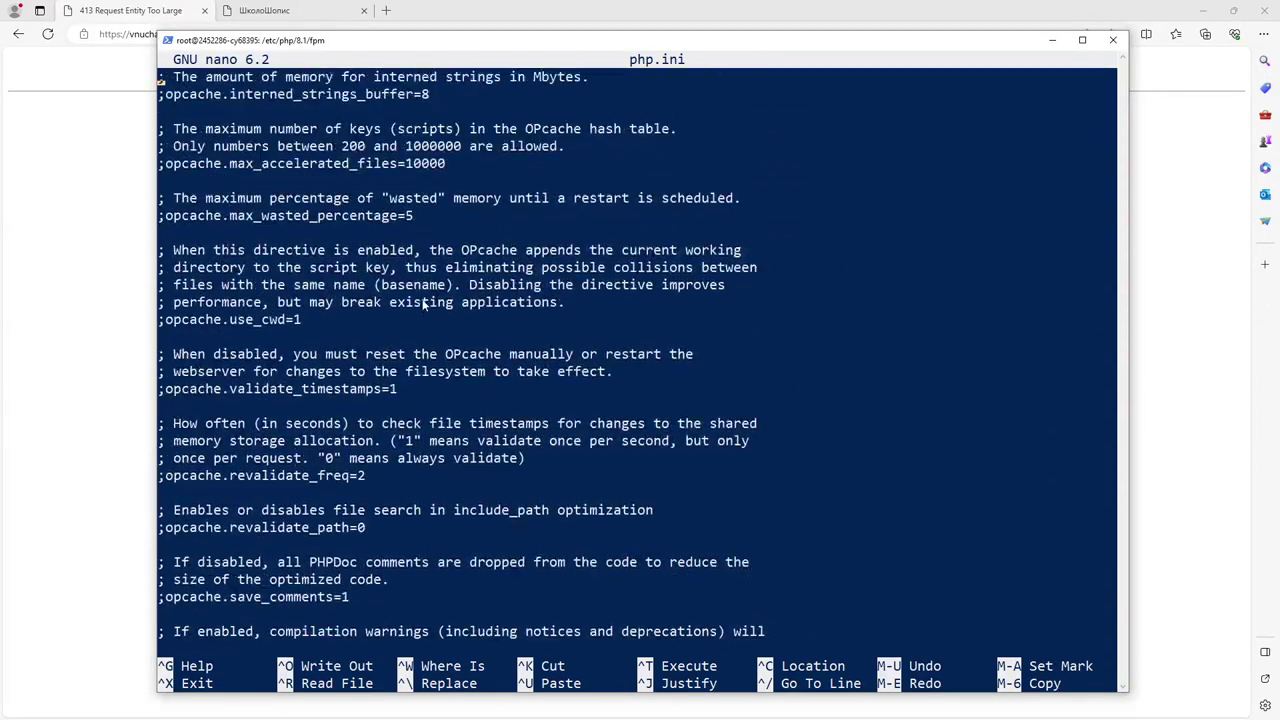
pyautogui.press('Up')
pyautogui.press('Up')
pyautogui.press('Up')
pyautogui.press('Up')
pyautogui.press('Up')
pyautogui.press('Up')
pyautogui.press('Up')
pyautogui.press('Up')
pyautogui.press('Up')
pyautogui.press('Up')
pyautogui.press('Up')
pyautogui.press('Up')
pyautogui.press('Up')
pyautogui.press('Up')
pyautogui.press('Up')
pyautogui.press('Up')
pyautogui.press('Up')
pyautogui.press('Up')
pyautogui.press('Up')
pyautogui.press('Up')
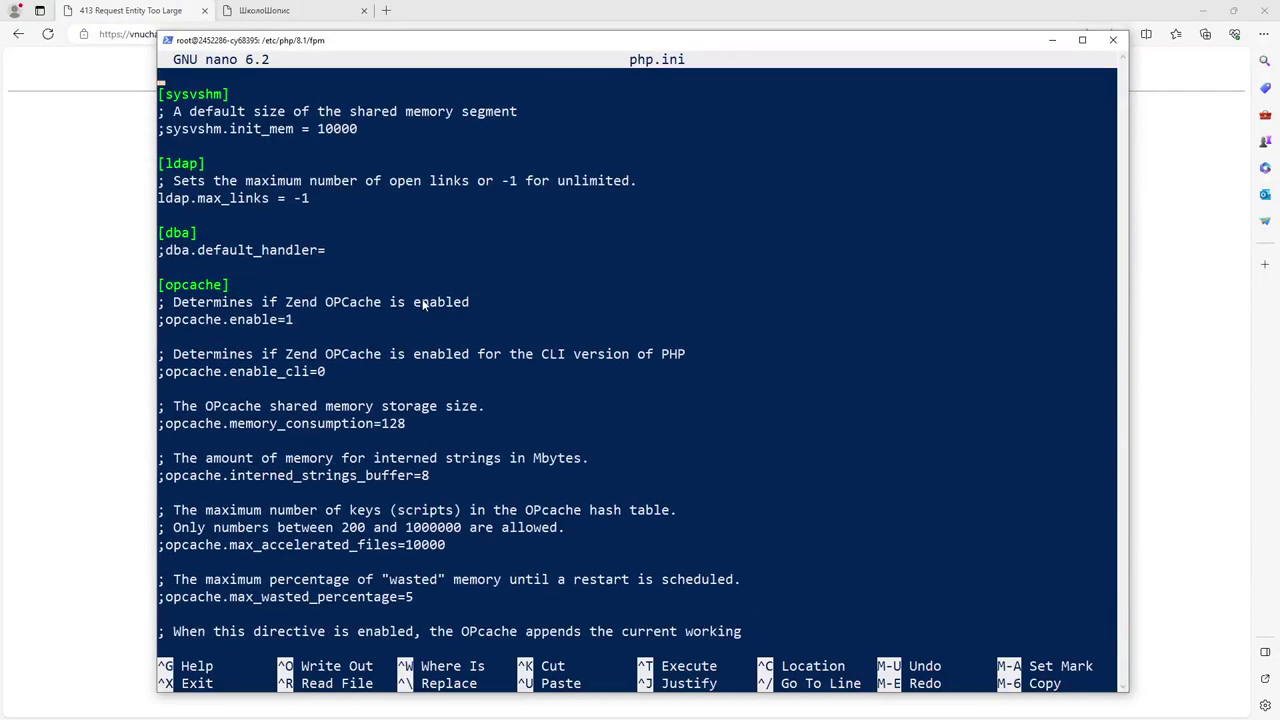
pyautogui.press('Up')
pyautogui.press('Up')
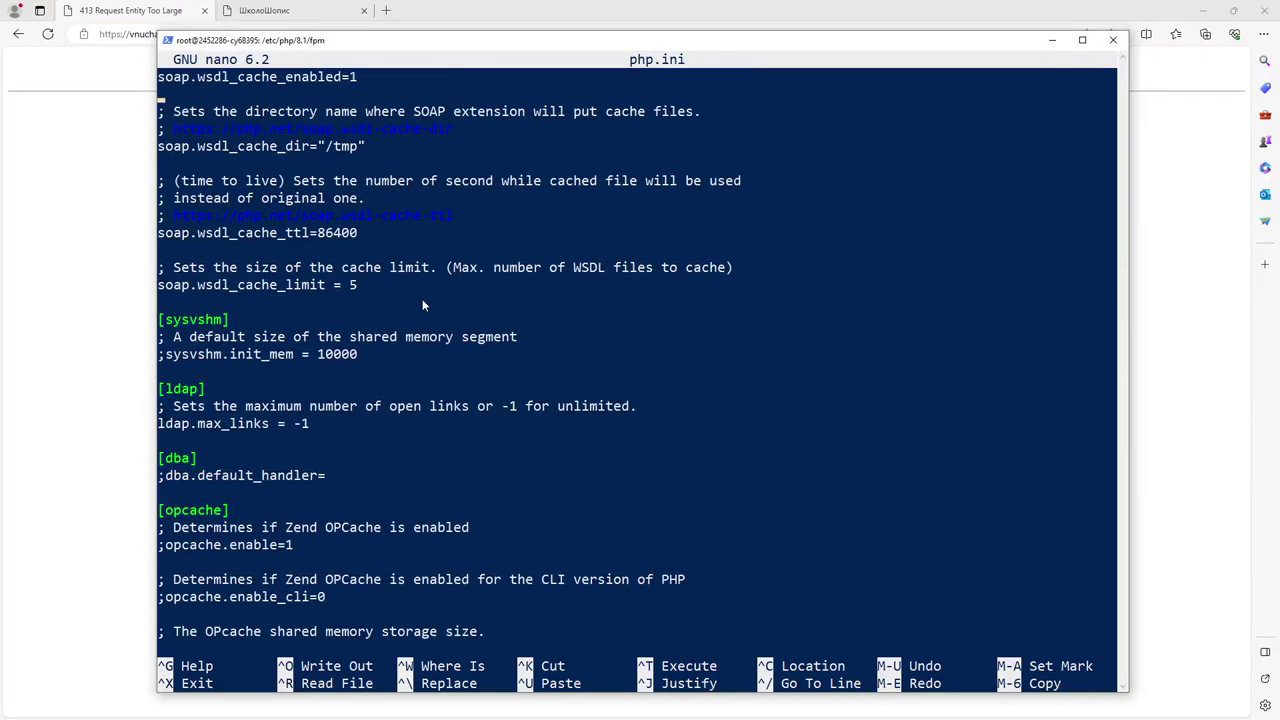
pyautogui.press('Up')
pyautogui.press('Up')
pyautogui.press('Up')
pyautogui.press('Up')
pyautogui.press('Up')
pyautogui.press('Up')
pyautogui.press('Up')
pyautogui.press('Up')
pyautogui.press('Up')
pyautogui.press('Up')
pyautogui.press('Up')
pyautogui.press('Up')
pyautogui.press('Up')
pyautogui.press('Up')
pyautogui.press('Up')
pyautogui.press('Up')
pyautogui.press('Up')
pyautogui.press('Up')
pyautogui.press('Up')
pyautogui.press('Up')
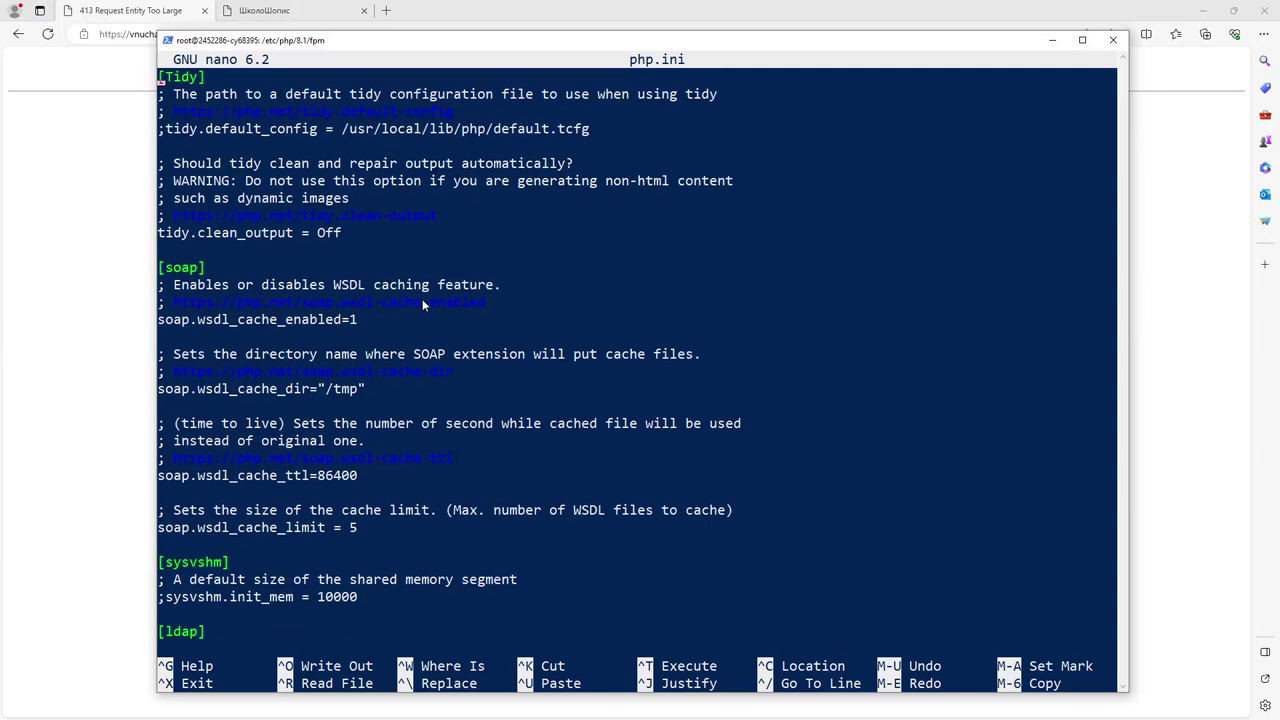
pyautogui.press('Up')
pyautogui.press('Up')
pyautogui.press('Up')
pyautogui.press('Up')
pyautogui.press('Up')
pyautogui.press('Up')
pyautogui.press('Up')
pyautogui.press('Up')
pyautogui.press('Up')
pyautogui.press('Up')
pyautogui.press('Up')
pyautogui.press('Up')
pyautogui.press('Up')
pyautogui.press('Up')
pyautogui.press('Up')
pyautogui.press('Up')
pyautogui.press('Up')
pyautogui.press('Up')
pyautogui.press('Up')
pyautogui.press('Up')
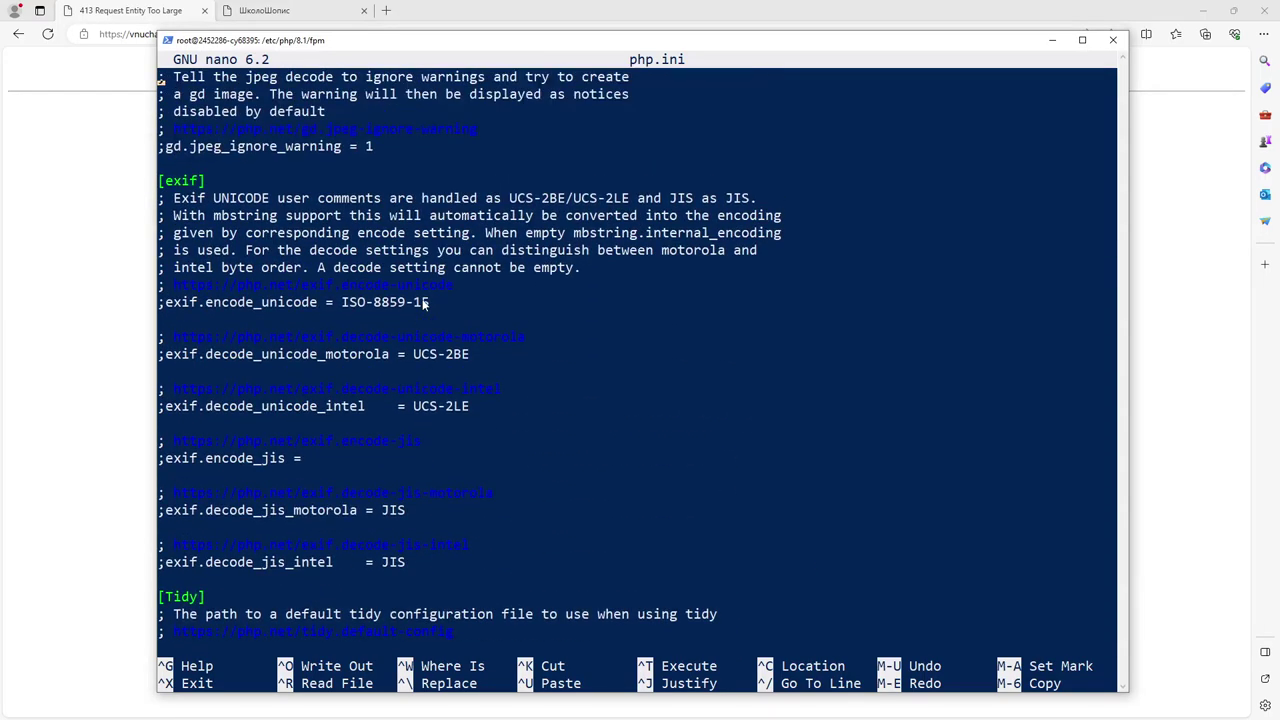
pyautogui.press('Up')
pyautogui.press('Up')
pyautogui.press('Up')
pyautogui.press('Up')
pyautogui.press('Up')
pyautogui.press('Up')
pyautogui.press('Up')
pyautogui.press('Up')
pyautogui.press('Up')
pyautogui.press('Up')
pyautogui.press('Up')
pyautogui.press('Up')
pyautogui.press('Up')
pyautogui.press('Up')
pyautogui.press('Up')
pyautogui.press('Up')
pyautogui.press('Up')
pyautogui.press('Up')
pyautogui.press('Up')
pyautogui.press('Up')
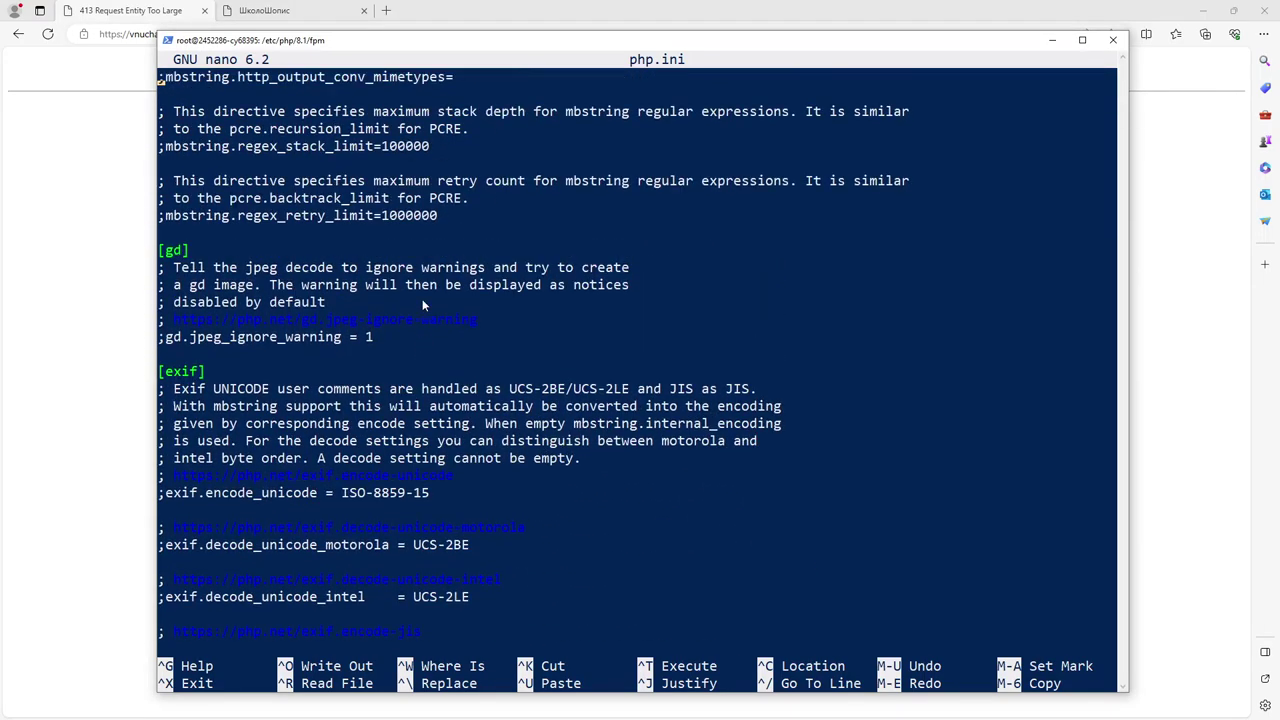
pyautogui.press('Up')
pyautogui.press('Up')
pyautogui.press('Up')
pyautogui.press('Up')
pyautogui.press('Up')
pyautogui.press('Up')
pyautogui.press('Up')
pyautogui.press('Up')
pyautogui.press('Up')
pyautogui.press('Up')
pyautogui.press('Up')
pyautogui.press('Up')
pyautogui.press('Up')
pyautogui.press('Up')
pyautogui.press('Up')
pyautogui.press('Up')
pyautogui.press('Up')
pyautogui.press('Up')
pyautogui.press('Up')
pyautogui.press('Up')
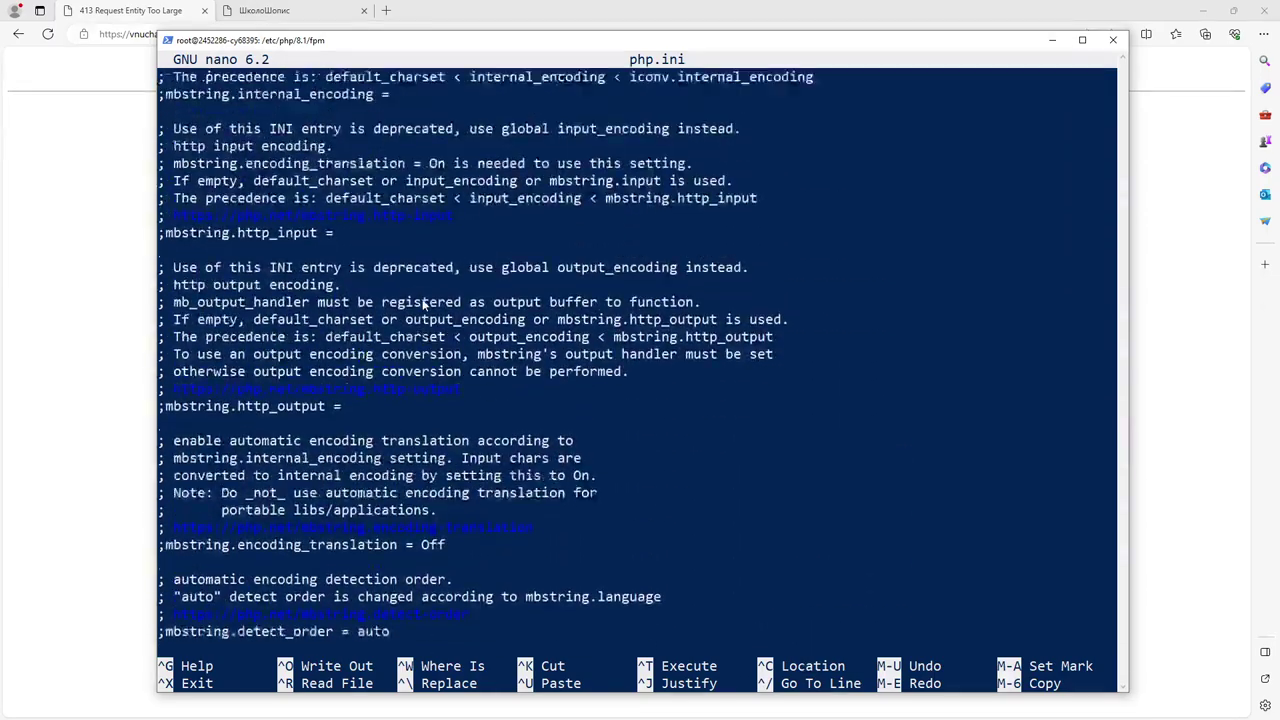
pyautogui.press('Up')
pyautogui.press('Up')
pyautogui.press('Up')
pyautogui.press('Up')
pyautogui.press('Up')
pyautogui.press('Up')
pyautogui.press('Up')
pyautogui.press('Up')
pyautogui.press('Up')
pyautogui.press('Up')
pyautogui.press('Up')
pyautogui.press('Up')
pyautogui.press('Up')
pyautogui.press('Up')
pyautogui.press('Up')
pyautogui.press('Up')
pyautogui.press('Up')
pyautogui.press('Up')
pyautogui.press('Up')
pyautogui.press('Up')
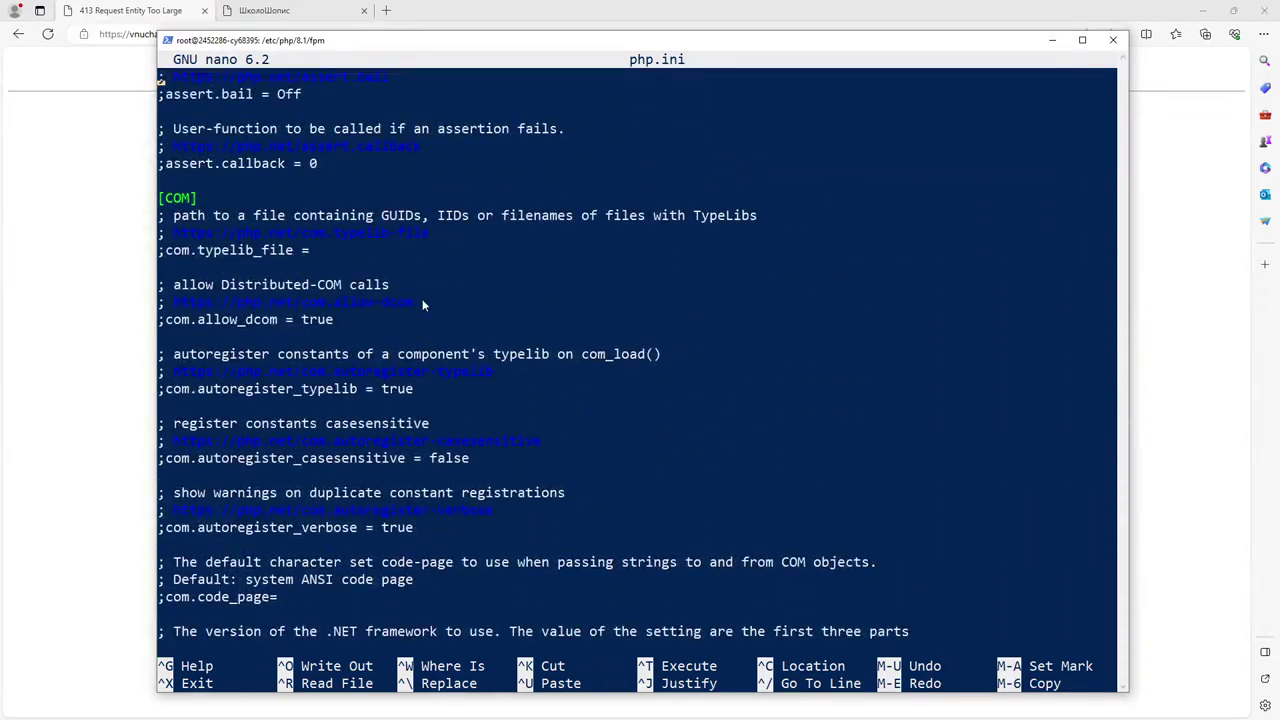
pyautogui.press('Up')
pyautogui.press('Up')
pyautogui.press('Up')
pyautogui.press('Up')
pyautogui.press('Up')
pyautogui.press('Up')
pyautogui.press('Up')
pyautogui.press('Up')
pyautogui.press('Up')
pyautogui.press('Up')
pyautogui.press('Up')
pyautogui.press('Up')
pyautogui.press('Up')
pyautogui.press('Up')
pyautogui.press('Up')
pyautogui.press('Up')
pyautogui.press('Up')
pyautogui.press('Up')
pyautogui.press('Up')
pyautogui.press('Up')
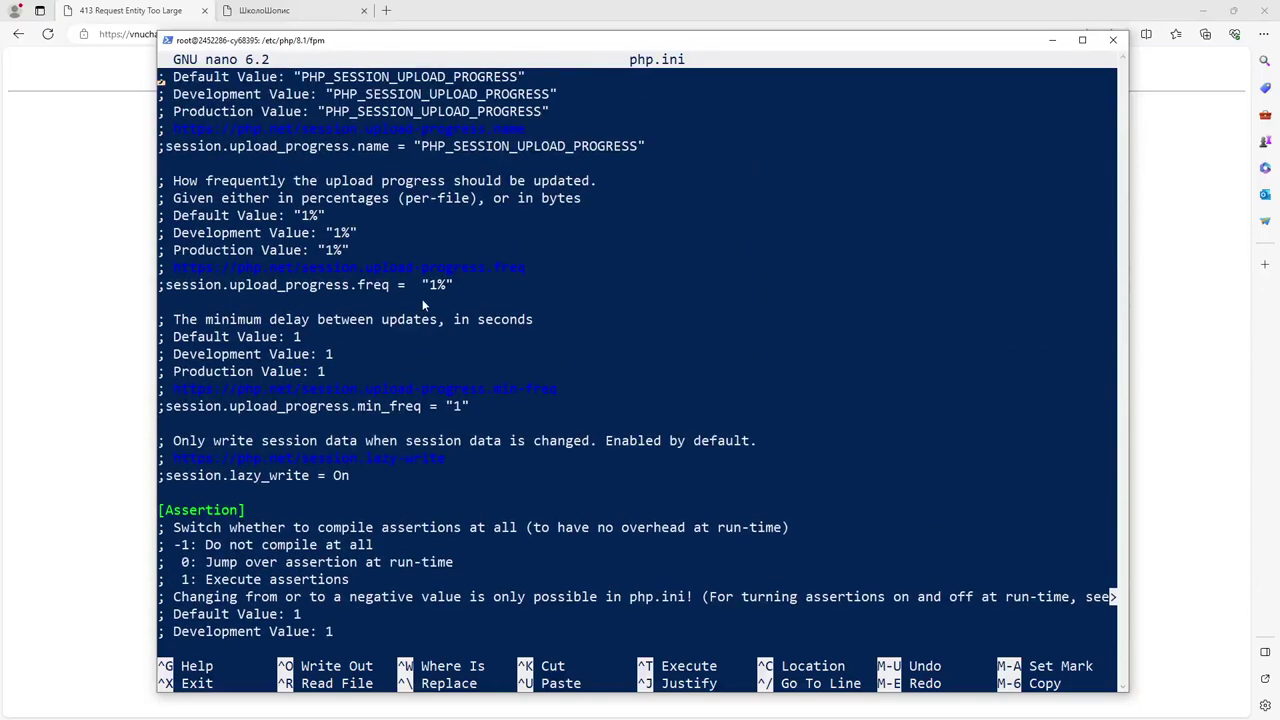
pyautogui.press('Up')
pyautogui.press('Up')
pyautogui.press('Up')
pyautogui.press('Up')
pyautogui.press('Up')
pyautogui.press('Up')
pyautogui.press('Up')
pyautogui.press('Up')
pyautogui.press('Up')
pyautogui.press('Up')
pyautogui.press('Up')
pyautogui.press('Up')
pyautogui.press('Up')
pyautogui.press('Up')
pyautogui.press('Up')
pyautogui.press('Up')
pyautogui.press('Up')
pyautogui.press('Up')
pyautogui.press('Up')
pyautogui.press('Up')
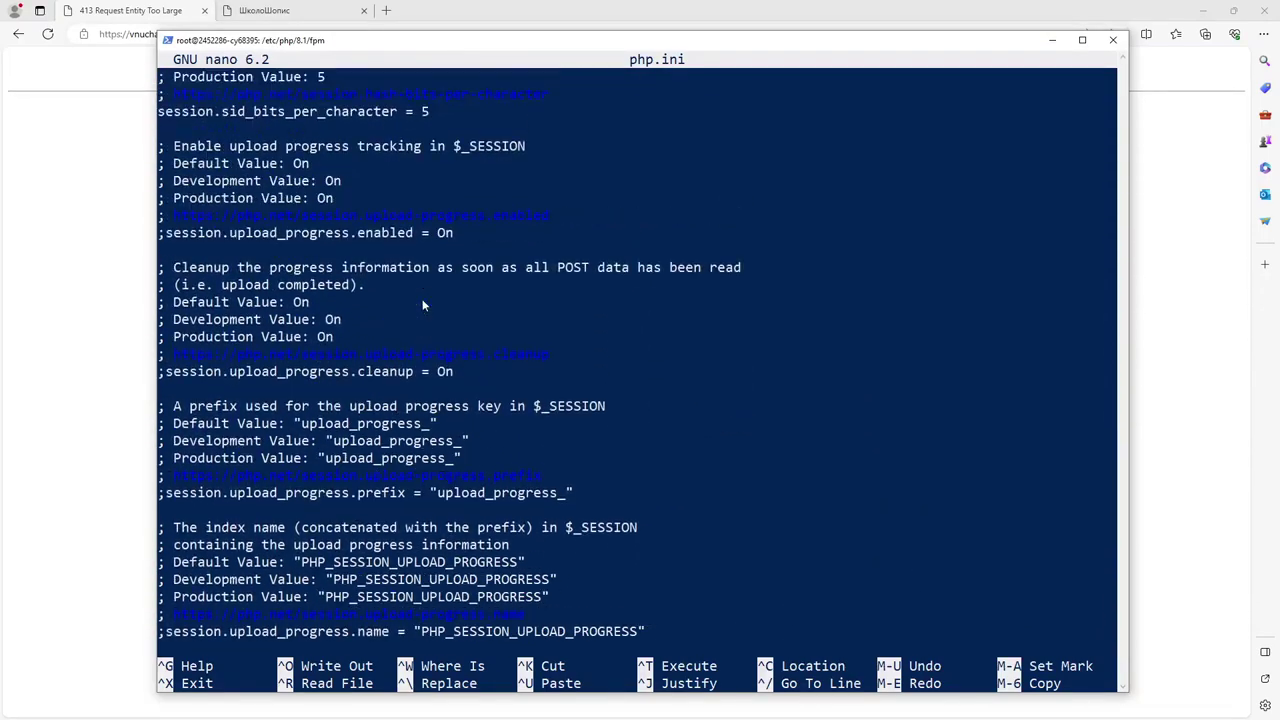
pyautogui.press('Up')
pyautogui.press('Up')
pyautogui.press('Up')
pyautogui.press('Up')
pyautogui.press('Up')
pyautogui.press('Up')
pyautogui.press('Up')
pyautogui.press('Up')
pyautogui.press('Up')
pyautogui.press('Up')
pyautogui.press('Up')
pyautogui.press('Up')
pyautogui.press('Up')
pyautogui.press('Up')
pyautogui.press('Up')
pyautogui.press('Up')
pyautogui.press('Up')
pyautogui.press('Up')
pyautogui.press('Up')
pyautogui.press('Up')
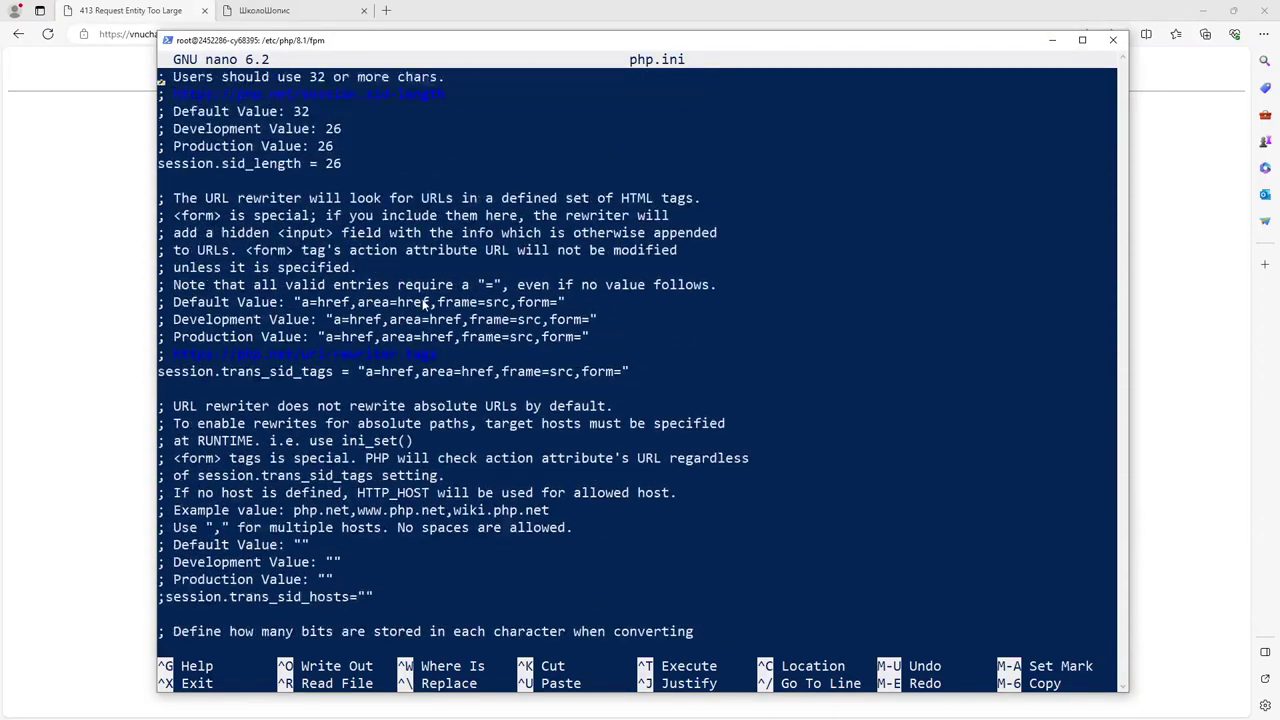
pyautogui.press('Up')
pyautogui.press('Up')
pyautogui.press('Up')
pyautogui.press('Up')
pyautogui.press('Up')
pyautogui.press('Up')
pyautogui.press('Up')
pyautogui.press('Up')
pyautogui.press('Up')
pyautogui.press('Up')
pyautogui.press('Up')
pyautogui.press('Up')
pyautogui.press('Up')
pyautogui.press('Up')
pyautogui.press('Up')
pyautogui.press('Up')
pyautogui.press('Up')
pyautogui.press('Up')
pyautogui.press('Up')
pyautogui.press('Up')
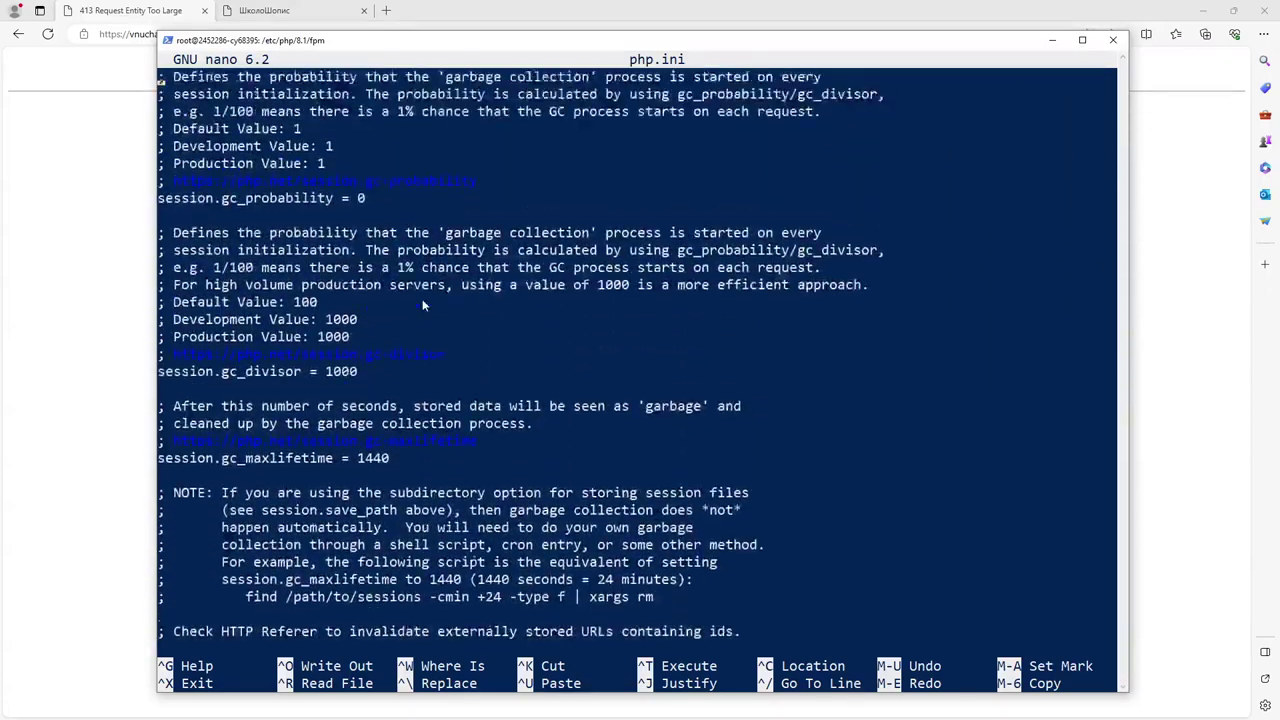
pyautogui.press('Up')
pyautogui.press('Up')
pyautogui.press('Up')
pyautogui.press('Up')
pyautogui.press('Up')
pyautogui.press('Up')
pyautogui.press('Up')
pyautogui.press('Up')
pyautogui.press('Up')
pyautogui.press('Up')
pyautogui.press('Up')
pyautogui.press('Up')
pyautogui.press('Up')
pyautogui.press('Up')
pyautogui.press('Up')
pyautogui.press('Up')
pyautogui.press('Up')
pyautogui.press('Up')
pyautogui.press('Up')
pyautogui.press('Up')
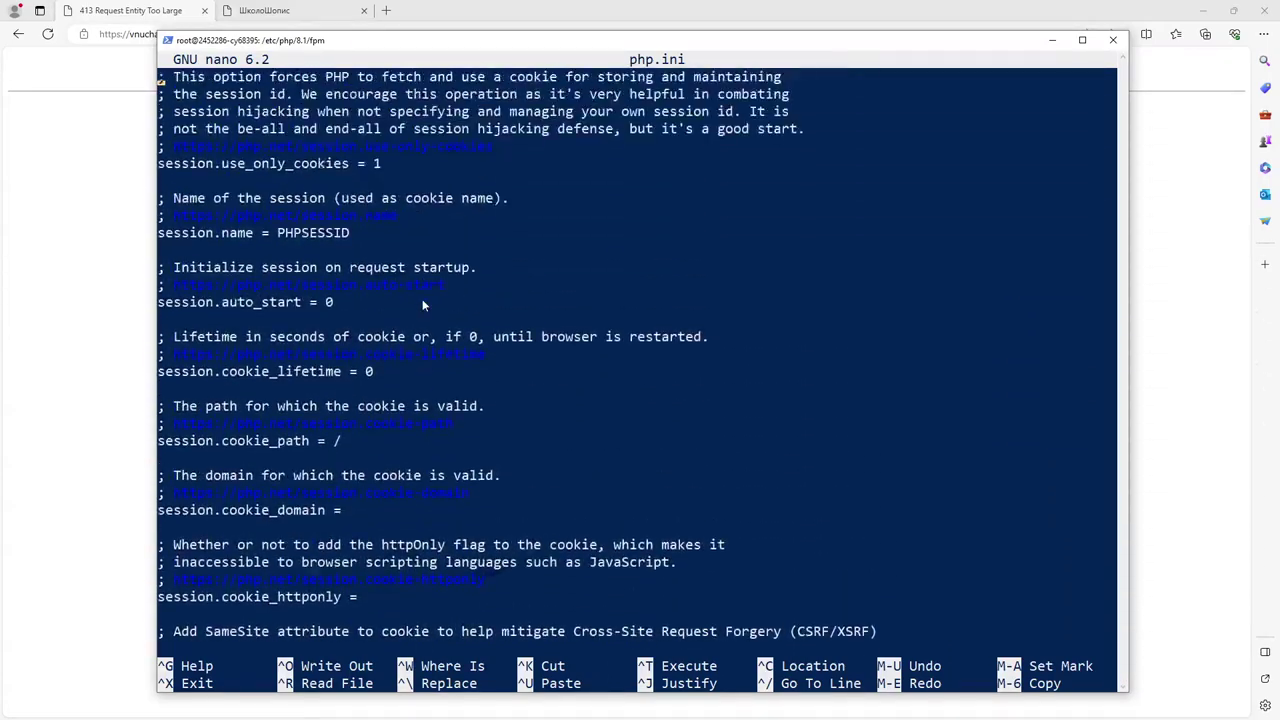
pyautogui.press('Up')
pyautogui.press('Up')
pyautogui.press('Up')
pyautogui.press('Up')
pyautogui.press('Up')
pyautogui.press('Up')
pyautogui.press('Up')
pyautogui.press('Up')
pyautogui.press('Up')
pyautogui.press('Up')
pyautogui.press('Up')
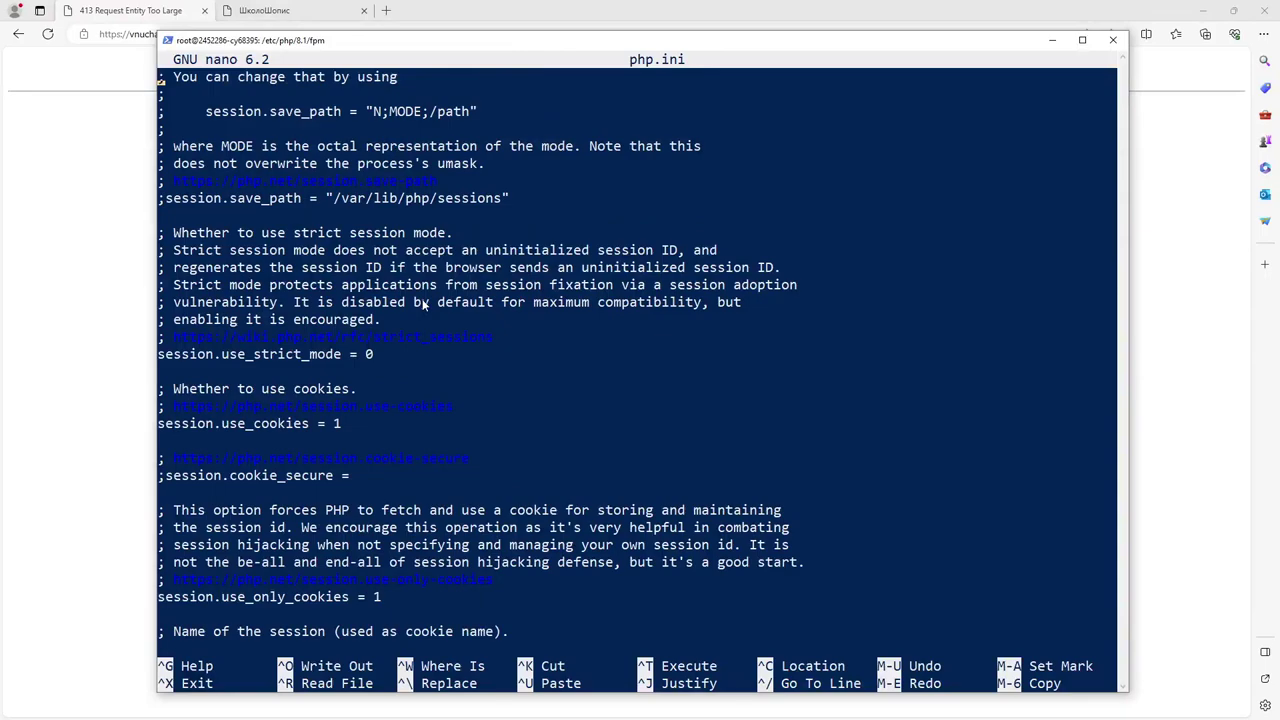
pyautogui.press('Up')
pyautogui.press('Up')
pyautogui.press('Up')
pyautogui.press('Up')
pyautogui.press('Up')
pyautogui.press('Up')
pyautogui.press('Up')
pyautogui.press('Up')
pyautogui.press('Up')
pyautogui.press('Up')
pyautogui.press('Up')
pyautogui.press('Up')
pyautogui.press('Up')
pyautogui.press('Up')
pyautogui.press('Up')
pyautogui.press('Up')
pyautogui.press('Up')
pyautogui.press('Up')
pyautogui.press('Up')
pyautogui.press('Up')
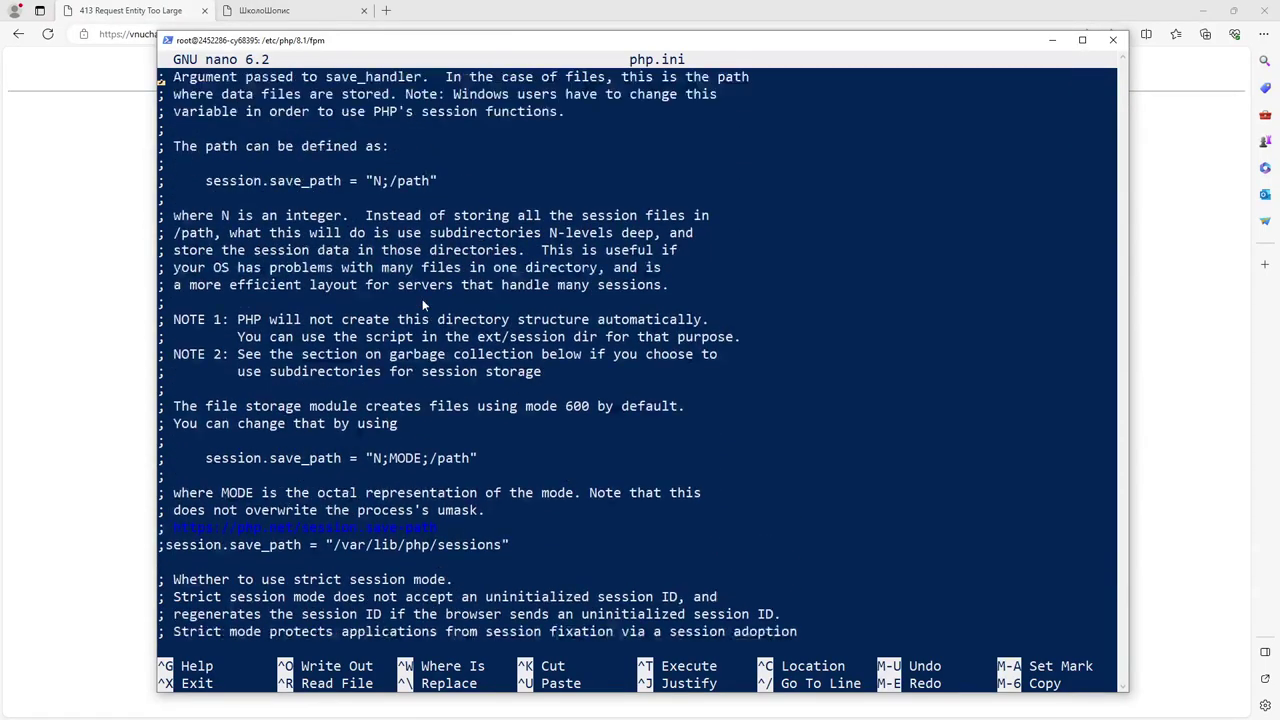
pyautogui.press('Up')
pyautogui.press('Up')
pyautogui.press('Up')
pyautogui.press('Up')
pyautogui.press('Up')
pyautogui.press('Up')
pyautogui.press('Up')
pyautogui.press('Up')
pyautogui.press('Up')
pyautogui.press('Up')
pyautogui.press('Up')
pyautogui.press('Up')
pyautogui.press('Up')
pyautogui.press('Up')
pyautogui.press('Up')
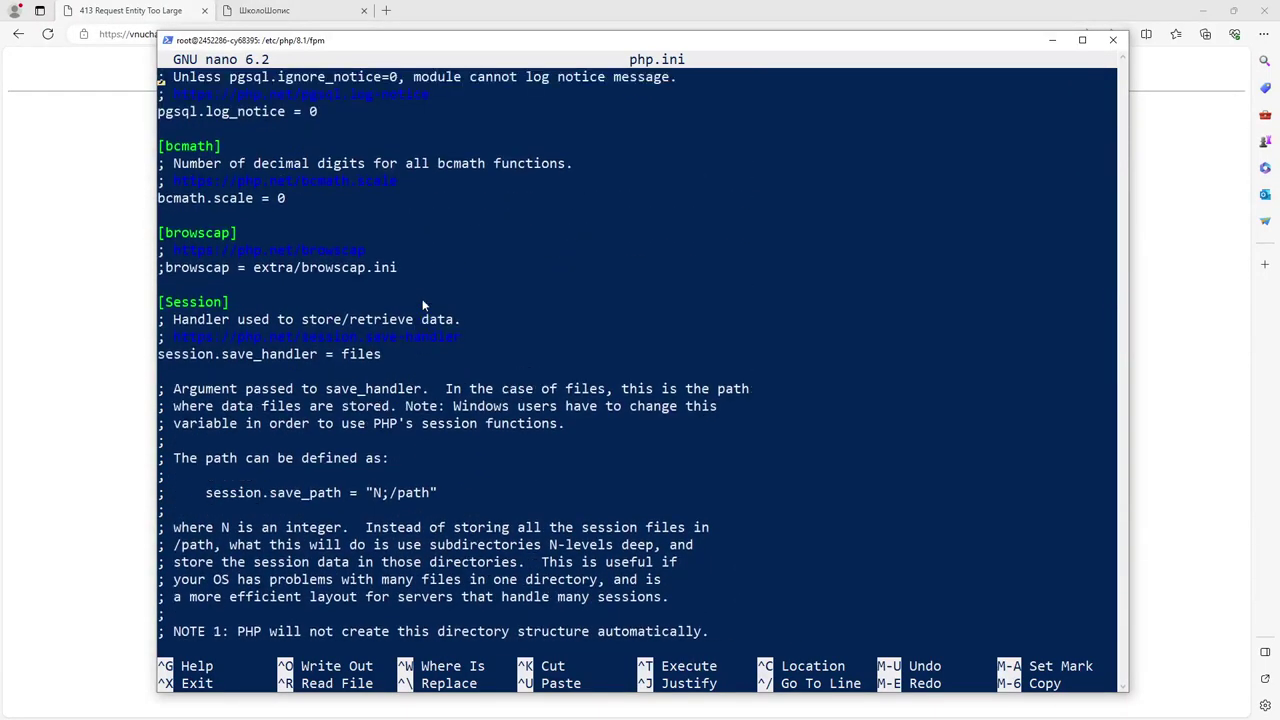
pyautogui.press('Up')
pyautogui.press('Up')
pyautogui.press('Up')
pyautogui.press('Up')
pyautogui.press('Up')
pyautogui.press('Up')
pyautogui.press('Up')
pyautogui.press('Up')
pyautogui.press('Up')
pyautogui.press('Up')
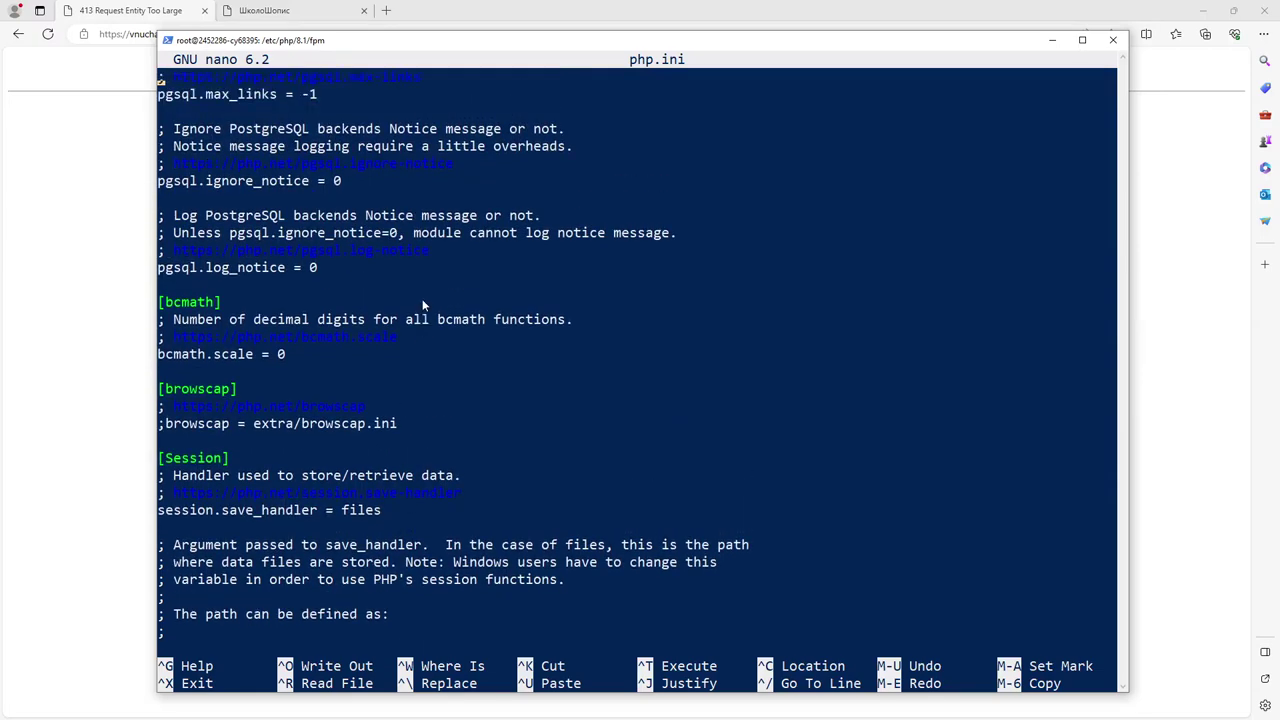
pyautogui.press('Up')
pyautogui.press('Up')
pyautogui.press('Up')
pyautogui.press('Up')
pyautogui.press('Up')
pyautogui.press('Up')
pyautogui.press('Up')
pyautogui.press('Up')
pyautogui.press('Up')
pyautogui.press('Up')
pyautogui.press('Up')
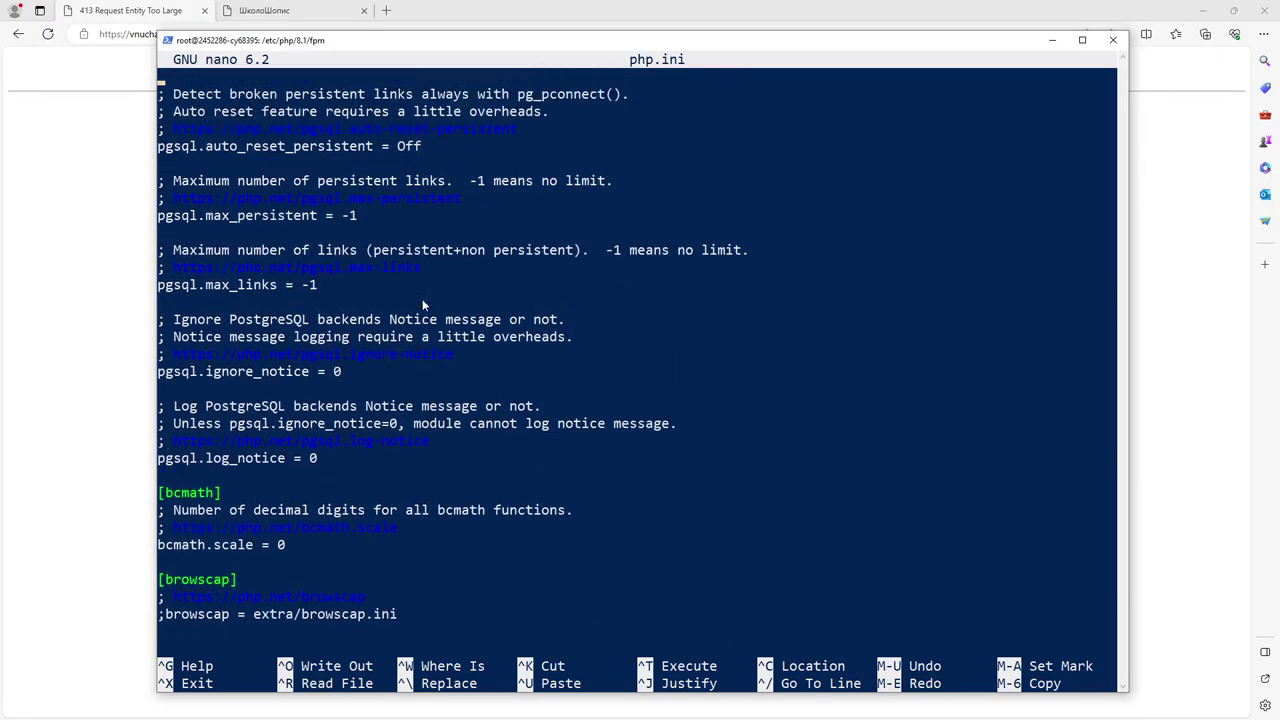
pyautogui.press('Up')
pyautogui.press('Up')
pyautogui.press('Up')
pyautogui.press('Up')
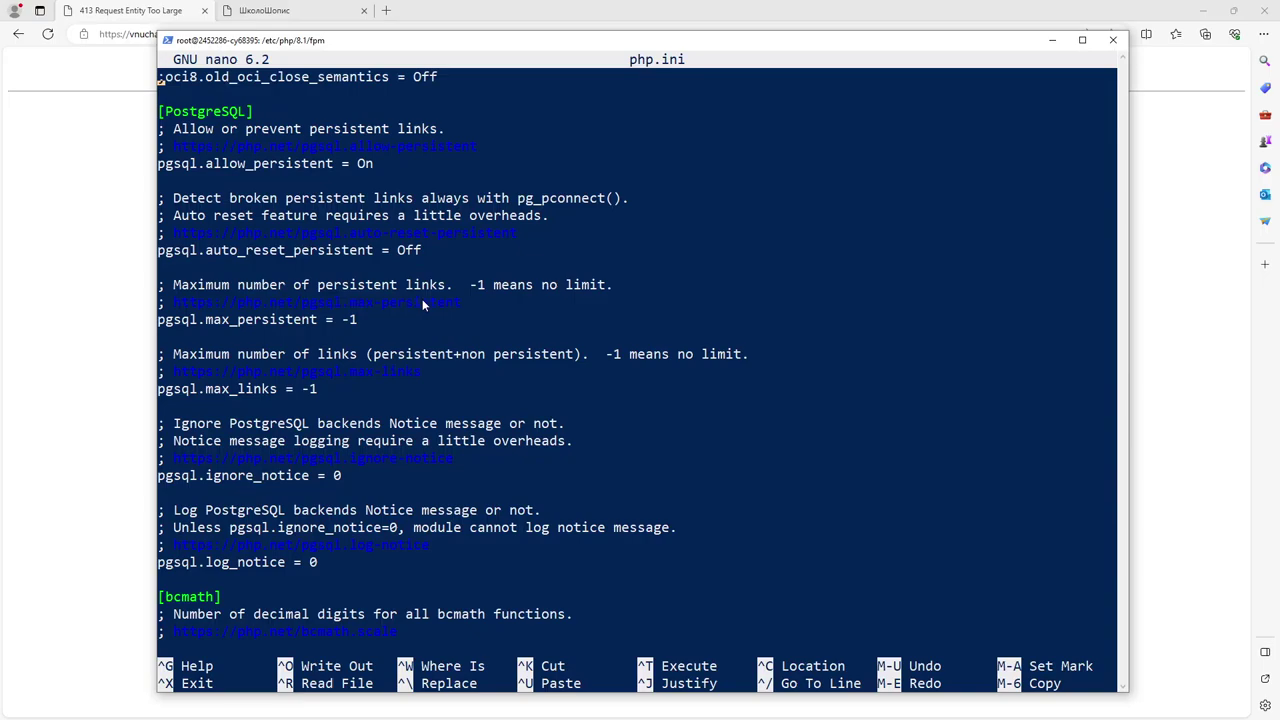
pyautogui.press('Up')
pyautogui.press('Up')
pyautogui.press('Up')
pyautogui.press('Up')
pyautogui.press('Up')
pyautogui.press('Up')
pyautogui.press('Up')
pyautogui.press('Up')
pyautogui.press('Up')
pyautogui.press('Up')
pyautogui.press('Up')
pyautogui.press('Up')
pyautogui.press('Up')
pyautogui.press('Up')
pyautogui.press('Up')
pyautogui.press('Up')
pyautogui.press('Up')
pyautogui.press('Up')
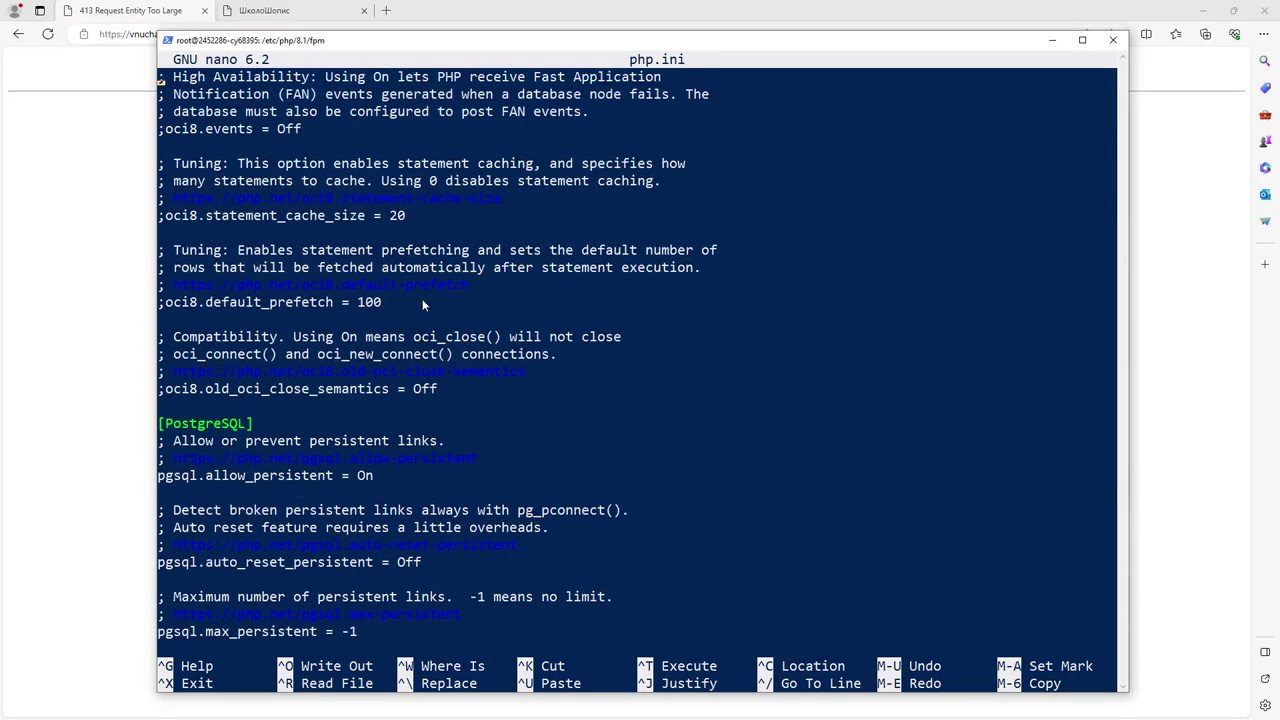
pyautogui.press('Up')
pyautogui.press('Up')
pyautogui.press('Up')
pyautogui.press('Up')
pyautogui.press('Up')
pyautogui.press('Up')
pyautogui.press('Up')
pyautogui.press('Up')
pyautogui.press('Up')
pyautogui.press('Up')
pyautogui.press('Up')
pyautogui.press('Up')
pyautogui.press('Up')
pyautogui.press('Up')
pyautogui.press('Up')
pyautogui.press('Up')
pyautogui.press('Up')
pyautogui.press('Up')
pyautogui.press('Up')
pyautogui.press('Up')
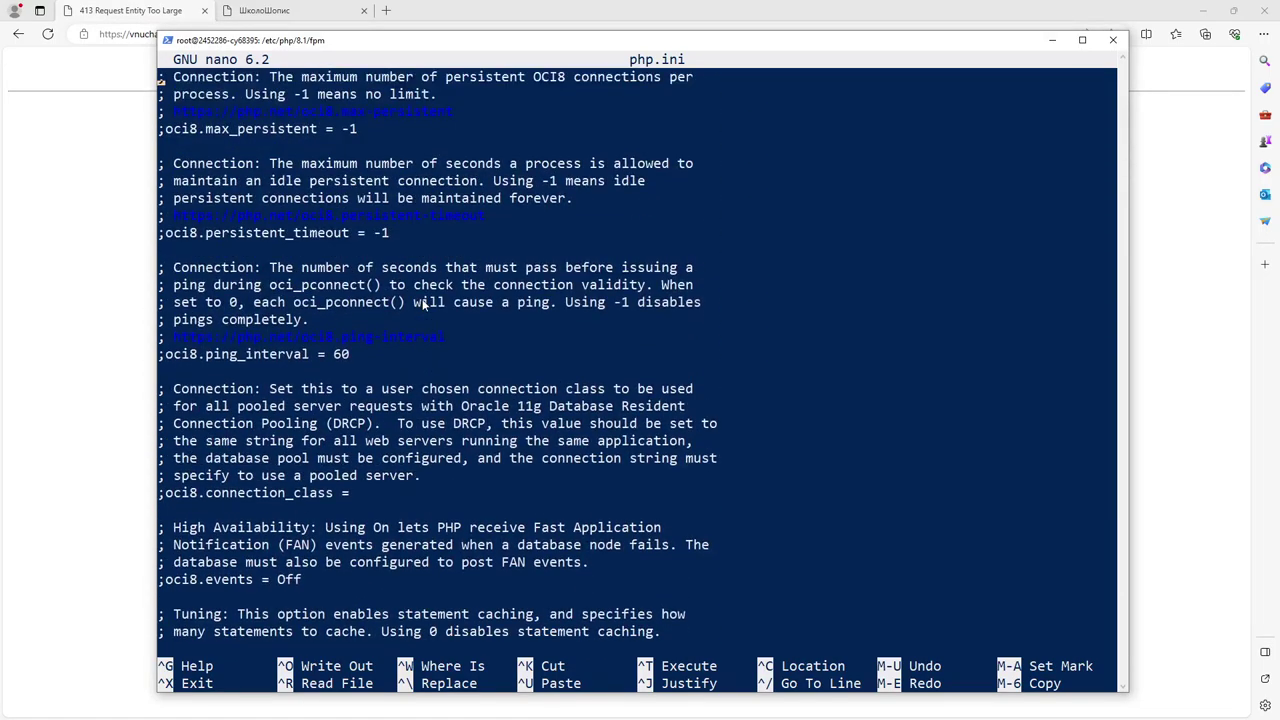
pyautogui.press('Up')
pyautogui.press('Up')
pyautogui.press('Up')
pyautogui.press('Up')
pyautogui.press('Up')
pyautogui.press('Up')
pyautogui.press('Up')
pyautogui.press('Up')
pyautogui.press('Up')
pyautogui.press('Up')
pyautogui.press('Up')
pyautogui.press('Up')
pyautogui.press('Up')
pyautogui.press('Up')
pyautogui.press('Up')
pyautogui.press('Up')
pyautogui.press('Up')
pyautogui.press('Up')
pyautogui.press('Up')
pyautogui.press('Up')
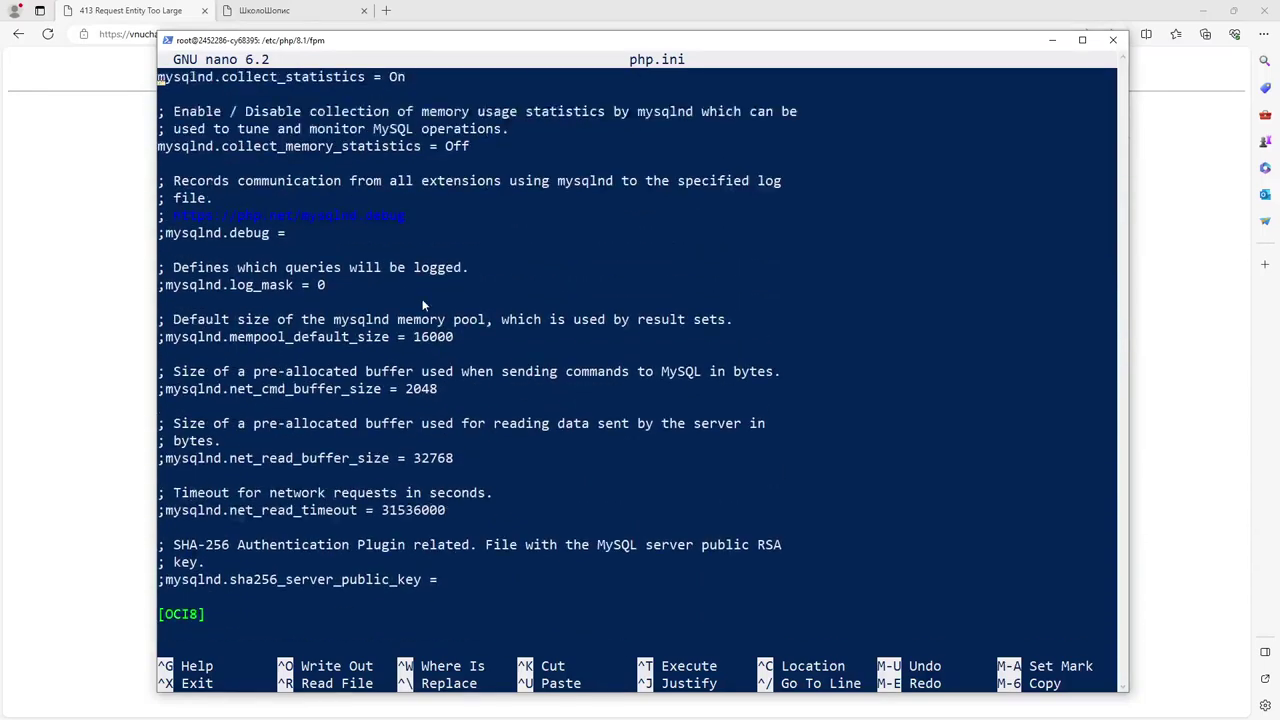
pyautogui.press('Up')
pyautogui.press('Up')
pyautogui.press('Up')
pyautogui.press('Up')
pyautogui.press('Up')
pyautogui.press('Up')
pyautogui.press('Up')
pyautogui.press('Up')
pyautogui.press('Up')
pyautogui.press('Up')
pyautogui.press('Up')
pyautogui.press('Up')
pyautogui.press('Up')
pyautogui.press('Up')
pyautogui.press('Up')
pyautogui.press('Up')
pyautogui.press('Up')
pyautogui.press('Up')
pyautogui.press('Up')
pyautogui.press('Up')
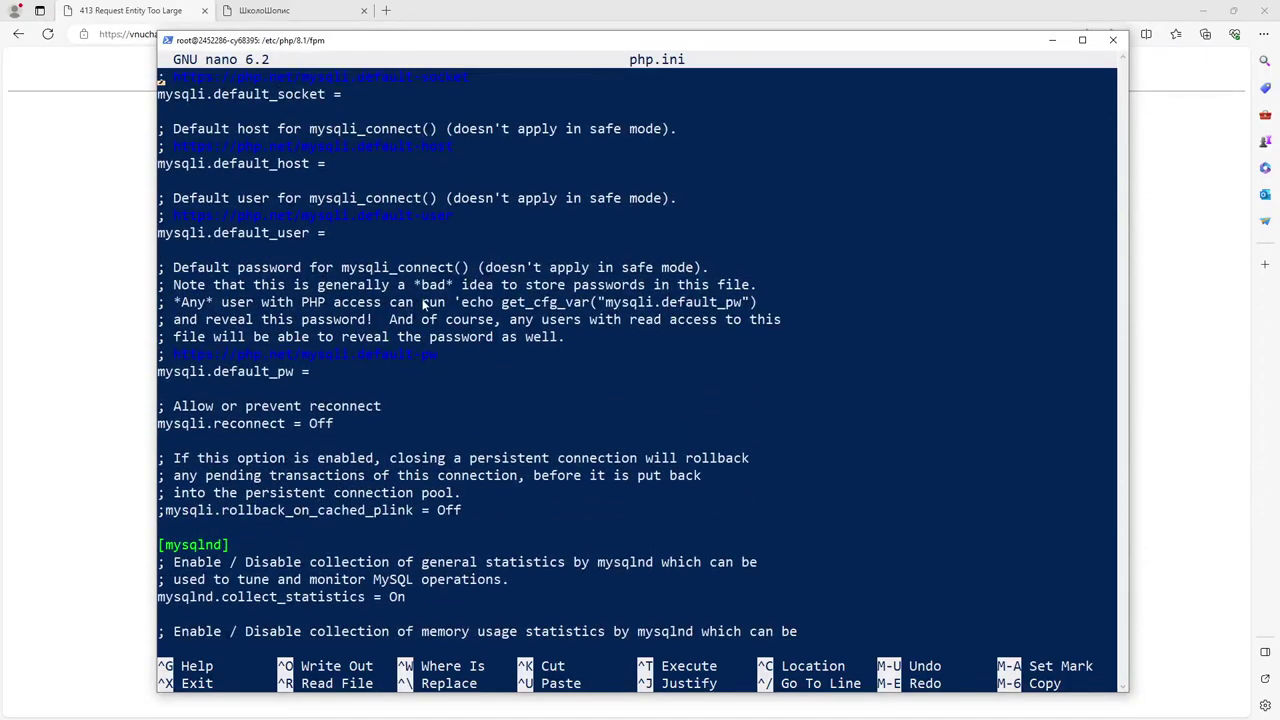
pyautogui.press('Up')
pyautogui.press('Up')
pyautogui.press('Up')
pyautogui.press('Up')
pyautogui.press('Up')
pyautogui.press('Up')
pyautogui.press('Up')
pyautogui.press('Up')
pyautogui.press('Up')
pyautogui.press('Up')
pyautogui.press('Up')
pyautogui.press('Up')
pyautogui.press('Up')
pyautogui.press('Up')
pyautogui.press('Up')
pyautogui.press('Up')
pyautogui.press('Up')
pyautogui.press('Up')
pyautogui.press('Up')
pyautogui.press('Up')
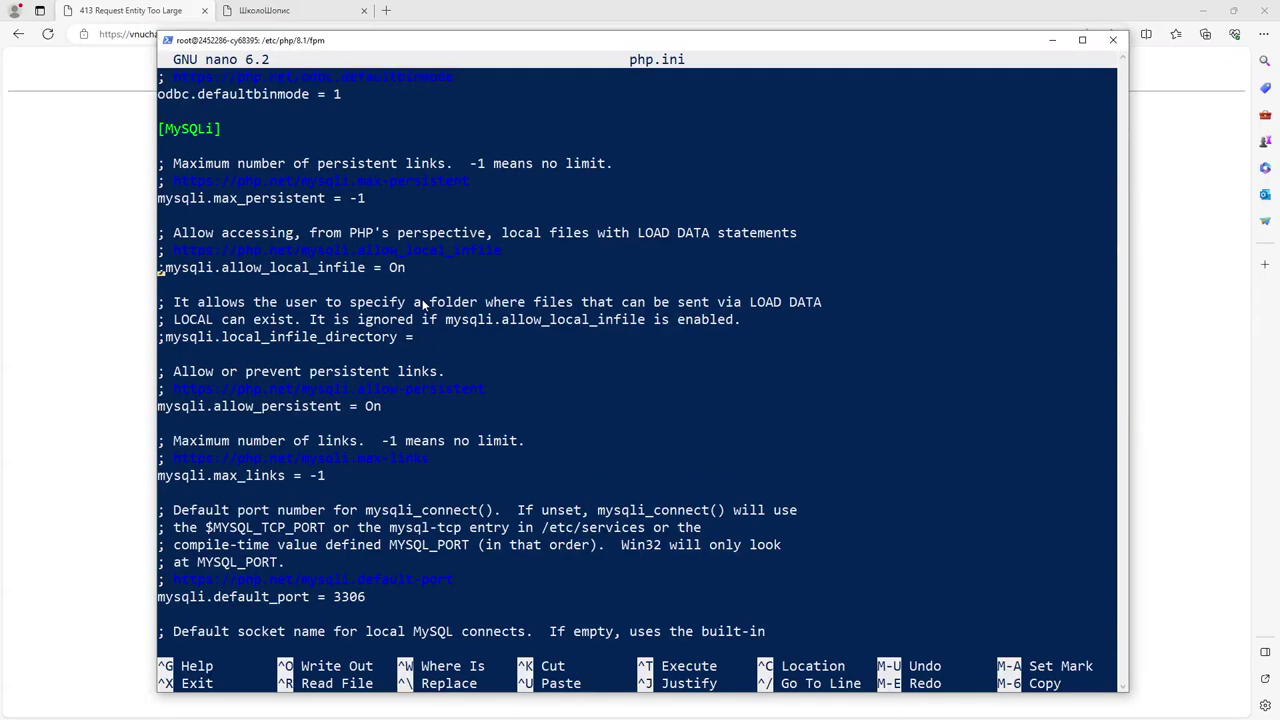
pyautogui.press('Up')
pyautogui.press('Up')
pyautogui.press('Up')
pyautogui.press('Up')
pyautogui.press('Up')
pyautogui.press('Up')
pyautogui.press('Up')
pyautogui.press('Up')
pyautogui.press('Up')
pyautogui.press('Up')
pyautogui.press('Up')
pyautogui.press('Up')
pyautogui.press('Up')
pyautogui.press('Up')
pyautogui.press('Up')
pyautogui.press('Up')
pyautogui.press('Up')
pyautogui.press('Up')
pyautogui.press('Up')
pyautogui.press('Up')
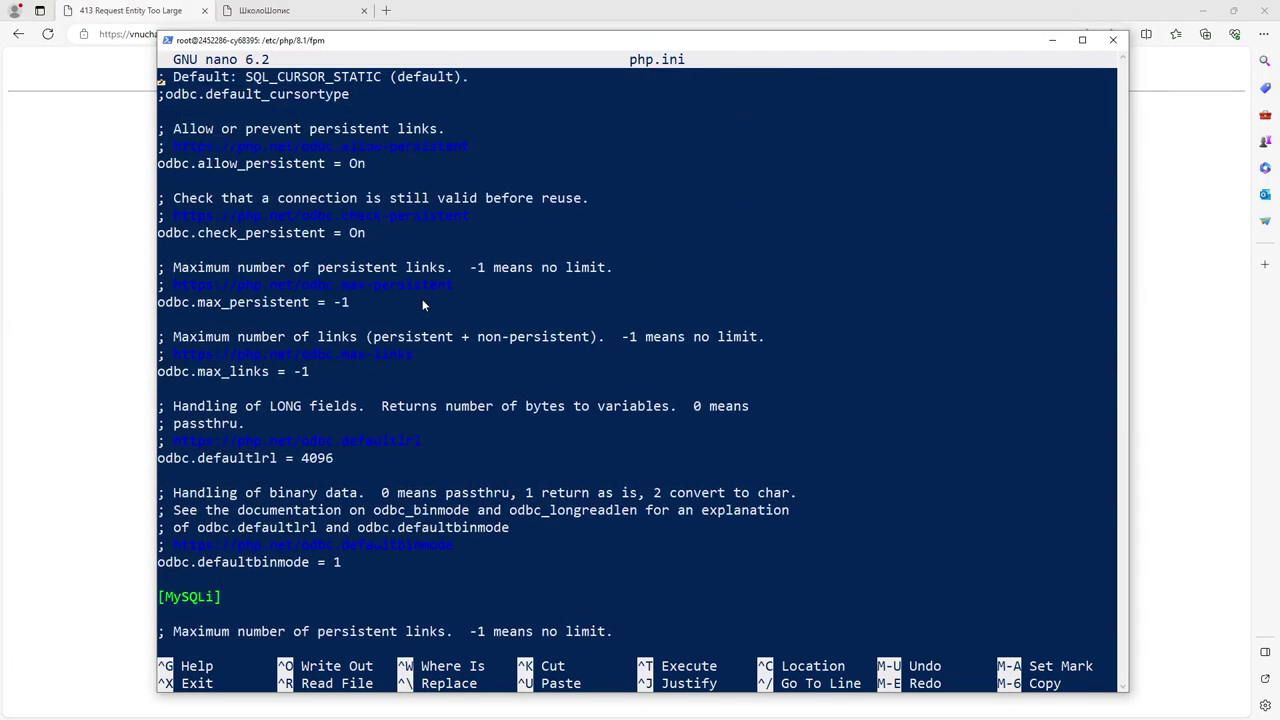
pyautogui.press('Up')
pyautogui.press('Up')
pyautogui.press('Up')
pyautogui.press('Up')
pyautogui.press('Up')
pyautogui.press('Up')
pyautogui.press('Up')
pyautogui.press('Up')
pyautogui.press('Up')
pyautogui.press('Up')
pyautogui.press('Up')
pyautogui.press('Up')
pyautogui.press('Up')
pyautogui.press('Up')
pyautogui.press('Up')
pyautogui.press('Up')
pyautogui.press('Up')
pyautogui.press('Up')
pyautogui.press('Up')
pyautogui.press('Up')
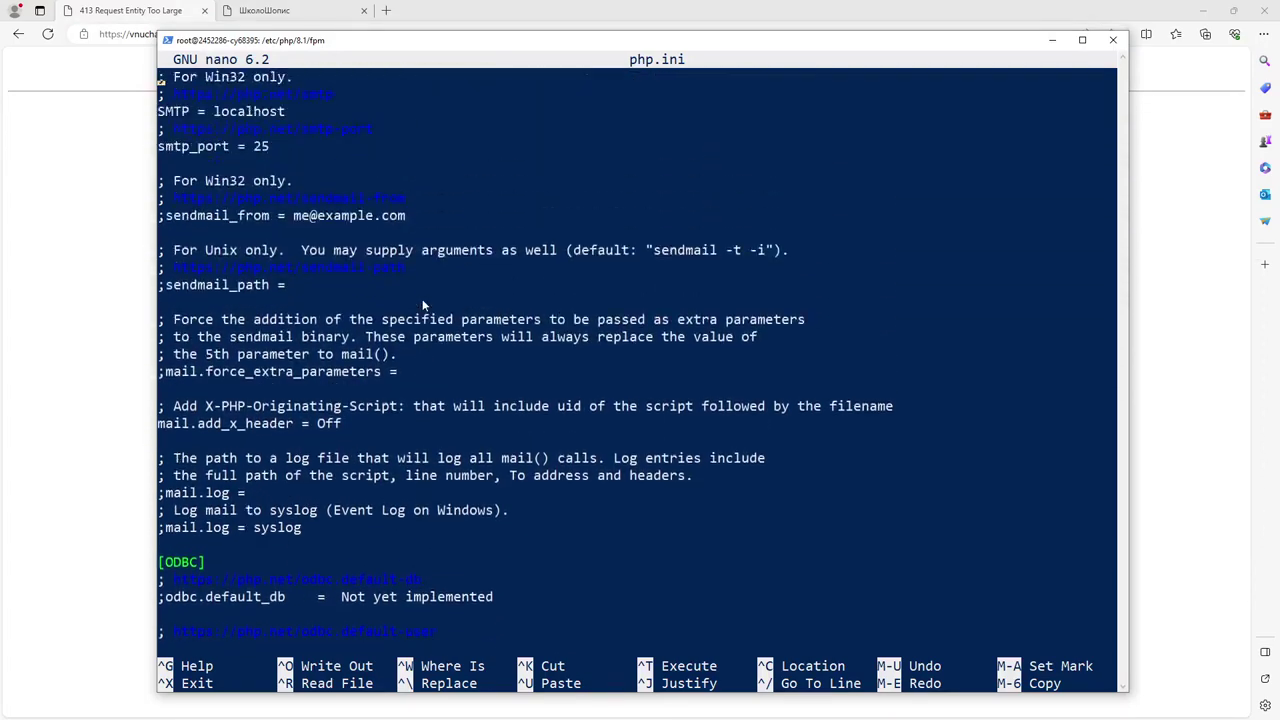
pyautogui.press('Up')
pyautogui.press('Up')
pyautogui.press('Up')
pyautogui.press('Up')
pyautogui.press('Up')
pyautogui.press('Up')
pyautogui.press('Up')
pyautogui.press('Up')
pyautogui.press('Up')
pyautogui.press('Up')
pyautogui.press('Up')
pyautogui.press('Up')
pyautogui.press('Up')
pyautogui.press('Up')
pyautogui.press('Up')
pyautogui.press('Up')
pyautogui.press('Up')
pyautogui.press('Up')
pyautogui.press('Up')
pyautogui.press('Up')
pyautogui.press('Up')
pyautogui.press('Up')
pyautogui.press('Up')
pyautogui.press('Up')
pyautogui.press('Up')
pyautogui.press('Up')
pyautogui.press('Up')
pyautogui.press('Up')
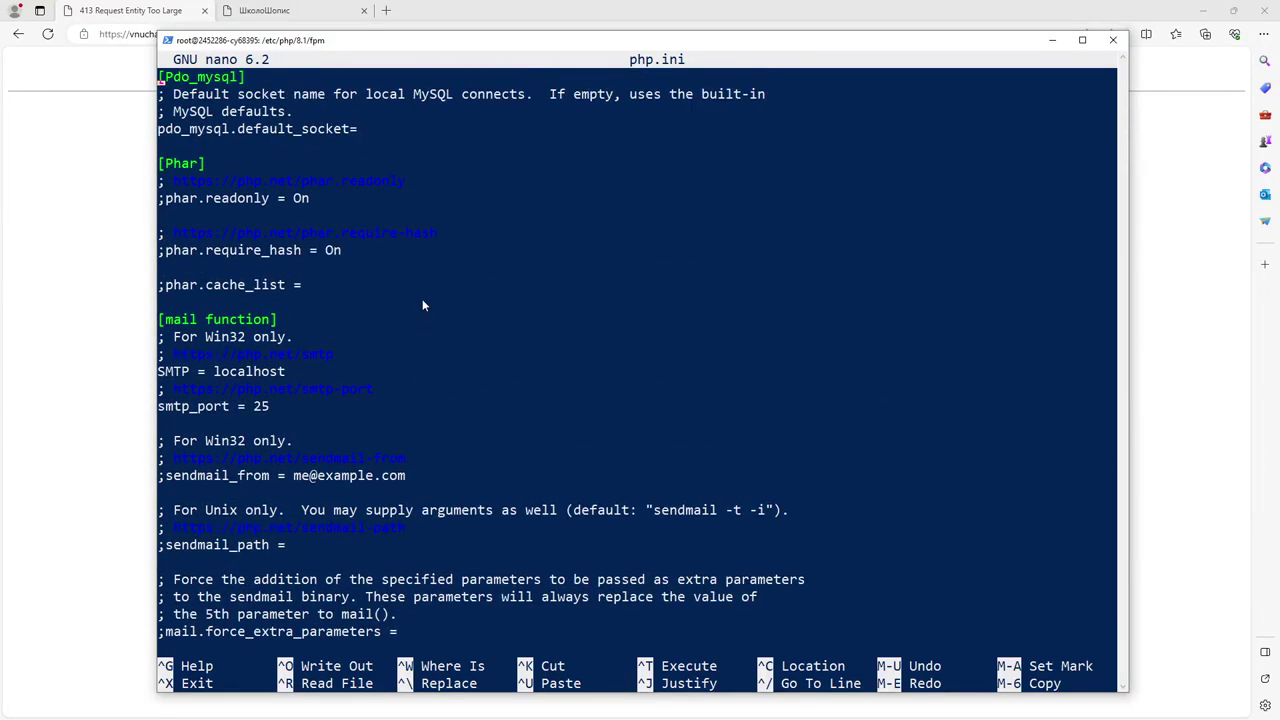
pyautogui.press('Up')
pyautogui.press('Up')
pyautogui.press('Up')
pyautogui.press('Up')
pyautogui.press('Up')
pyautogui.press('Up')
pyautogui.press('Up')
pyautogui.press('Up')
pyautogui.press('Up')
pyautogui.press('Up')
pyautogui.press('Up')
pyautogui.press('Up')
pyautogui.press('Up')
pyautogui.press('Up')
pyautogui.press('Up')
pyautogui.press('Up')
pyautogui.press('Up')
pyautogui.press('Up')
pyautogui.press('Up')
pyautogui.press('Up')
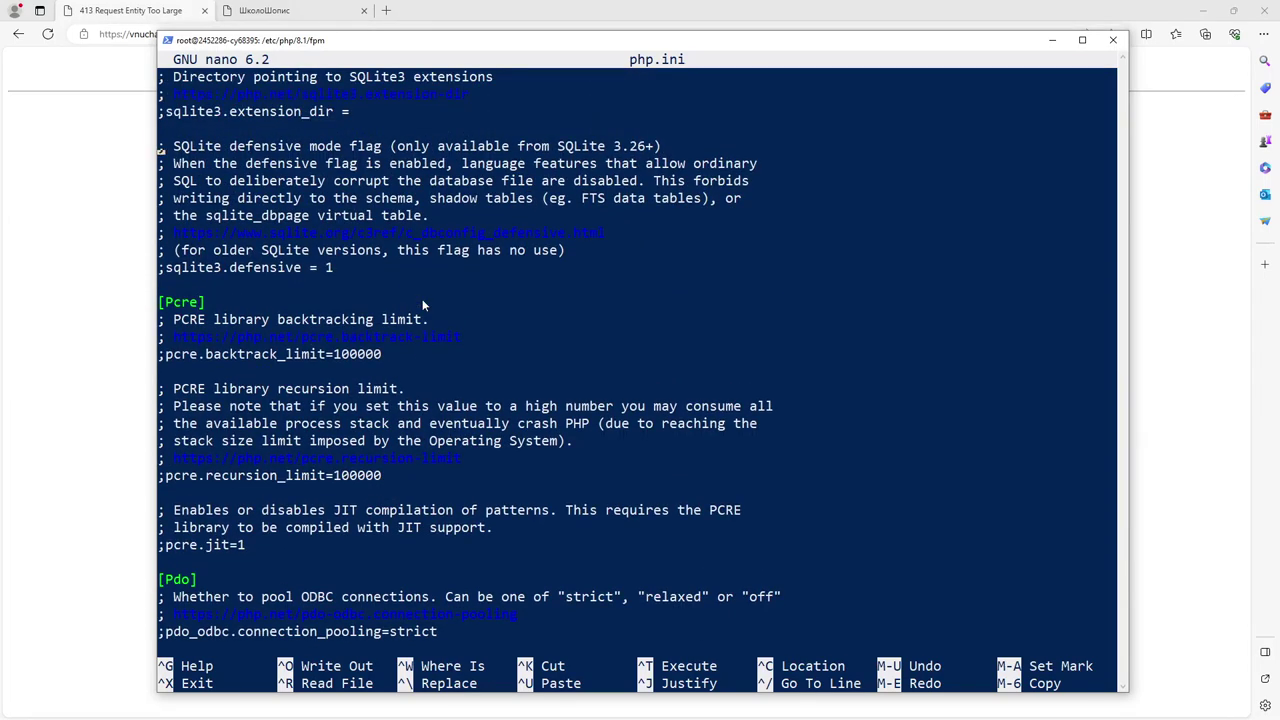
pyautogui.press('Up')
pyautogui.press('Up')
pyautogui.press('Up')
pyautogui.press('Up')
pyautogui.press('Up')
pyautogui.press('Up')
pyautogui.press('Up')
pyautogui.press('Up')
pyautogui.press('Up')
pyautogui.press('Up')
pyautogui.press('Up')
pyautogui.press('Up')
pyautogui.press('Up')
pyautogui.press('Up')
pyautogui.press('Up')
pyautogui.press('Up')
pyautogui.press('Up')
pyautogui.press('Up')
pyautogui.press('Up')
pyautogui.press('Up')
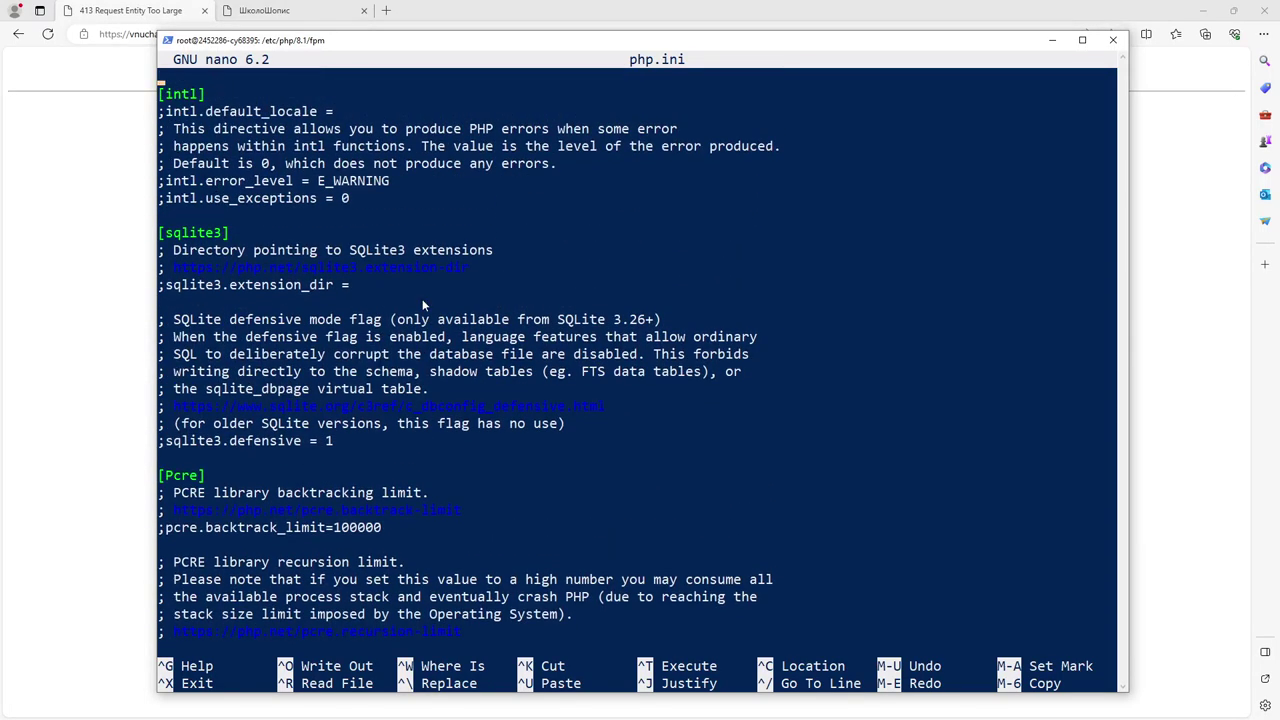
pyautogui.press('Up')
pyautogui.press('Up')
pyautogui.press('Up')
pyautogui.press('Up')
pyautogui.press('Up')
pyautogui.press('Up')
pyautogui.press('Up')
pyautogui.press('Up')
pyautogui.press('Up')
pyautogui.press('Up')
pyautogui.press('Up')
pyautogui.press('Up')
pyautogui.press('Up')
pyautogui.press('Up')
pyautogui.press('Up')
pyautogui.press('Up')
pyautogui.press('Up')
pyautogui.press('Up')
pyautogui.press('Up')
pyautogui.press('Up')
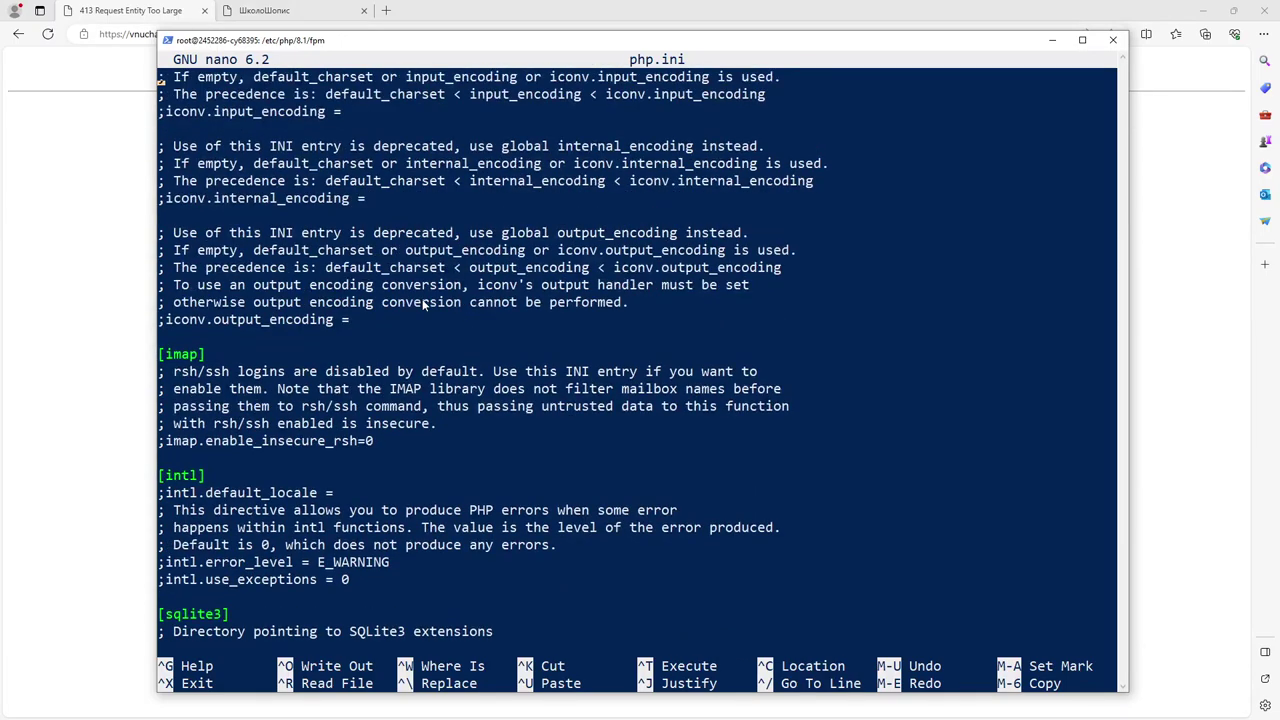
pyautogui.press('Up')
pyautogui.press('Up')
pyautogui.press('Up')
pyautogui.press('Up')
pyautogui.press('Up')
pyautogui.press('Up')
pyautogui.press('Up')
pyautogui.press('Up')
pyautogui.press('Up')
pyautogui.press('Up')
pyautogui.press('Up')
pyautogui.press('Up')
pyautogui.press('Up')
pyautogui.press('Up')
pyautogui.press('Up')
pyautogui.press('Up')
pyautogui.press('Up')
pyautogui.press('Up')
pyautogui.press('Up')
pyautogui.press('Up')
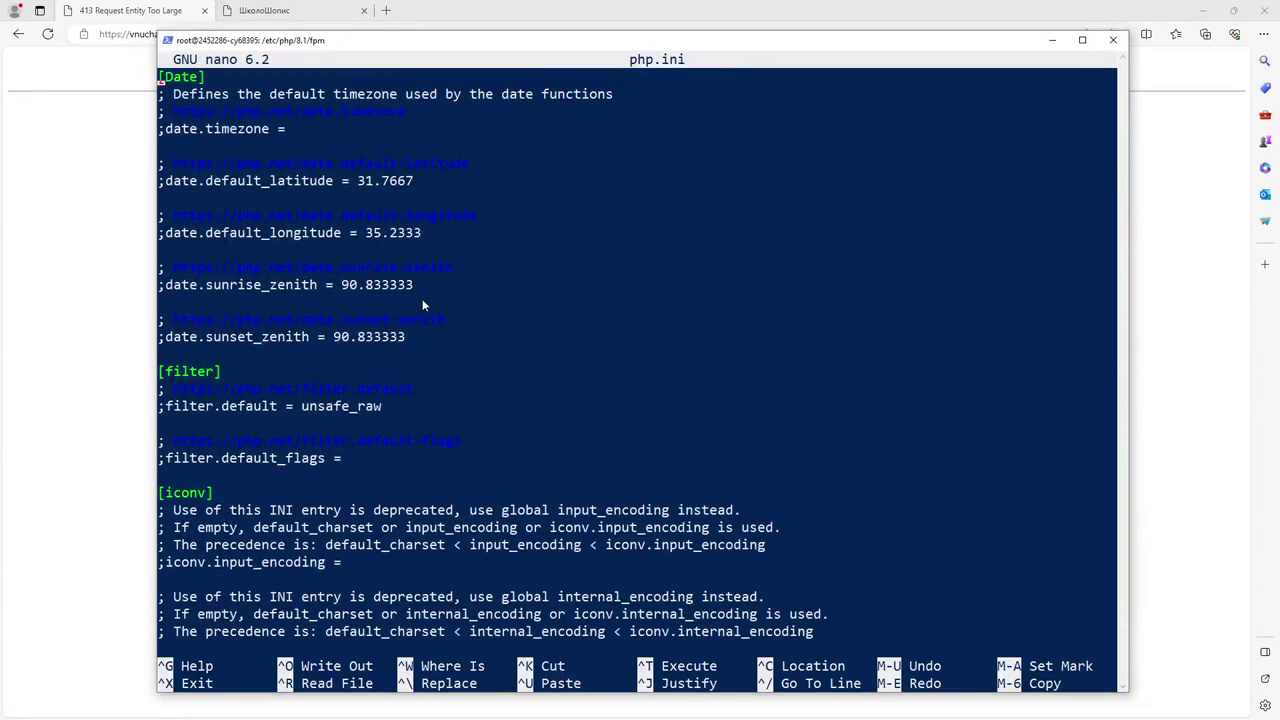
pyautogui.press('Up')
pyautogui.press('Up')
pyautogui.press('Up')
pyautogui.press('Up')
pyautogui.press('Up')
pyautogui.press('Up')
pyautogui.press('Up')
pyautogui.press('Up')
pyautogui.press('Up')
pyautogui.press('Up')
pyautogui.press('Up')
pyautogui.press('Up')
pyautogui.press('Up')
pyautogui.press('Up')
pyautogui.press('Up')
pyautogui.press('Up')
pyautogui.press('Up')
pyautogui.press('Up')
pyautogui.press('Up')
pyautogui.press('Up')
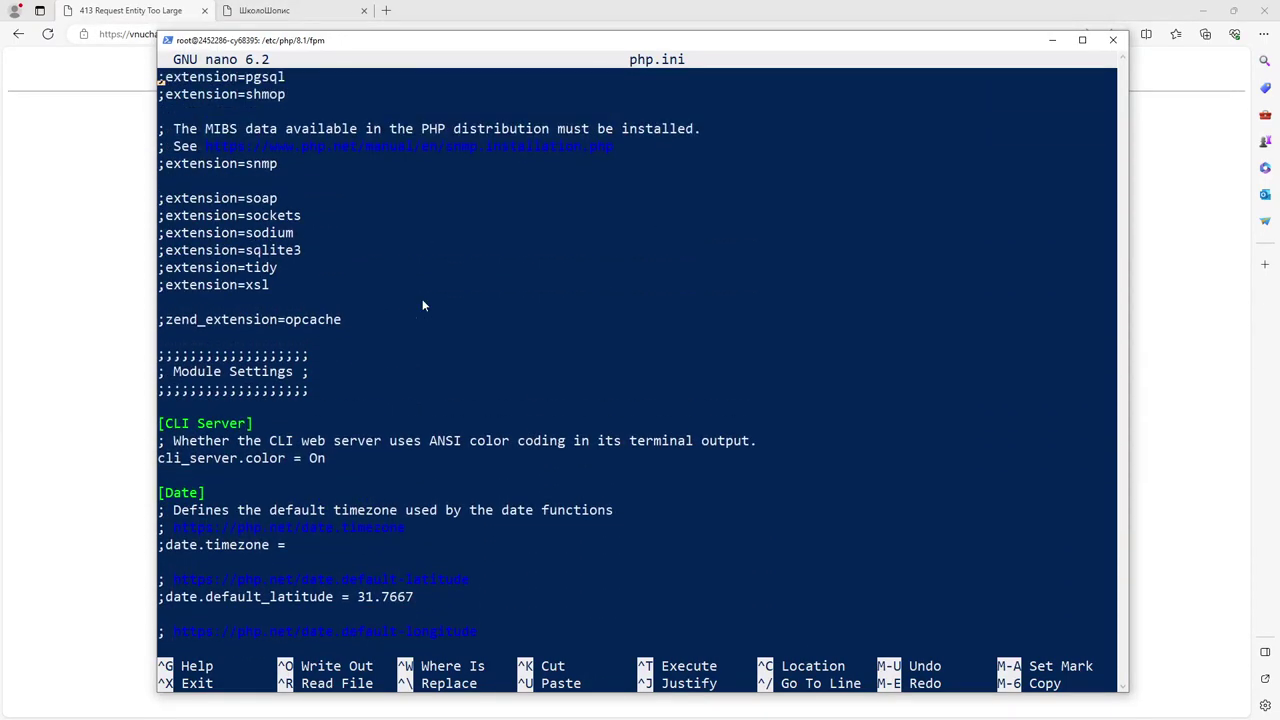
pyautogui.press('Up')
pyautogui.press('Up')
pyautogui.press('Up')
pyautogui.press('Up')
pyautogui.press('Up')
pyautogui.press('Up')
pyautogui.press('Up')
pyautogui.press('Up')
pyautogui.press('Up')
pyautogui.press('Up')
pyautogui.press('Up')
pyautogui.press('Up')
pyautogui.press('Up')
pyautogui.press('Up')
pyautogui.press('Up')
pyautogui.press('Up')
pyautogui.press('Up')
pyautogui.press('Up')
pyautogui.press('Up')
pyautogui.press('Up')
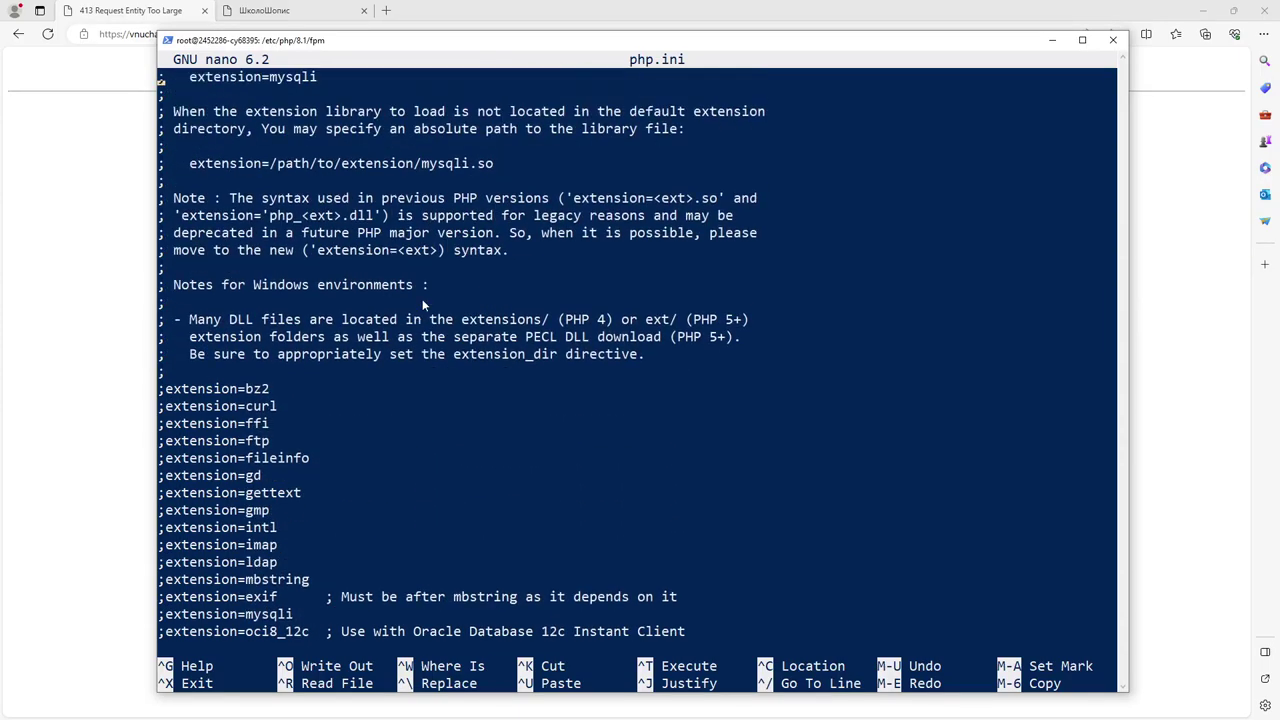
pyautogui.press('Up')
pyautogui.press('Up')
pyautogui.press('Up')
pyautogui.press('Up')
pyautogui.press('Up')
pyautogui.press('Up')
pyautogui.press('Up')
pyautogui.press('Up')
pyautogui.press('Up')
pyautogui.press('Up')
pyautogui.press('Up')
pyautogui.press('Up')
pyautogui.press('Up')
pyautogui.press('Up')
pyautogui.press('Up')
pyautogui.press('Up')
pyautogui.press('Up')
pyautogui.press('Up')
pyautogui.press('Up')
pyautogui.press('Up')
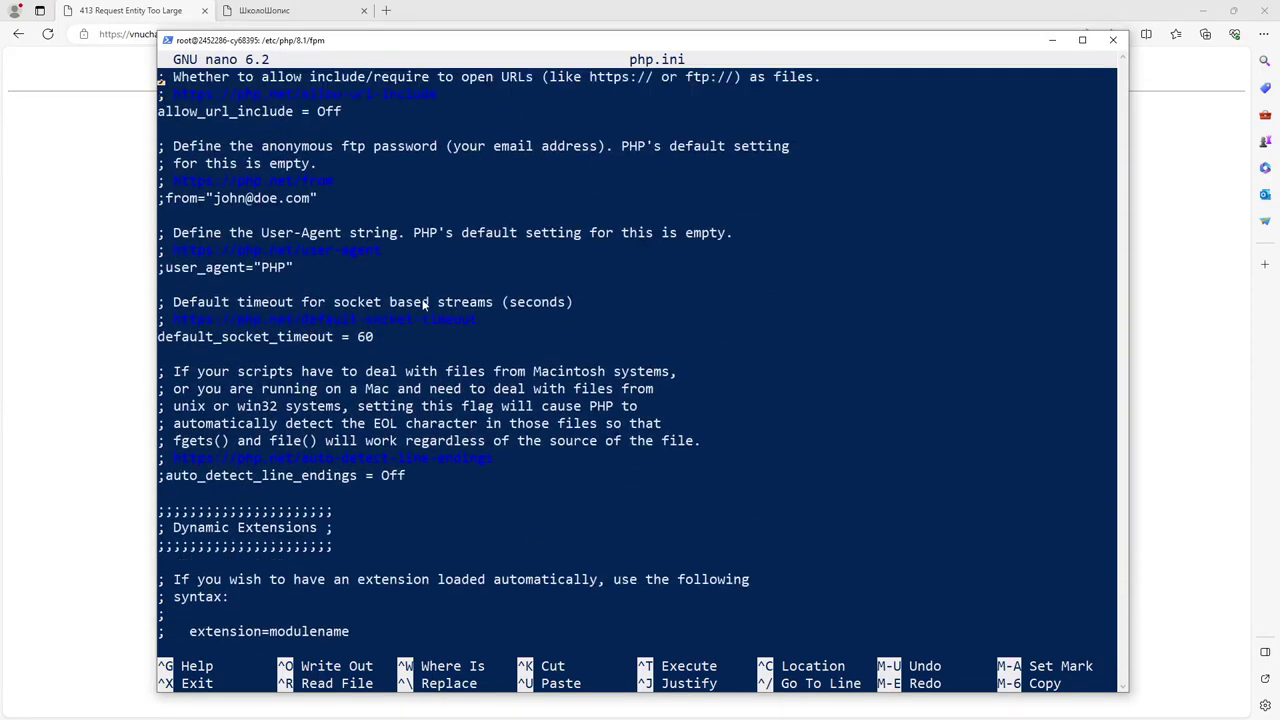
pyautogui.press('Up')
pyautogui.press('Up')
pyautogui.press('Up')
pyautogui.press('Up')
pyautogui.press('Up')
pyautogui.press('Up')
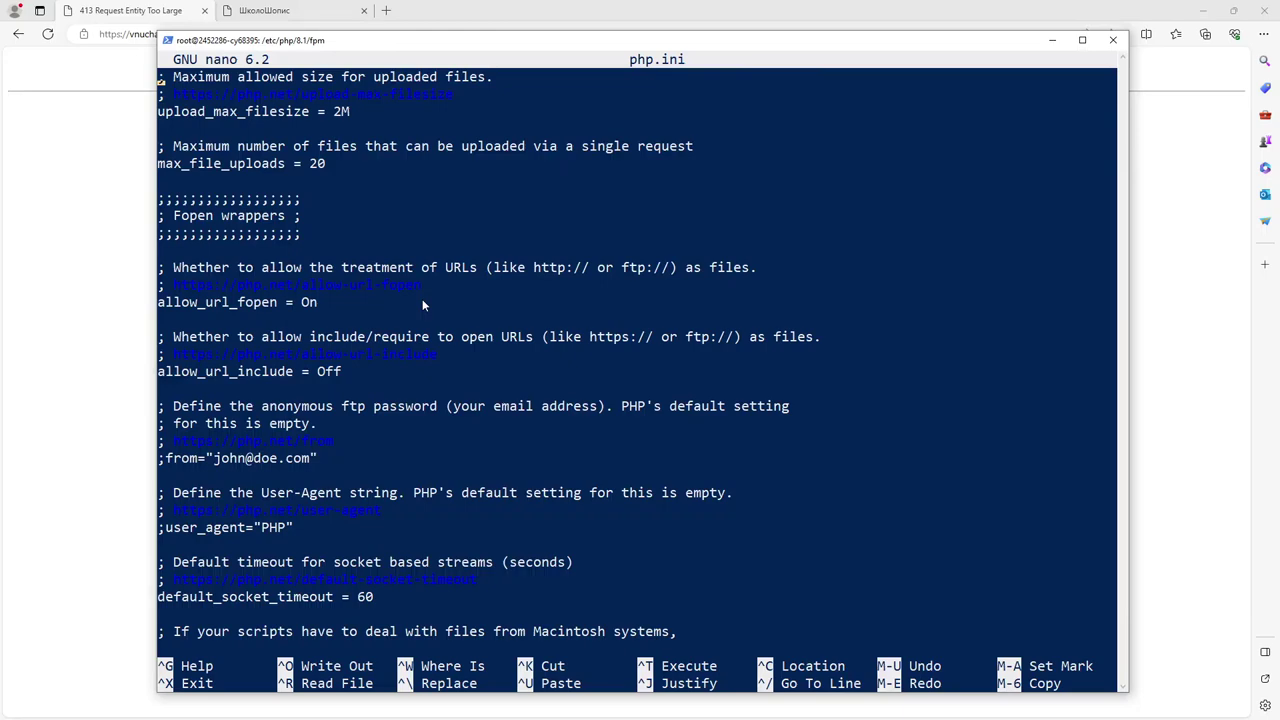
# Change upload_max_filesize from 2M to 100M
pyautogui.press('Up')
pyautogui.press('Up')
pyautogui.press('Up')
pyautogui.press('Up')
pyautogui.press('Up')
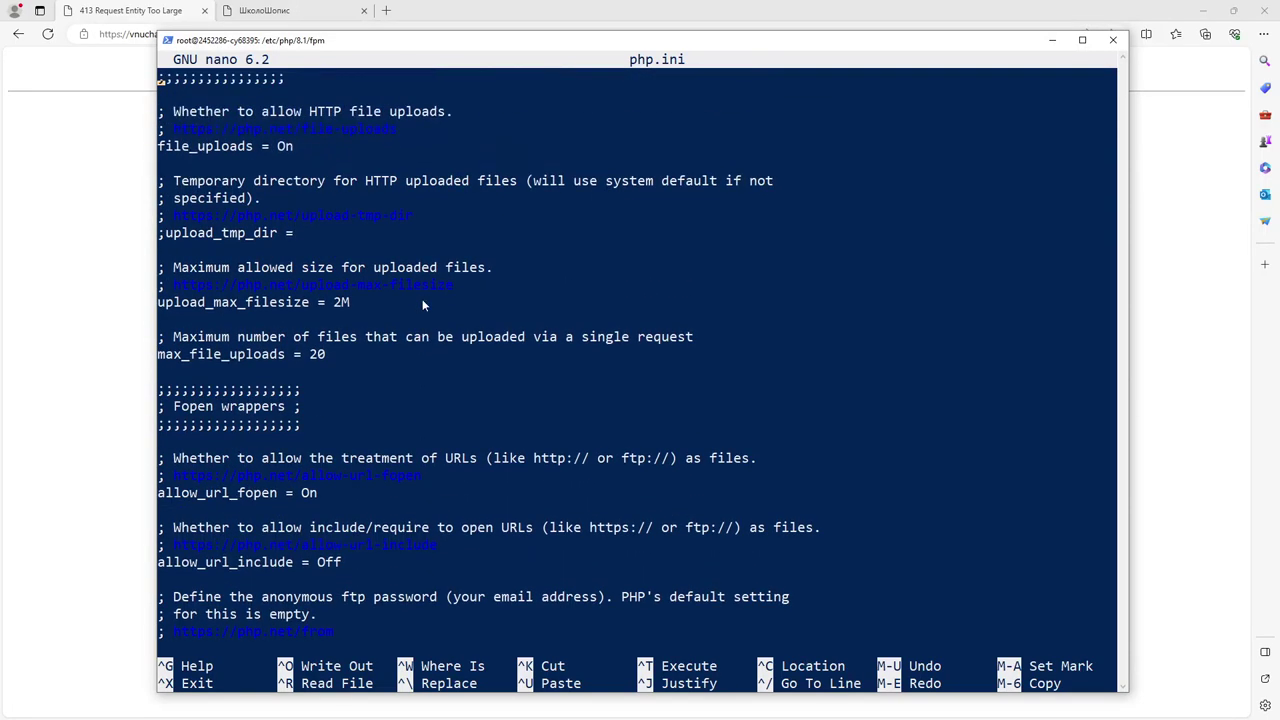
pyautogui.press('Down')
pyautogui.press('Down')
pyautogui.press('Down')
pyautogui.press('Down')
pyautogui.press('Down')
pyautogui.press('Down')
pyautogui.press('Down')
pyautogui.press('Down')
pyautogui.press('Down')
pyautogui.press('Down')
pyautogui.press('Down')
pyautogui.press('Down')
pyautogui.press('Down')
pyautogui.press('Down')
pyautogui.press('Down')
pyautogui.press('Down')
pyautogui.press('Down')
pyautogui.press('Down')
pyautogui.press('Up')
pyautogui.press('Up')
pyautogui.press('Up')
pyautogui.press('Up')
pyautogui.press('Down')
pyautogui.press('Right')
pyautogui.press('Right')
pyautogui.press('Right')
pyautogui.press('Right')
pyautogui.press('Right')
pyautogui.press('Right')
pyautogui.press('Right')
pyautogui.press('Right')
pyautogui.press('Right')
pyautogui.press('Right')
pyautogui.press('Right')
pyautogui.press('Right')
pyautogui.press('Right')
pyautogui.press('Right')
pyautogui.press('Right')
pyautogui.press('Up')
pyautogui.press('Up')
pyautogui.press('Right')
pyautogui.press('BackSpace')
pyautogui.write('100')
pyautogui.press('Up')
pyautogui.press('Up')
pyautogui.press('Up')
pyautogui.press('Up')
pyautogui.press('Up')
pyautogui.press('Up')
pyautogui.press('Up')
pyautogui.press('Up')
pyautogui.press('Up')
pyautogui.press('Up')
pyautogui.press('Up')
pyautogui.press('Up')
pyautogui.press('Up')
pyautogui.press('Up')
pyautogui.press('Up')
pyautogui.press('Up')
pyautogui.press('Up')
pyautogui.press('Up')
pyautogui.press('Up')
pyautogui.press('Up')
pyautogui.press('Up')
pyautogui.press('Up')
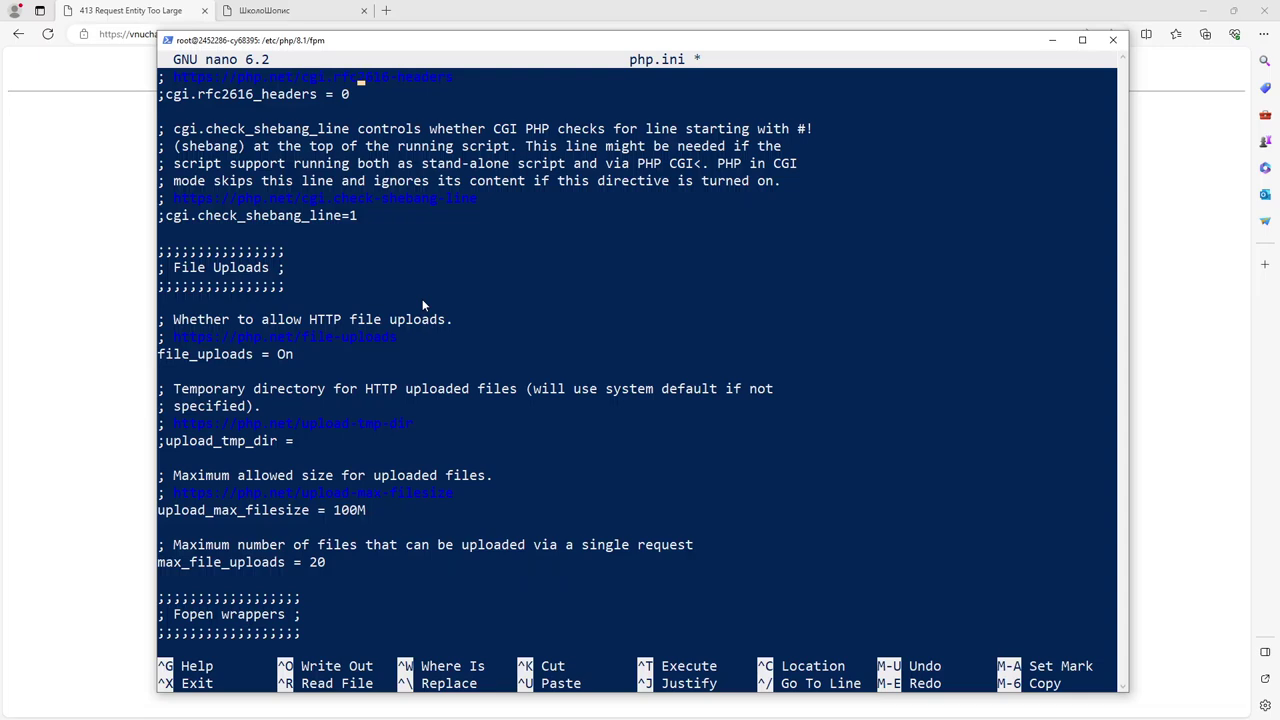
# Save php.ini and rerun 'service php8.1-fpm restart'
pyautogui.hotkey('ctrl', 'x')
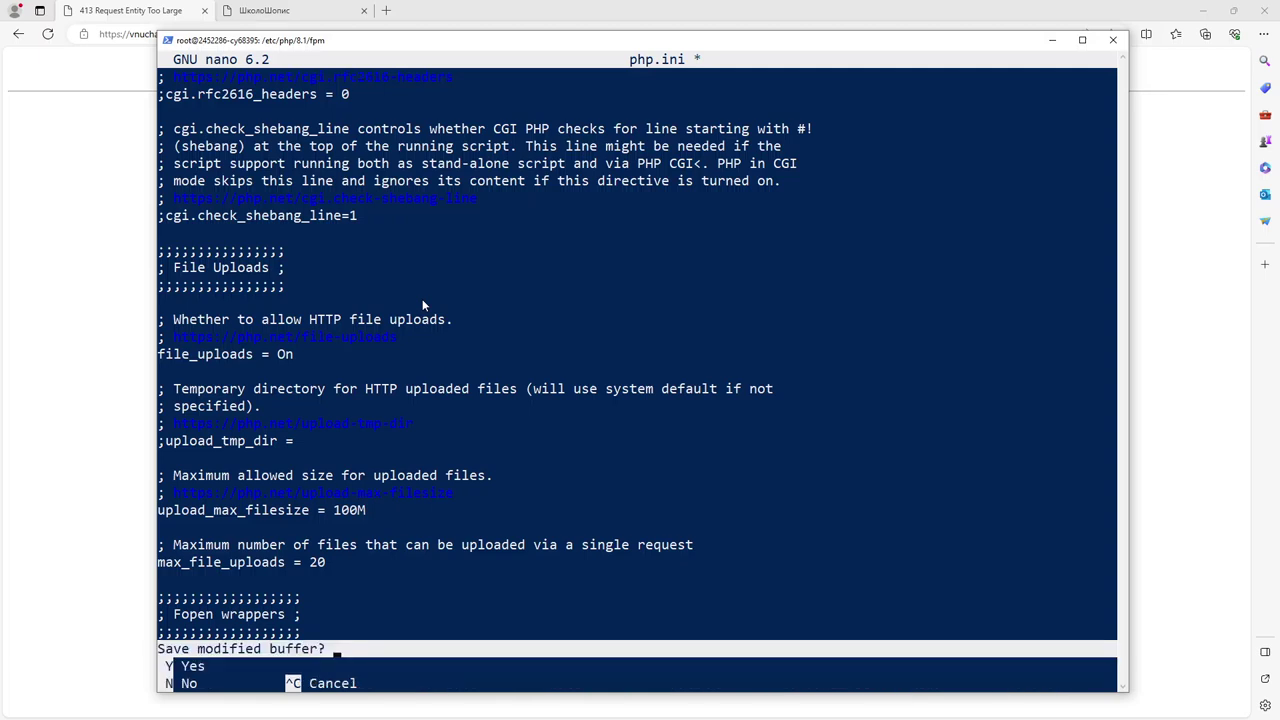
pyautogui.press('y')
pyautogui.press('Return')
pyautogui.press('Up')
pyautogui.press('Up')
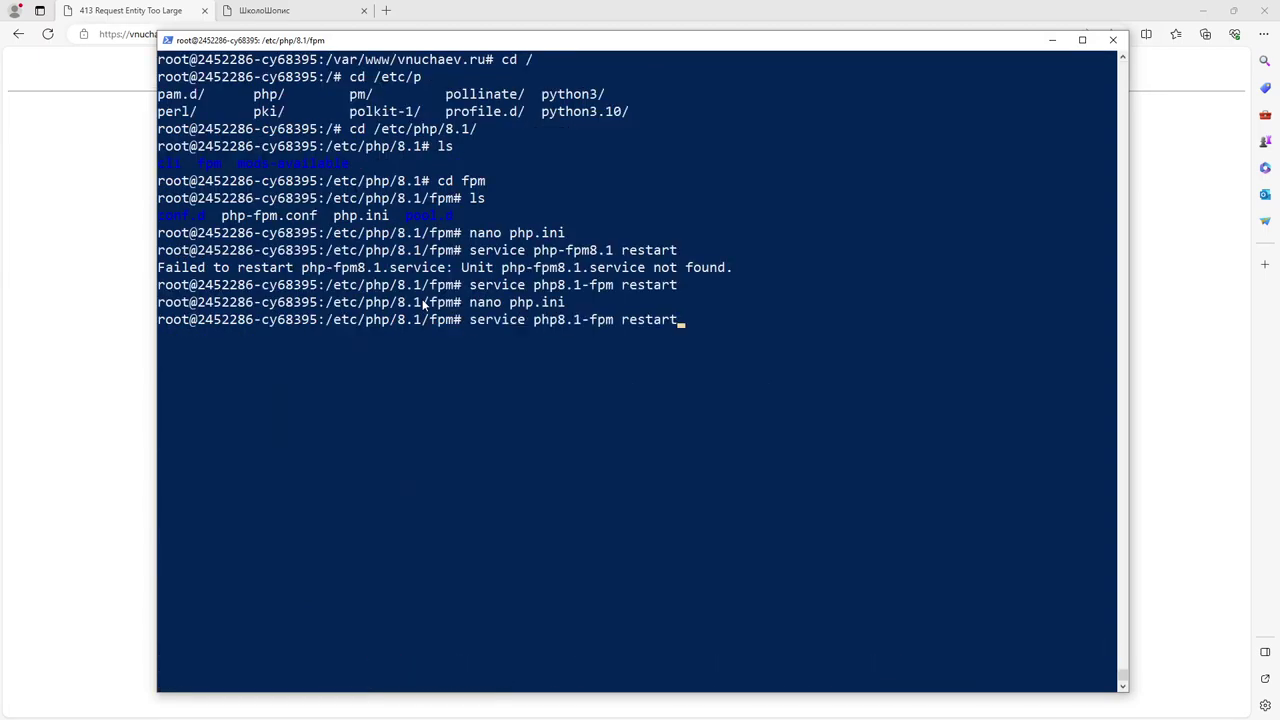
pyautogui.press('Return')
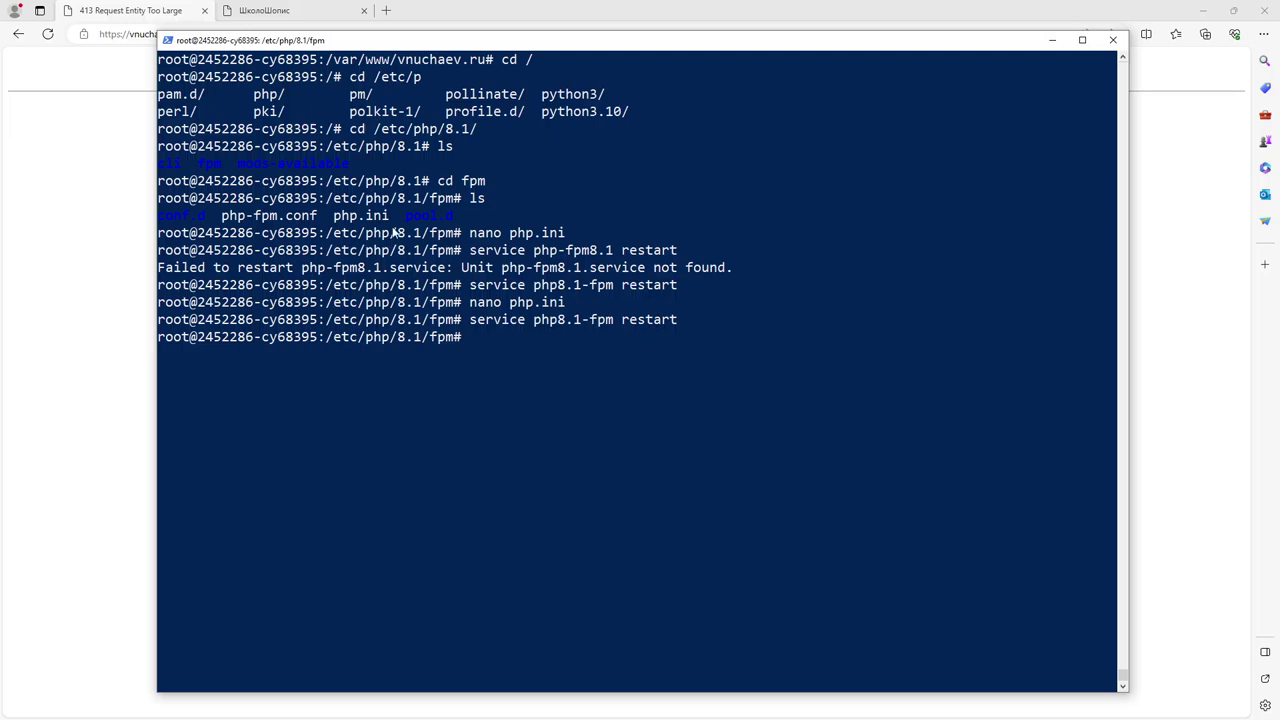
pyautogui.click(105, 157)
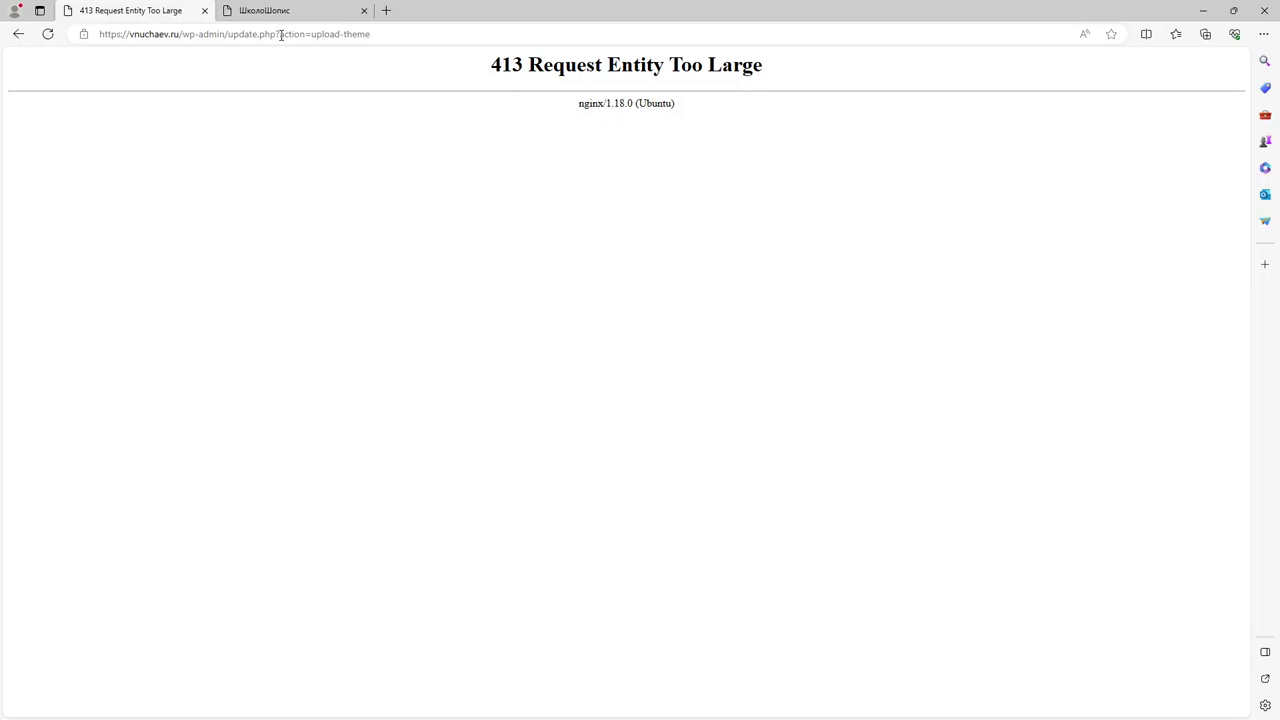
# Go back to Add Themes, open Upload Theme and pick the theme zip
pyautogui.click(18, 34)
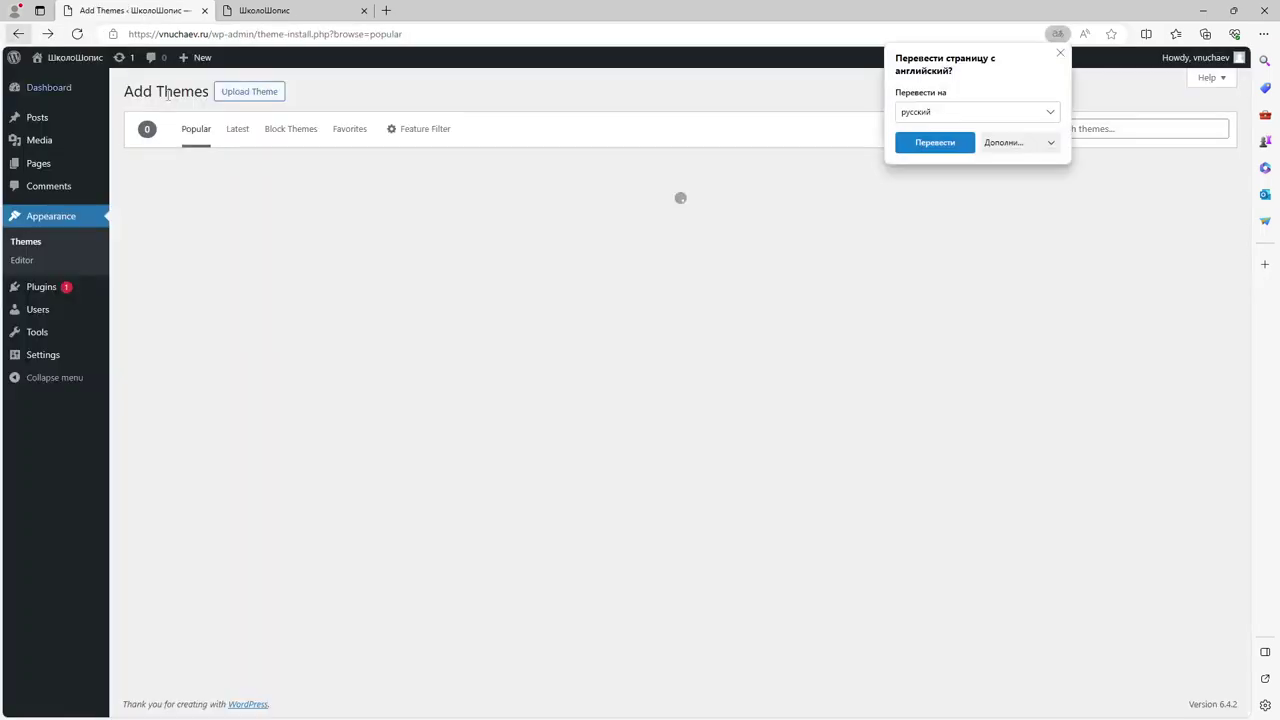
pyautogui.click(272, 95)
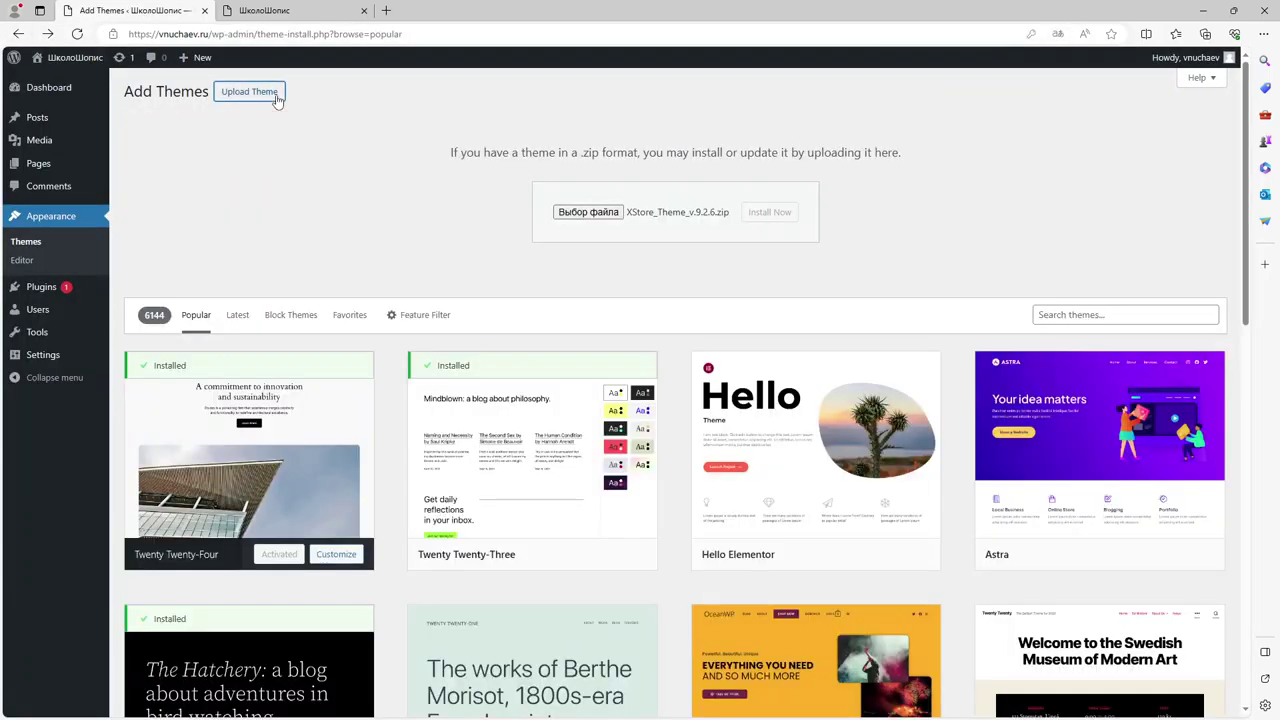
pyautogui.click(605, 211)
# View the page source and inspect the upload form in developer tools
pyautogui.rightClick(768, 213)
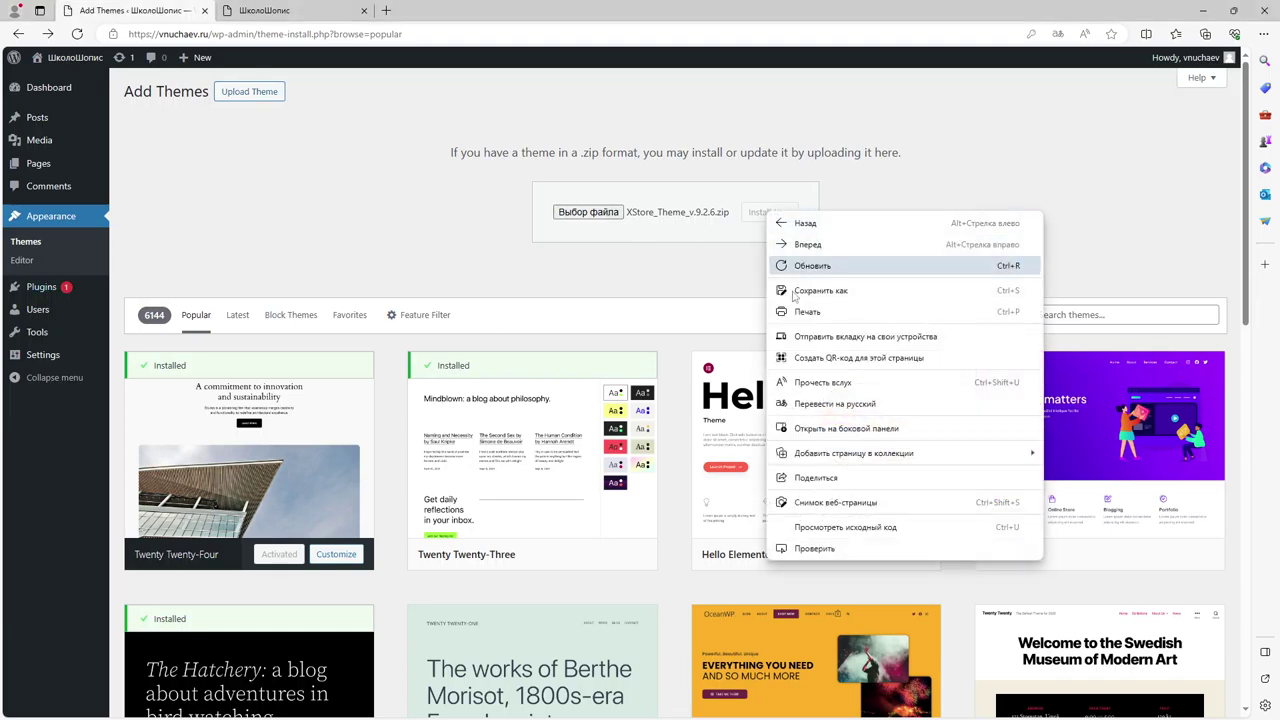
pyautogui.click(812, 527)
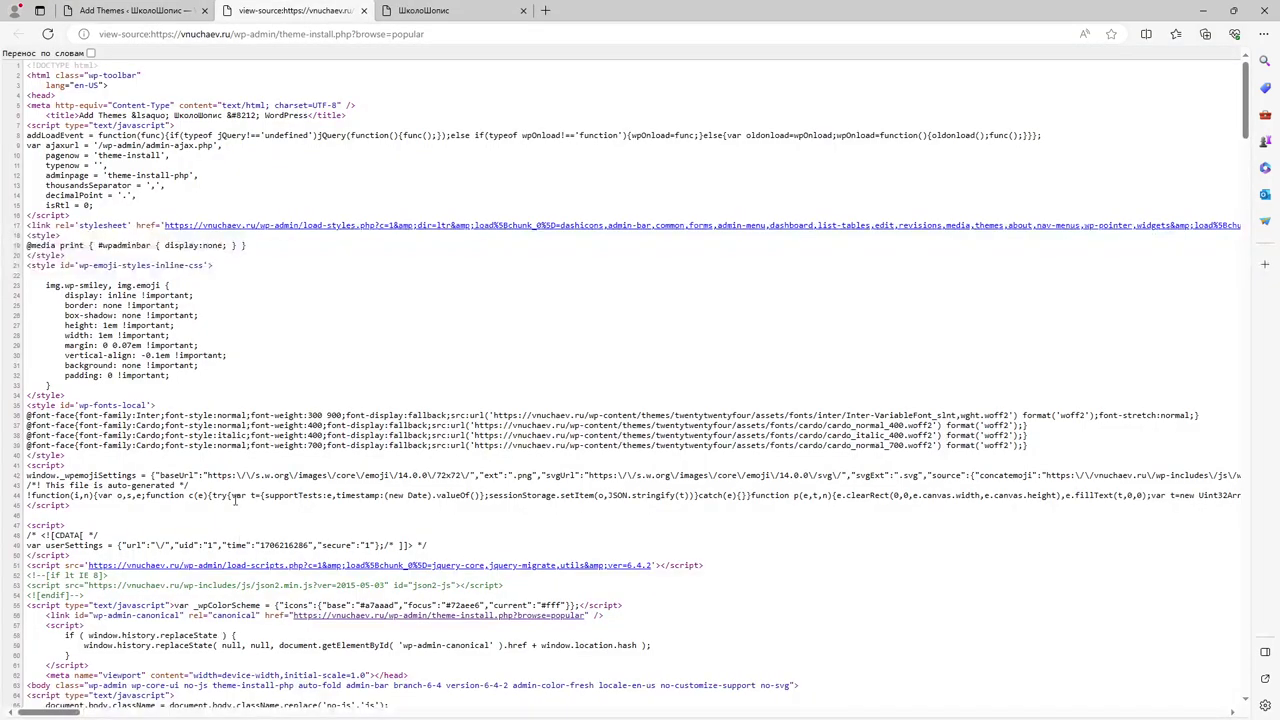
pyautogui.click(156, 10)
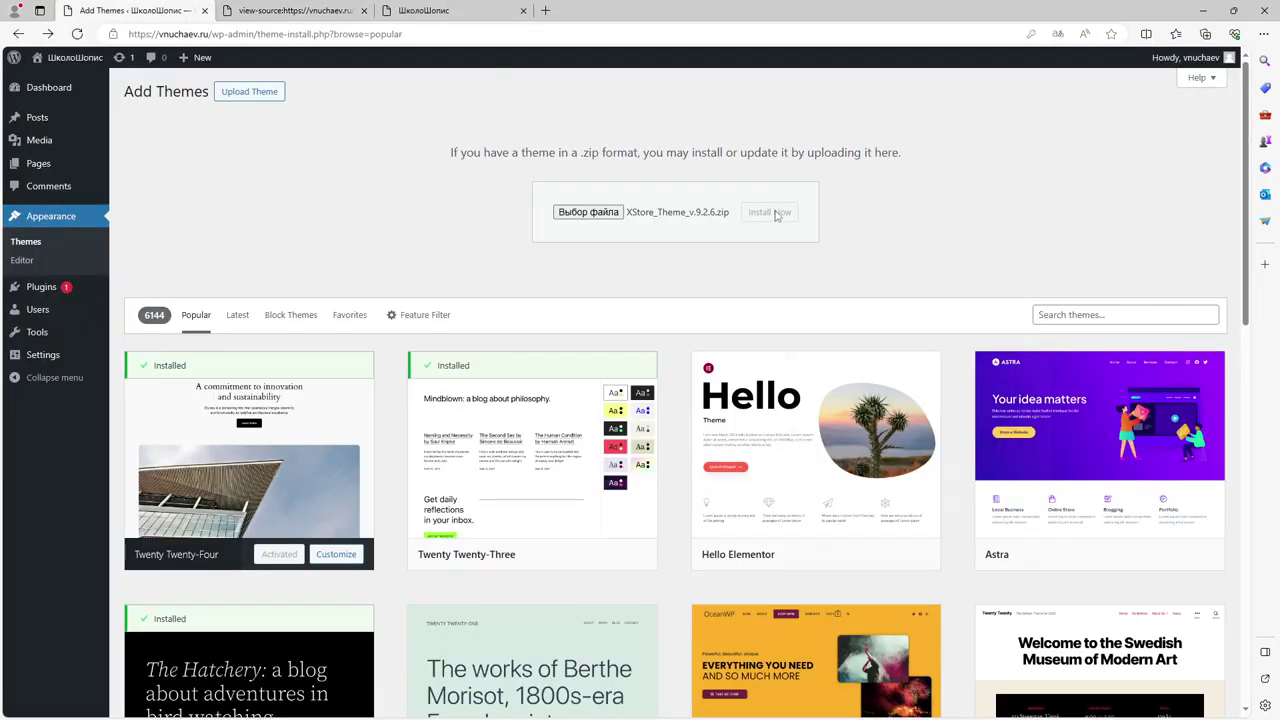
pyautogui.rightClick(780, 216)
pyautogui.click(830, 548)
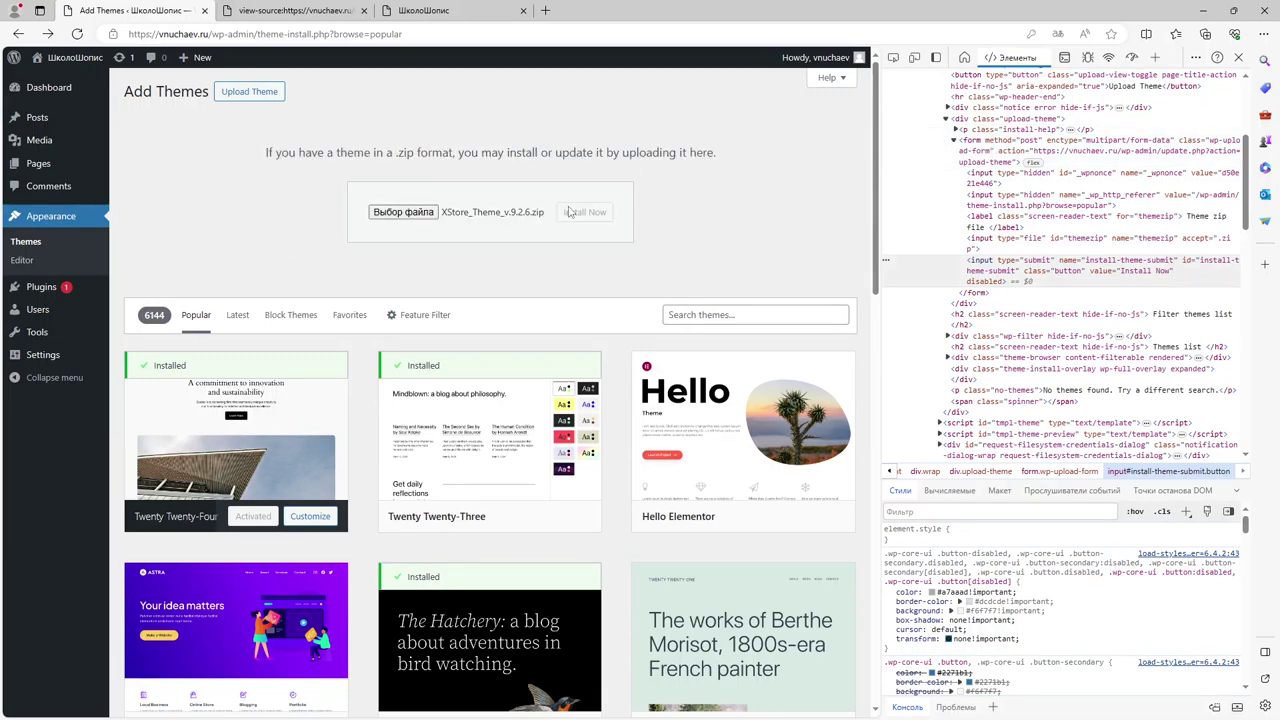
pyautogui.click(1239, 57)
# Reload Add Themes and choose XStore_Theme_v.9.2.6.zip in the upload form again
pyautogui.click(616, 213)
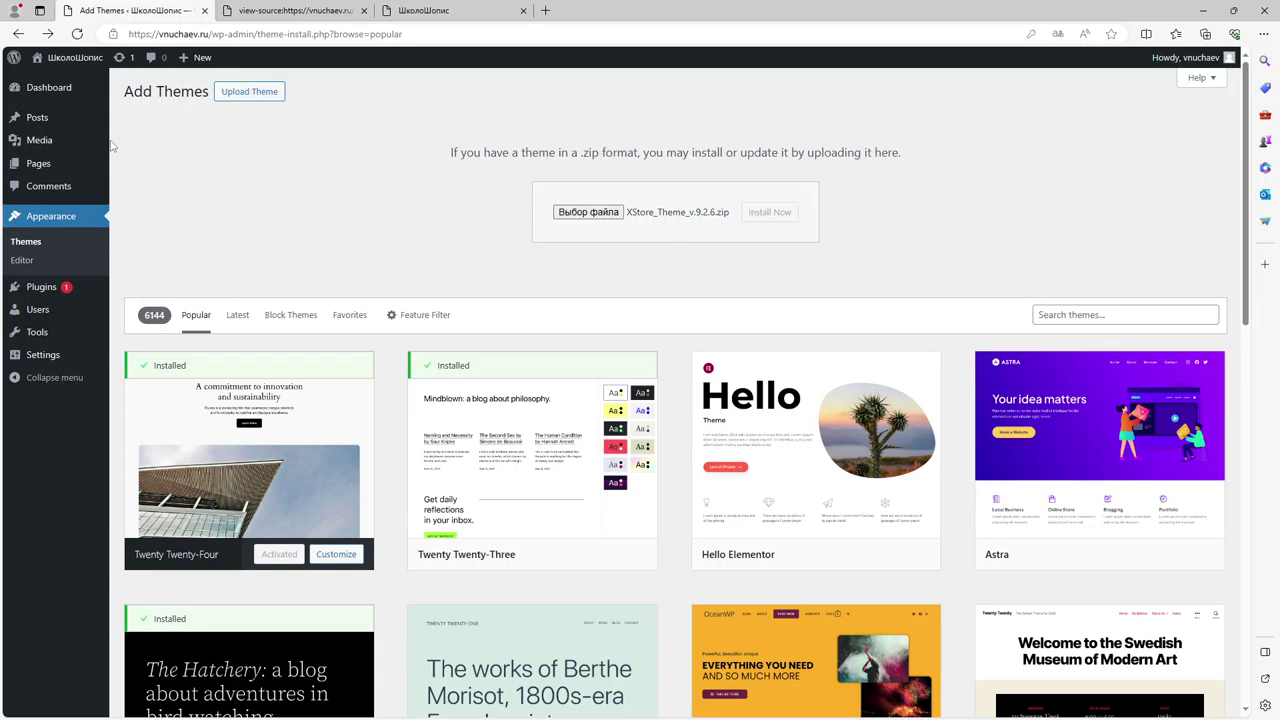
pyautogui.click(77, 34)
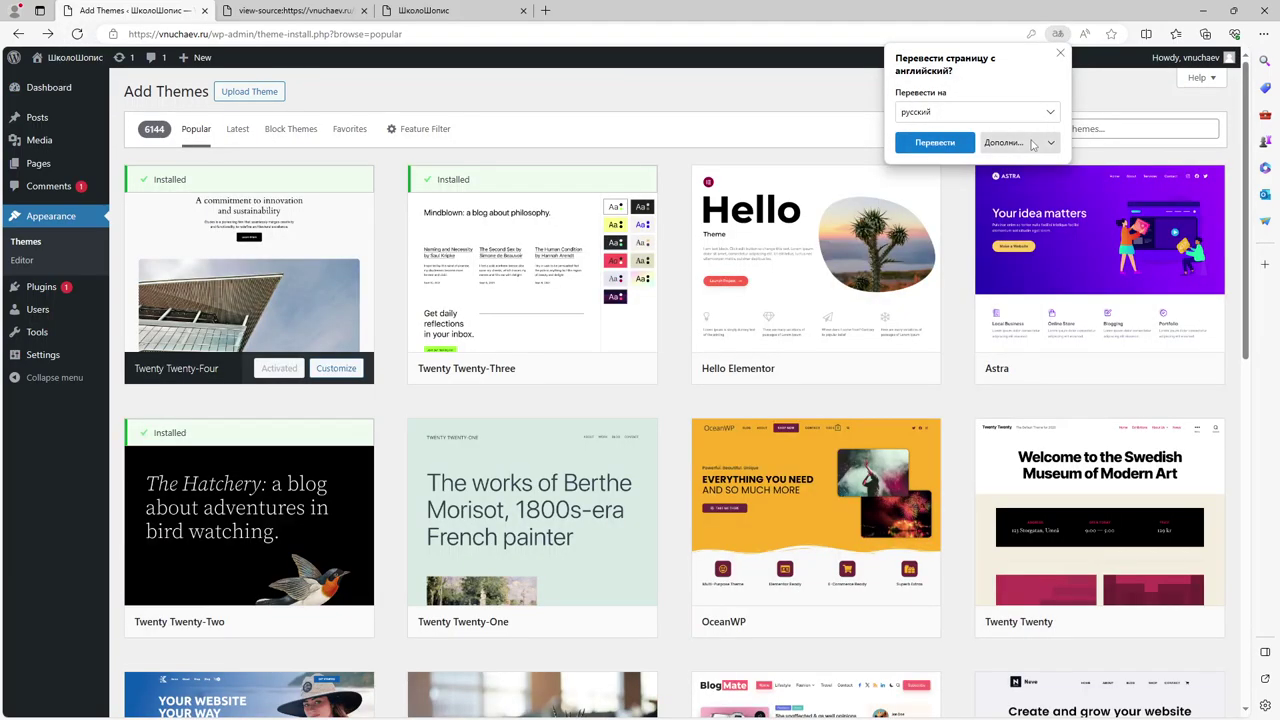
pyautogui.click(1060, 53)
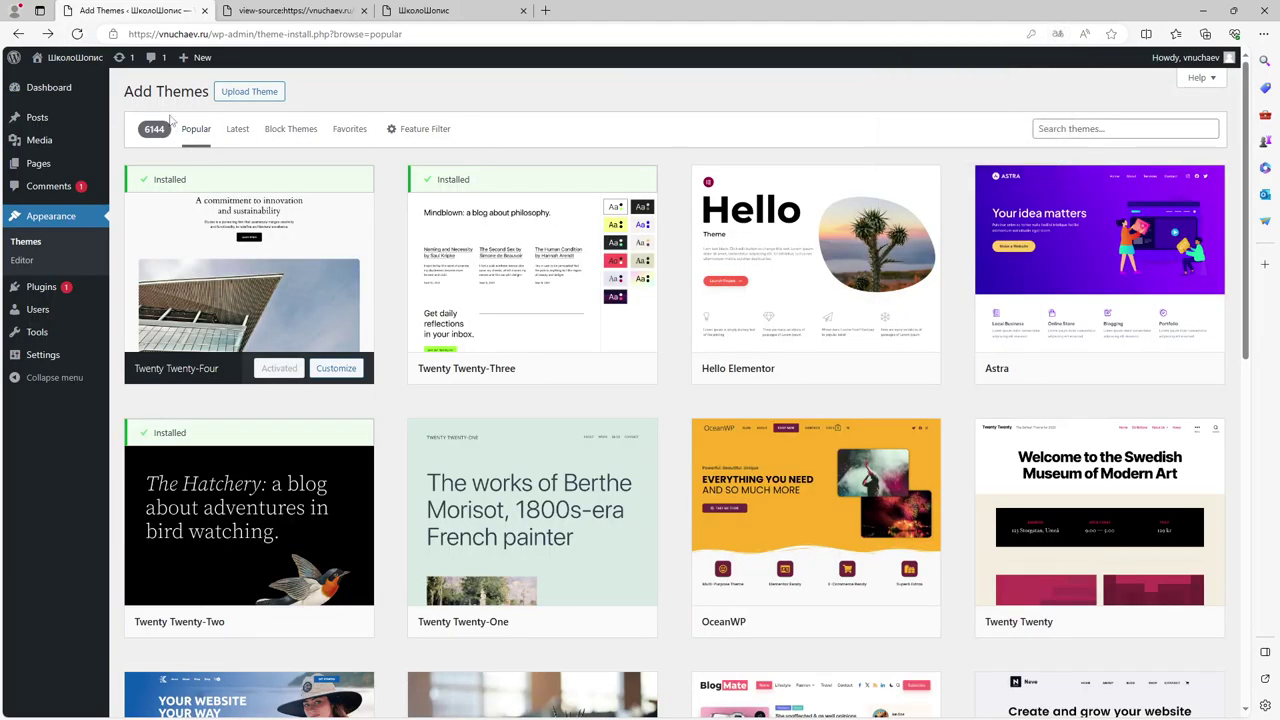
pyautogui.click(246, 94)
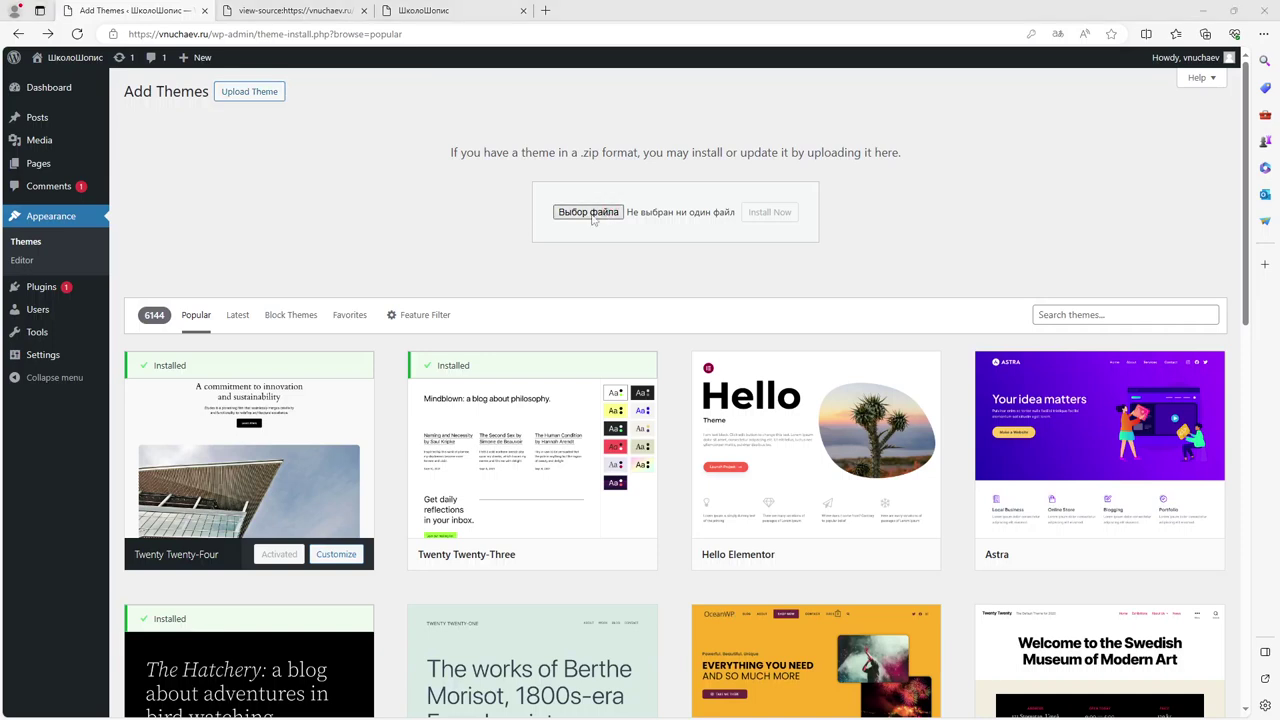
pyautogui.press('Return')
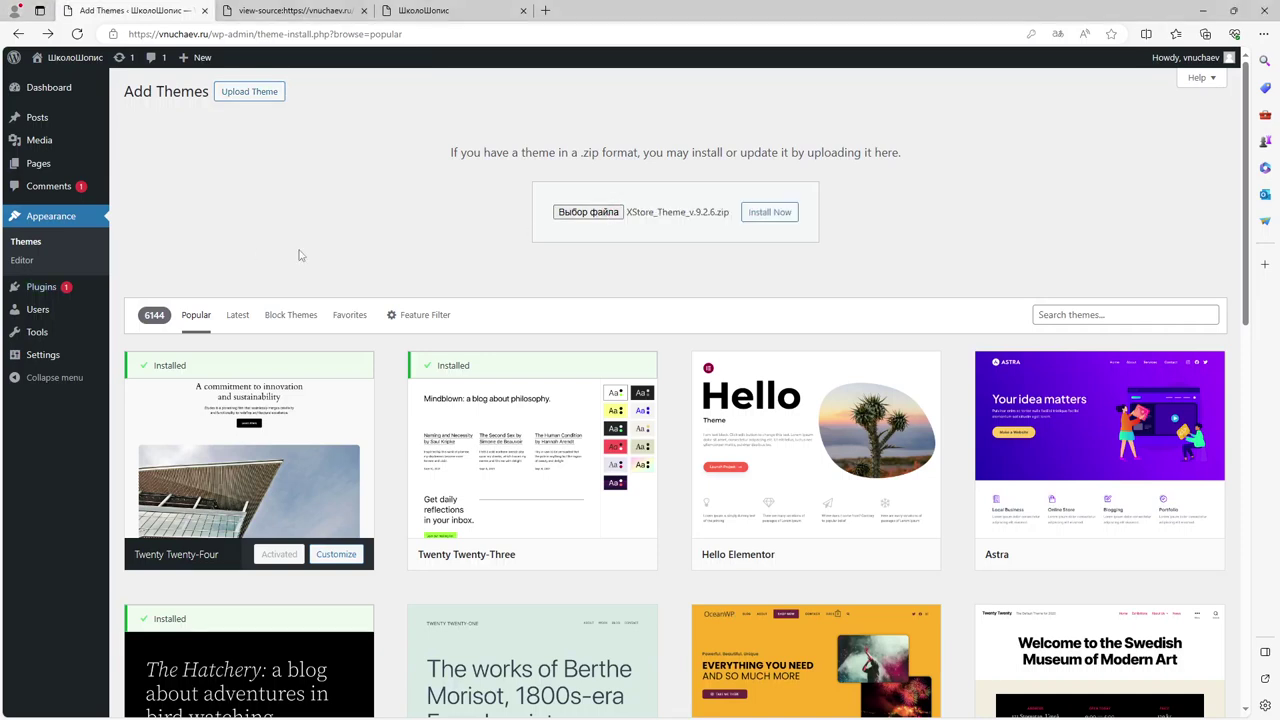
# Install XStore_Theme_v.9.2.6.zip, copy the resulting 413 error heading, and go to the page-source tab
pyautogui.click(765, 214)
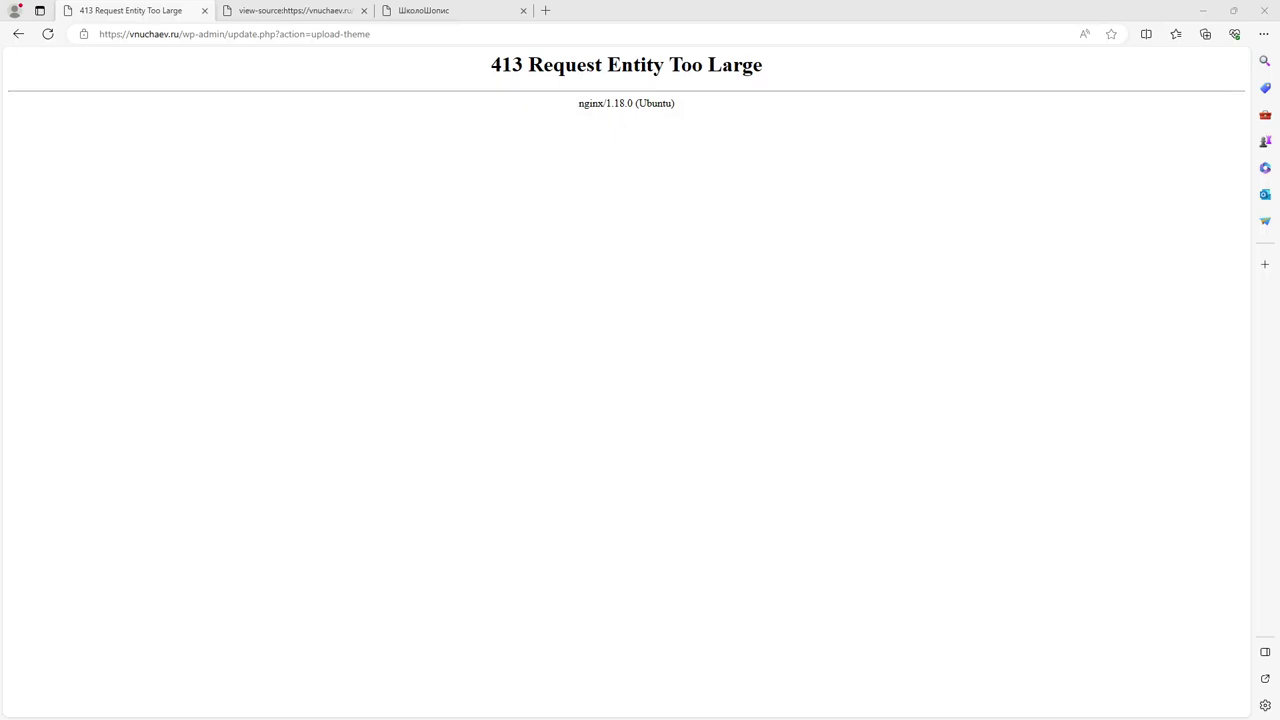
pyautogui.click(158, 292)
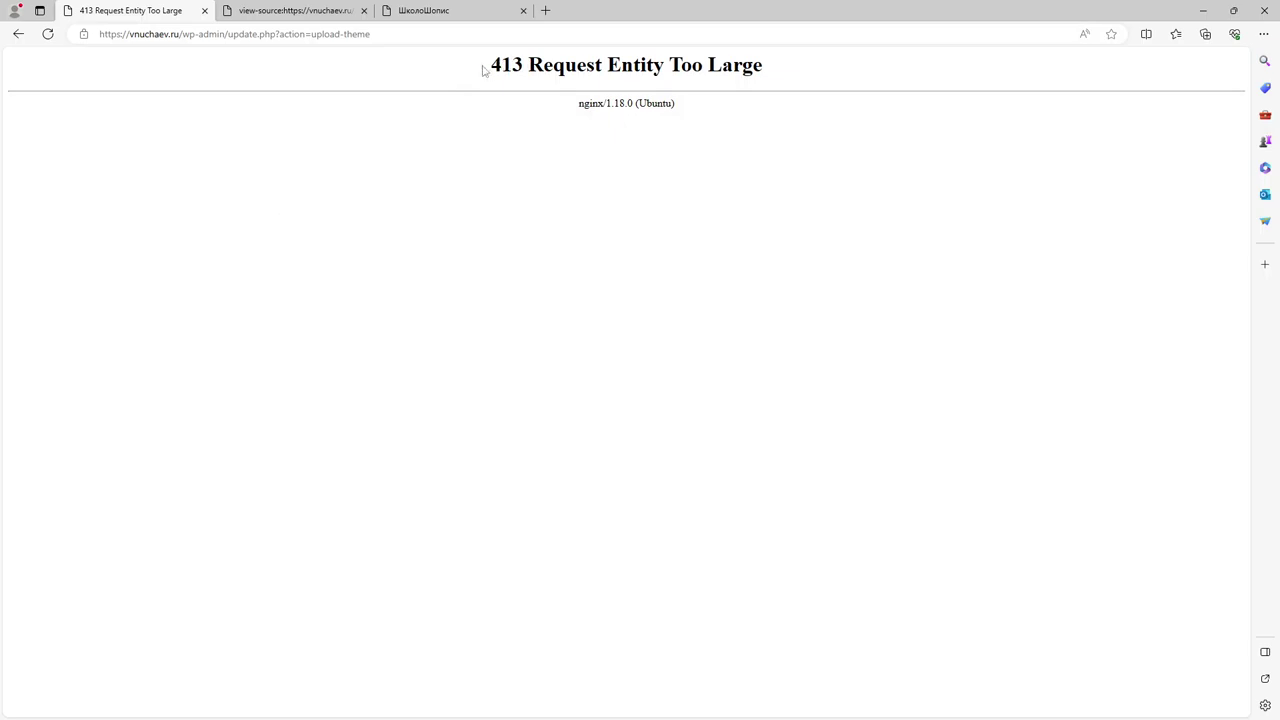
pyautogui.moveTo(483, 70)
pyautogui.mouseDown()
pyautogui.moveTo(709, 63)
pyautogui.moveTo(709, 86)
pyautogui.moveTo(760, 65)
pyautogui.moveTo(490, 64)
pyautogui.mouseUp()
pyautogui.moveTo(587, 68)
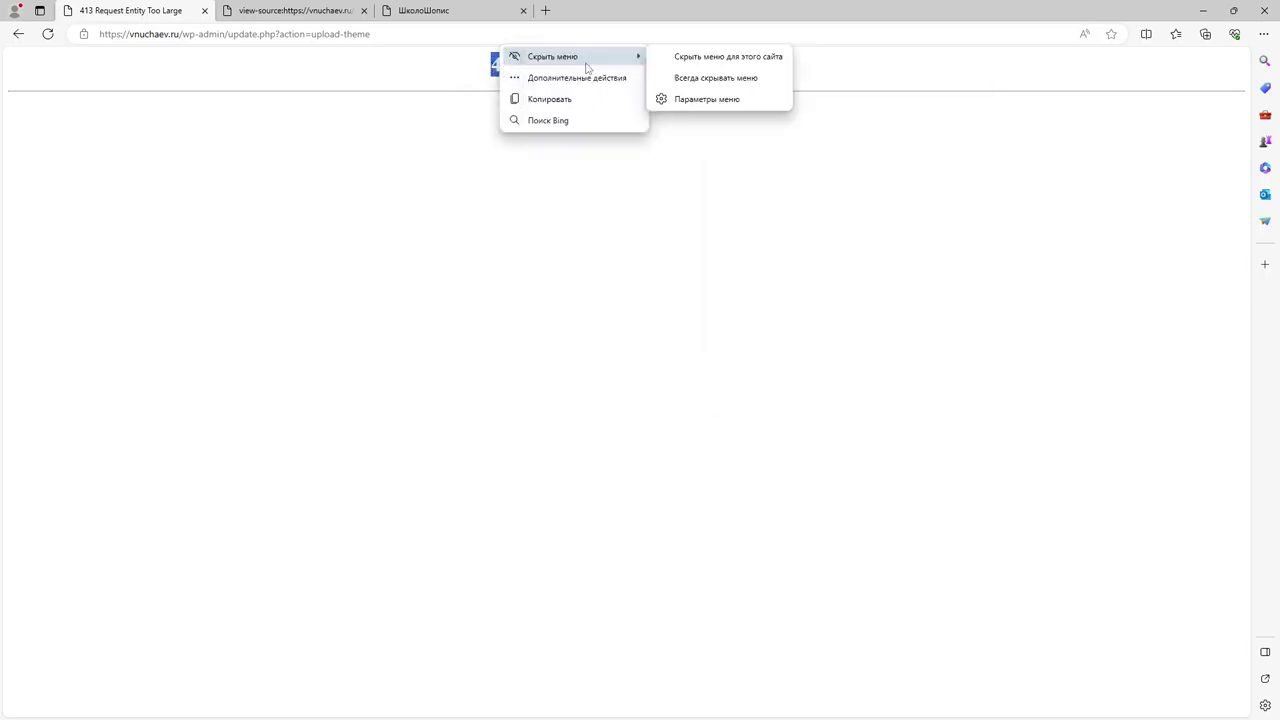
pyautogui.click(545, 99)
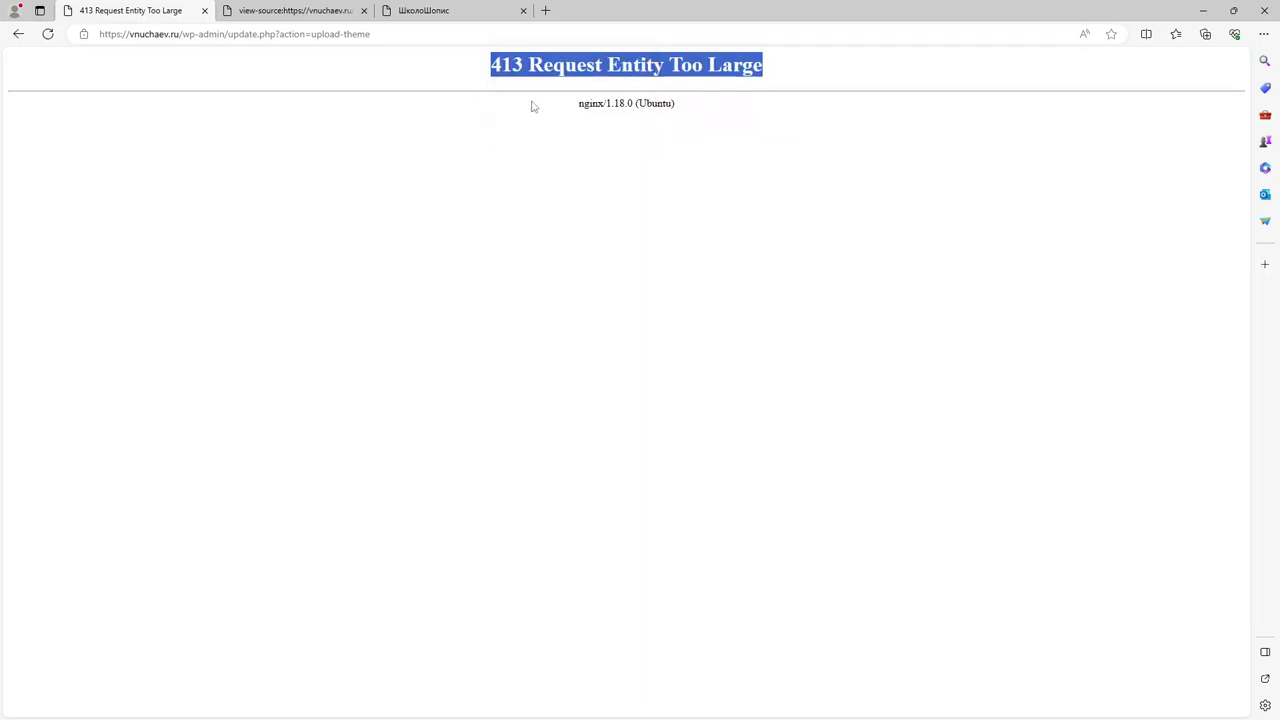
pyautogui.click(314, 12)
pyautogui.click(286, 36)
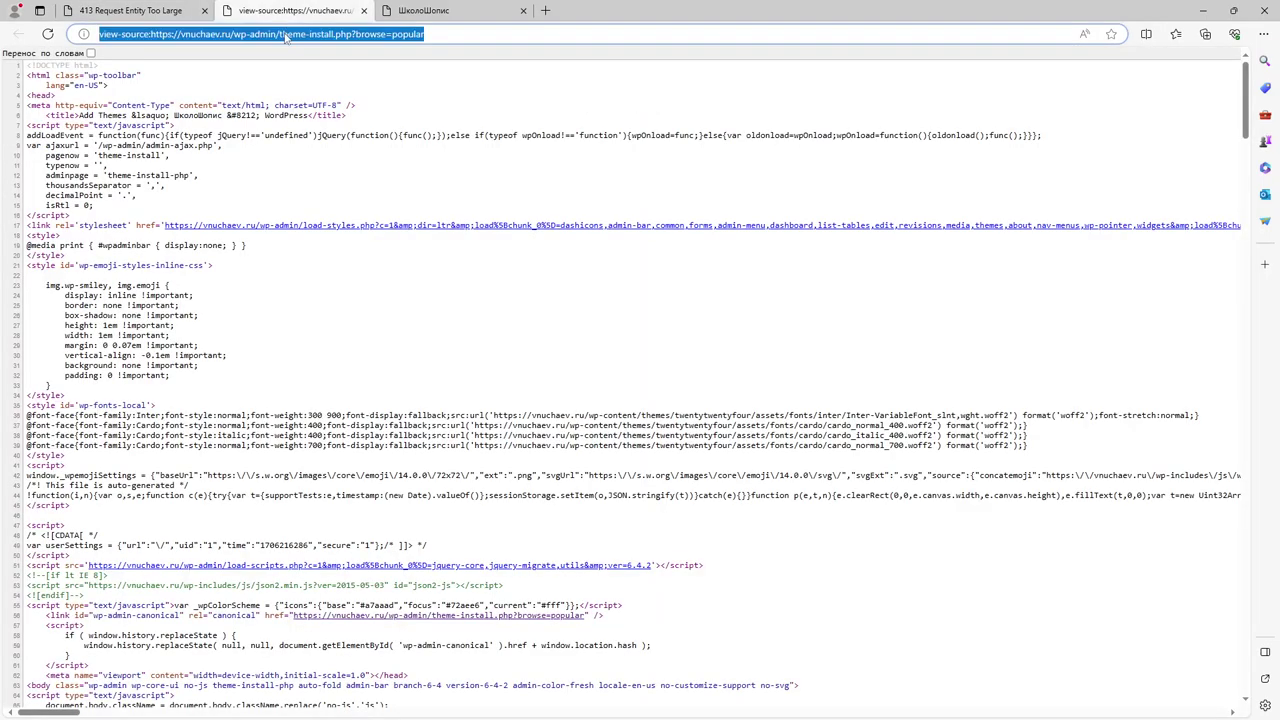
# Search Google for '413 Request Entity Too Large wordpress theme'
pyautogui.write('g')
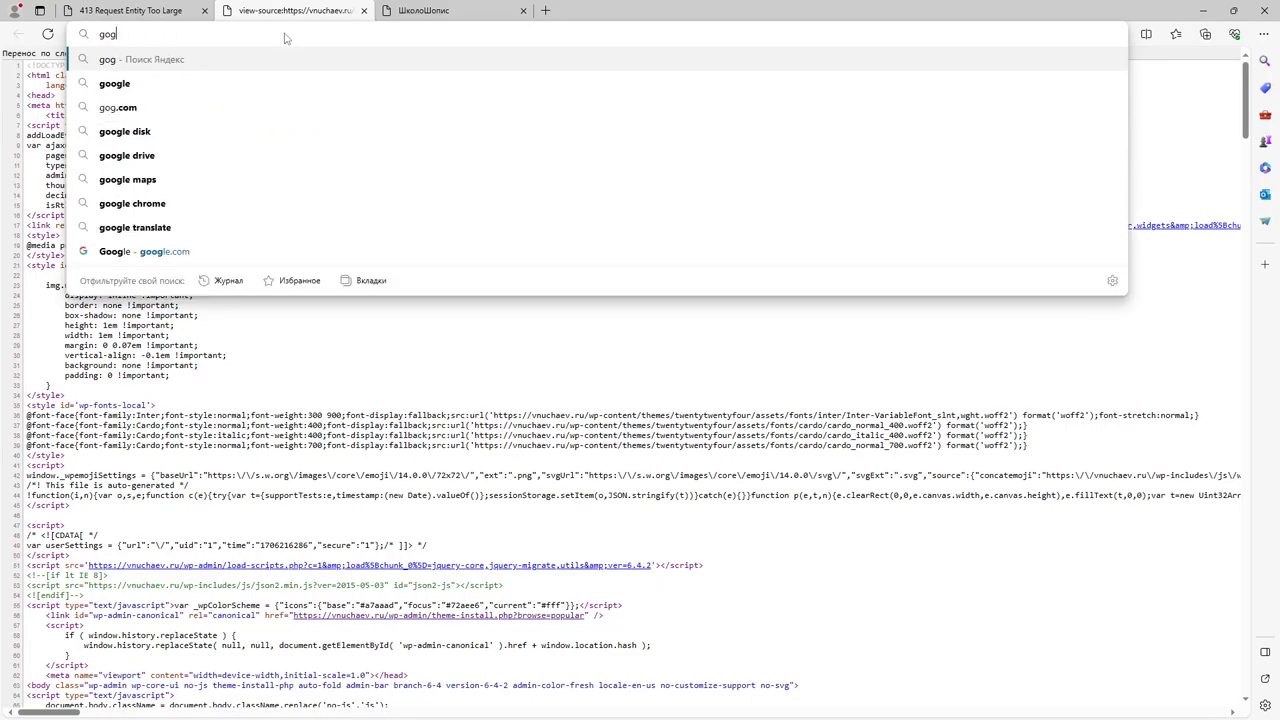
pyautogui.write('oogle.com')
pyautogui.press('Return')
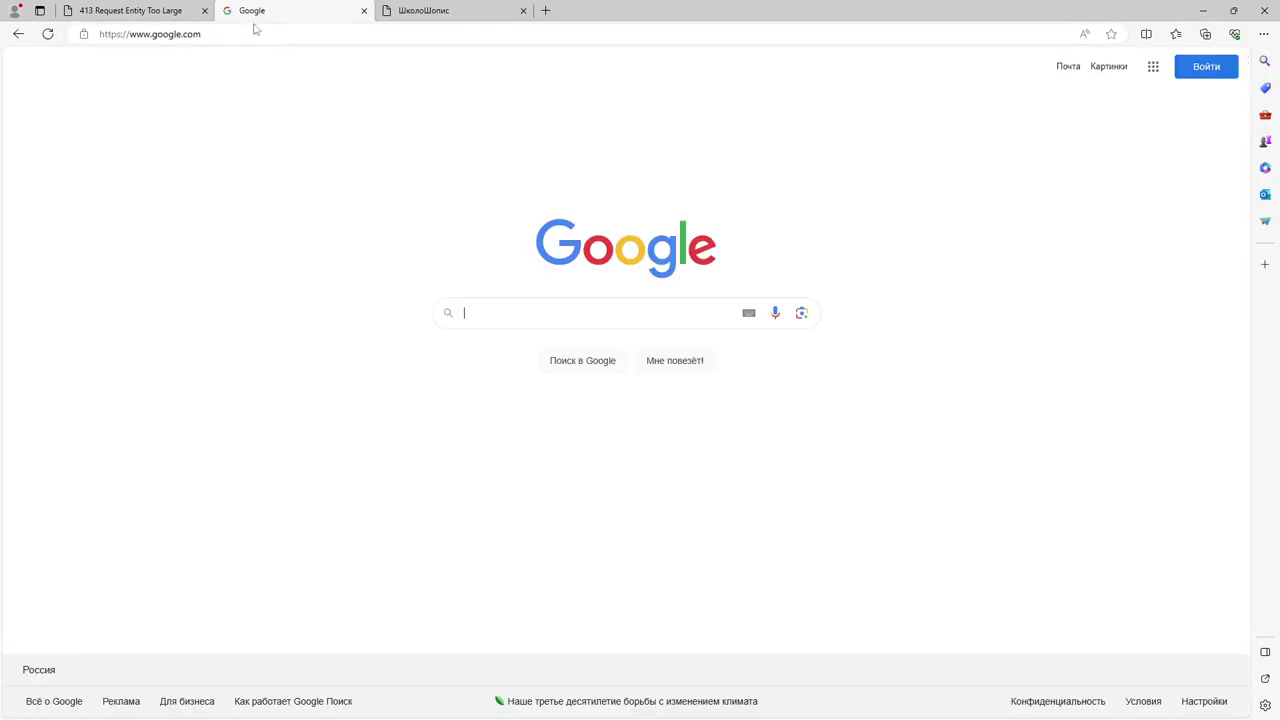
pyautogui.hotkey('ctrl', 'v')
pyautogui.press('Return')
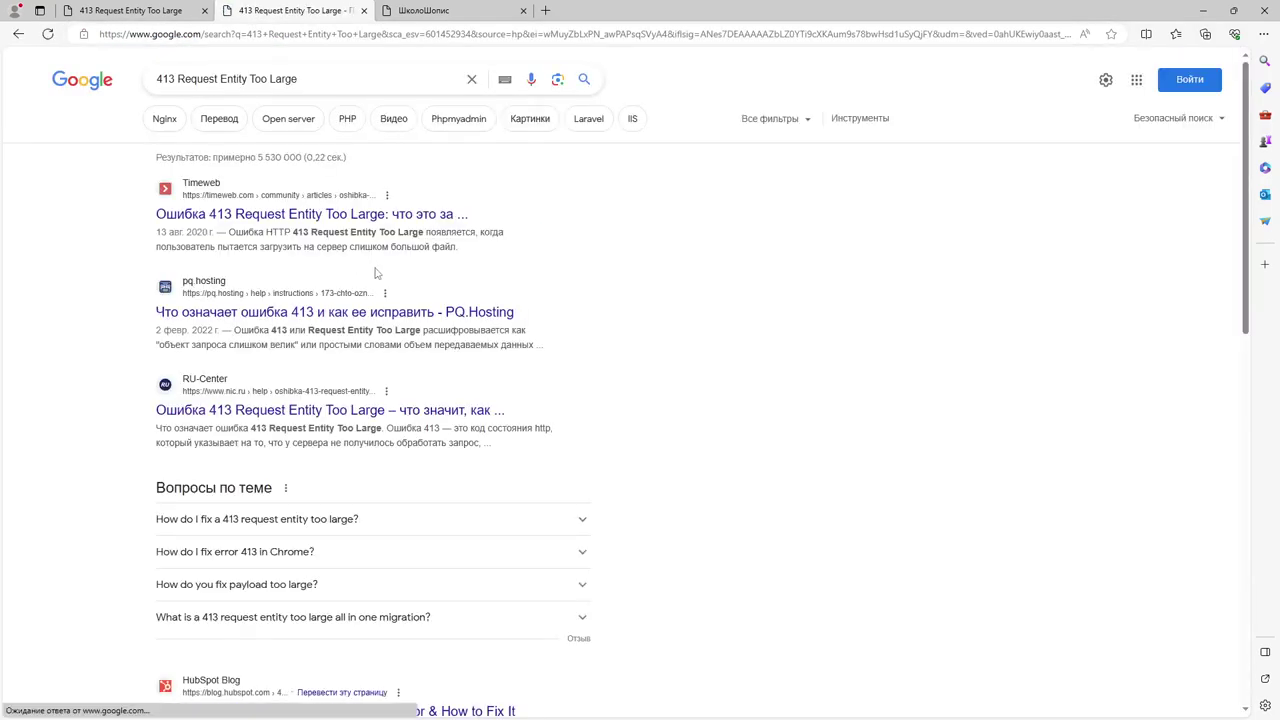
pyautogui.click(339, 83)
pyautogui.write('w')
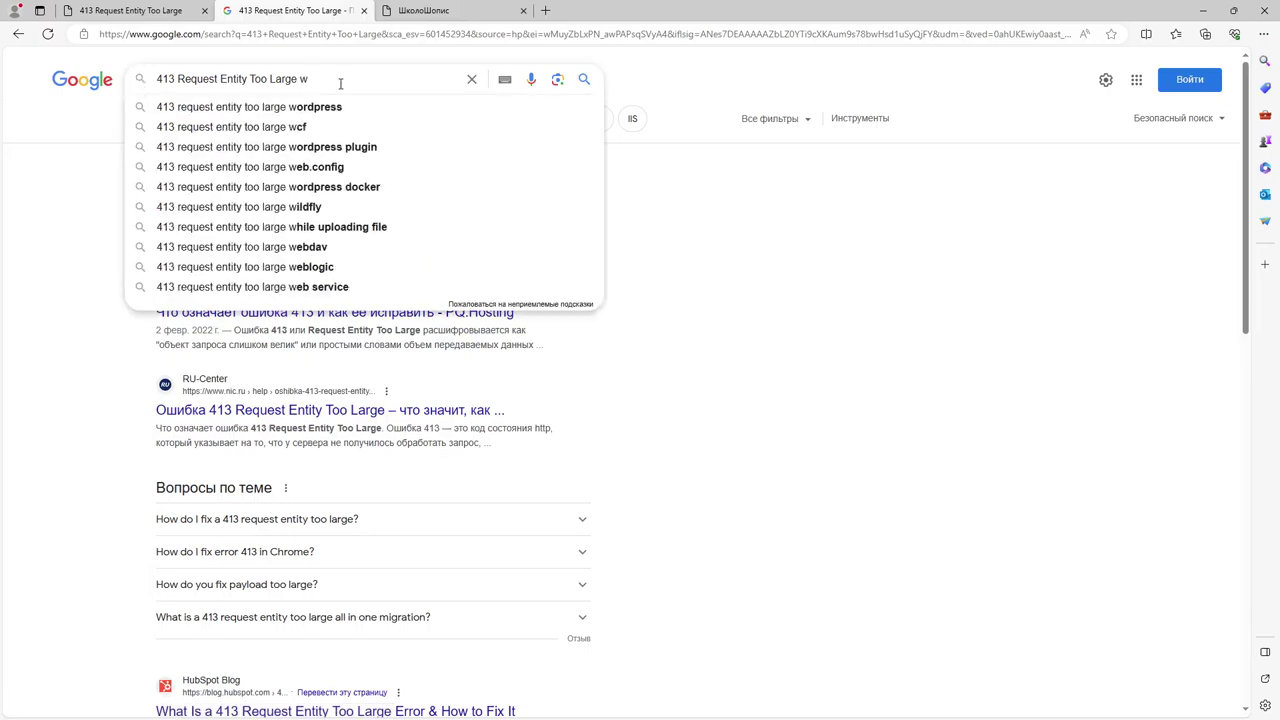
pyautogui.write('ordpress theme')
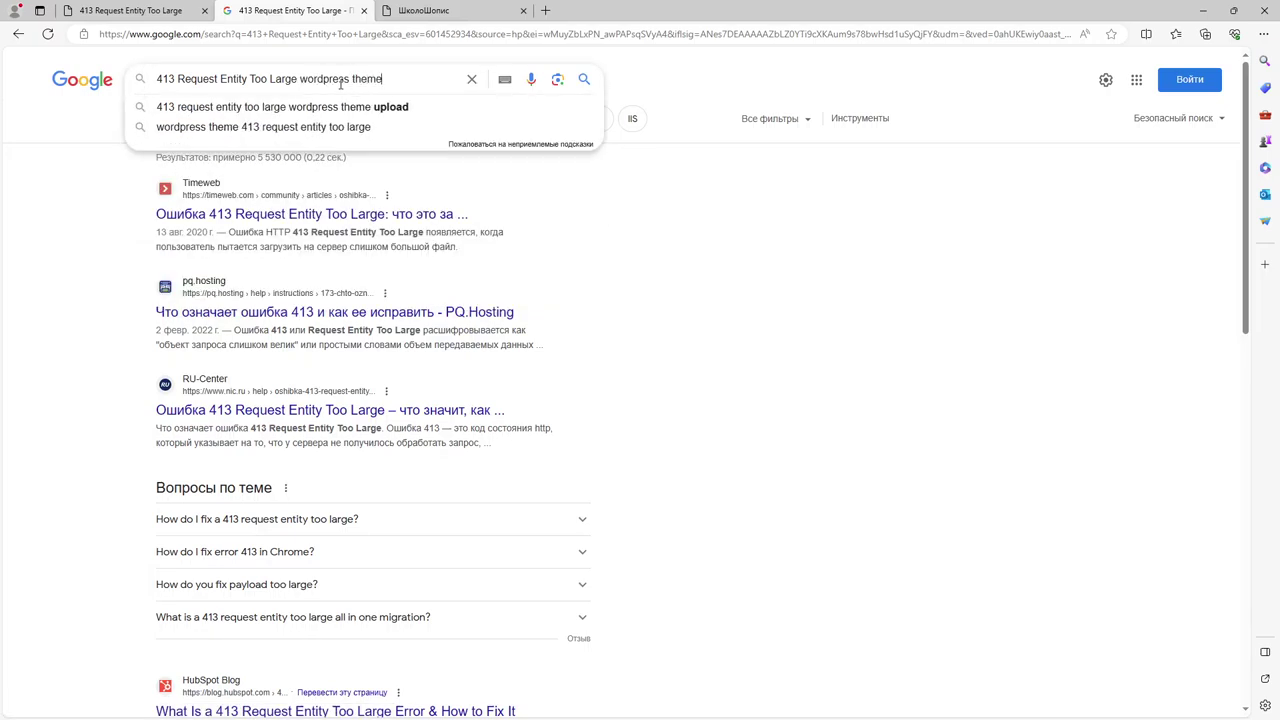
pyautogui.press('Return')
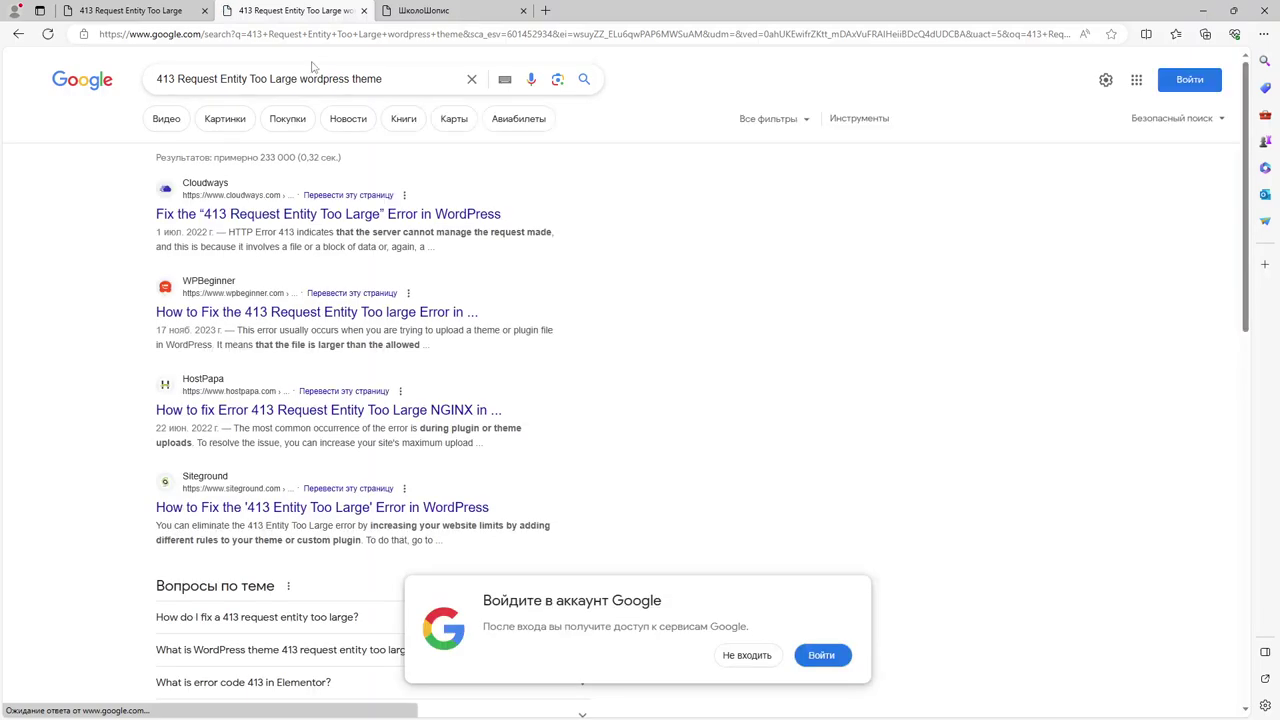
# Open the Cloudways 413 article and read down to its seven fixes, including modifying nginx.conf
pyautogui.click(256, 215)
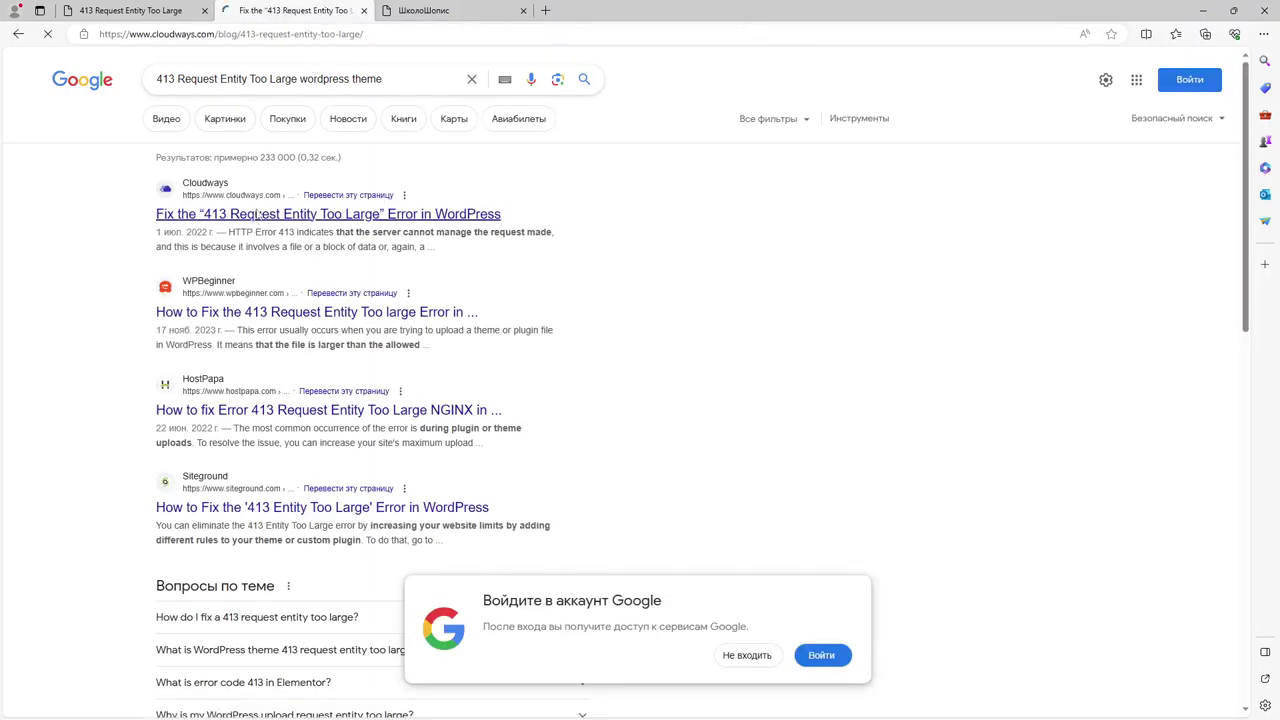
pyautogui.scroll(-8, 256, 215)
pyautogui.scroll(-2, 256, 215)
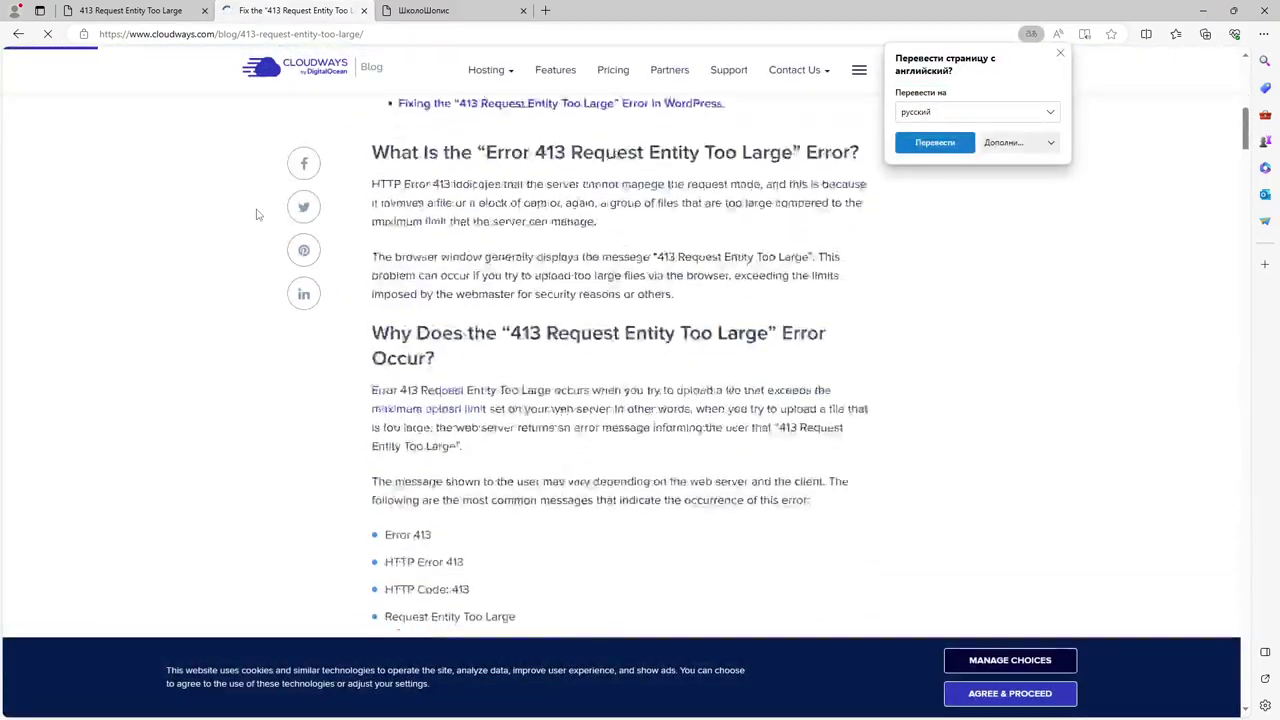
pyautogui.scroll(-3, 256, 215)
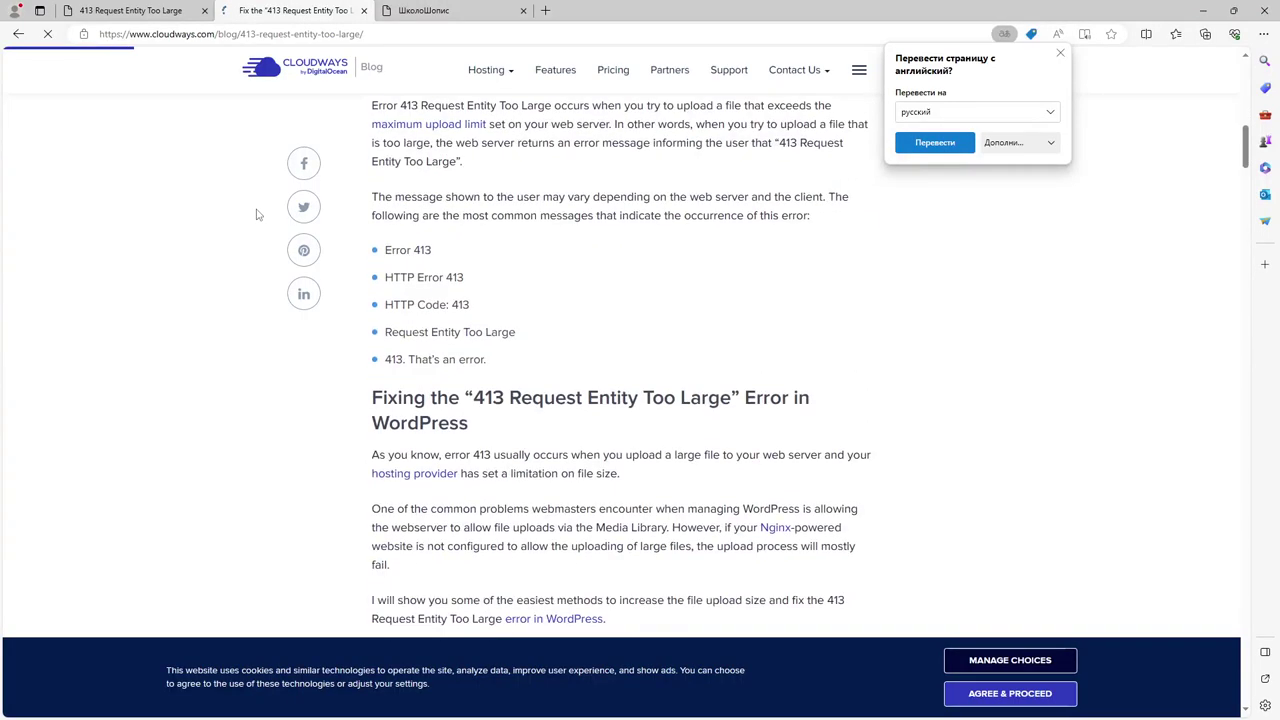
pyautogui.scroll(-4, 256, 215)
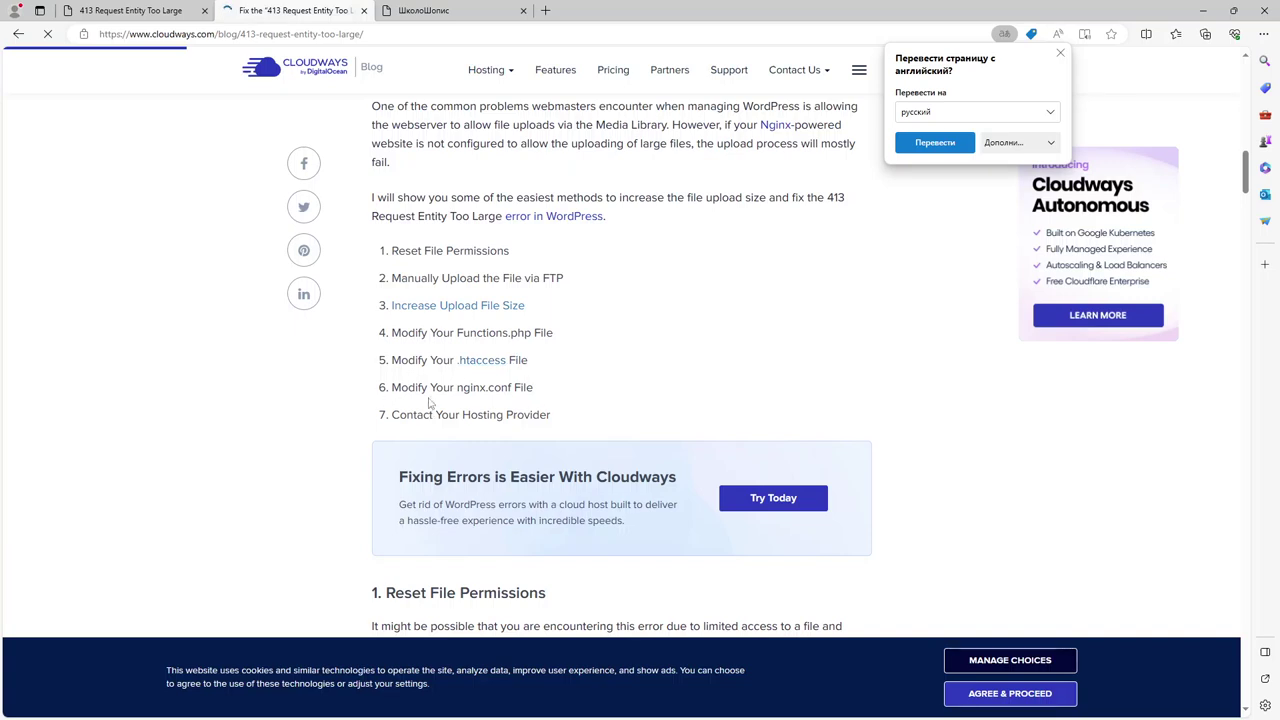
# Open /etc/nginx/nginx.conf in nano in the SSH session
pyautogui.hotkey('alt', 'Tab')
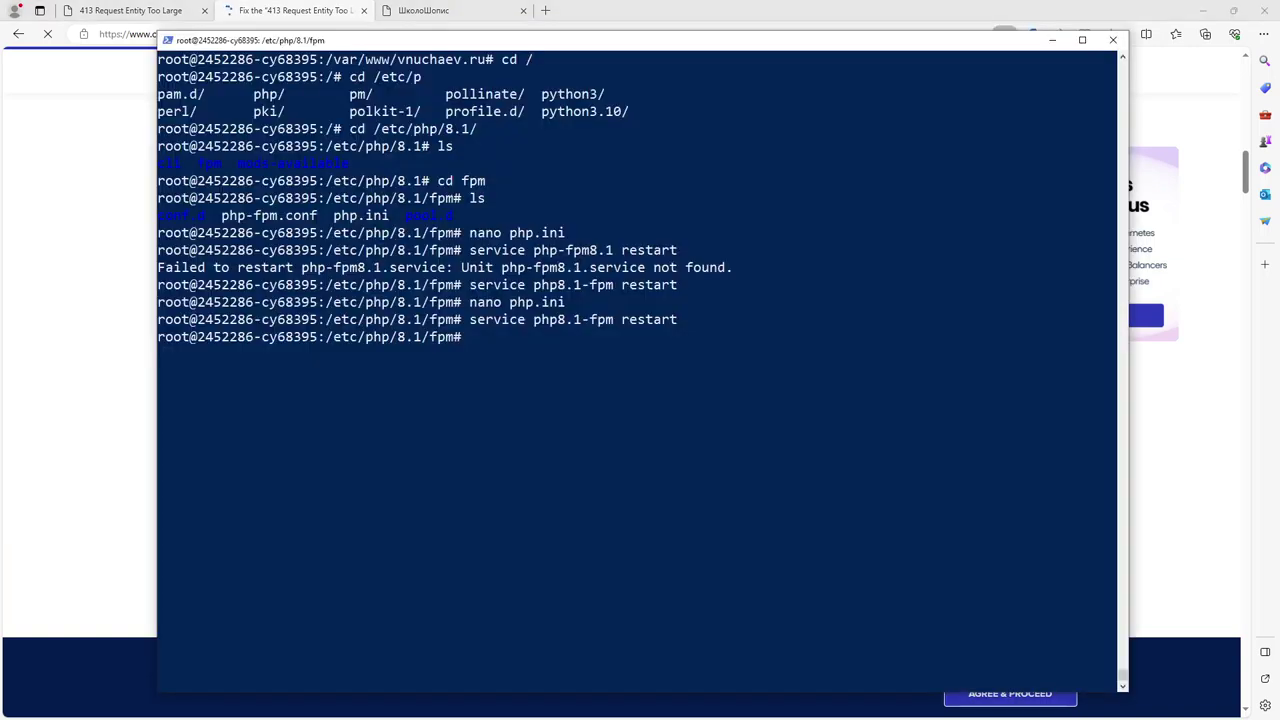
pyautogui.write('nano /etc/nginx/nginx/c')
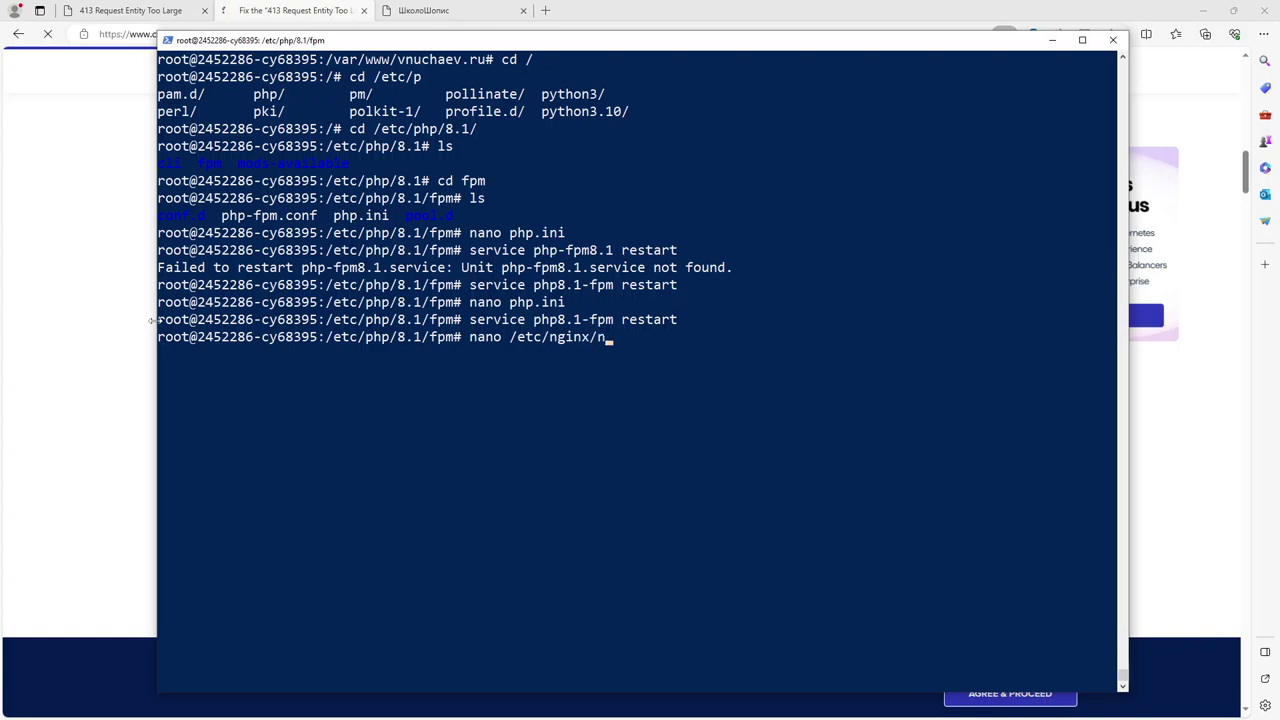
pyautogui.press('BackSpace')
pyautogui.press('BackSpace')
pyautogui.write('.conf')
pyautogui.press('Return')
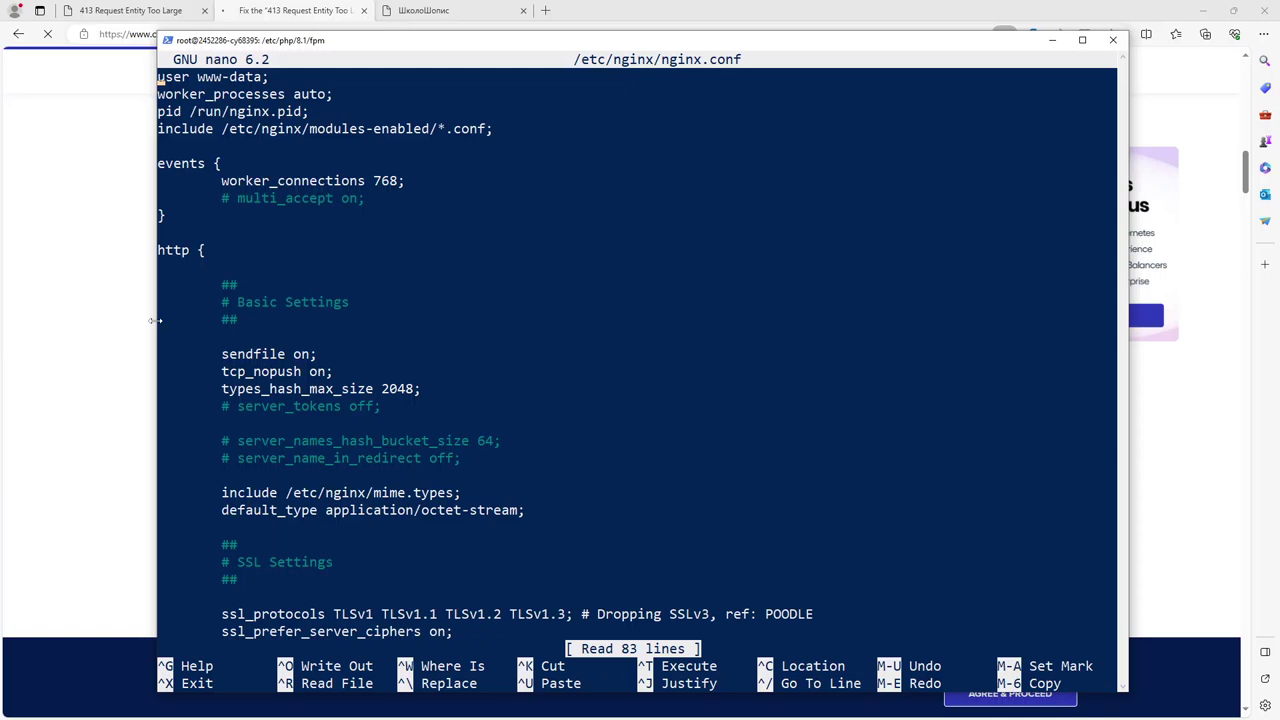
# Change types_hash_max_size from 2048 to 100480 and save nginx.conf
pyautogui.press('Down')
pyautogui.press('Down')
pyautogui.press('Down')
pyautogui.press('Down')
pyautogui.press('Down')
pyautogui.press('Down')
pyautogui.press('Down')
pyautogui.press('Down')
pyautogui.press('Down')
pyautogui.press('Down')
pyautogui.press('Down')
pyautogui.press('Down')
pyautogui.press('Down')
pyautogui.press('Down')
pyautogui.press('Down')
pyautogui.press('Down')
pyautogui.press('Down')
pyautogui.press('Down')
pyautogui.press('Right')
pyautogui.press('Right')
pyautogui.press('Right')
pyautogui.press('Right')
pyautogui.press('Right')
pyautogui.press('Right')
pyautogui.press('Right')
pyautogui.press('Right')
pyautogui.press('Right')
pyautogui.press('Right')
pyautogui.press('Right')
pyautogui.press('Right')
pyautogui.press('Right')
pyautogui.press('Right')
pyautogui.press('Right')
pyautogui.press('Right')
pyautogui.press('Right')
pyautogui.press('Right')
pyautogui.press('Right')
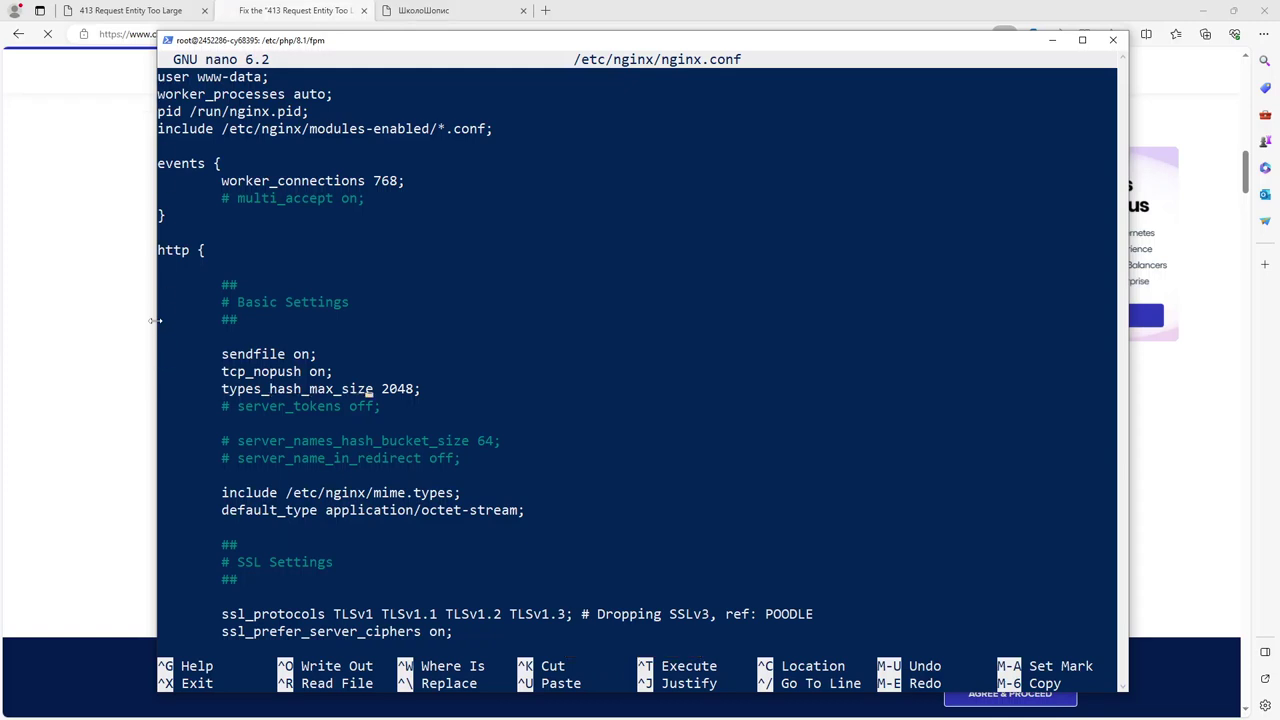
pyautogui.press('Right')
pyautogui.press('Right')
pyautogui.press('Right')
pyautogui.press('Right')
pyautogui.press('Right')
pyautogui.press('Right')
pyautogui.write('0')
pyautogui.press('Left')
pyautogui.press('Left')
pyautogui.press('Left')
pyautogui.press('Left')
pyautogui.press('Left')
pyautogui.press('Delete')
pyautogui.write('1')
pyautogui.press('Right')
pyautogui.write('0')
pyautogui.press('Down')
pyautogui.press('Down')
pyautogui.press('Down')
pyautogui.press('Down')
pyautogui.press('Down')
pyautogui.press('Down')
pyautogui.press('Down')
pyautogui.press('Down')
pyautogui.press('Down')
pyautogui.press('Down')
pyautogui.press('Down')
pyautogui.press('Down')
pyautogui.press('Down')
pyautogui.press('Down')
pyautogui.press('Down')
pyautogui.press('Down')
pyautogui.press('Down')
pyautogui.press('Down')
pyautogui.press('Down')
pyautogui.press('Down')
pyautogui.press('Down')
pyautogui.press('Down')
pyautogui.press('Down')
pyautogui.press('Down')
pyautogui.press('Down')
pyautogui.press('Down')
pyautogui.press('Down')
pyautogui.press('Down')
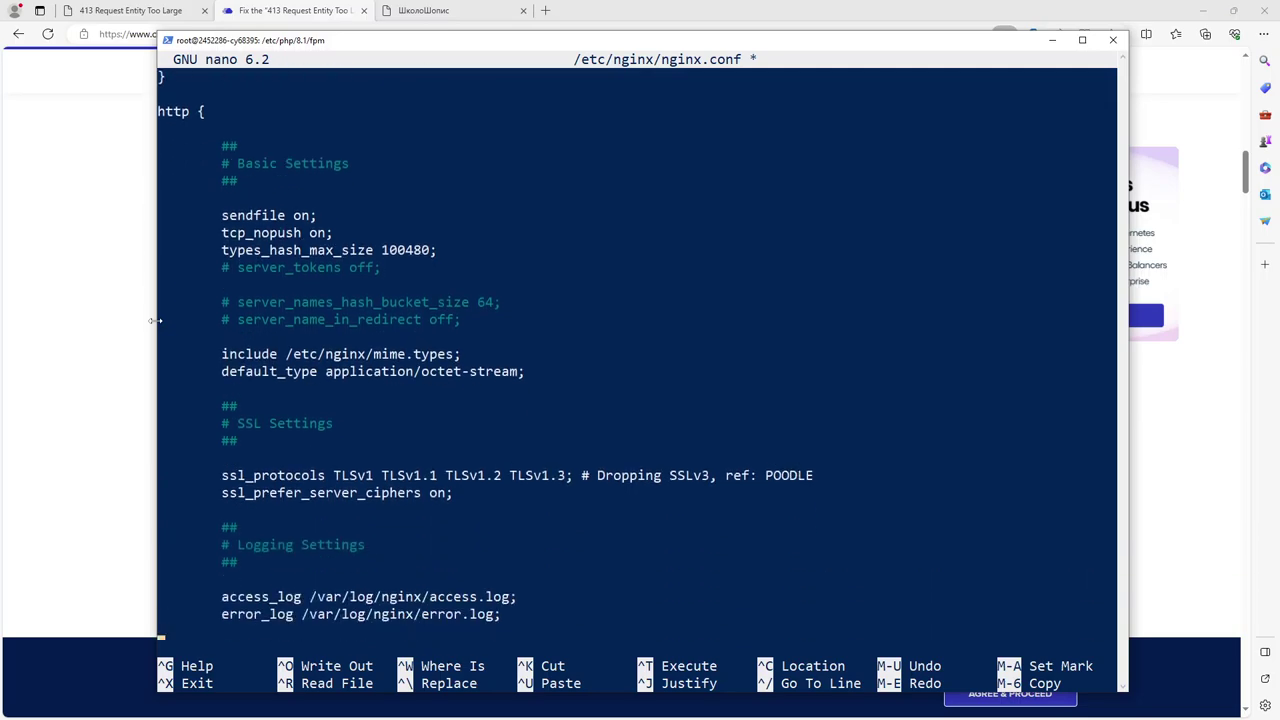
pyautogui.hotkey('ctrl', 'x')
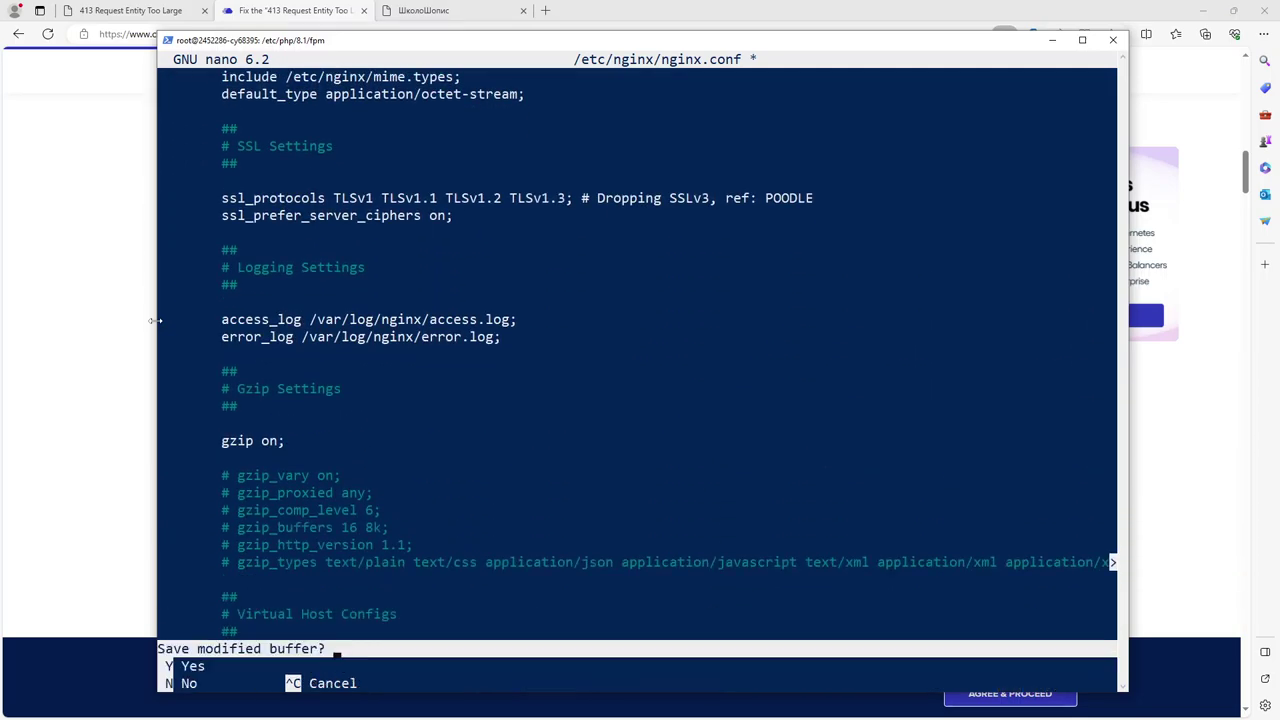
pyautogui.press('y')
pyautogui.press('Return')
# Restart nginx with 'service nginx restart' and clear the terminal
pyautogui.write('seriv')
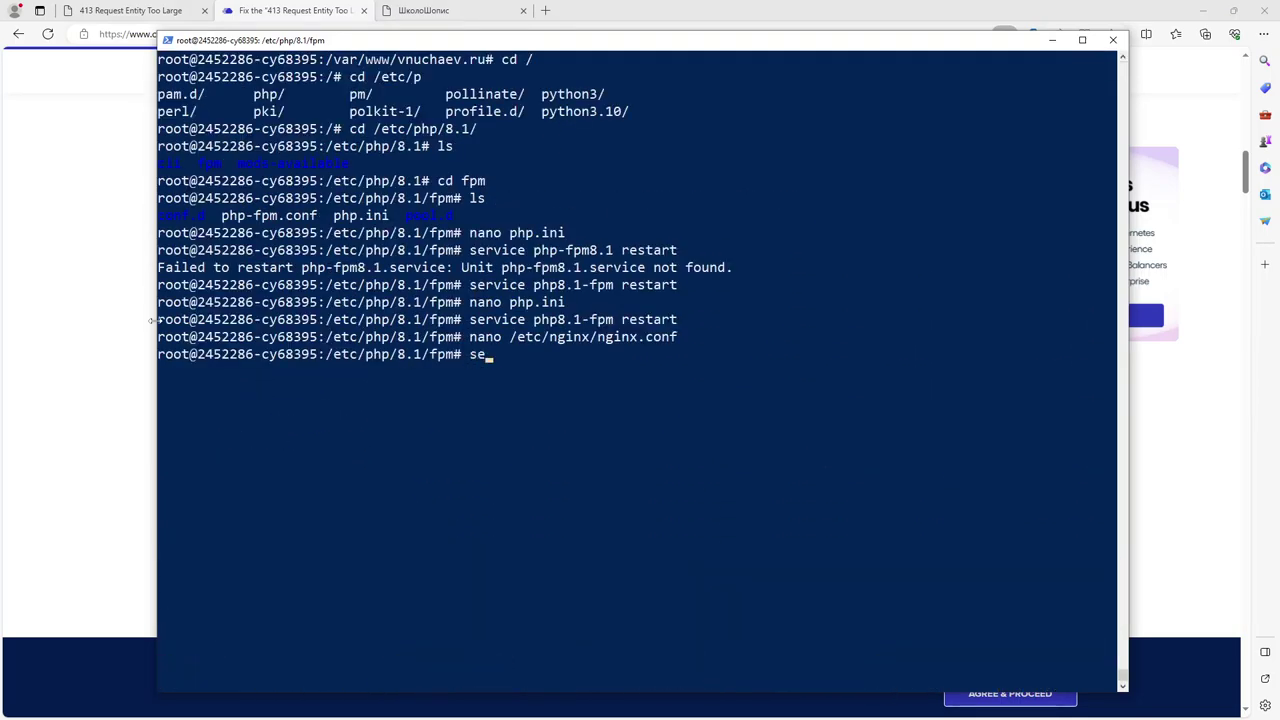
pyautogui.press('BackSpace')
pyautogui.press('BackSpace')
pyautogui.write('vice nginx restart')
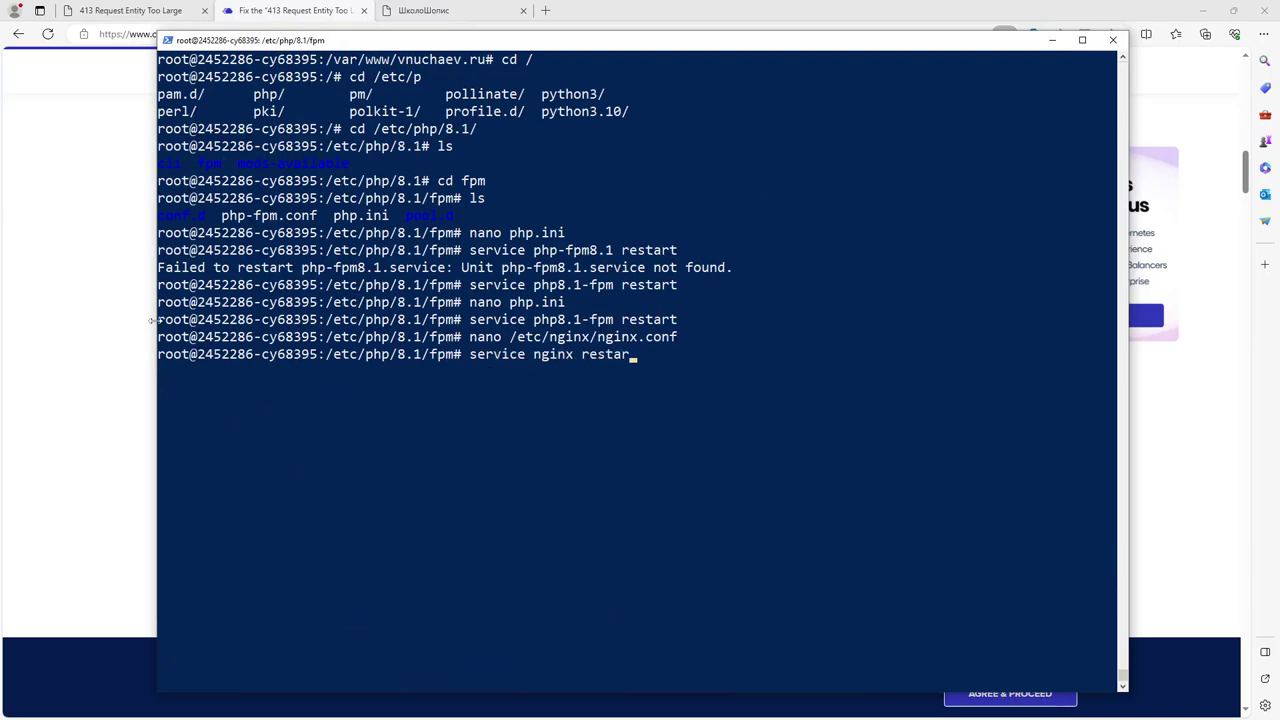
pyautogui.press('Return')
pyautogui.hotkey('ctrl', 'l')
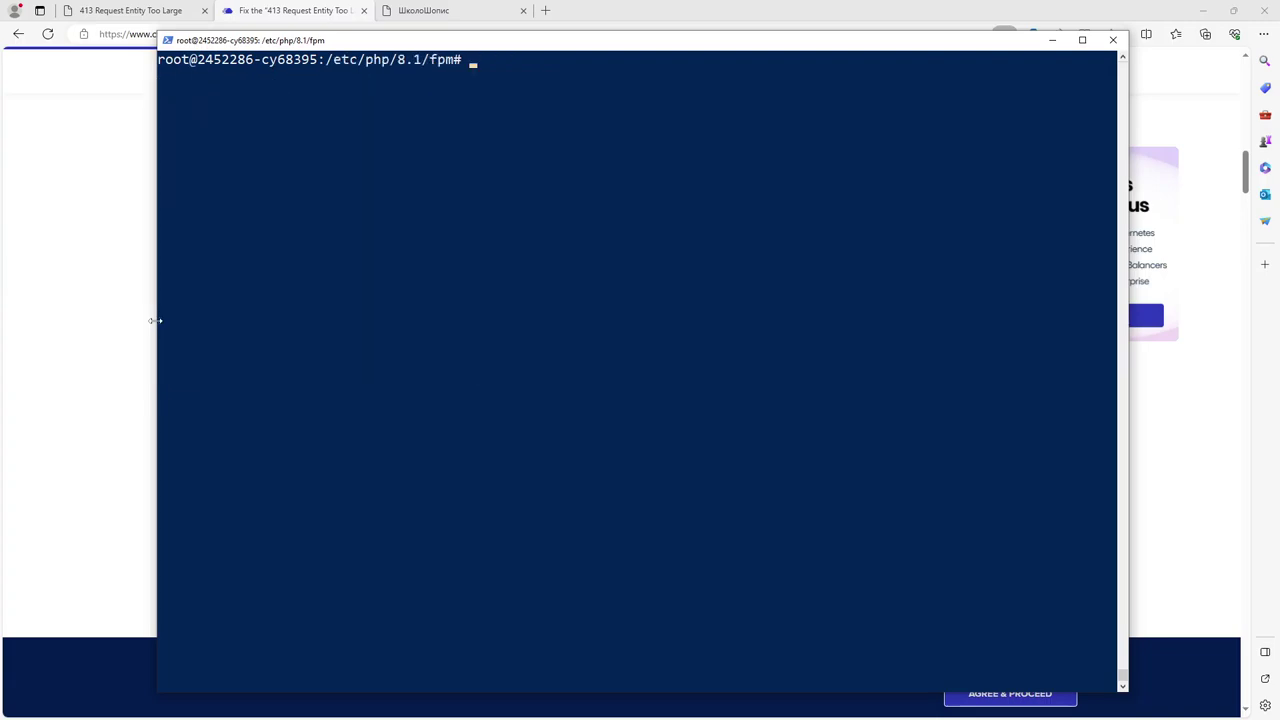
# Upload and install the theme zip from Add Themes again, dismiss the resend on reload, then return to SSH
pyautogui.click(211, 12)
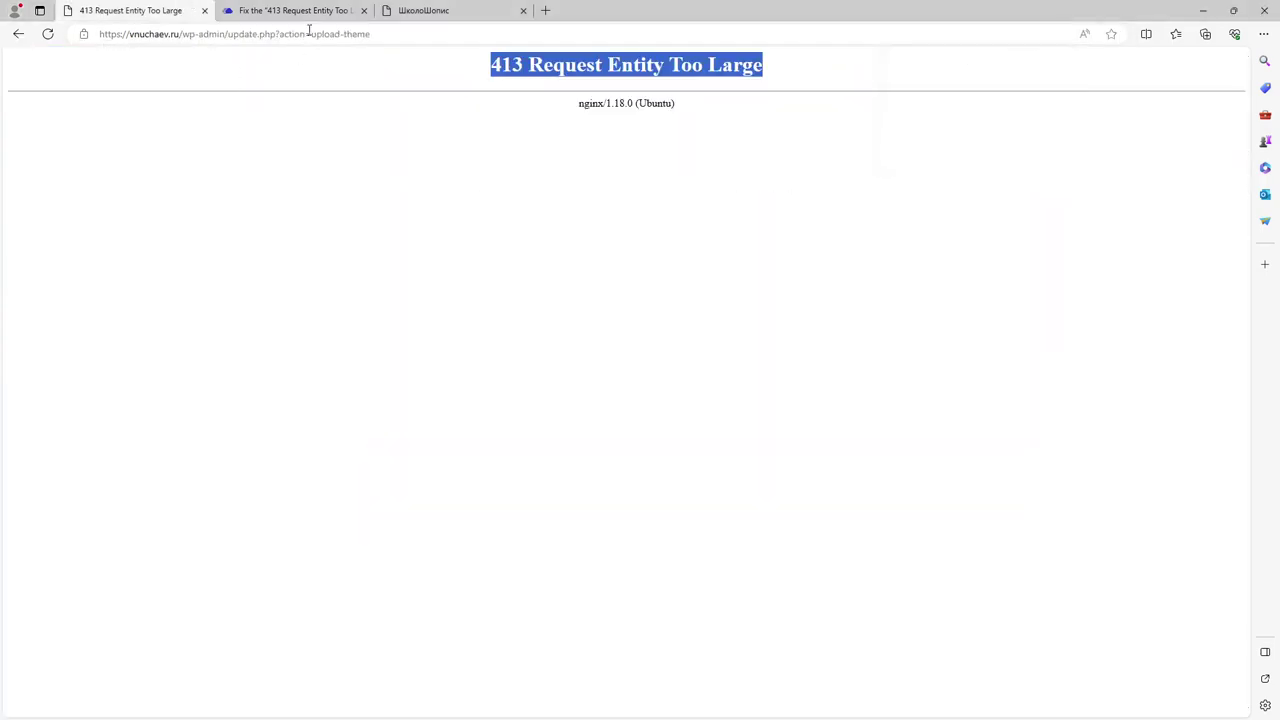
pyautogui.click(17, 35)
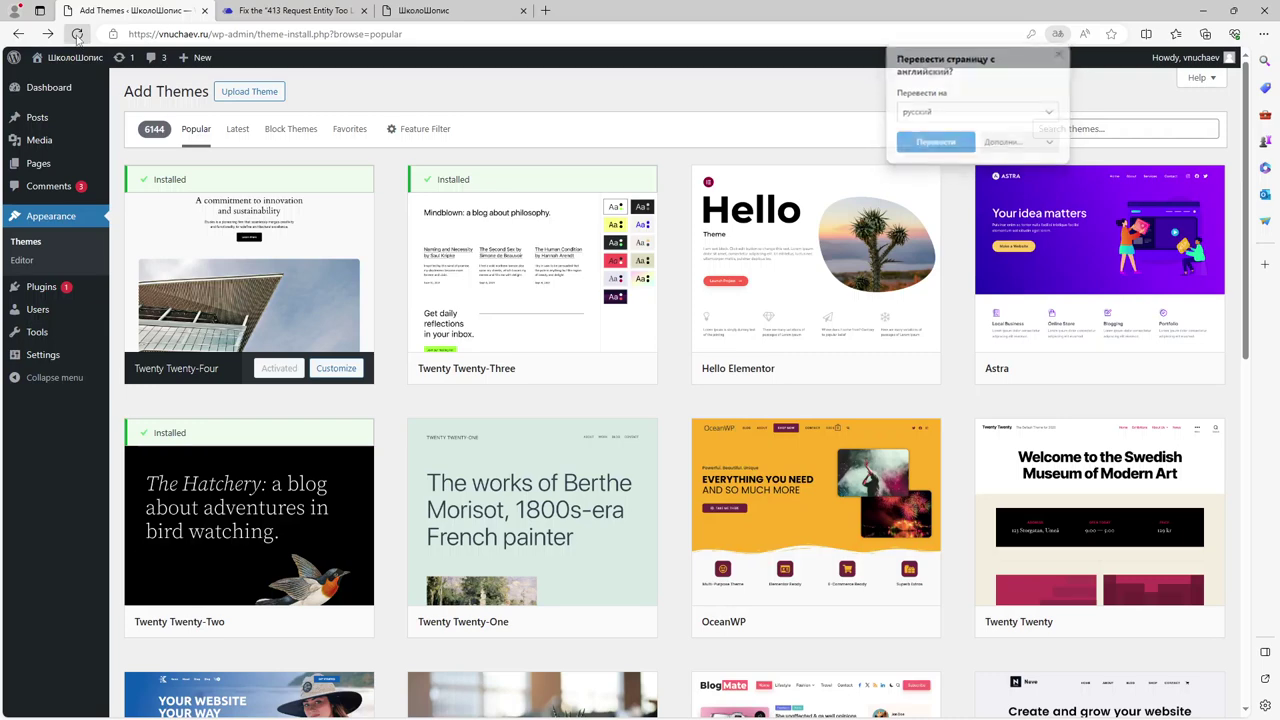
pyautogui.click(243, 94)
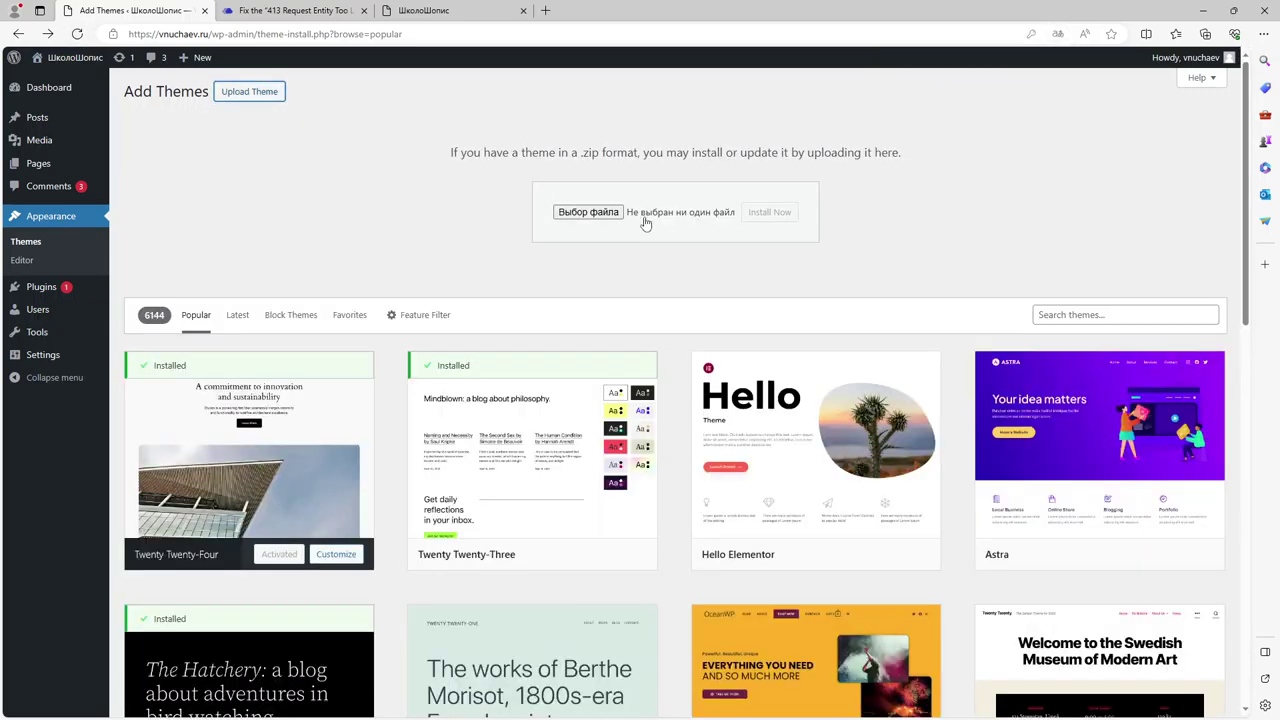
pyautogui.click(600, 212)
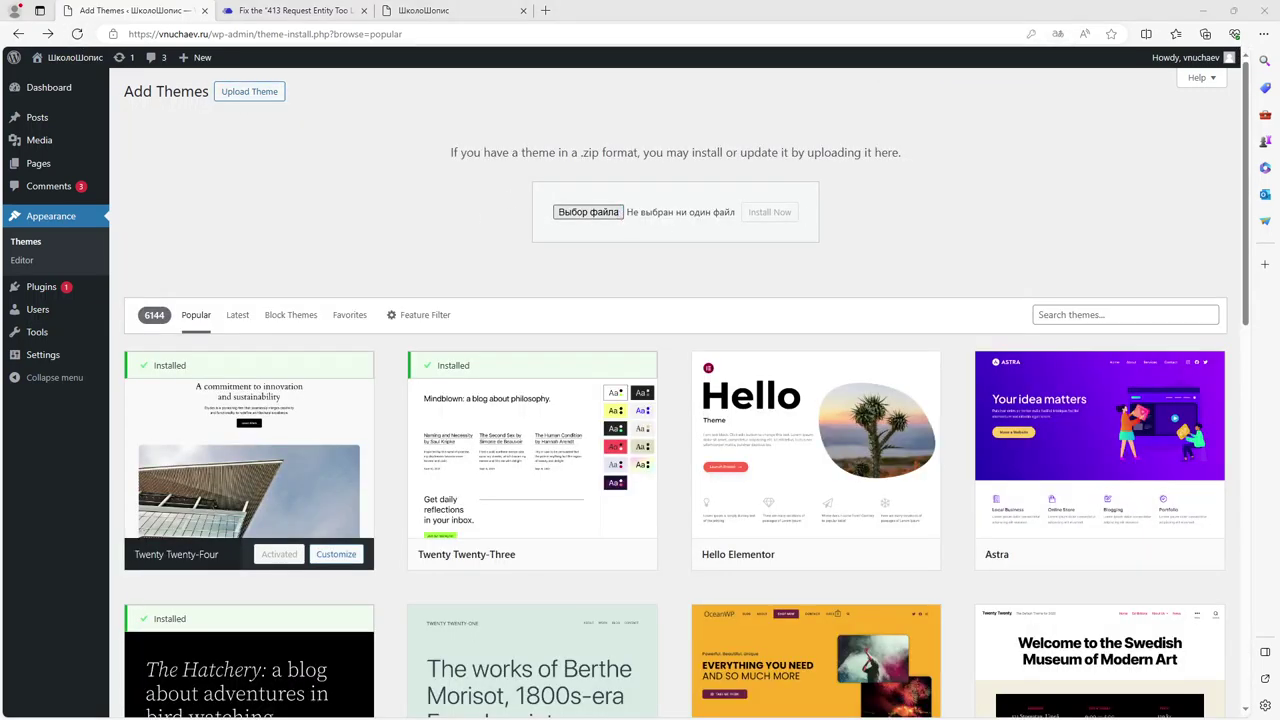
pyautogui.press('Return')
pyautogui.click(769, 212)
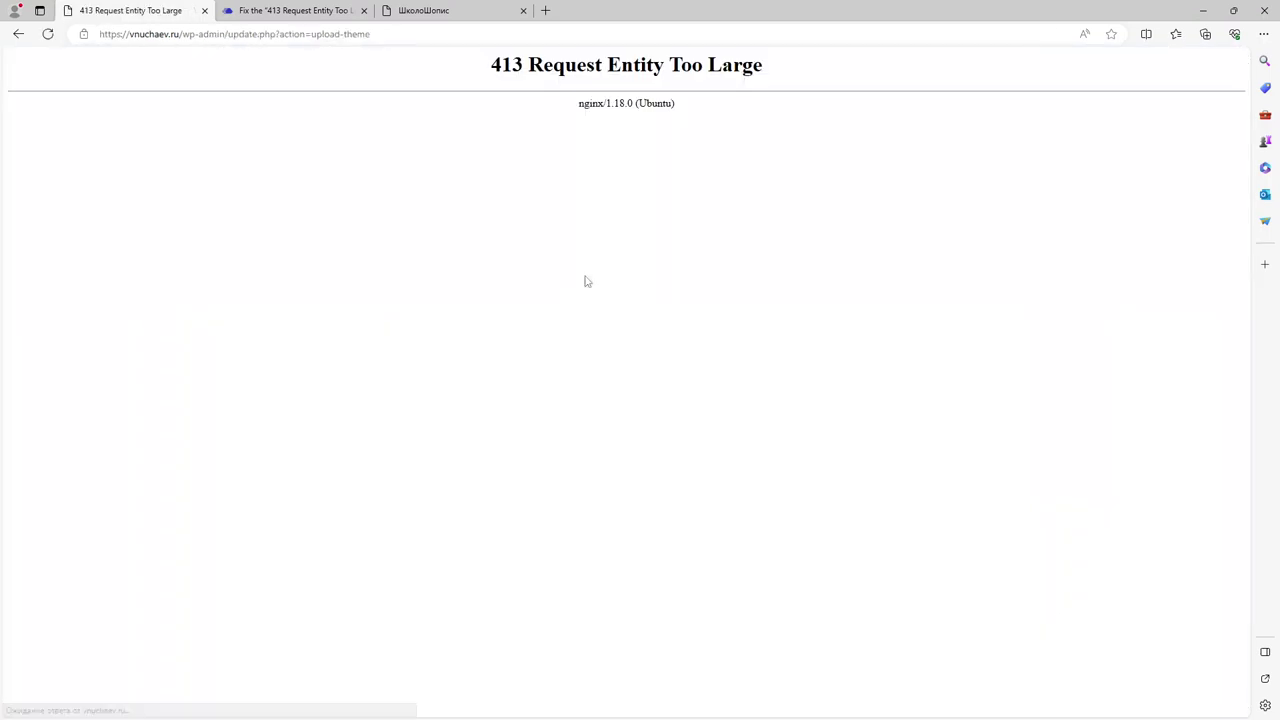
pyautogui.click(46, 35)
pyautogui.click(750, 145)
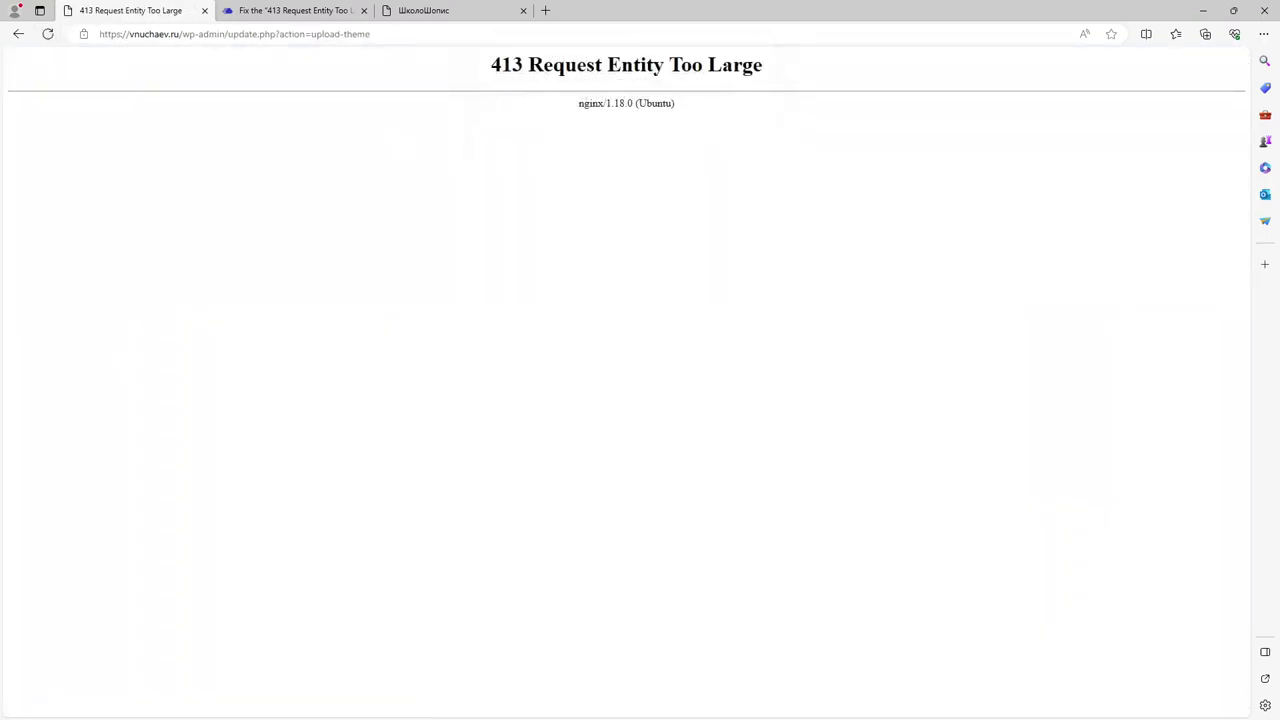
pyautogui.hotkey('alt', 'Tab')
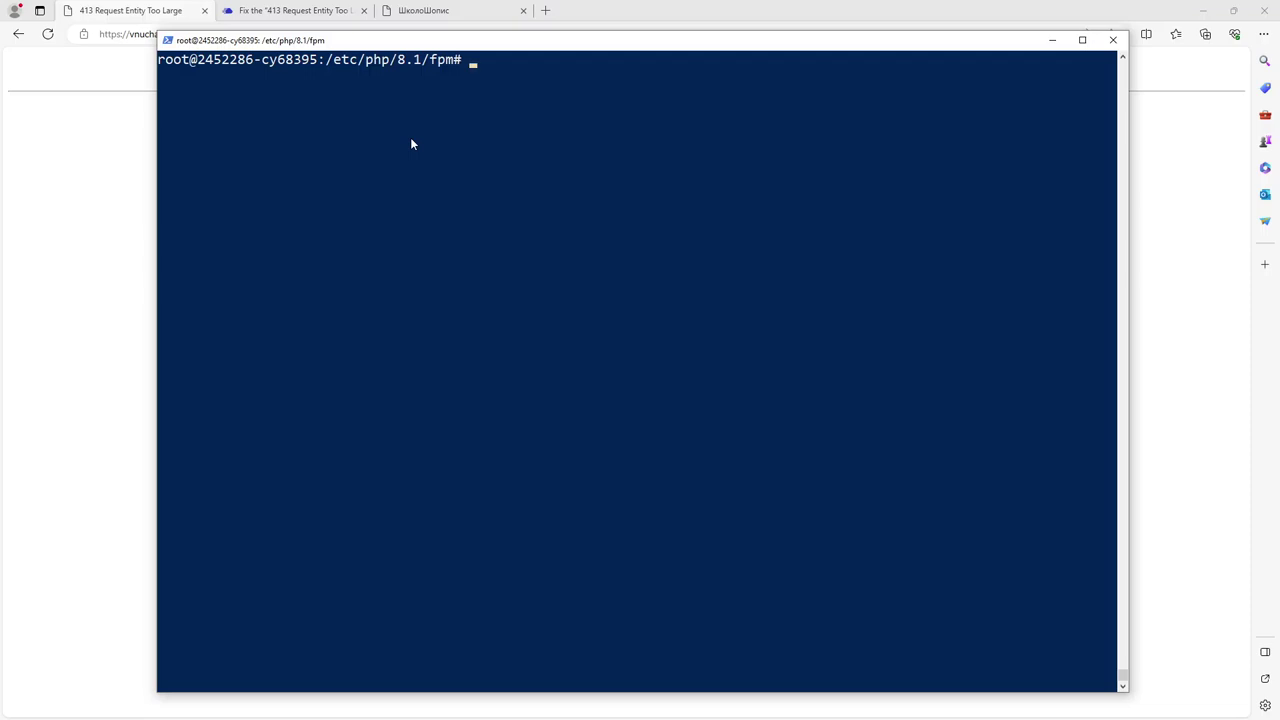
# Run 'chown www-data:www-data -R /var/www/vnuchaev.ru' to set the site's file ownership
pyautogui.write('chown dd')
pyautogui.press('BackSpace')
pyautogui.press('BackSpace')
pyautogui.write('www-data:www-dat')
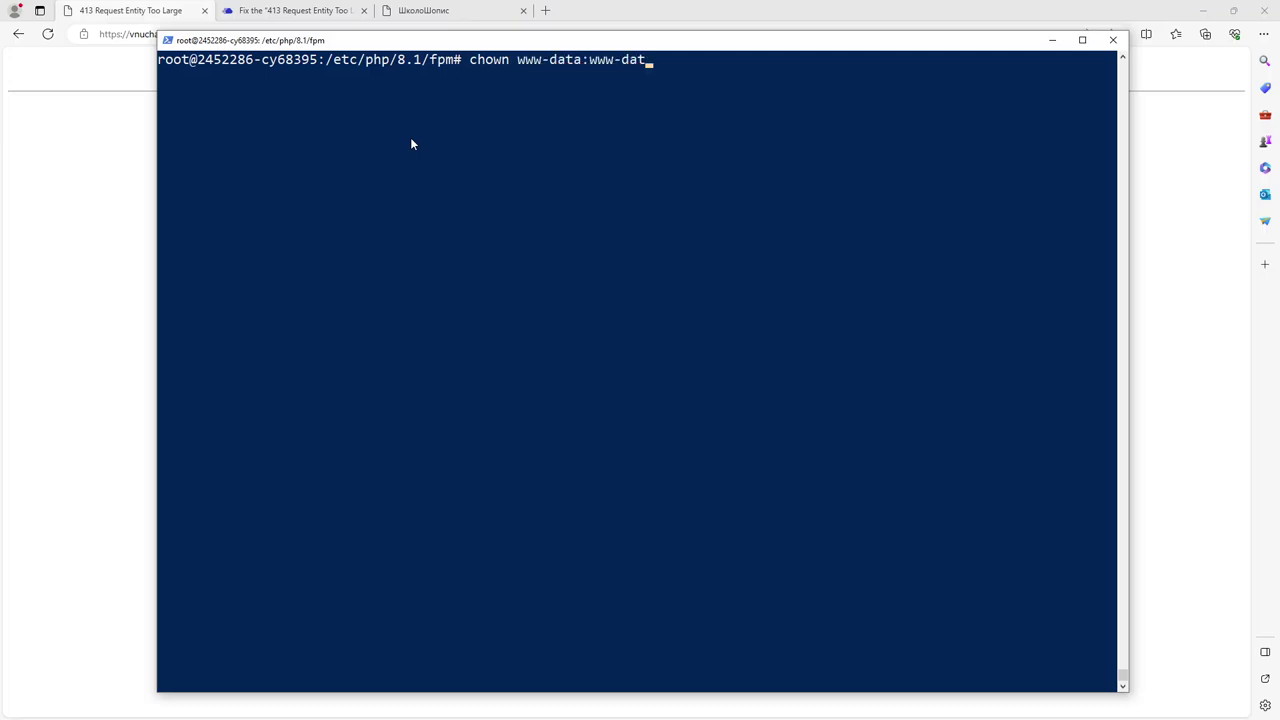
pyautogui.write('a -R /var/www/vnuch')
pyautogui.press('BackSpace')
pyautogui.press('BackSpace')
pyautogui.press('BackSpace')
pyautogui.press('BackSpace')
pyautogui.write('vnuchaev.ru')
pyautogui.press('Return')
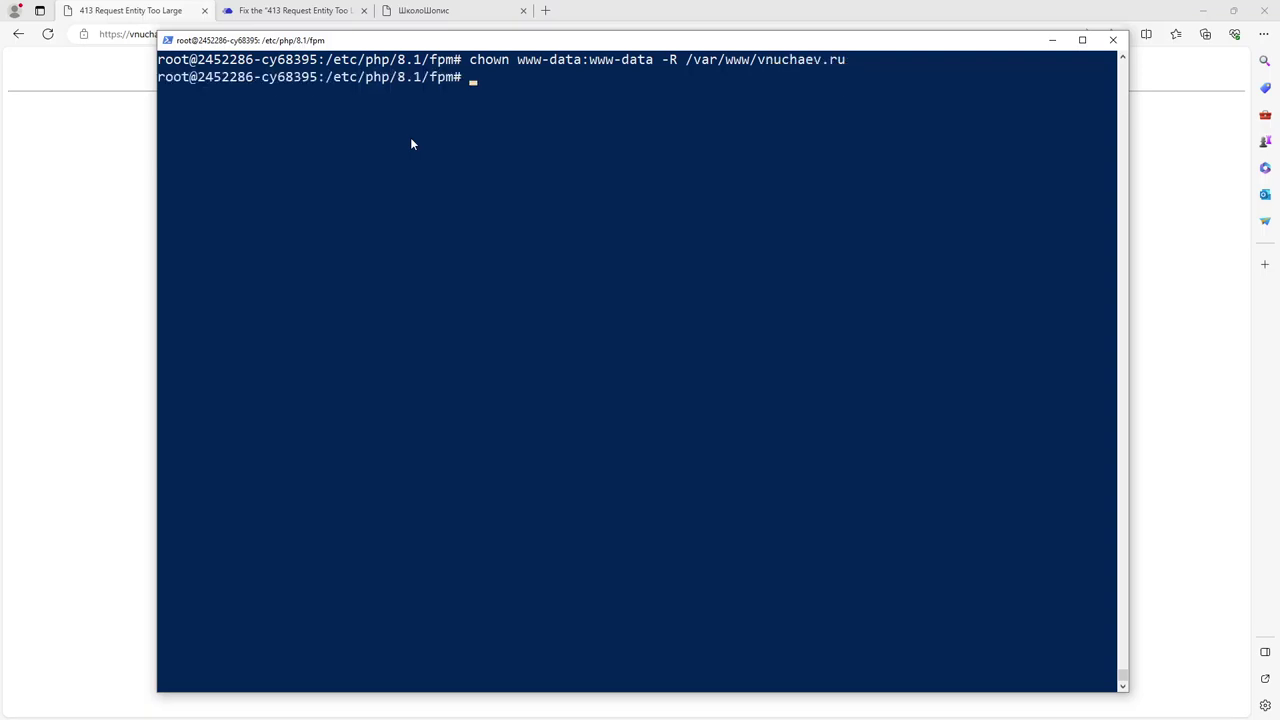
pyautogui.write('chmod')
pyautogui.press('BackSpace')
pyautogui.press('BackSpace')
pyautogui.press('BackSpace')
pyautogui.press('BackSpace')
pyautogui.press('BackSpace')
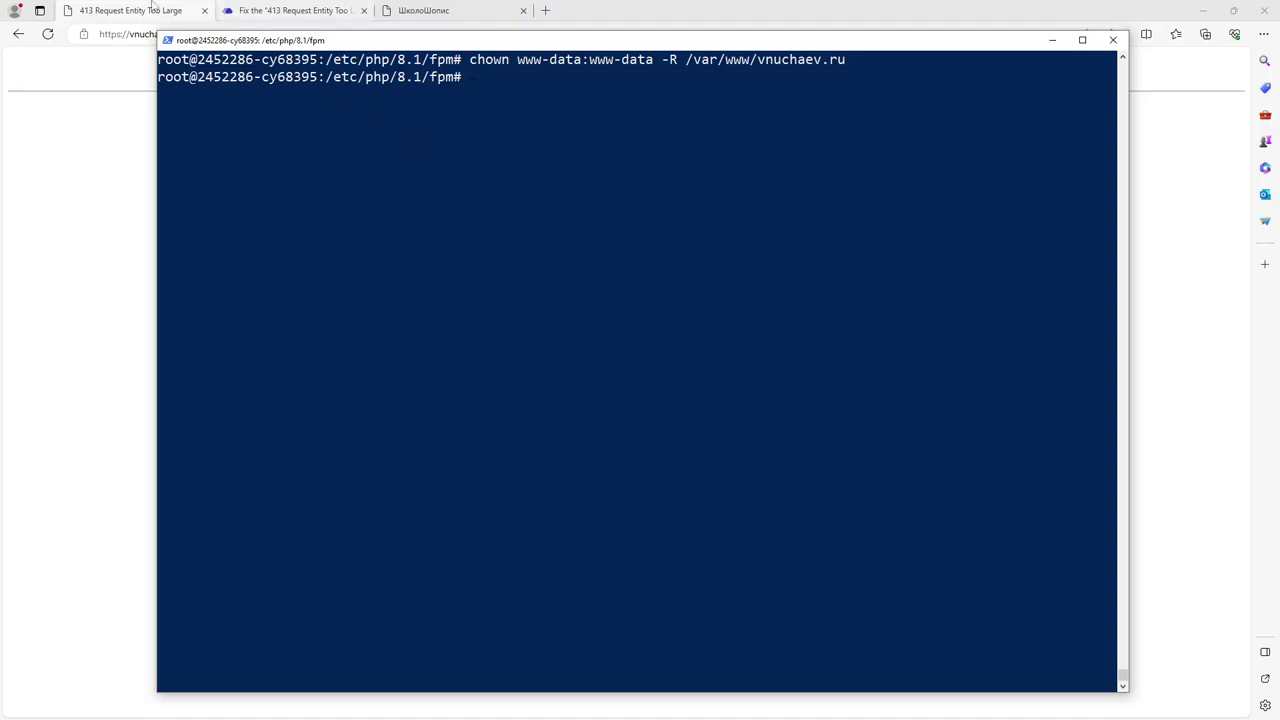
# Upload and install XStore_Theme_v.9.2.6.zip again, hit the 413 error, and return to the Cloudways article
pyautogui.click(155, 10)
pyautogui.click(18, 36)
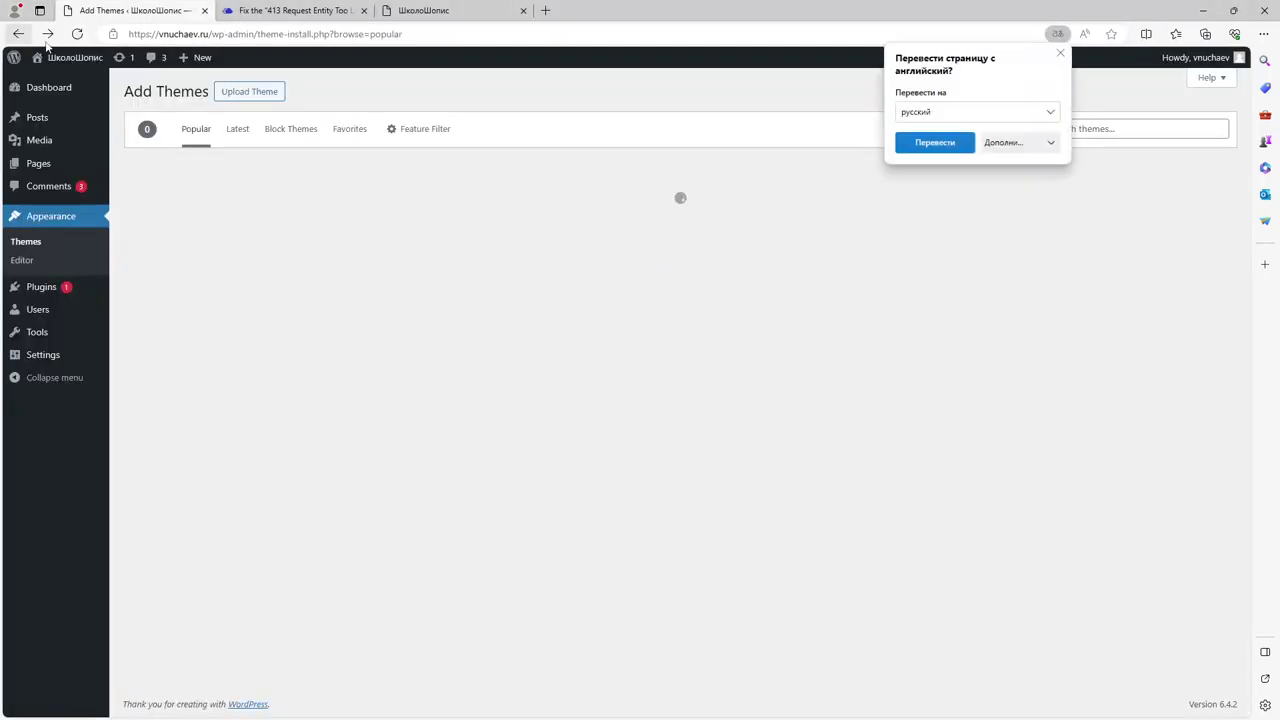
pyautogui.click(243, 95)
pyautogui.click(600, 213)
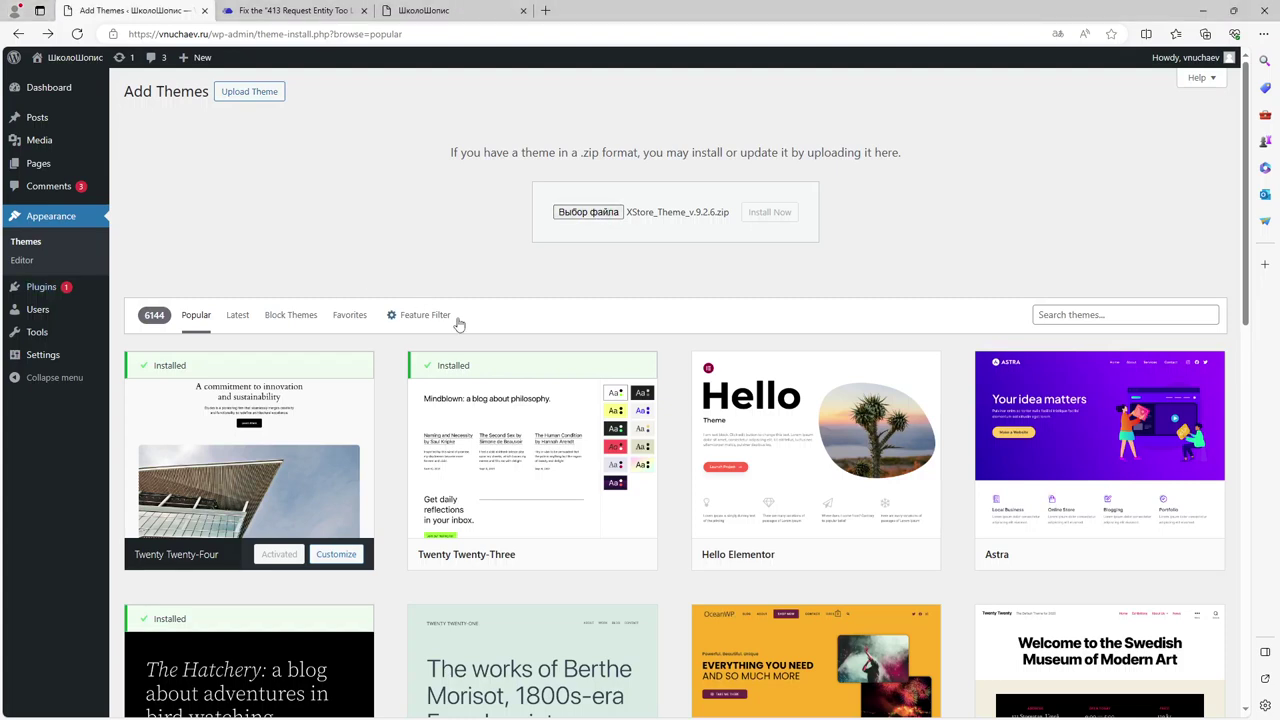
pyautogui.click(77, 34)
pyautogui.moveTo(200, 162)
pyautogui.click(248, 97)
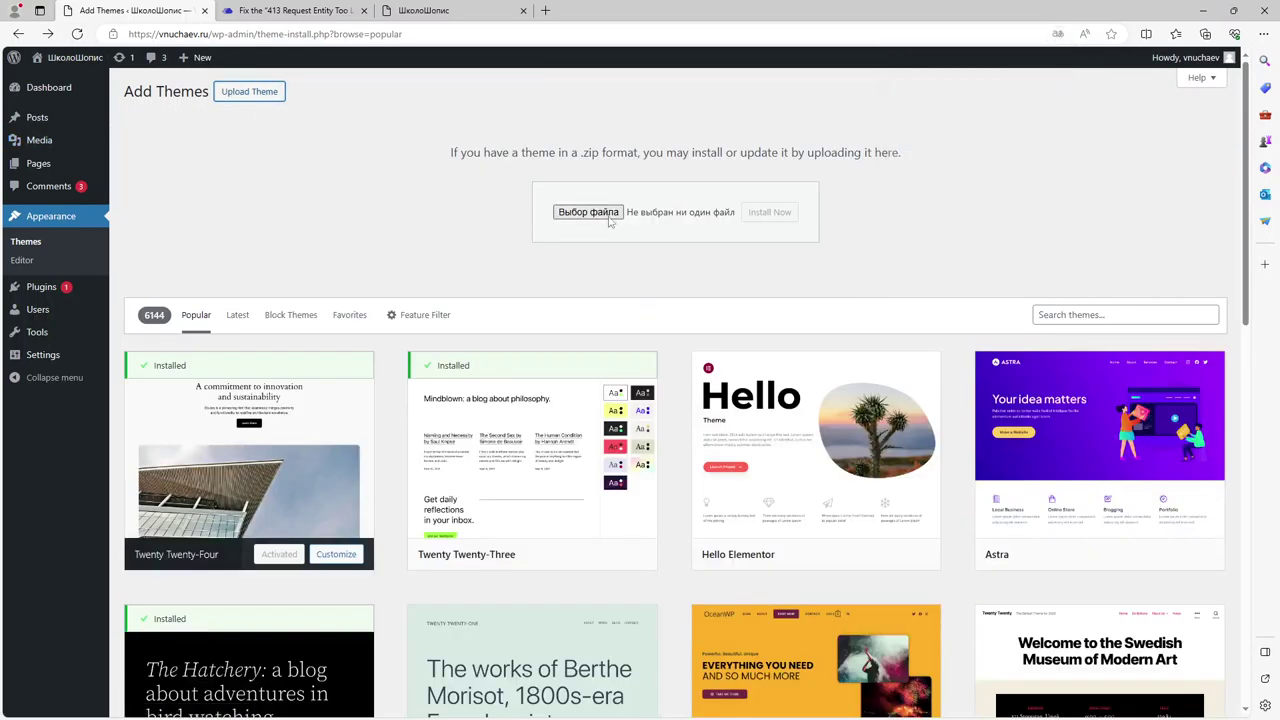
pyautogui.click(578, 213)
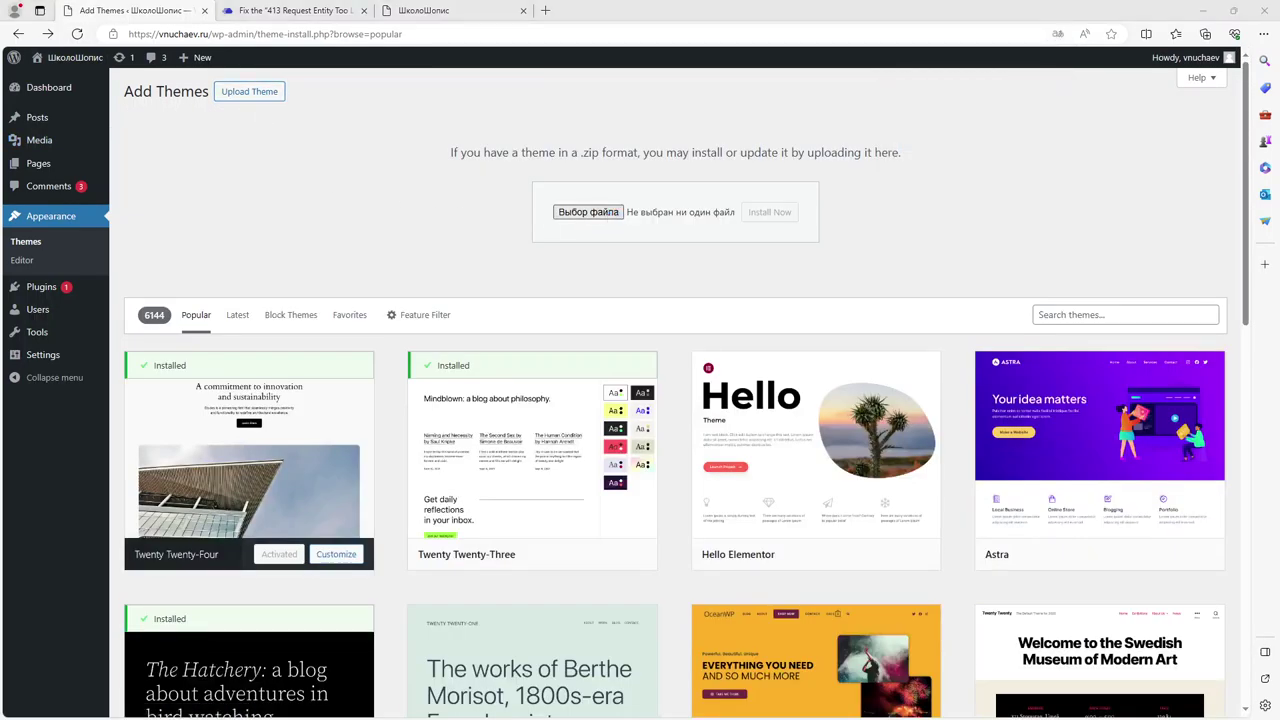
pyautogui.click(767, 213)
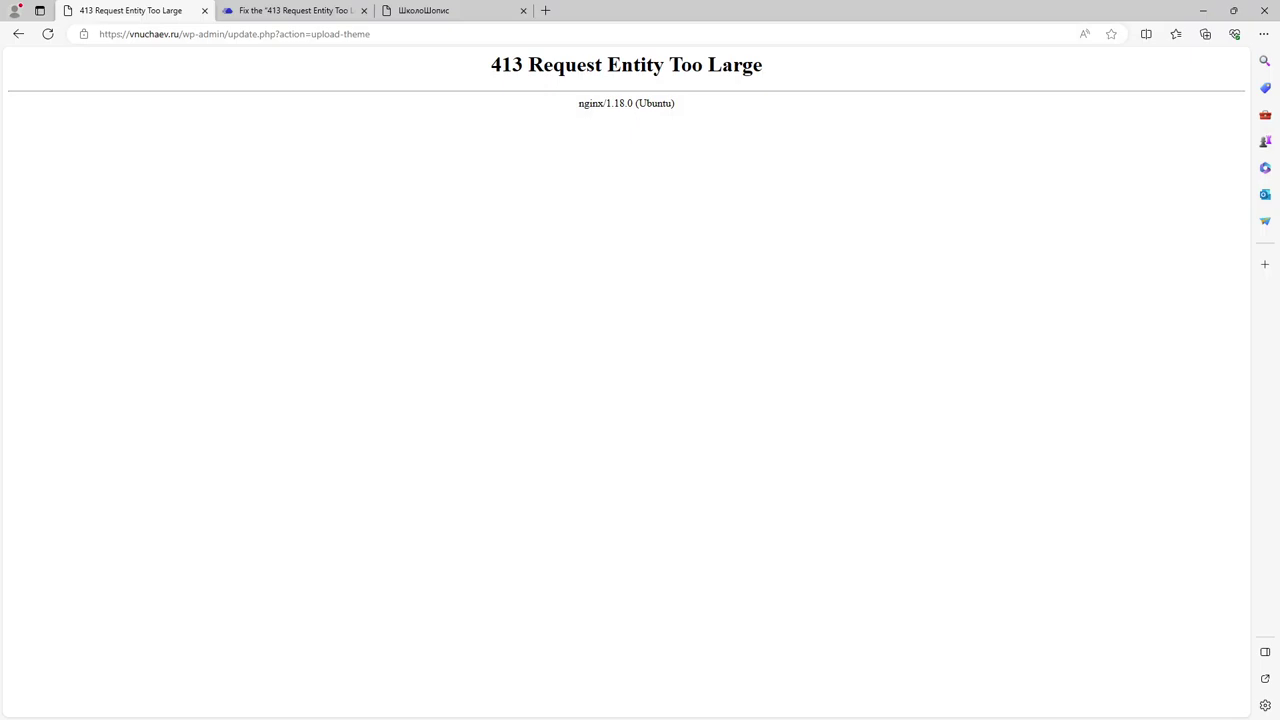
pyautogui.click(270, 17)
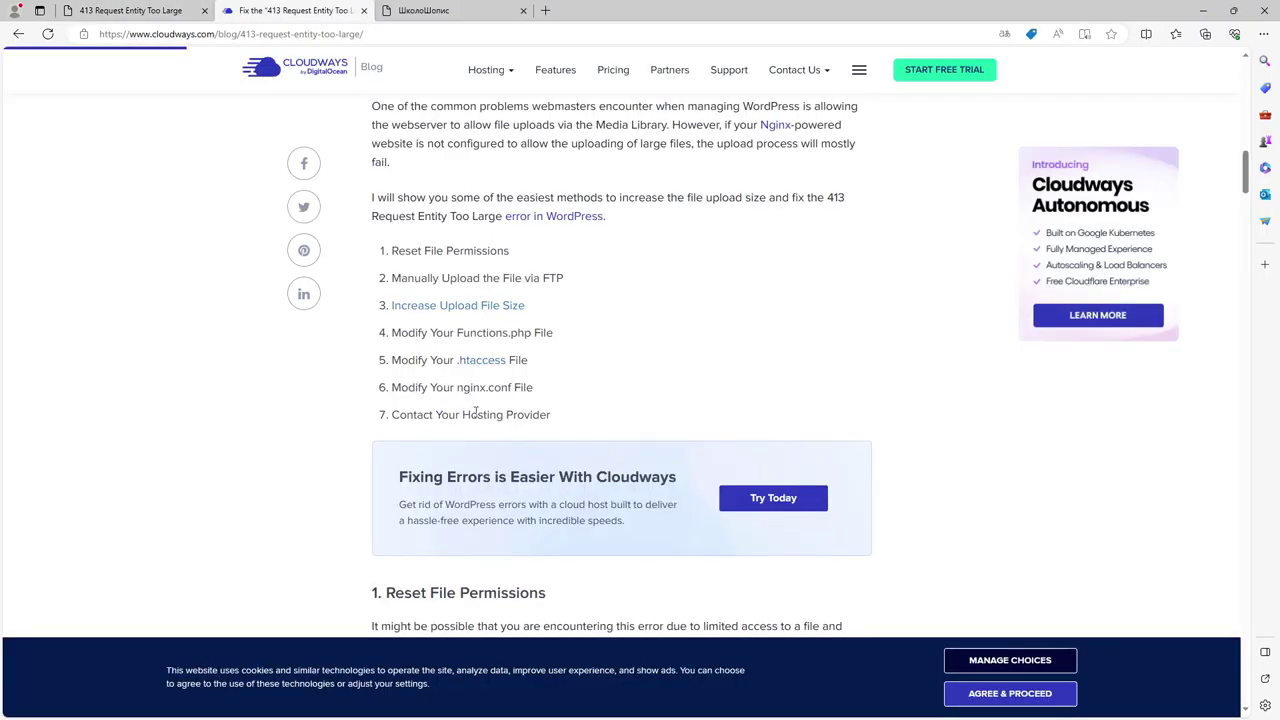
# Review the Cloudways article's list of fixes for the 413 Request Entity Too Large error
pyautogui.scroll(-4, 476, 414)
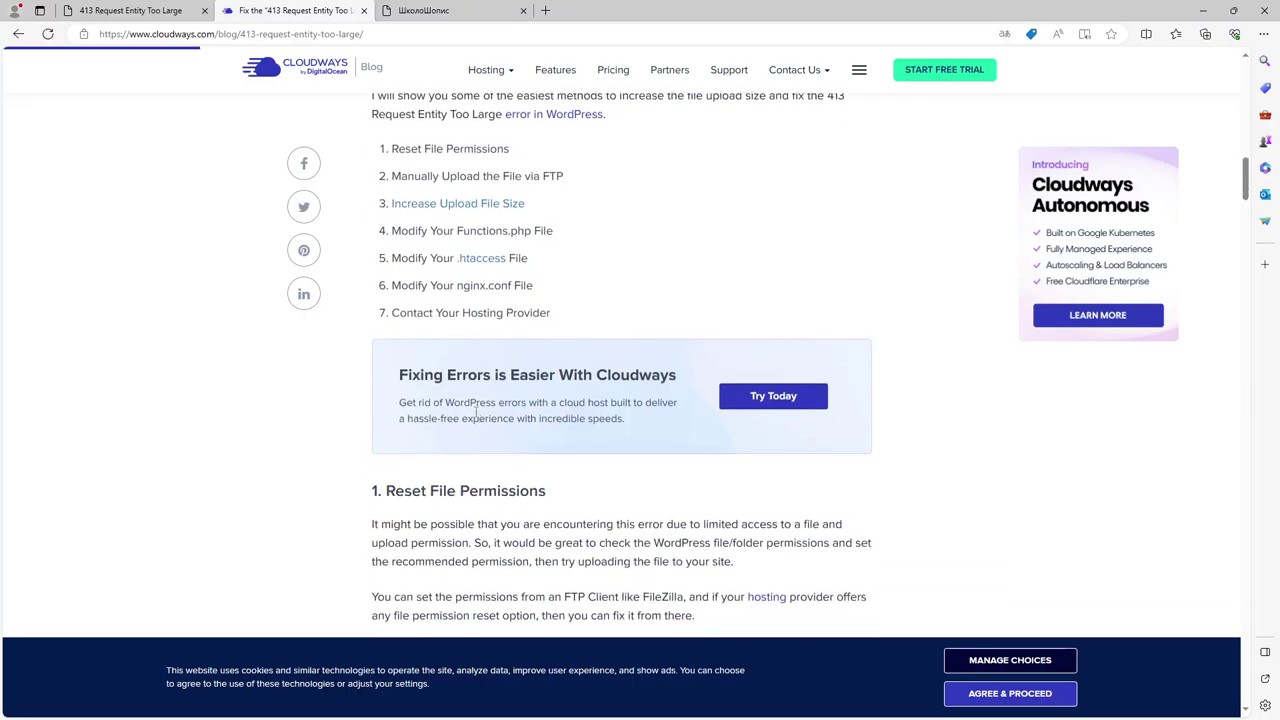
pyautogui.scroll(4, 476, 417)
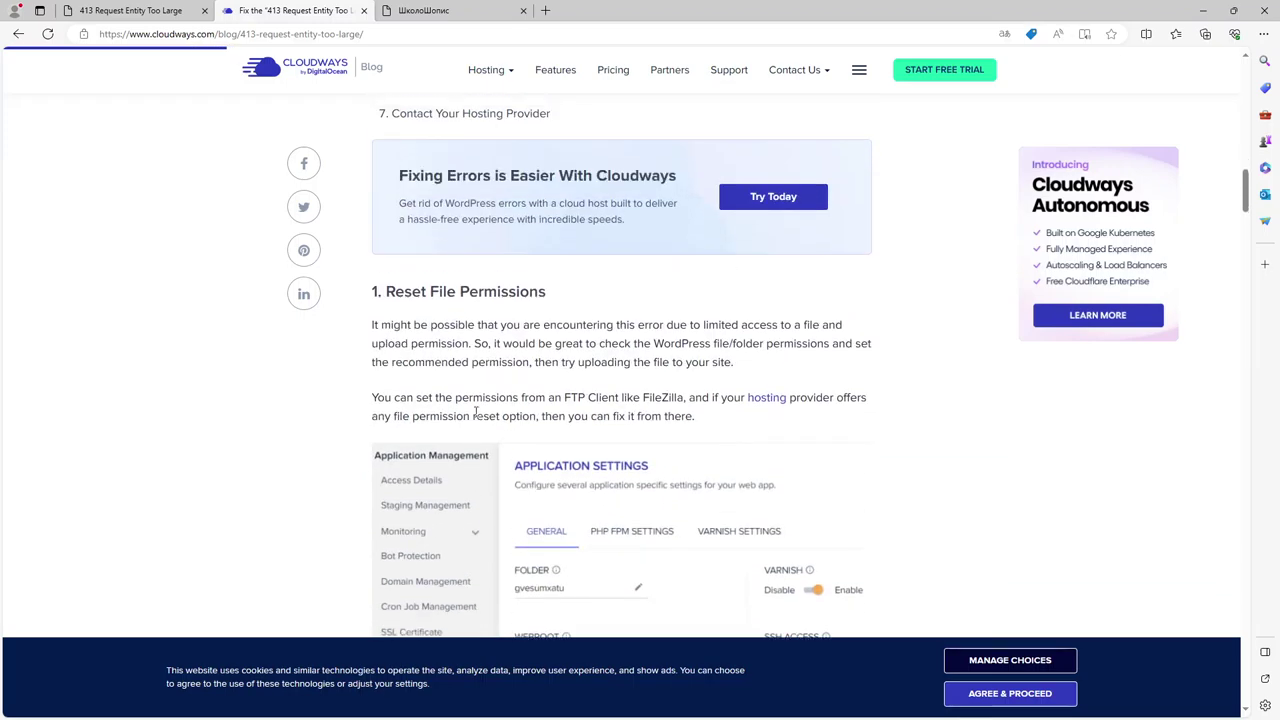
pyautogui.scroll(-10, 476, 414)
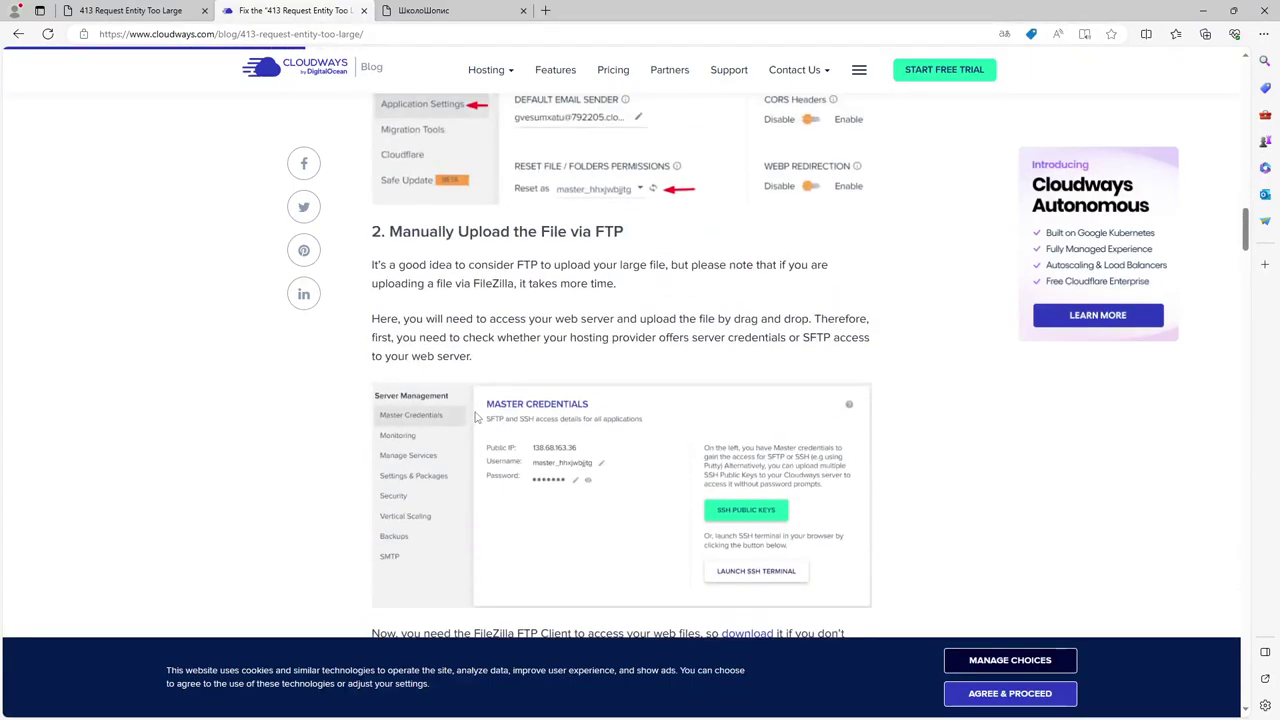
pyautogui.scroll(-7, 476, 417)
pyautogui.scroll(-7, 476, 417)
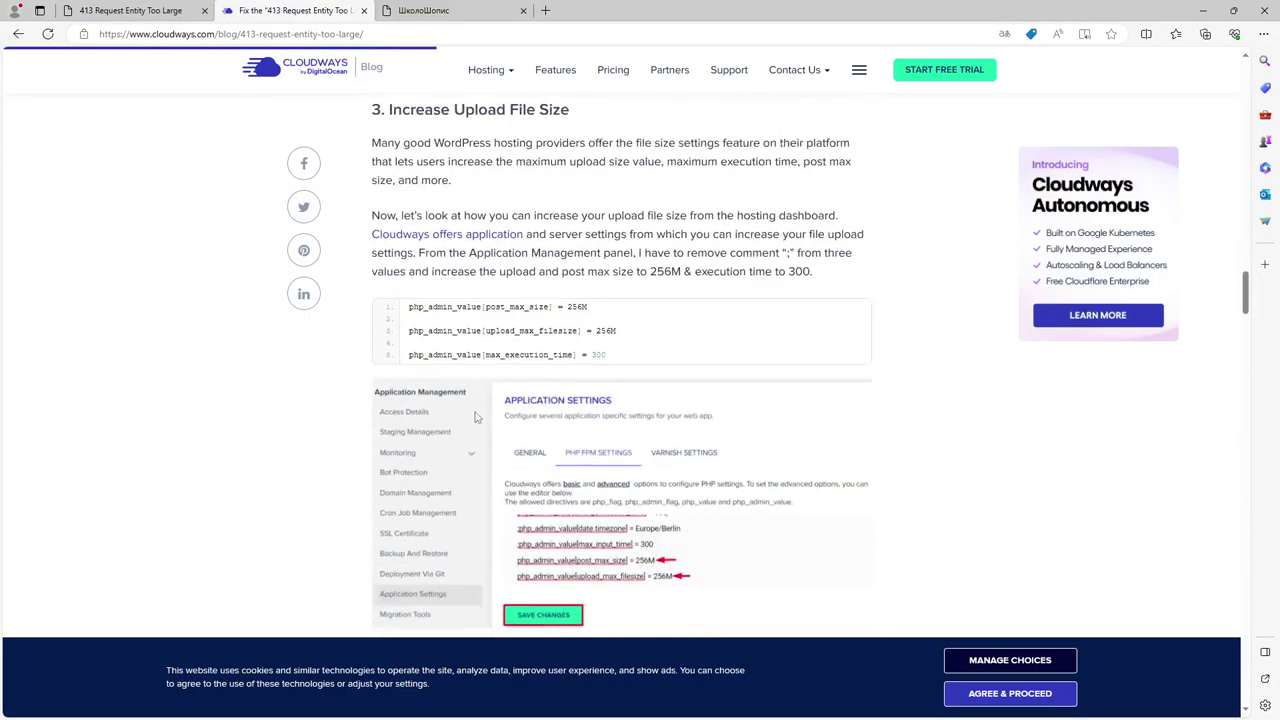
pyautogui.scroll(4, 476, 417)
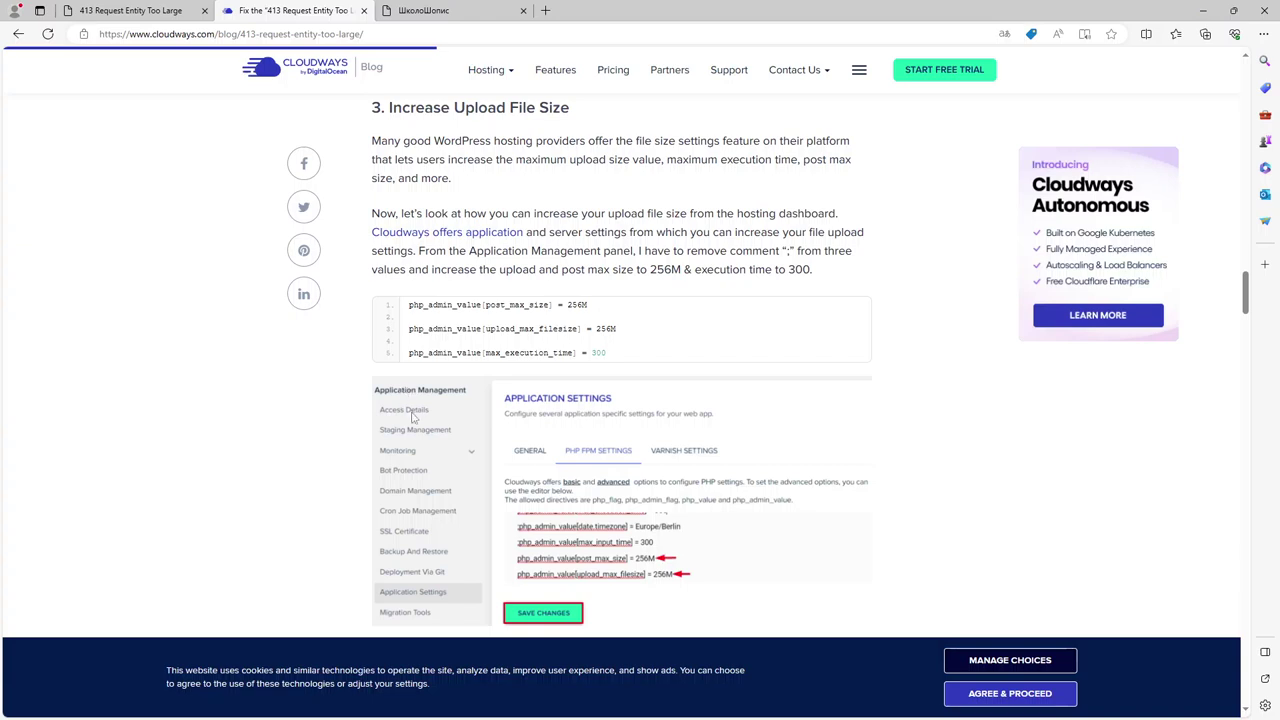
pyautogui.scroll(-1, 423, 409)
pyautogui.scroll(1, 447, 370)
pyautogui.scroll(-5, 577, 309)
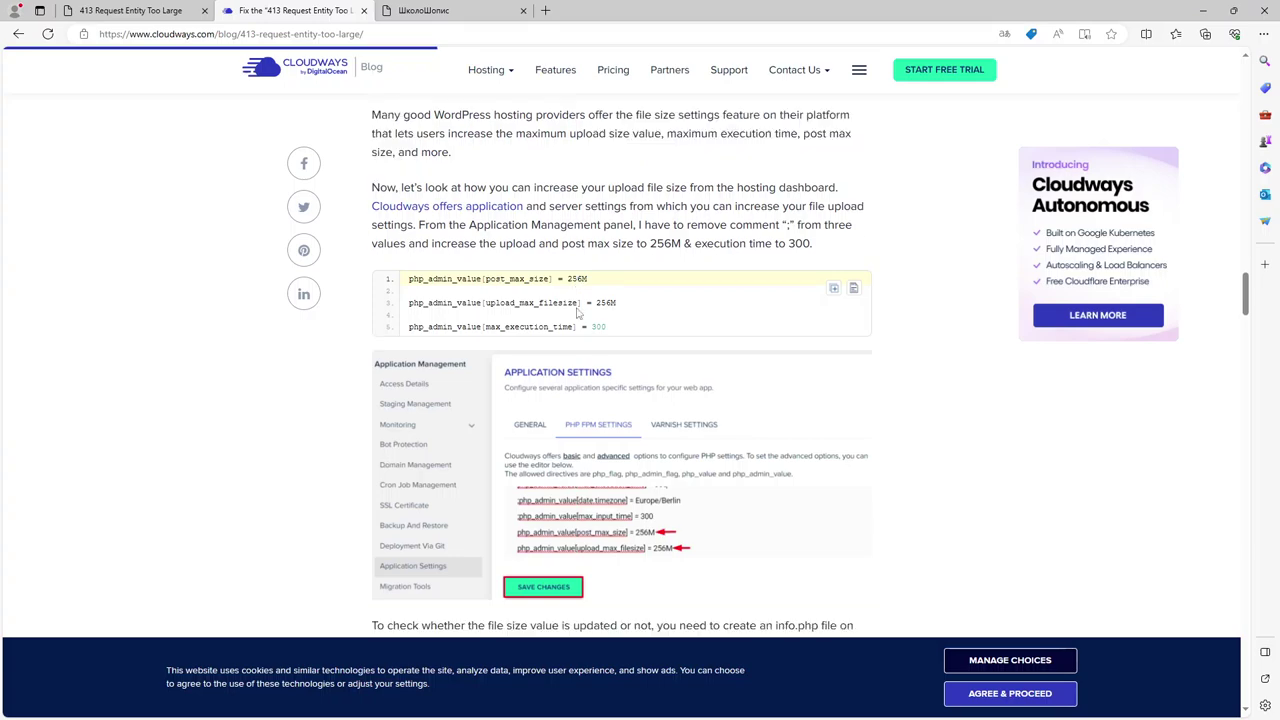
pyautogui.scroll(-1, 577, 313)
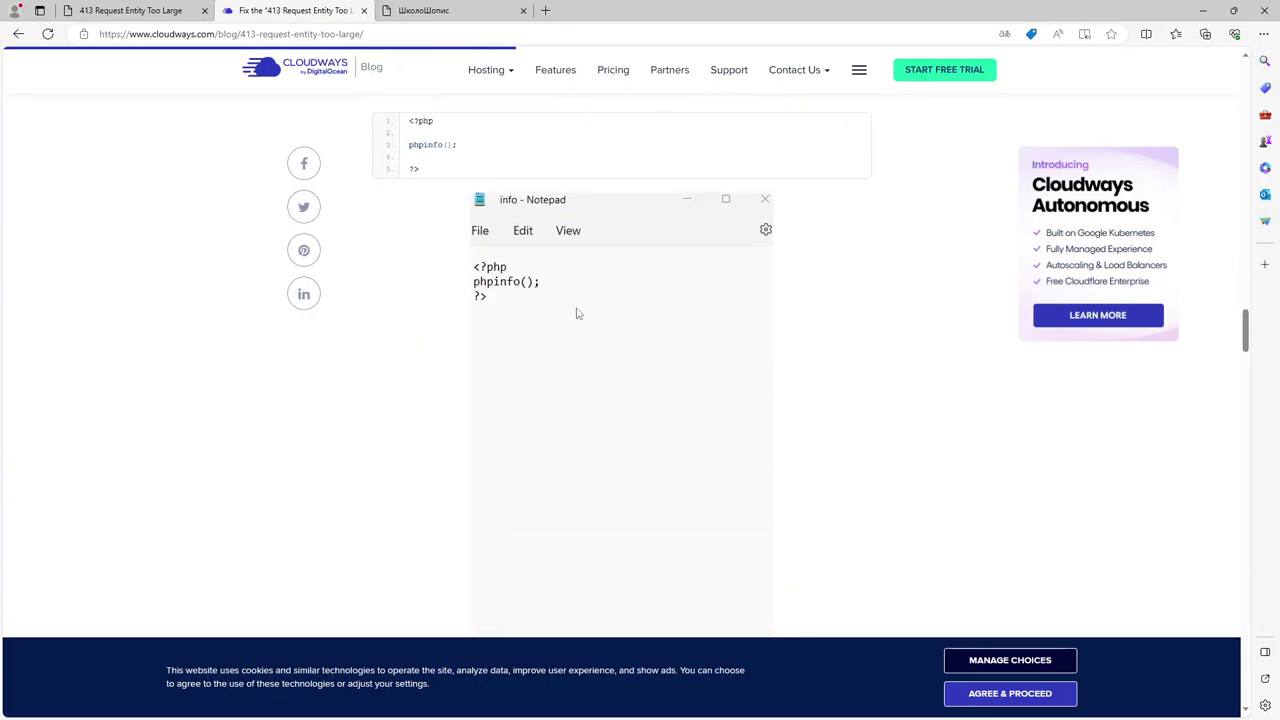
pyautogui.scroll(-5, 577, 313)
pyautogui.scroll(5, 572, 314)
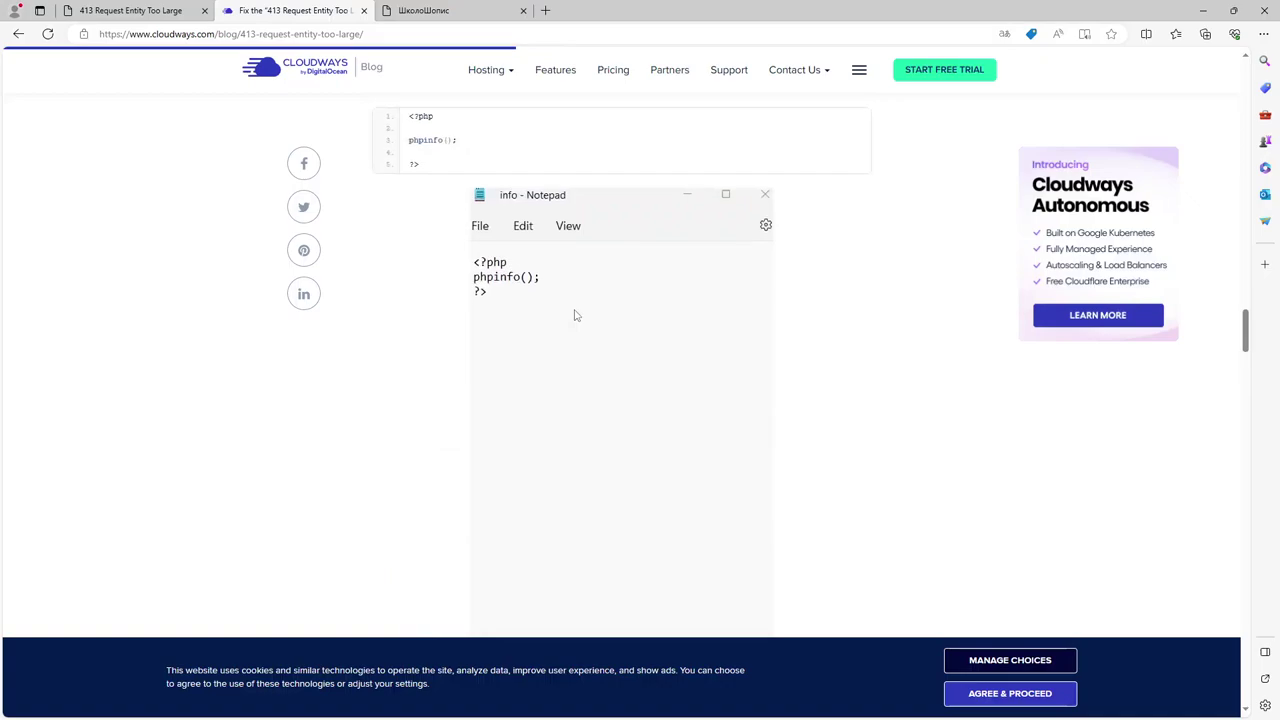
pyautogui.scroll(-8, 575, 316)
pyautogui.scroll(3, 575, 316)
pyautogui.scroll(-5, 575, 316)
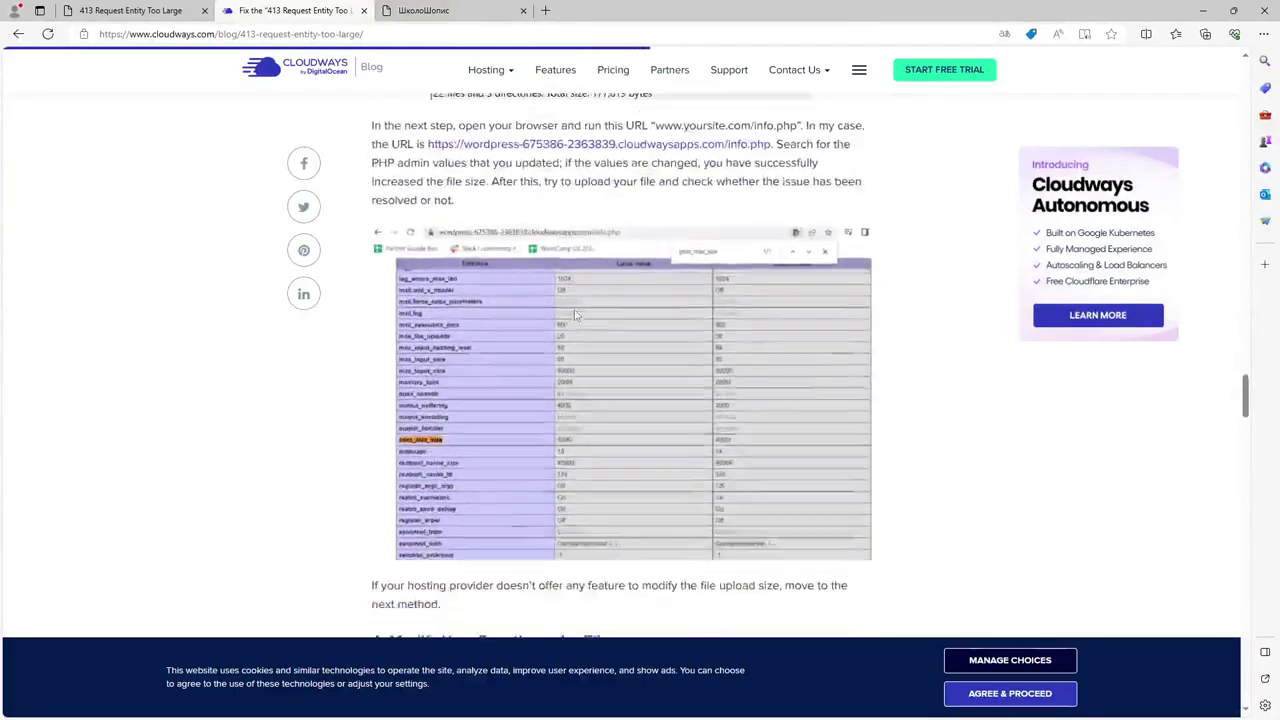
pyautogui.scroll(-8, 575, 316)
pyautogui.scroll(3, 575, 314)
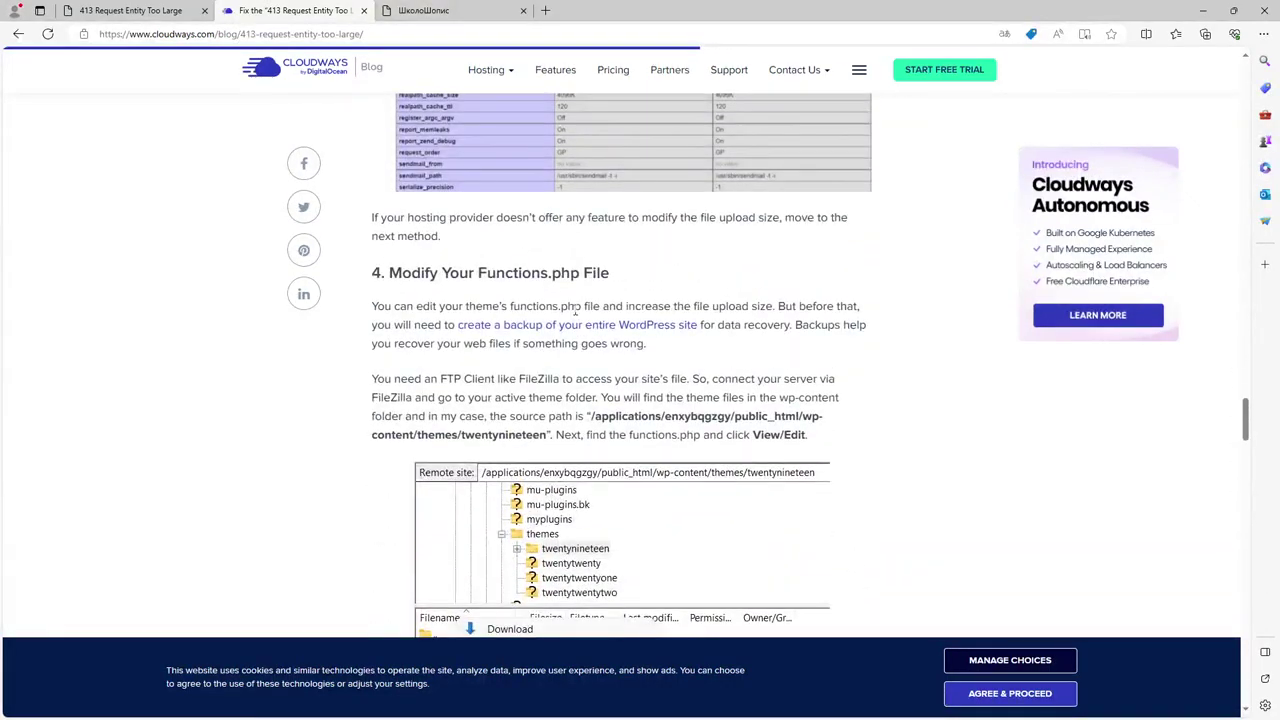
pyautogui.scroll(-9, 575, 313)
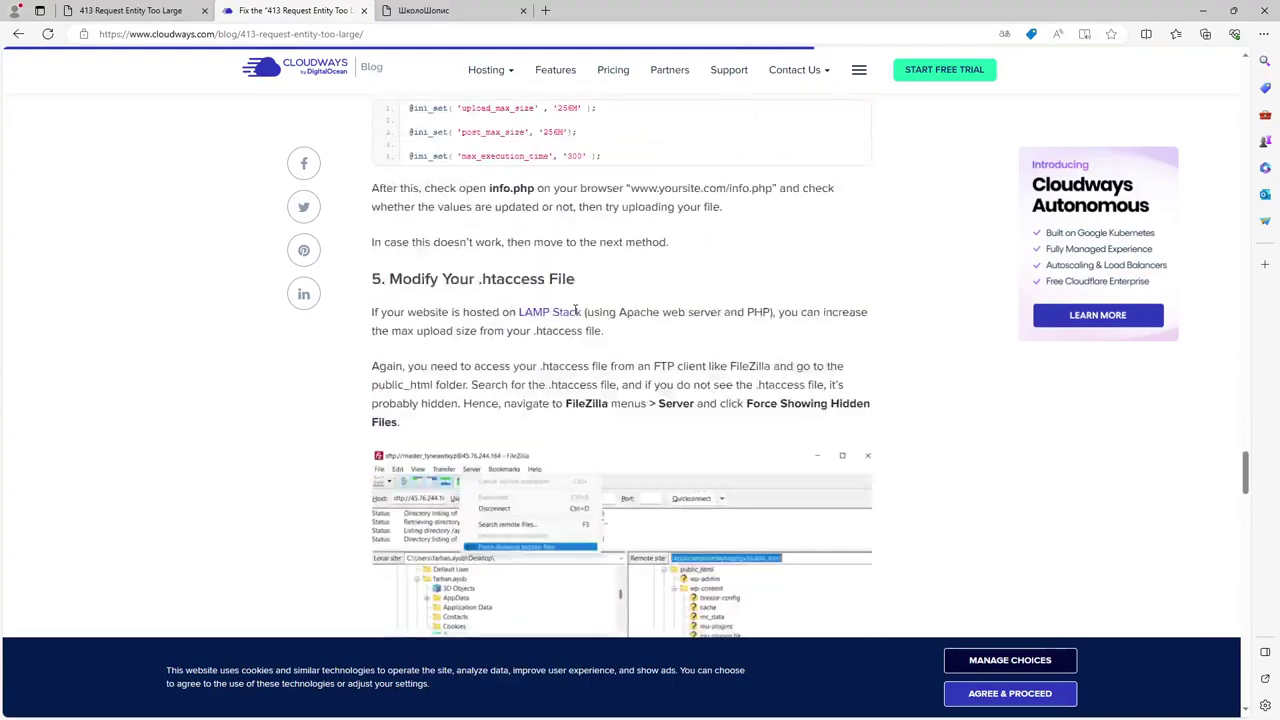
pyautogui.scroll(4, 575, 311)
pyautogui.scroll(-2, 577, 316)
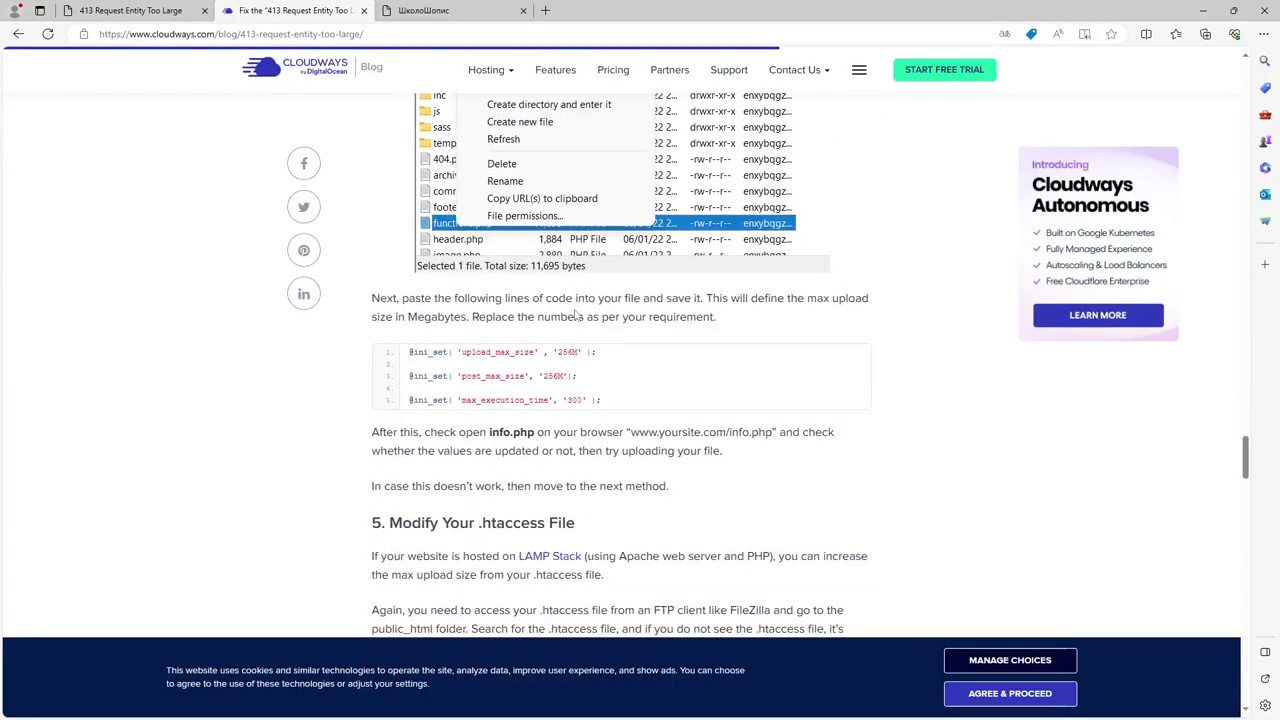
pyautogui.scroll(-3, 575, 316)
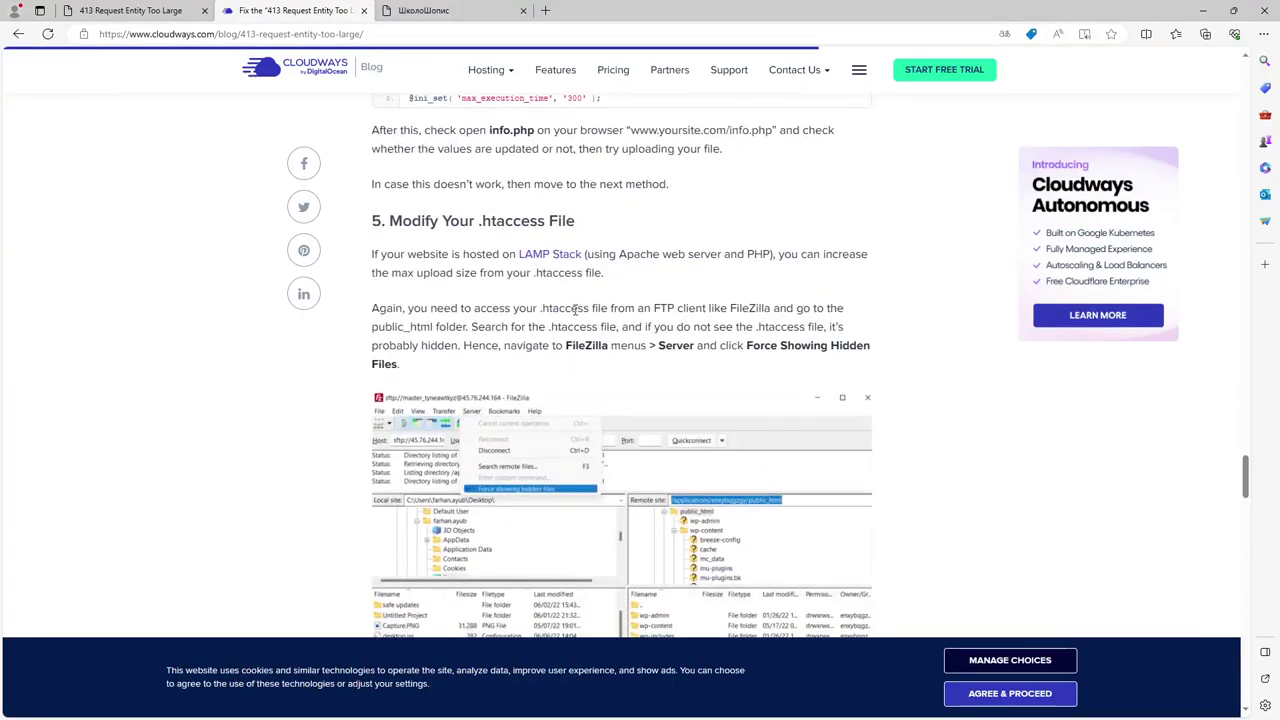
pyautogui.scroll(-15, 575, 313)
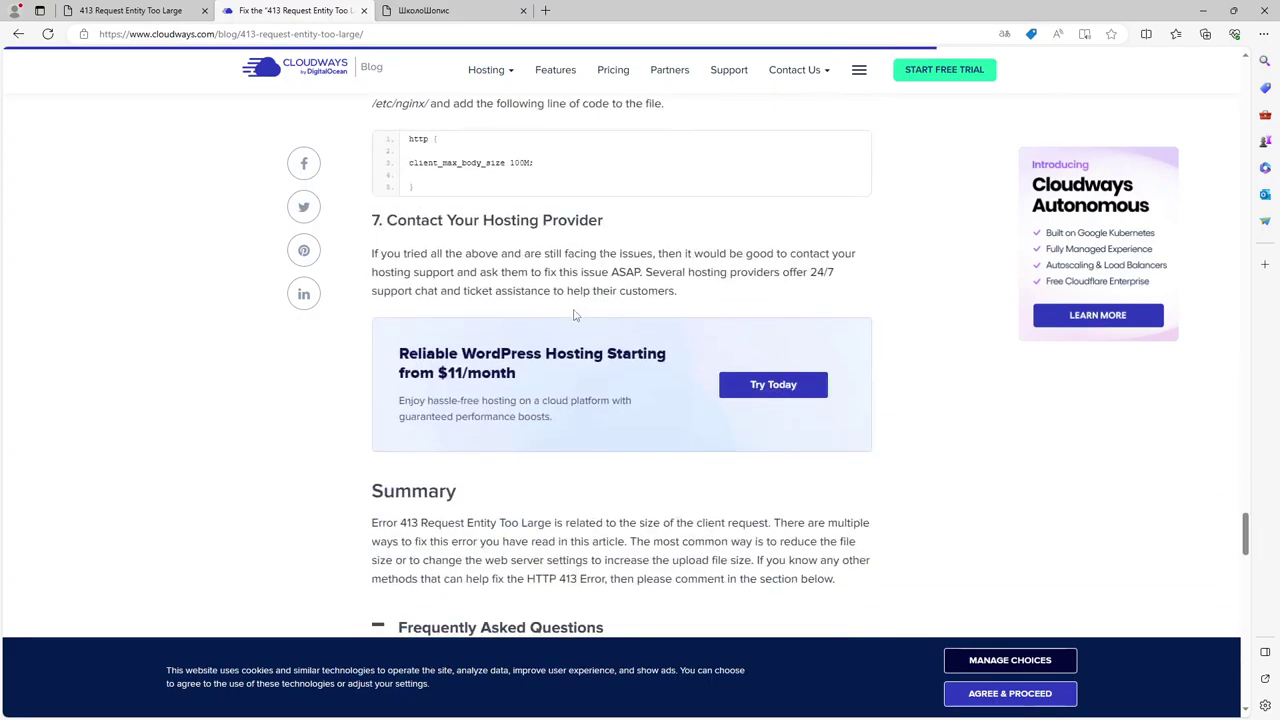
pyautogui.scroll(-3, 575, 315)
# Reboot the remote server with the 'reboot' command over SSH
pyautogui.hotkey('alt', 'Tab')
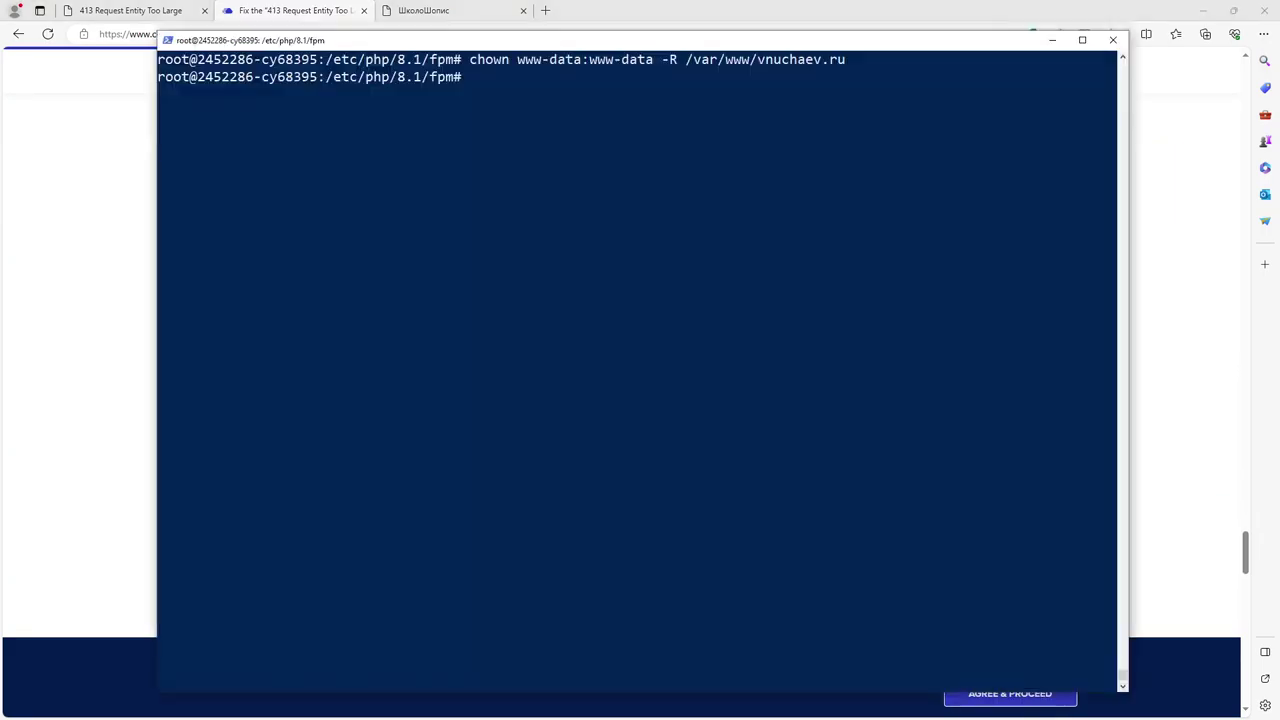
pyautogui.write('reboot')
pyautogui.press('Return')
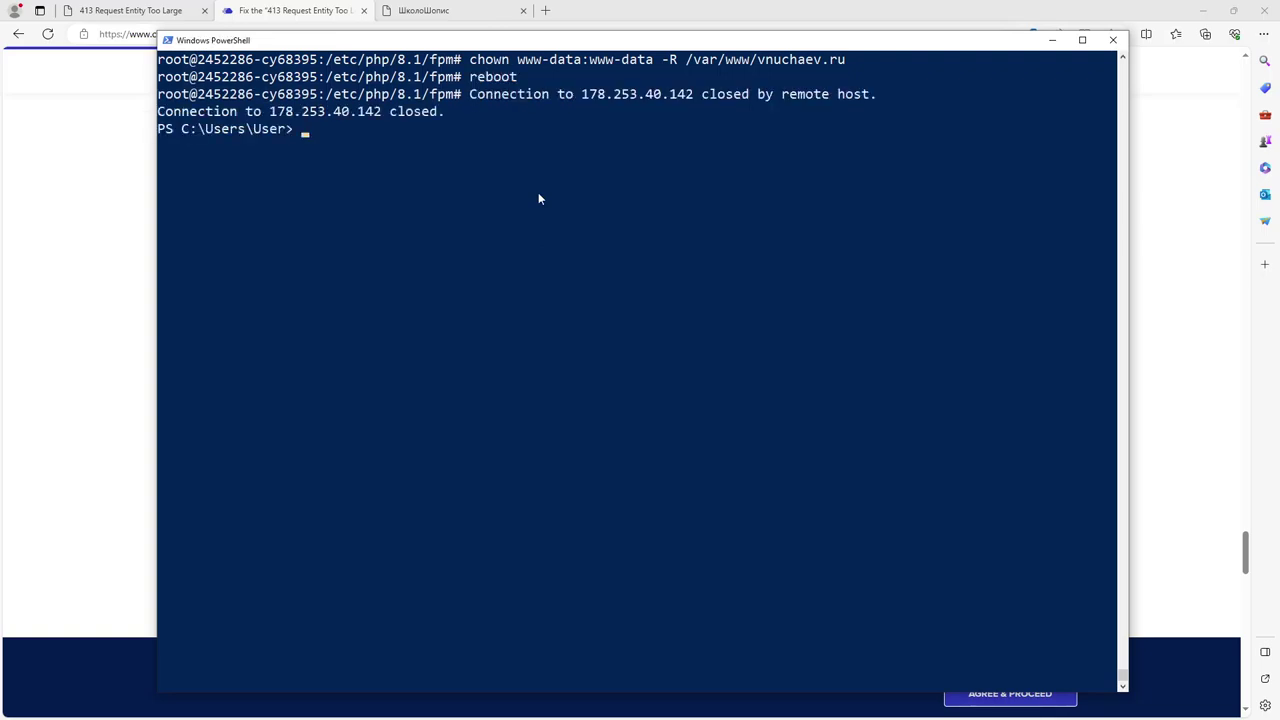
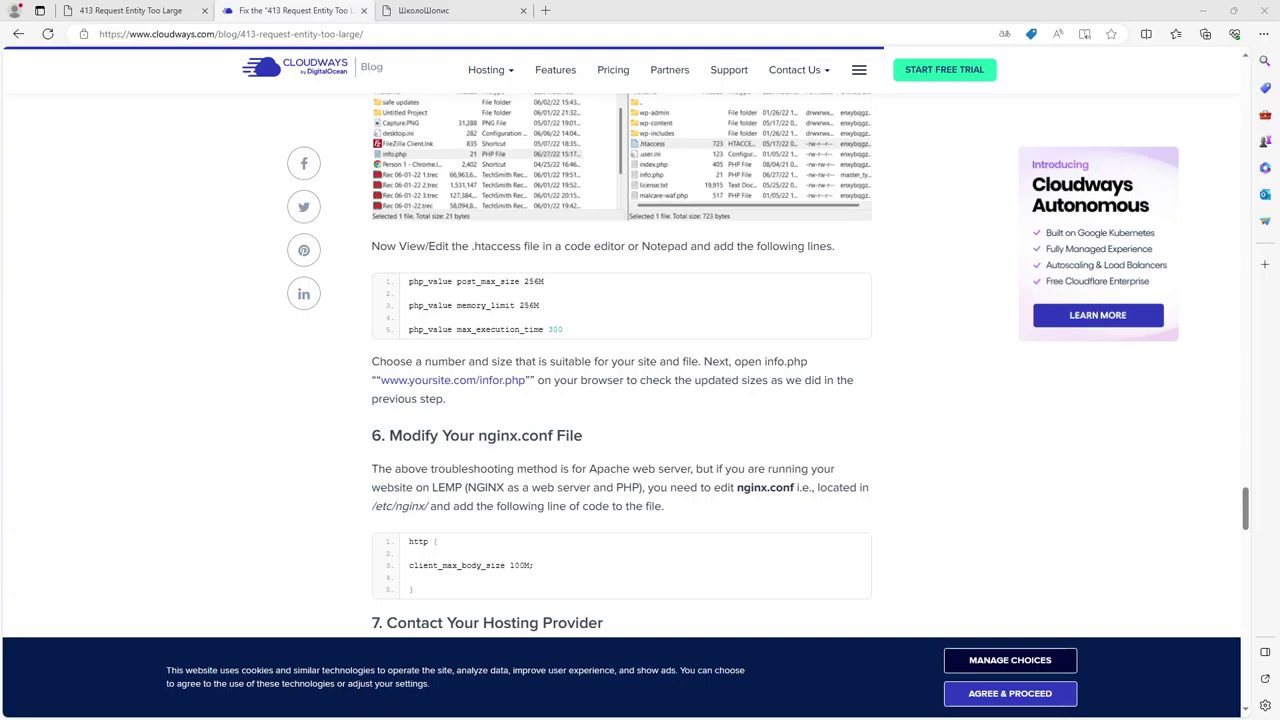
# Reconnect to the server as root over SSH, log in, and clear the screen
pyautogui.hotkey('alt', 'Tab')
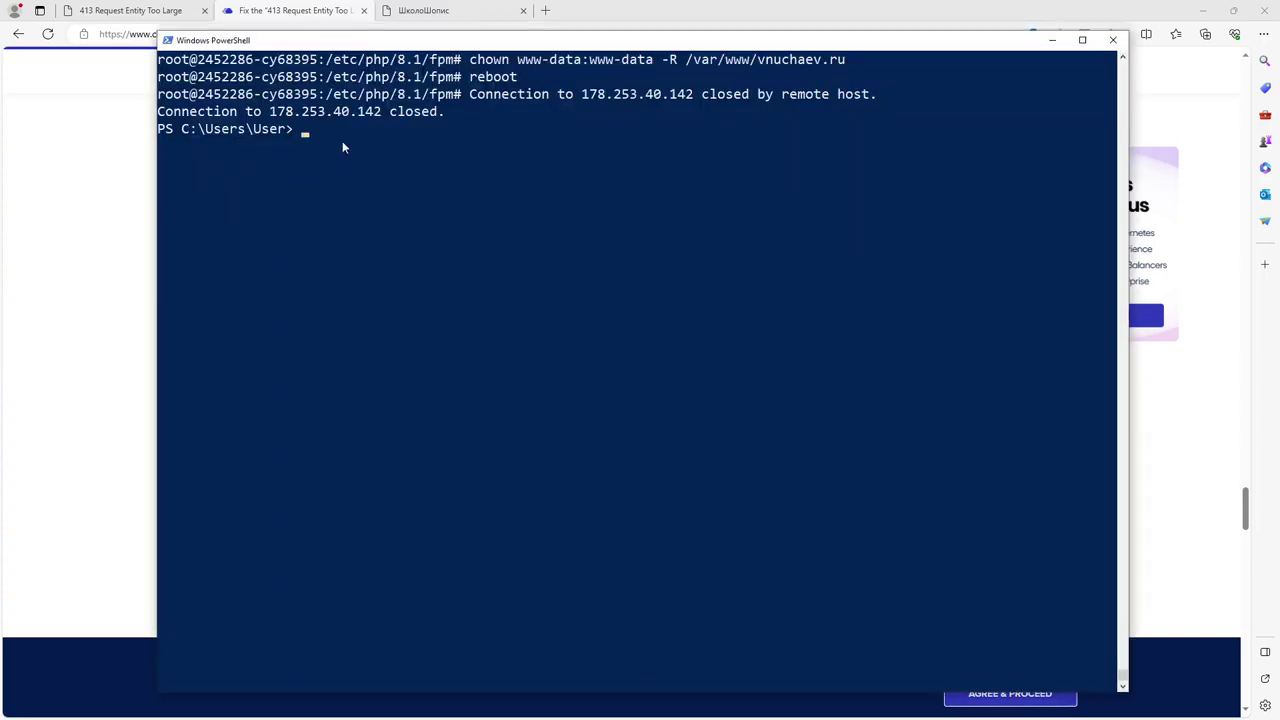
pyautogui.press('Up')
pyautogui.press('Return')
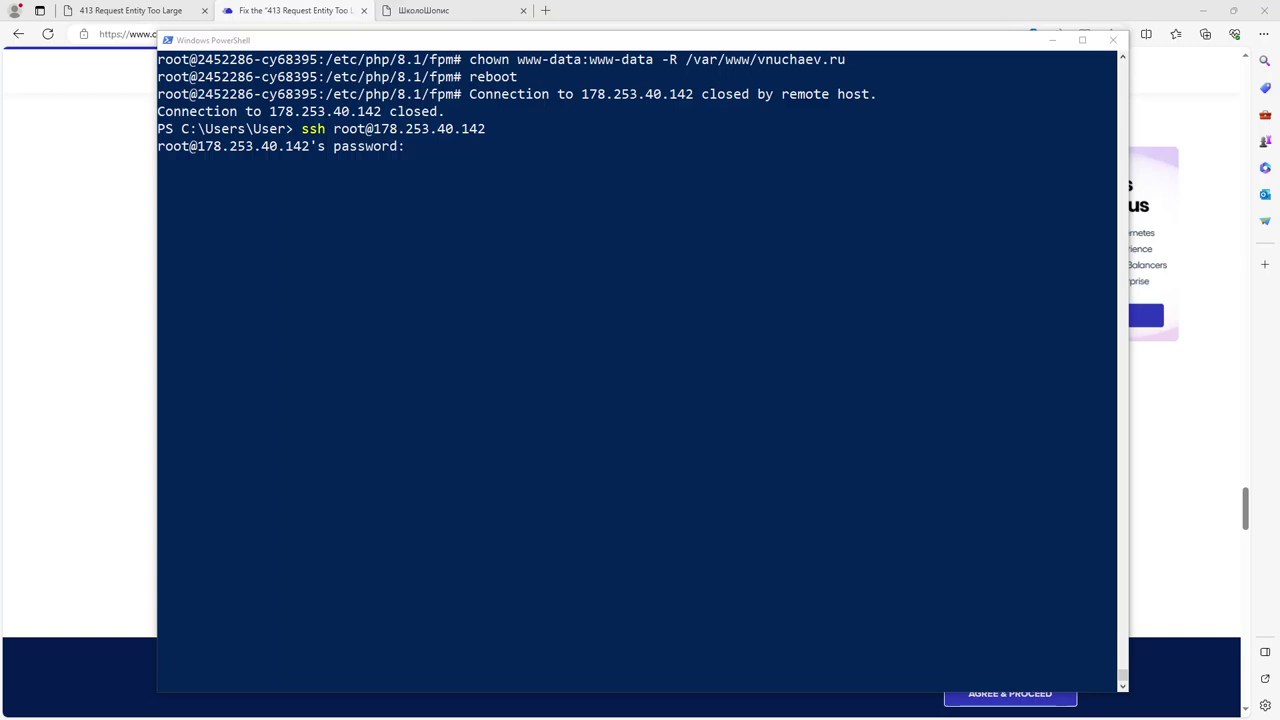
pyautogui.click(424, 150)
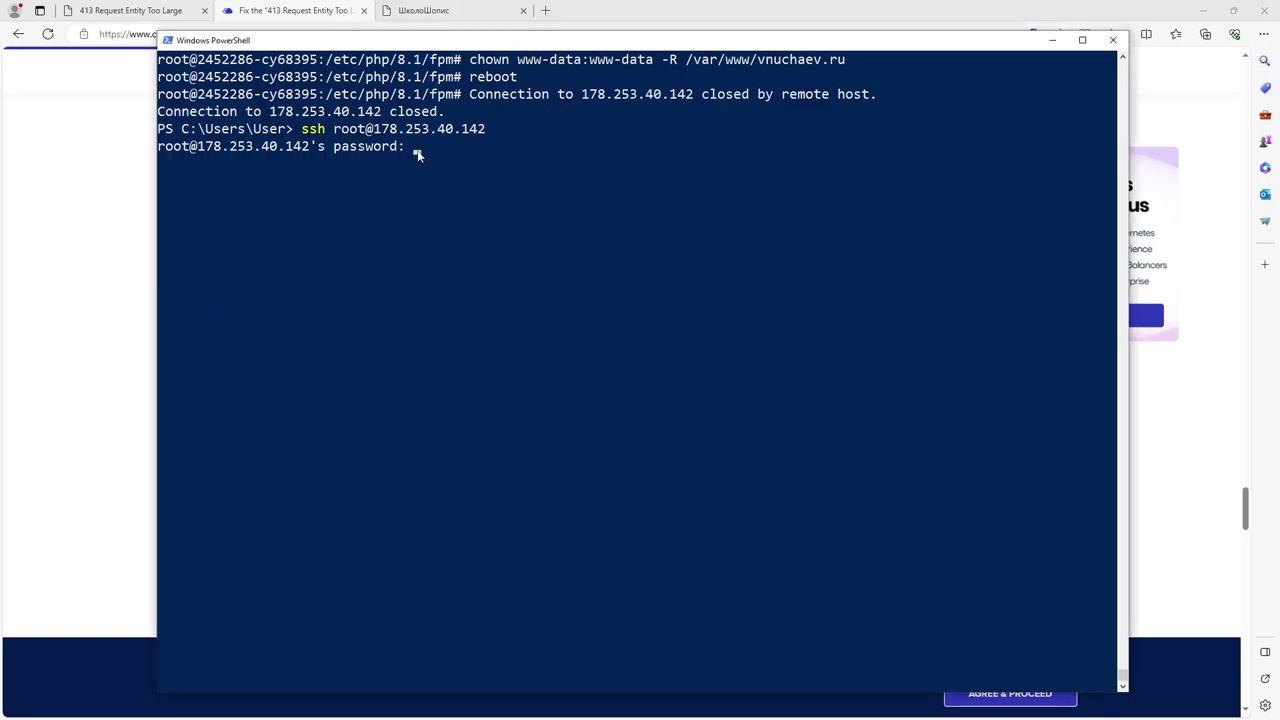
pyautogui.press('Return')
pyautogui.press('Return')
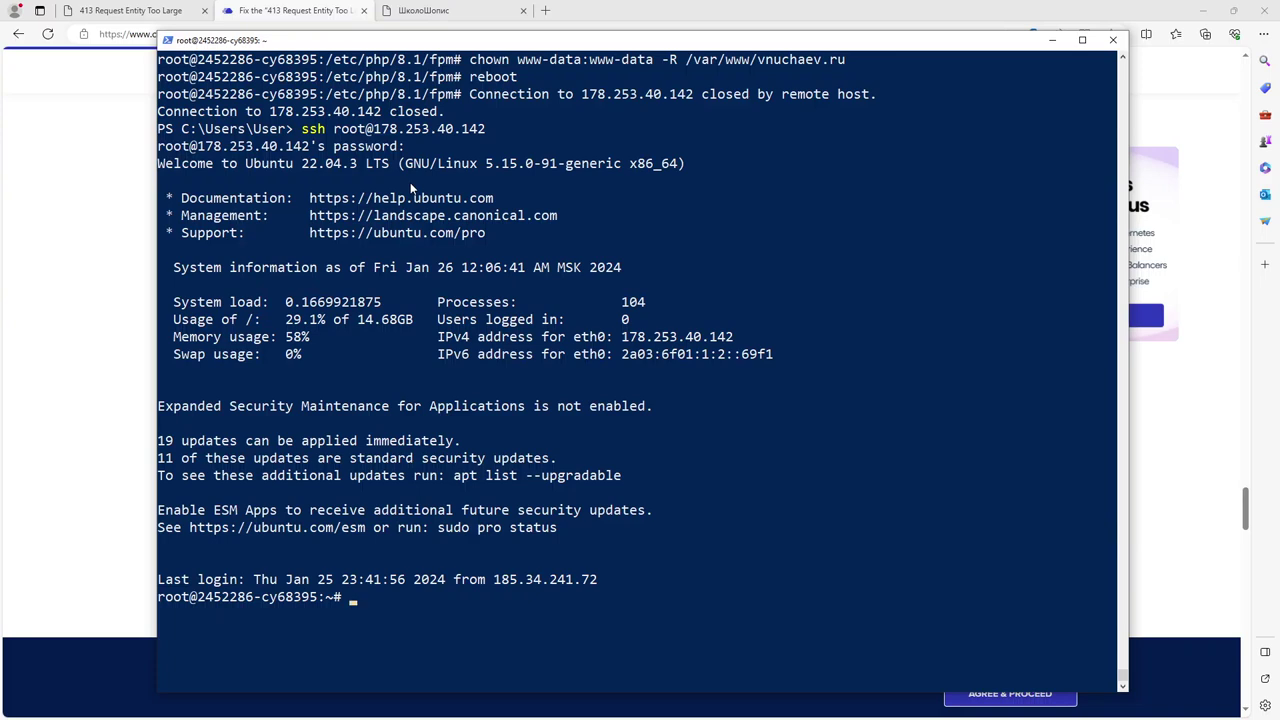
pyautogui.hotkey('ctrl', 'l')
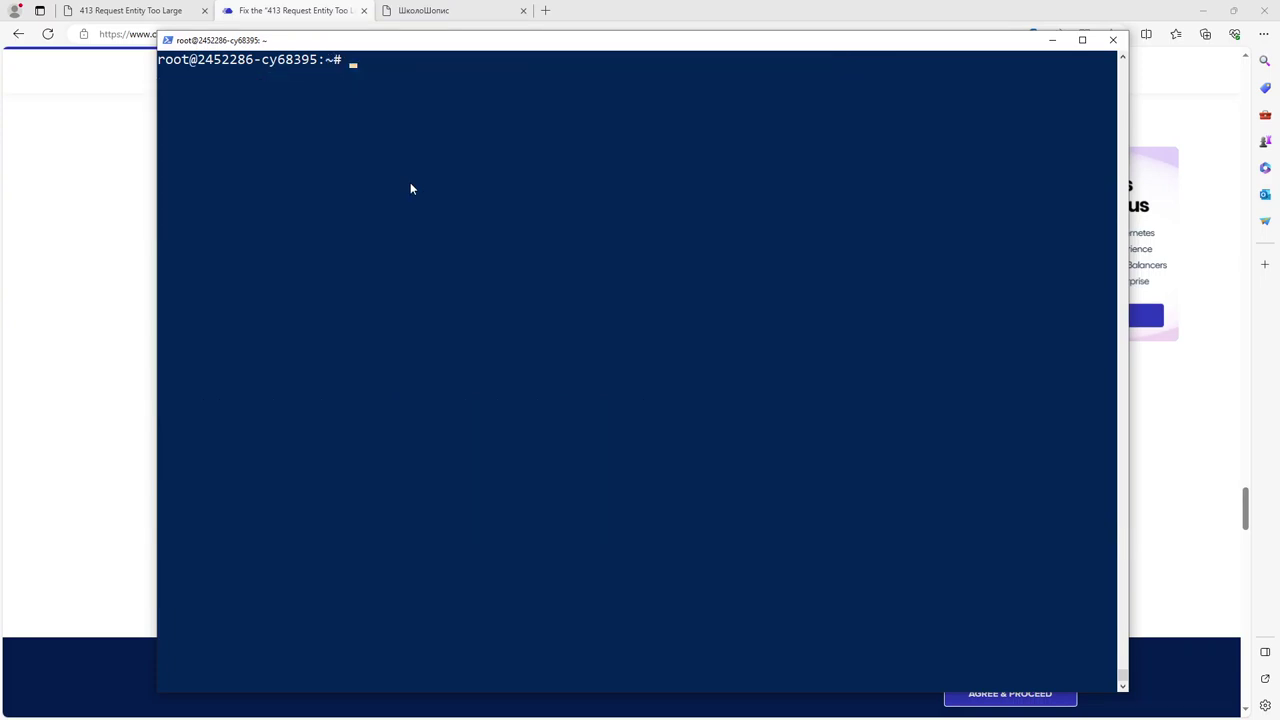
# Rename the site's index.php to index_.php with mv
pyautogui.write('nano')
pyautogui.press('BackSpace')
pyautogui.press('BackSpace')
pyautogui.press('BackSpace')
pyautogui.press('BackSpace')
pyautogui.press('BackSpace')
pyautogui.write('rm')
pyautogui.press('BackSpace')
pyautogui.press('BackSpace')
pyautogui.write('mv /var/www/vnuchaev.ru')
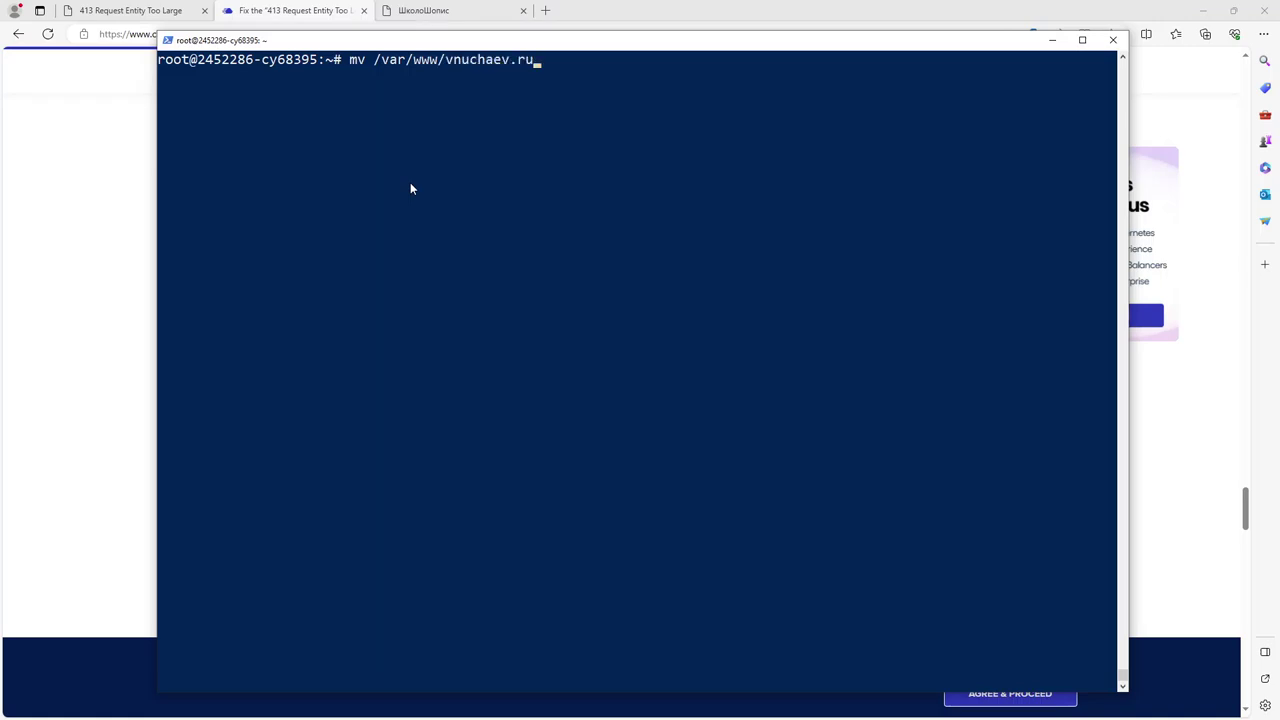
pyautogui.write('/ind')
pyautogui.write('ex.php')
pyautogui.write(' ins')
pyautogui.write('dex')
pyautogui.write('>')
pyautogui.press('BackSpace')
pyautogui.write('_)')
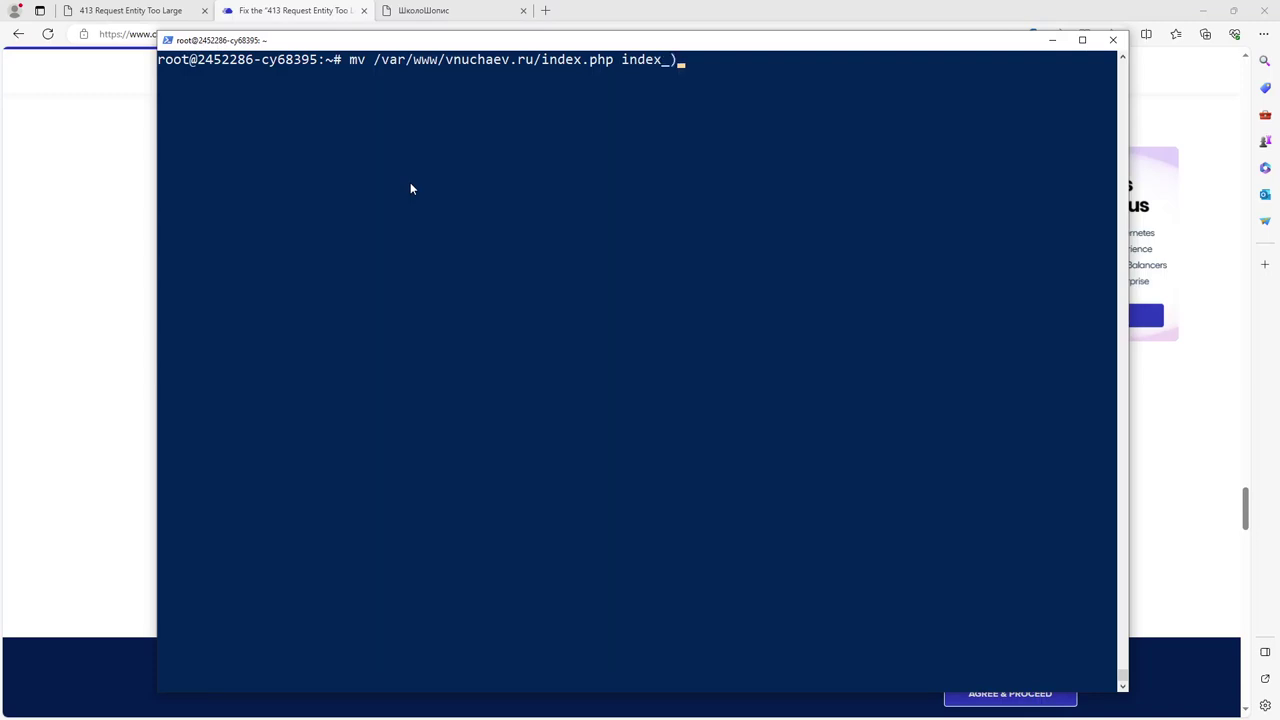
pyautogui.write('php')
pyautogui.press('Return')
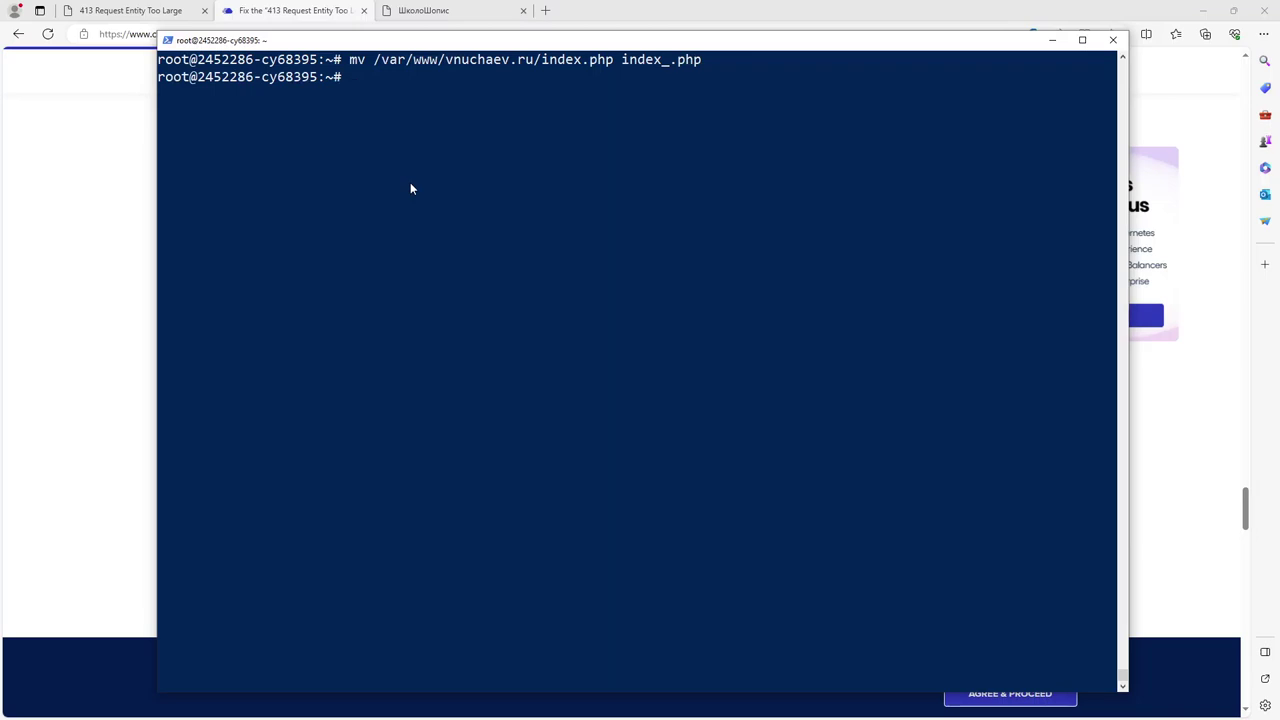
# Open a new index.php for the site in nano and start it with <?php
pyautogui.press('Up')
pyautogui.press('BackSpace')
pyautogui.press('BackSpace')
pyautogui.press('BackSpace')
pyautogui.press('BackSpace')
pyautogui.press('BackSpace')
pyautogui.press('BackSpace')
pyautogui.press('BackSpace')
pyautogui.press('BackSpace')
pyautogui.press('BackSpace')
pyautogui.press('BackSpace')
pyautogui.press('BackSpace')
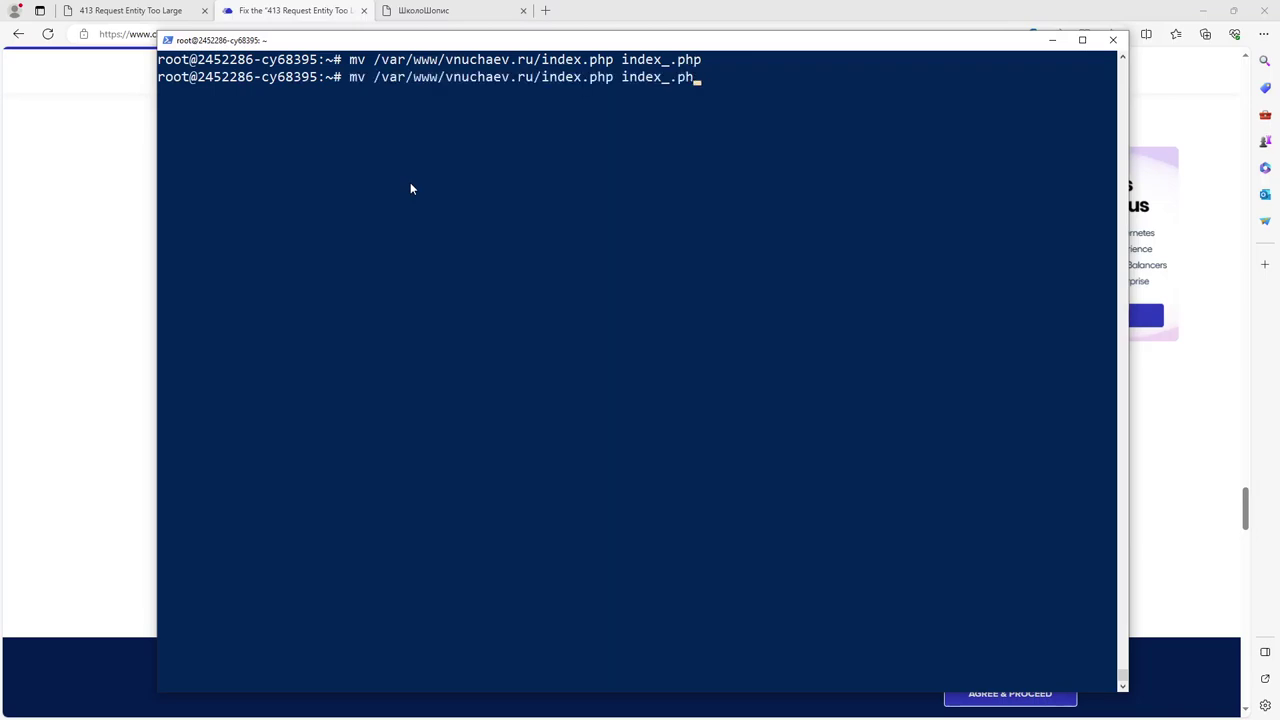
pyautogui.press('Left')
pyautogui.press('Left')
pyautogui.press('Left')
pyautogui.press('Left')
pyautogui.press('Left')
pyautogui.press('Left')
pyautogui.press('Left')
pyautogui.press('Left')
pyautogui.press('Left')
pyautogui.press('Left')
pyautogui.press('Left')
pyautogui.press('Left')
pyautogui.press('Left')
pyautogui.press('Left')
pyautogui.press('Left')
pyautogui.press('Left')
pyautogui.press('Left')
pyautogui.press('Left')
pyautogui.press('Left')
pyautogui.press('Left')
pyautogui.press('BackSpace')
pyautogui.press('BackSpace')
pyautogui.write('nano')
pyautogui.press('Right')
pyautogui.press('Right')
pyautogui.press('Right')
pyautogui.press('Right')
pyautogui.press('Right')
pyautogui.press('Right')
pyautogui.press('Right')
pyautogui.press('Right')
pyautogui.press('Right')
pyautogui.press('Right')
pyautogui.press('Right')
pyautogui.press('Right')
pyautogui.press('Right')
pyautogui.press('Right')
pyautogui.press('Right')
pyautogui.press('Right')
pyautogui.press('Right')
pyautogui.press('Right')
pyautogui.press('Right')
pyautogui.press('Right')
pyautogui.press('Right')
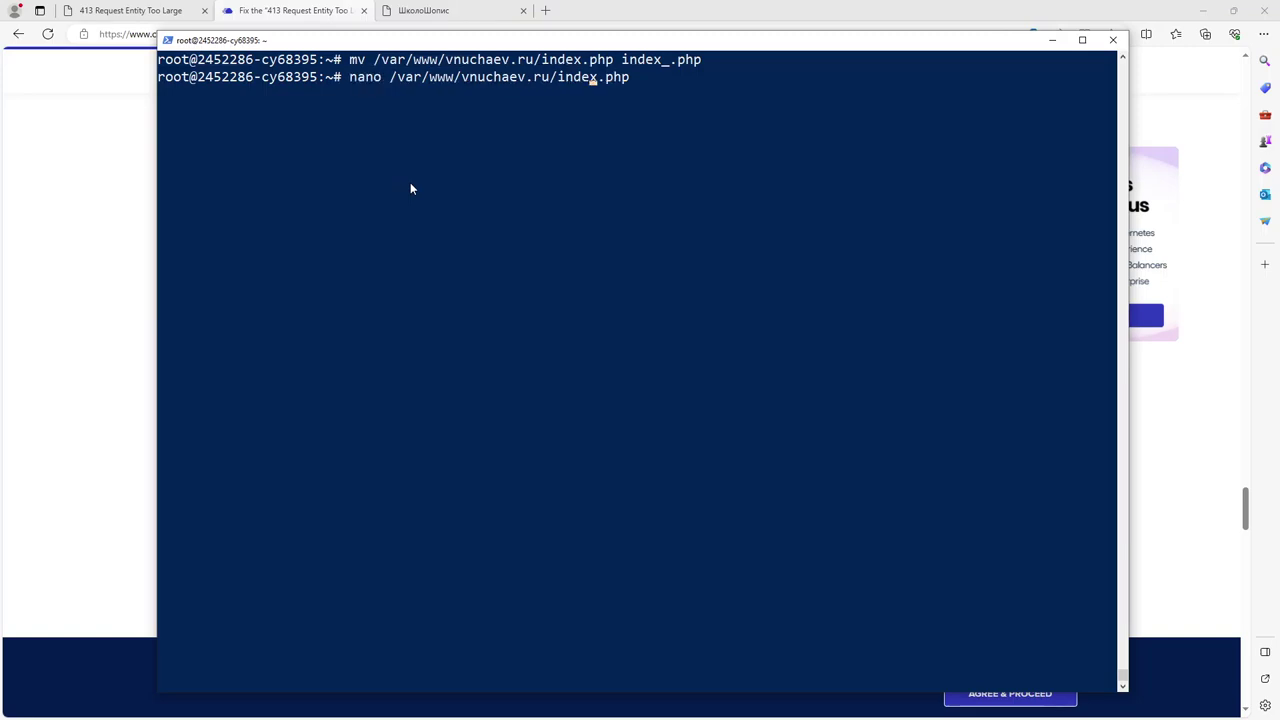
pyautogui.press('Return')
pyautogui.write('<')
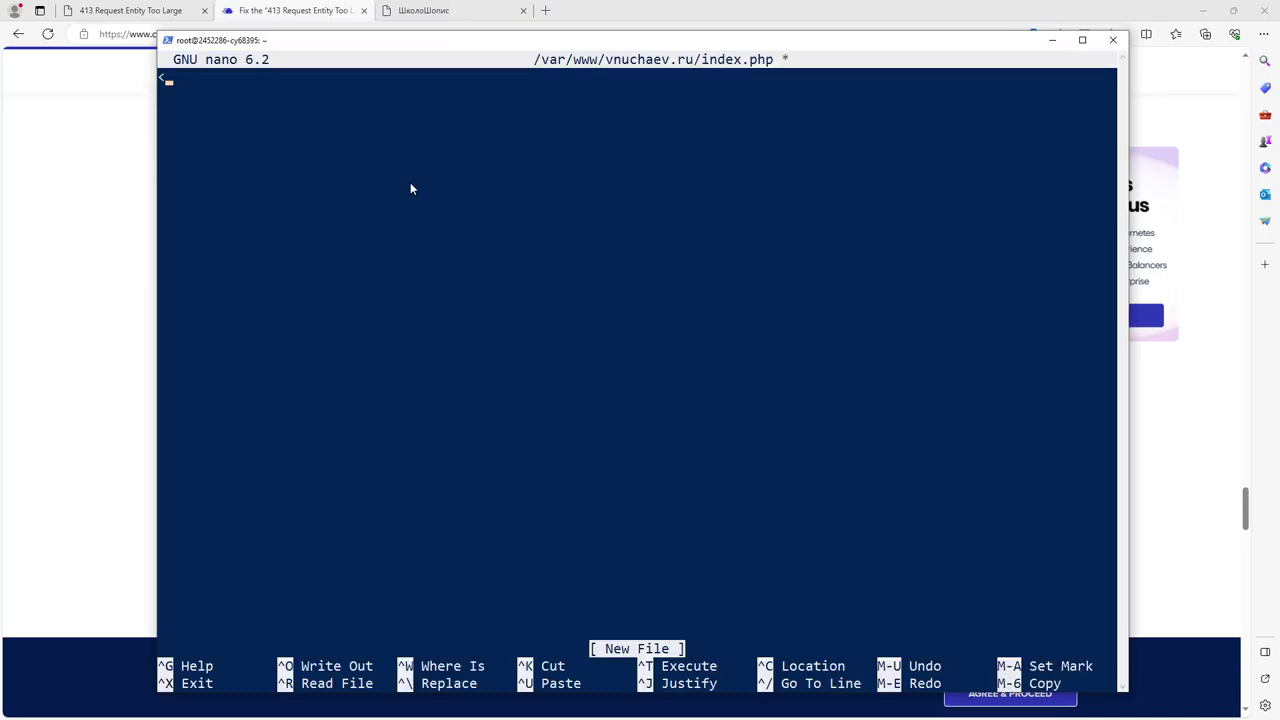
pyautogui.write('?php php')
# Read the info.php check section of the Cloudways article on fixing error 413
pyautogui.click(112, 10)
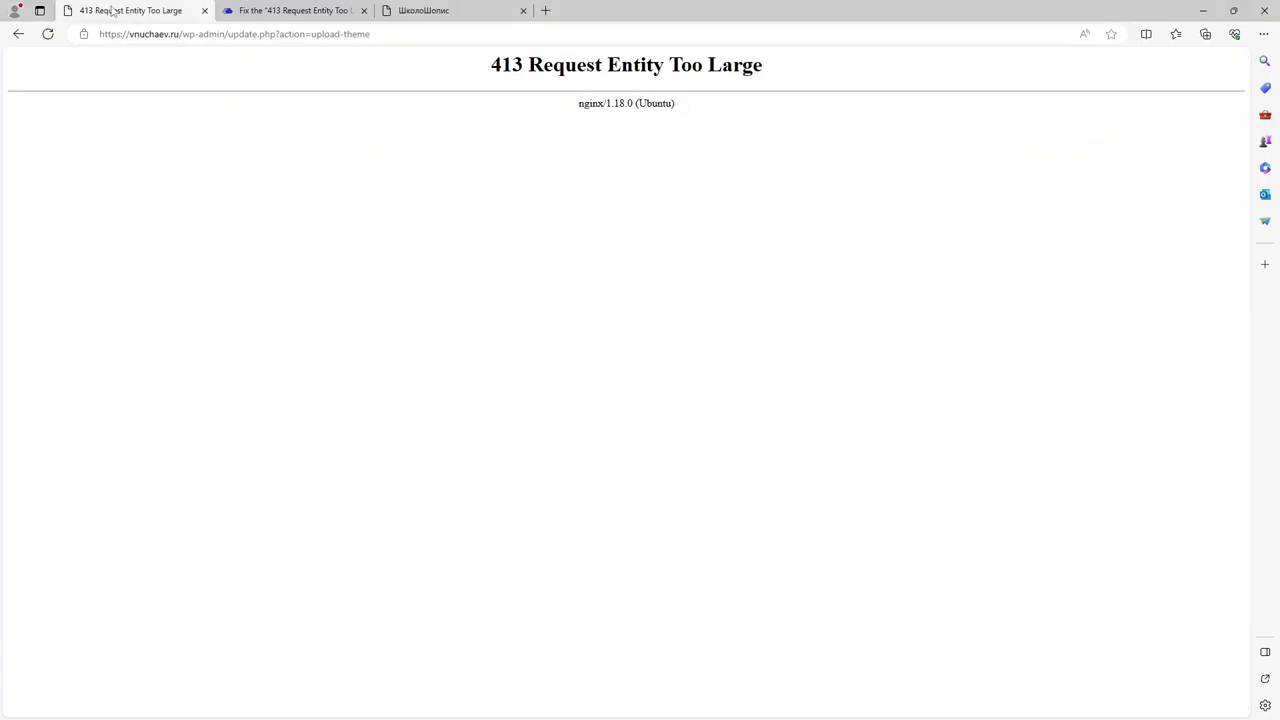
pyautogui.click(455, 8)
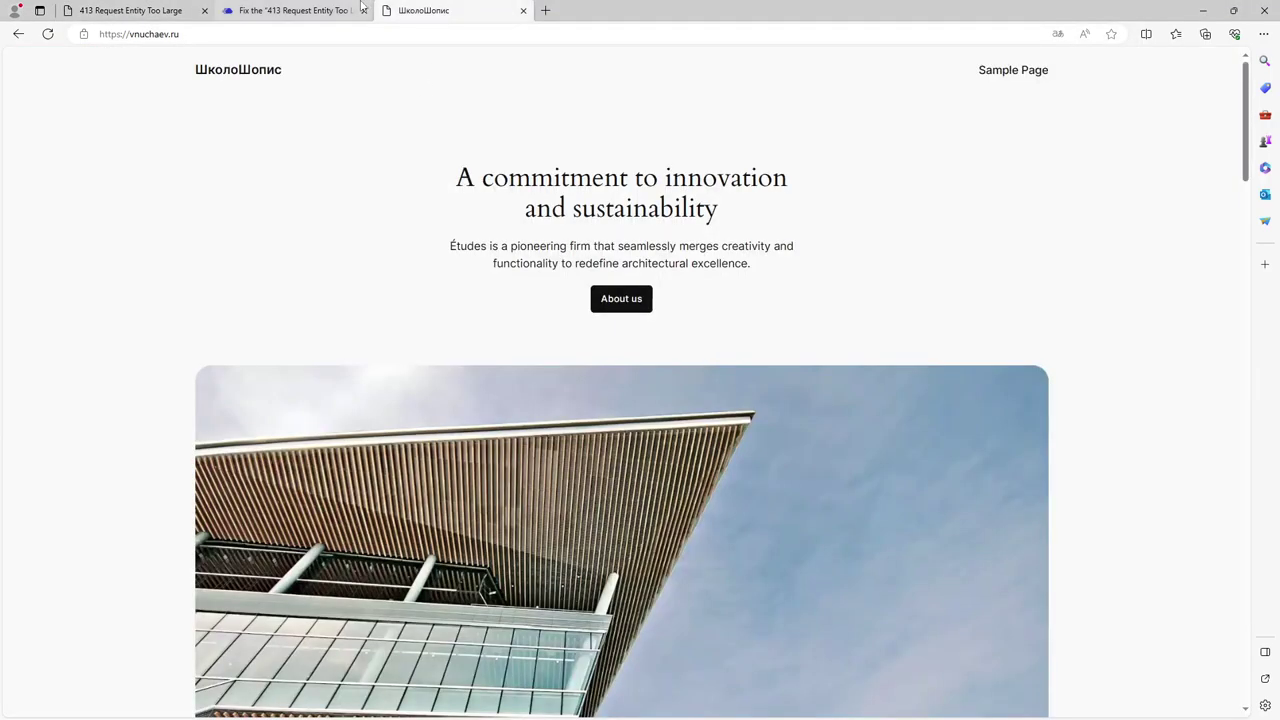
pyautogui.click(361, 3)
pyautogui.scroll(-2, 472, 307)
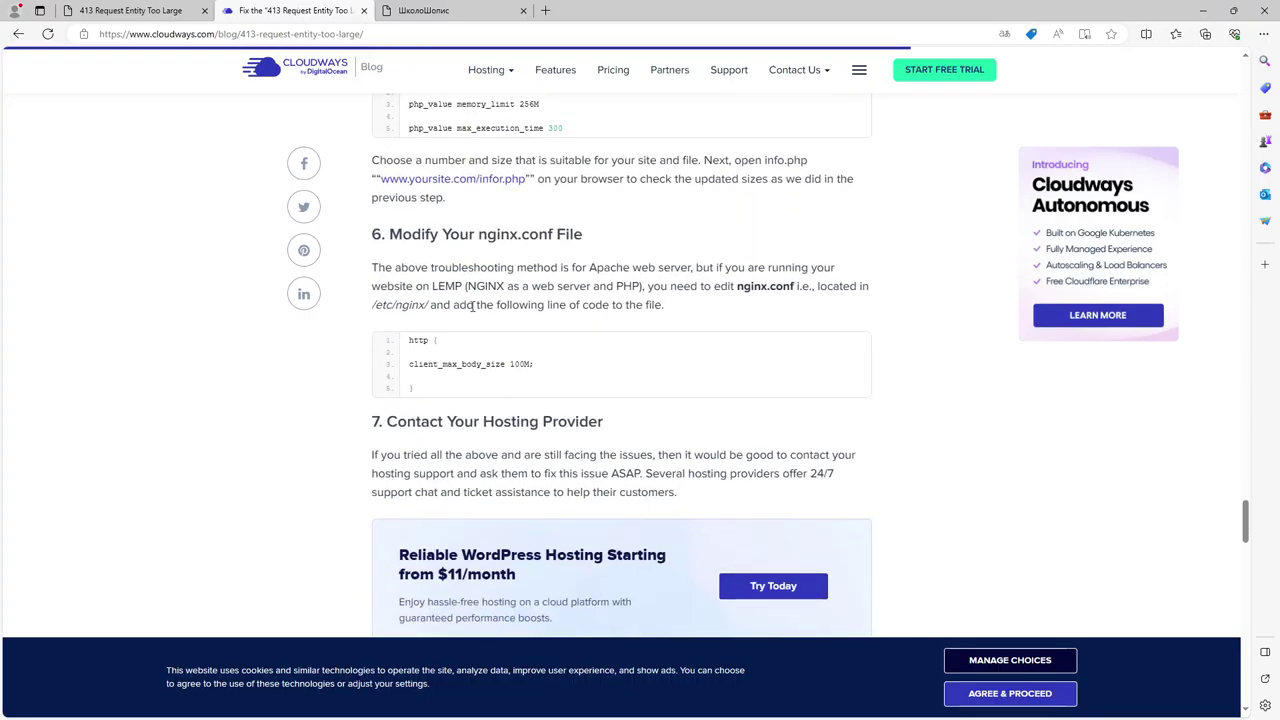
pyautogui.scroll(2, 472, 307)
pyautogui.scroll(15, 472, 302)
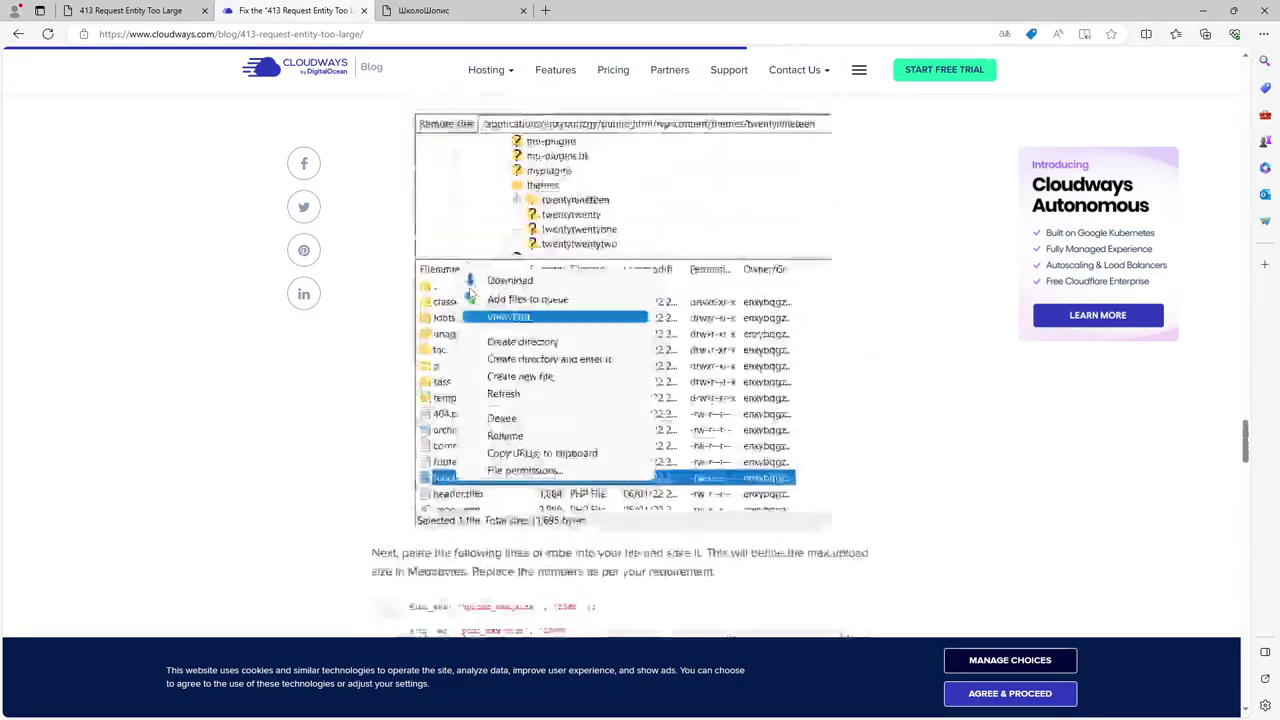
pyautogui.scroll(8, 472, 292)
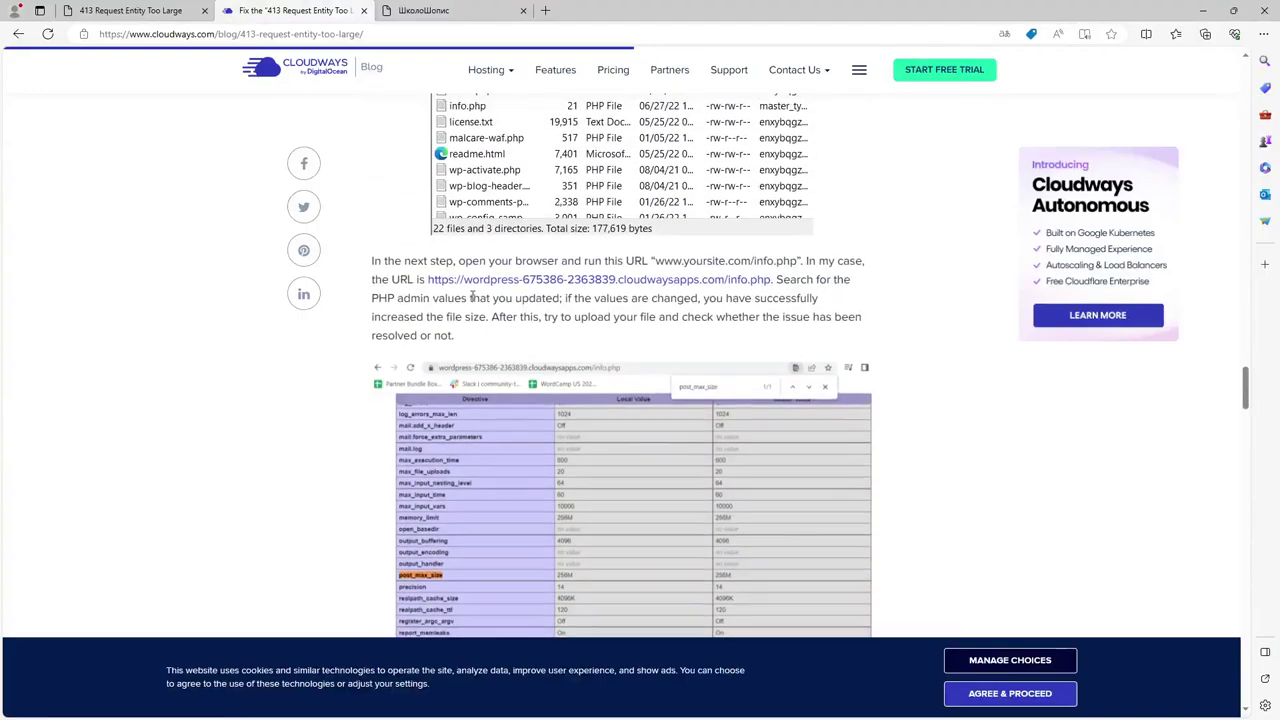
pyautogui.scroll(10, 472, 292)
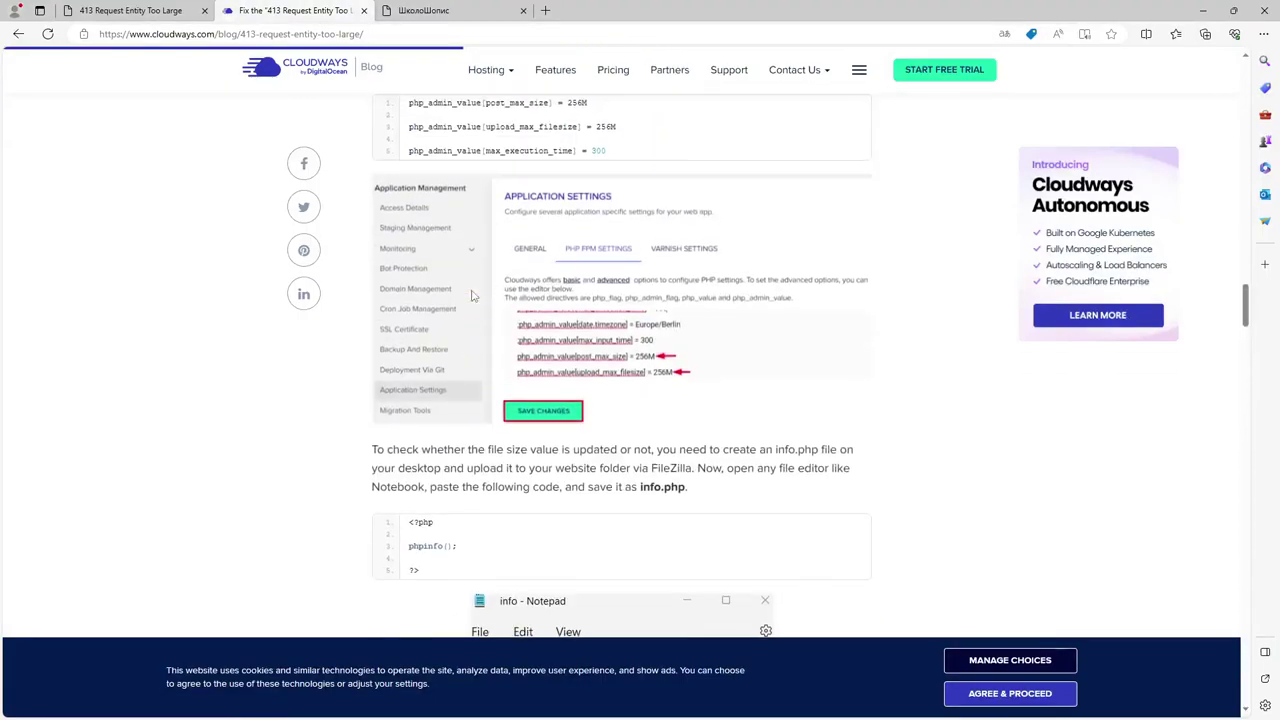
pyautogui.scroll(-3, 480, 313)
pyautogui.scroll(8, 480, 300)
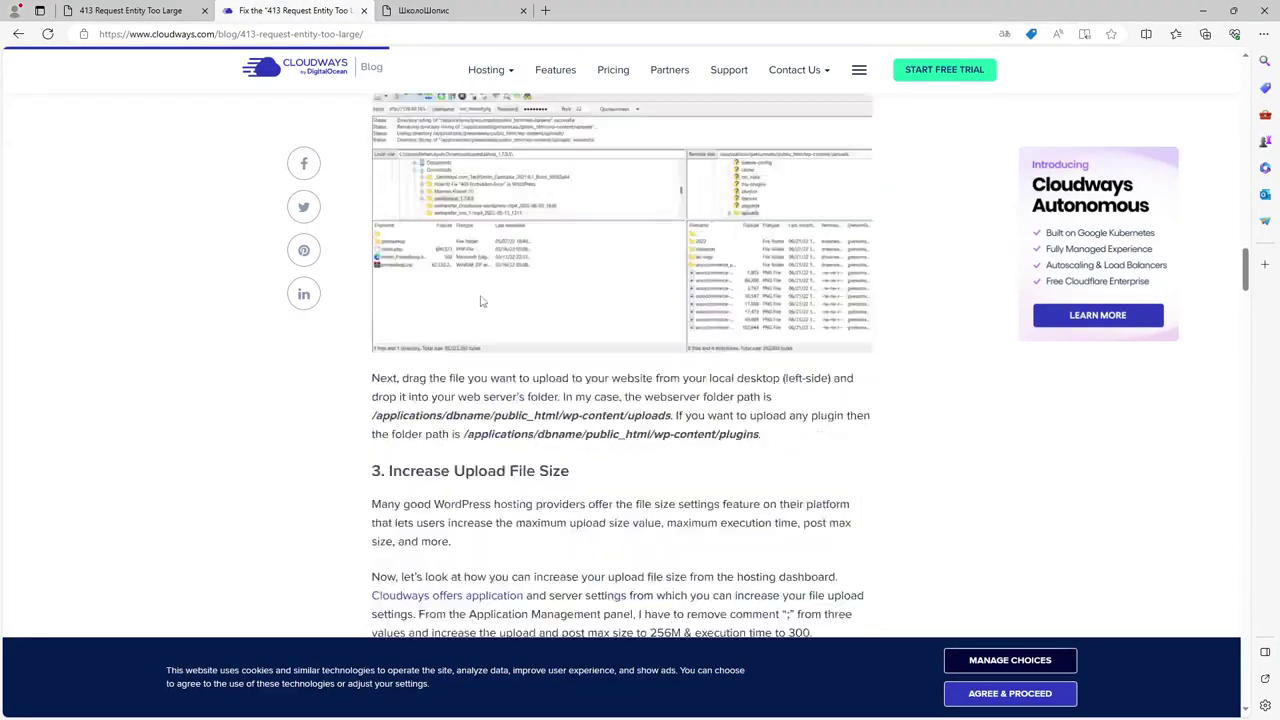
pyautogui.scroll(10, 487, 310)
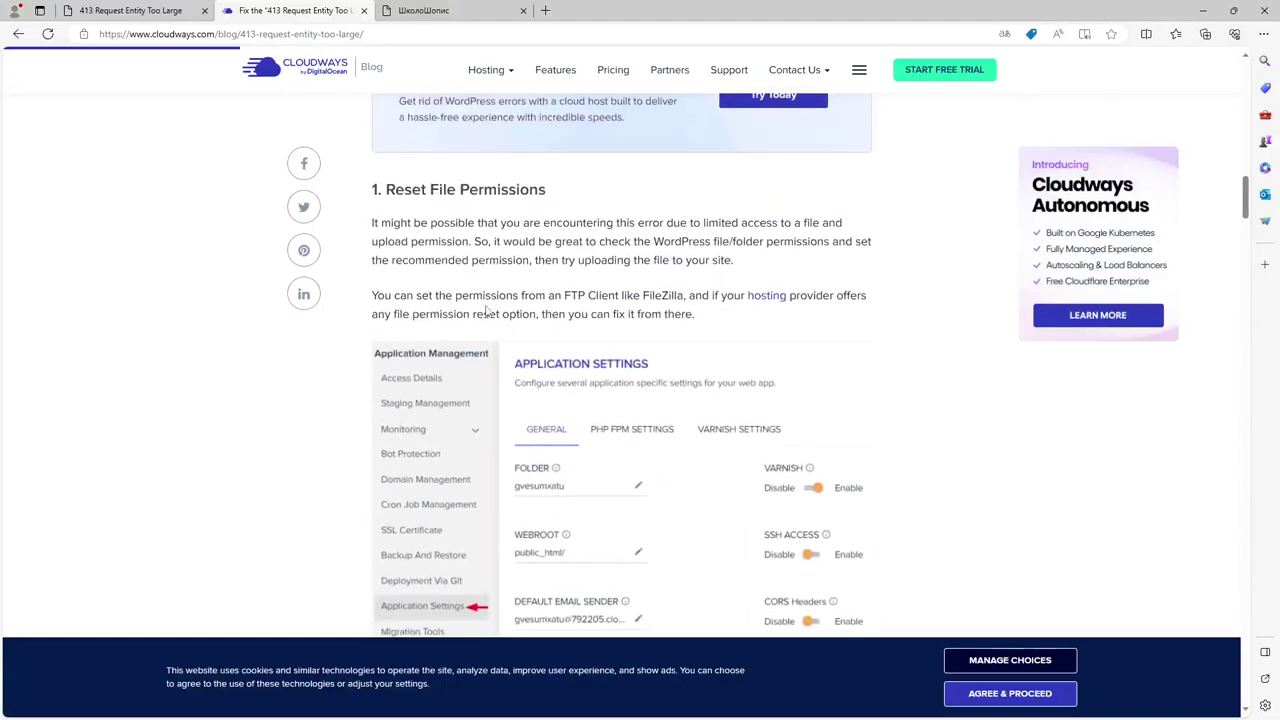
pyautogui.scroll(10, 487, 310)
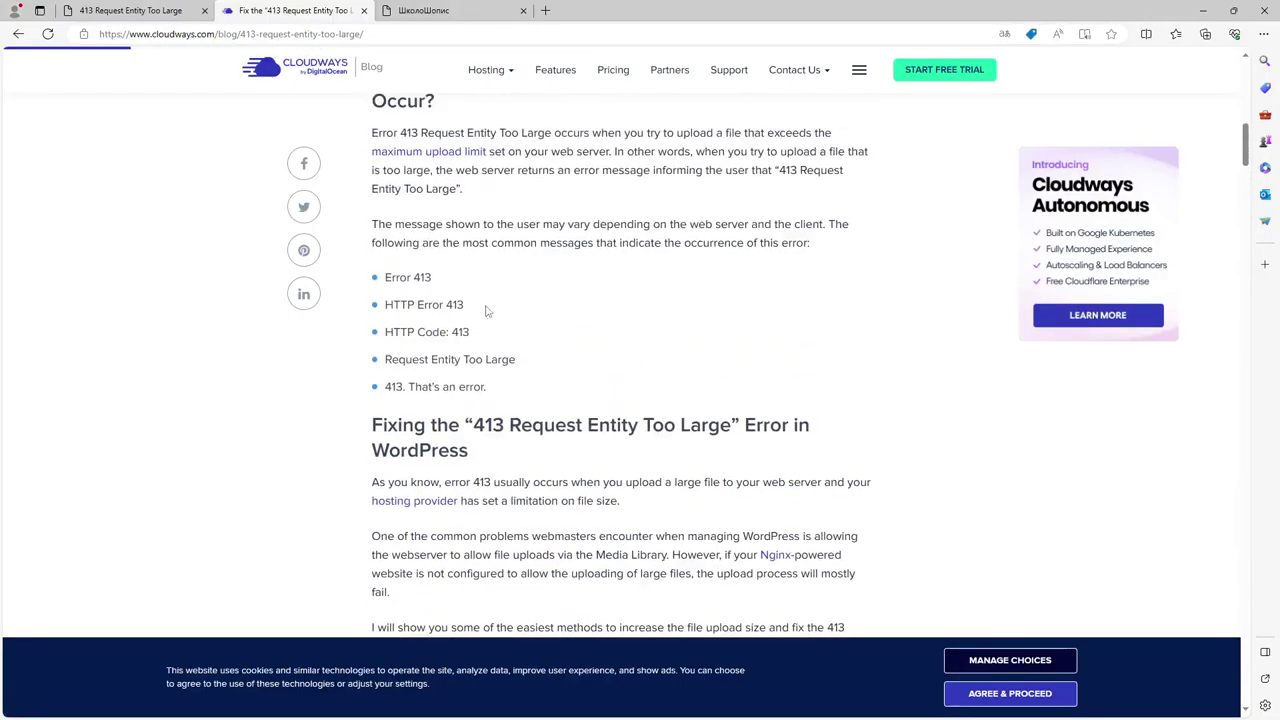
pyautogui.scroll(2, 486, 307)
pyautogui.scroll(-20, 490, 315)
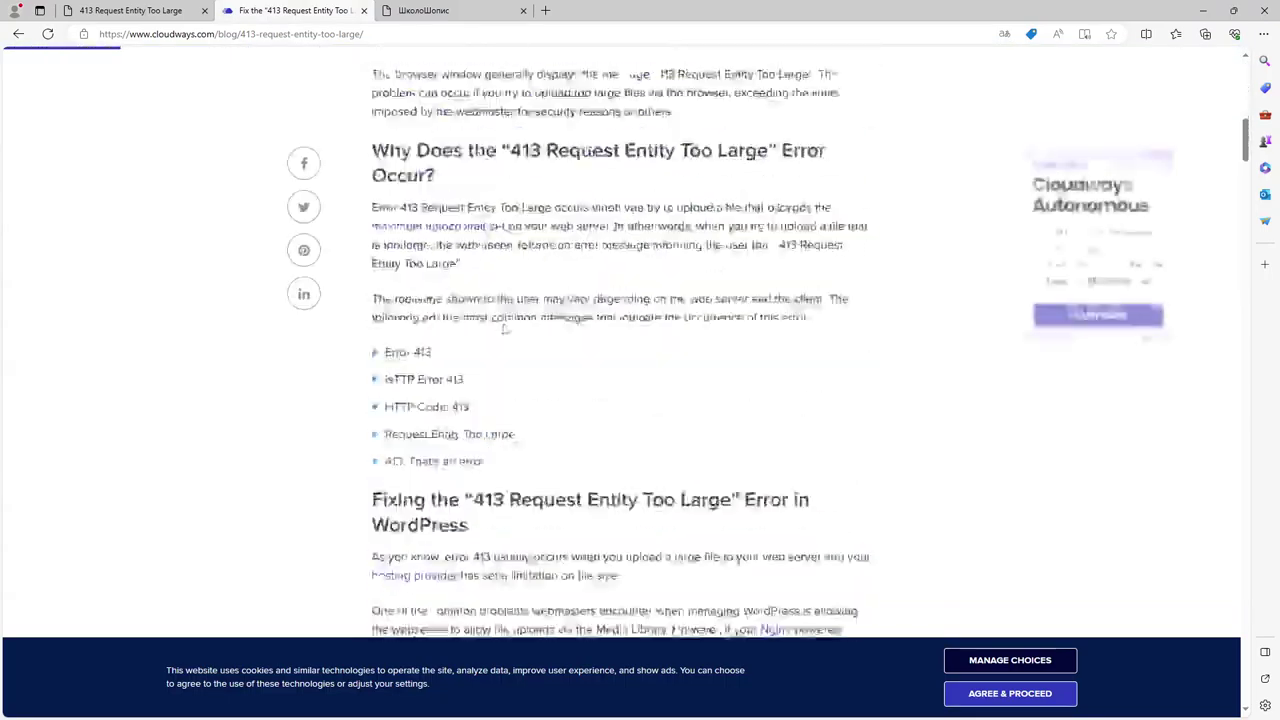
pyautogui.scroll(-15, 506, 338)
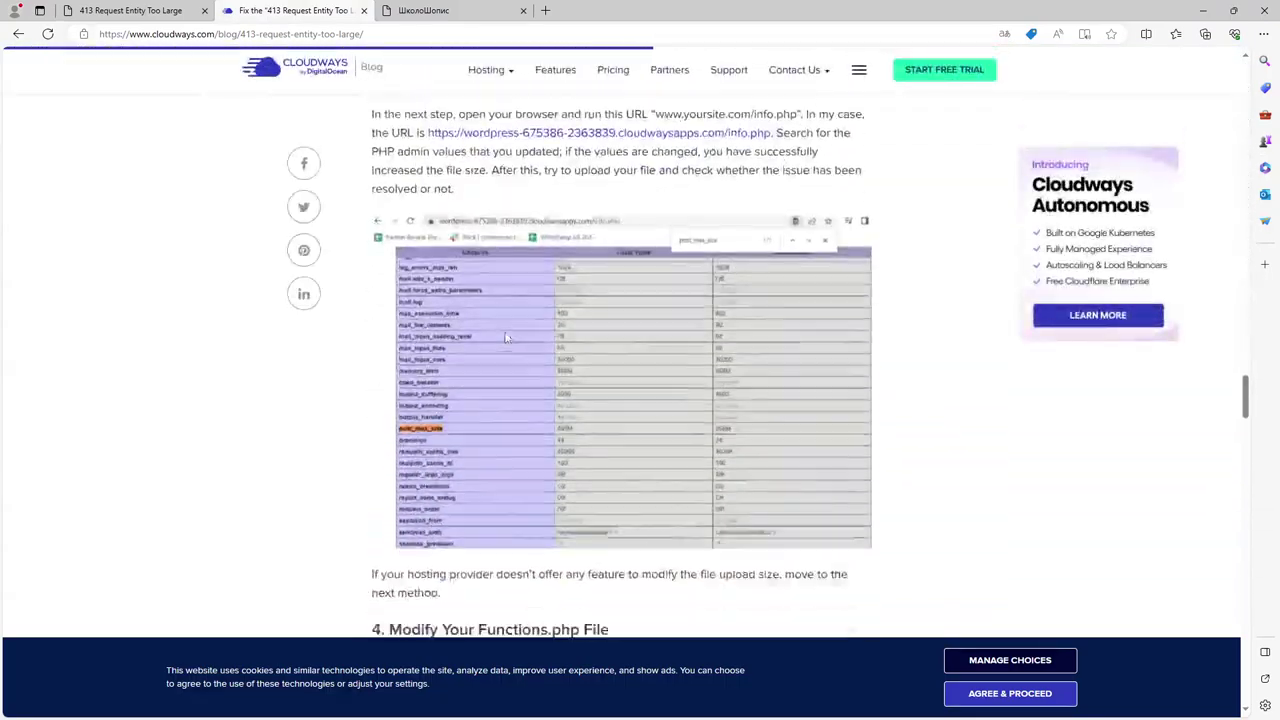
pyautogui.scroll(8, 506, 338)
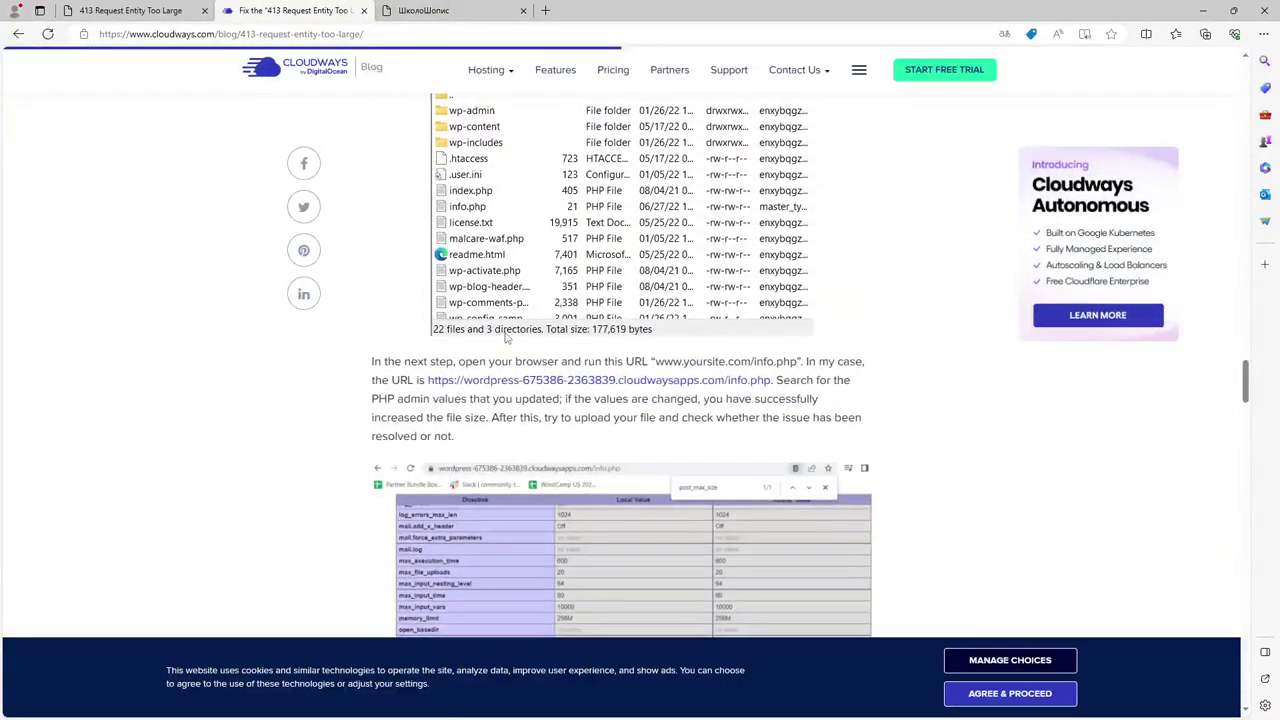
pyautogui.scroll(-5, 506, 330)
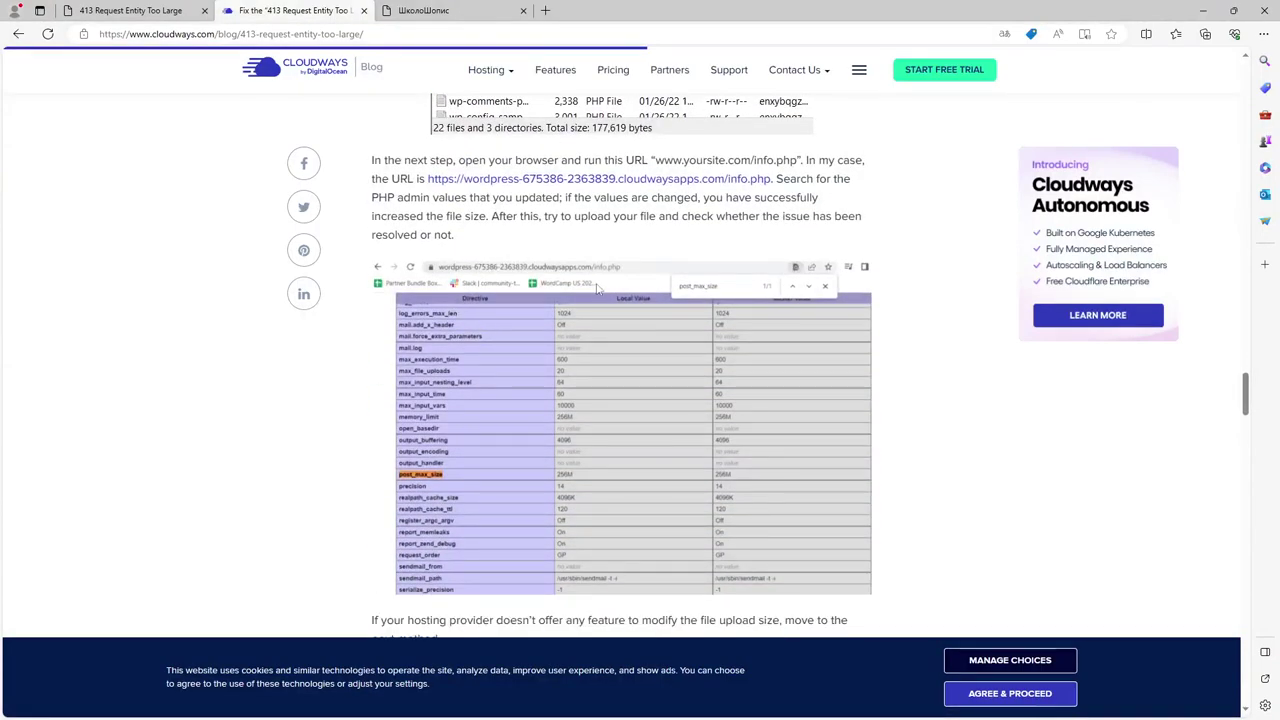
pyautogui.scroll(-4, 553, 343)
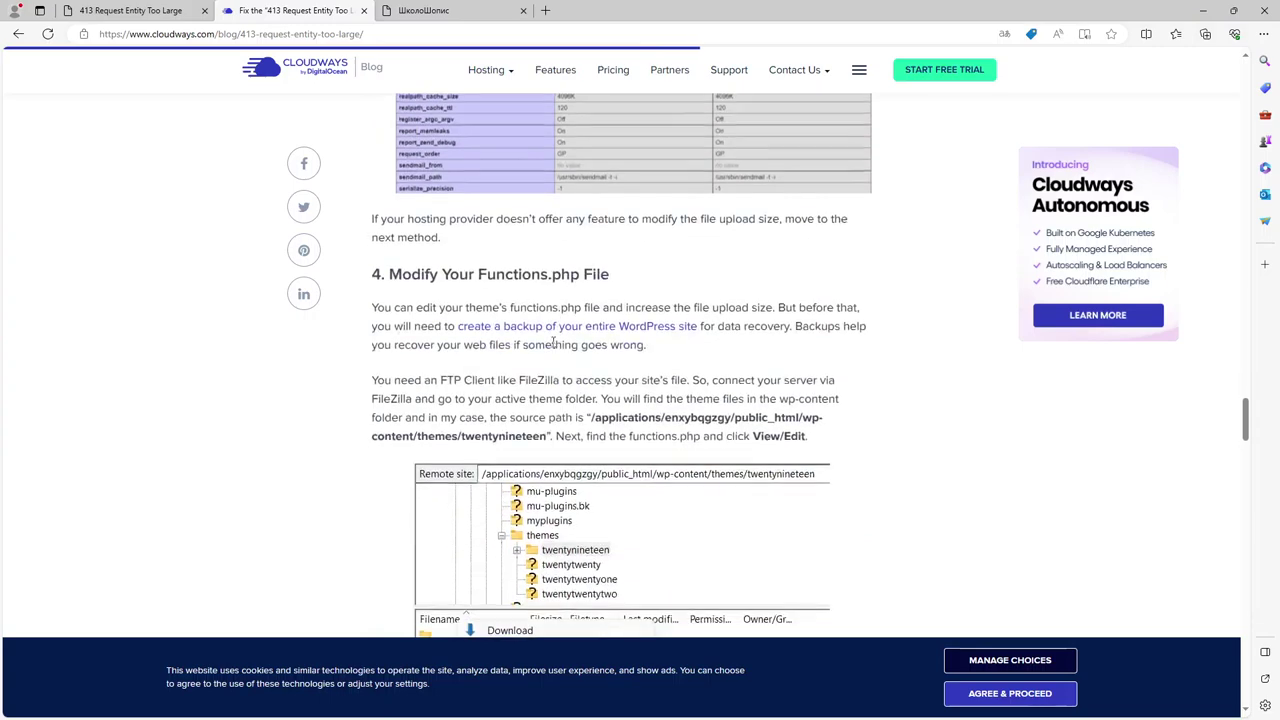
pyautogui.scroll(4, 551, 337)
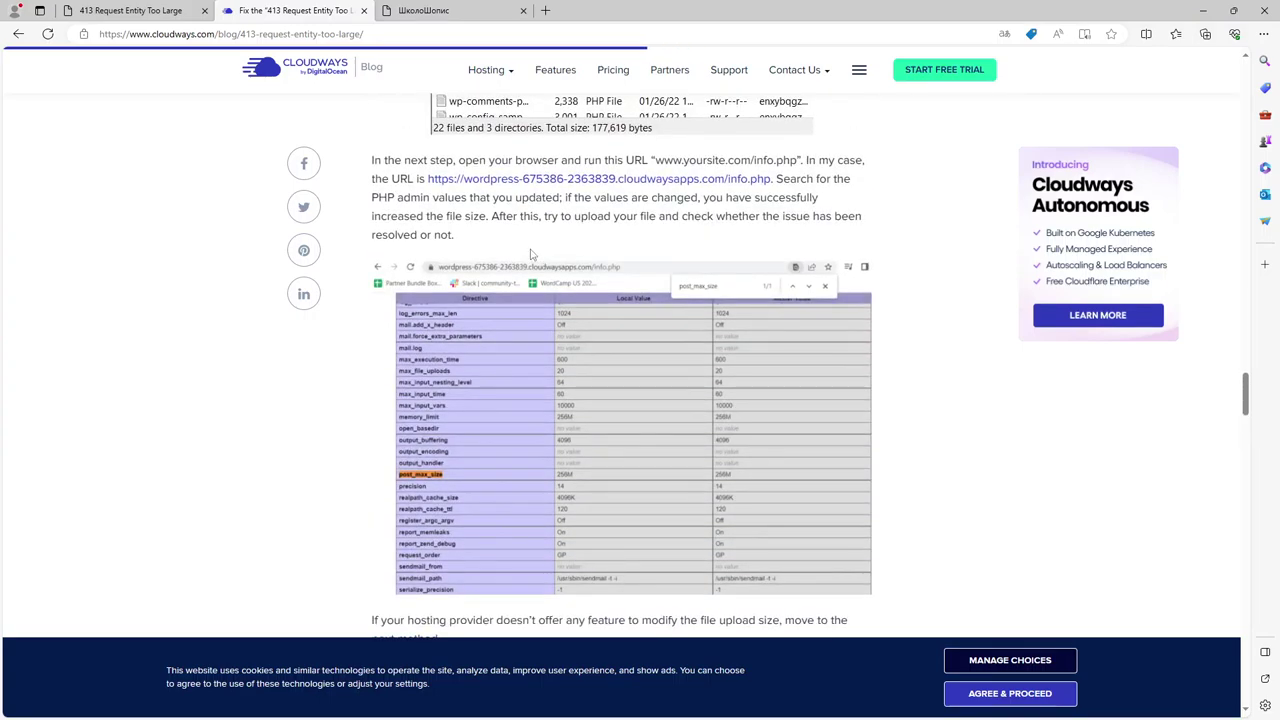
# Go back to the tab showing the 413 Request Entity Too Large error
pyautogui.scroll(1, 530, 254)
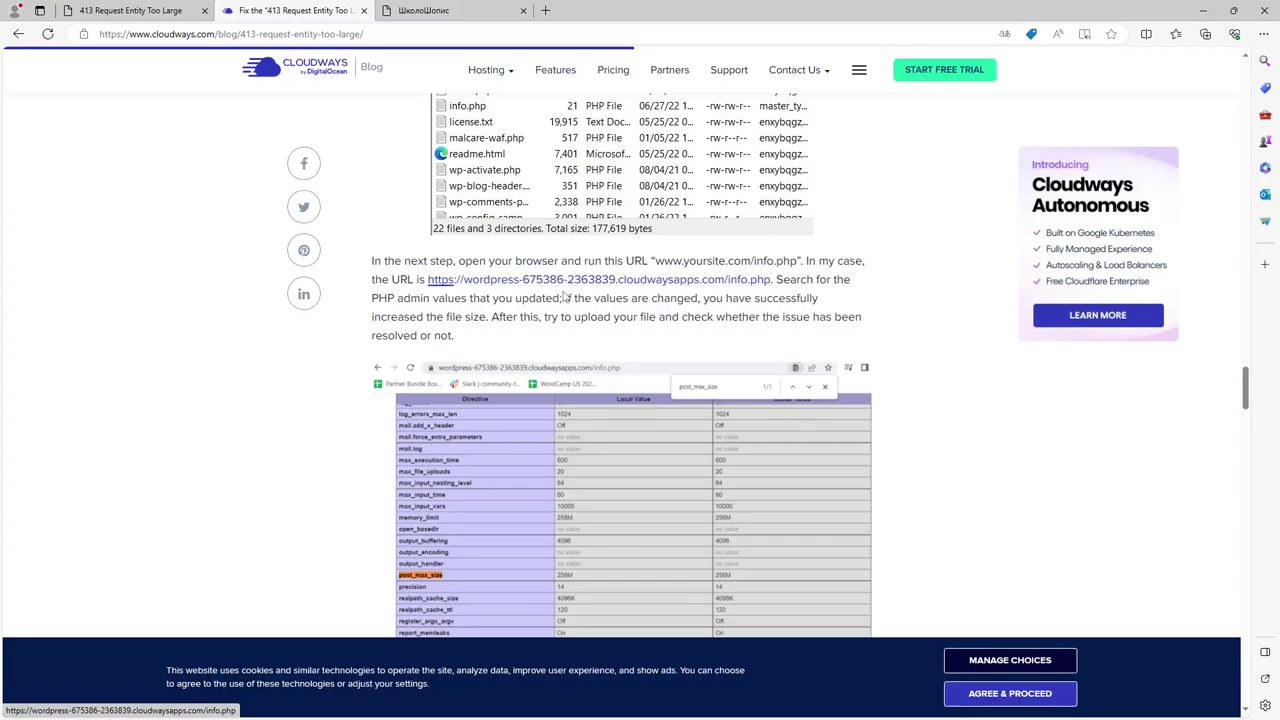
pyautogui.scroll(6, 563, 286)
pyautogui.scroll(-5, 562, 290)
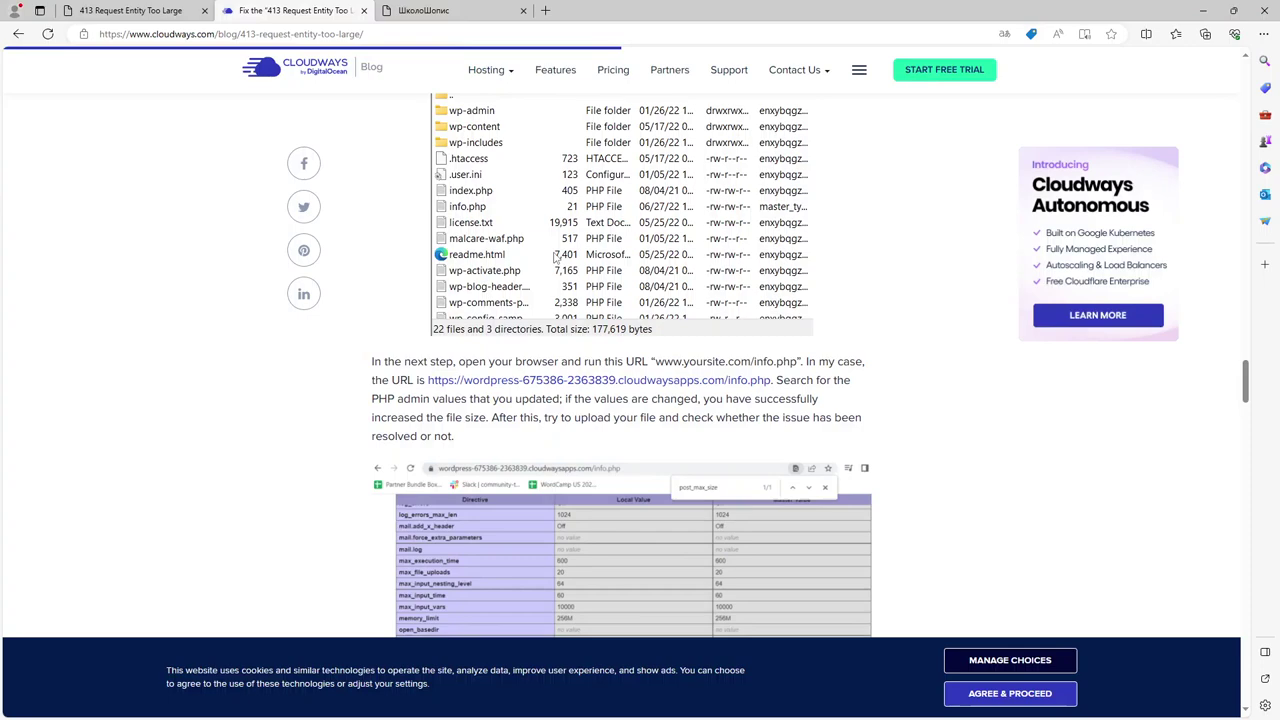
pyautogui.scroll(9, 557, 256)
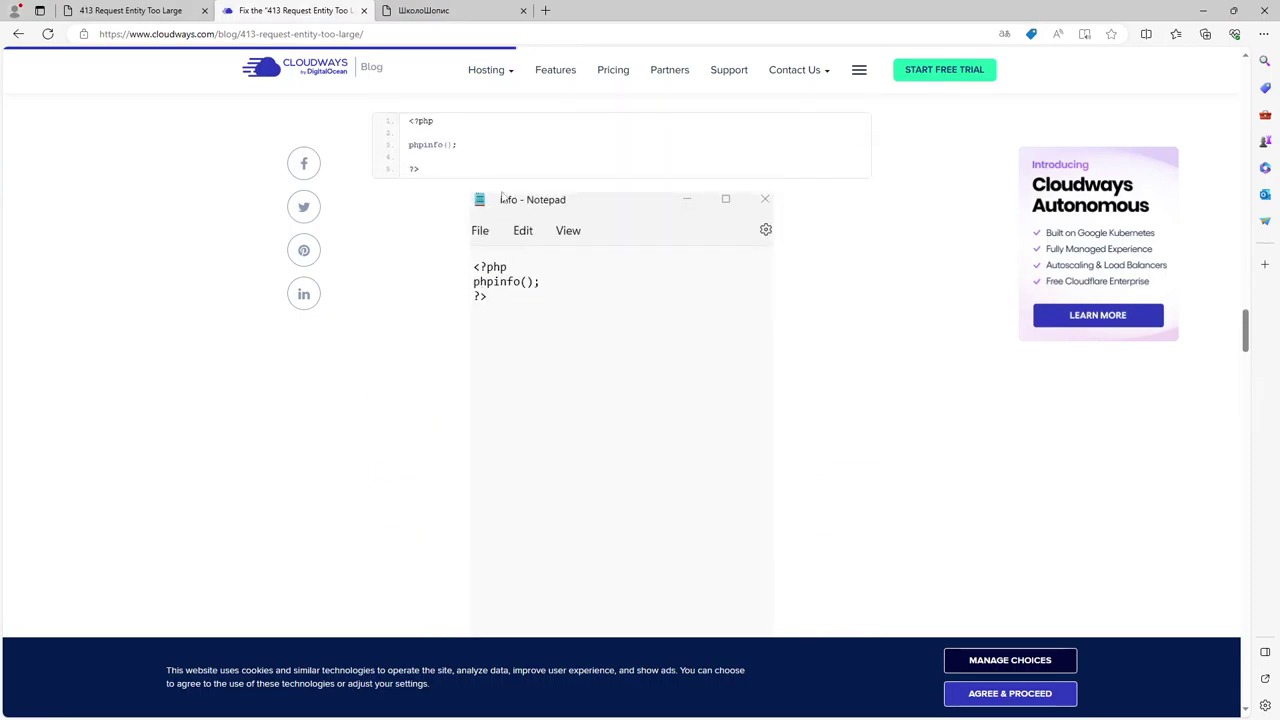
pyautogui.click(135, 10)
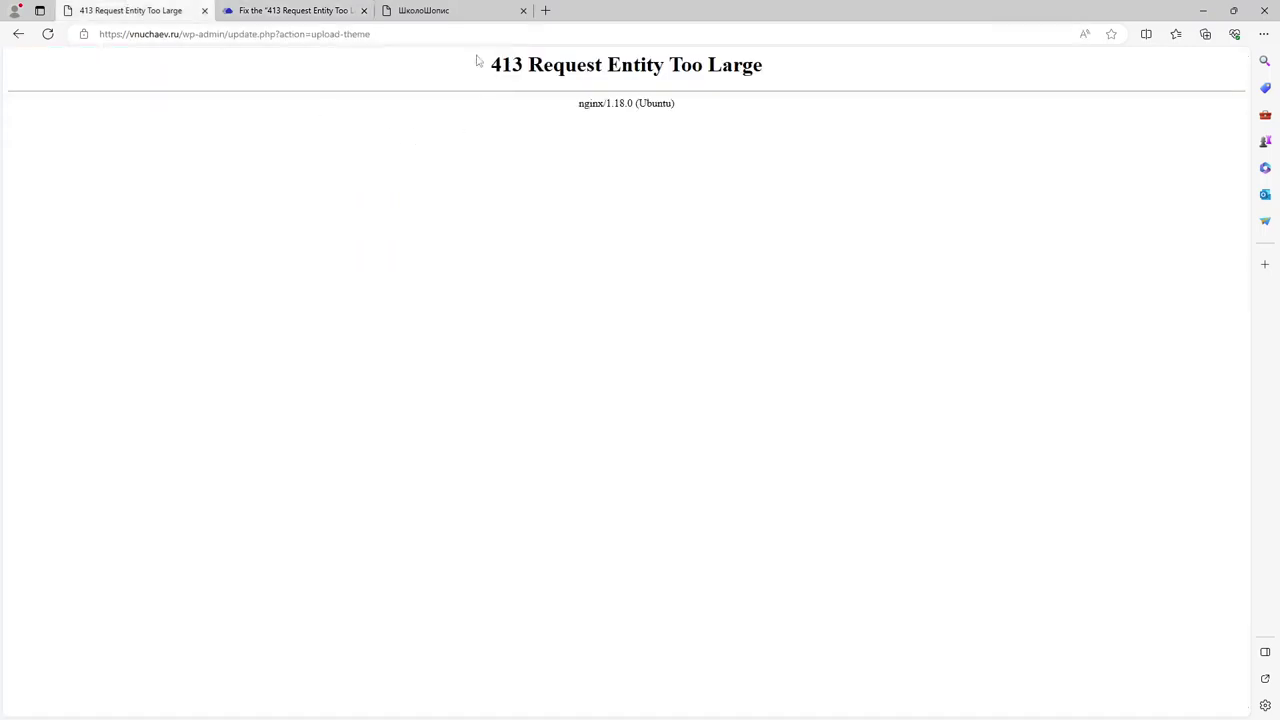
# Finish index.php as <?php phpinfo() ?>, save it and exit nano
pyautogui.click(428, 10)
pyautogui.hotkey('alt', 'Tab')
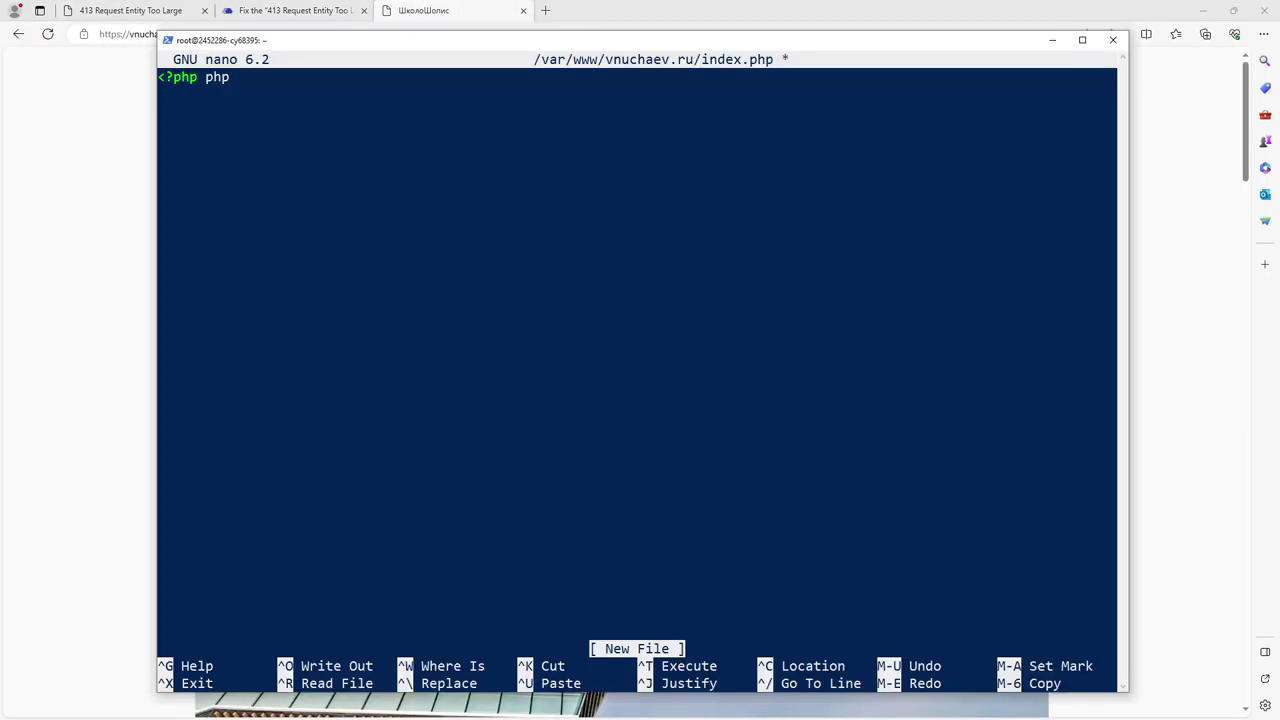
pyautogui.write('info() ?>')
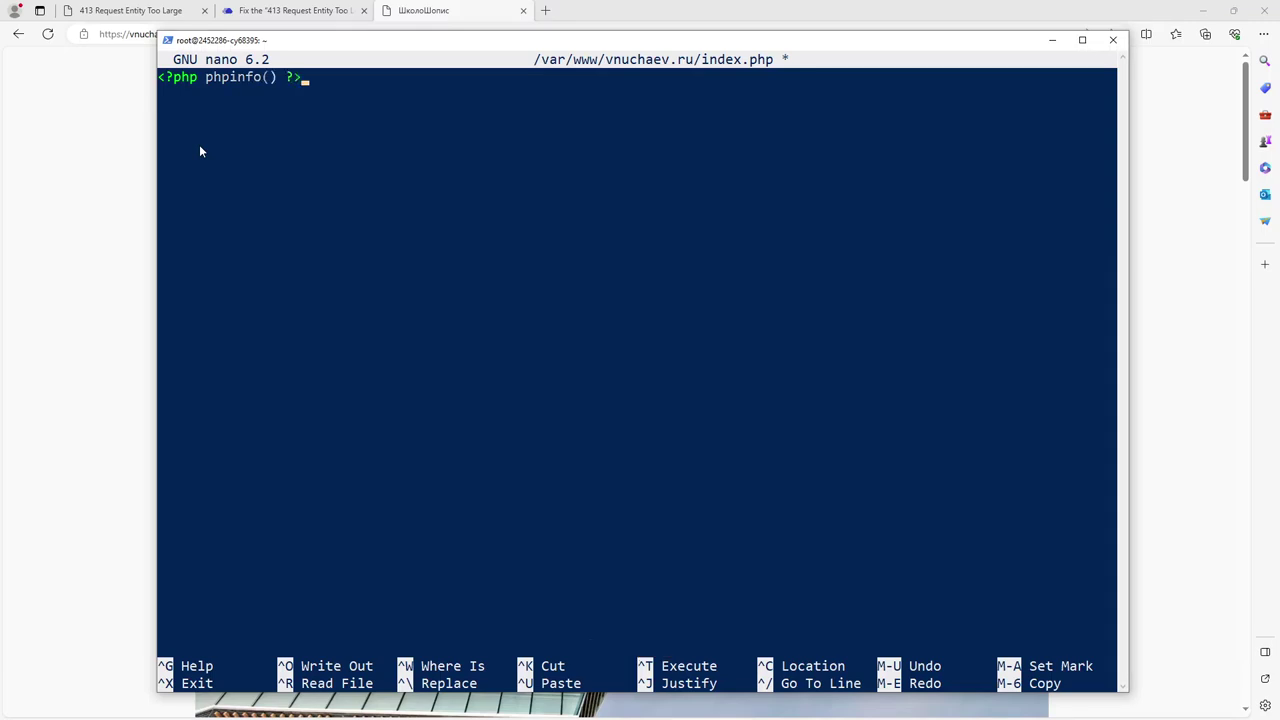
pyautogui.hotkey('ctrl', 'x')
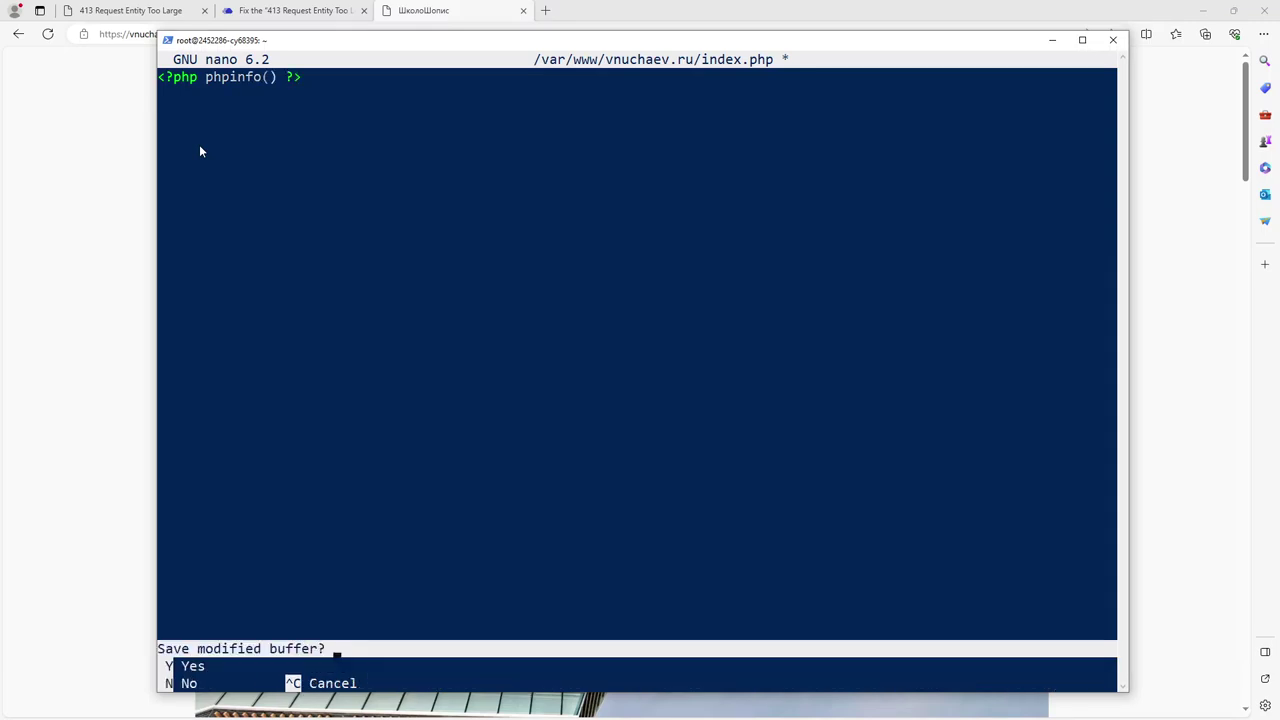
pyautogui.press('y')
pyautogui.press('Return')
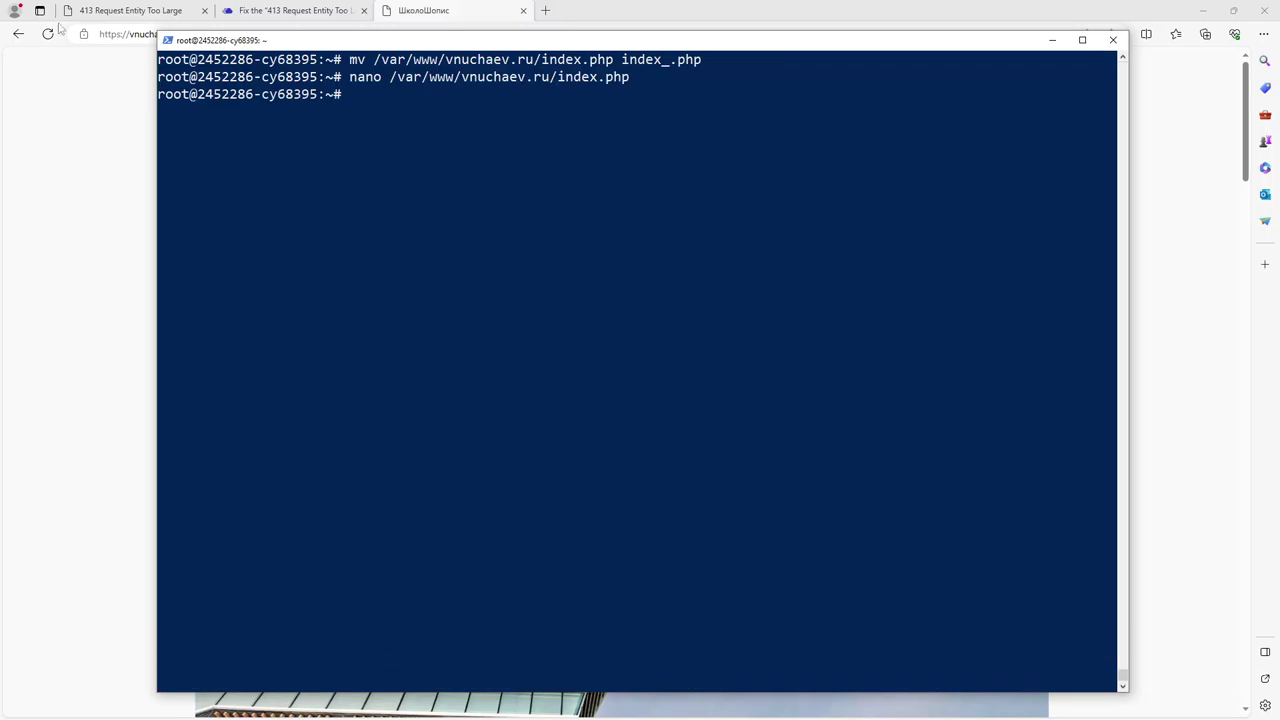
pyautogui.click(390, 10)
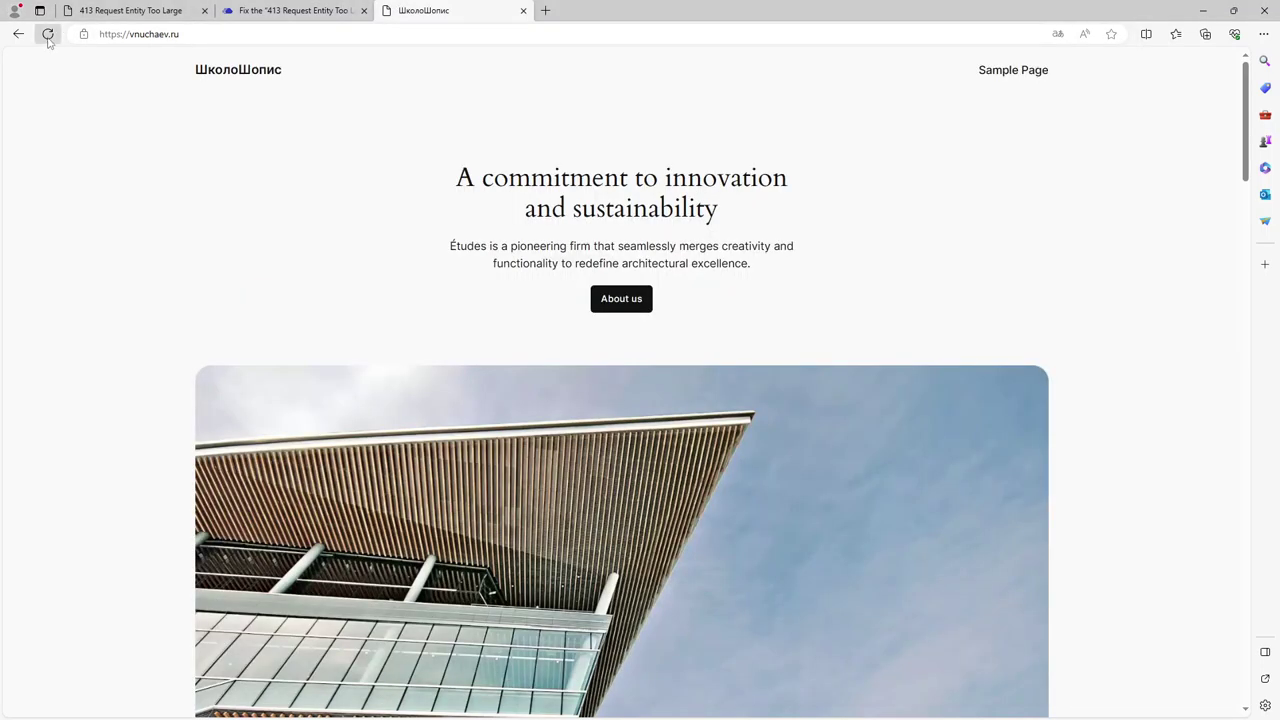
# Reload the site's phpinfo page and check post_max_size and upload_max_filesize read 100M
pyautogui.click(47, 33)
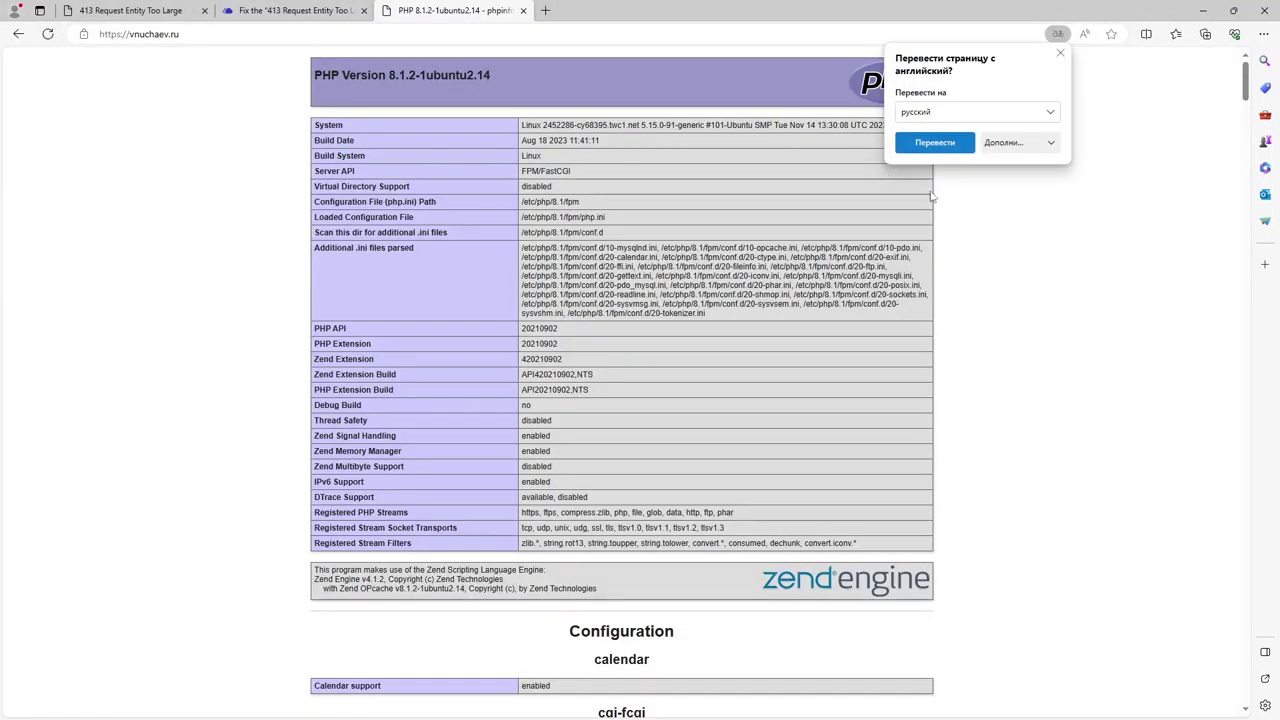
pyautogui.click(1060, 52)
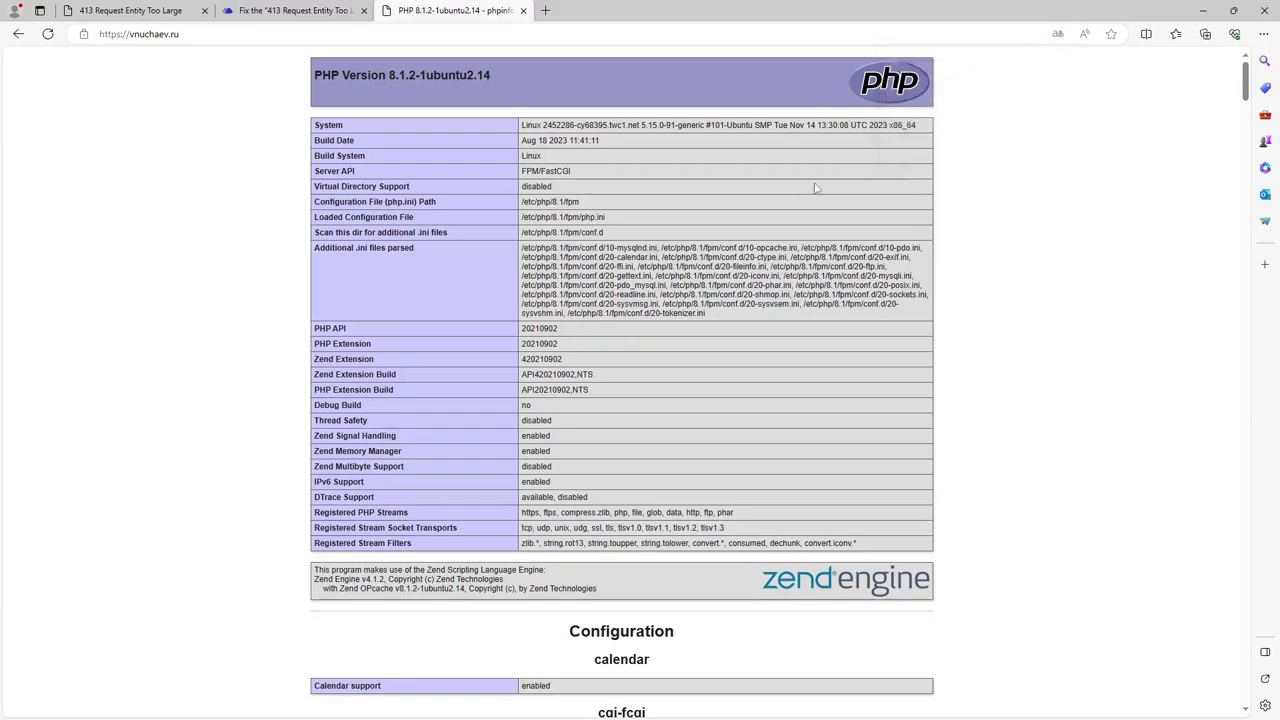
pyautogui.scroll(-3, 745, 250)
pyautogui.scroll(-8, 739, 266)
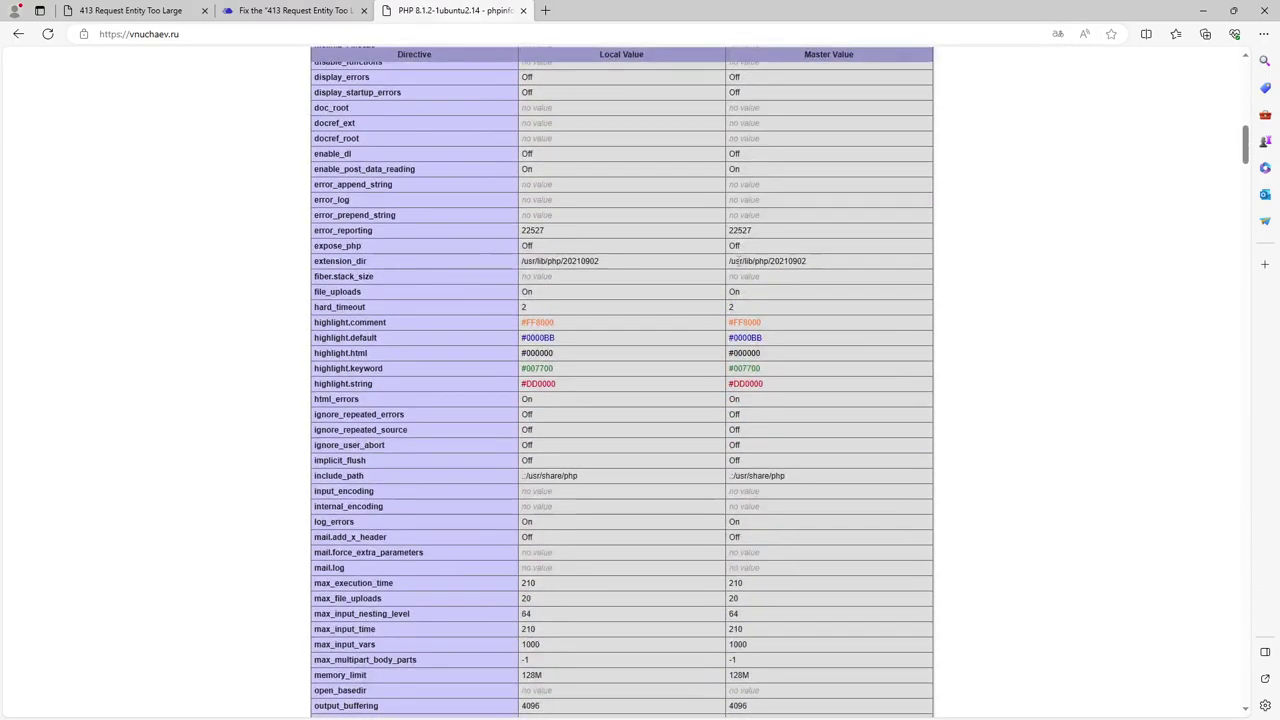
pyautogui.scroll(-2, 738, 262)
pyautogui.scroll(2, 738, 262)
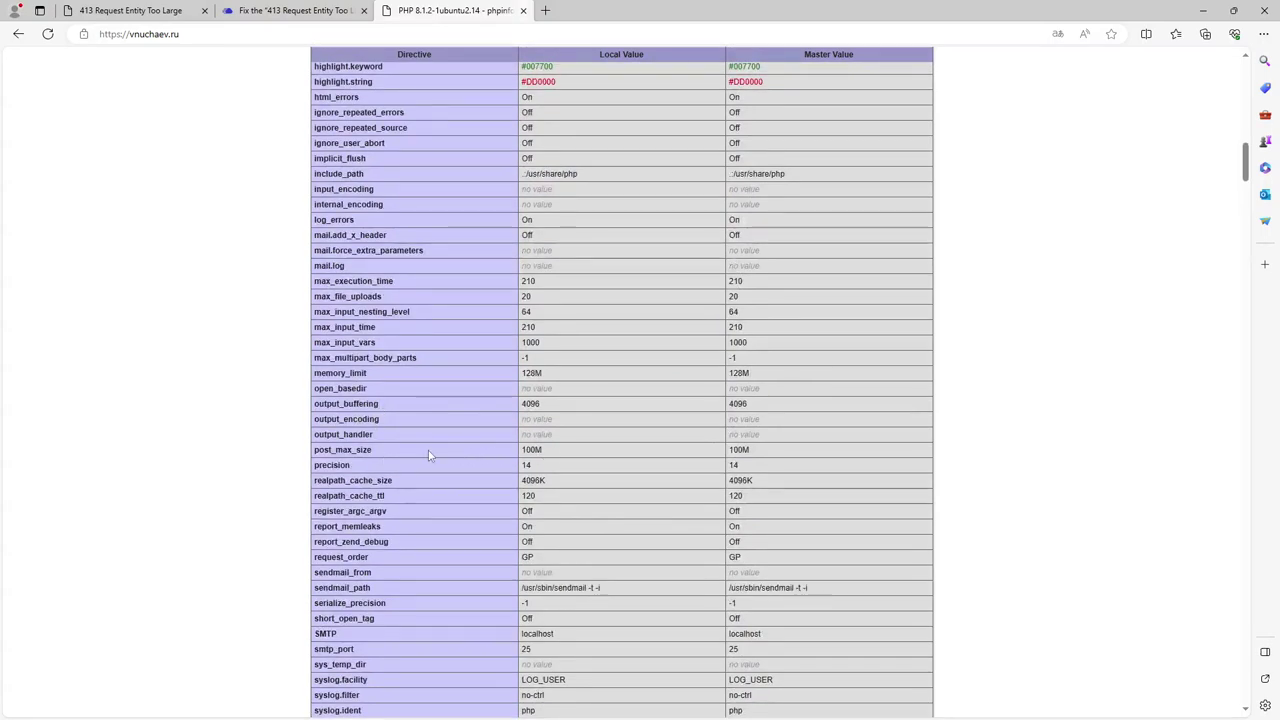
pyautogui.scroll(-2, 429, 455)
pyautogui.scroll(-1, 430, 452)
pyautogui.scroll(3, 431, 451)
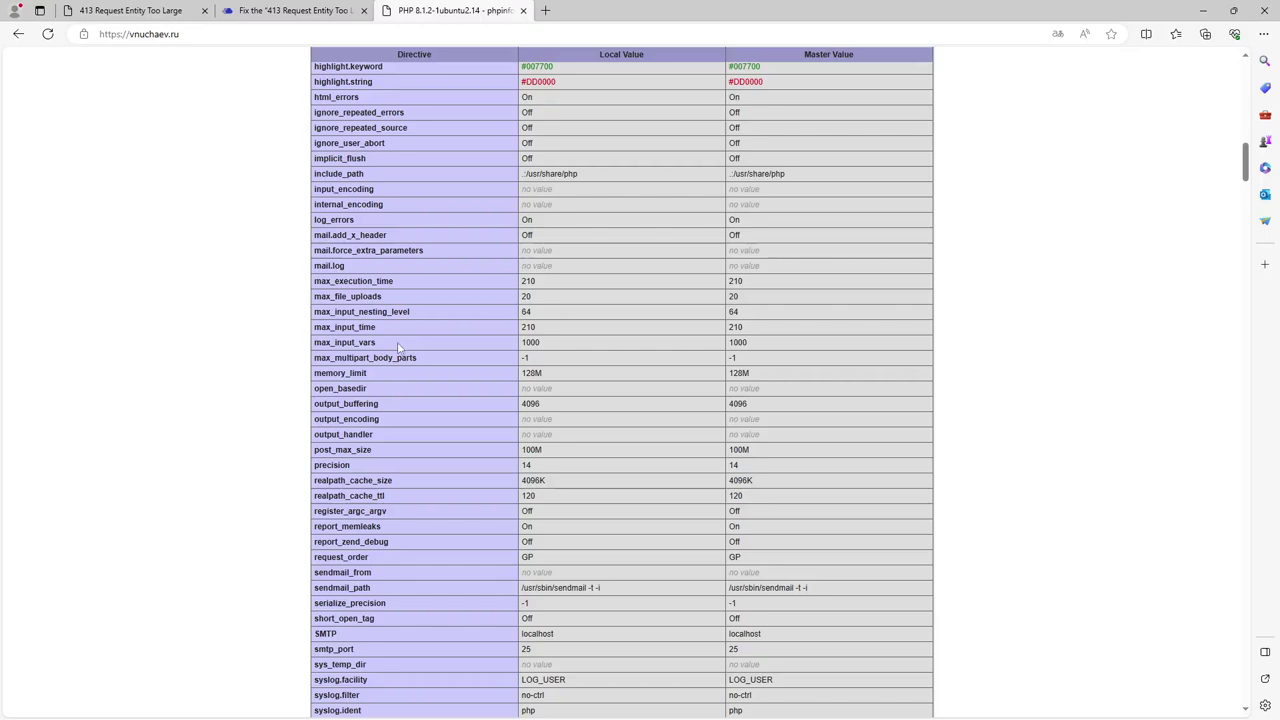
pyautogui.scroll(-3, 397, 345)
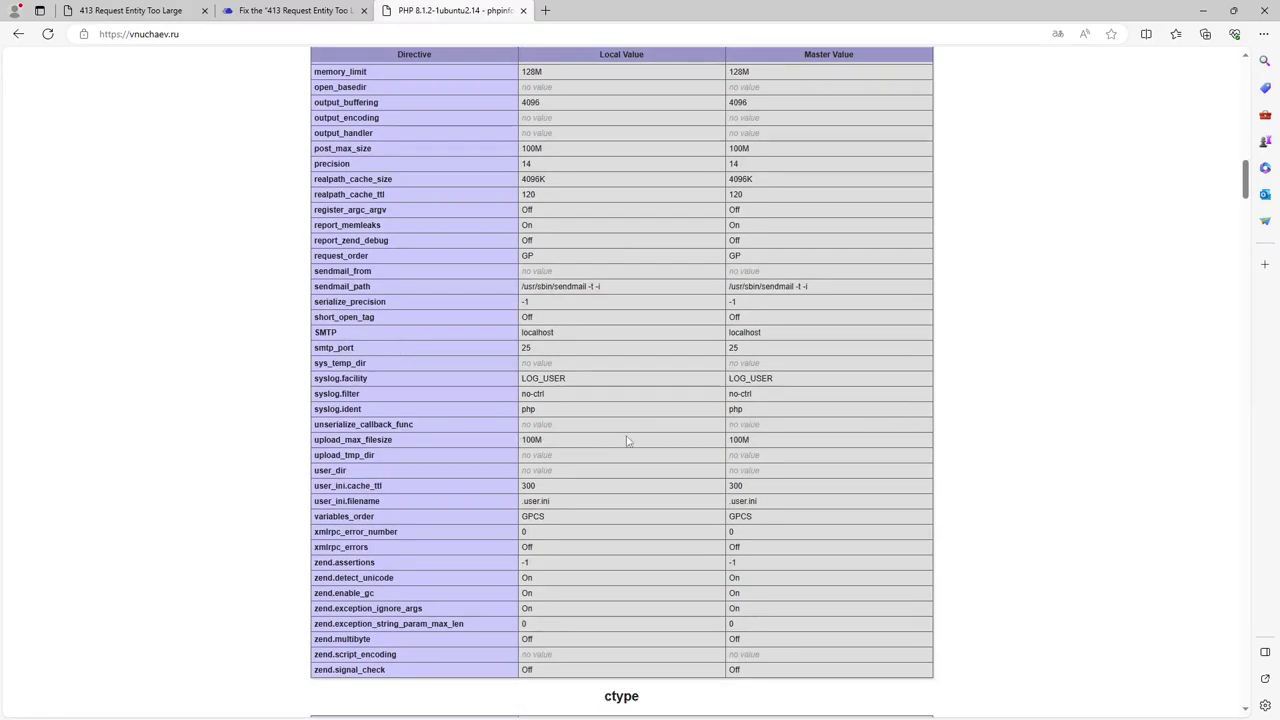
pyautogui.scroll(-2, 627, 440)
pyautogui.scroll(-2, 627, 437)
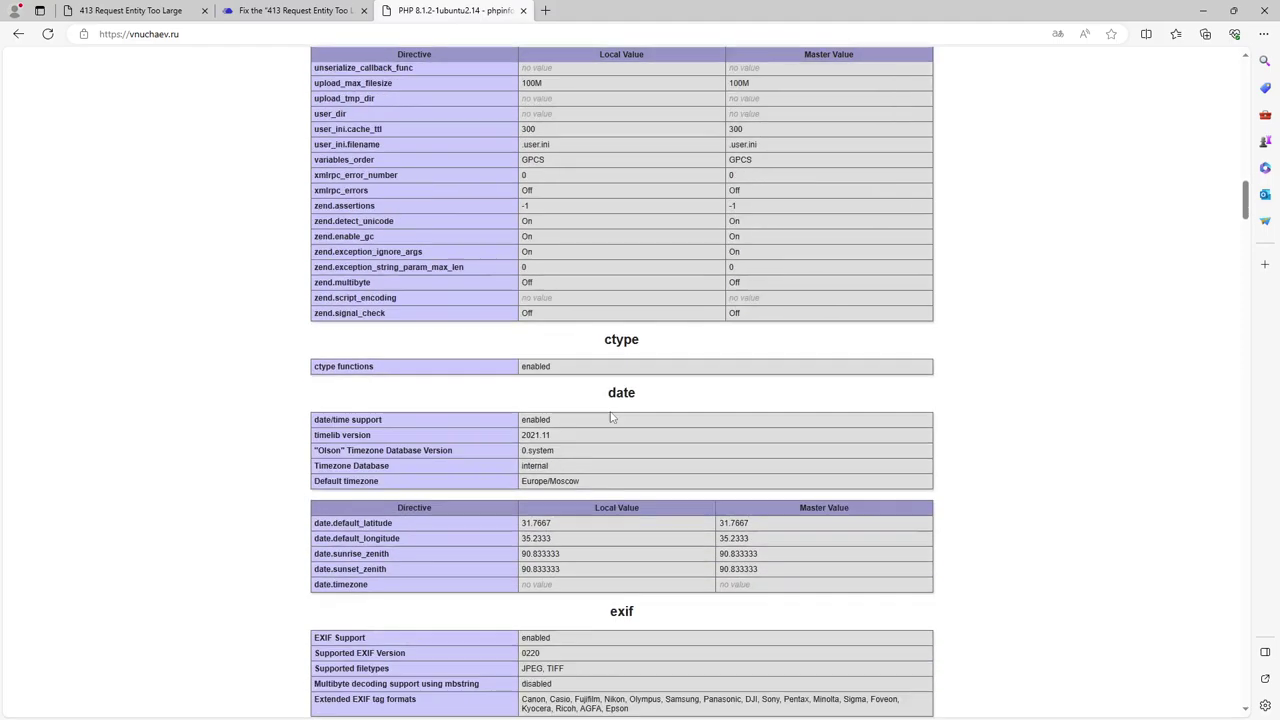
pyautogui.scroll(-1, 606, 410)
pyautogui.scroll(-8, 600, 401)
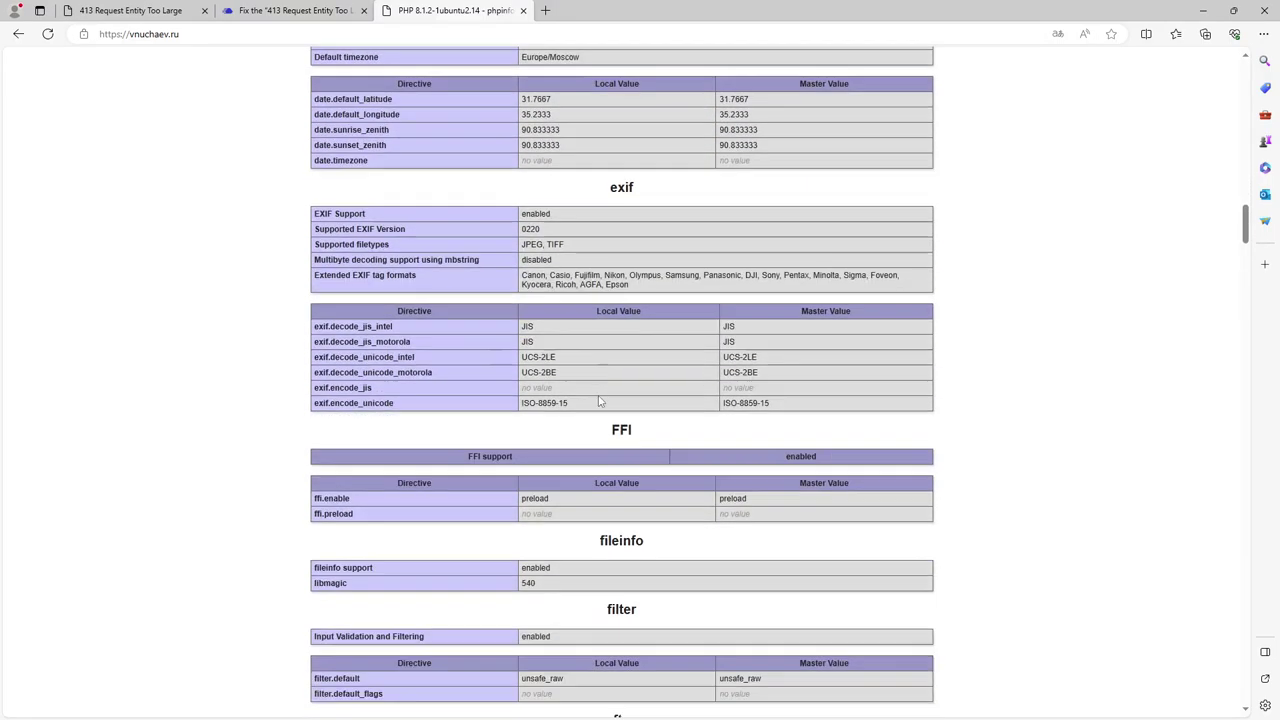
pyautogui.scroll(20, 599, 400)
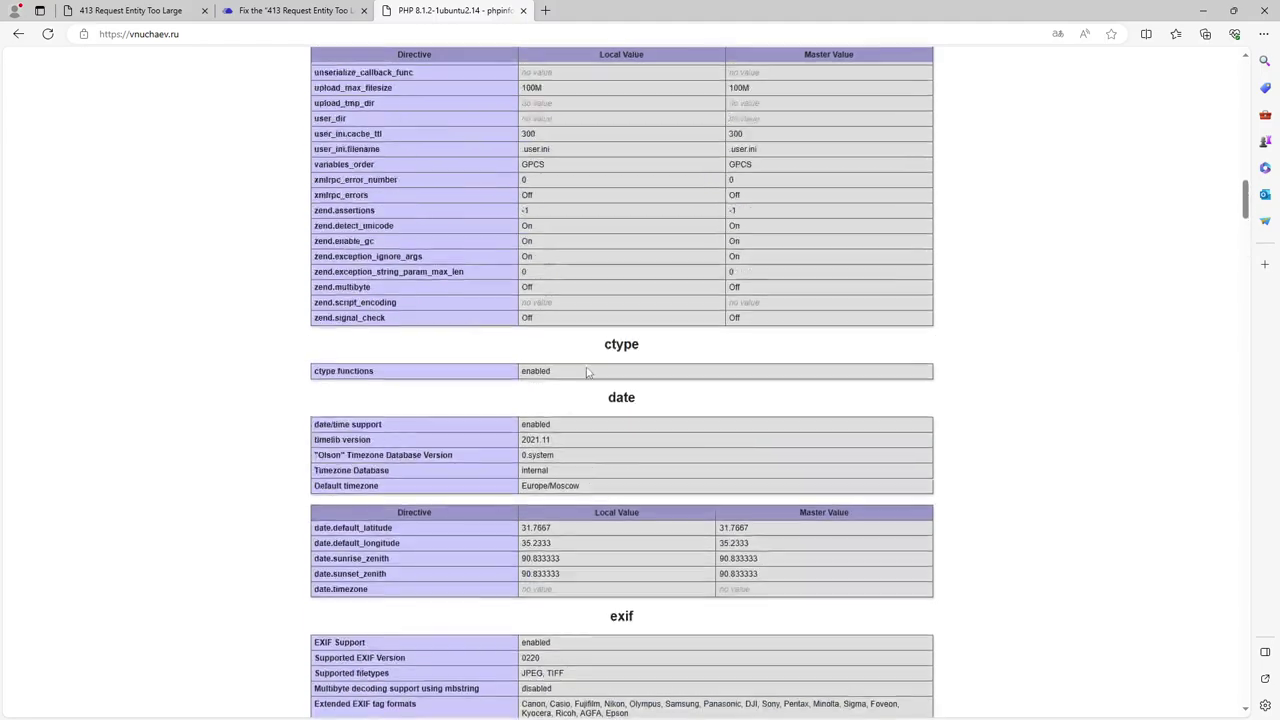
pyautogui.scroll(8, 588, 373)
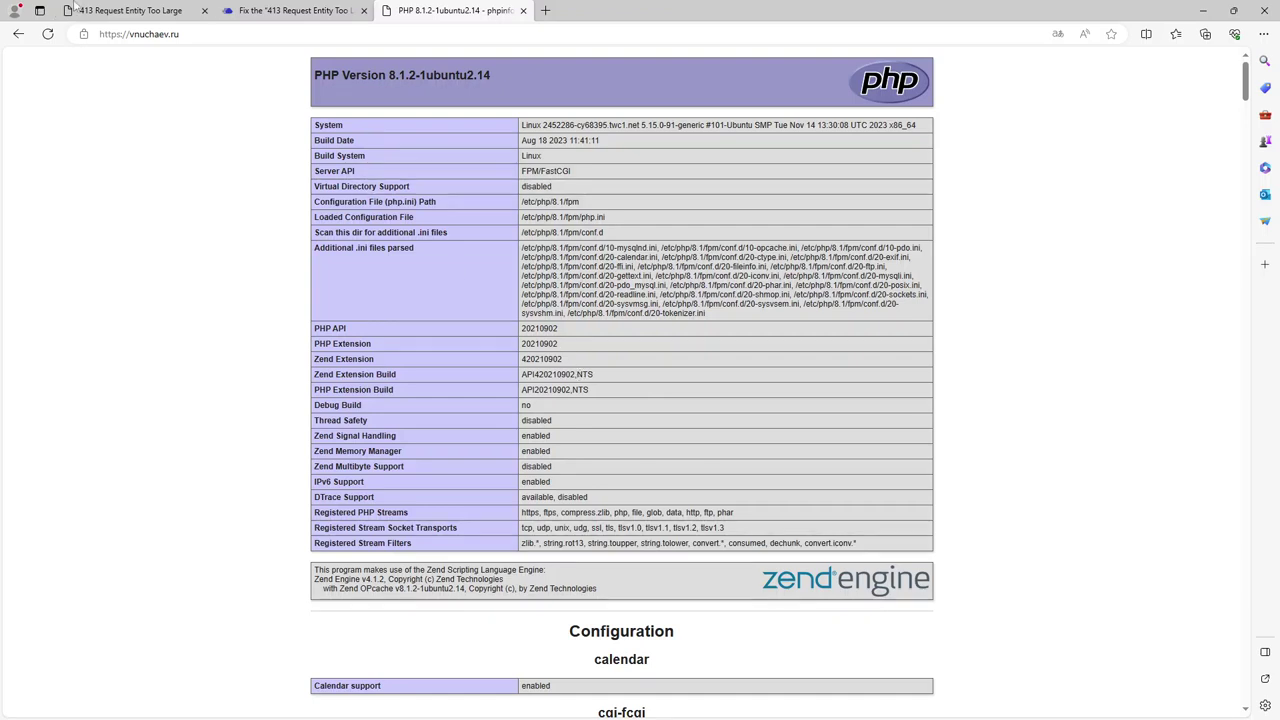
pyautogui.click(299, 11)
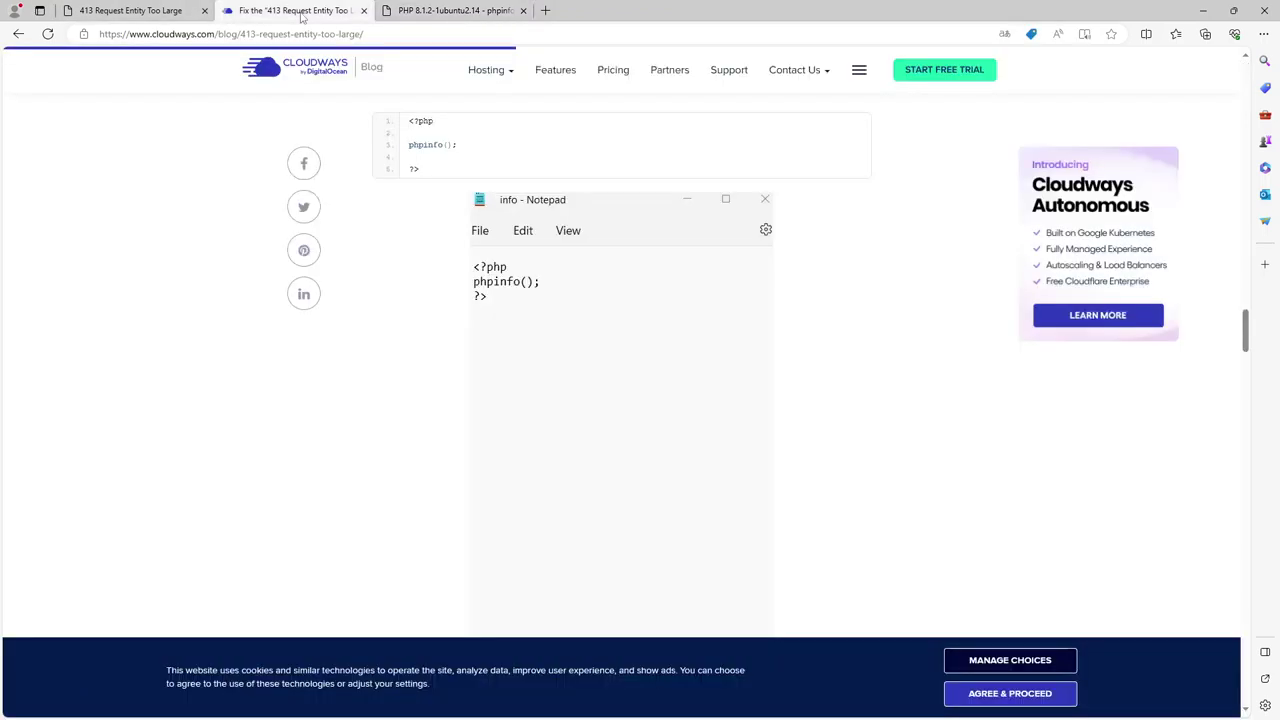
pyautogui.scroll(15, 303, 100)
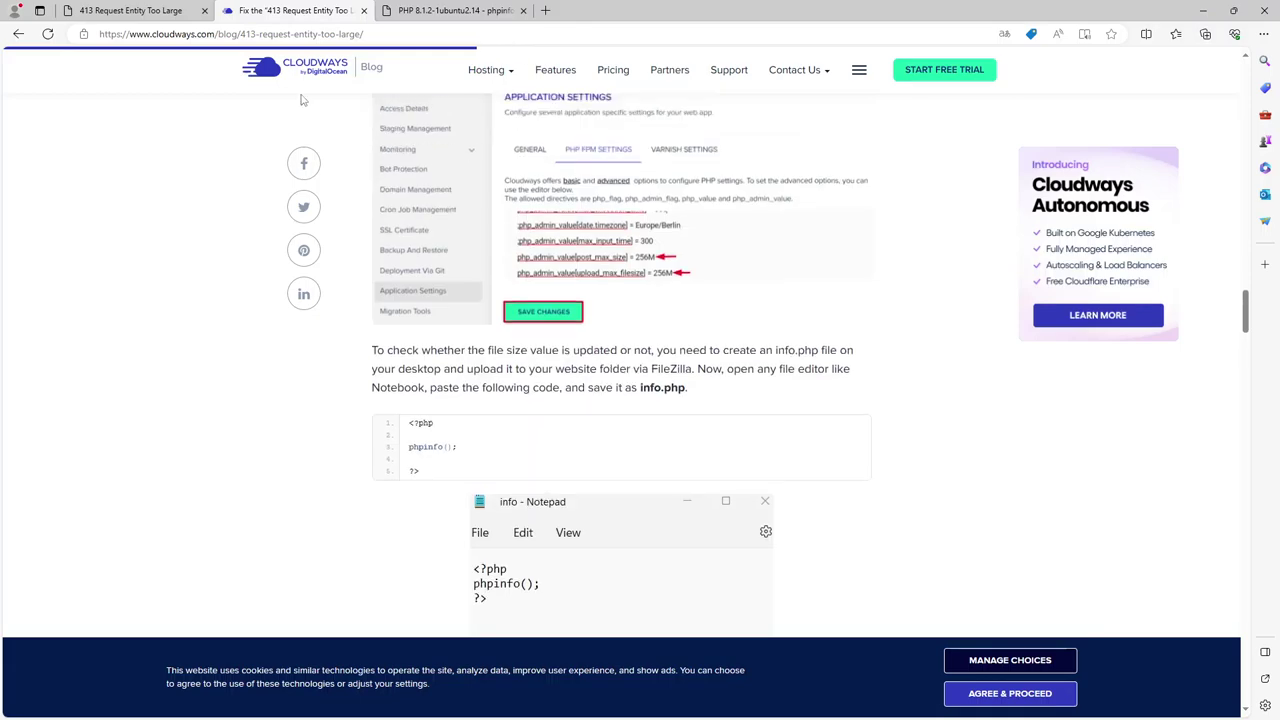
pyautogui.scroll(20, 303, 100)
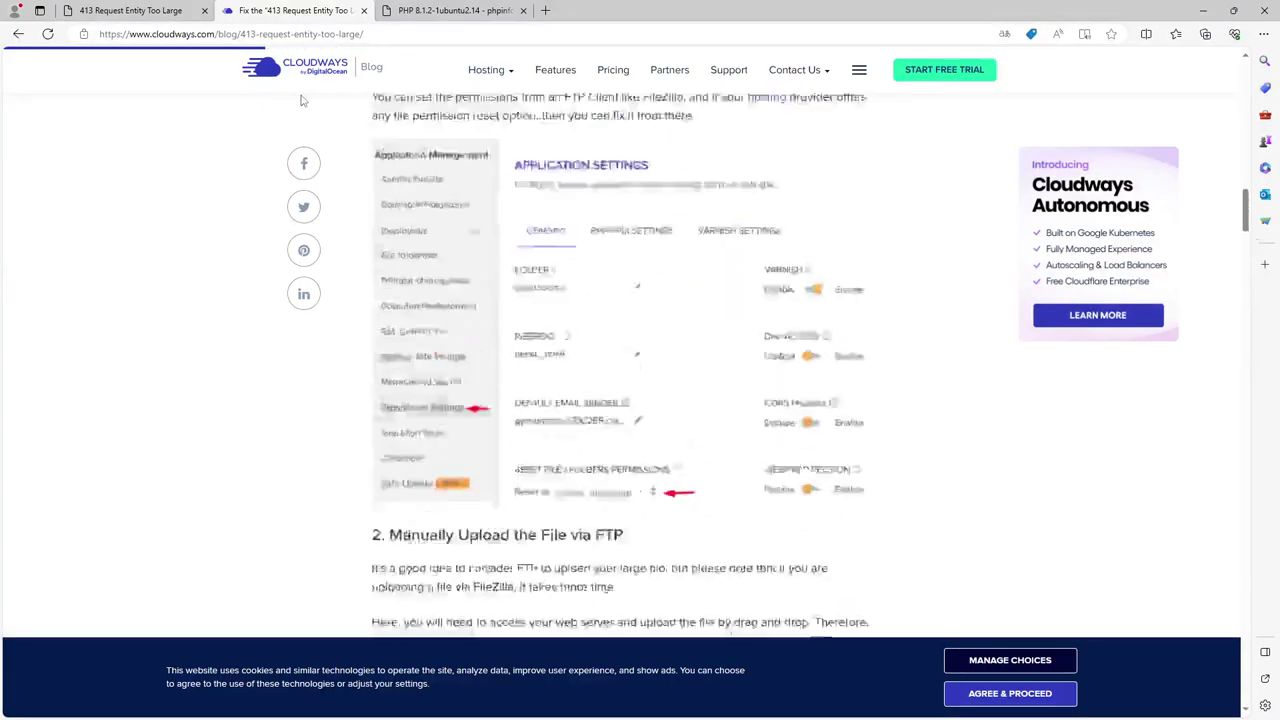
pyautogui.scroll(5, 337, 157)
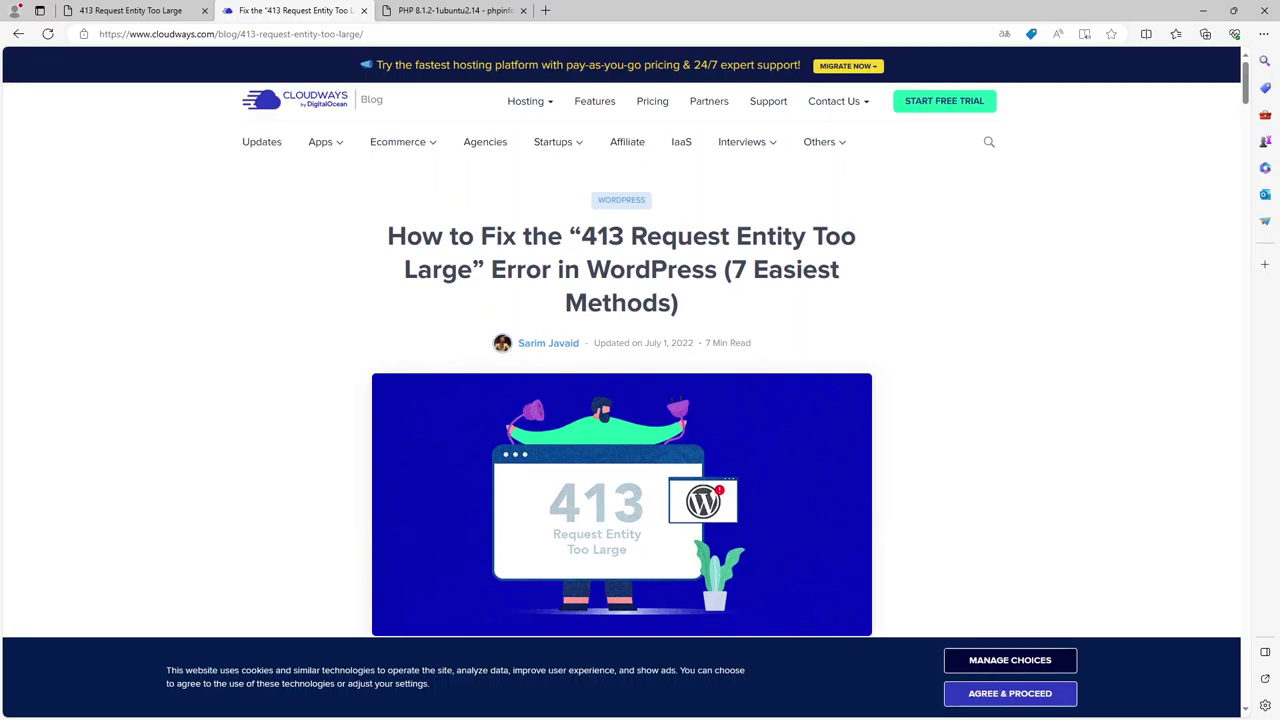
# Read through /etc/nginx/nginx.conf in nano and exit without changes
pyautogui.hotkey('alt', 'Tab')
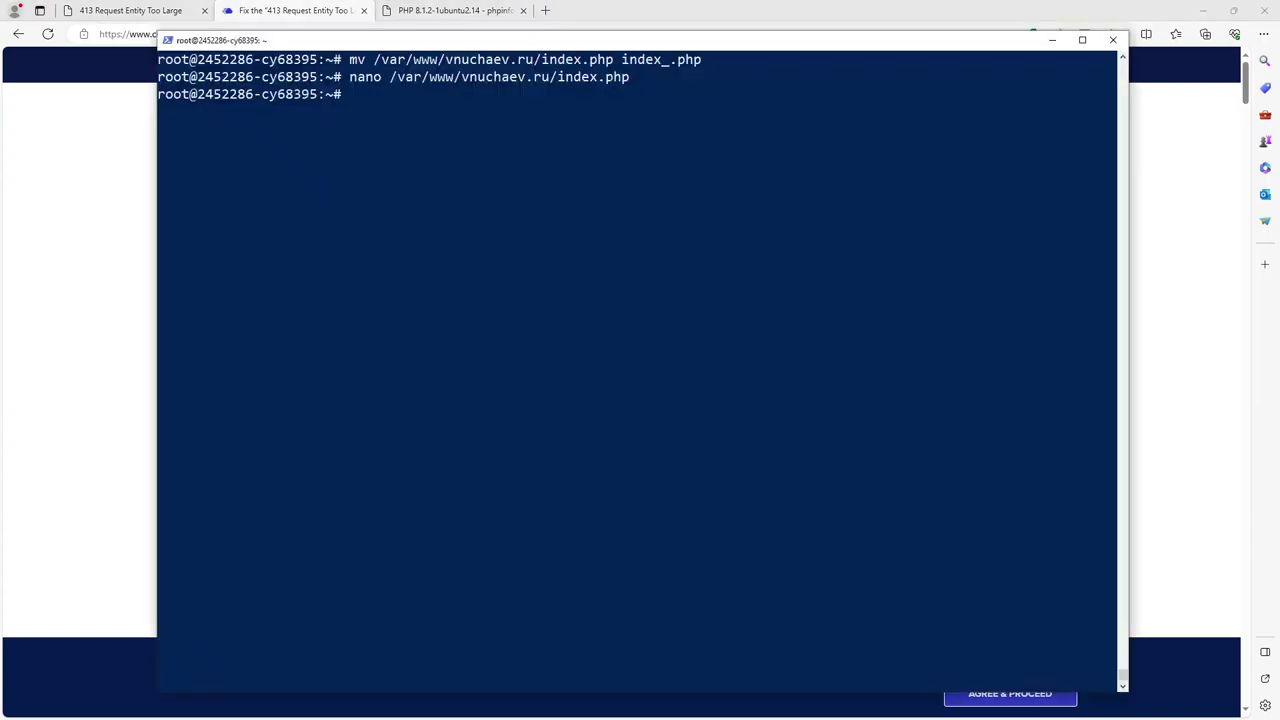
pyautogui.press('Up')
pyautogui.press('Up')
pyautogui.press('Up')
pyautogui.press('Up')
pyautogui.press('Up')
pyautogui.press('Up')
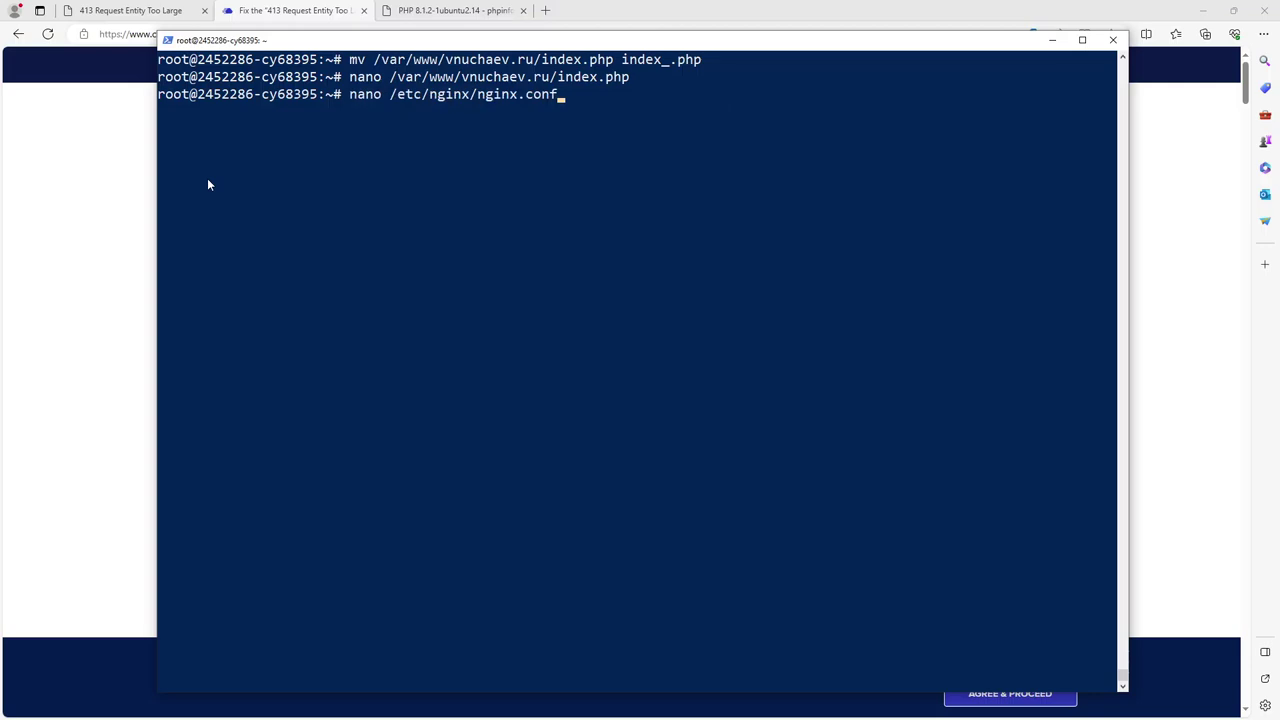
pyautogui.press('Return')
pyautogui.press('Down')
pyautogui.press('Down')
pyautogui.press('Down')
pyautogui.press('Down')
pyautogui.press('Down')
pyautogui.press('Down')
pyautogui.press('Down')
pyautogui.press('Down')
pyautogui.press('Down')
pyautogui.press('Down')
pyautogui.press('Down')
pyautogui.press('Down')
pyautogui.press('Down')
pyautogui.press('Down')
pyautogui.press('Down')
pyautogui.press('Down')
pyautogui.press('Down')
pyautogui.press('Down')
pyautogui.press('Down')
pyautogui.press('Down')
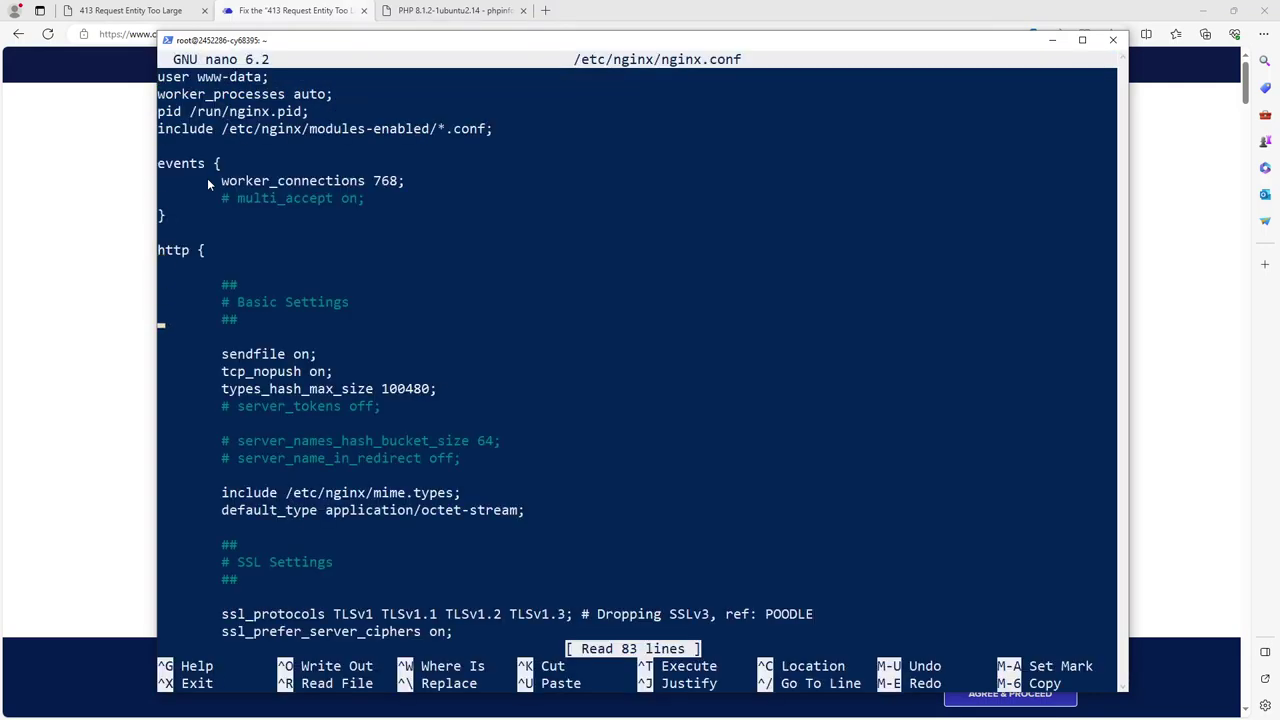
pyautogui.press('Up')
pyautogui.press('Up')
pyautogui.press('Up')
pyautogui.press('Up')
pyautogui.press('Up')
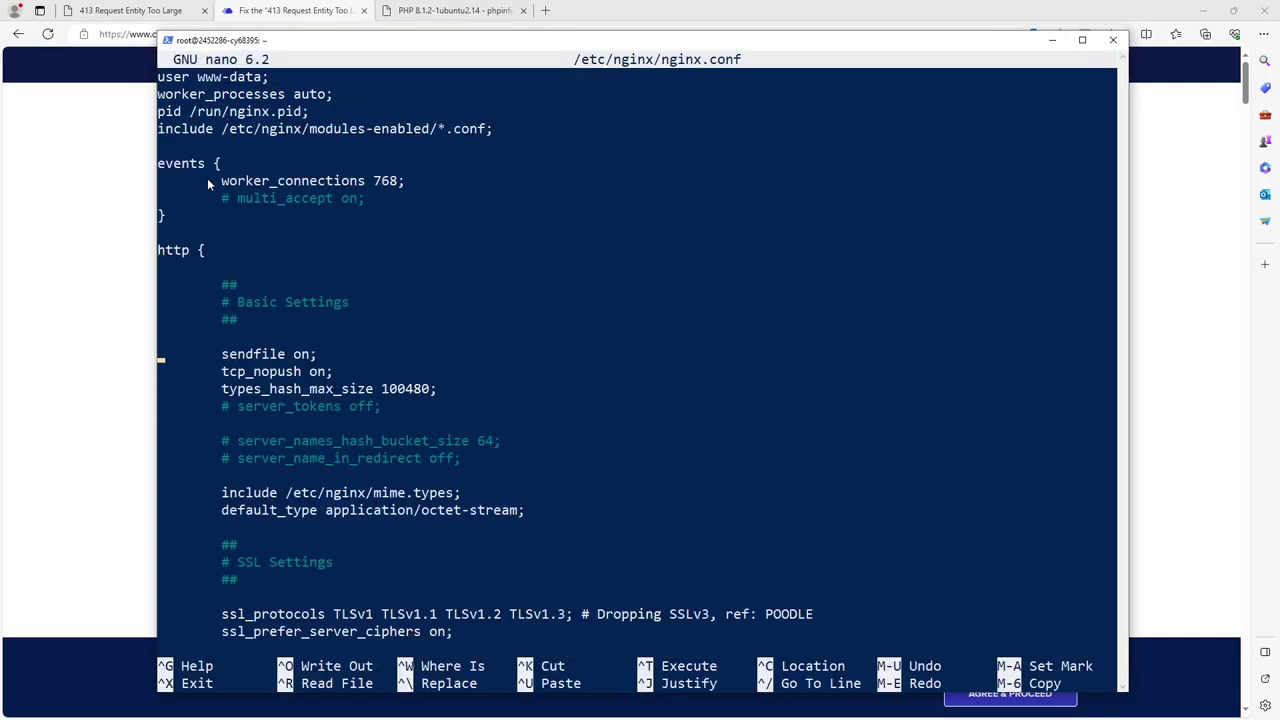
pyautogui.press('Down')
pyautogui.press('Down')
pyautogui.press('Down')
pyautogui.press('Down')
pyautogui.press('Down')
pyautogui.press('Down')
pyautogui.press('Down')
pyautogui.press('Down')
pyautogui.press('Down')
pyautogui.press('Down')
pyautogui.press('Down')
pyautogui.press('Down')
pyautogui.press('Down')
pyautogui.press('Down')
pyautogui.press('Up')
pyautogui.press('Up')
pyautogui.press('Up')
pyautogui.press('Up')
pyautogui.press('Up')
pyautogui.press('Up')
pyautogui.press('Up')
pyautogui.press('Up')
pyautogui.press('Up')
pyautogui.press('Up')
pyautogui.press('Up')
pyautogui.press('Up')
pyautogui.press('Right')
pyautogui.press('Right')
pyautogui.press('Right')
pyautogui.press('Right')
pyautogui.press('Right')
pyautogui.press('Right')
pyautogui.press('Right')
pyautogui.press('Right')
pyautogui.press('Right')
pyautogui.press('Right')
pyautogui.press('Right')
pyautogui.press('Right')
pyautogui.press('Right')
pyautogui.press('Right')
pyautogui.press('Right')
pyautogui.press('Right')
pyautogui.press('Right')
pyautogui.press('Right')
pyautogui.press('Right')
pyautogui.press('Right')
pyautogui.press('Down')
pyautogui.press('Down')
pyautogui.press('Down')
pyautogui.press('Down')
pyautogui.press('Down')
pyautogui.press('Down')
pyautogui.press('Down')
pyautogui.press('Down')
pyautogui.press('Down')
pyautogui.press('Down')
pyautogui.press('Down')
pyautogui.press('Down')
pyautogui.press('Down')
pyautogui.press('Down')
pyautogui.press('Down')
pyautogui.press('Down')
pyautogui.press('Down')
pyautogui.press('Down')
pyautogui.press('Down')
pyautogui.press('Down')
pyautogui.press('Down')
pyautogui.press('Down')
pyautogui.press('Down')
pyautogui.press('Down')
pyautogui.press('Down')
pyautogui.press('Down')
pyautogui.press('Down')
pyautogui.press('Down')
pyautogui.press('Down')
pyautogui.press('Down')
pyautogui.press('Down')
pyautogui.press('Down')
pyautogui.press('Down')
pyautogui.press('Down')
pyautogui.press('Down')
pyautogui.press('Down')
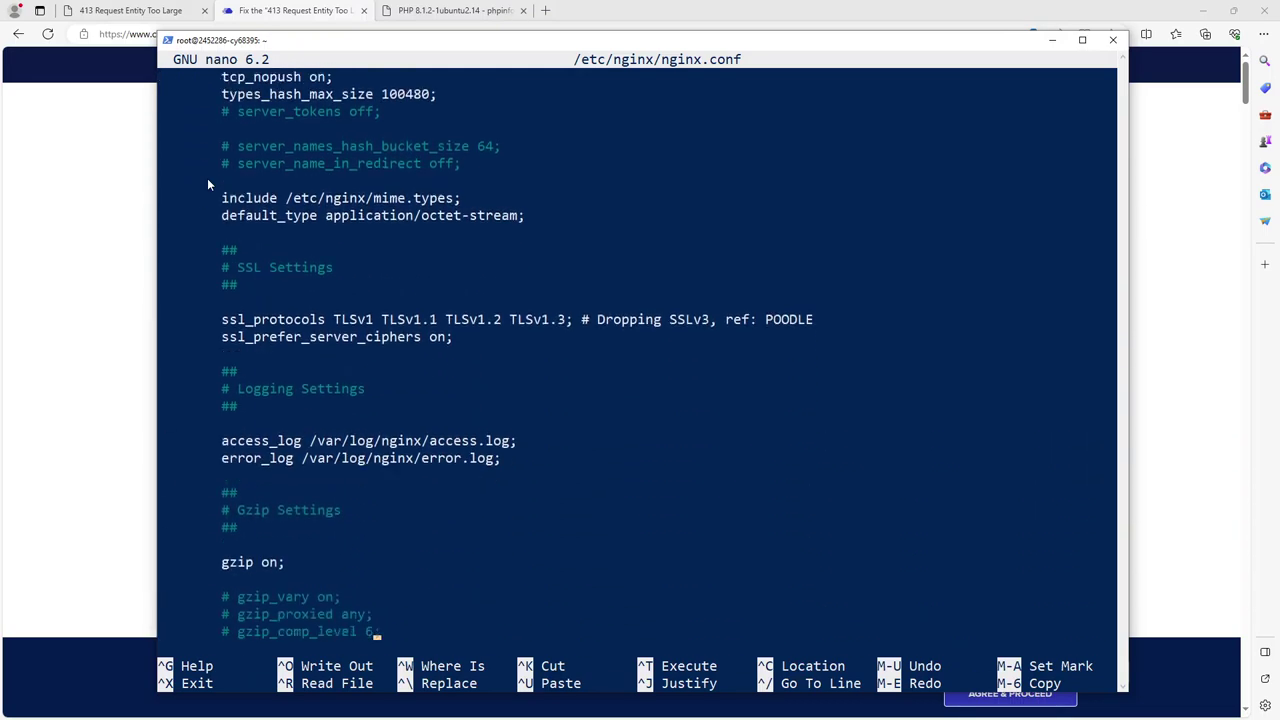
pyautogui.press('Down')
pyautogui.press('Down')
pyautogui.press('Down')
pyautogui.press('Down')
pyautogui.press('Down')
pyautogui.press('Down')
pyautogui.press('Down')
pyautogui.press('Down')
pyautogui.press('Down')
pyautogui.press('Down')
pyautogui.press('Down')
pyautogui.press('Down')
pyautogui.press('Down')
pyautogui.press('Down')
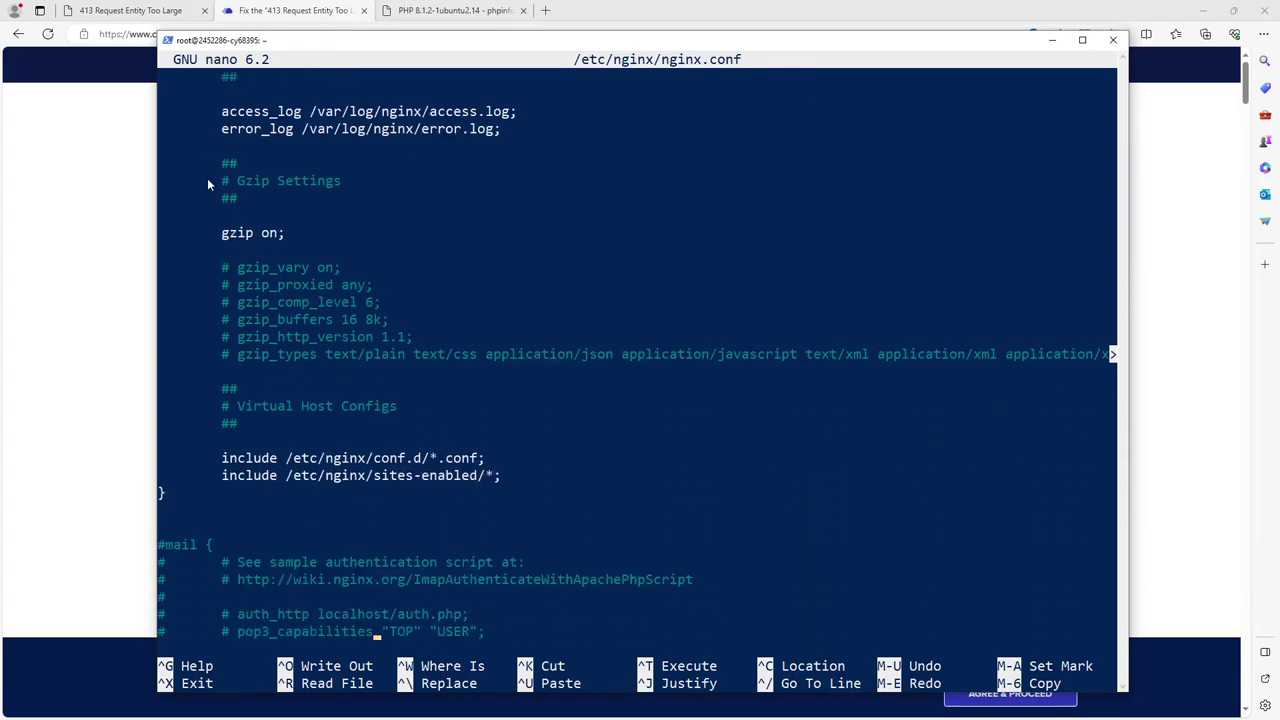
pyautogui.press('Down')
pyautogui.press('Down')
pyautogui.press('Down')
pyautogui.press('Down')
pyautogui.press('Down')
pyautogui.press('Down')
pyautogui.press('Down')
pyautogui.press('Down')
pyautogui.press('Down')
pyautogui.press('Down')
pyautogui.press('Down')
pyautogui.press('Down')
pyautogui.press('Down')
pyautogui.press('Down')
pyautogui.press('Down')
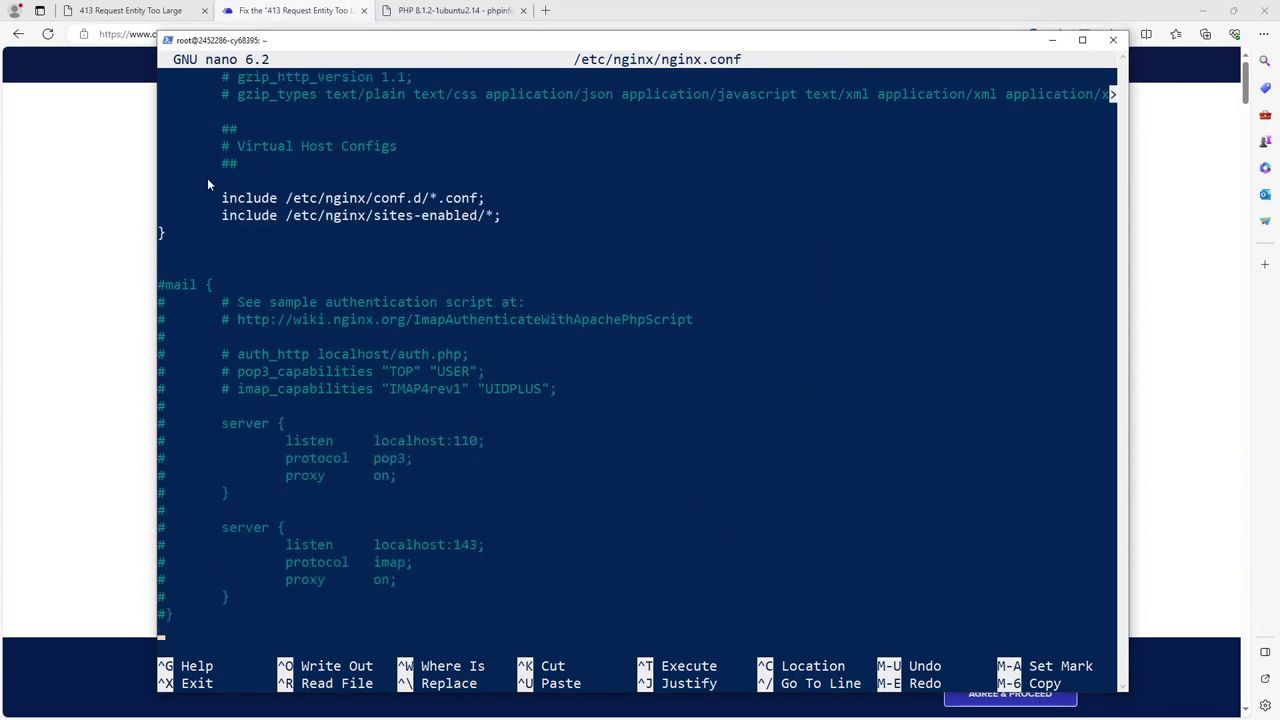
pyautogui.hotkey('ctrl', 'x')
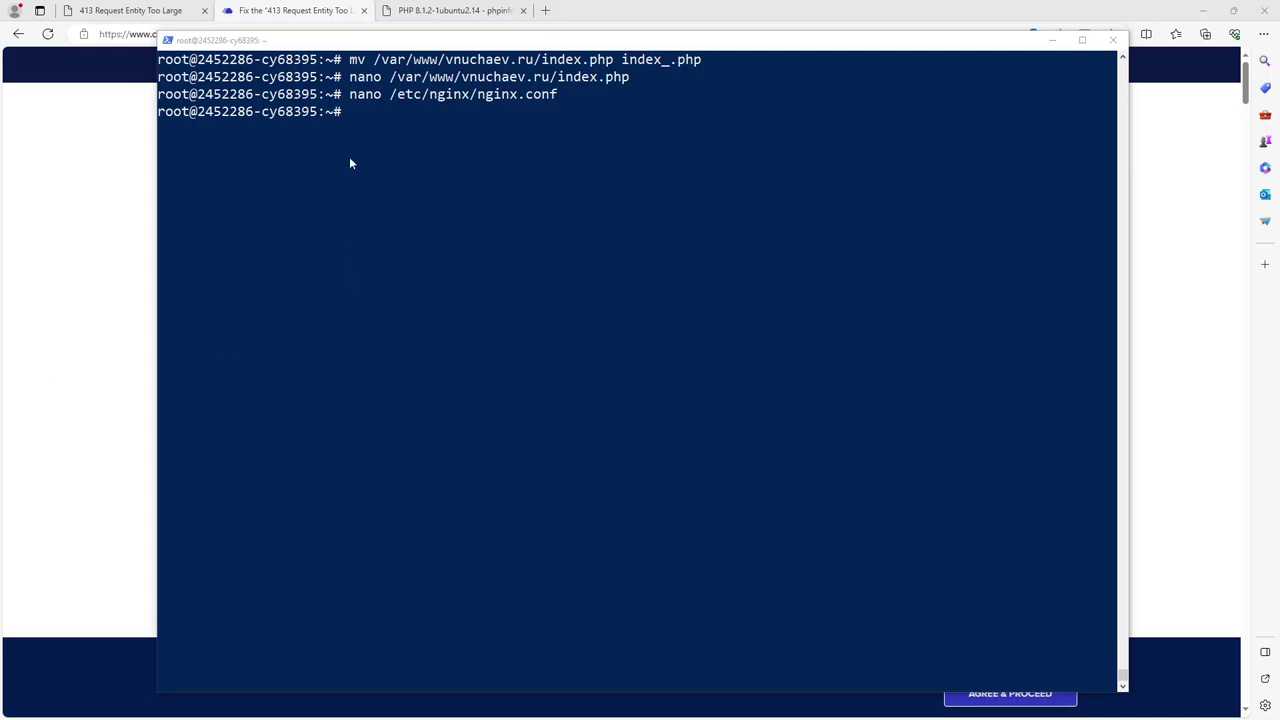
# Add 'client_max_body_size 100M;' above sendfile in nginx.conf
pyautogui.click(389, 124)
pyautogui.press('Up')
pyautogui.press('Return')
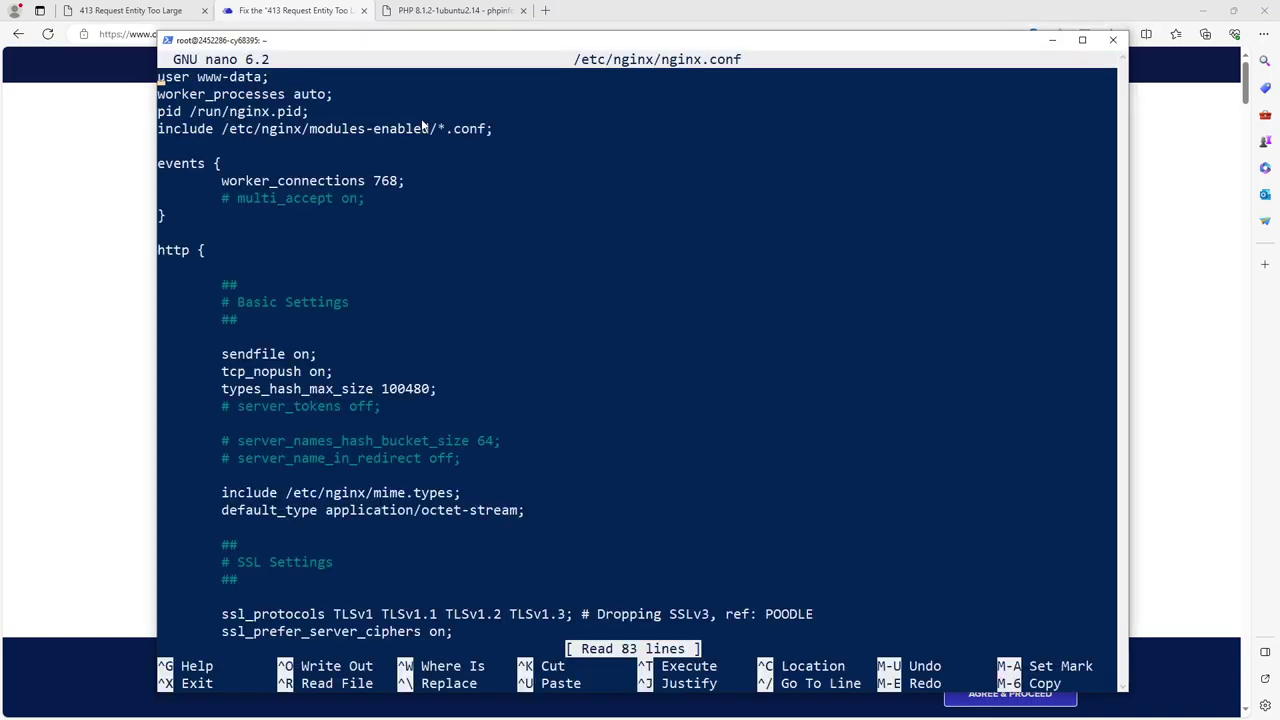
pyautogui.press('Down')
pyautogui.press('Down')
pyautogui.press('Down')
pyautogui.press('Down')
pyautogui.press('Down')
pyautogui.press('Down')
pyautogui.press('Down')
pyautogui.press('Down')
pyautogui.press('Down')
pyautogui.press('Down')
pyautogui.press('Down')
pyautogui.press('Down')
pyautogui.press('Down')
pyautogui.press('Down')
pyautogui.press('Down')
pyautogui.press('Down')
pyautogui.press('Up')
pyautogui.press('Return')
pyautogui.press('Tab')
pyautogui.hotkey('ctrl', 'r')
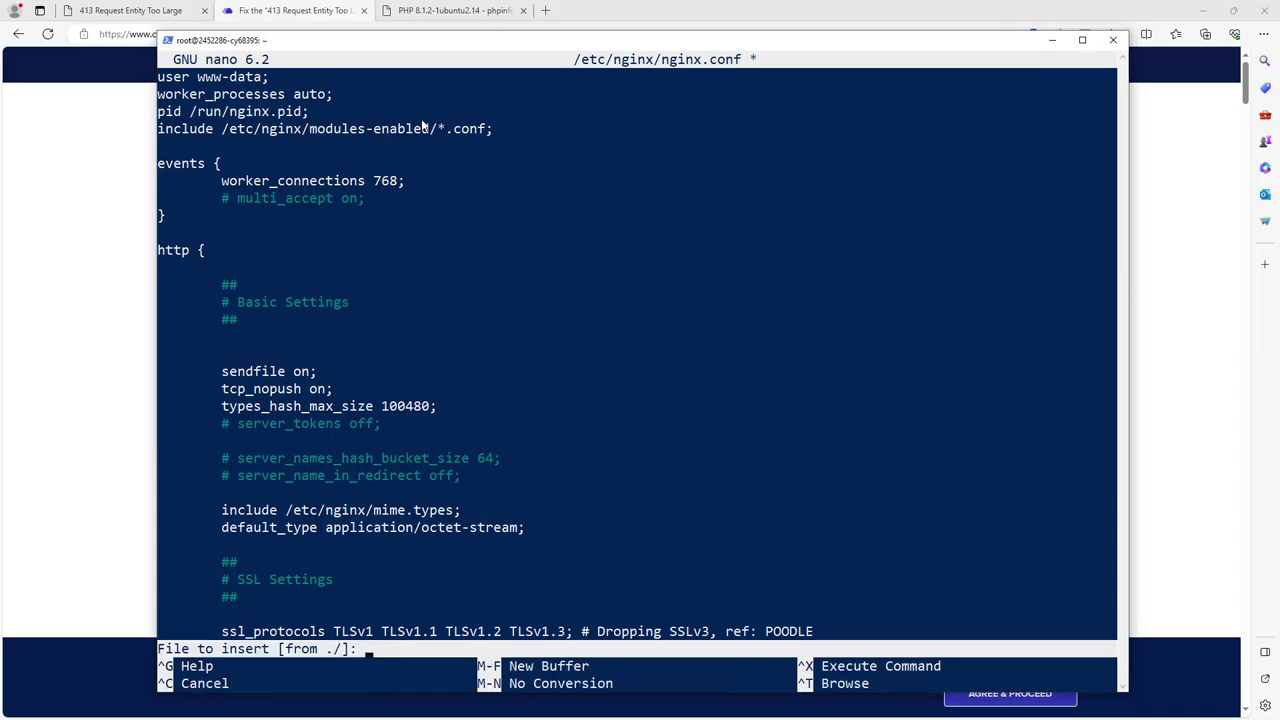
pyautogui.hotkey('ctrl', 'c')
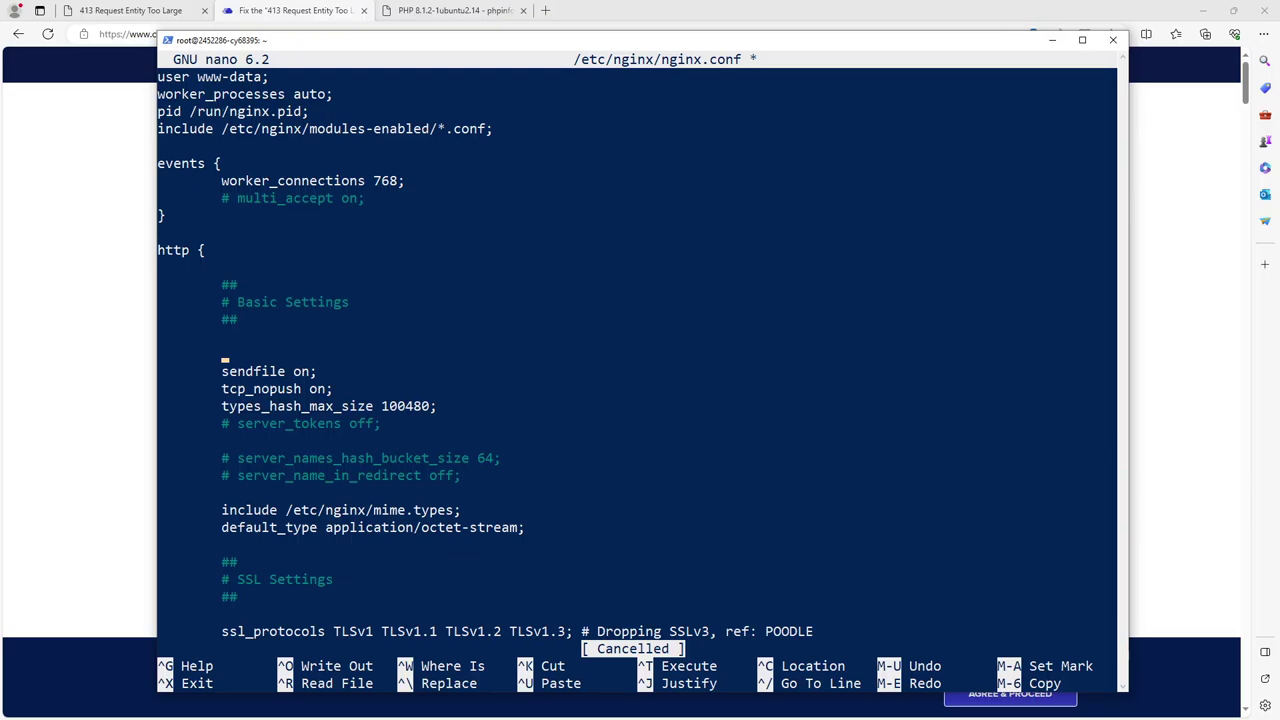
pyautogui.write('cline')
pyautogui.press('BackSpace')
pyautogui.press('BackSpace')
pyautogui.write('ent_max_body_size')
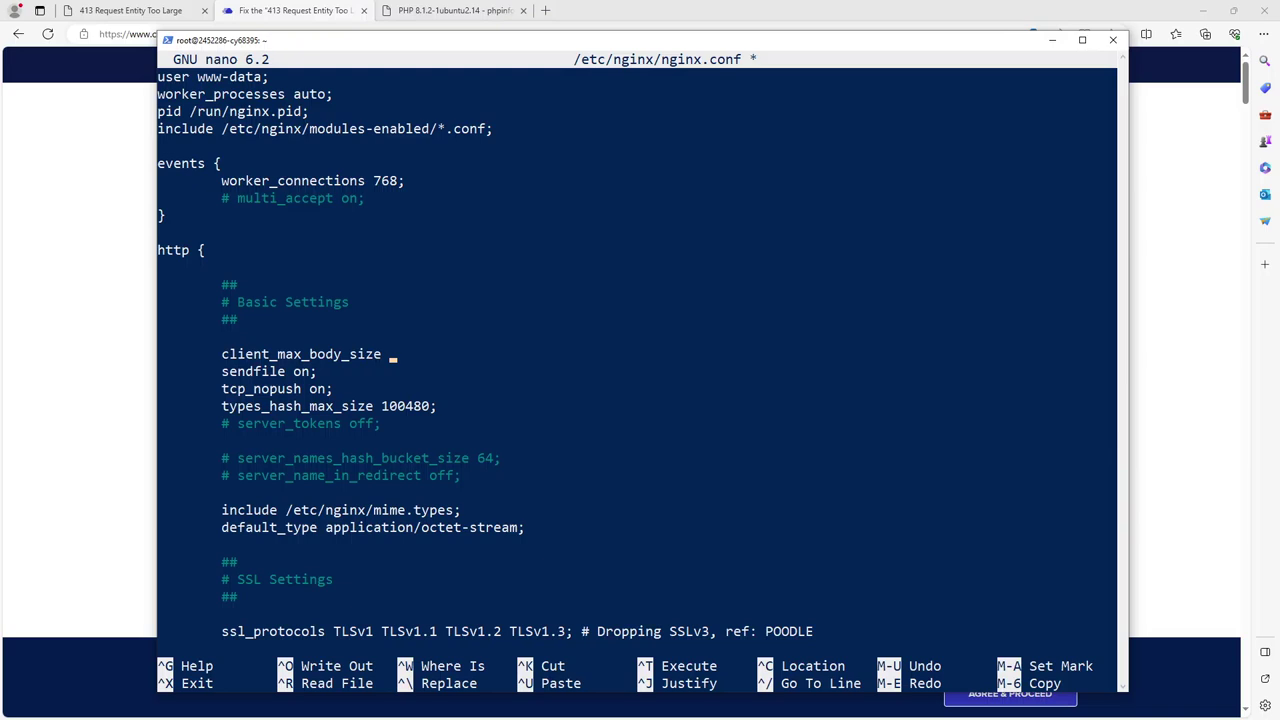
pyautogui.write('100M;')
# Save nginx.conf and restart nginx with 'service nginx restart'
pyautogui.hotkey('ctrl', 'x')
pyautogui.press('y')
pyautogui.press('Return')
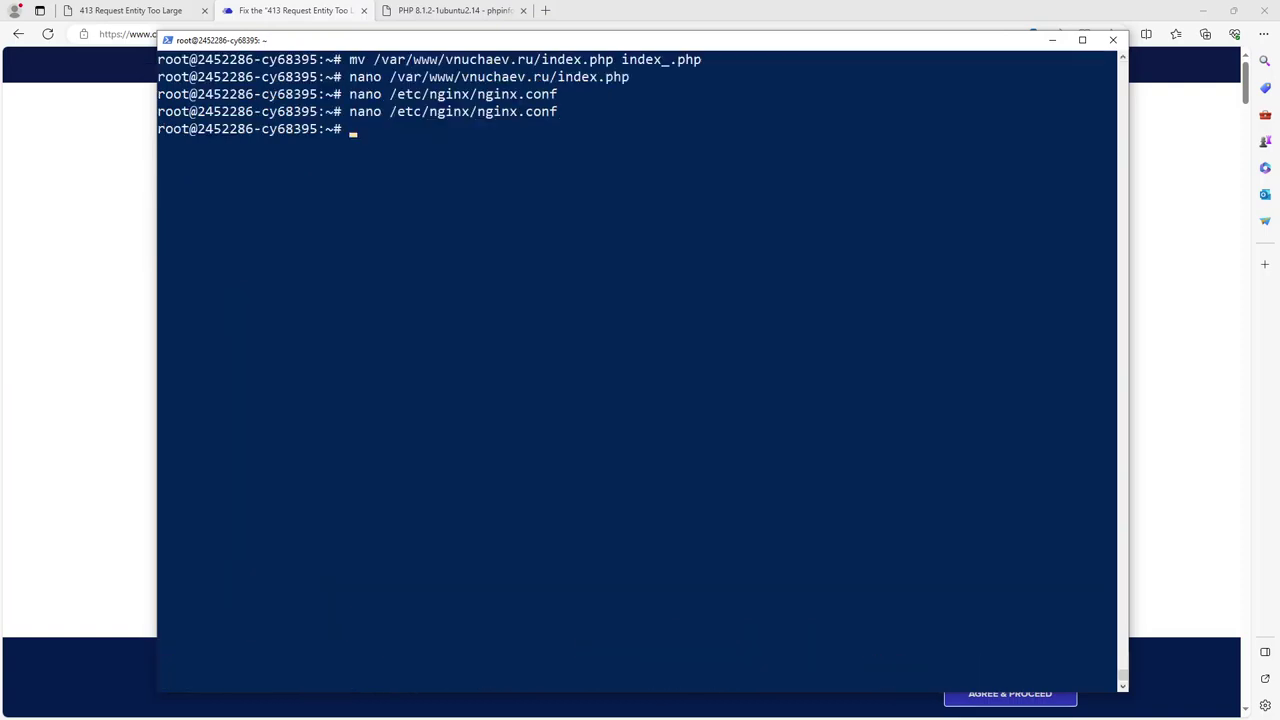
pyautogui.write('service nginx restart')
pyautogui.press('Return')
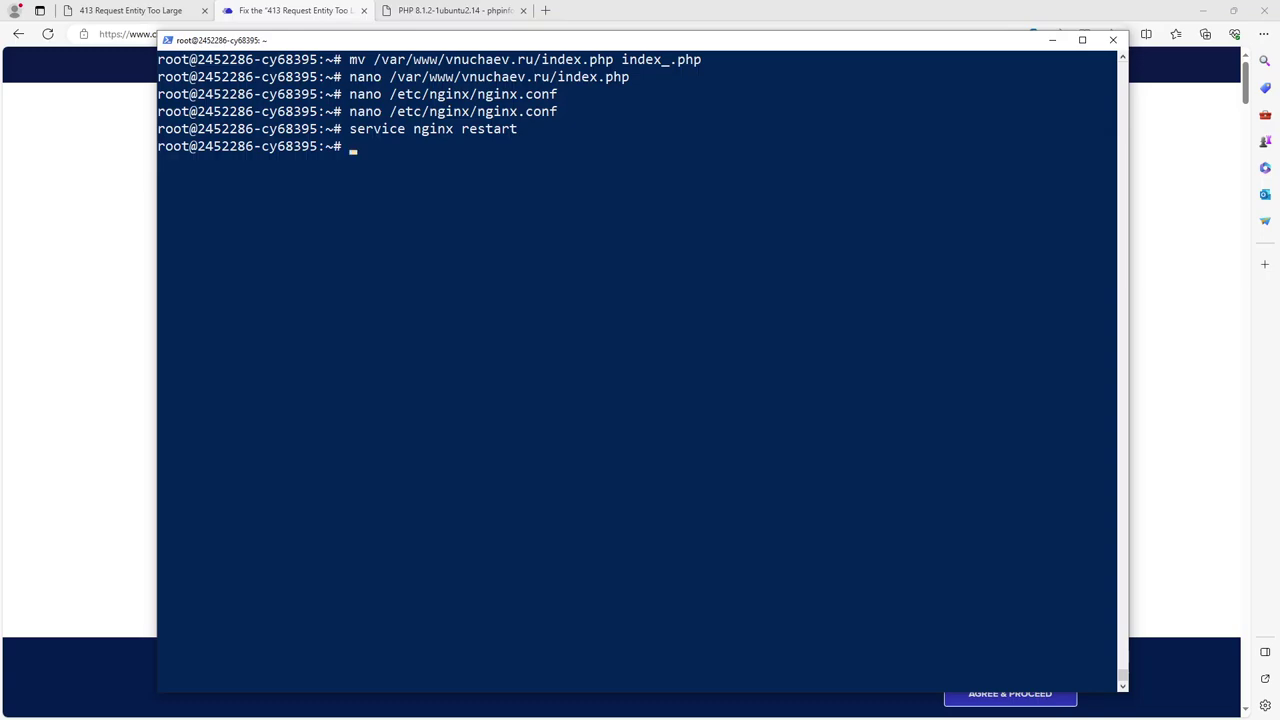
pyautogui.click(180, 10)
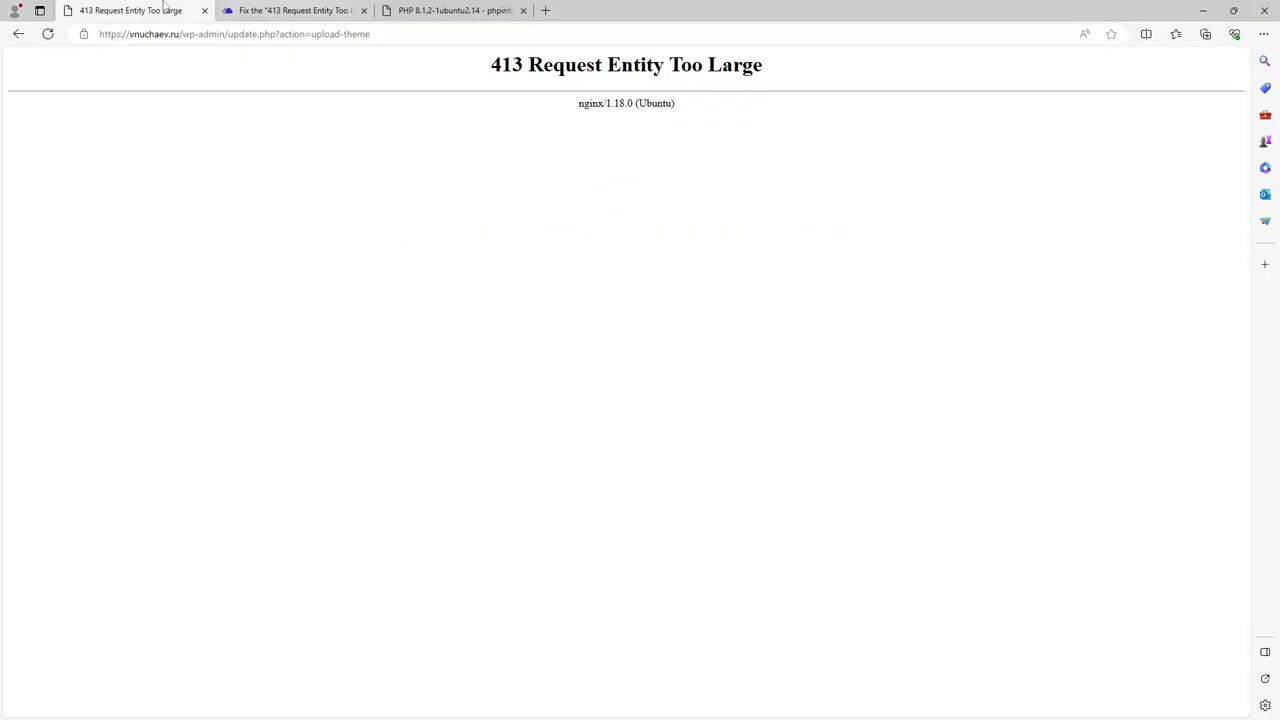
# Upload, install and activate XStore_Theme_v.9.2.6.zip, then close the intro video popup
pyautogui.click(18, 34)
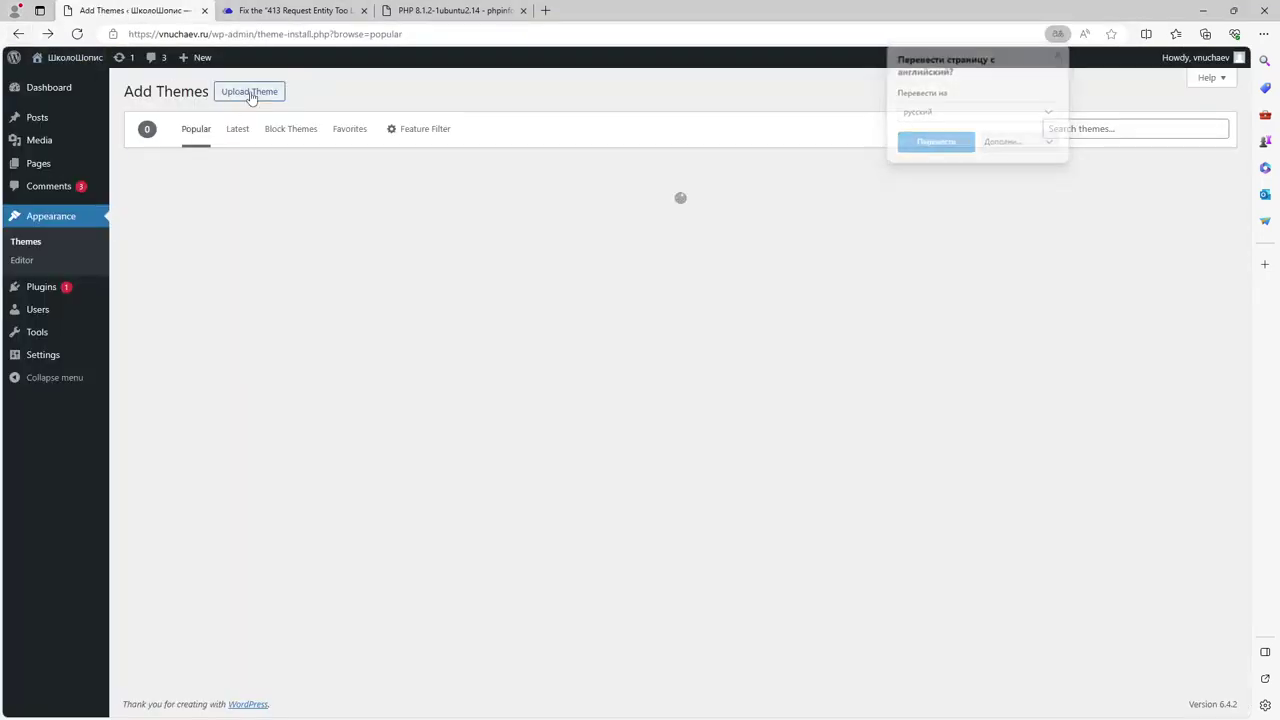
pyautogui.click(250, 92)
pyautogui.click(580, 214)
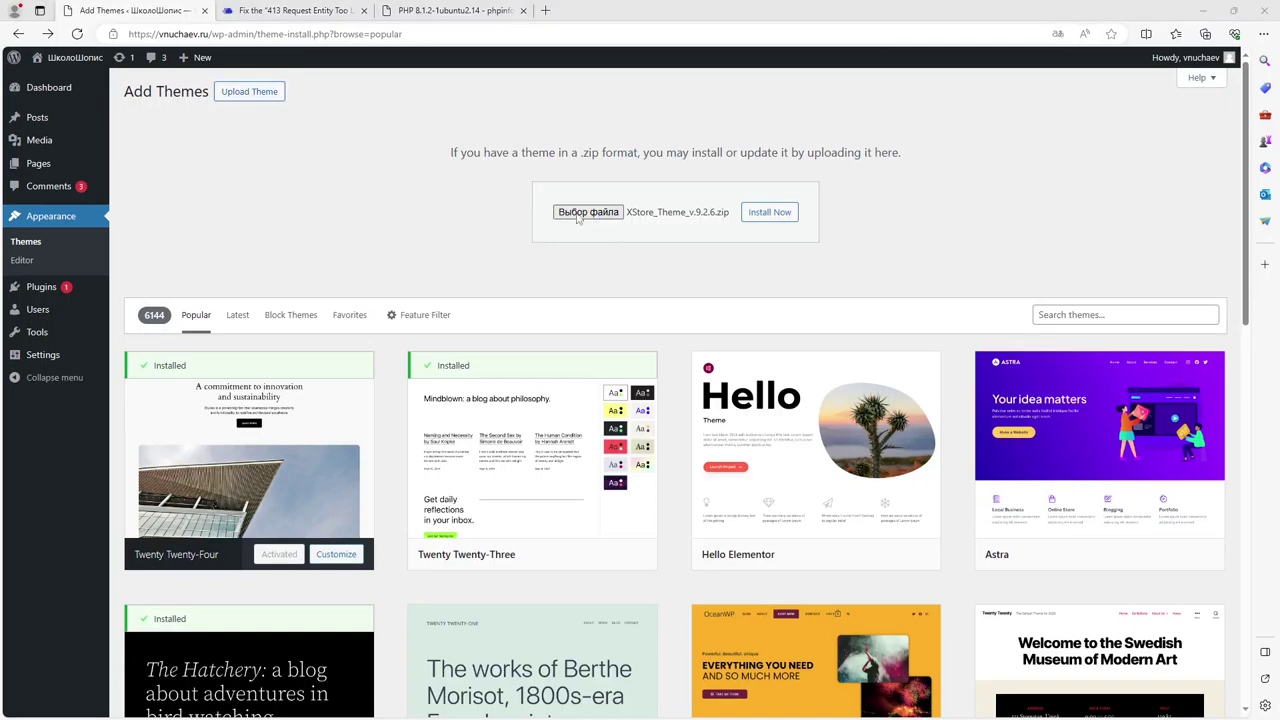
pyautogui.click(769, 217)
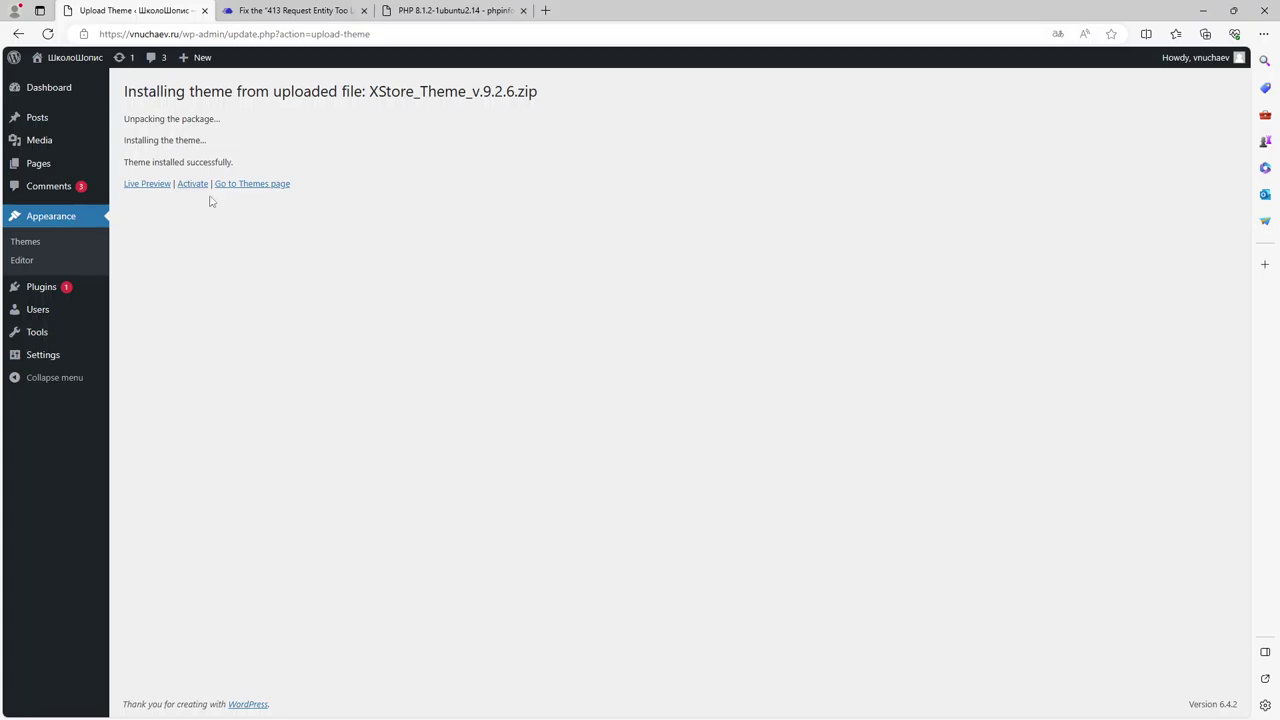
pyautogui.click(194, 189)
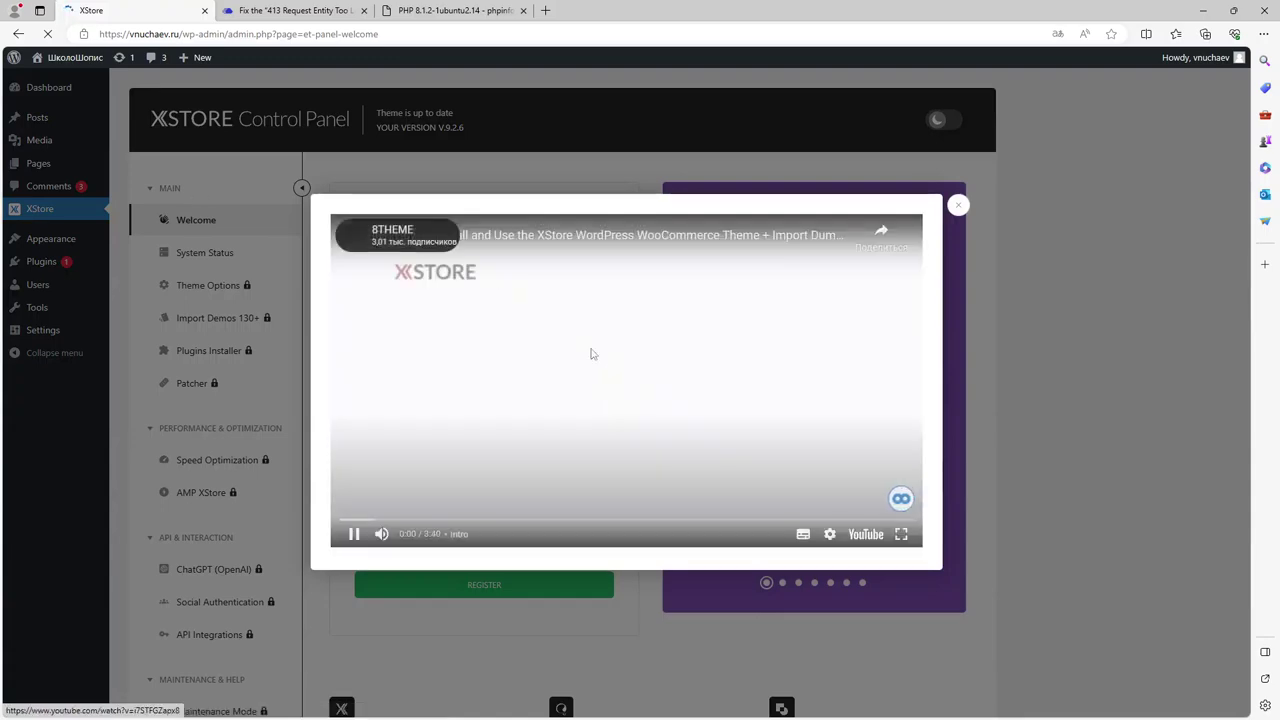
pyautogui.click(958, 205)
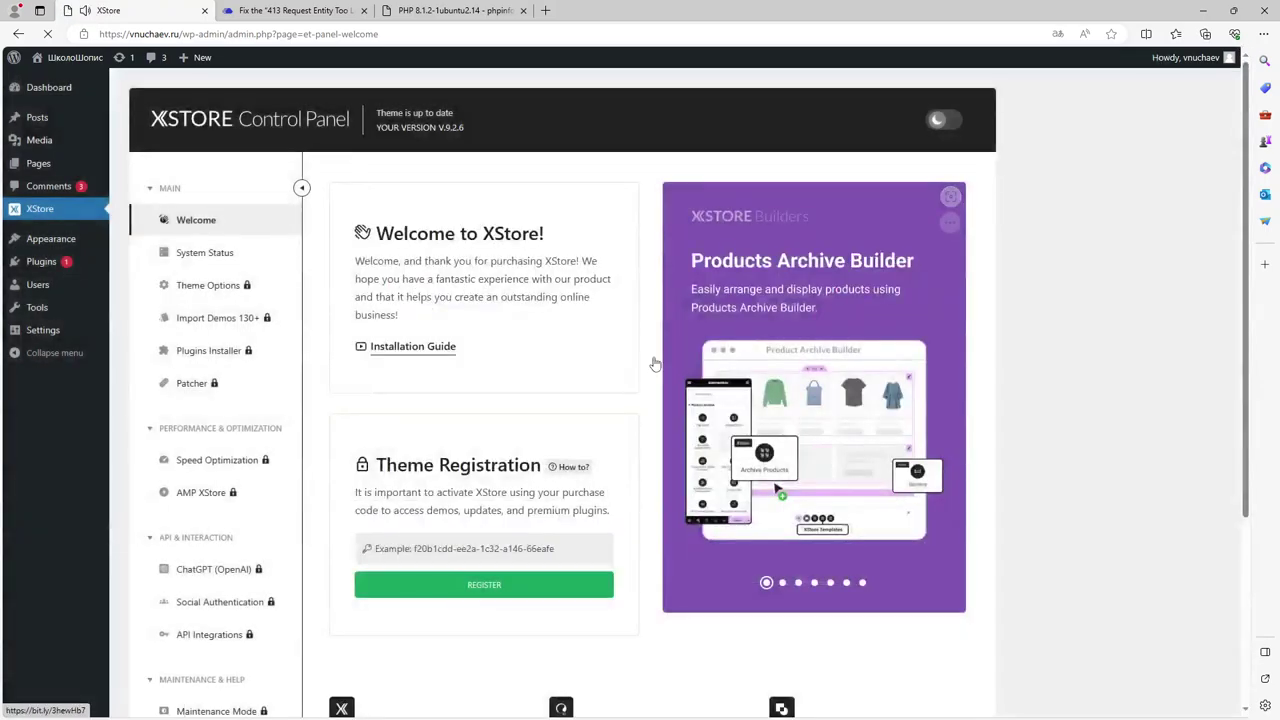
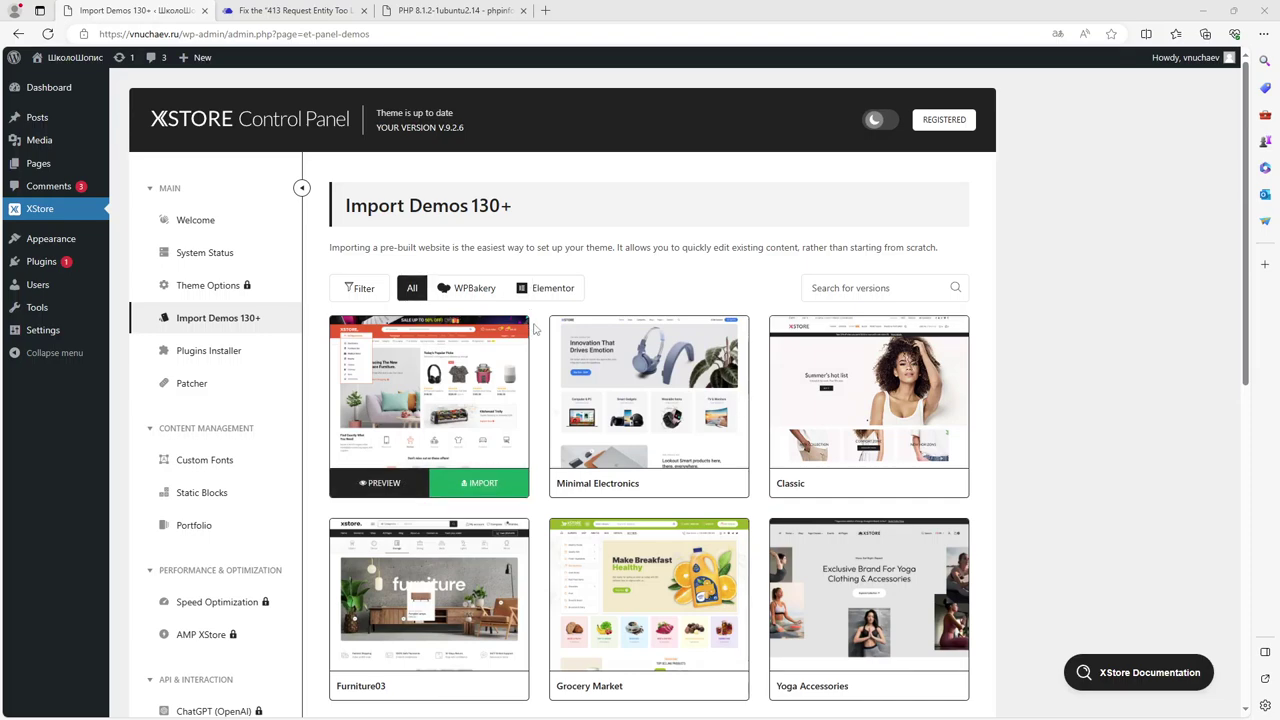
# Preview the Grocery Market demo site, then start importing it from the Import Demos page
pyautogui.scroll(-2, 600, 400)
pyautogui.click(663, 443)
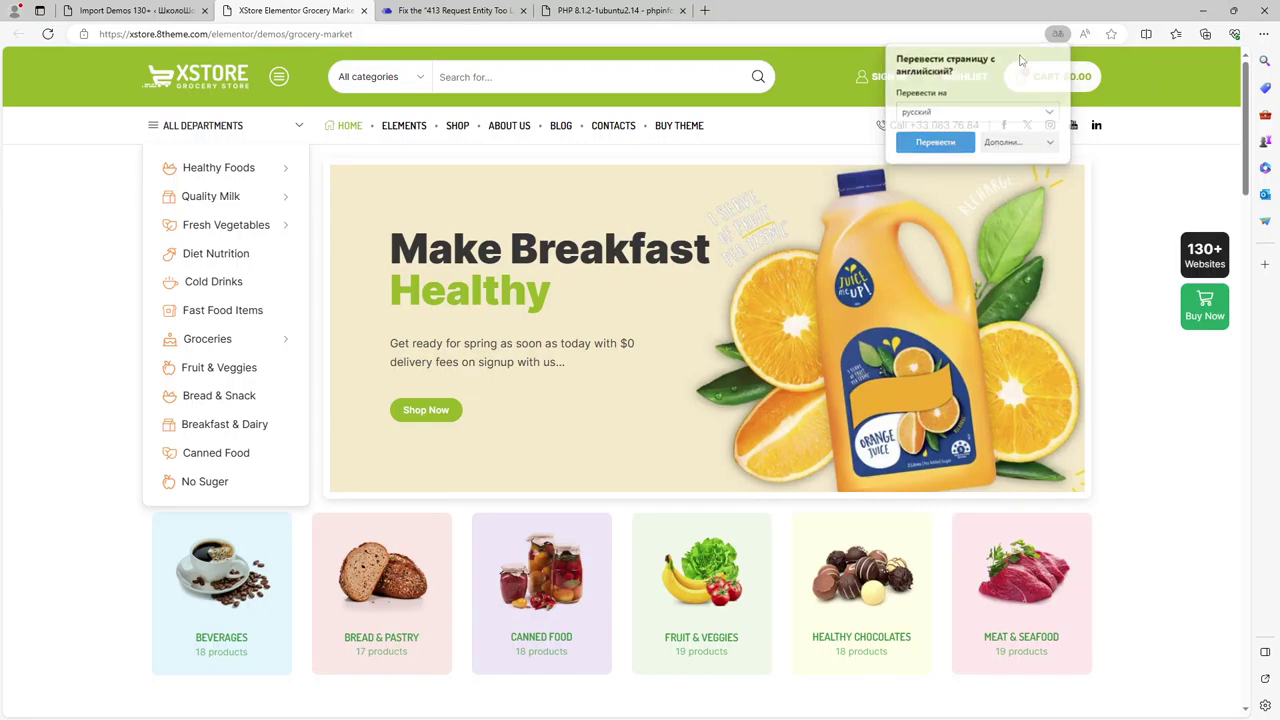
pyautogui.click(70, 11)
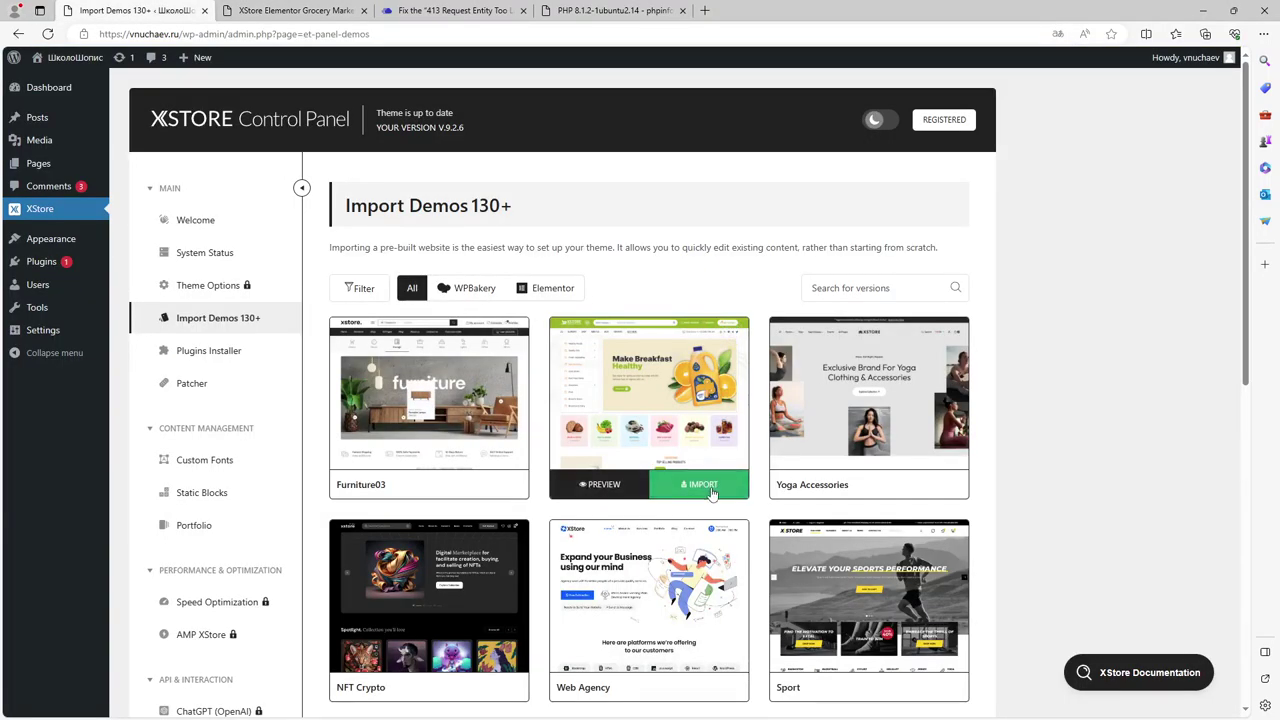
pyautogui.click(712, 494)
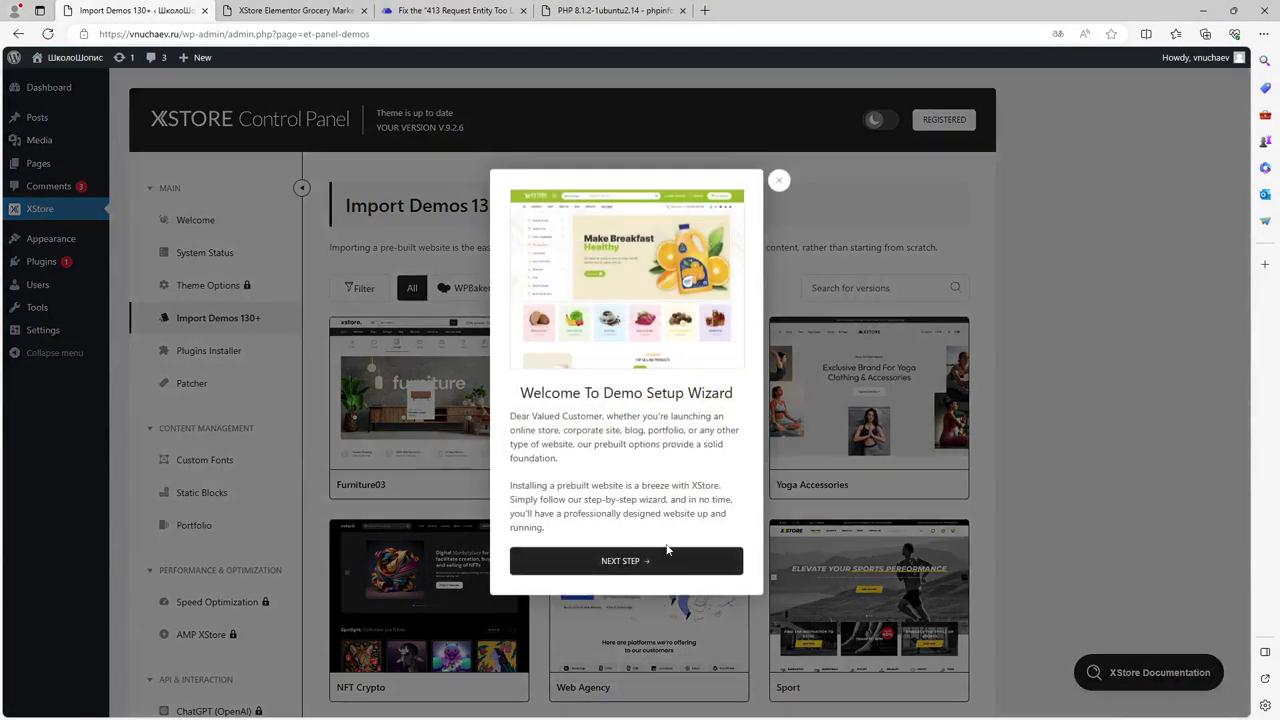
# Step through the demo wizard, creating the XStore Child theme and installing the demo's required plugins
pyautogui.click(660, 562)
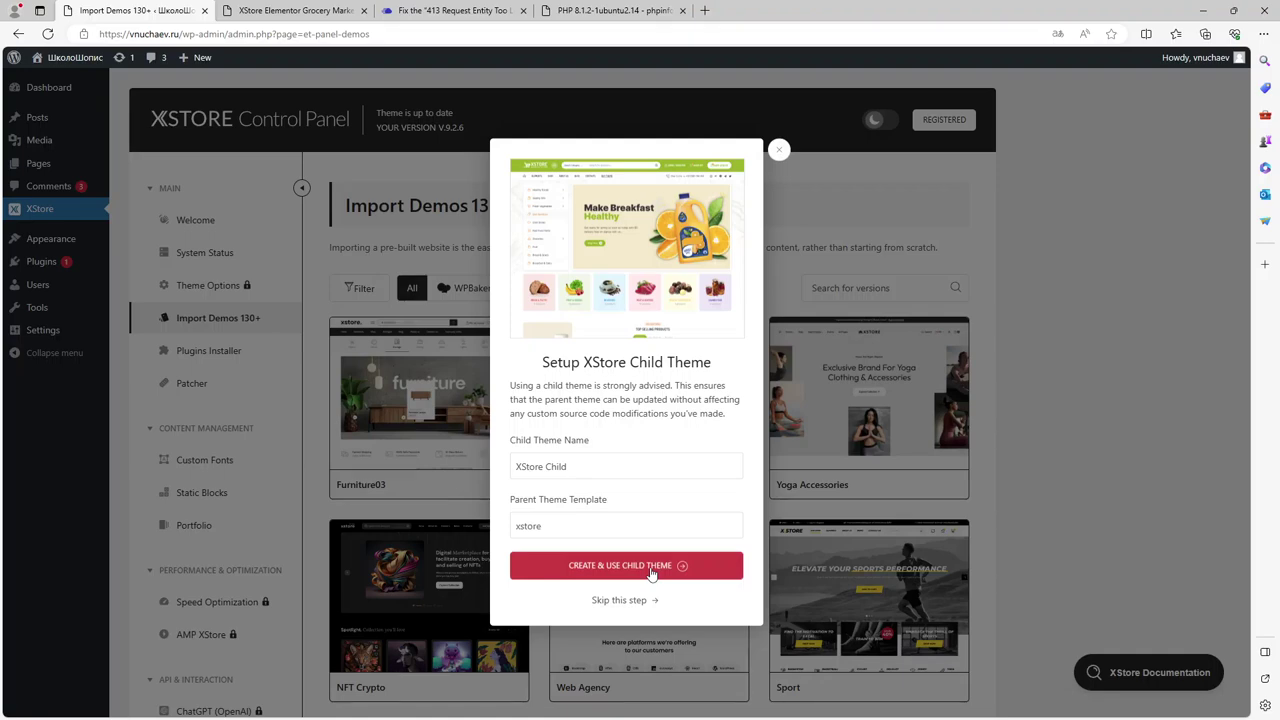
pyautogui.click(638, 572)
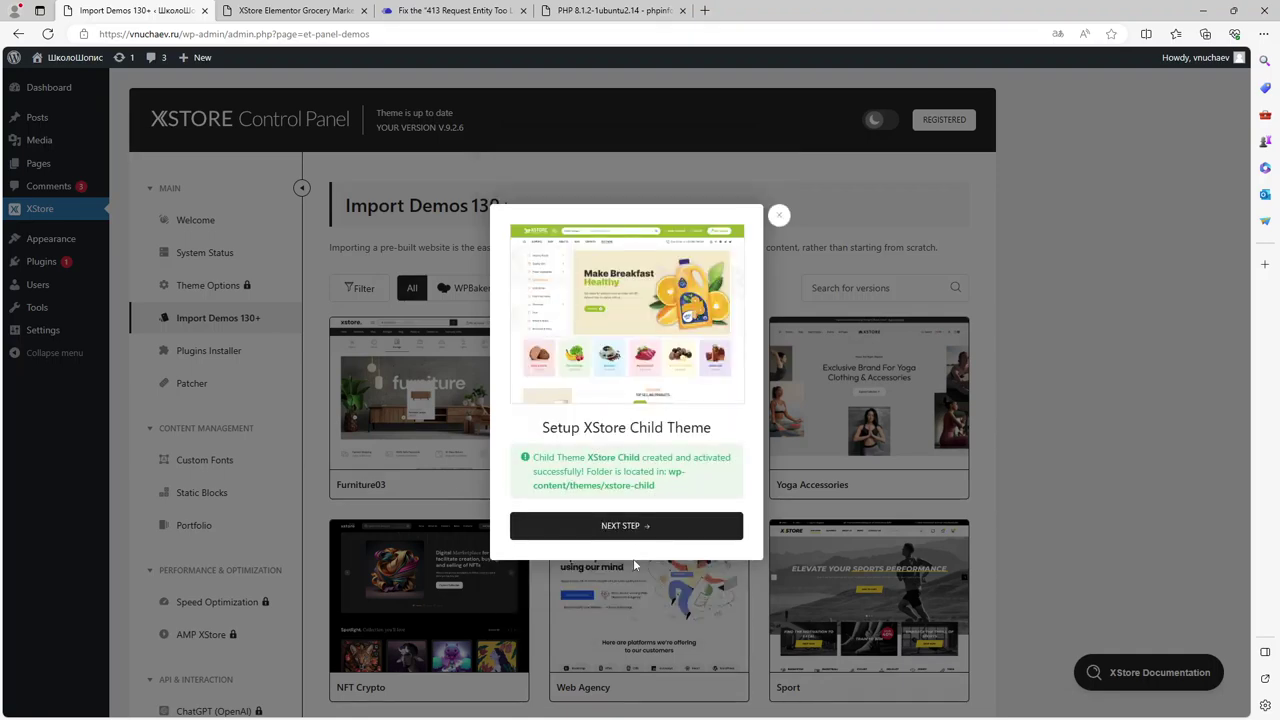
pyautogui.click(623, 526)
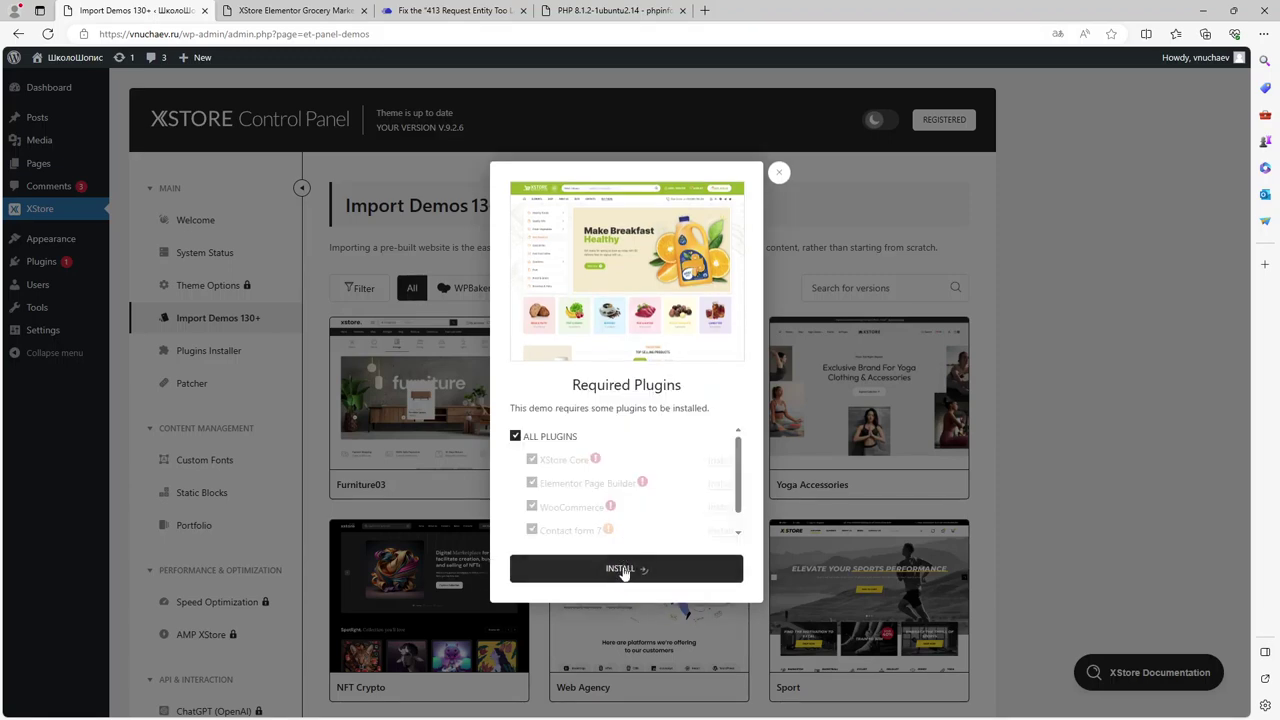
pyautogui.click(624, 570)
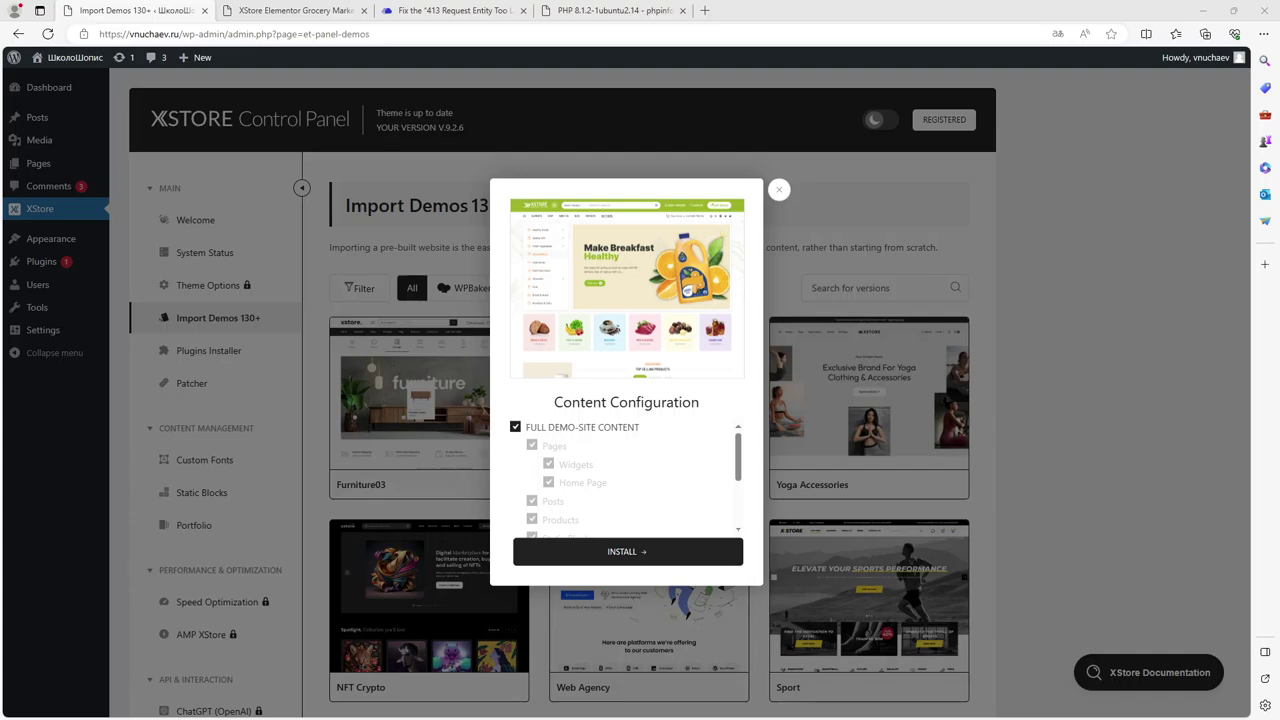
# Install the full Grocery Market content, review the import error list, and preview the resulting website
pyautogui.click(641, 545)
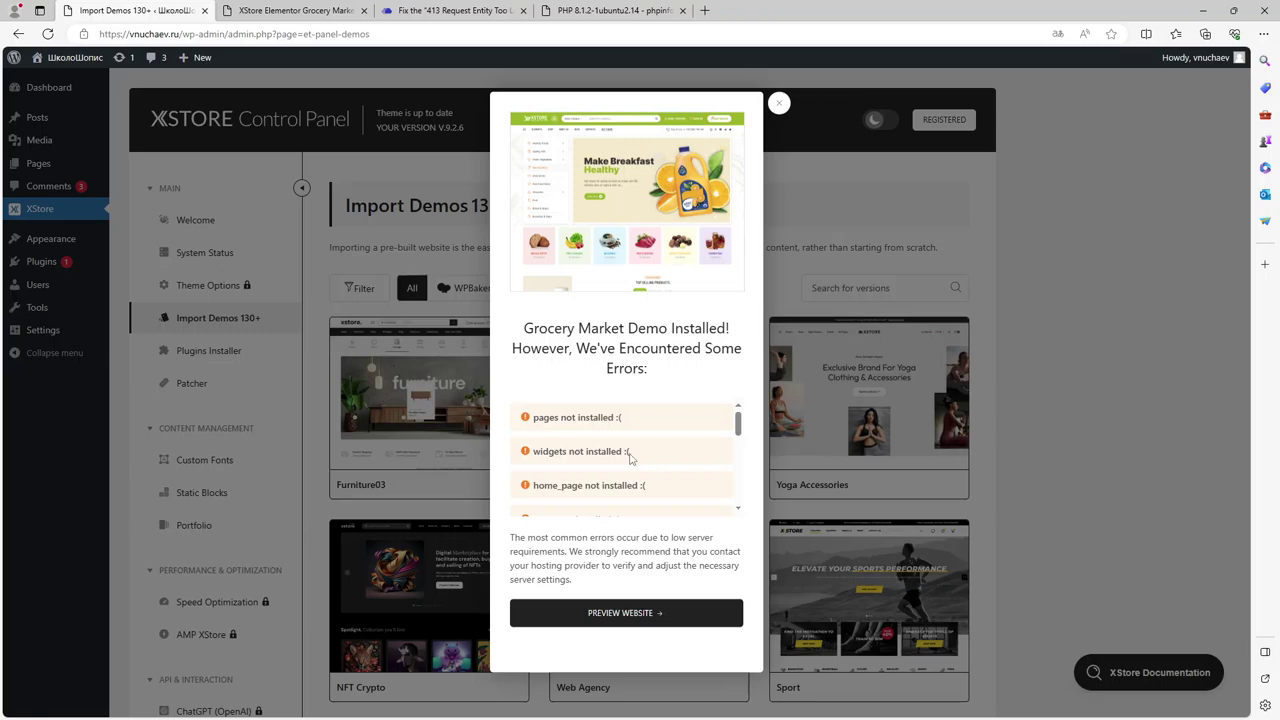
pyautogui.scroll(-6, 630, 457)
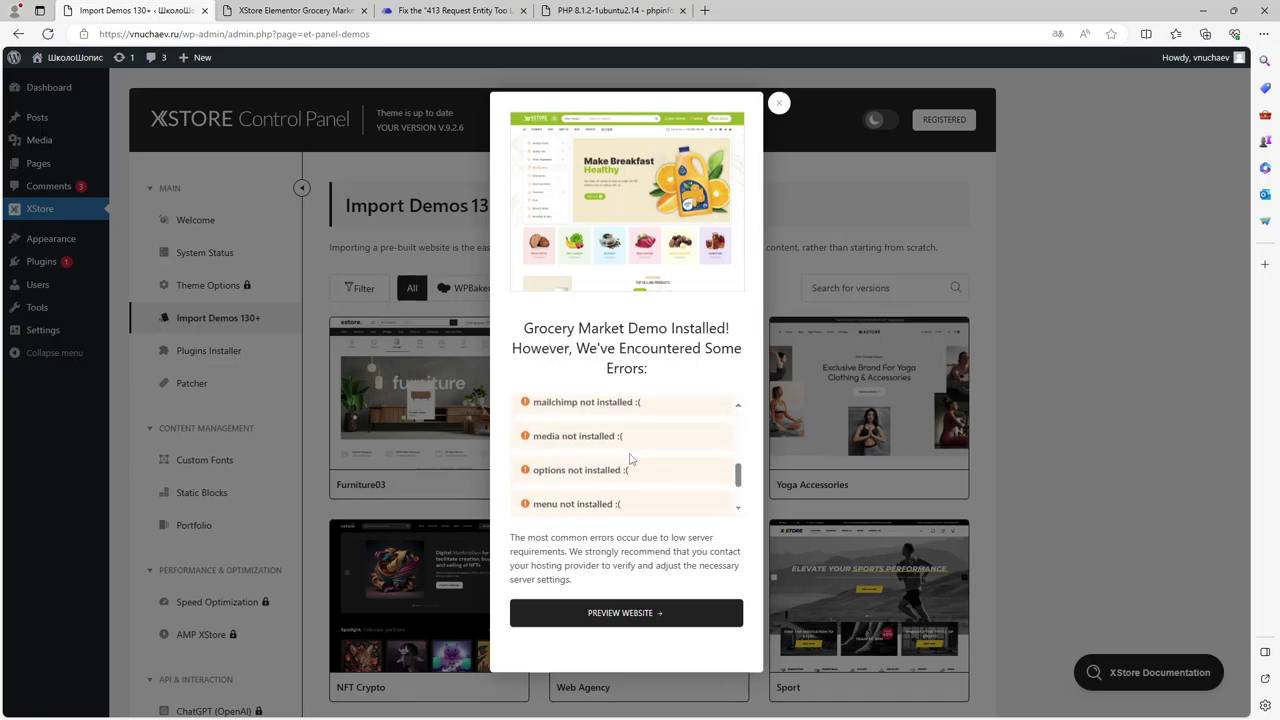
pyautogui.scroll(-2, 630, 459)
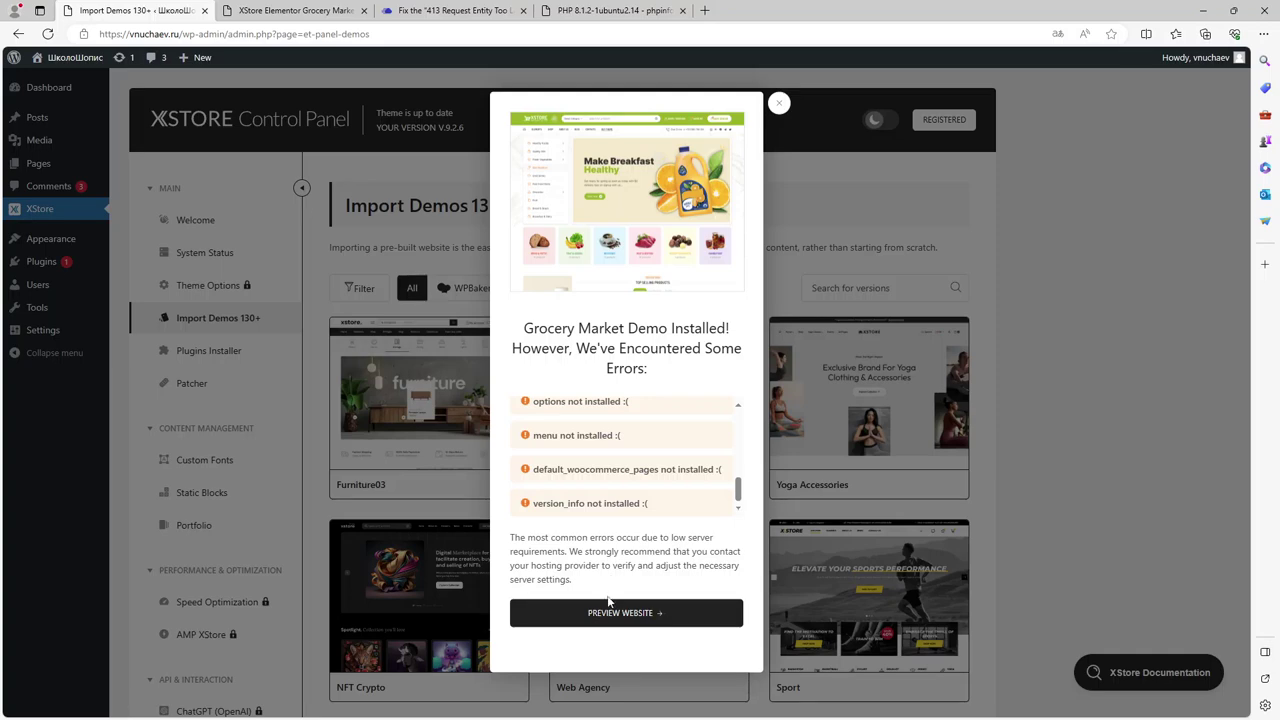
pyautogui.click(614, 620)
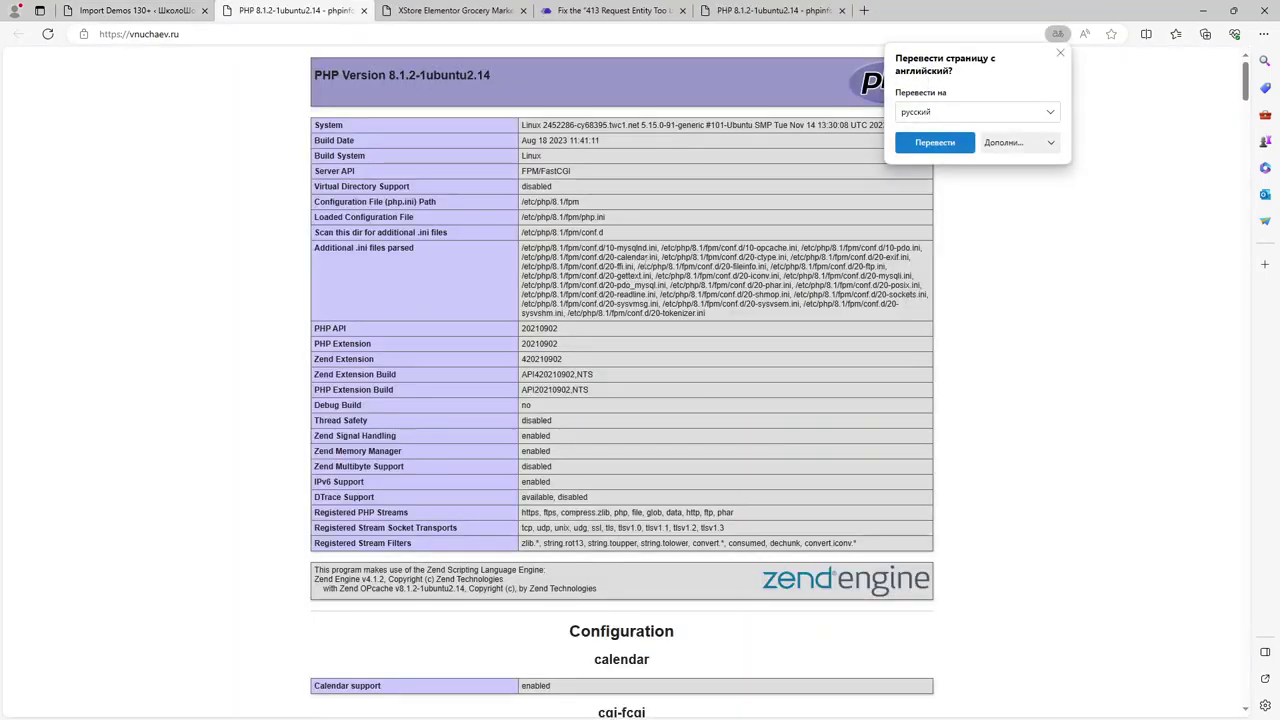
# Dismiss Edge's translation offer on the phpinfo page and switch to the SSH terminal
pyautogui.click(1060, 53)
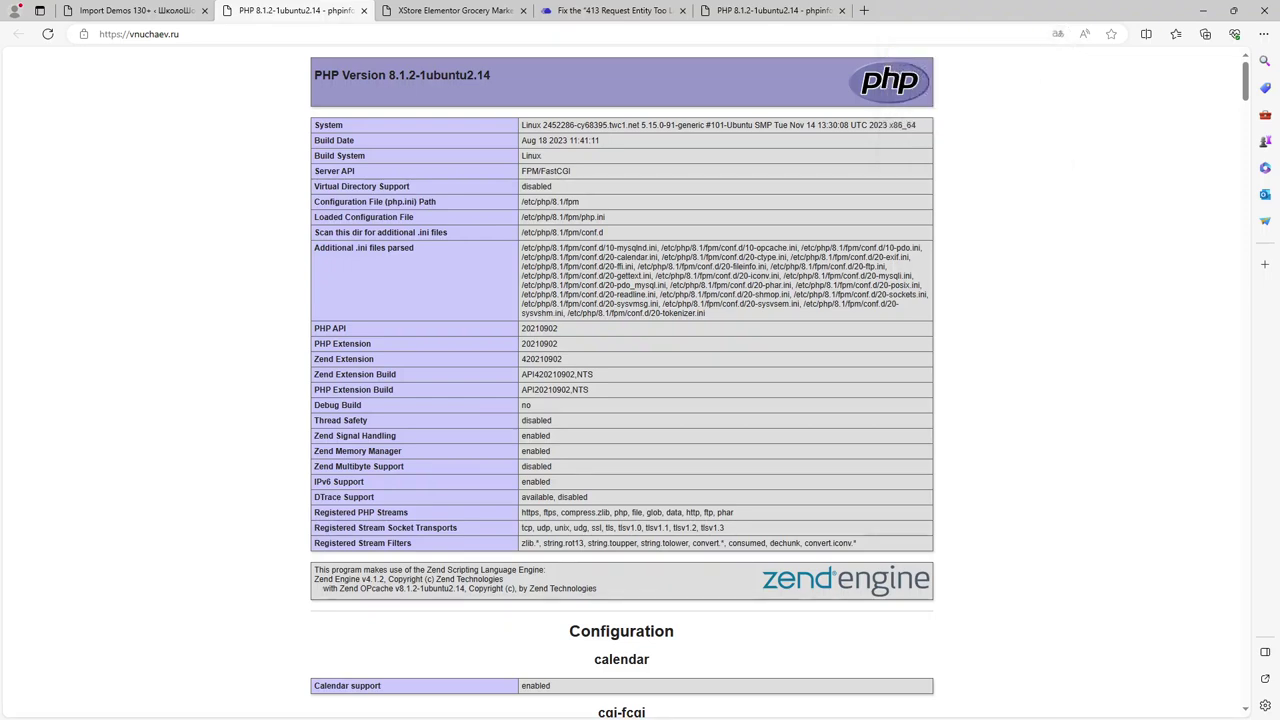
pyautogui.hotkey('alt', 'Tab')
# Edit a recalled rename command, adding an underscore and replacing its ending with 'reboot'
pyautogui.press('Up')
pyautogui.press('Up')
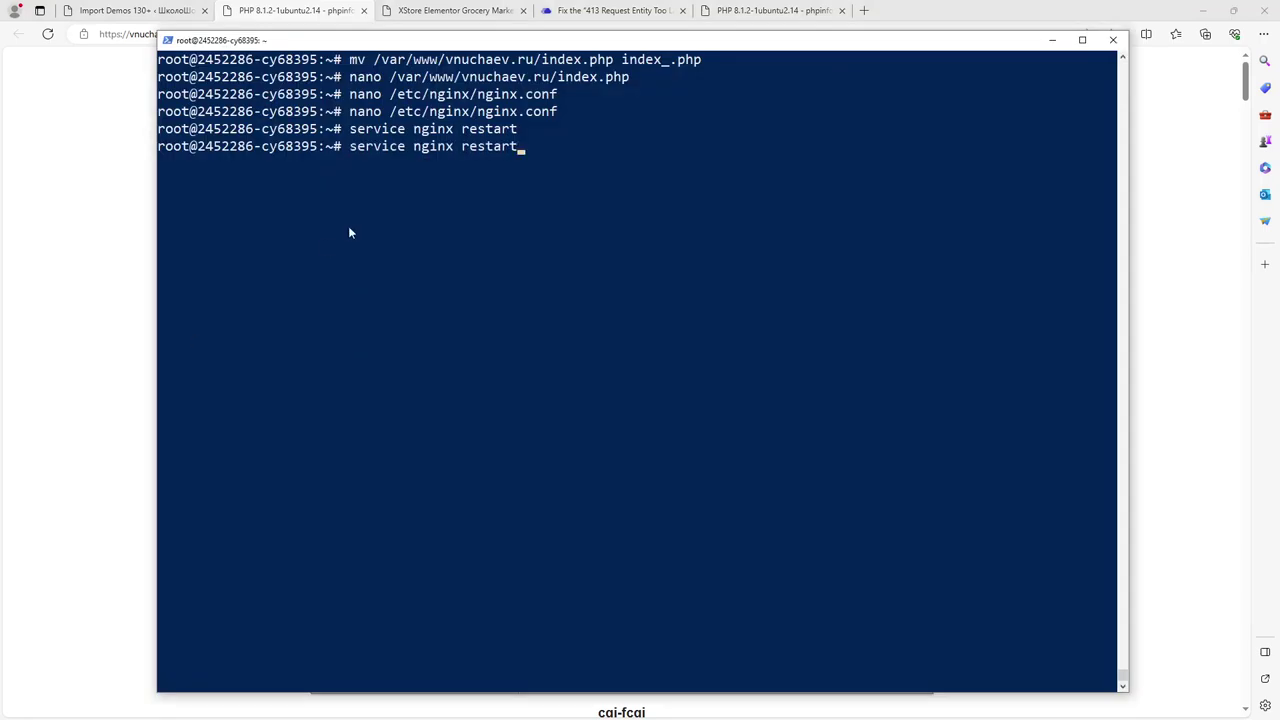
pyautogui.press('Up')
pyautogui.press('Up')
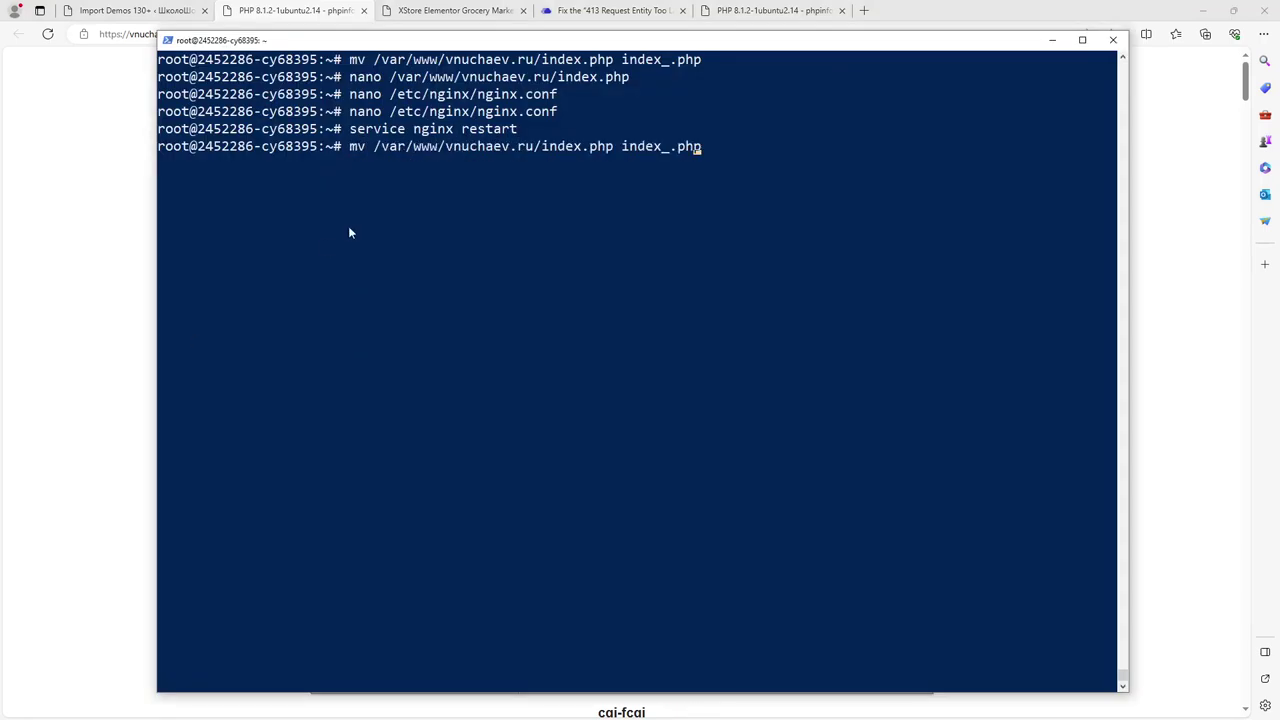
pyautogui.press('Left')
pyautogui.press('Left')
pyautogui.press('Left')
pyautogui.press('Left')
pyautogui.press('Left')
pyautogui.press('Left')
pyautogui.press('Left')
pyautogui.press('Left')
pyautogui.press('Left')
pyautogui.press('Left')
pyautogui.press('Left')
pyautogui.press('Left')
pyautogui.press('Left')
pyautogui.press('Left')
pyautogui.press('Left')
pyautogui.write('_')
pyautogui.press('Right')
pyautogui.press('Right')
pyautogui.press('Right')
pyautogui.press('Right')
pyautogui.press('Right')
pyautogui.press('Right')
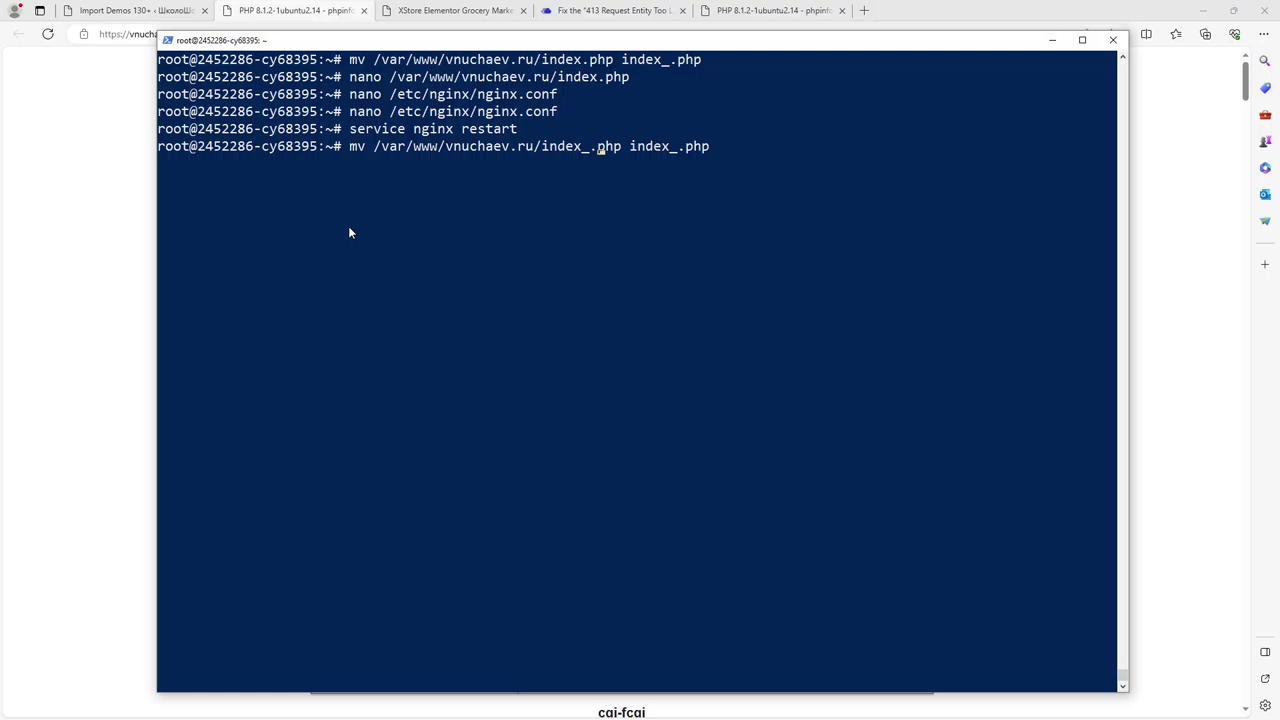
pyautogui.press('Right')
pyautogui.press('Right')
pyautogui.press('Right')
pyautogui.press('Right')
pyautogui.press('Right')
pyautogui.press('Right')
pyautogui.press('Right')
pyautogui.press('Right')
pyautogui.press('Right')
pyautogui.press('BackSpace')
pyautogui.press('BackSpace')
pyautogui.press('BackSpace')
pyautogui.press('BackSpace')
pyautogui.press('BackSpace')
pyautogui.press('BackSpace')
pyautogui.press('BackSpace')
pyautogui.press('BackSpace')
pyautogui.press('BackSpace')
pyautogui.press('BackSpace')
pyautogui.press('BackSpace')
pyautogui.press('BackSpace')
pyautogui.press('BackSpace')
pyautogui.press('BackSpace')
pyautogui.press('BackSpace')
pyautogui.press('BackSpace')
pyautogui.press('BackSpace')
pyautogui.press('BackSpace')
pyautogui.press('BackSpace')
pyautogui.press('BackSpace')
pyautogui.press('BackSpace')
pyautogui.press('BackSpace')
pyautogui.press('BackSpace')
pyautogui.press('BackSpace')
pyautogui.press('BackSpace')
pyautogui.press('BackSpace')
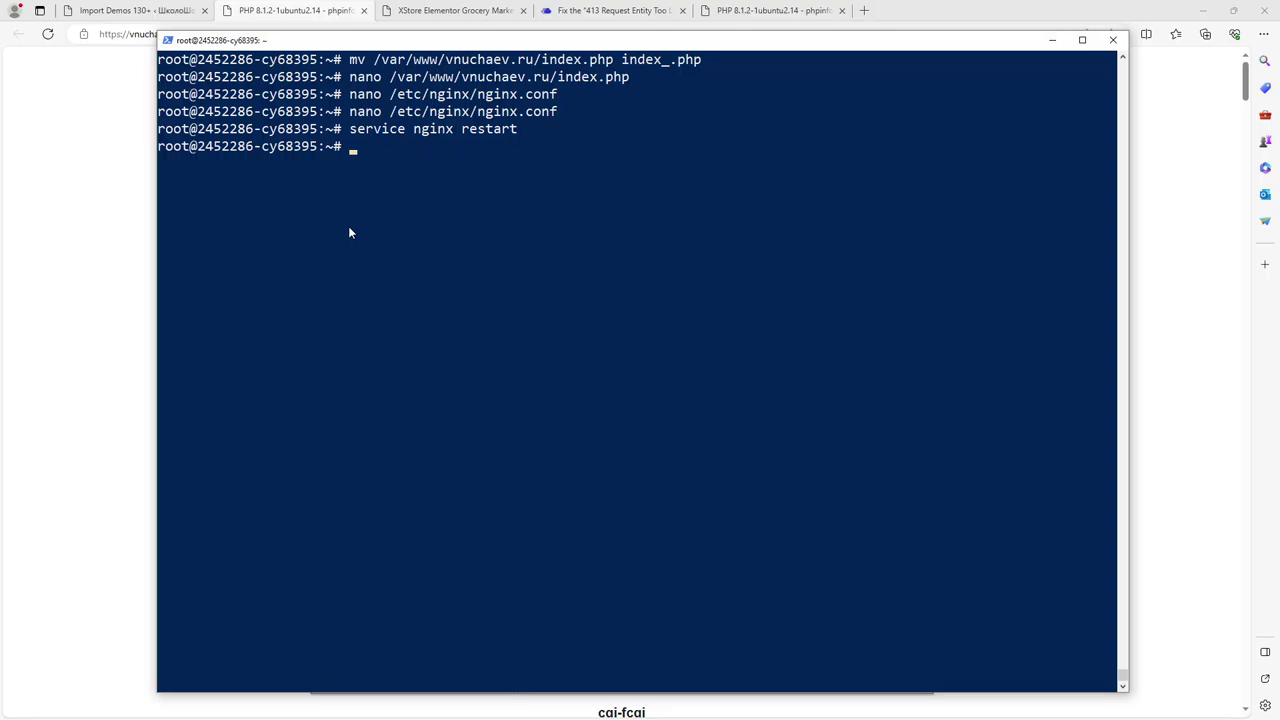
pyautogui.write('reboot')
# Turn the recalled 'nano index.php' command into 'rm' and run it to delete index.php
pyautogui.press('Up')
pyautogui.press('Up')
pyautogui.press('Up')
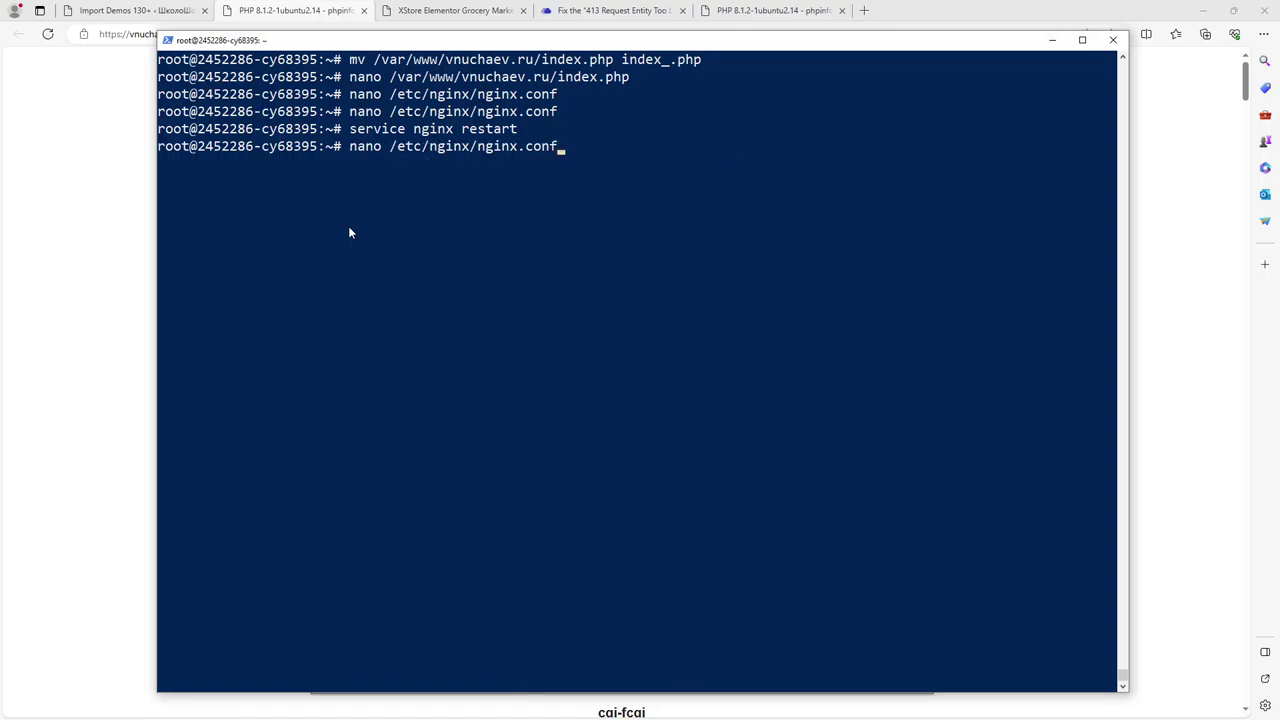
pyautogui.press('Down')
pyautogui.press('Down')
pyautogui.press('Down')
pyautogui.press('Up')
pyautogui.press('Up')
pyautogui.press('Up')
pyautogui.press('Up')
pyautogui.press('Up')
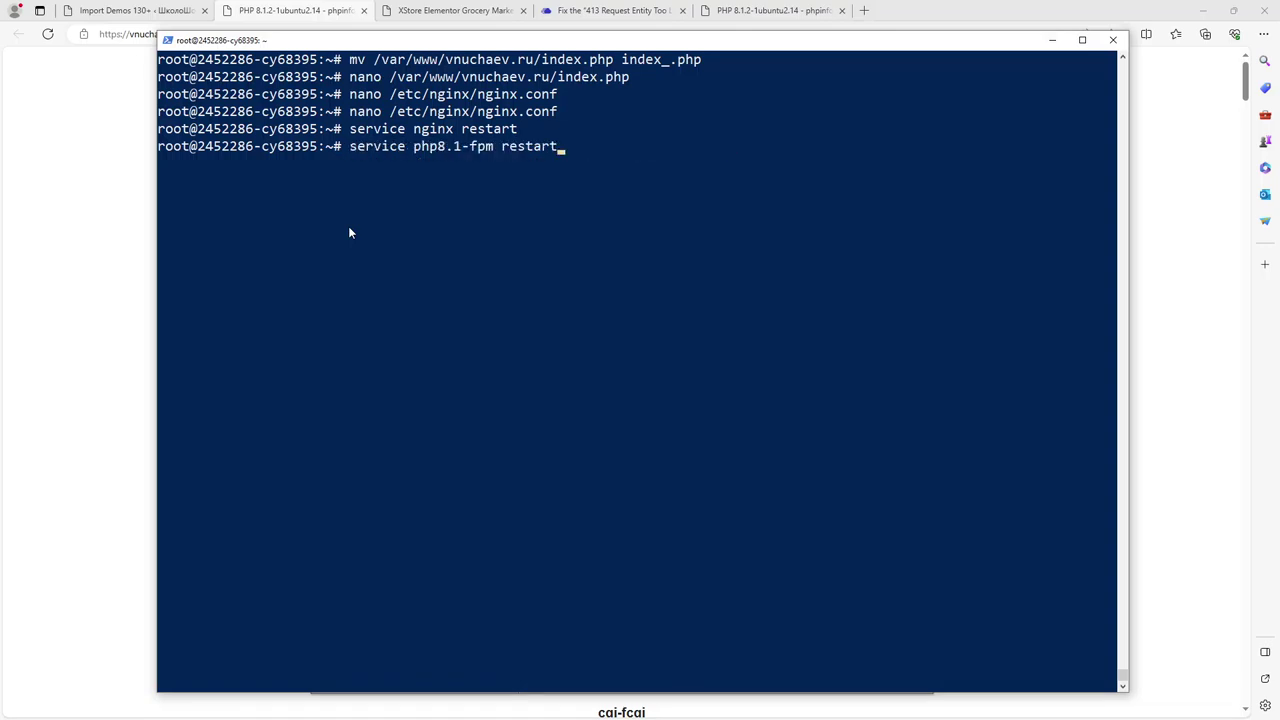
pyautogui.press('Down')
pyautogui.press('Up')
pyautogui.press('Up')
pyautogui.press('Up')
pyautogui.press('Up')
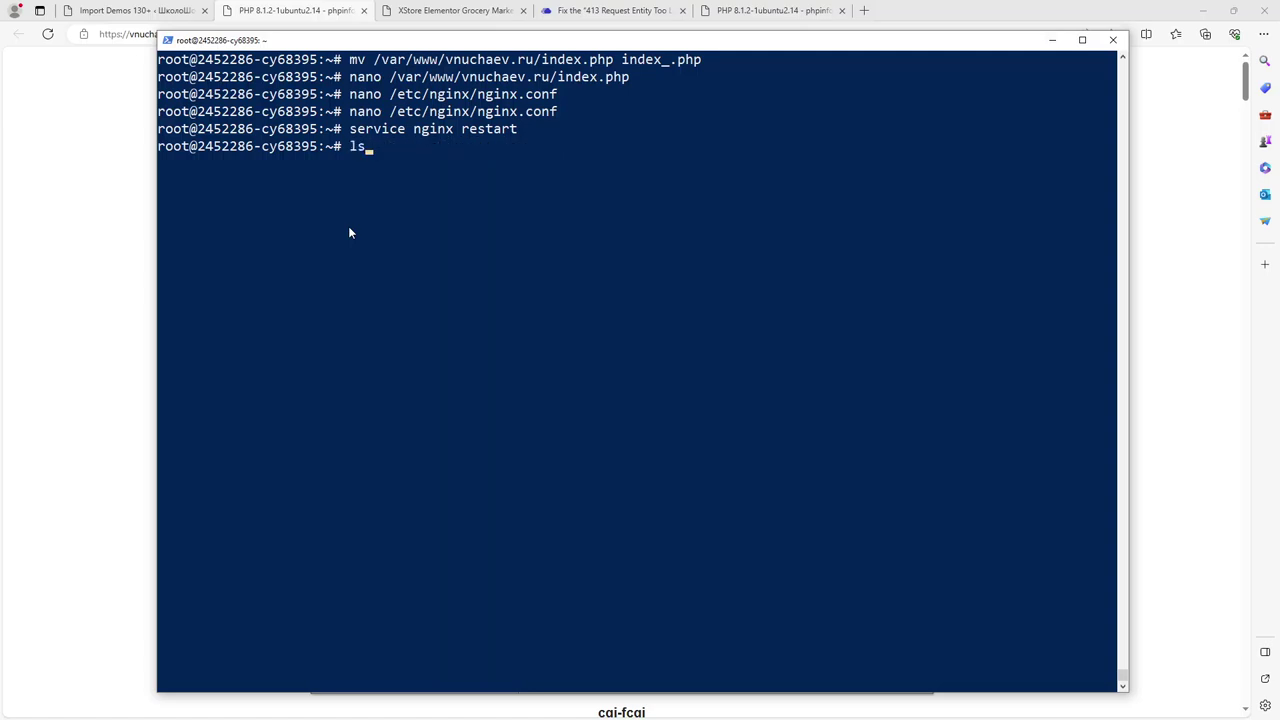
pyautogui.press('Up')
pyautogui.press('Up')
pyautogui.press('Up')
pyautogui.press('Up')
pyautogui.press('Up')
pyautogui.press('Down')
pyautogui.press('Down')
pyautogui.press('Down')
pyautogui.press('Up')
pyautogui.press('Up')
pyautogui.press('Up')
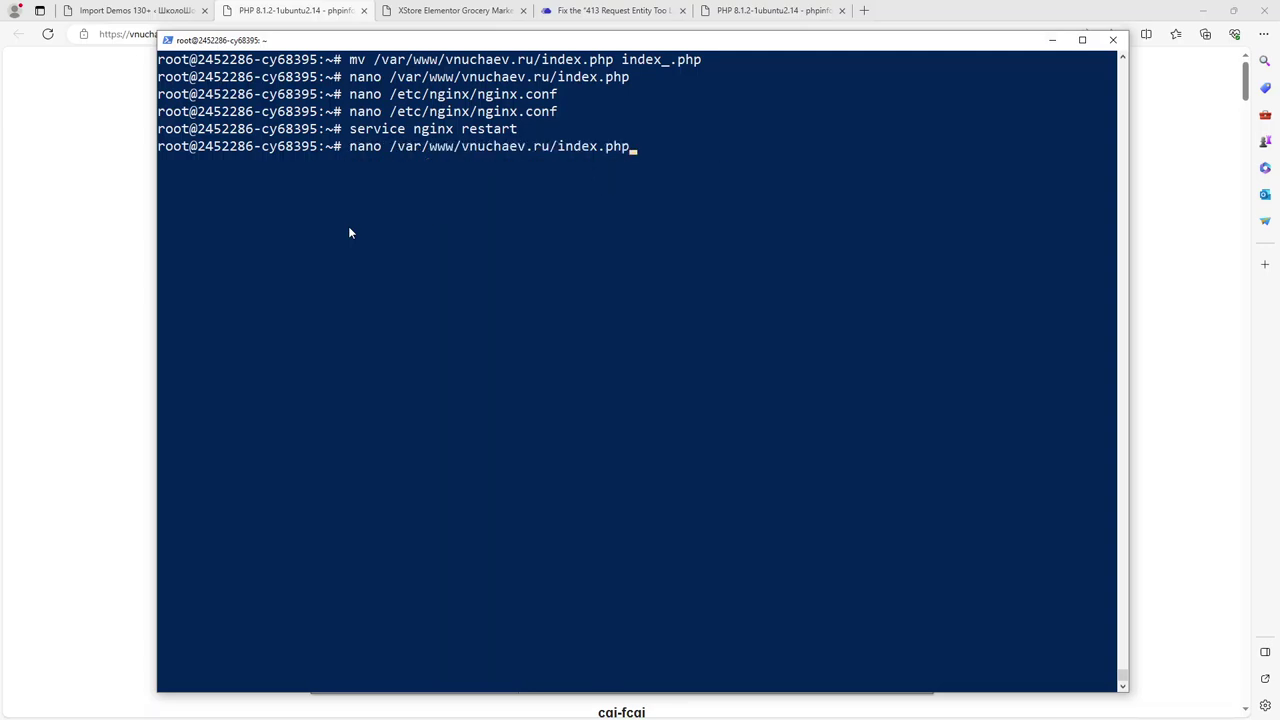
pyautogui.press('Left')
pyautogui.press('Left')
pyautogui.press('Left')
pyautogui.press('Left')
pyautogui.press('Left')
pyautogui.press('Left')
pyautogui.press('Left')
pyautogui.press('Left')
pyautogui.press('Left')
pyautogui.press('Left')
pyautogui.press('Left')
pyautogui.press('Left')
pyautogui.press('Left')
pyautogui.press('Left')
pyautogui.press('Left')
pyautogui.press('Left')
pyautogui.press('Left')
pyautogui.press('Left')
pyautogui.press('Left')
pyautogui.press('Left')
pyautogui.press('Home')
pyautogui.press('Delete')
pyautogui.press('Delete')
pyautogui.press('Delete')
pyautogui.press('Delete')
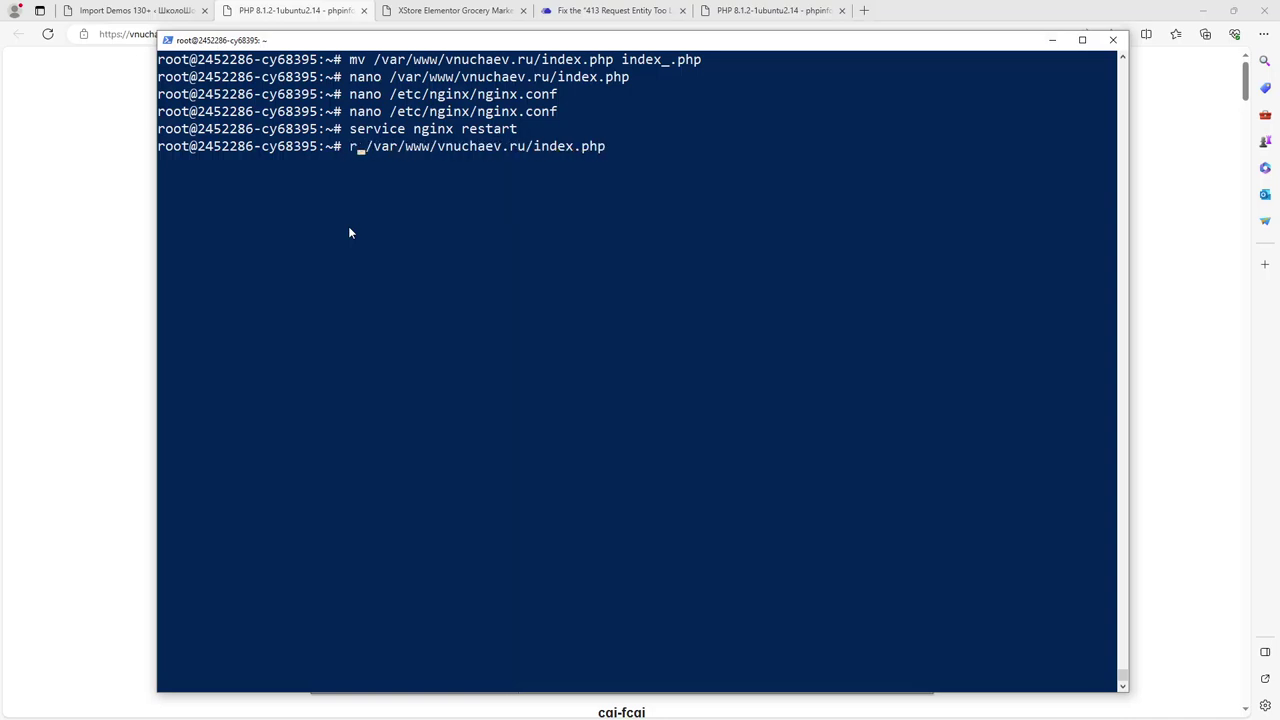
pyautogui.write('rm')
pyautogui.press('Right')
pyautogui.press('Right')
pyautogui.press('Right')
pyautogui.press('Right')
pyautogui.press('Right')
pyautogui.press('Right')
pyautogui.press('Right')
pyautogui.press('Right')
pyautogui.press('Right')
pyautogui.press('Right')
pyautogui.press('Right')
pyautogui.press('Right')
pyautogui.press('Right')
pyautogui.press('Right')
pyautogui.press('Right')
pyautogui.press('Right')
pyautogui.press('Right')
pyautogui.press('Right')
pyautogui.press('Right')
pyautogui.press('Right')
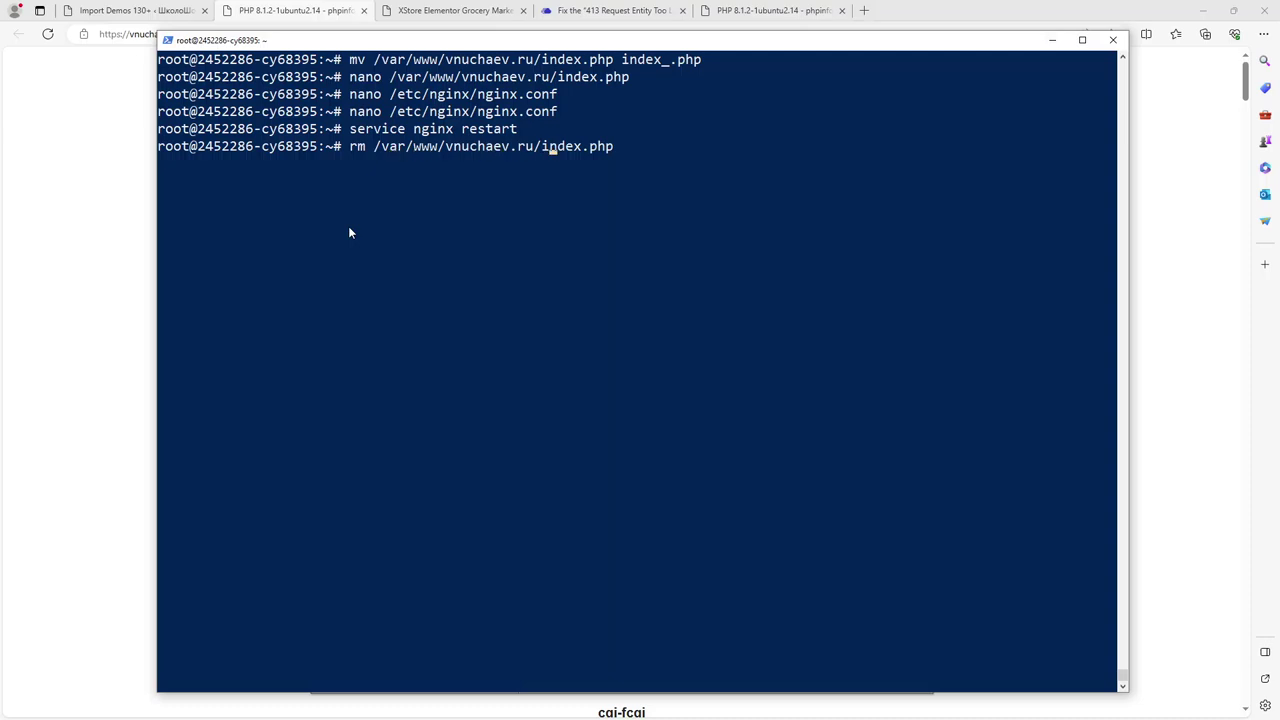
pyautogui.press('Left')
pyautogui.press('Left')
pyautogui.press('Return')
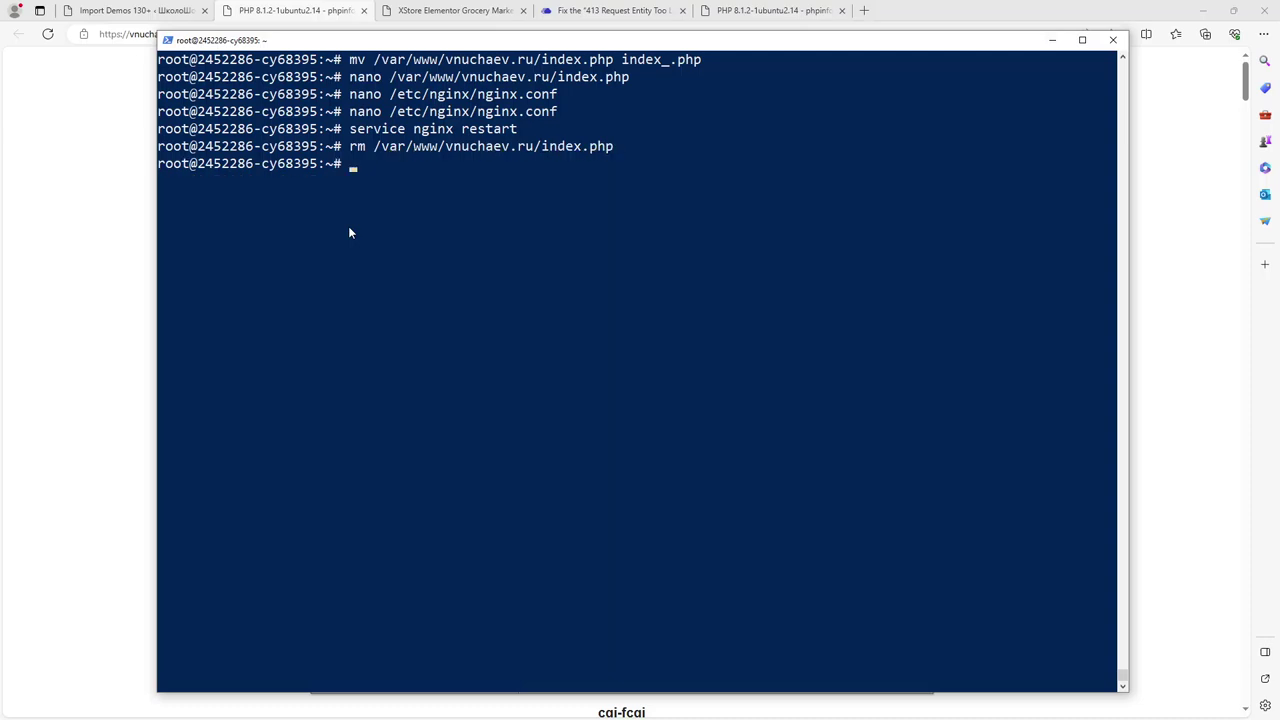
# Search command history, then clear the line and start typing 'mv /var/www/vnuchaev.ru/index.php'
pyautogui.press('Up')
pyautogui.press('Up')
pyautogui.press('Up')
pyautogui.press('Up')
pyautogui.press('Down')
pyautogui.press('Down')
pyautogui.press('Down')
pyautogui.press('Up')
pyautogui.press('Down')
pyautogui.press('Down')
pyautogui.press('Up')
pyautogui.press('Up')
pyautogui.press('Up')
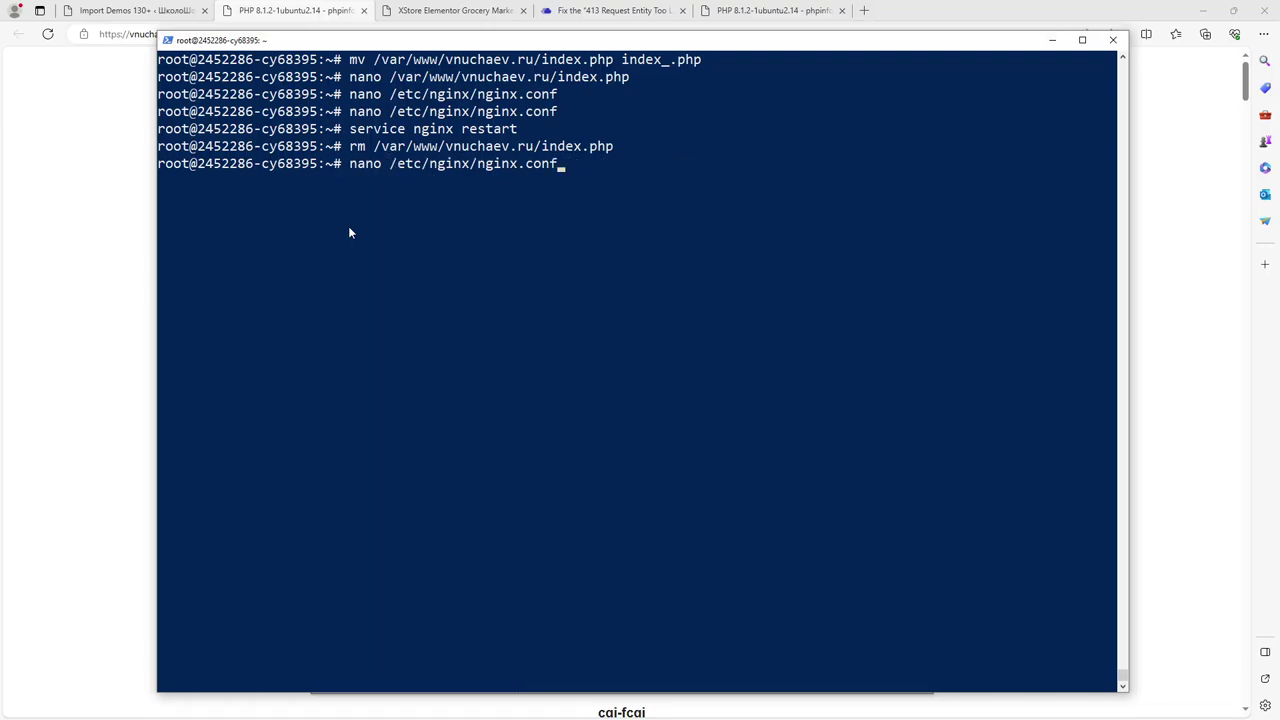
pyautogui.press('Down')
pyautogui.press('Down')
pyautogui.press('Down')
pyautogui.press('Up')
pyautogui.press('Up')
pyautogui.press('Up')
pyautogui.press('Up')
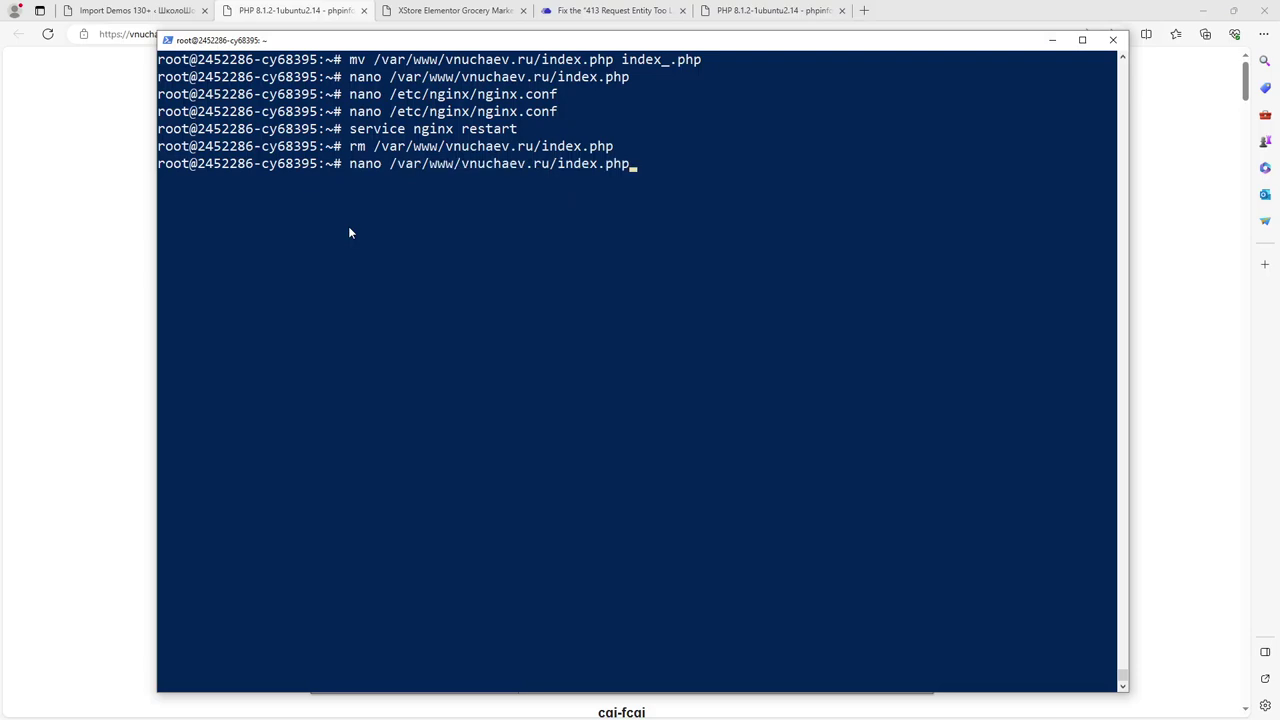
pyautogui.press('Down')
pyautogui.press('Down')
pyautogui.press('Down')
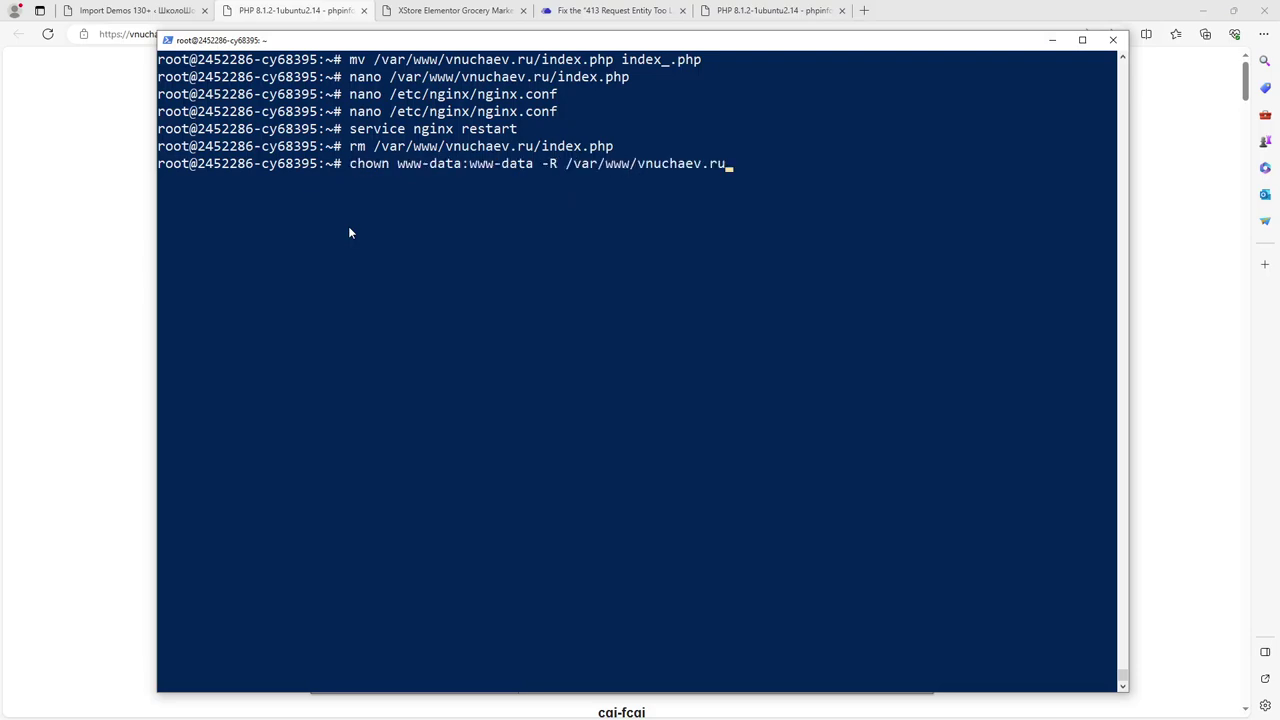
pyautogui.press('Up')
pyautogui.press('Up')
pyautogui.press('Up')
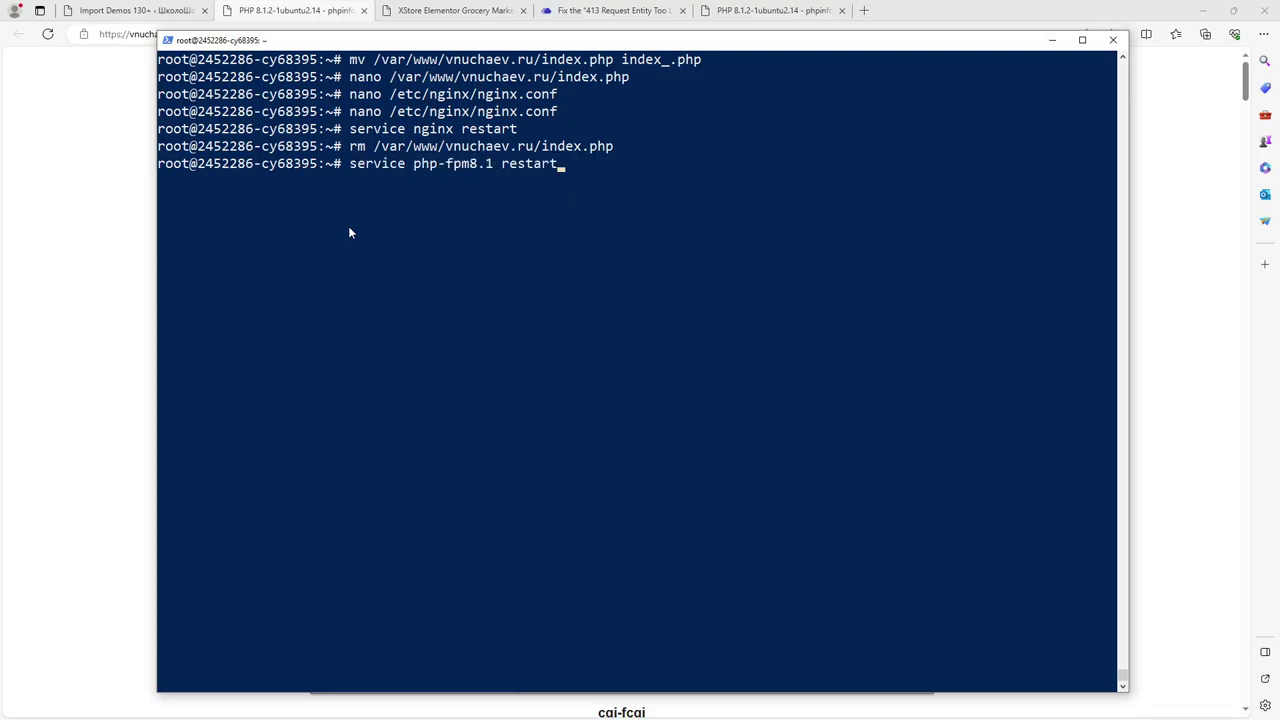
pyautogui.press('Down')
pyautogui.press('Up')
pyautogui.press('Up')
pyautogui.press('Down')
pyautogui.press('Down')
pyautogui.press('Down')
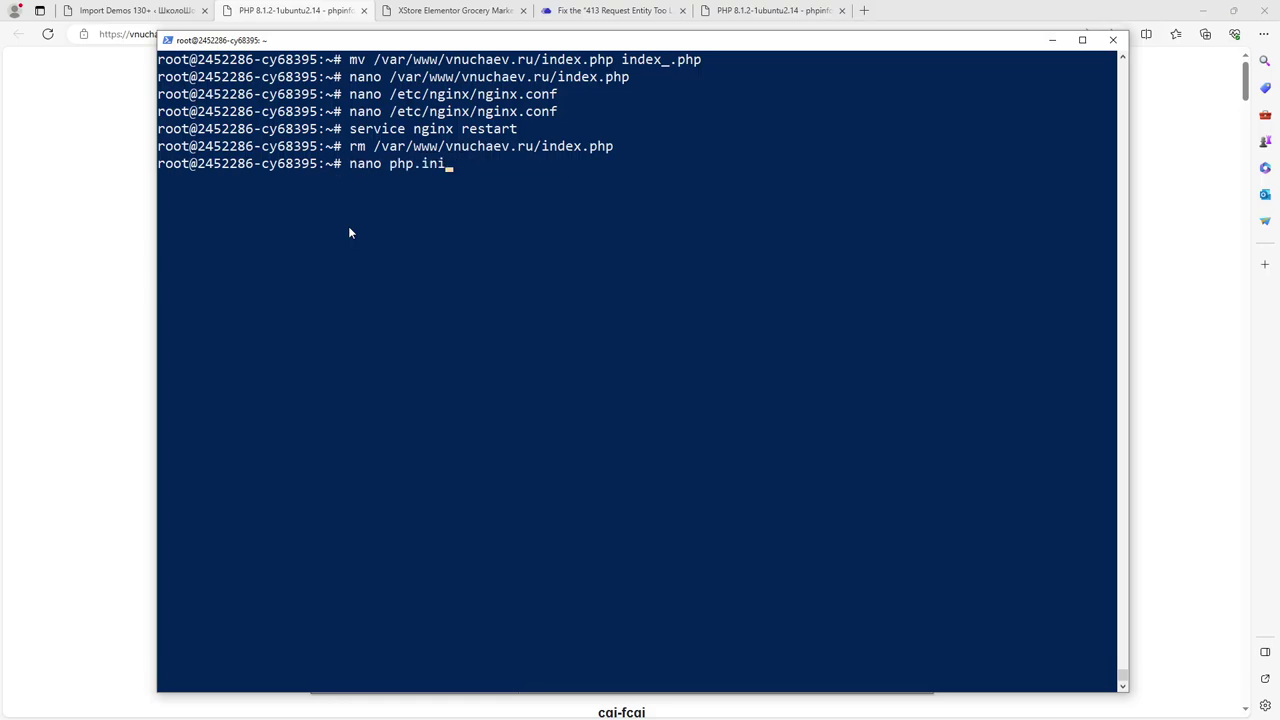
pyautogui.press('Down')
pyautogui.press('Down')
pyautogui.press('Down')
pyautogui.press('Down')
pyautogui.press('Up')
pyautogui.press('BackSpace')
pyautogui.press('BackSpace')
pyautogui.press('BackSpace')
pyautogui.press('BackSpace')
pyautogui.press('BackSpace')
pyautogui.press('BackSpace')
pyautogui.press('BackSpace')
pyautogui.press('BackSpace')
pyautogui.press('BackSpace')
pyautogui.press('BackSpace')
pyautogui.press('BackSpace')
pyautogui.press('BackSpace')
pyautogui.press('BackSpace')
pyautogui.press('BackSpace')
pyautogui.press('BackSpace')
pyautogui.press('BackSpace')
pyautogui.press('BackSpace')
pyautogui.press('BackSpace')
pyautogui.press('BackSpace')
pyautogui.press('BackSpace')
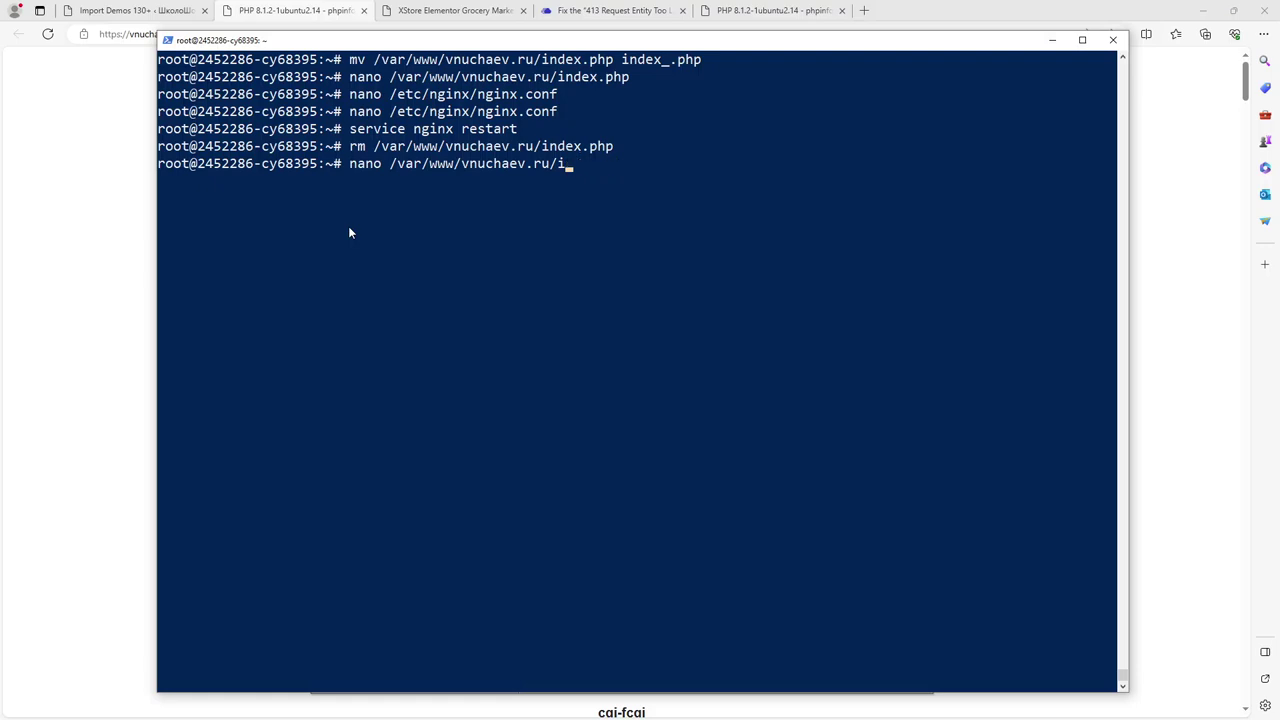
pyautogui.press('BackSpace')
pyautogui.press('BackSpace')
pyautogui.press('BackSpace')
pyautogui.press('BackSpace')
pyautogui.press('BackSpace')
pyautogui.press('BackSpace')
pyautogui.press('BackSpace')
pyautogui.press('BackSpace')
pyautogui.press('BackSpace')
pyautogui.press('BackSpace')
pyautogui.press('BackSpace')
pyautogui.press('BackSpace')
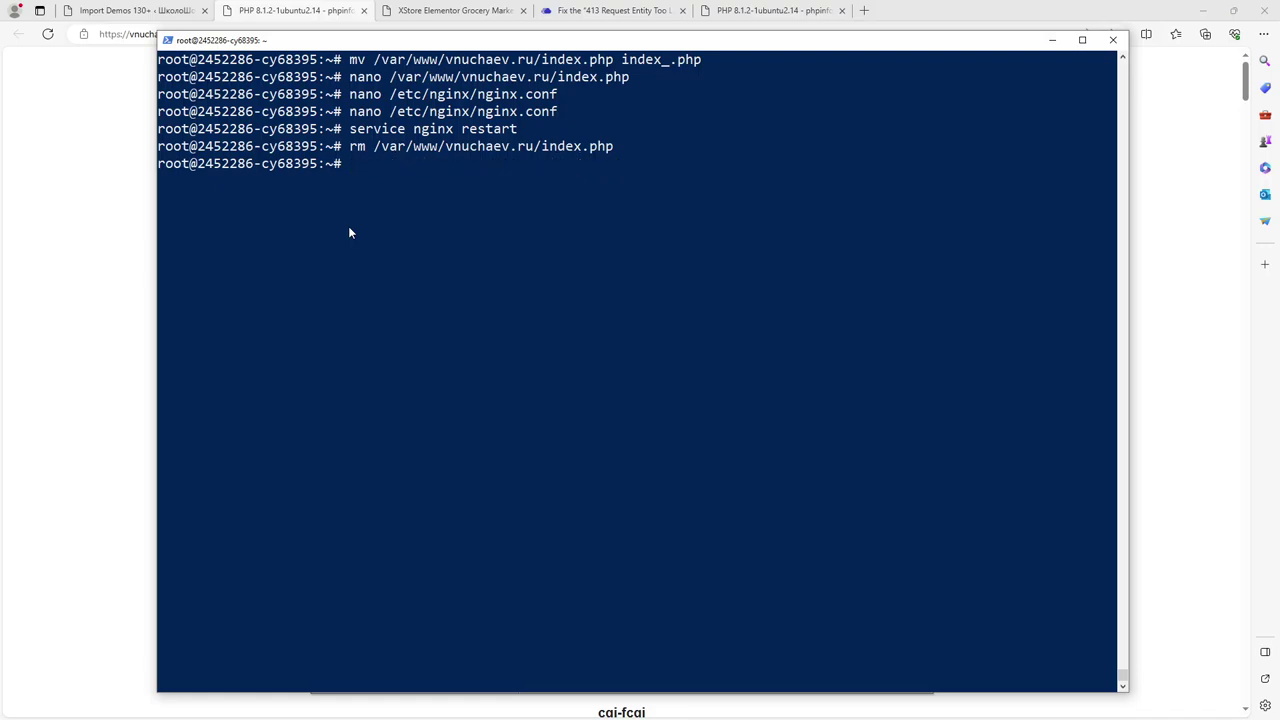
pyautogui.write('mv /var/www/vnuchaev.ru')
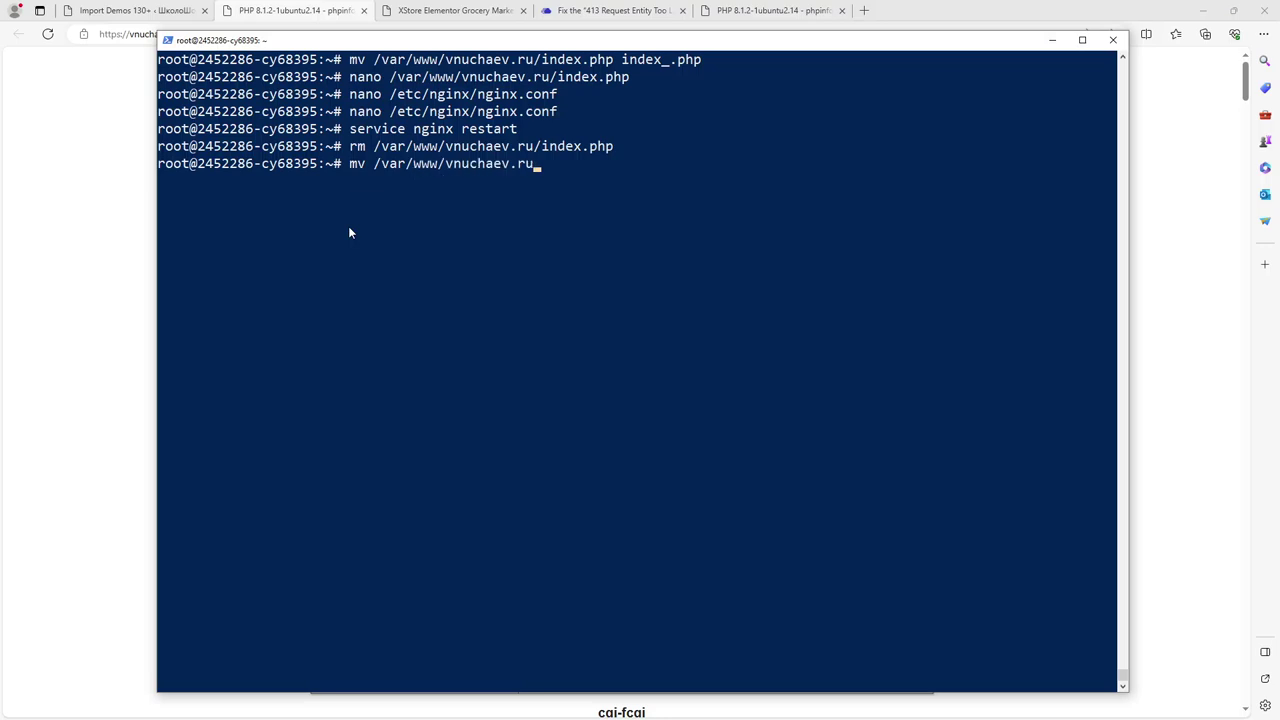
pyautogui.write('/in')
pyautogui.write('dex.php')
# Run the mv command on /var/www/vnuchaev.ru/index_.php with target 'ineex.php', which fails
pyautogui.press('Left')
pyautogui.press('Left')
pyautogui.press('Left')
pyautogui.press('Left')
pyautogui.press('Left')
pyautogui.write('_')
pyautogui.press('Right')
pyautogui.press('Right')
pyautogui.press('Right')
pyautogui.press('Right')
pyautogui.press('Right')
pyautogui.write('ineex.php')
pyautogui.press('Return')
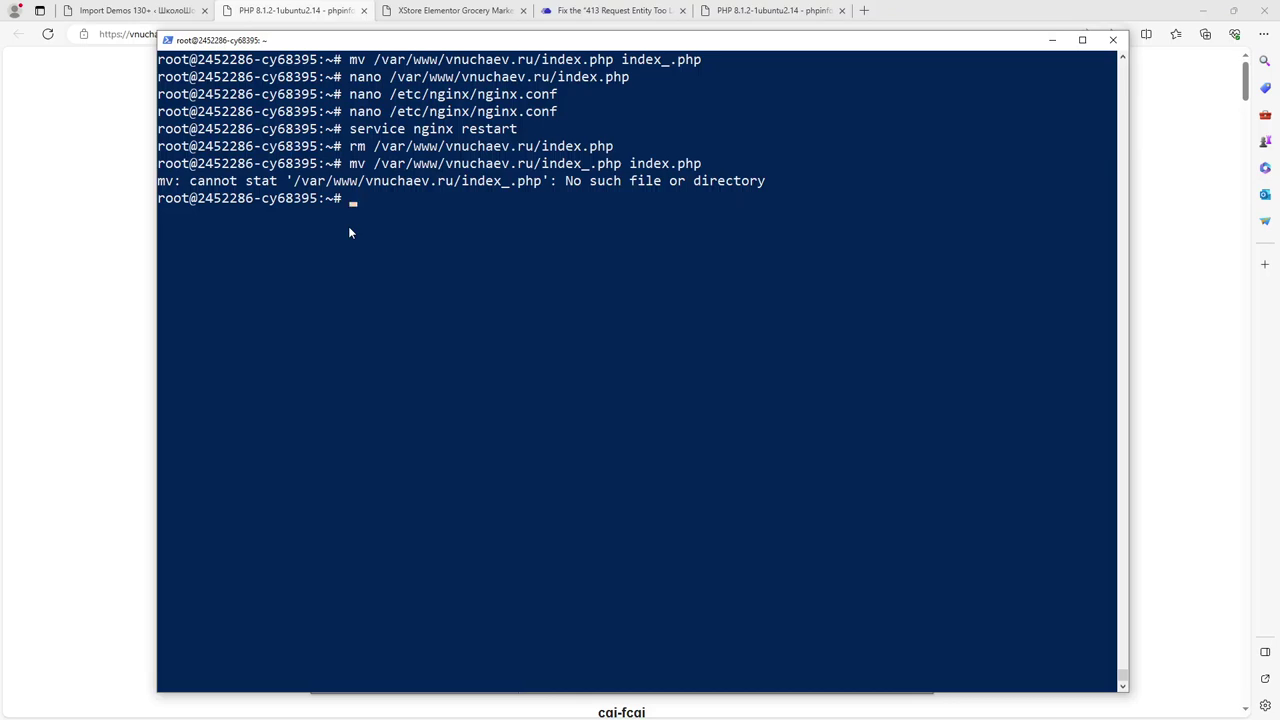
# Change into /var/www/vnuchaev.ru and list its WordPress files with ls
pyautogui.write('/var/www/vnuchaev.ru')
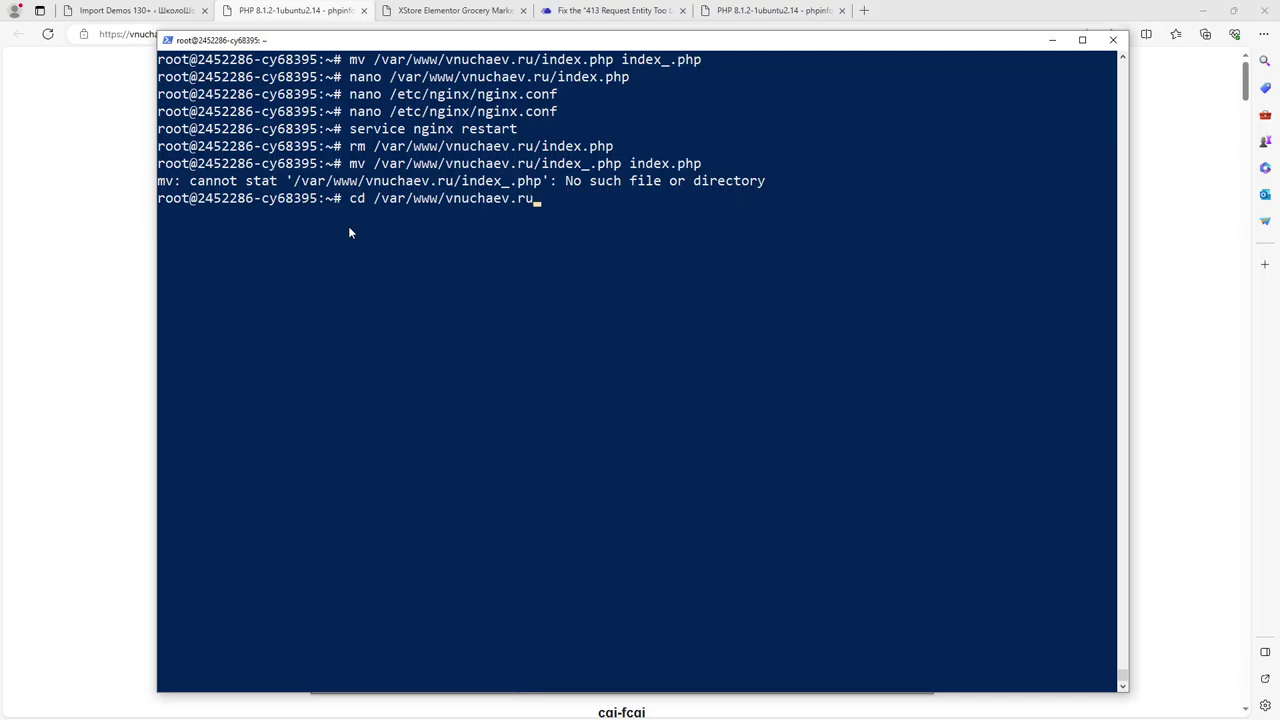
pyautogui.press('Return')
pyautogui.write('ls')
pyautogui.press('Return')
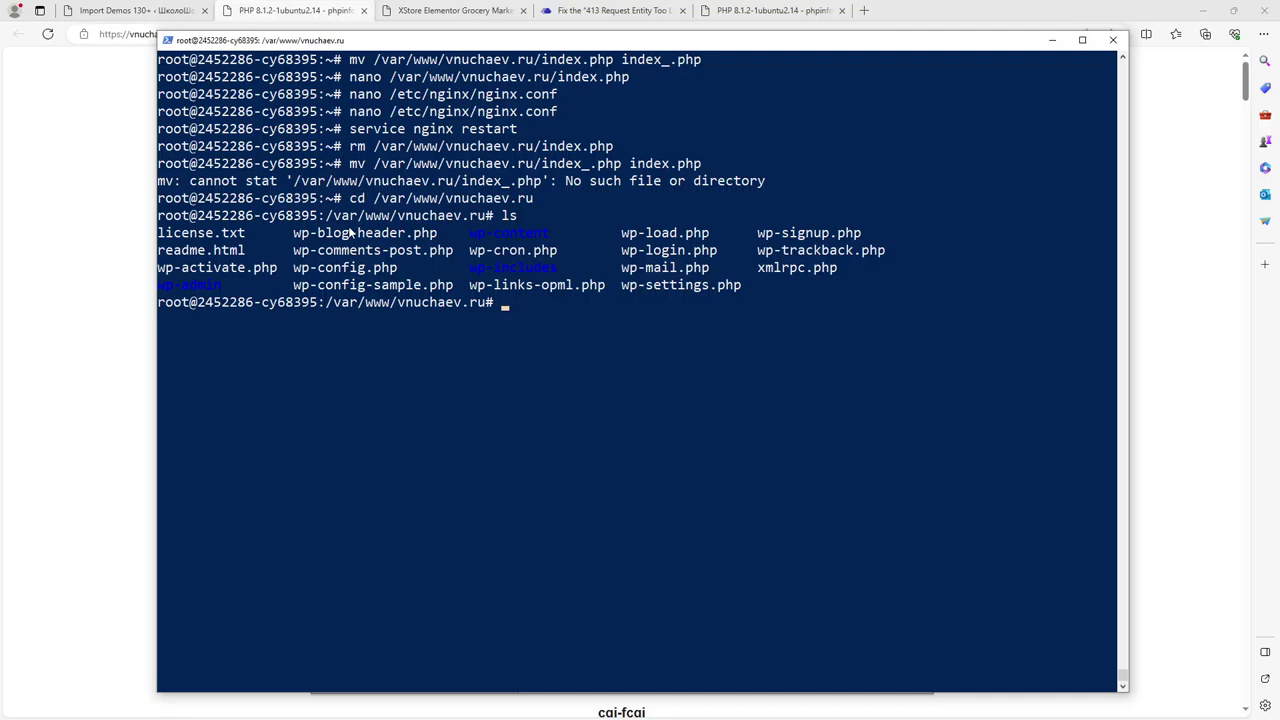
# Rerun the index_.php rename from history, then list the home folder with 'ls ~'
pyautogui.press('Up')
pyautogui.press('Up')
pyautogui.press('Up')
pyautogui.press('Up')
pyautogui.press('Down')
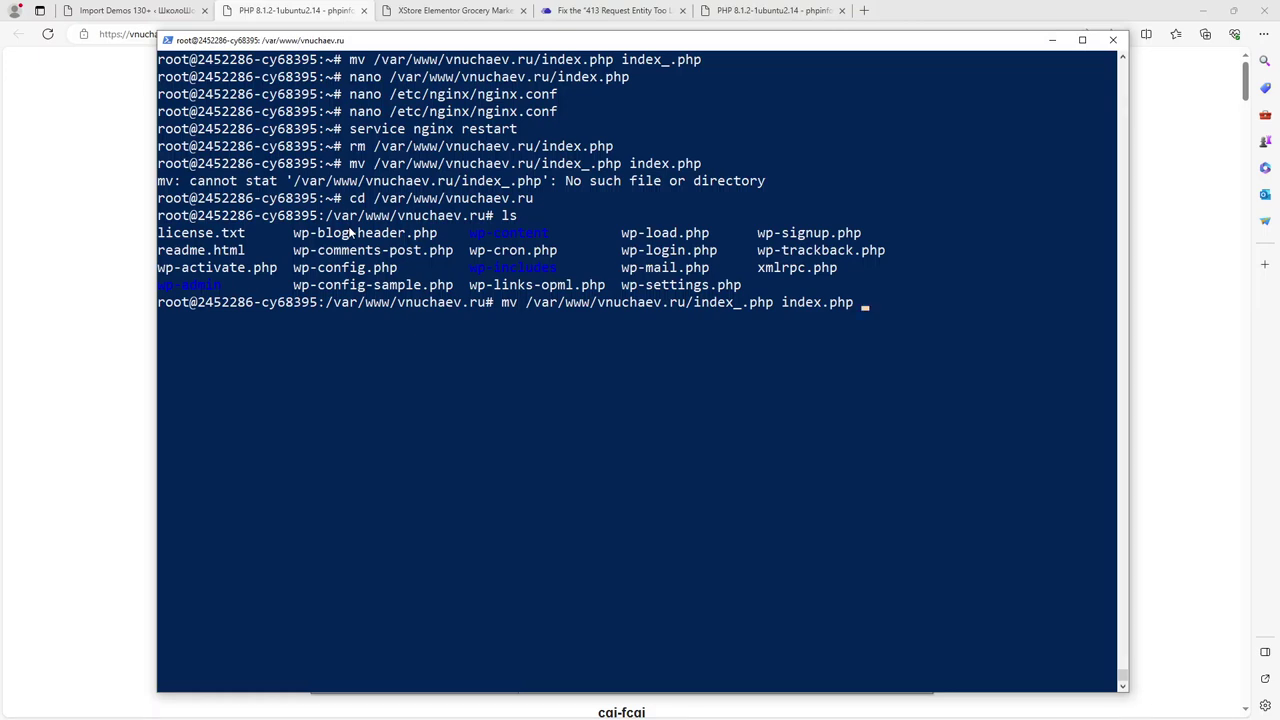
pyautogui.press('Return')
pyautogui.press('Up')
pyautogui.press('Up')
pyautogui.press('Up')
pyautogui.press('Up')
pyautogui.press('Up')
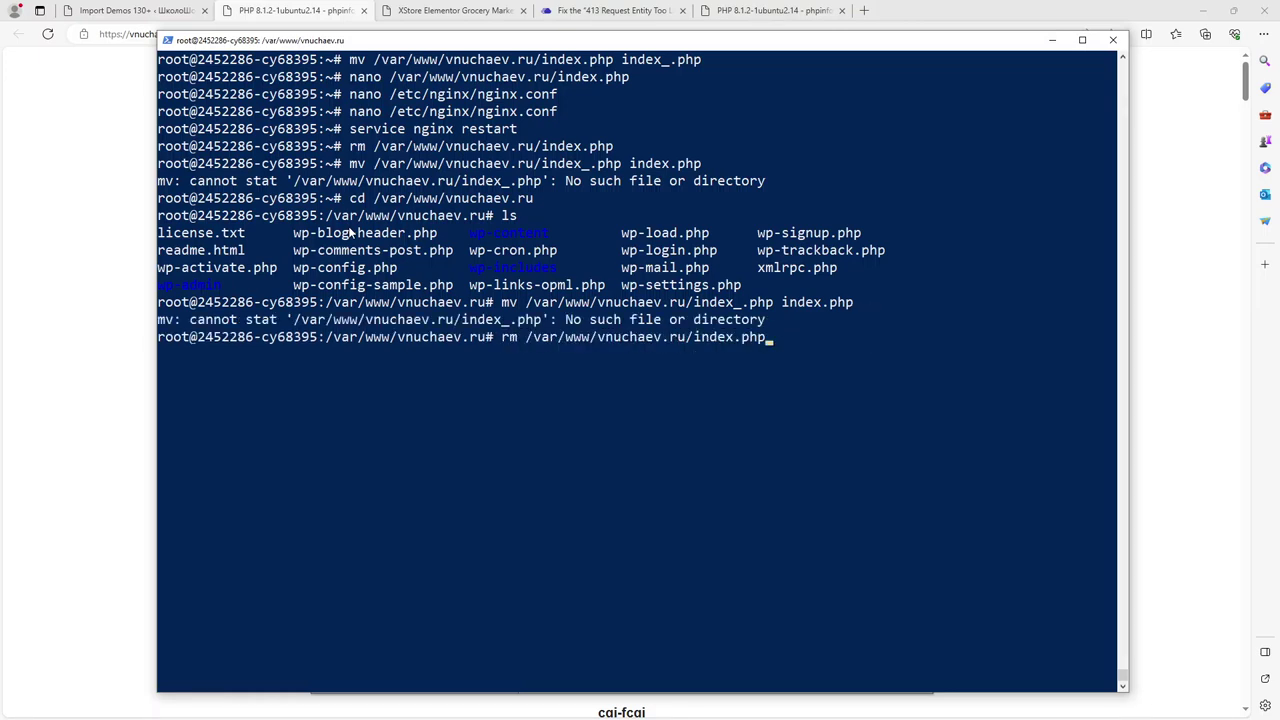
pyautogui.press('Down')
pyautogui.press('Up')
pyautogui.press('Up')
pyautogui.press('Up')
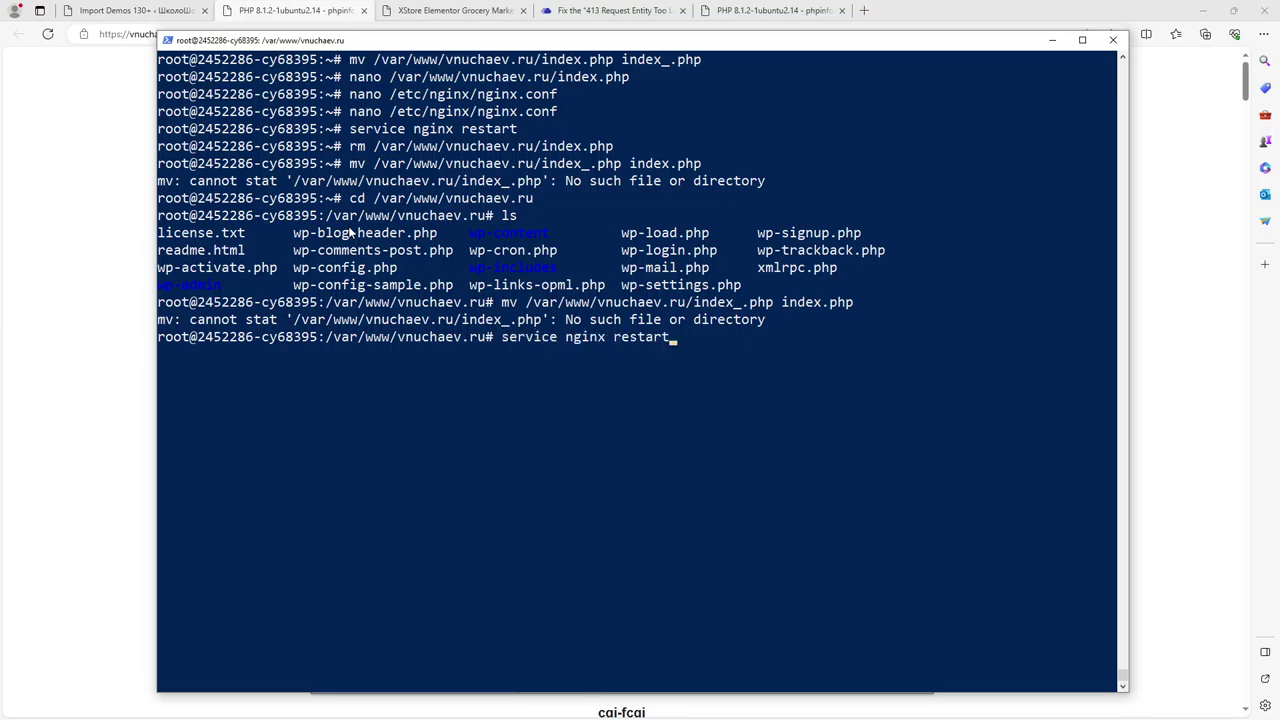
pyautogui.press('Up')
pyautogui.press('Up')
pyautogui.press('Up')
pyautogui.press('Up')
pyautogui.press('Up')
pyautogui.press('Up')
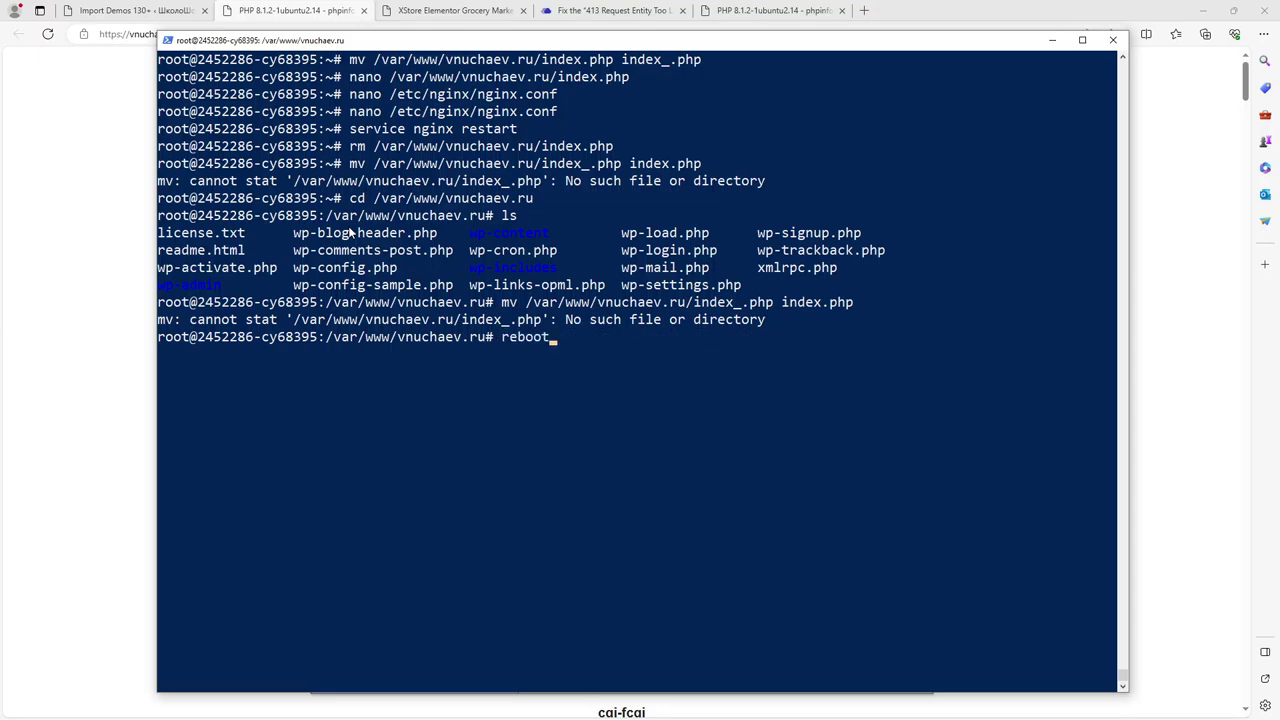
pyautogui.press('Up')
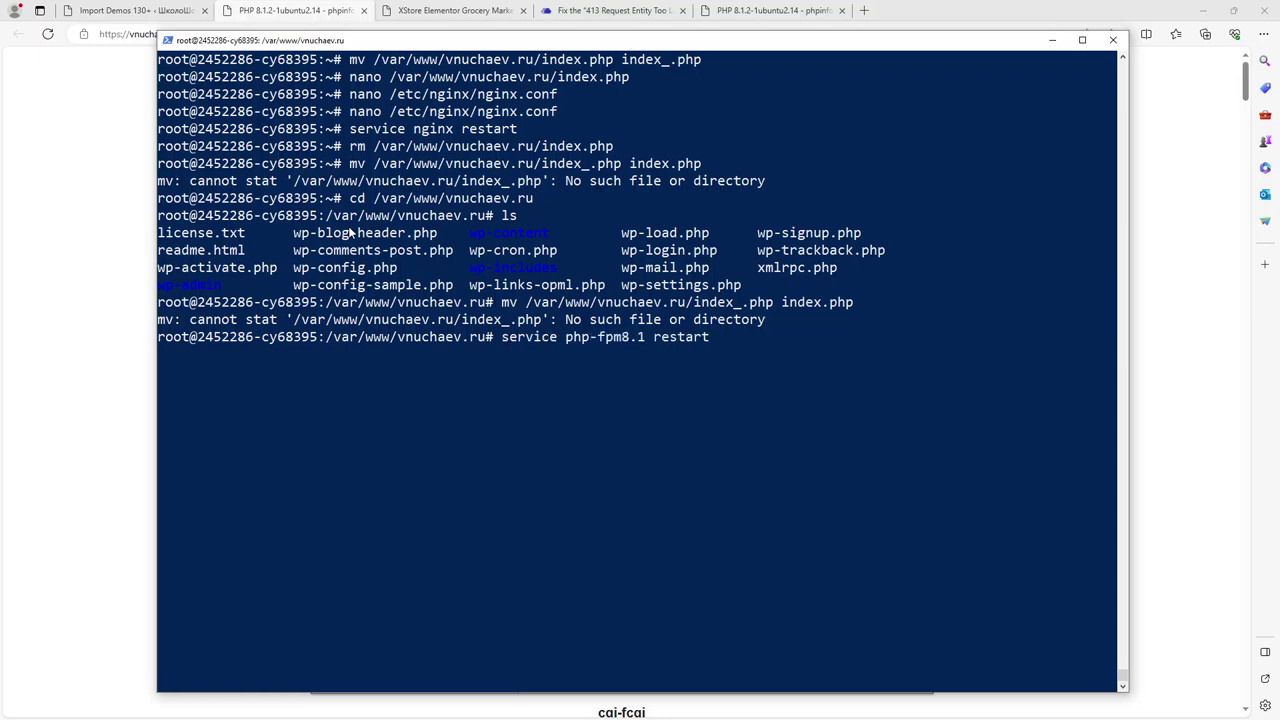
pyautogui.press('BackSpace')
pyautogui.press('BackSpace')
pyautogui.press('BackSpace')
pyautogui.press('BackSpace')
pyautogui.press('BackSpace')
pyautogui.press('BackSpace')
pyautogui.press('BackSpace')
pyautogui.press('BackSpace')
pyautogui.press('BackSpace')
pyautogui.press('BackSpace')
pyautogui.press('BackSpace')
pyautogui.press('BackSpace')
pyautogui.press('BackSpace')
pyautogui.press('BackSpace')
pyautogui.press('BackSpace')
pyautogui.press('BackSpace')
pyautogui.press('BackSpace')
pyautogui.press('BackSpace')
pyautogui.press('BackSpace')
pyautogui.press('BackSpace')
pyautogui.press('BackSpace')
pyautogui.press('BackSpace')
pyautogui.press('BackSpace')
pyautogui.press('BackSpace')
pyautogui.press('BackSpace')
pyautogui.press('BackSpace')
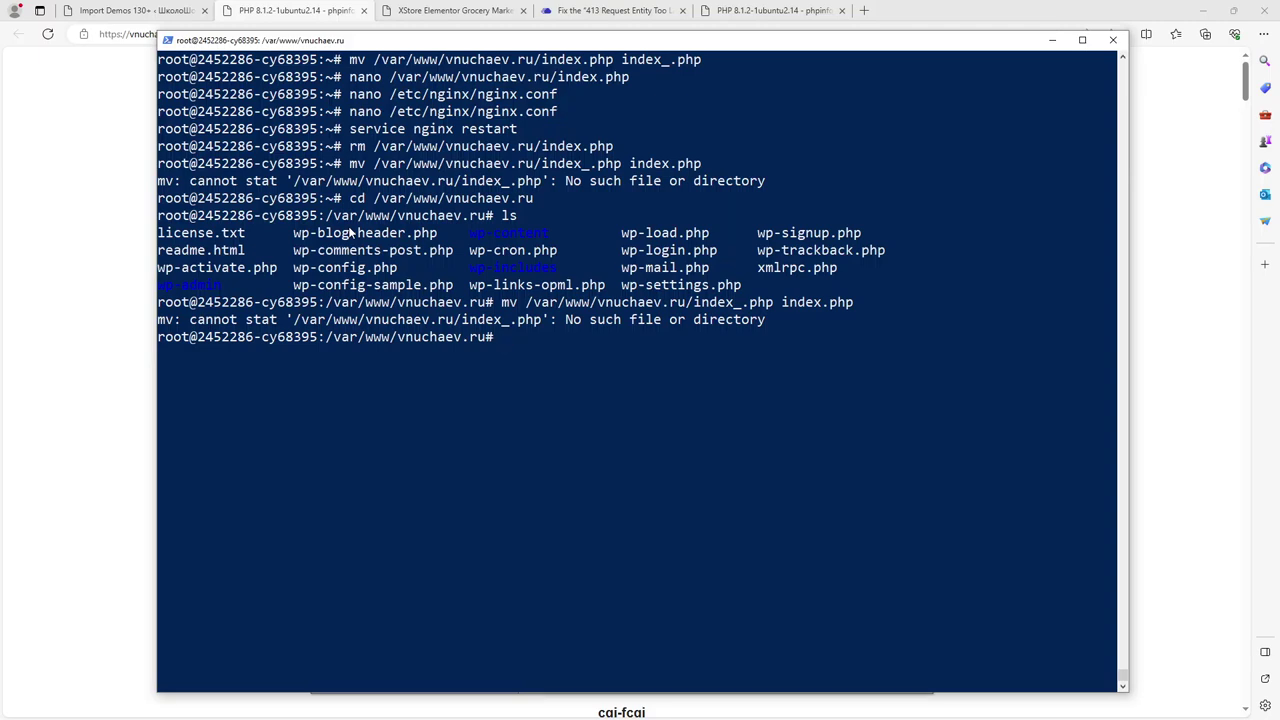
pyautogui.write('ls ~')
pyautogui.press('Return')
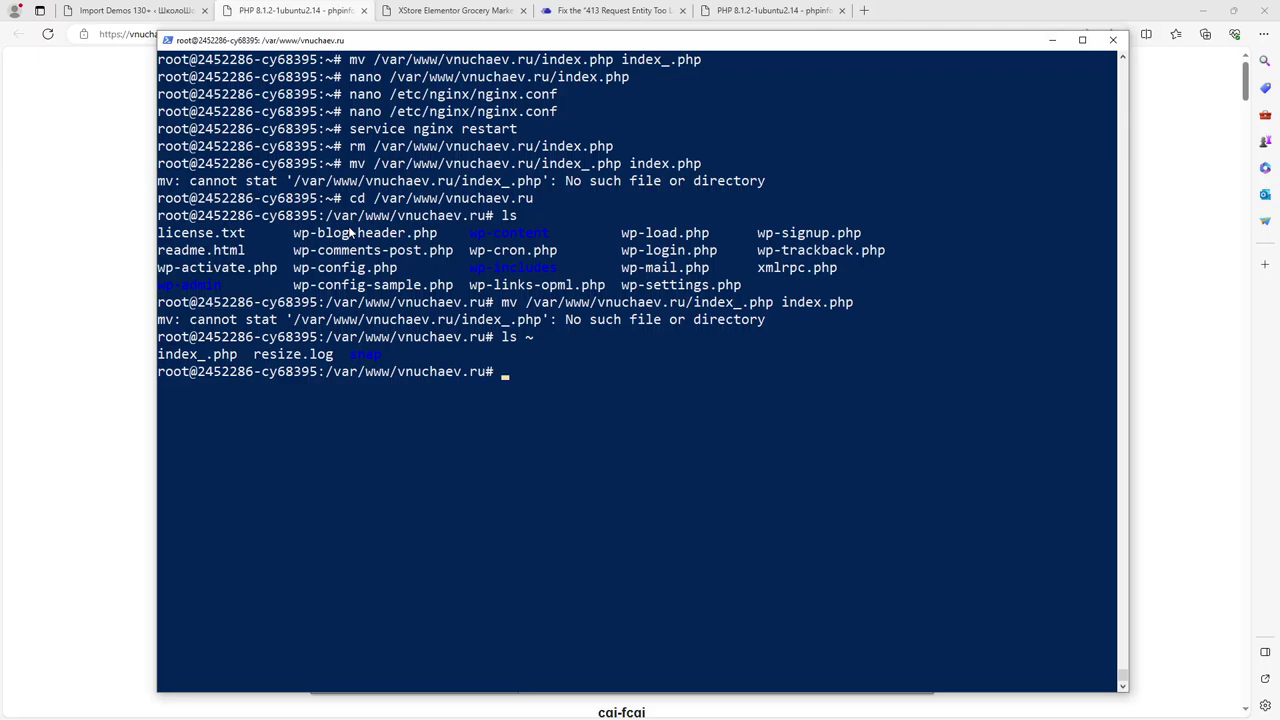
# Run 'mv index_.php /var/www/vnuchaev.ru/index.php' to move the file into the site folder
pyautogui.write('mv')
pyautogui.write('index.ph')
pyautogui.press('BackSpace')
pyautogui.press('BackSpace')
pyautogui.press('BackSpace')
pyautogui.write('_.php /var/www')
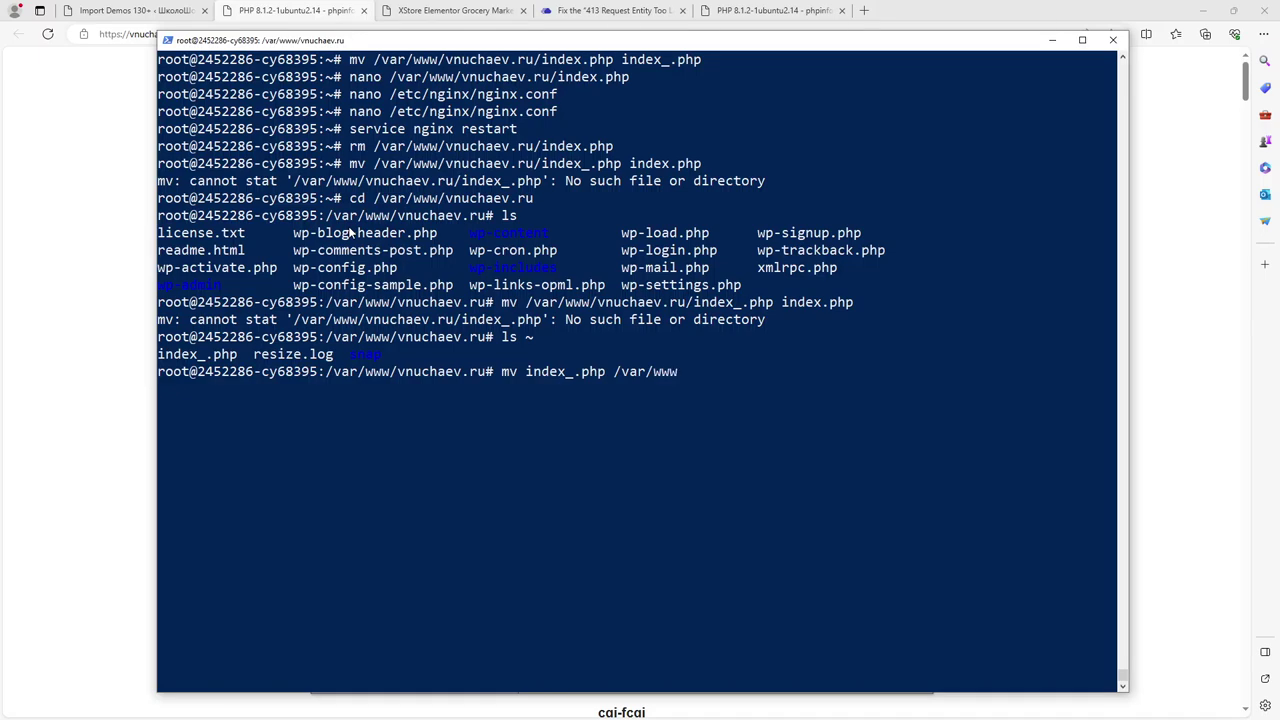
pyautogui.write('/vnuchaev.ru')
pyautogui.write('/')
pyautogui.write('index.php')
pyautogui.press('Return')
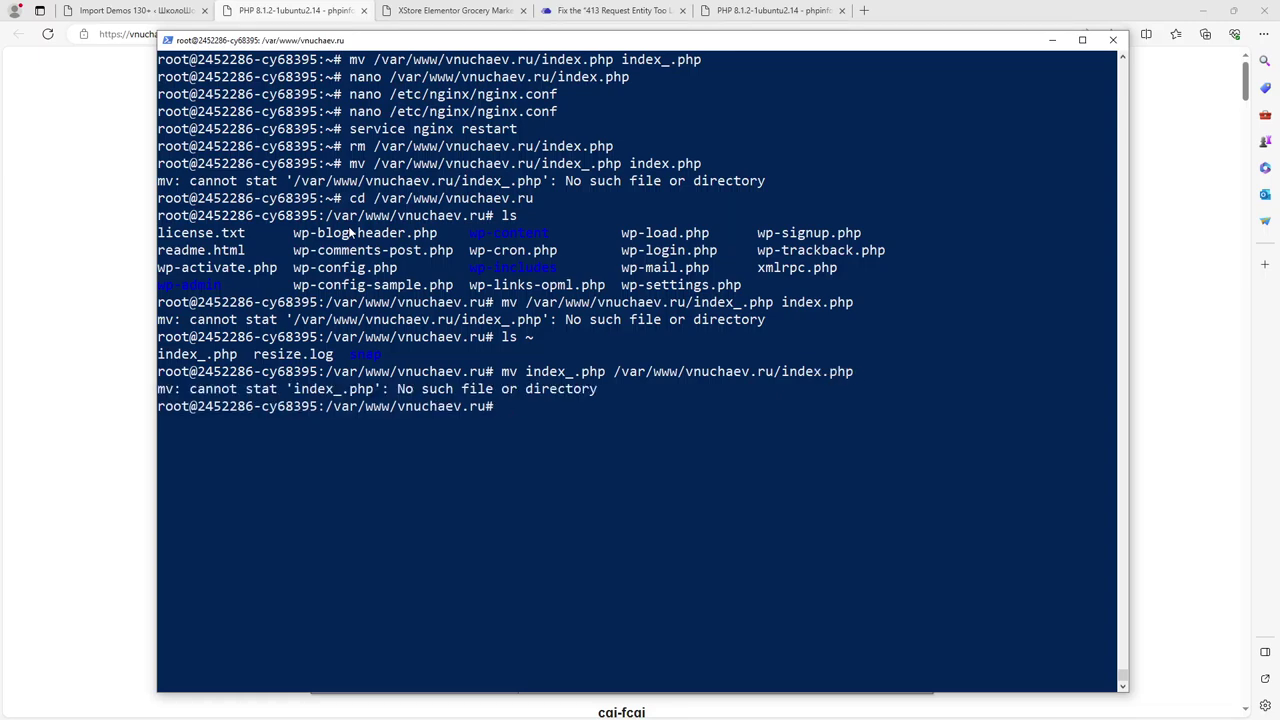
# Correct the source to '~/index_.php' and rerun the move to /var/www/vnuchaev.ru/index.php
pyautogui.press('Up')
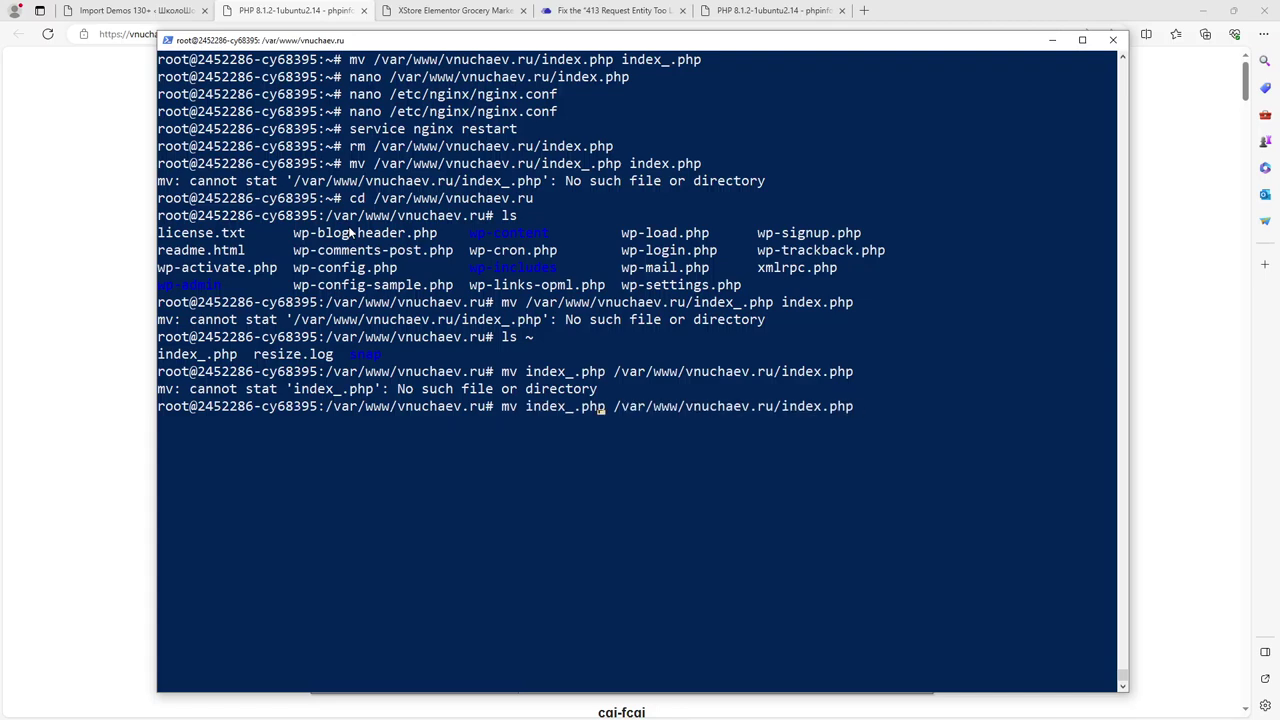
pyautogui.press('Left')
pyautogui.press('Left')
pyautogui.press('Left')
pyautogui.press('Left')
pyautogui.press('Left')
pyautogui.press('Left')
pyautogui.press('Left')
pyautogui.press('Left')
pyautogui.press('Left')
pyautogui.write('~')
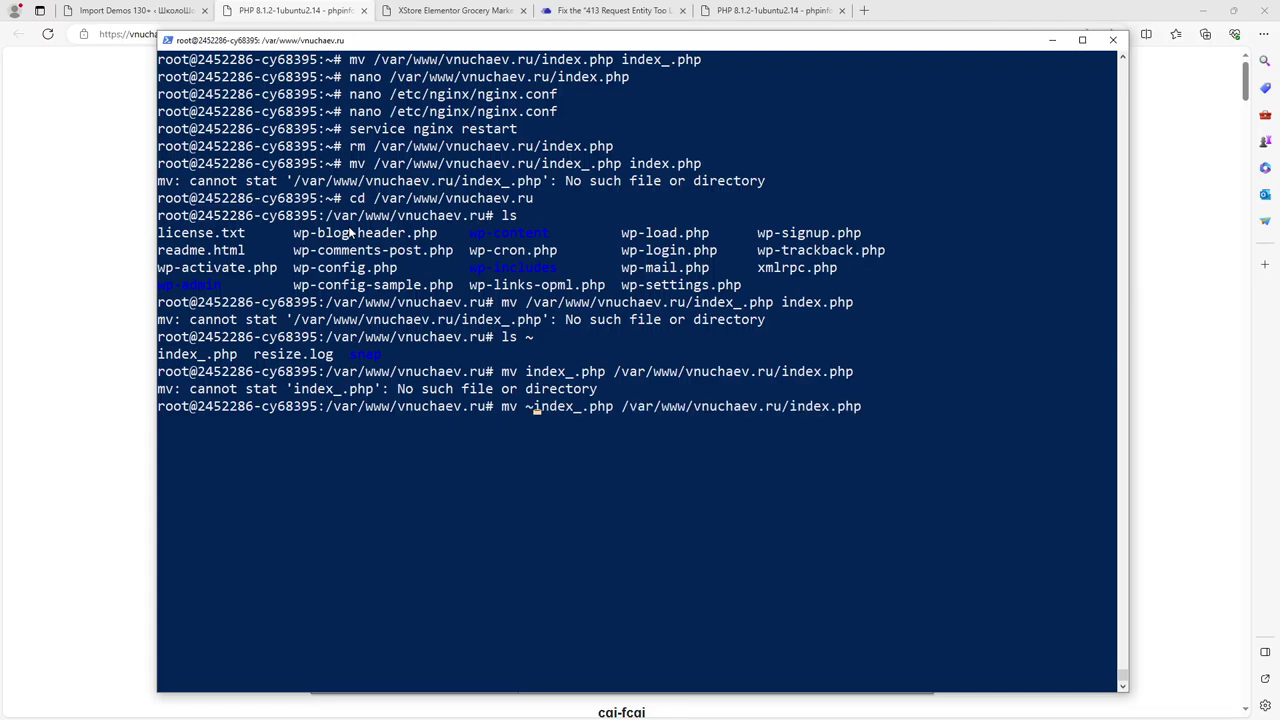
pyautogui.write('/')
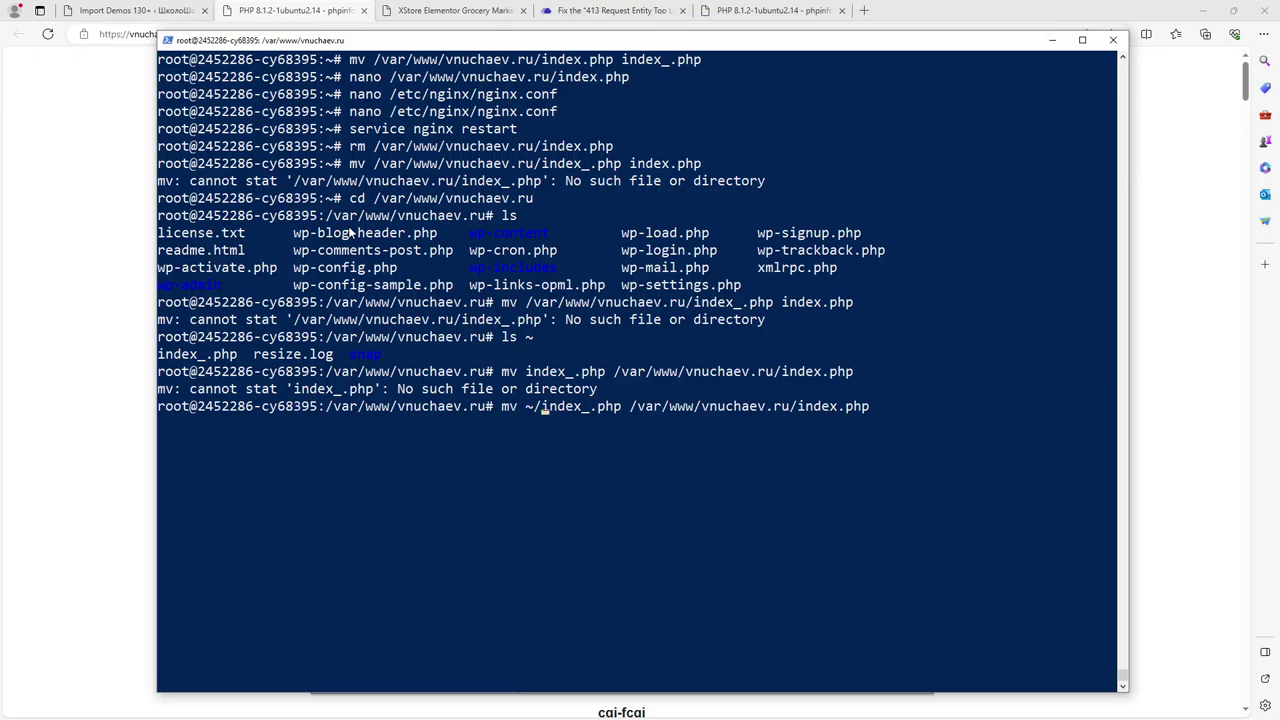
pyautogui.press('Return')
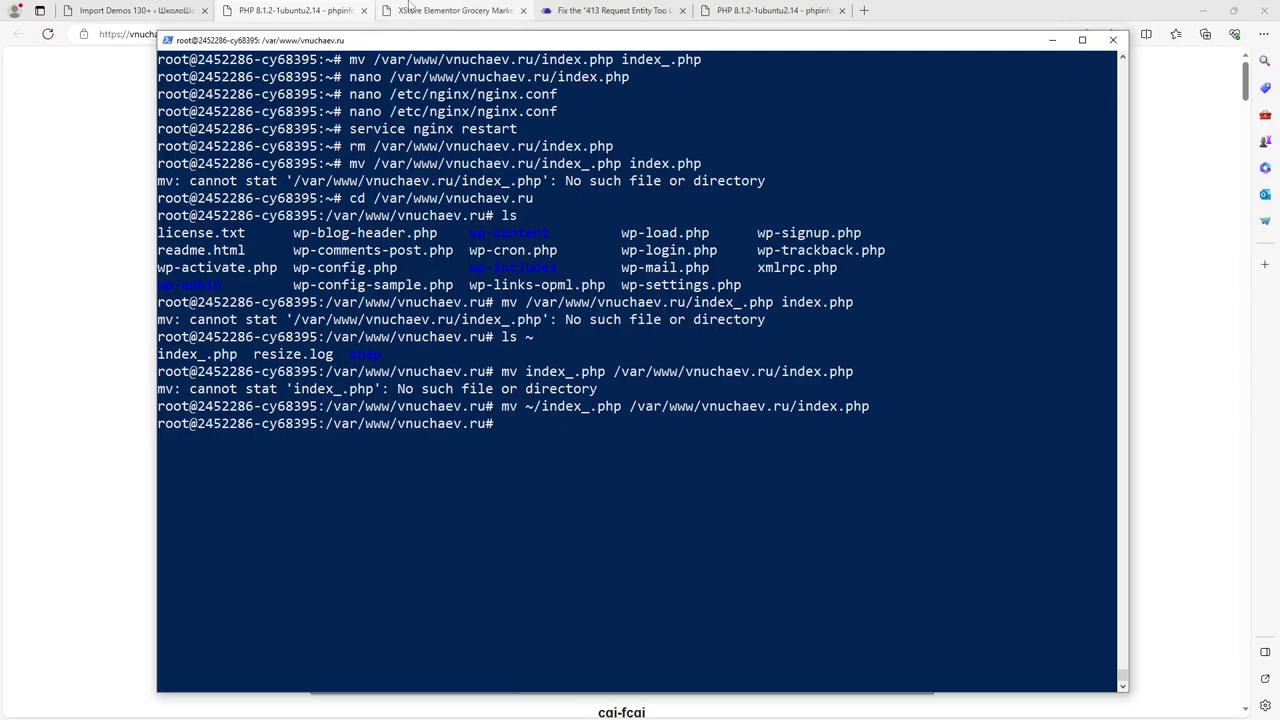
pyautogui.click(31, 78)
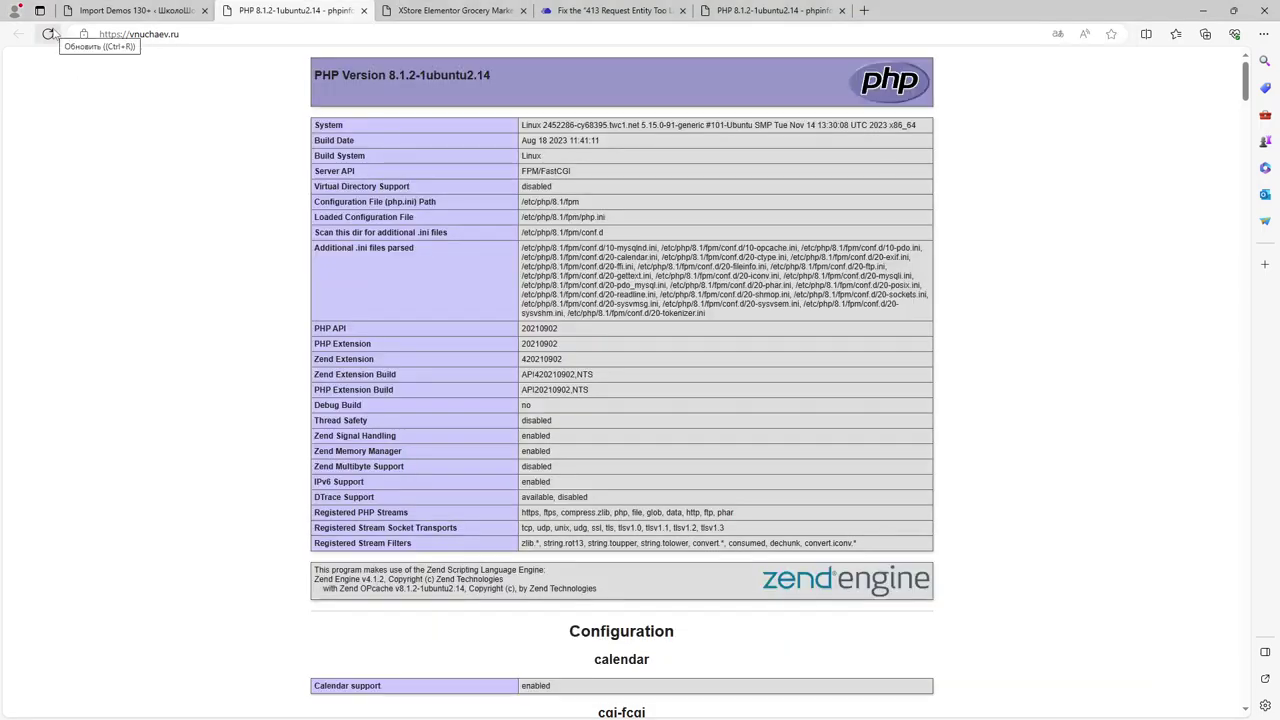
# Reload the site to confirm WordPress loads, then return to Import Demos and close the errors notice
pyautogui.click(48, 34)
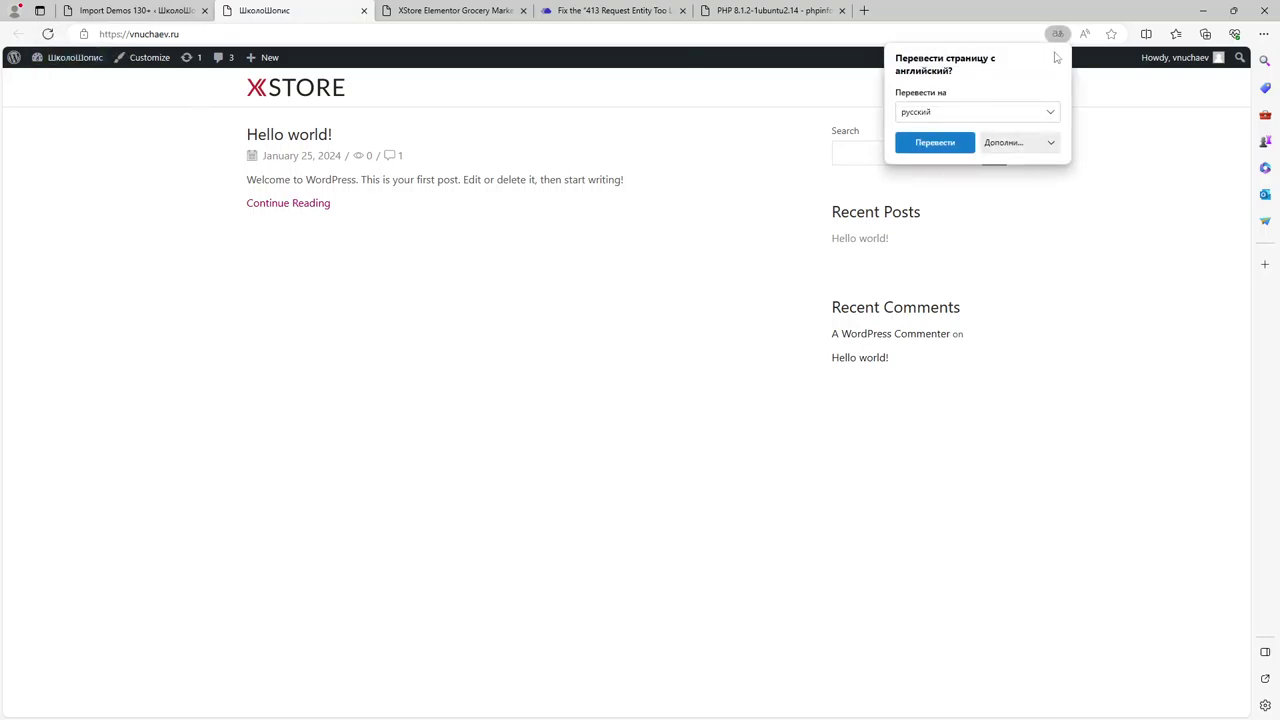
pyautogui.click(1060, 52)
pyautogui.click(139, 14)
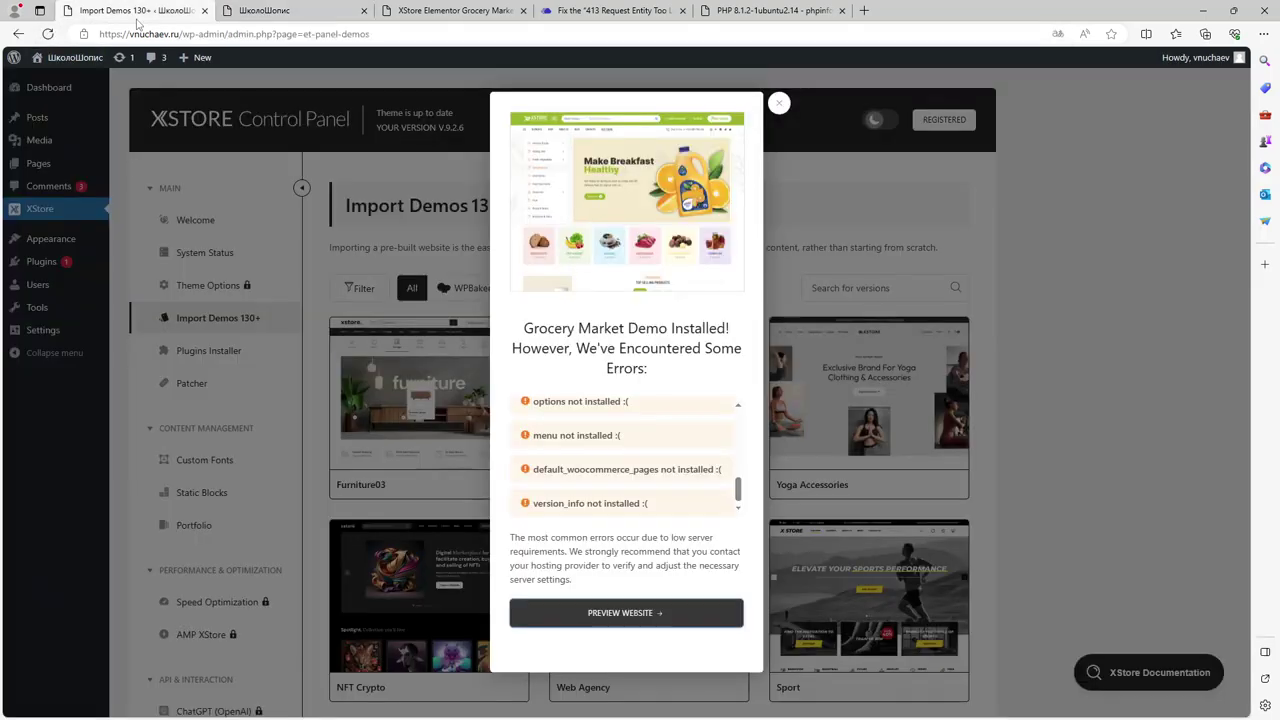
pyautogui.click(778, 105)
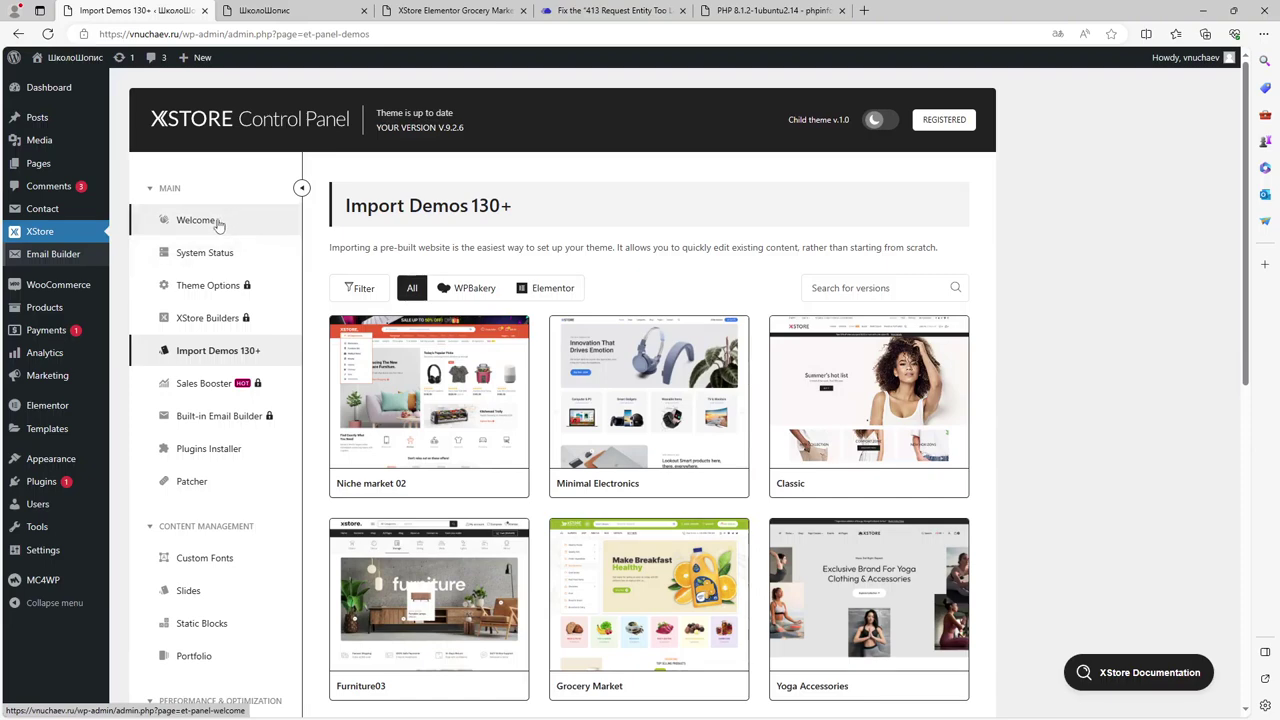
# Open XStore's System Status page and re-run the system requirements check
pyautogui.click(222, 252)
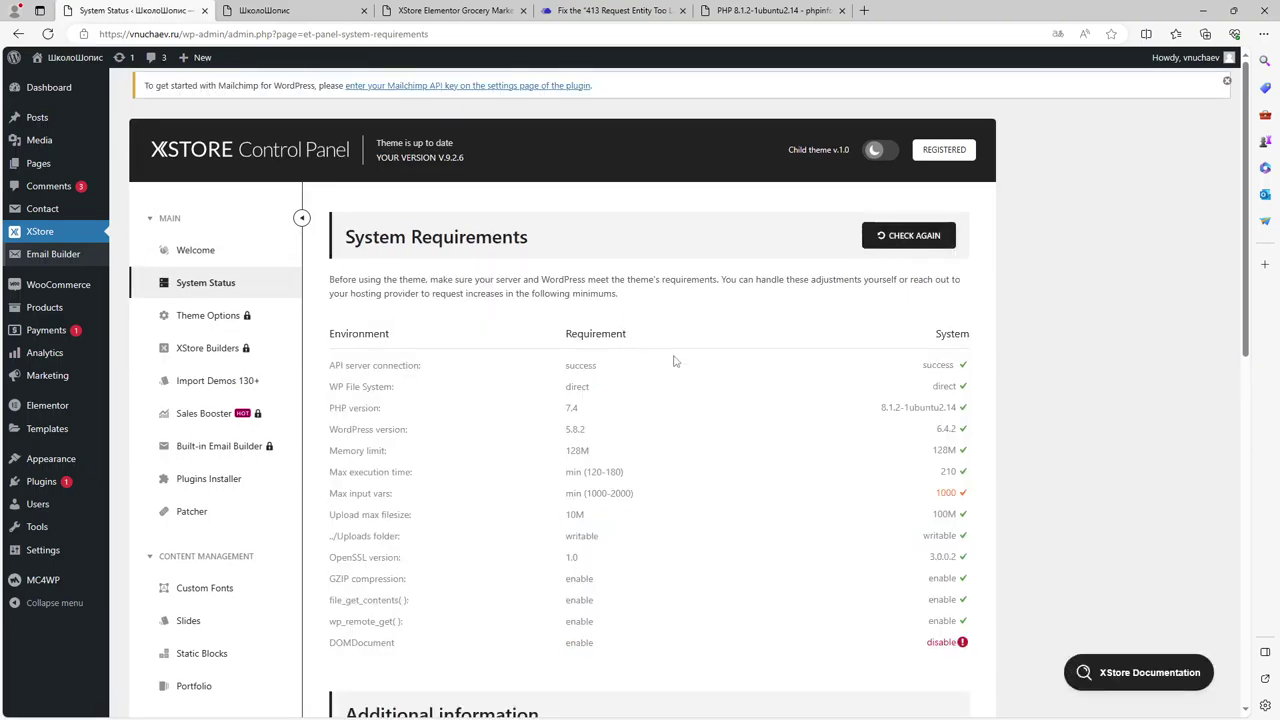
pyautogui.scroll(-1, 675, 361)
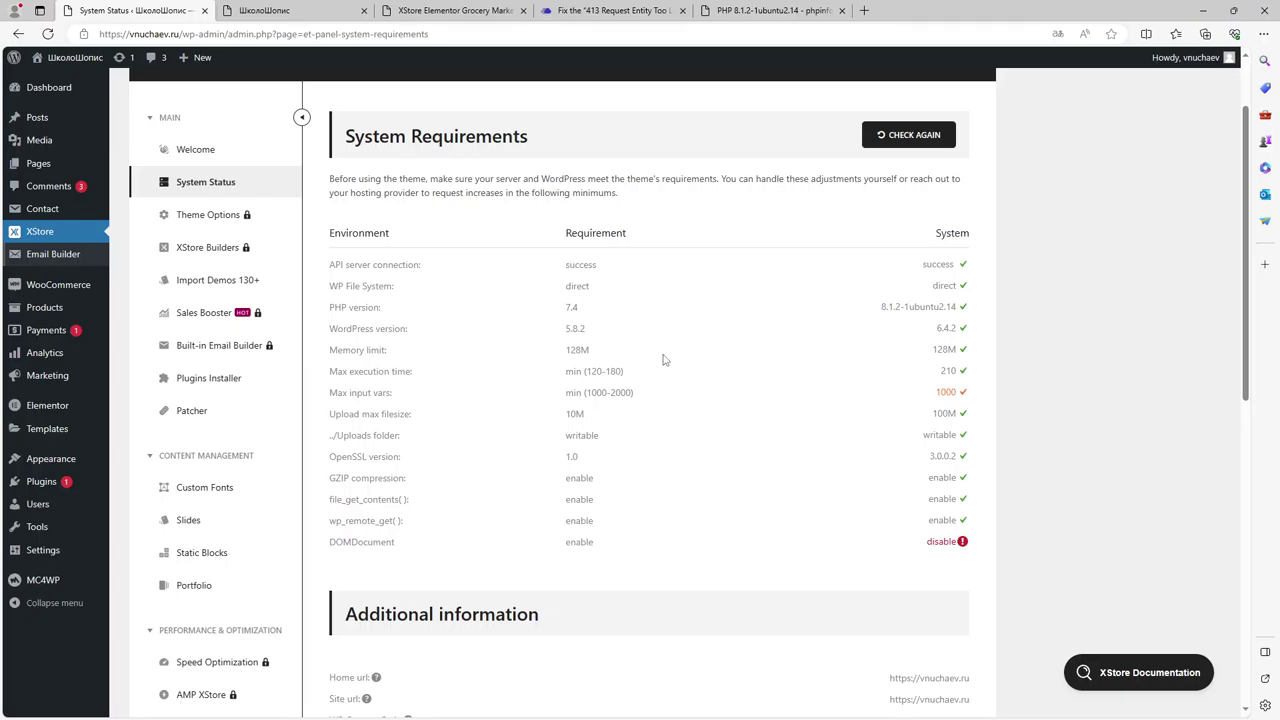
pyautogui.scroll(-5, 663, 359)
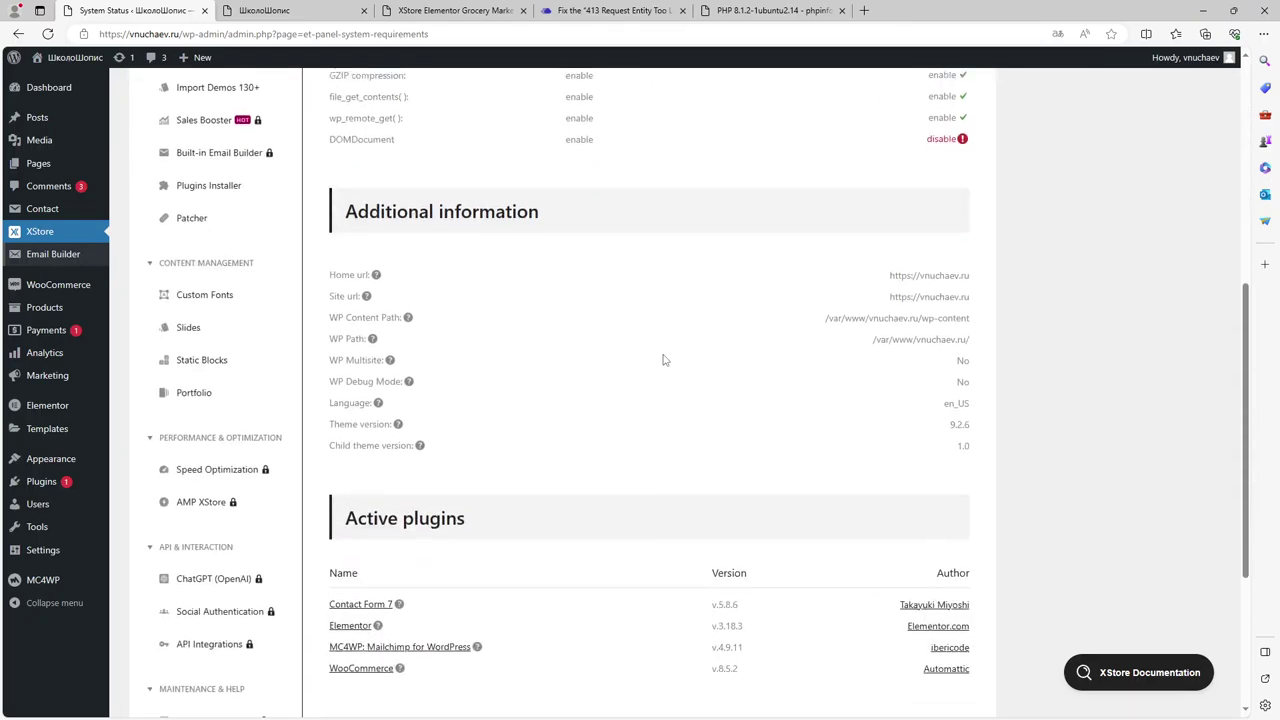
pyautogui.scroll(-2, 663, 359)
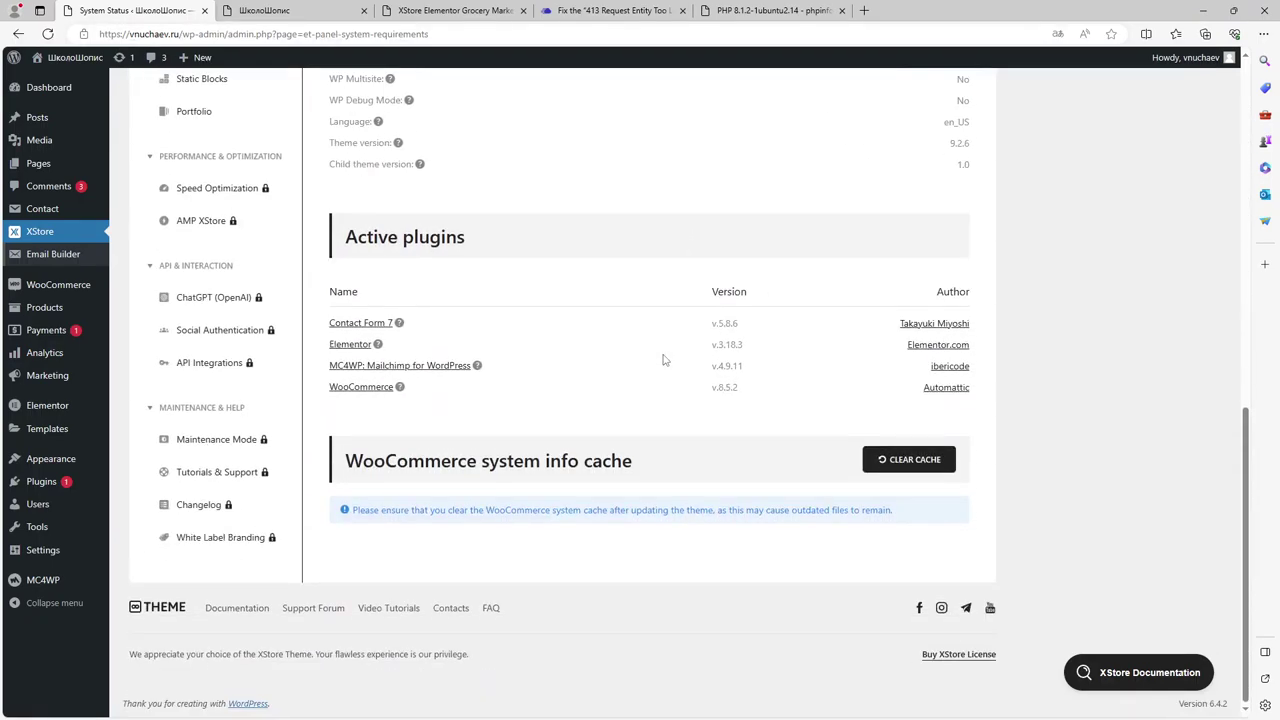
pyautogui.scroll(10, 663, 359)
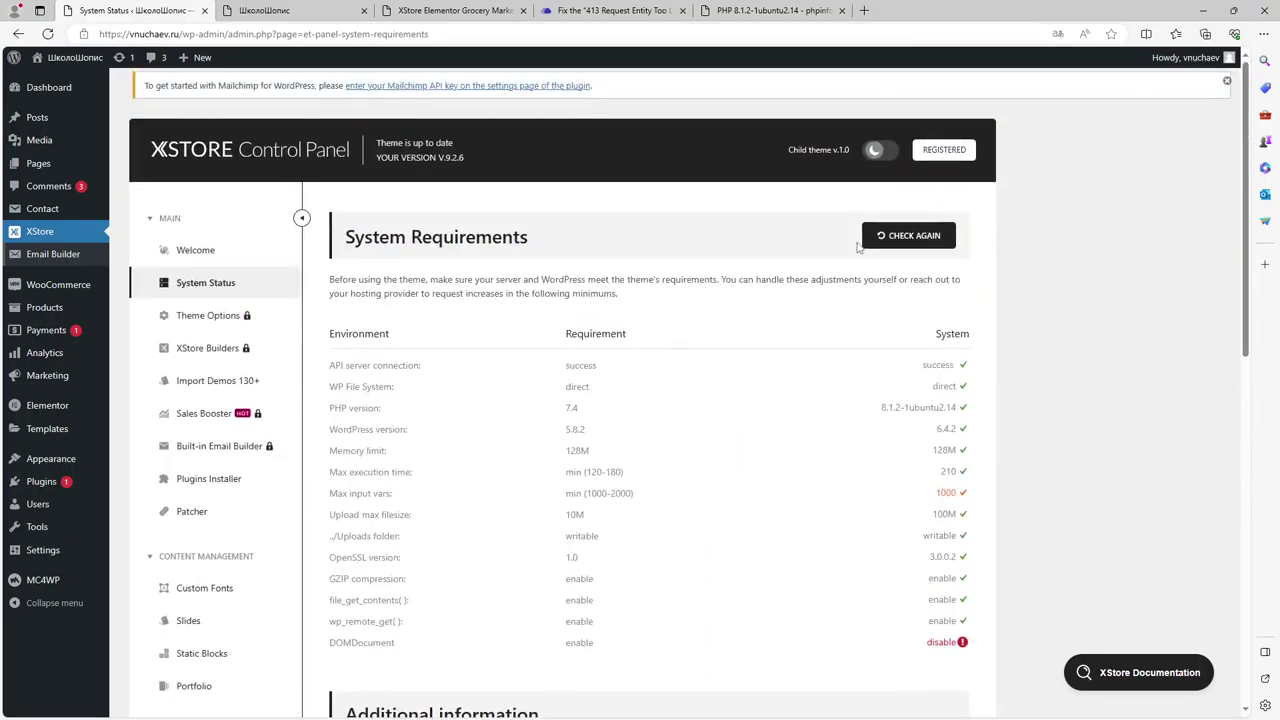
pyautogui.click(880, 236)
pyautogui.scroll(-2, 620, 375)
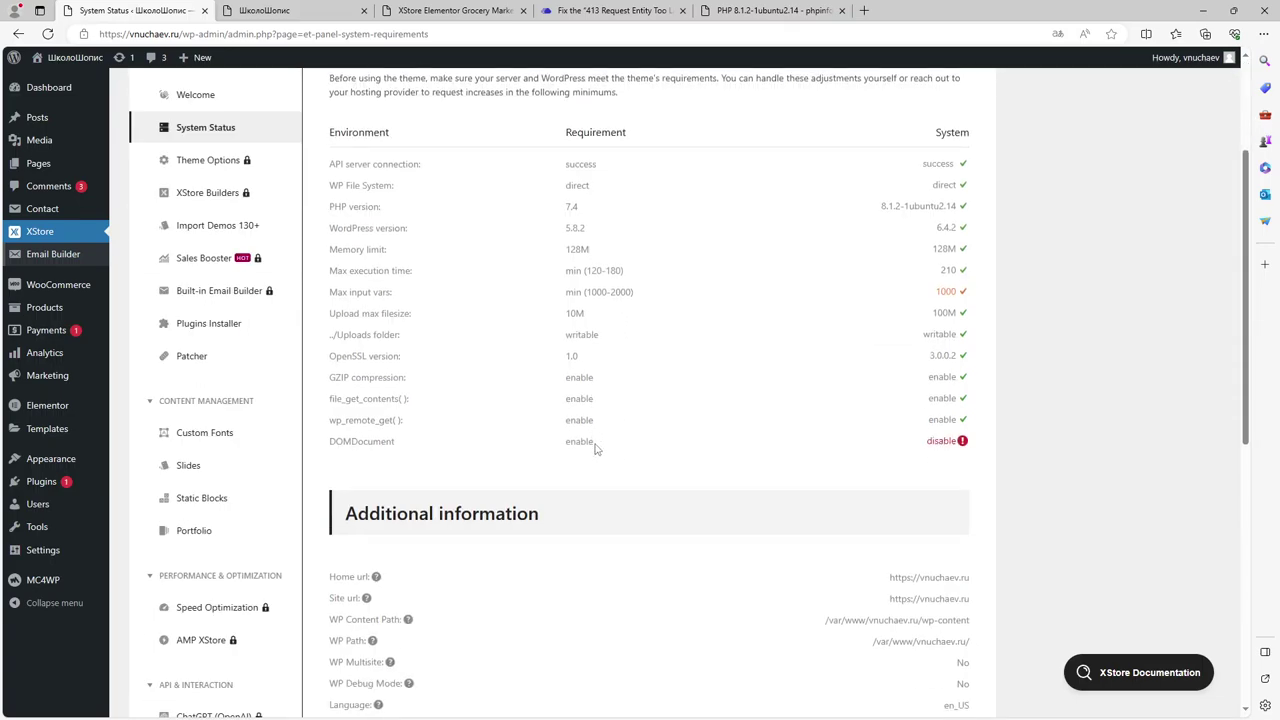
pyautogui.scroll(-2, 594, 445)
pyautogui.scroll(1, 596, 450)
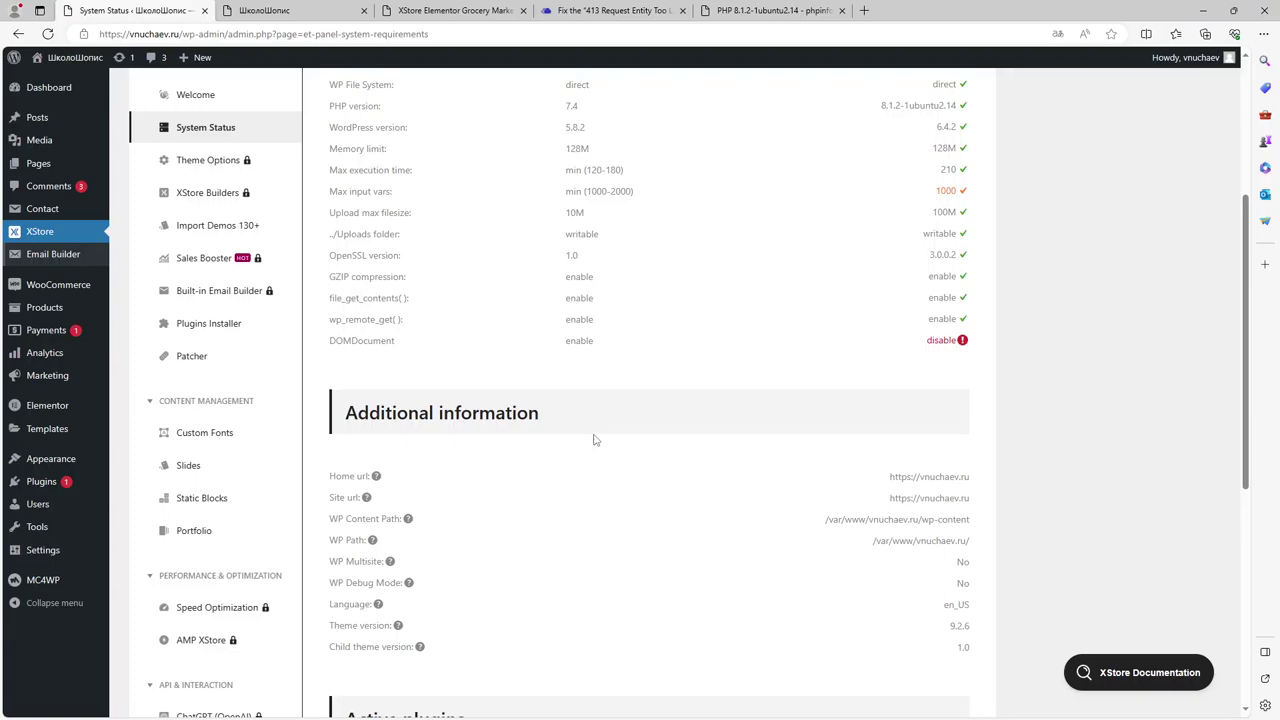
# Copy the disabled requirement name 'DOMDocument' and go to the Comments page
pyautogui.moveTo(329, 348); pyautogui.dragTo(405, 362)
pyautogui.click(405, 362)
pyautogui.scroll(3, 410, 365)
pyautogui.scroll(-2, 430, 378)
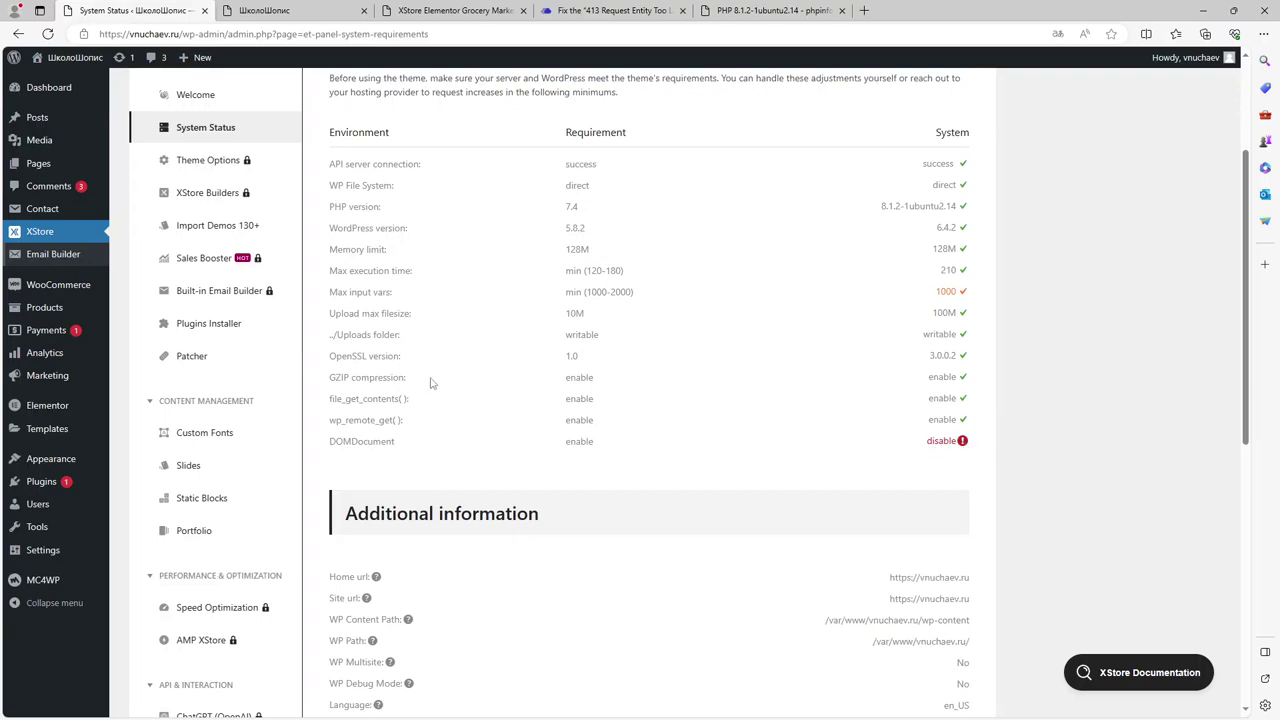
pyautogui.scroll(-1, 430, 382)
pyautogui.scroll(3, 430, 382)
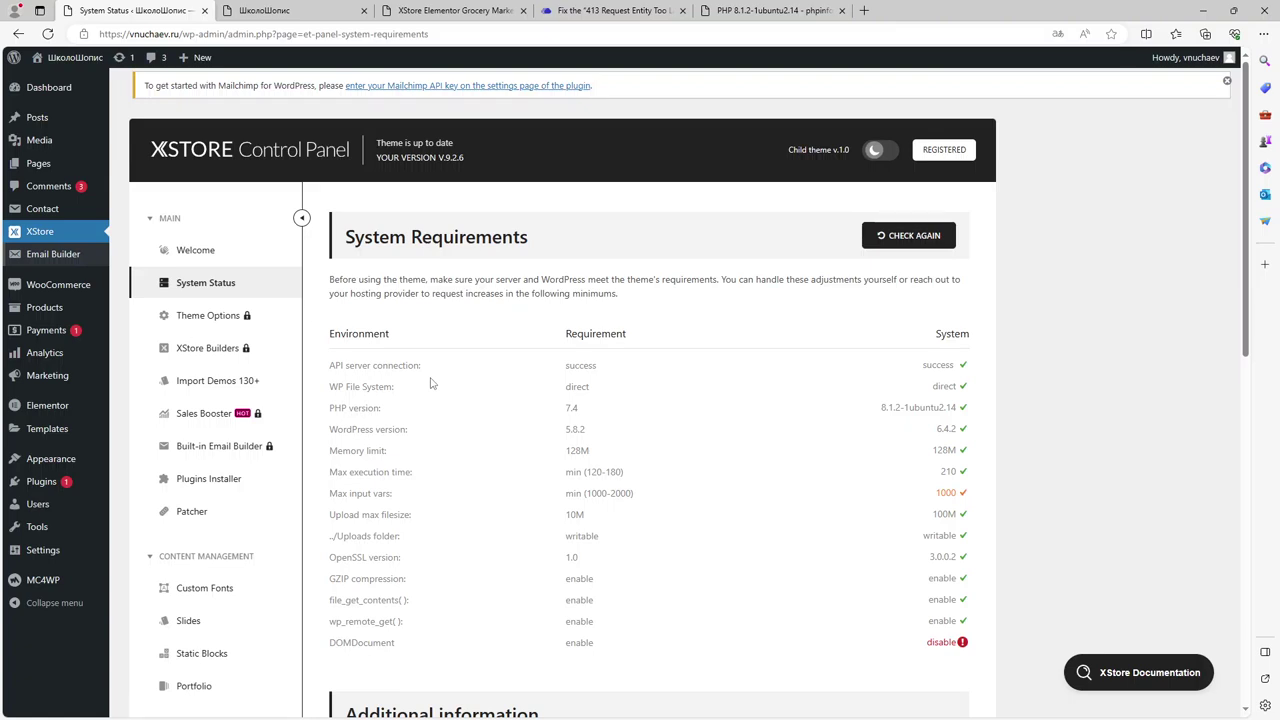
pyautogui.scroll(-1, 432, 383)
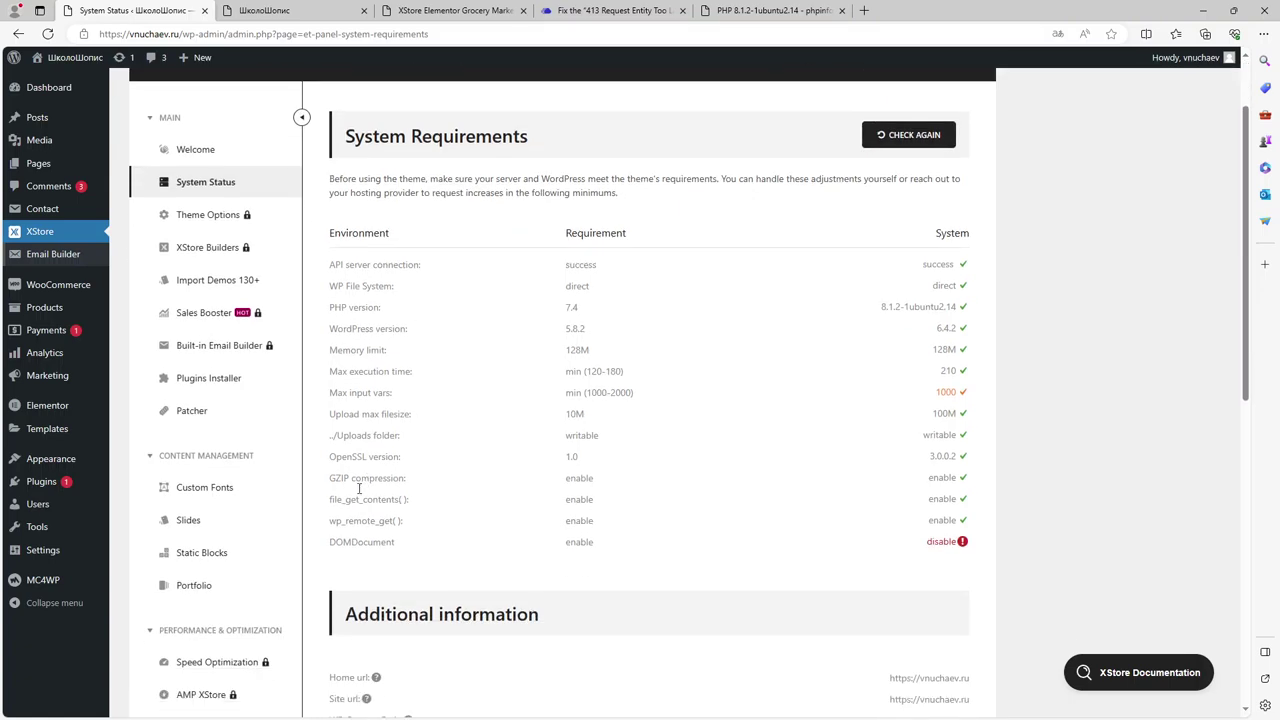
pyautogui.moveTo(330, 542); pyautogui.dragTo(378, 543)
pyautogui.doubleClick(345, 542)
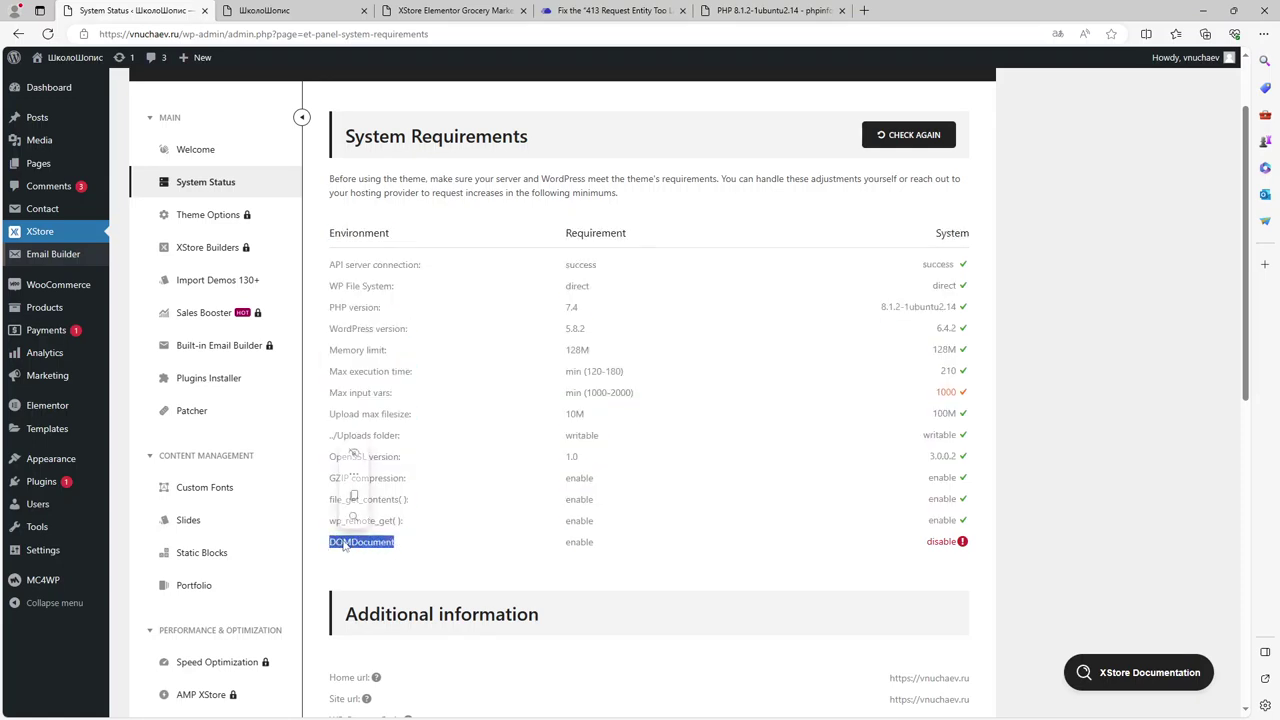
pyautogui.rightClick(343, 543)
pyautogui.click(385, 329)
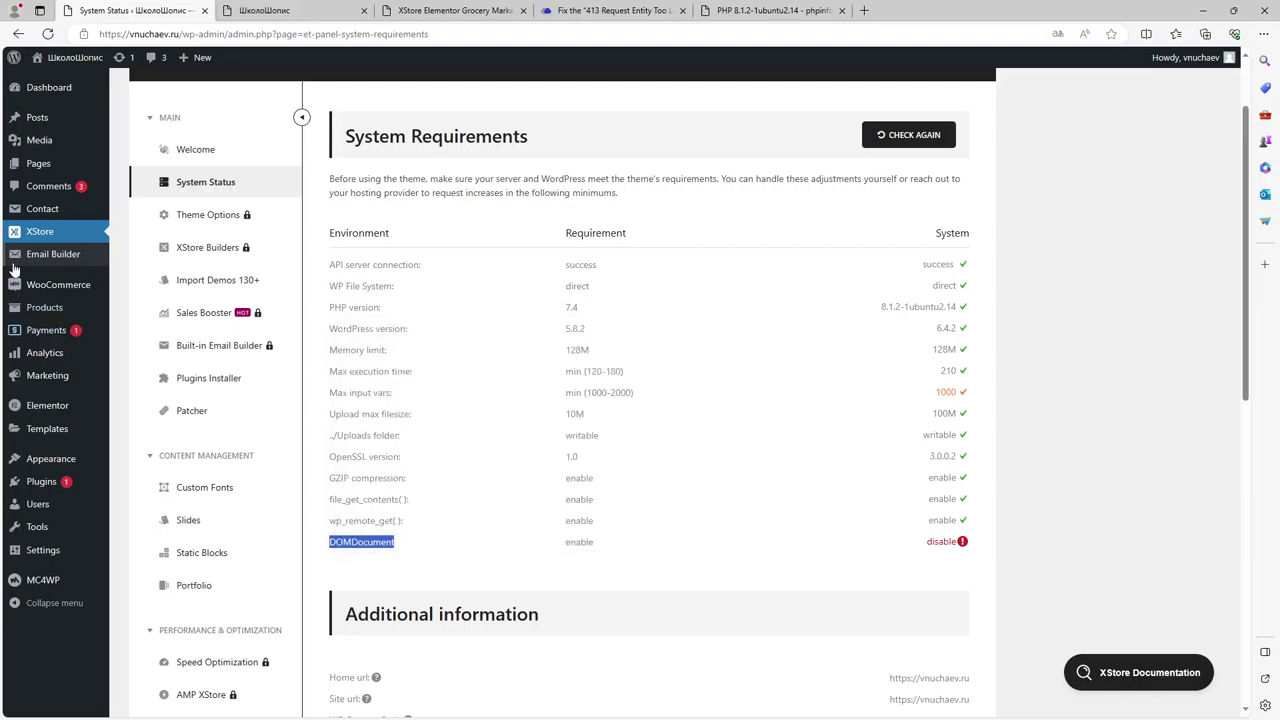
pyautogui.click(48, 186)
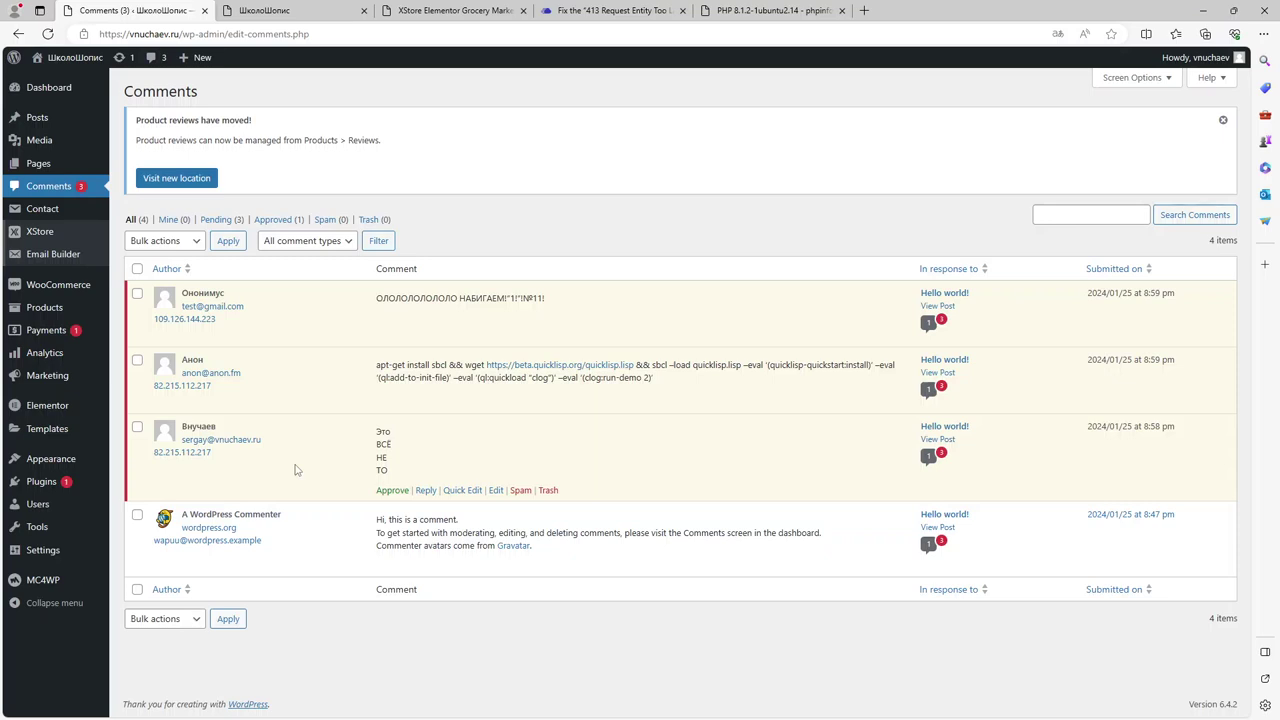
# Go to Plugins in the admin sidebar to view the six installed plugins
pyautogui.click(52, 487)
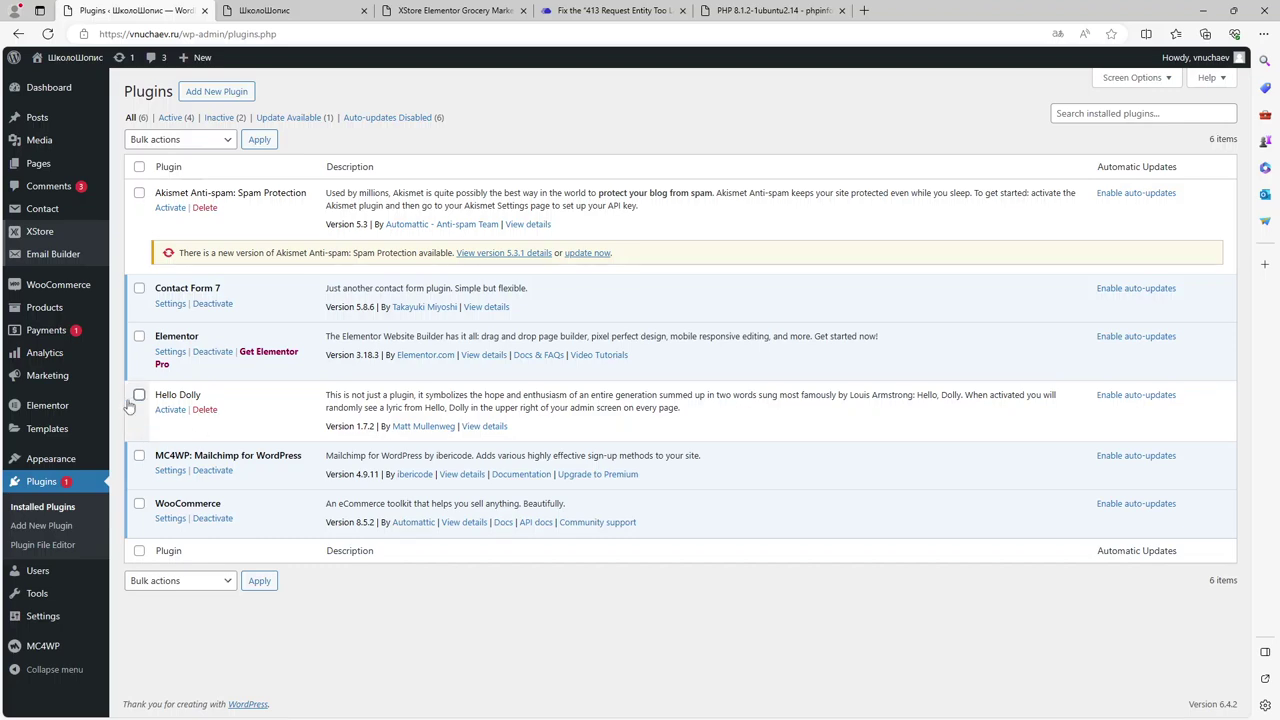
# Start the WooCommerce setup wizard, keep the just-starting answer and skip the store details step
pyautogui.click(47, 290)
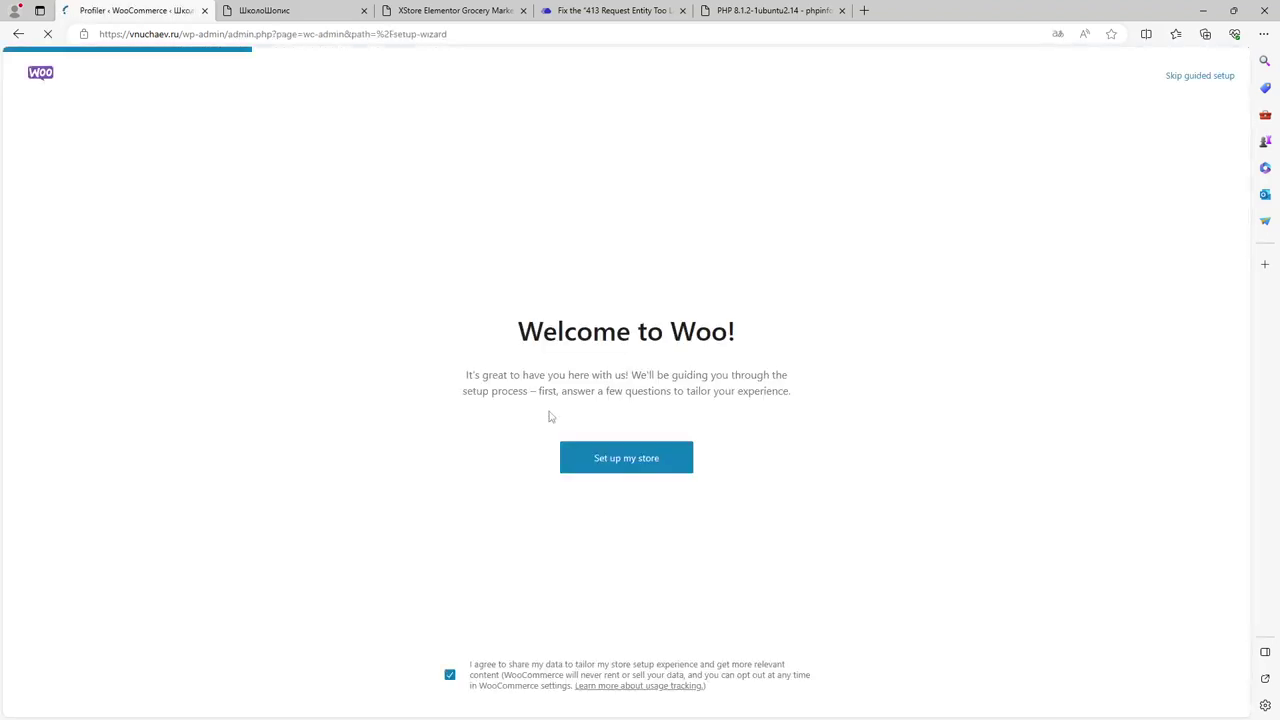
pyautogui.click(604, 469)
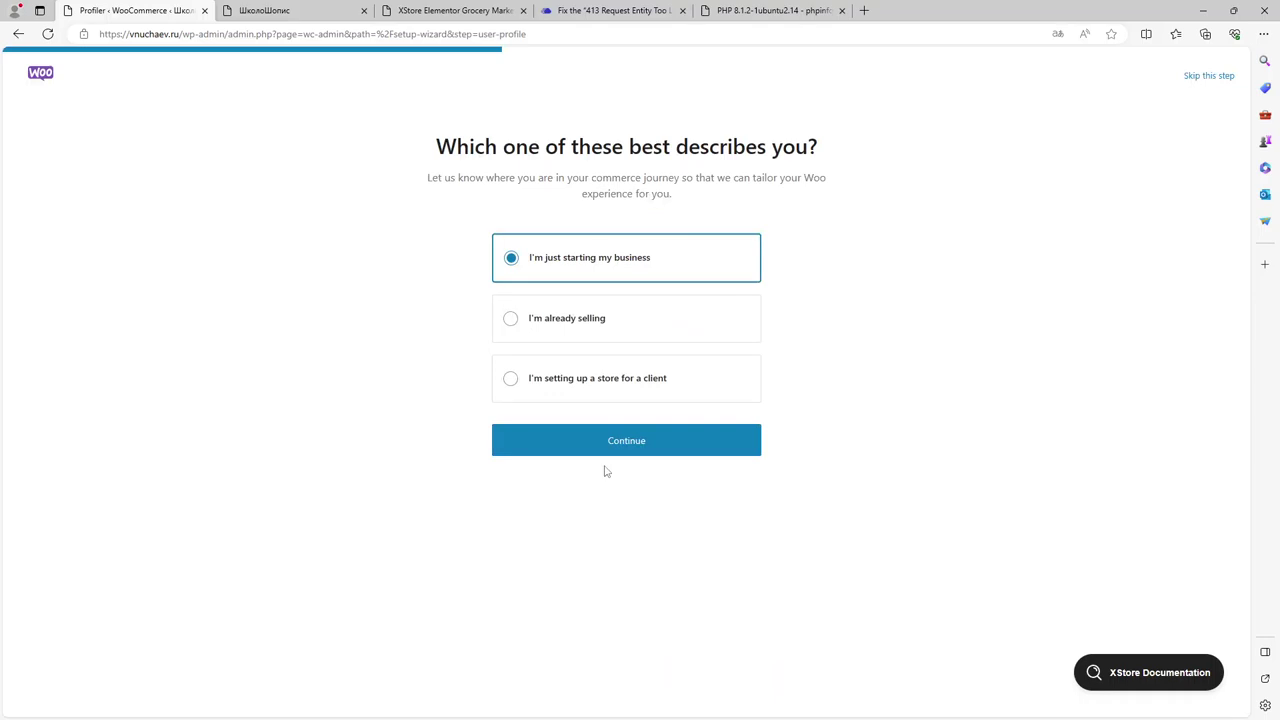
pyautogui.click(600, 447)
pyautogui.click(594, 532)
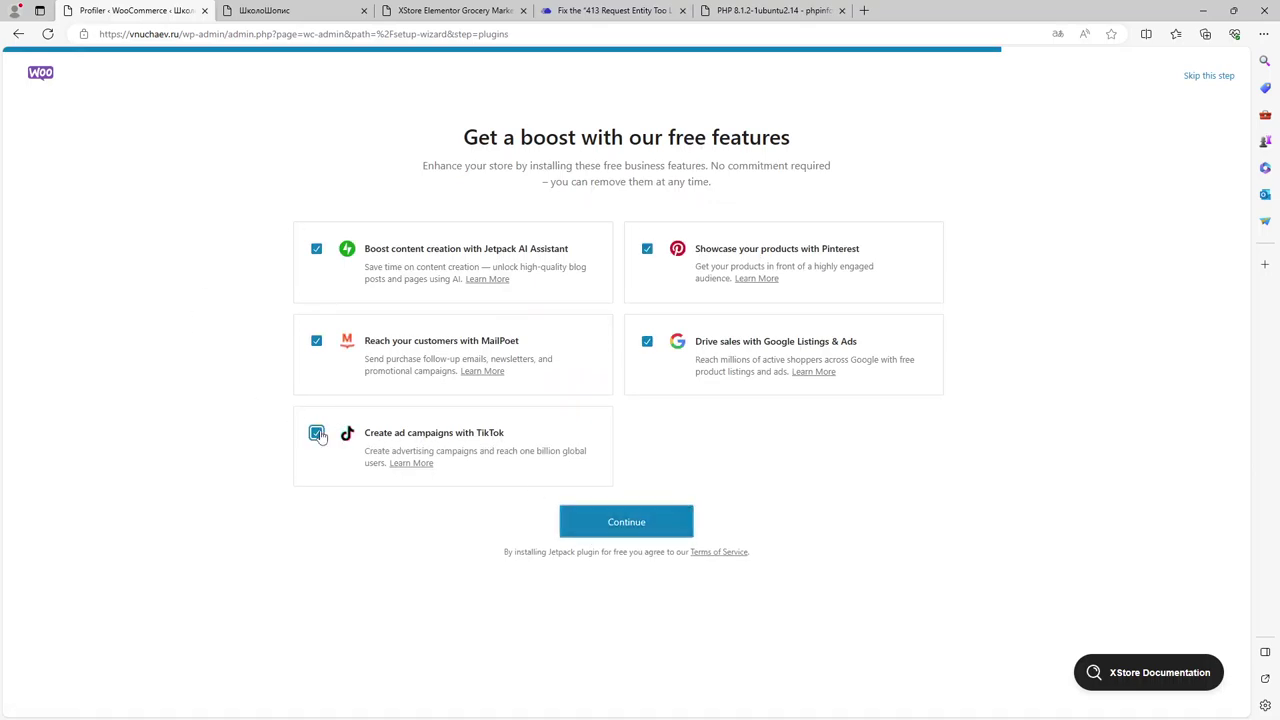
# Untick TikTok, MailPoet, Jetpack AI Assistant, Pinterest and Google Listings & Ads, then finish the wizard
pyautogui.click(316, 432)
pyautogui.click(316, 340)
pyautogui.click(316, 248)
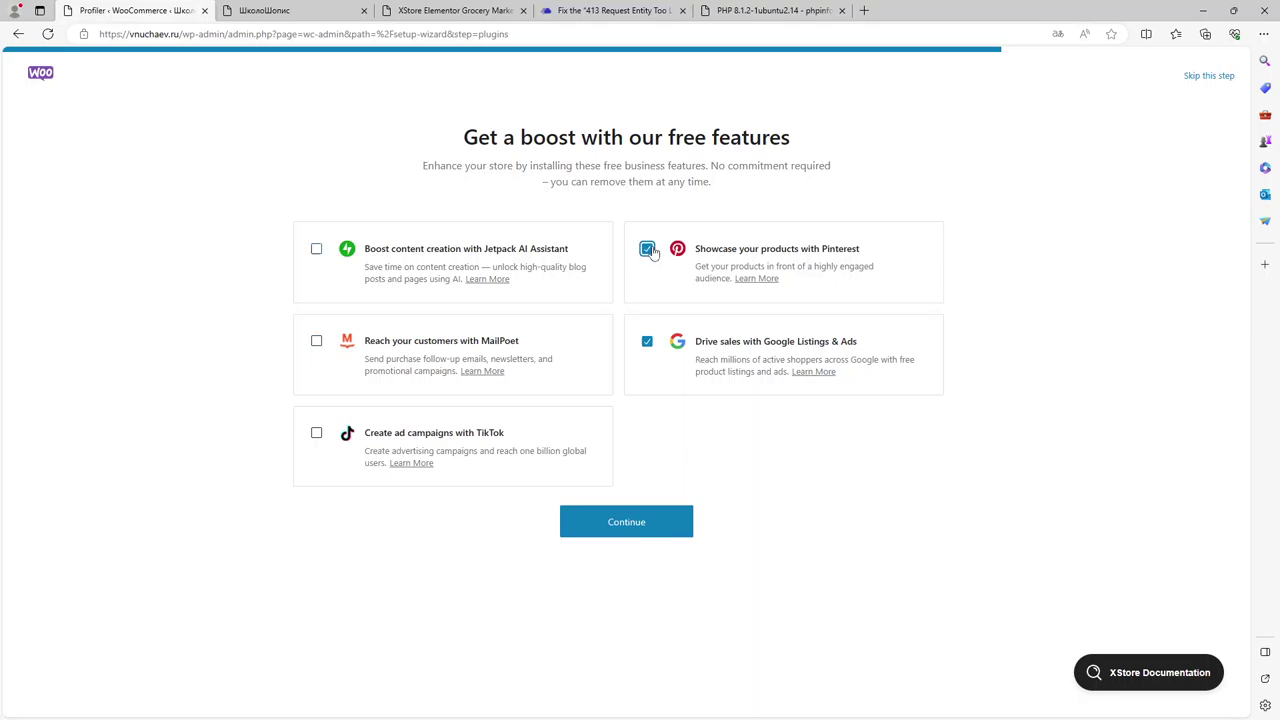
pyautogui.click(648, 250)
pyautogui.click(648, 344)
pyautogui.click(586, 527)
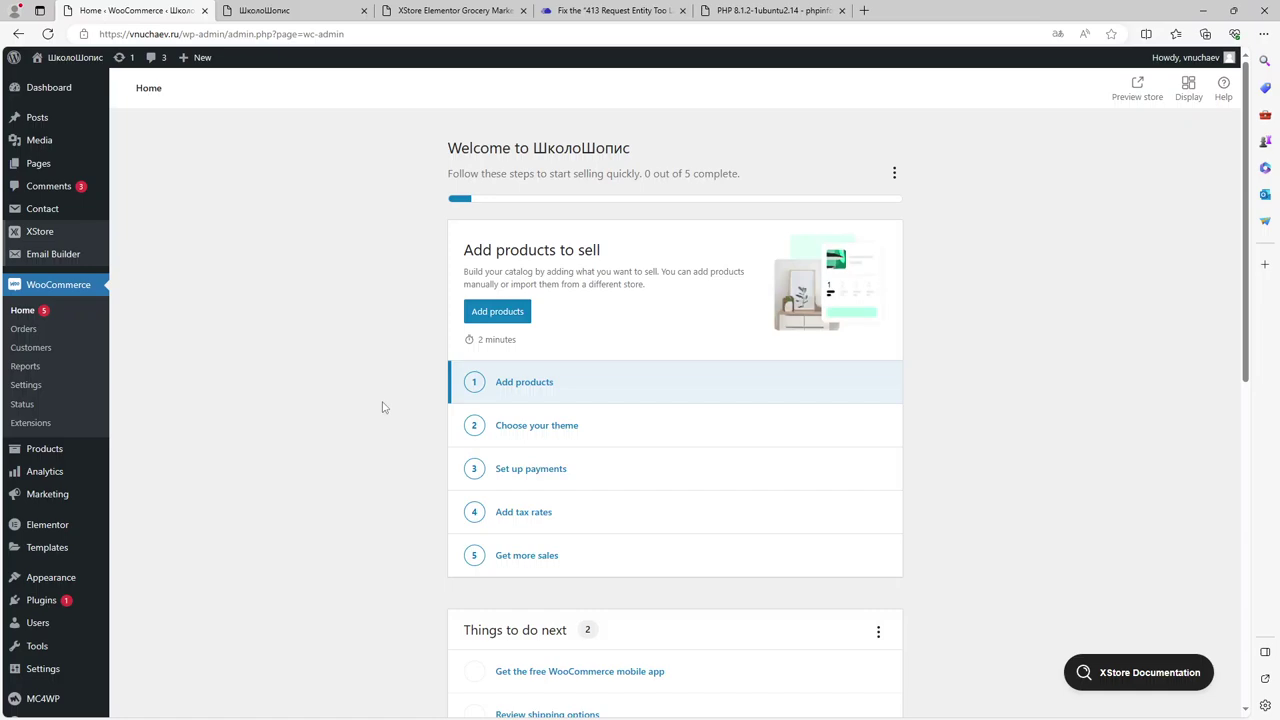
# Skim WooCommerce Home, view the empty Products list, then go to the site's Comments
pyautogui.scroll(-10, 390, 397)
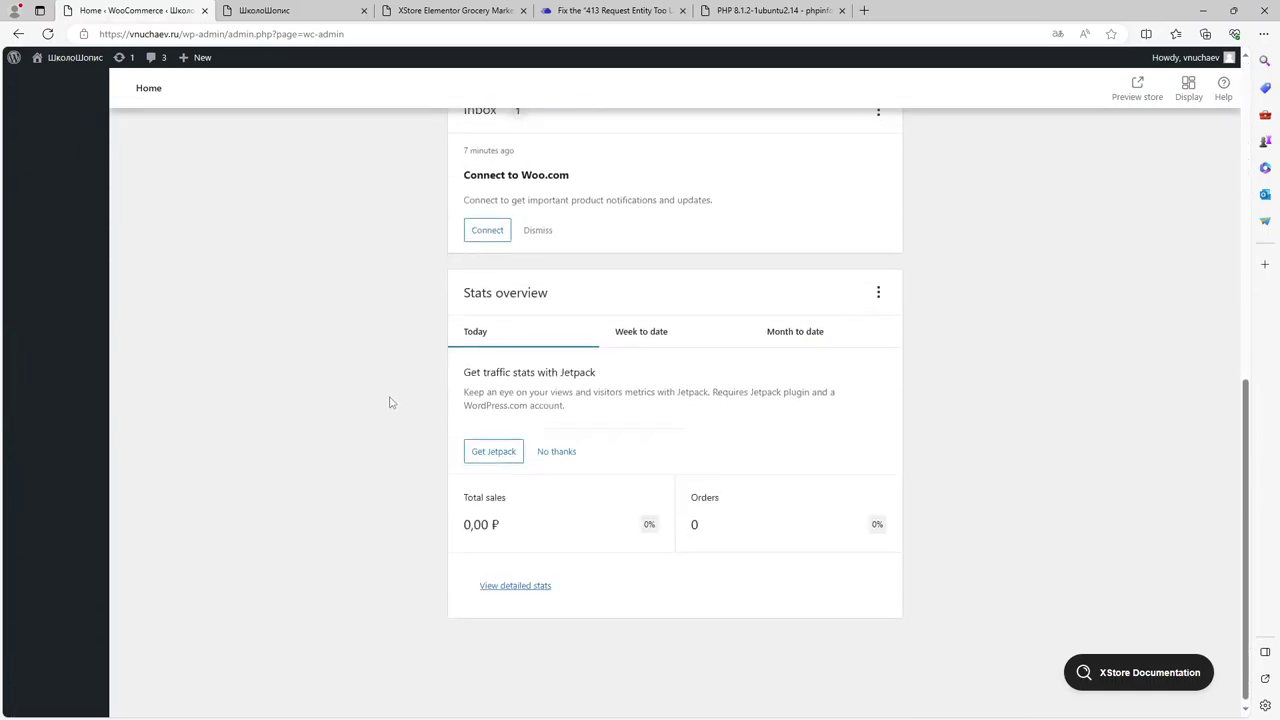
pyautogui.scroll(10, 390, 402)
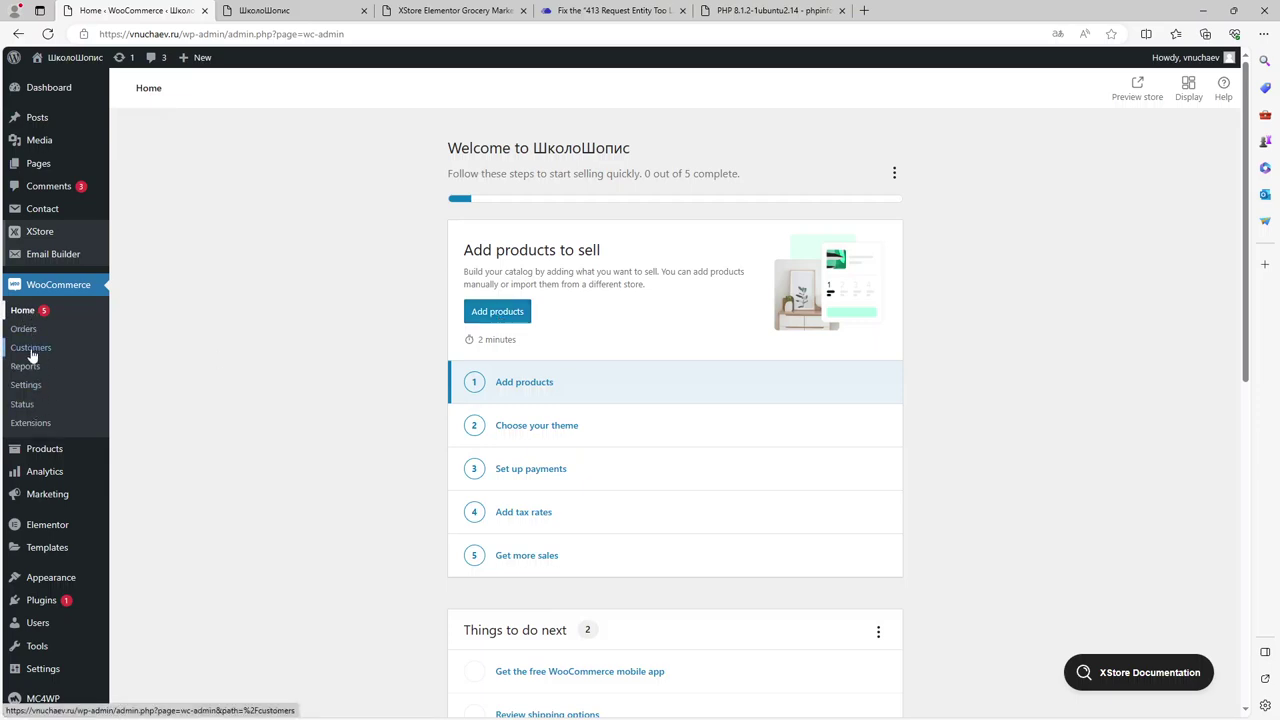
pyautogui.click(43, 450)
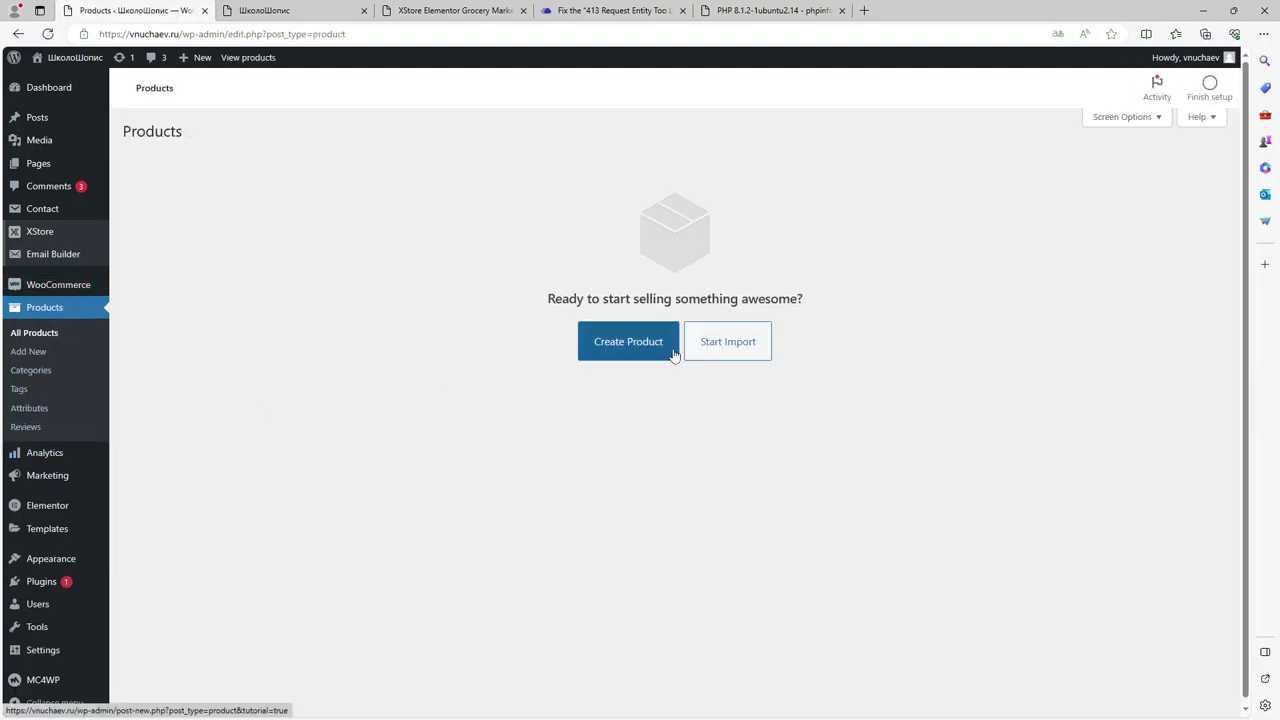
pyautogui.click(50, 188)
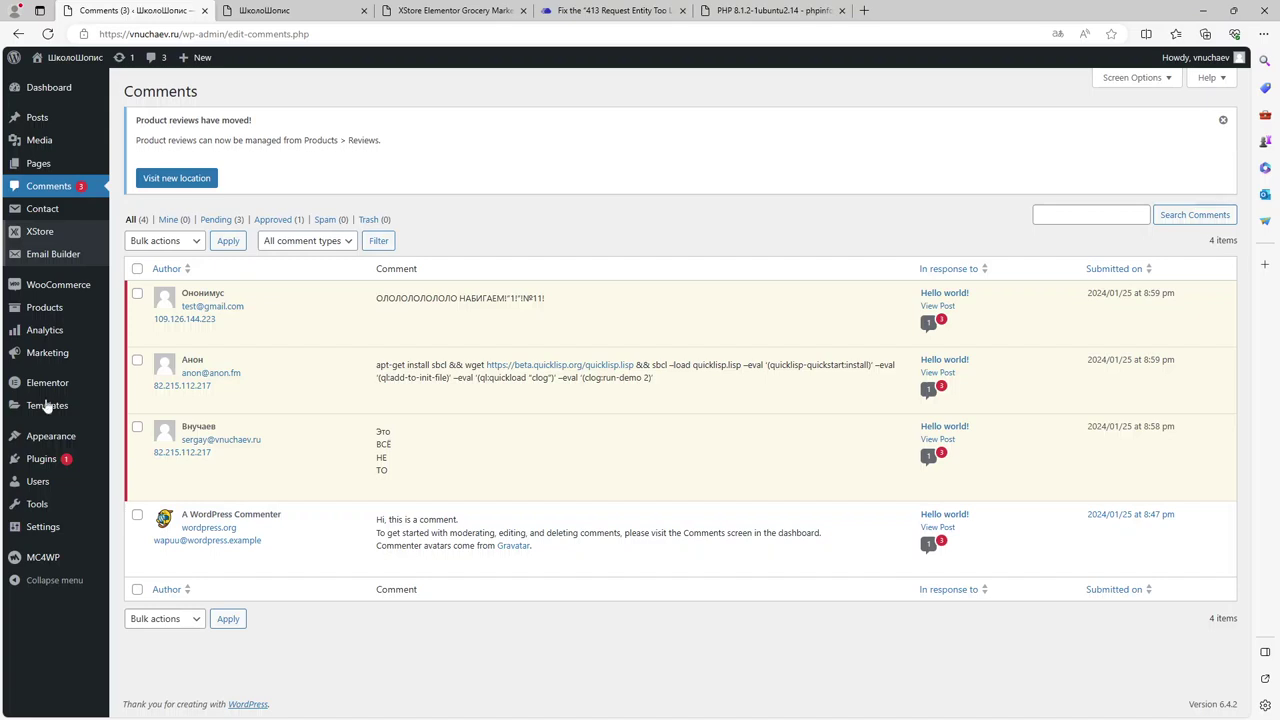
# Reload Comments to reveal the two new pending comments, then go to Installed Plugins
pyautogui.click(45, 195)
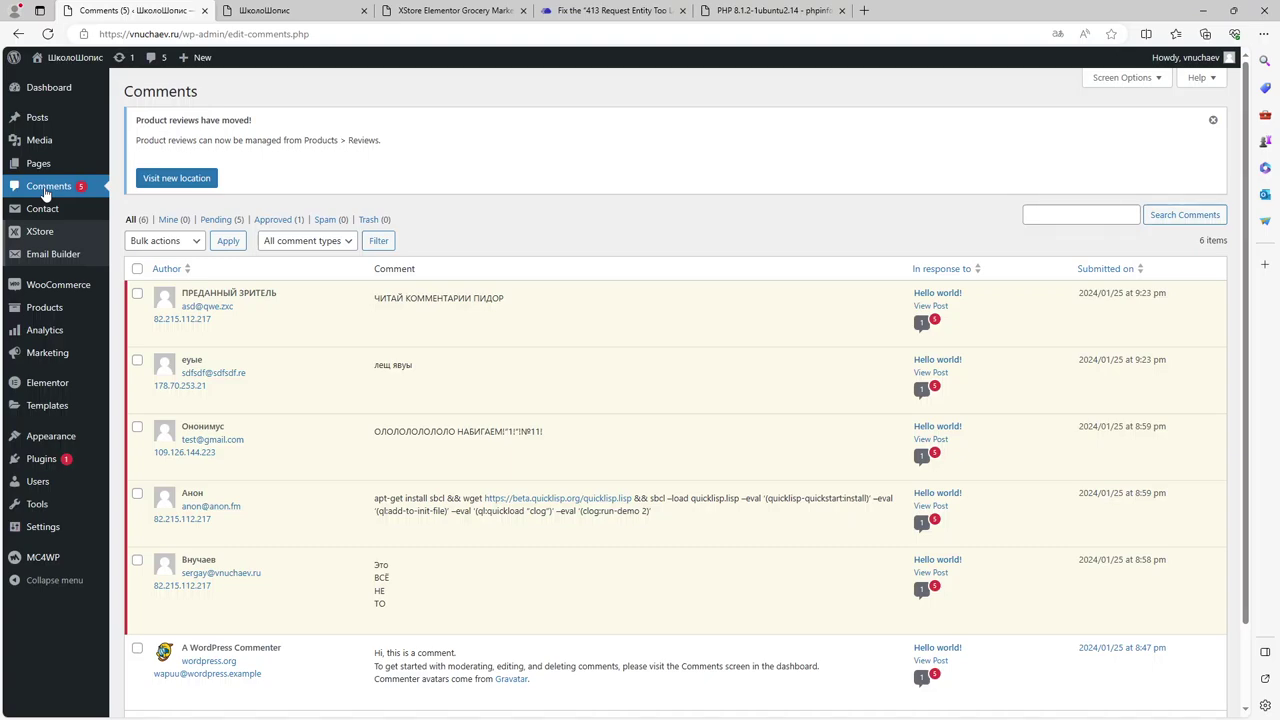
pyautogui.scroll(-1, 150, 515)
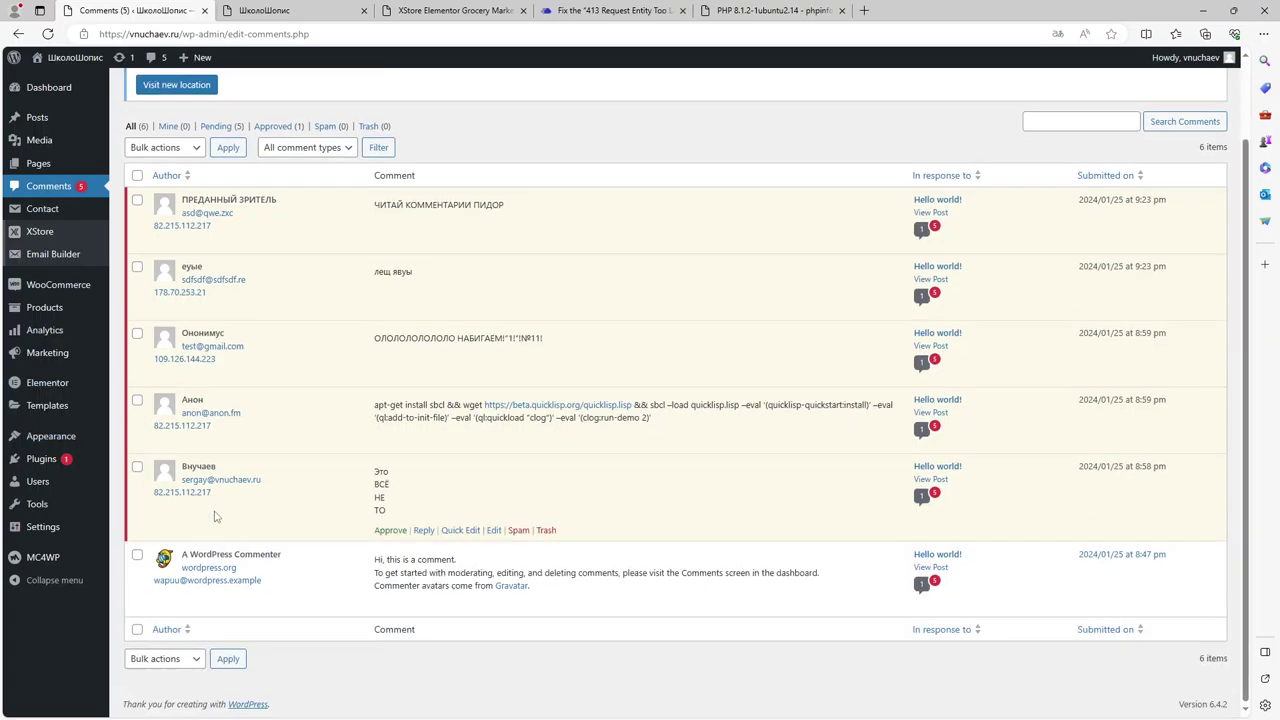
pyautogui.scroll(1, 60, 450)
pyautogui.click(41, 458)
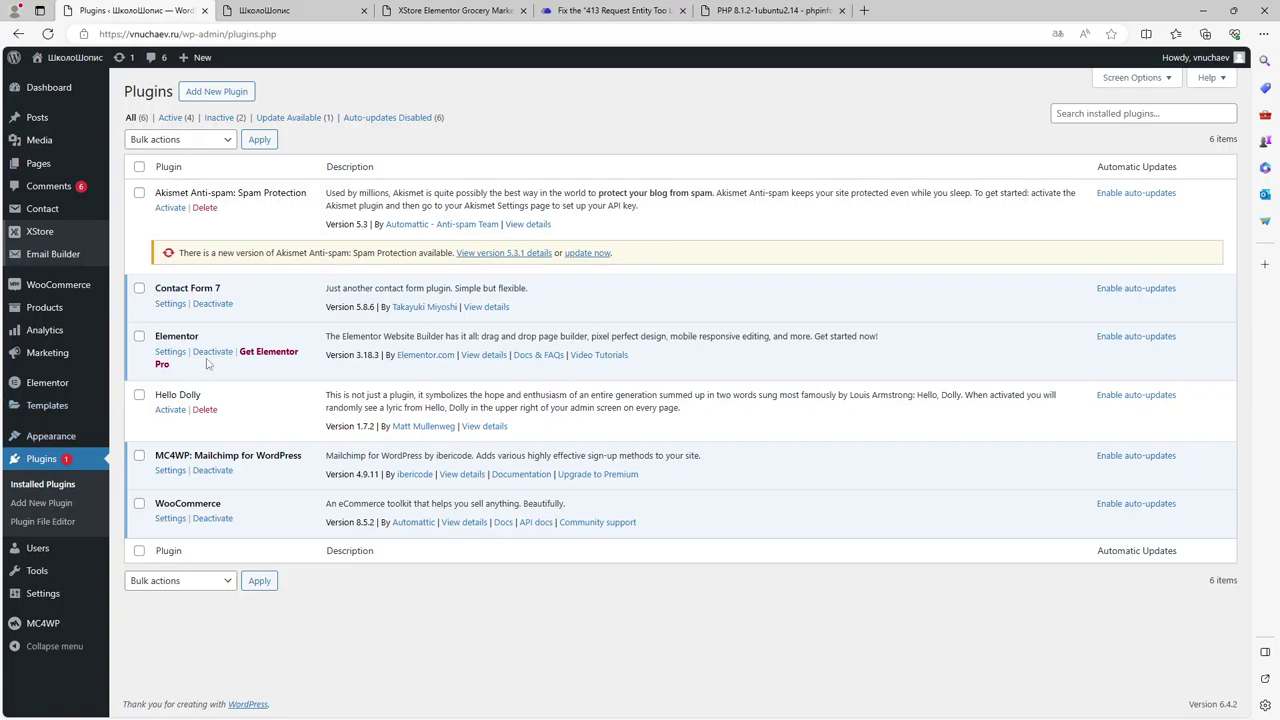
# Browse WooCommerce Home and XStore Import Demos, selecting the Grocery Market title, then return to Dashboard
pyautogui.click(70, 292)
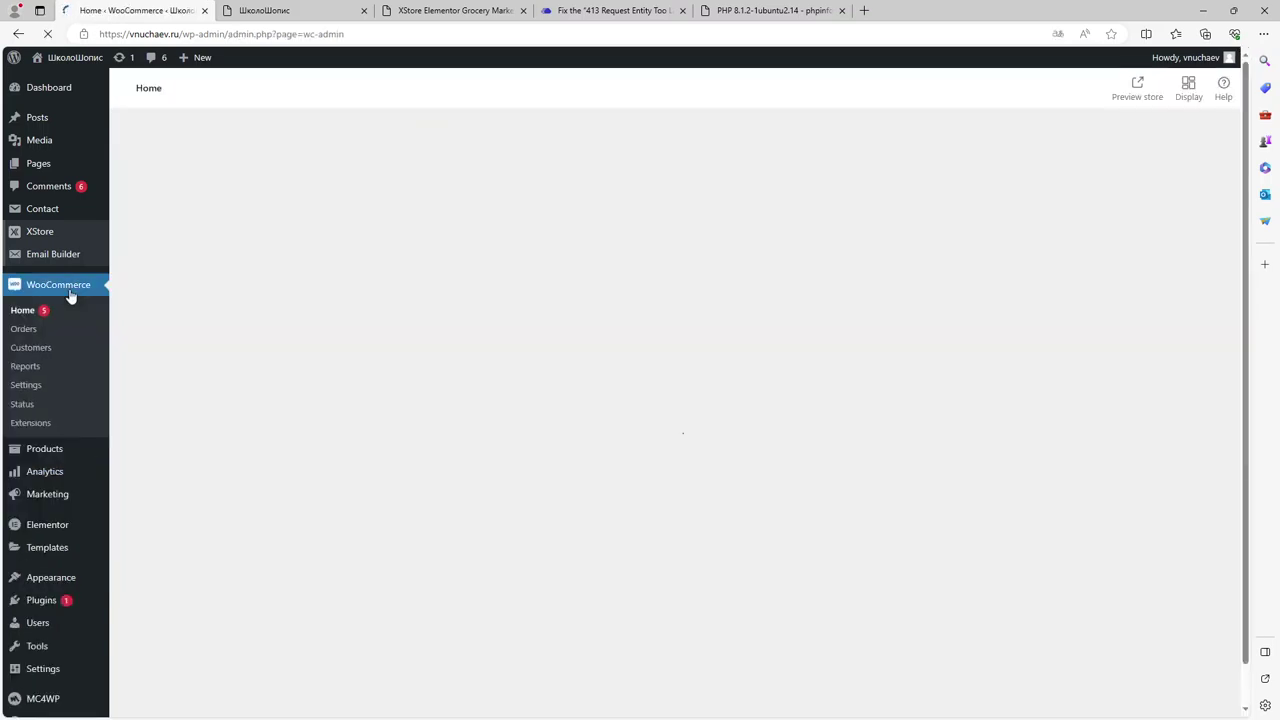
pyautogui.moveTo(59, 243)
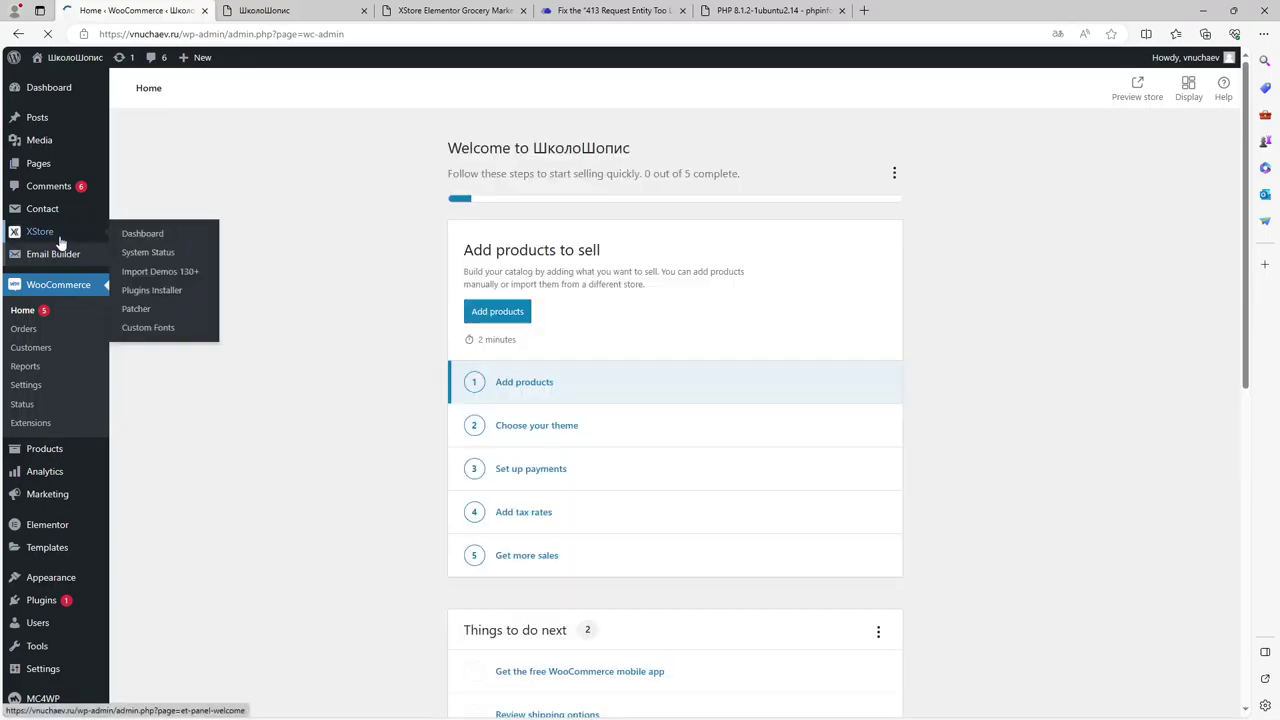
pyautogui.click(160, 271)
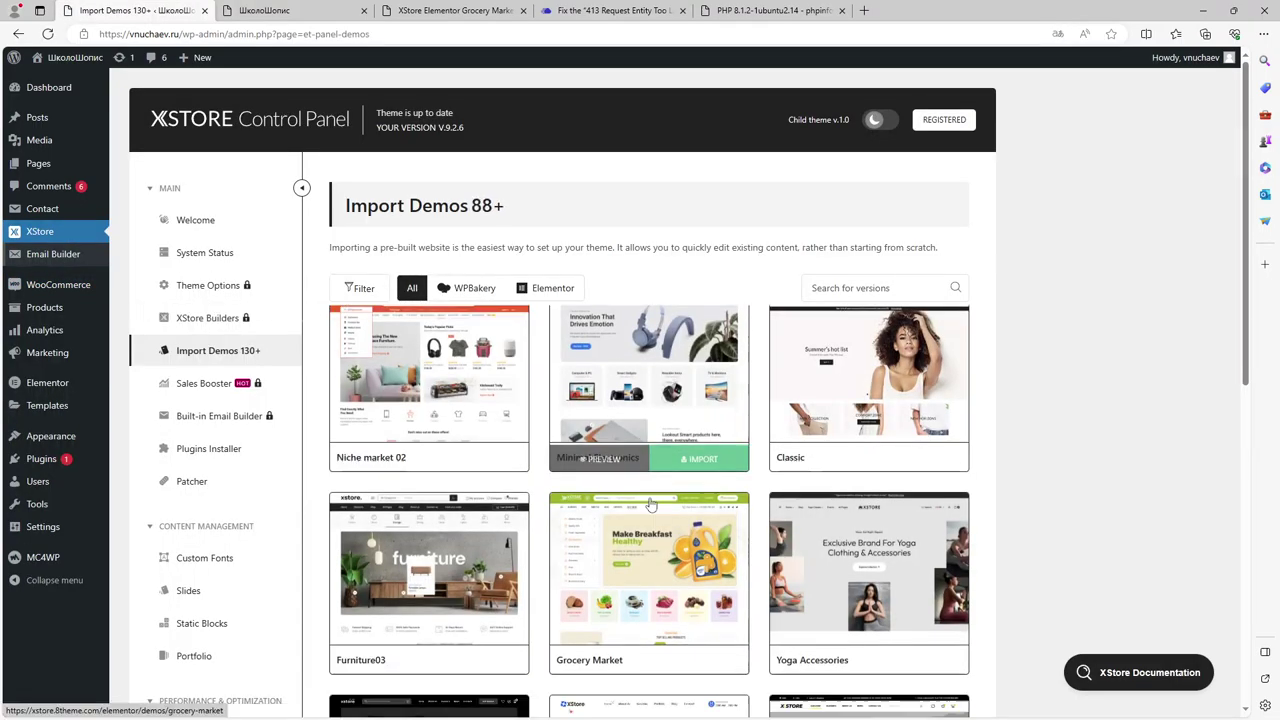
pyautogui.moveTo(655, 468); pyautogui.dragTo(640, 245)
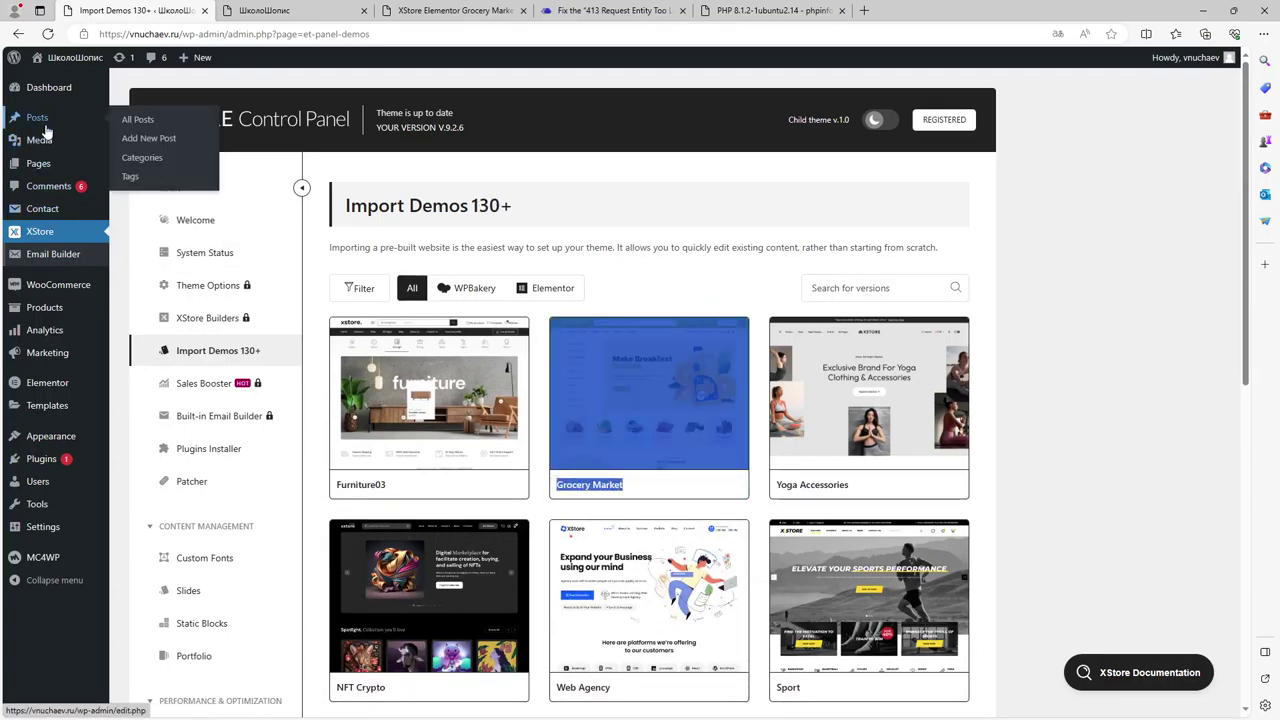
pyautogui.click(57, 92)
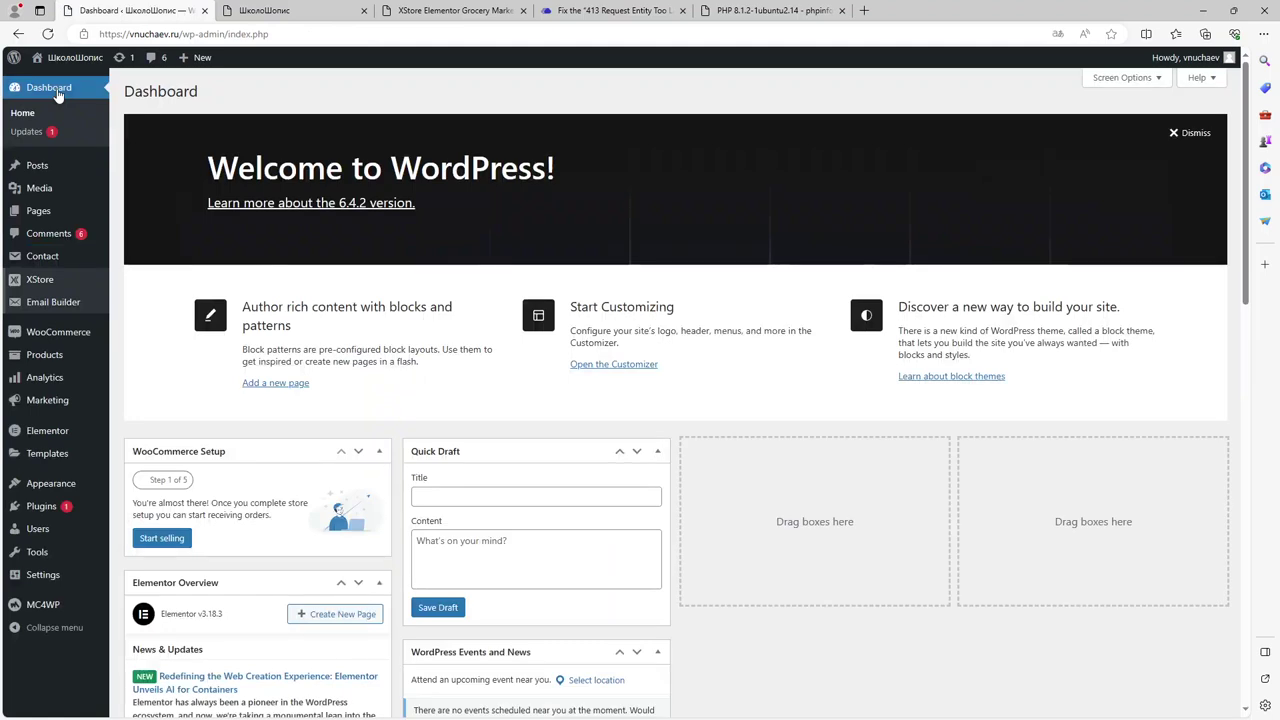
# In XStore System Status, copy the disabled DOMDocument requirement's name and switch to the storefront tab
pyautogui.moveTo(46, 194)
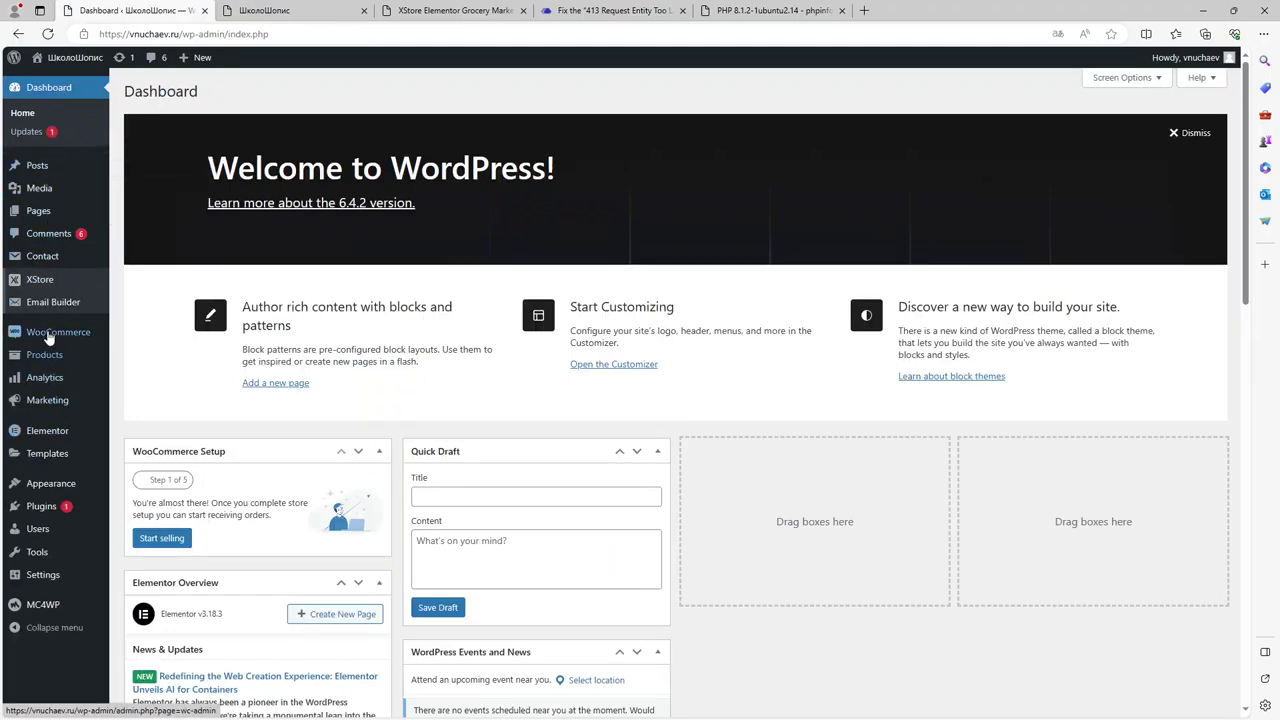
pyautogui.moveTo(45, 287)
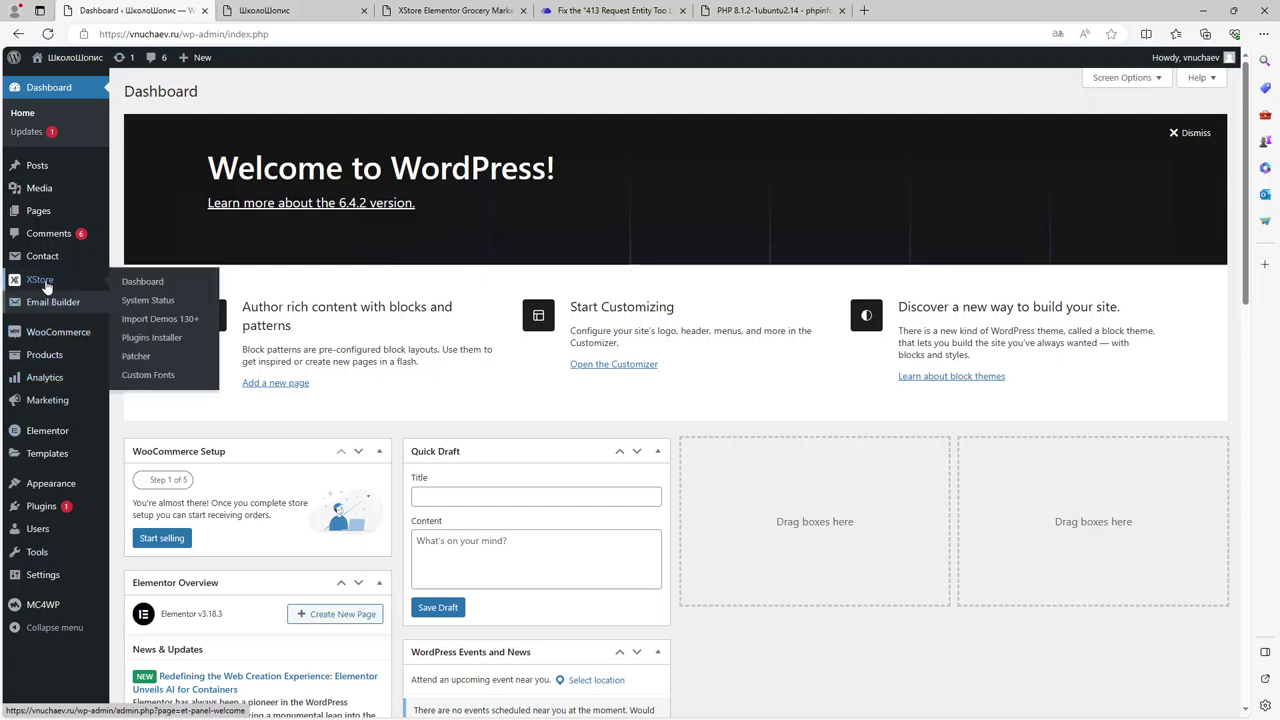
pyautogui.click(152, 304)
pyautogui.scroll(-3, 529, 463)
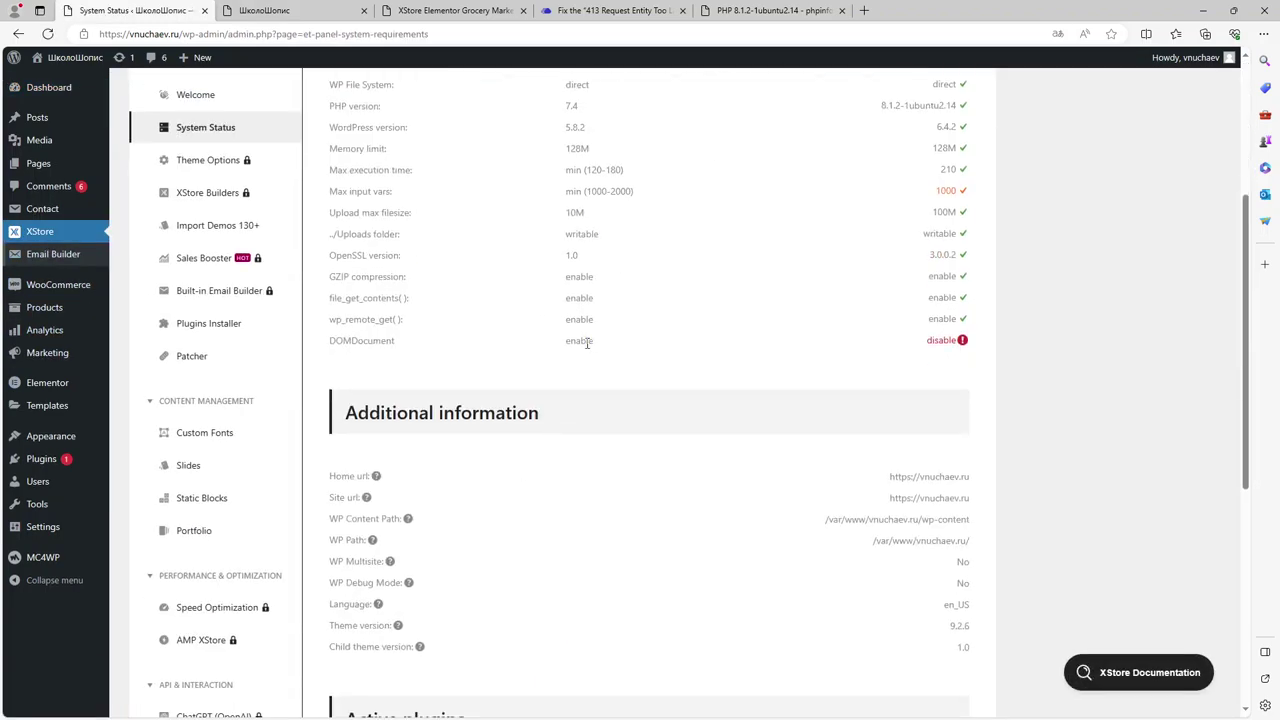
pyautogui.moveTo(330, 341); pyautogui.dragTo(378, 345)
pyautogui.rightClick(378, 345)
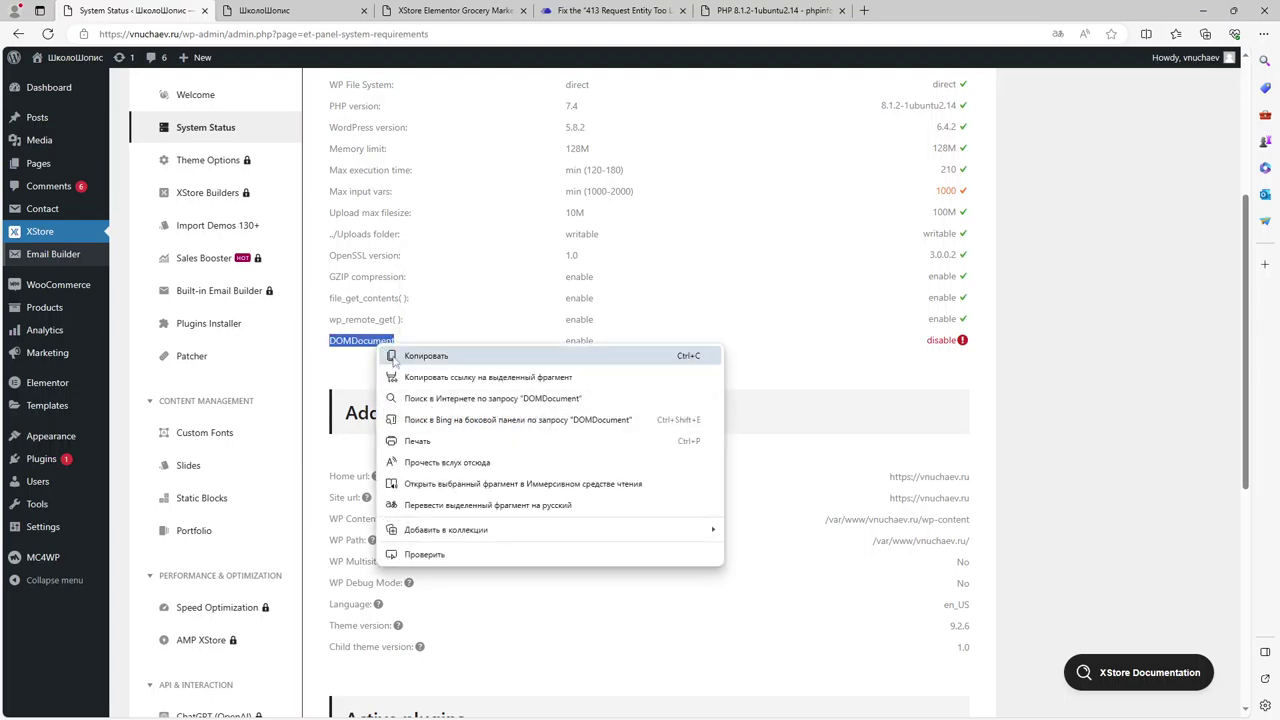
pyautogui.click(282, 12)
pyautogui.click(287, 34)
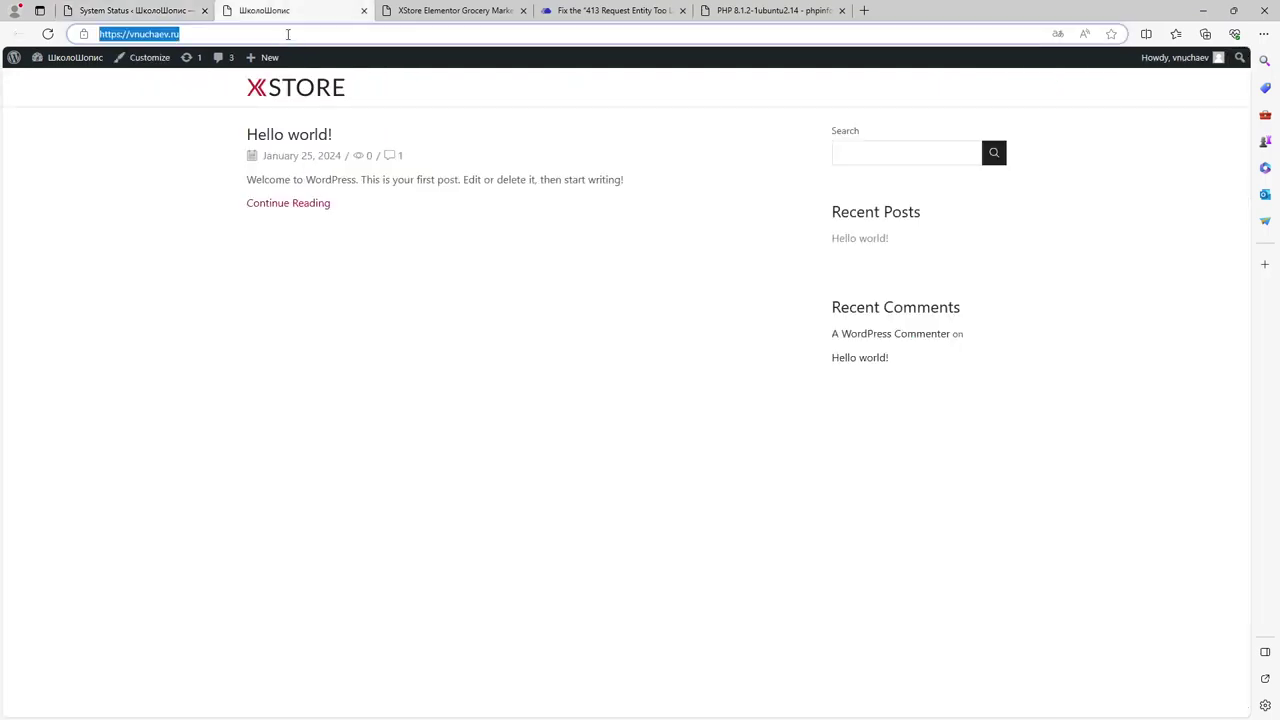
# Search Yandex for 'php DOMDocument', then refine the query to 'php DOMDocument php.ini'
pyautogui.write('php DOMDocument')
pyautogui.press('Return')
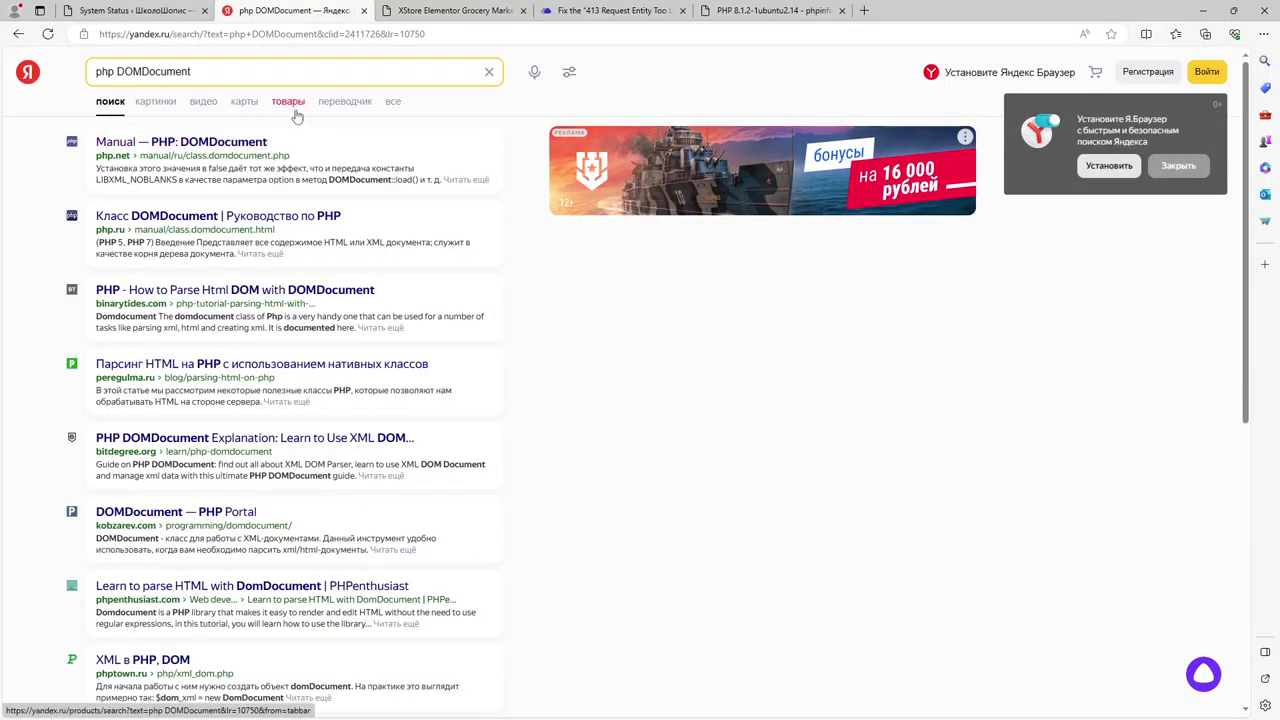
pyautogui.click(234, 75)
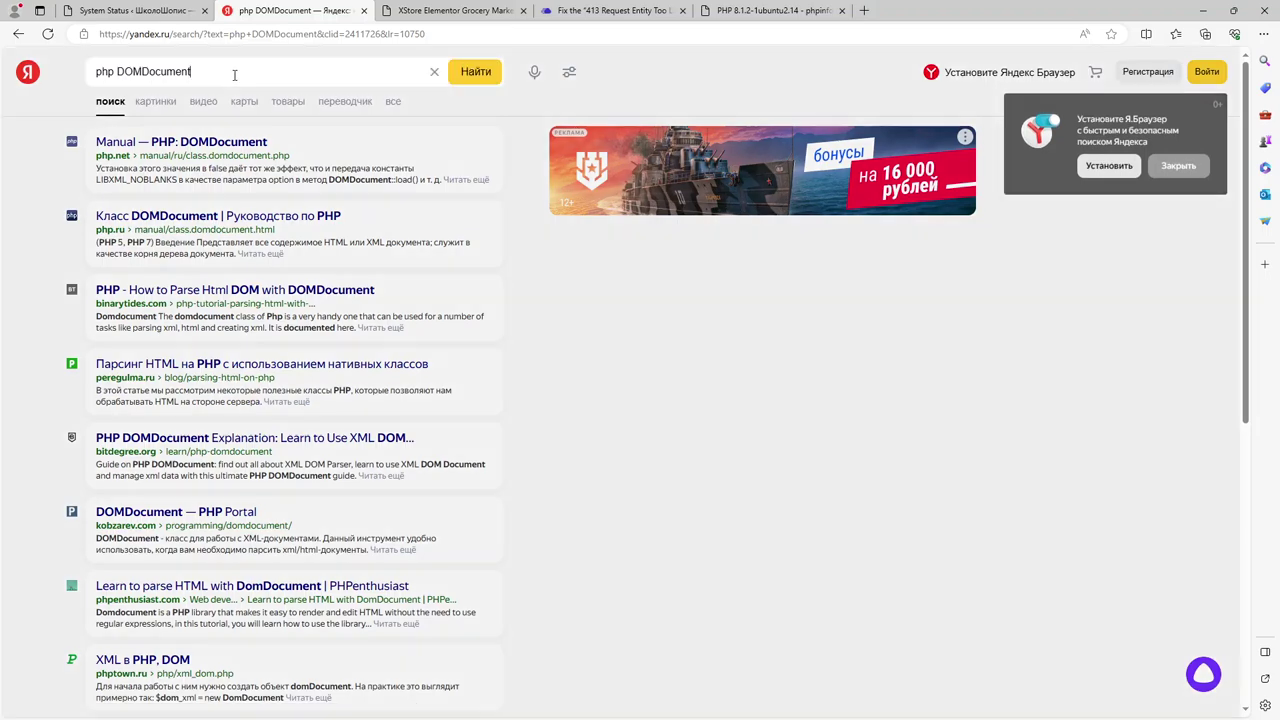
pyautogui.write('php.in')
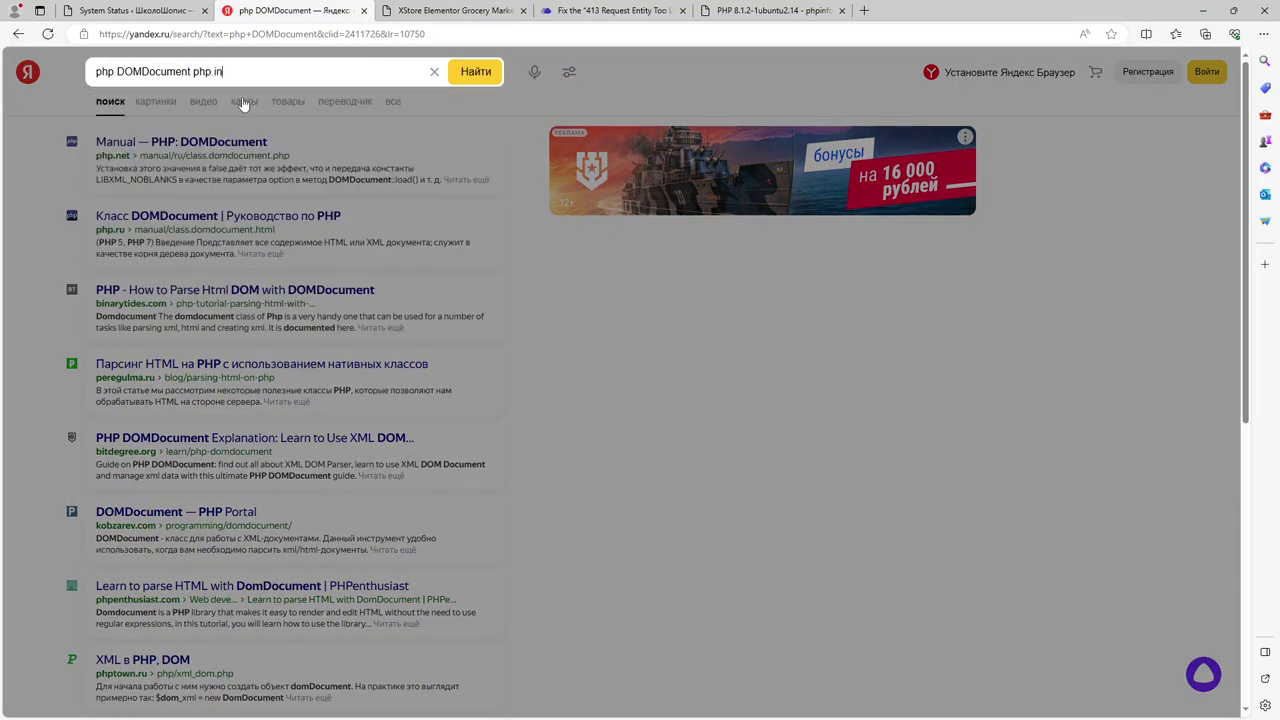
pyautogui.write('i')
pyautogui.press('Return')
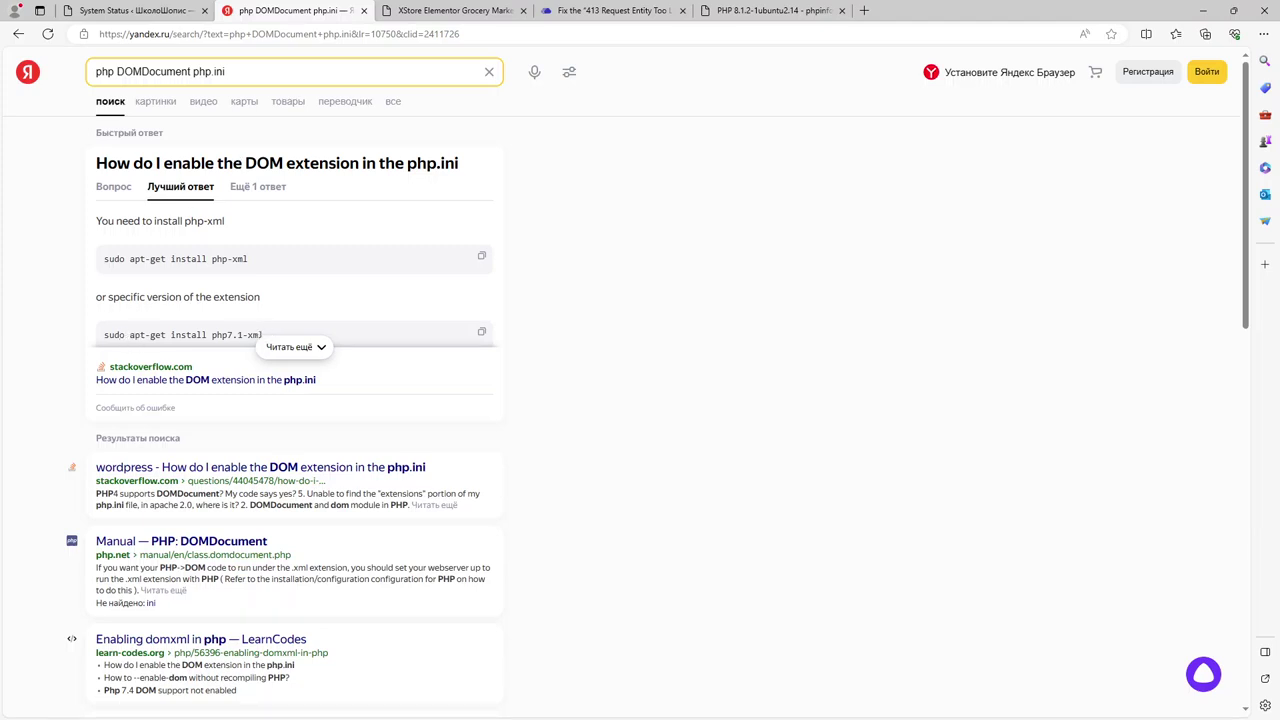
# Run 'apt install php8.1-xml' in the PuTTY terminal to install the PHP XML/DOM extension
pyautogui.hotkey('alt', 'Tab')
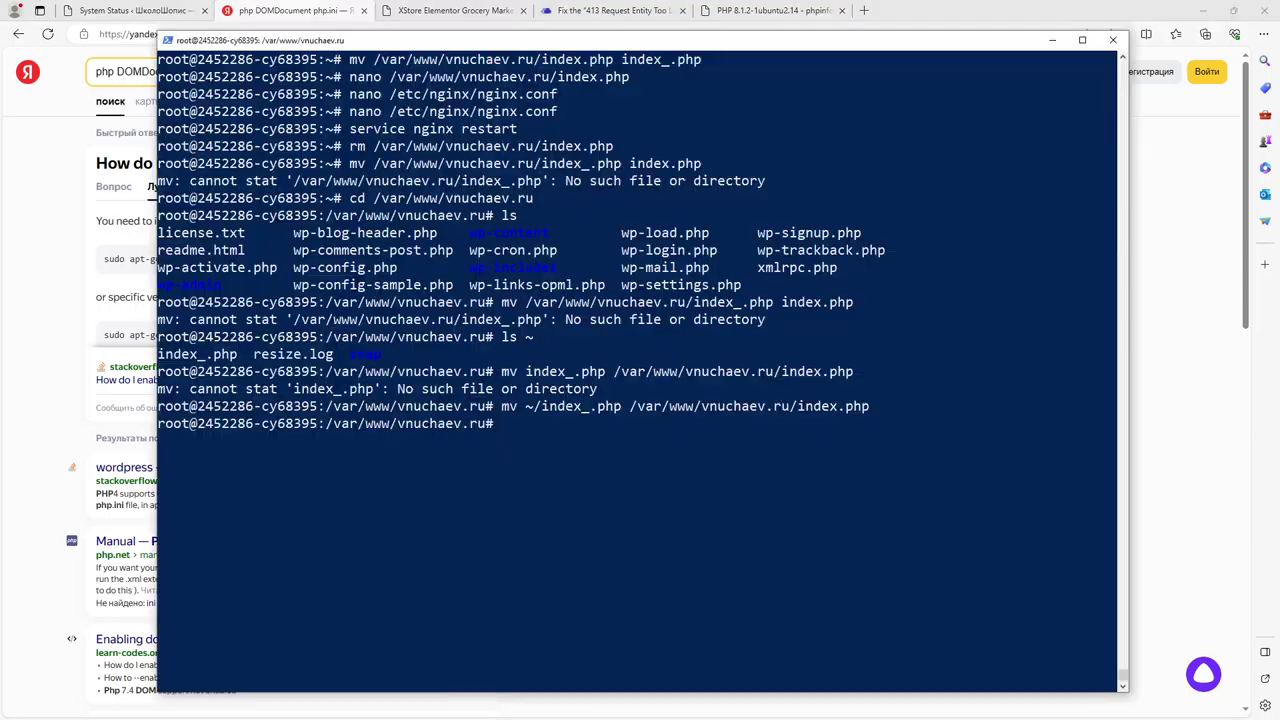
pyautogui.write('apt-')
pyautogui.press('BackSpace')
pyautogui.write('install')
pyautogui.moveTo(415, 42); pyautogui.dragTo(601, 38)
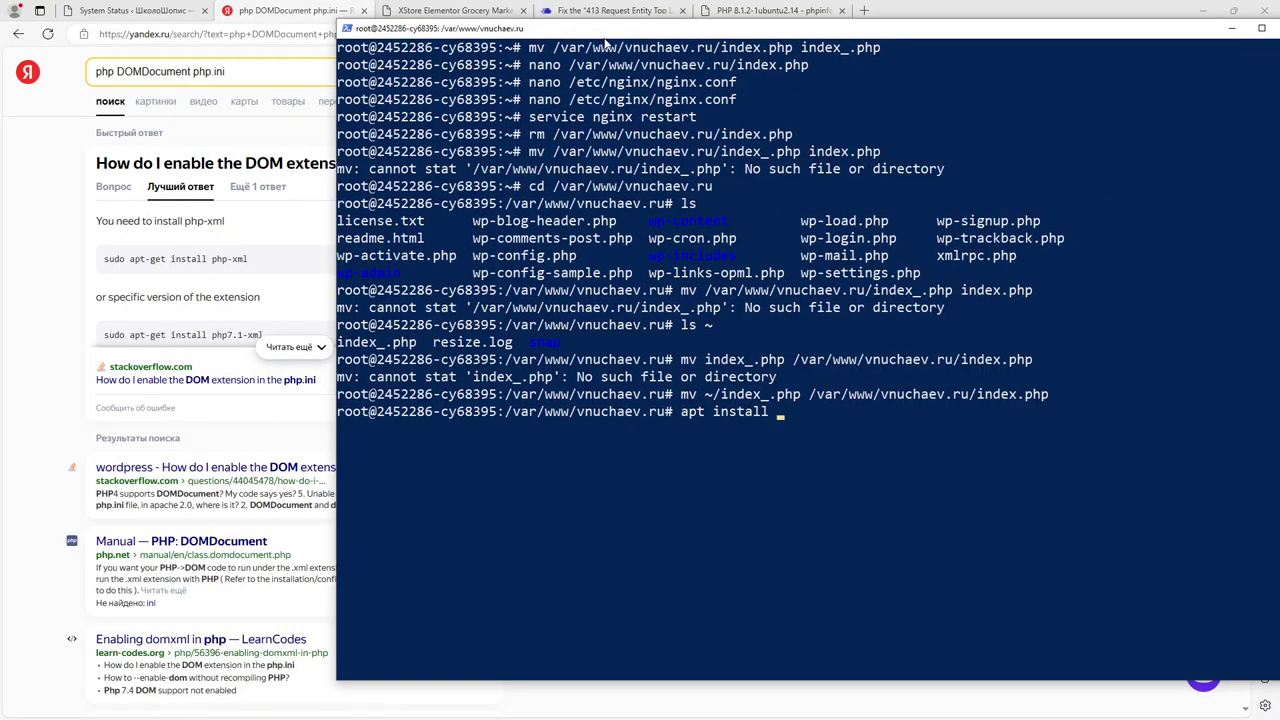
pyautogui.write('php8.1-m')
pyautogui.press('BackSpace')
pyautogui.write('xml')
pyautogui.press('Return')
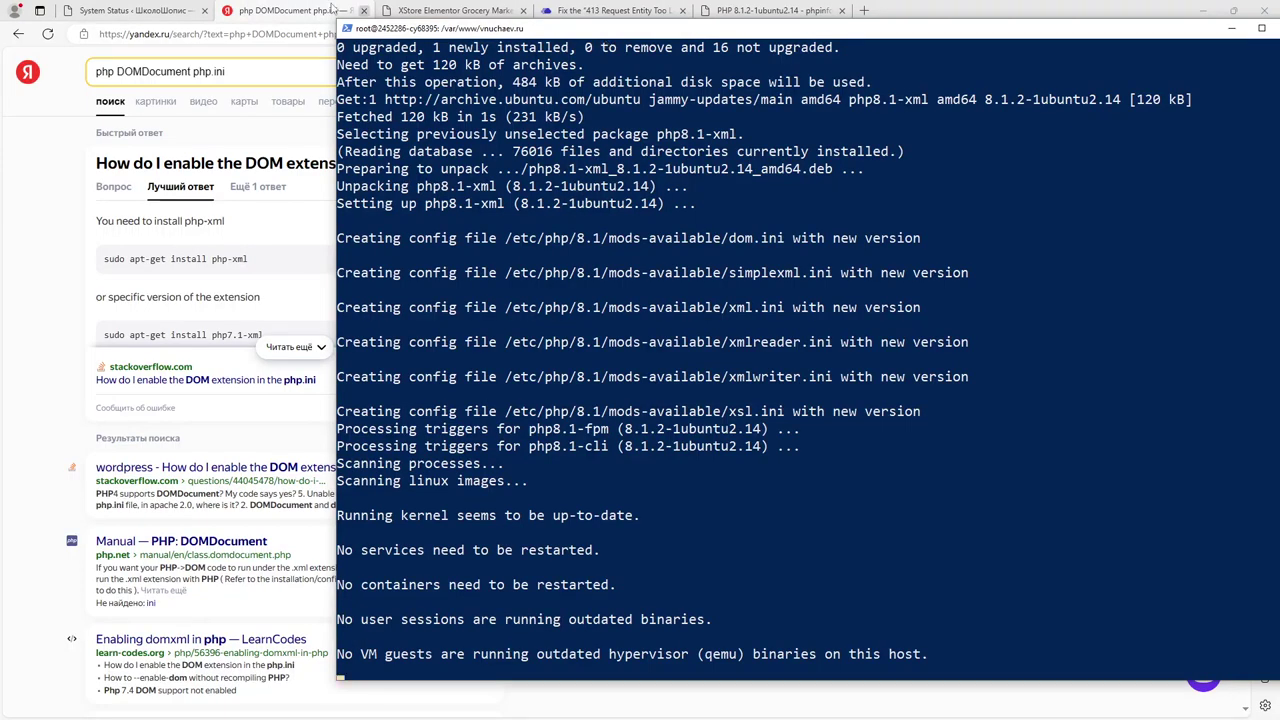
pyautogui.click(135, 10)
# Recheck XStore's system requirements and review the status report and active plugins
pyautogui.scroll(3, 646, 280)
pyautogui.click(922, 235)
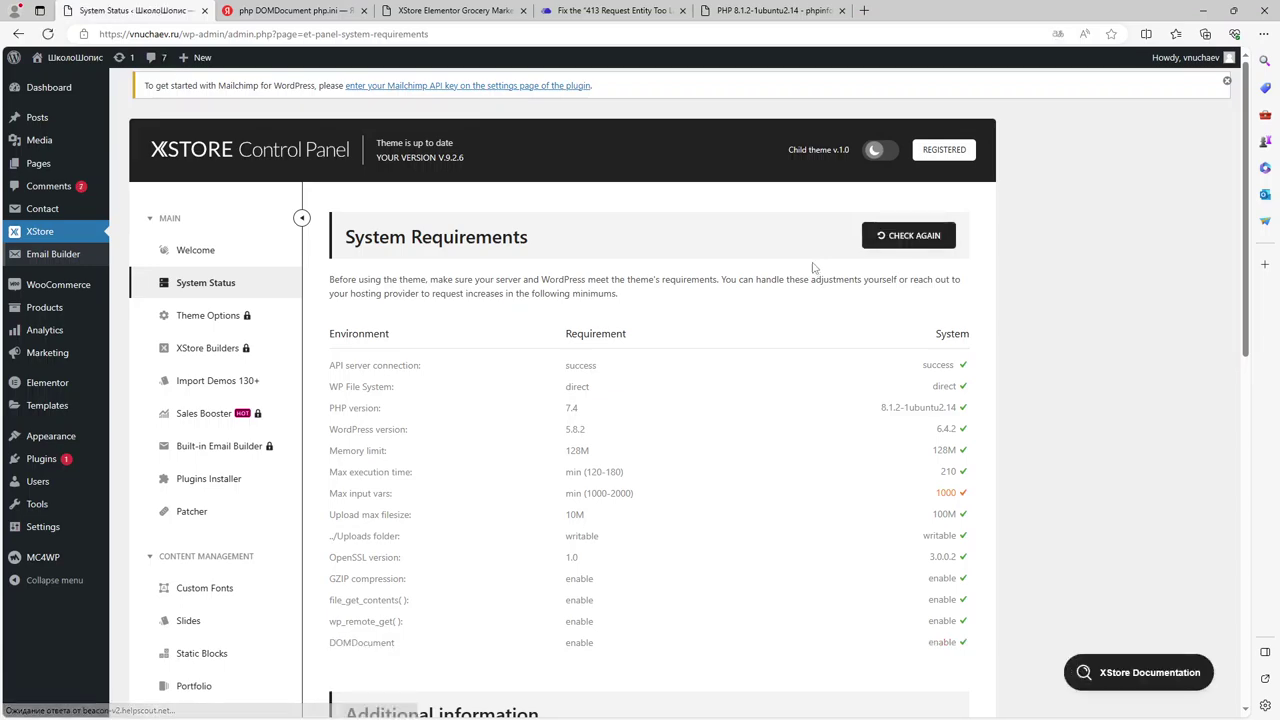
pyautogui.scroll(-2, 813, 265)
pyautogui.scroll(2, 851, 429)
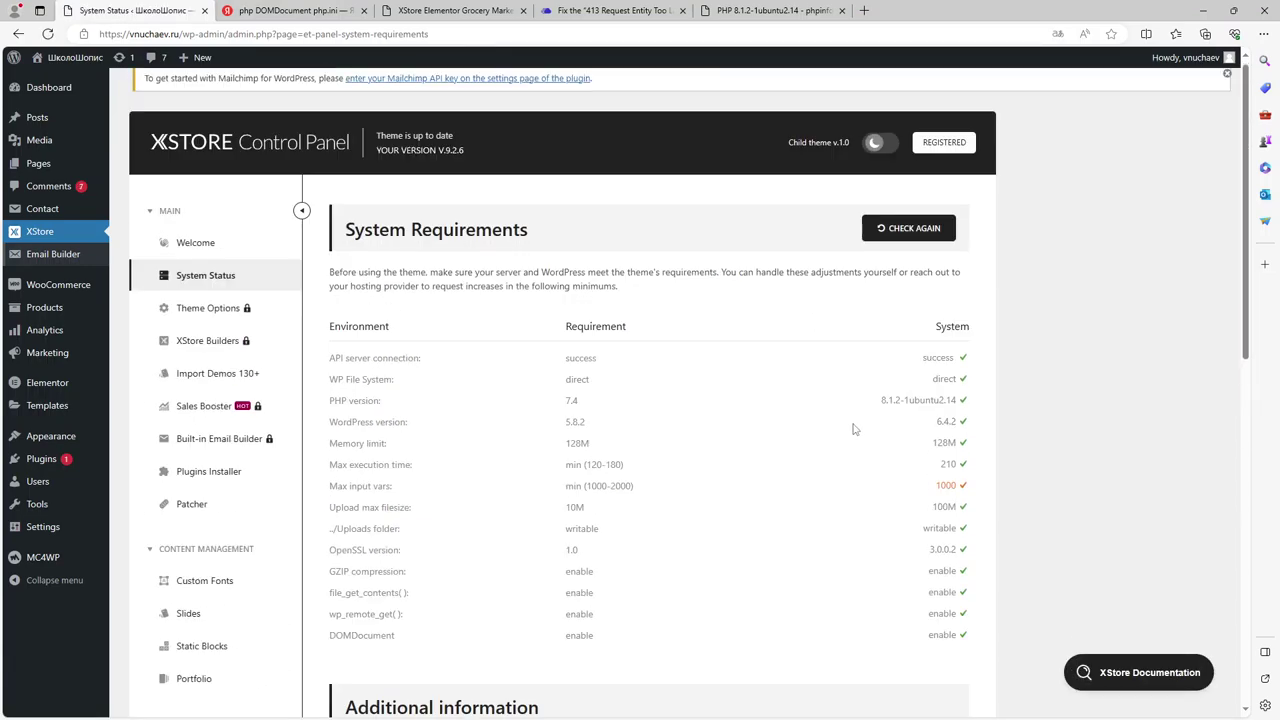
pyautogui.scroll(-1, 870, 425)
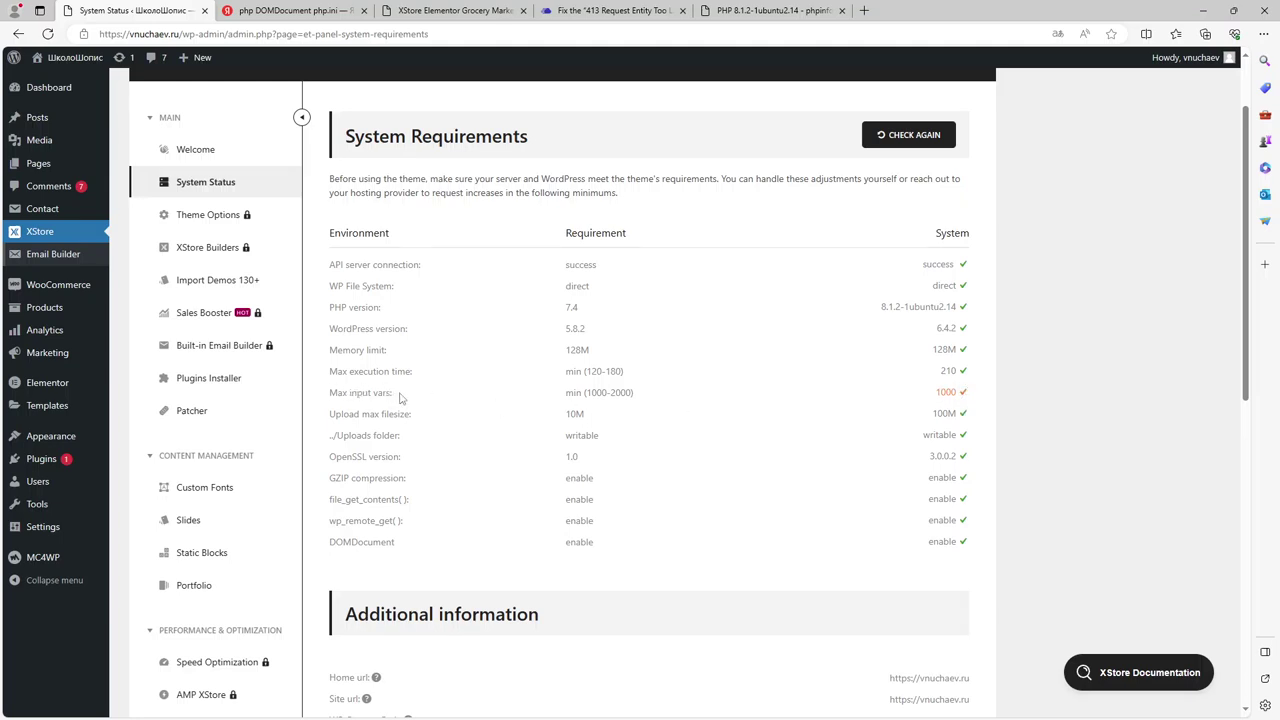
pyautogui.scroll(-2, 403, 396)
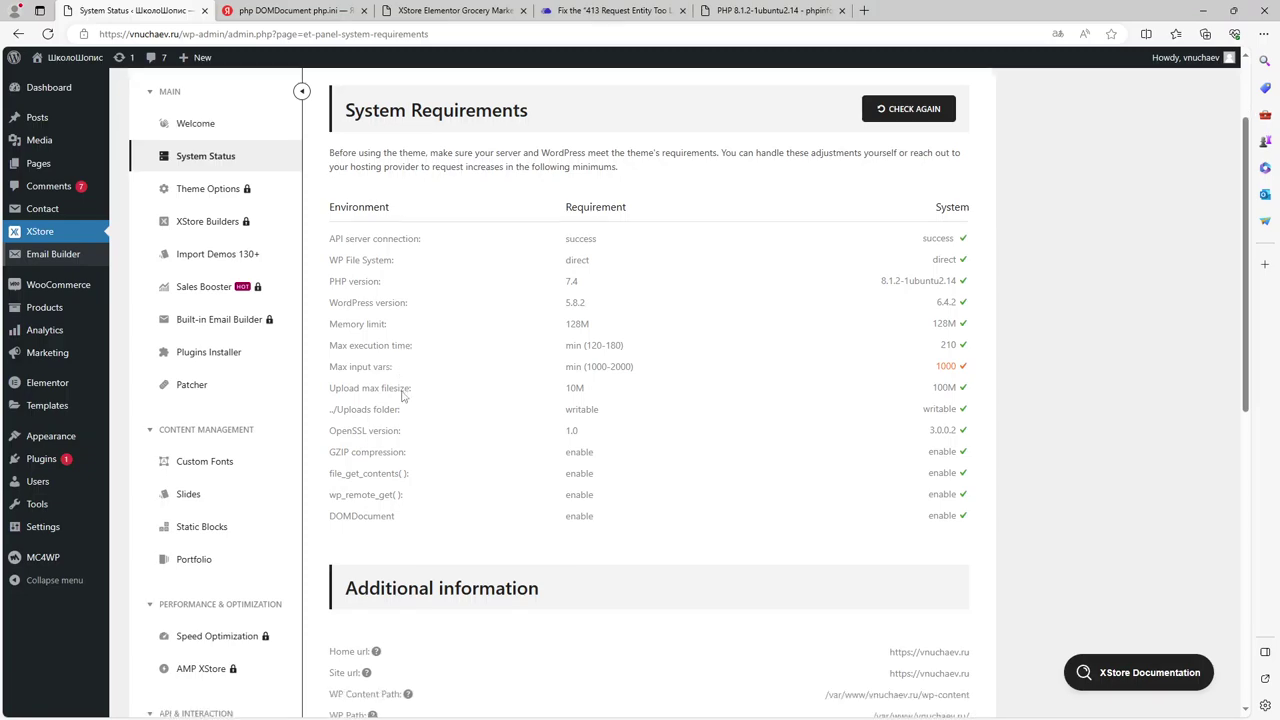
pyautogui.scroll(3, 403, 394)
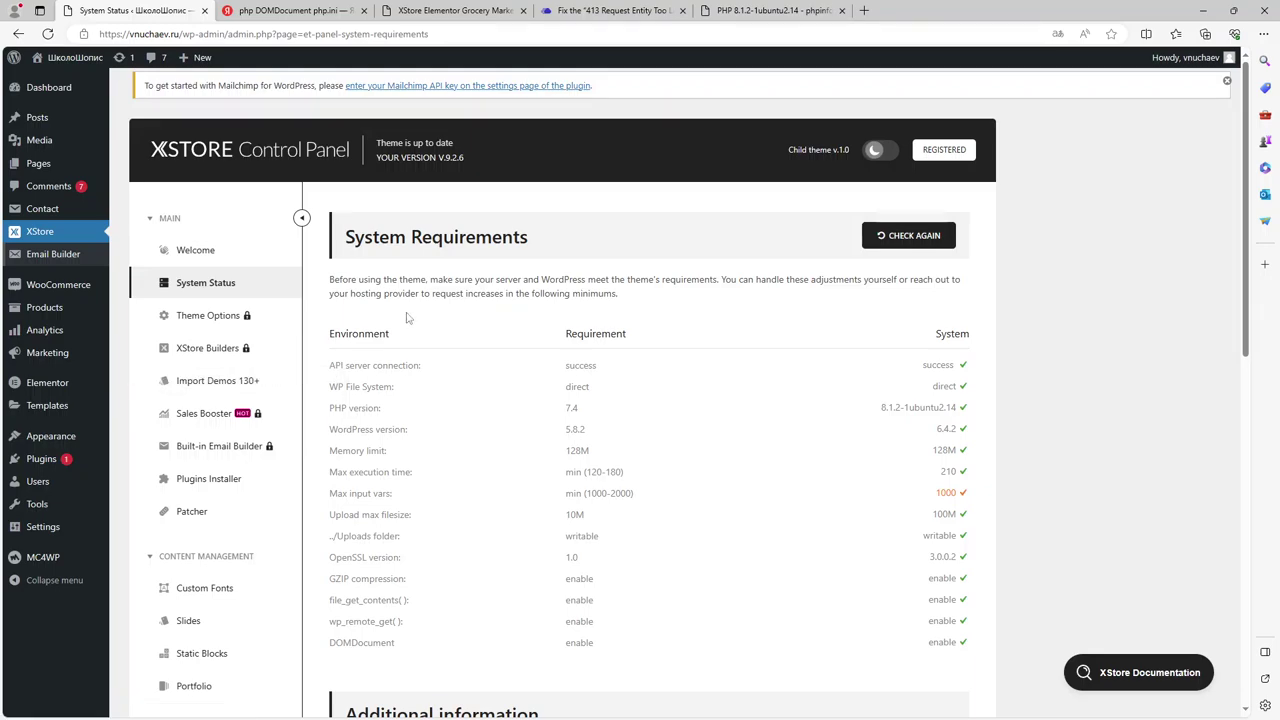
pyautogui.scroll(-3, 407, 318)
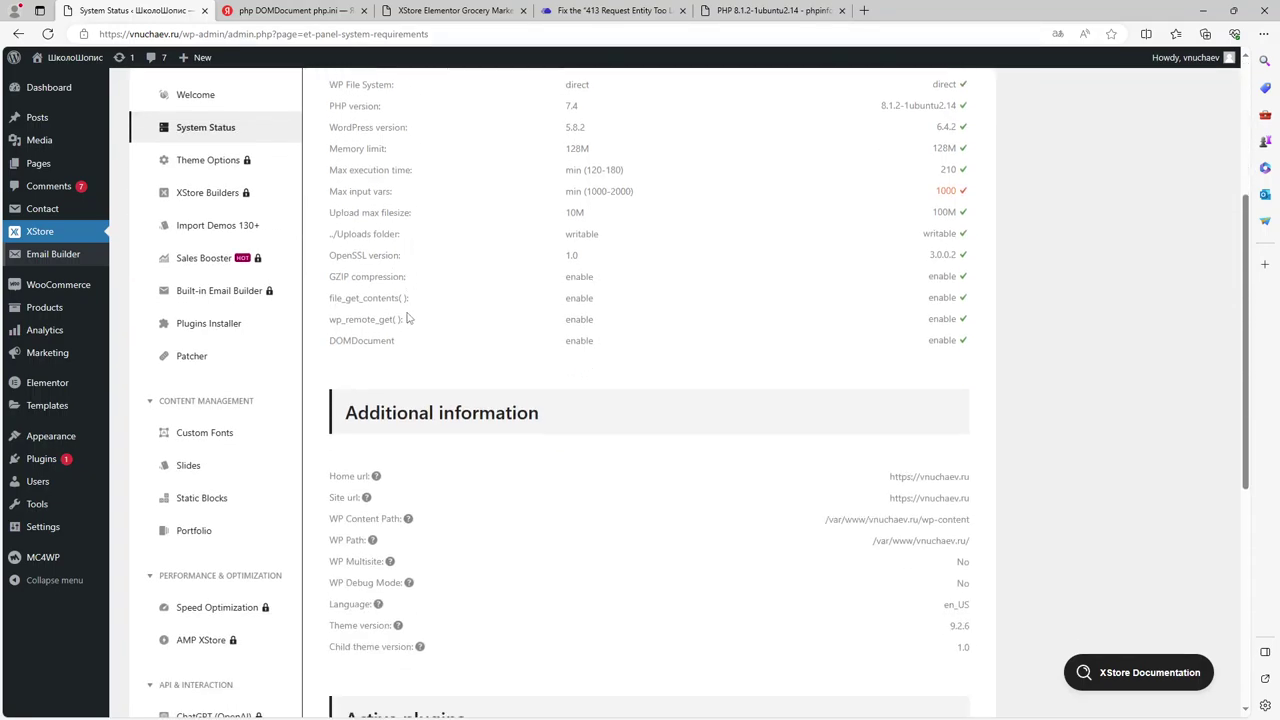
pyautogui.scroll(-5, 407, 318)
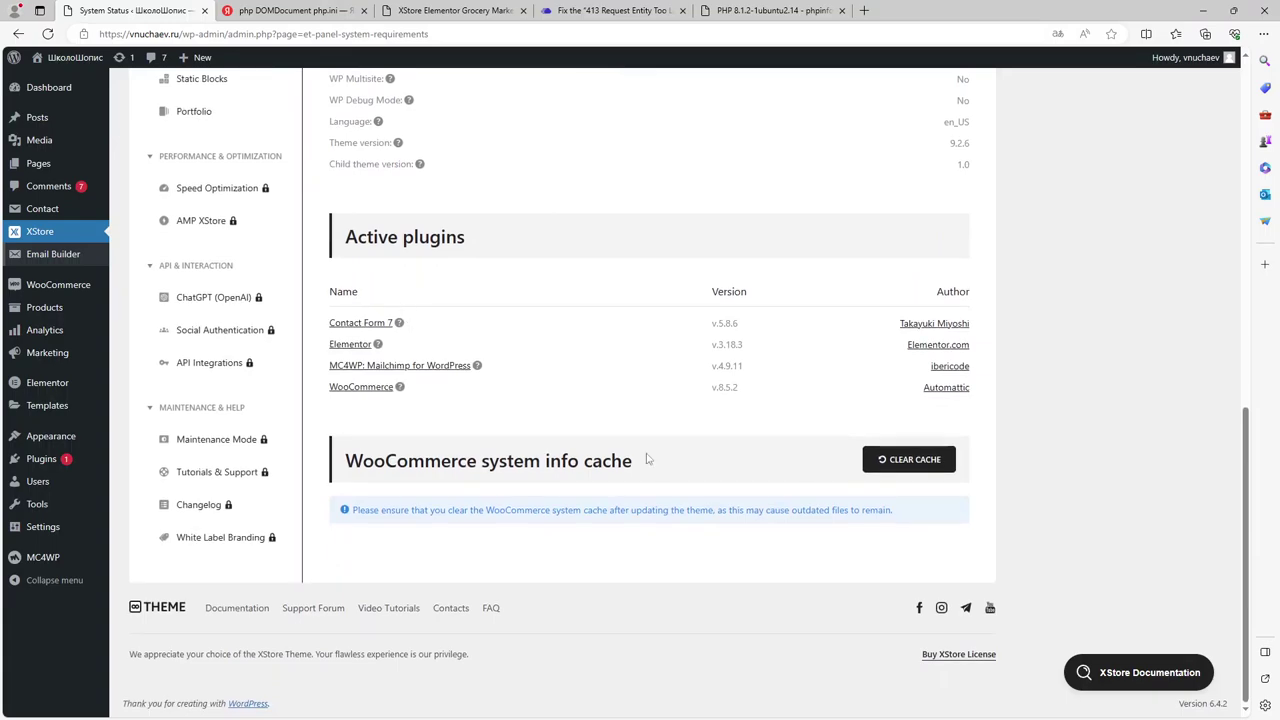
# Open the Import Demos 130+ gallery, bringing up the Demo Setup Wizard welcome dialog
pyautogui.moveTo(89, 304)
pyautogui.scroll(6, 191, 280)
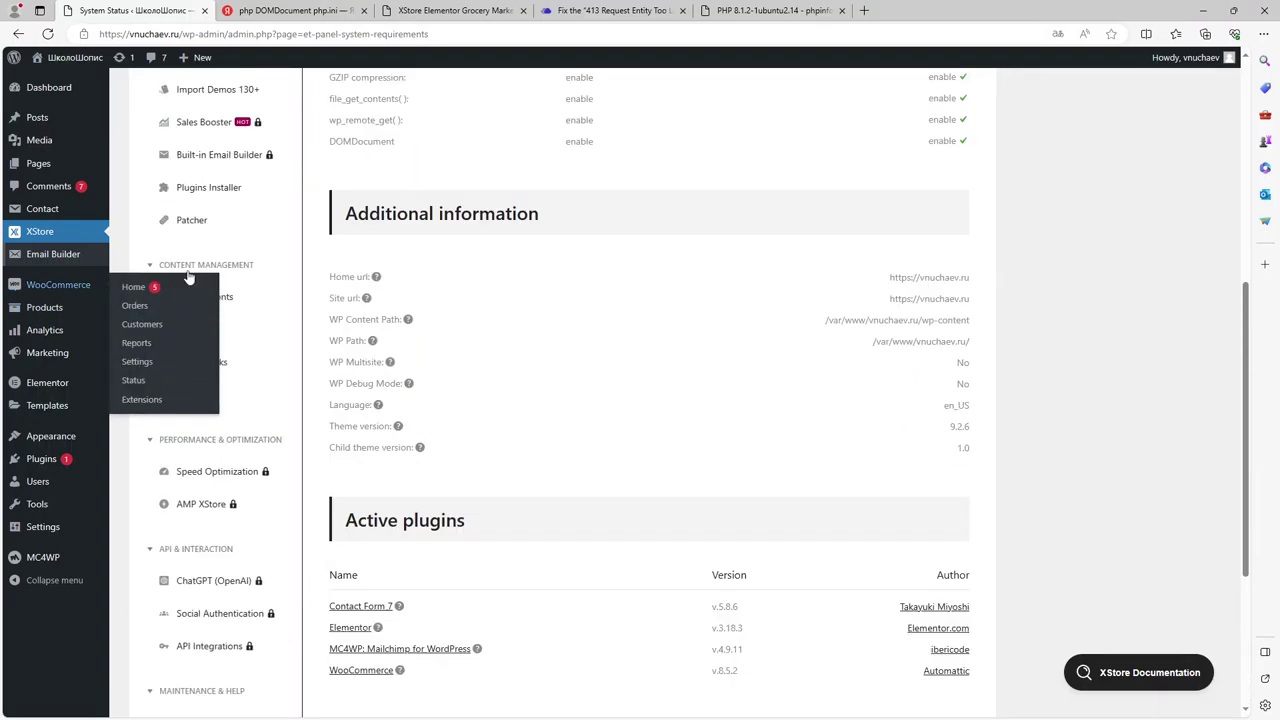
pyautogui.click(236, 224)
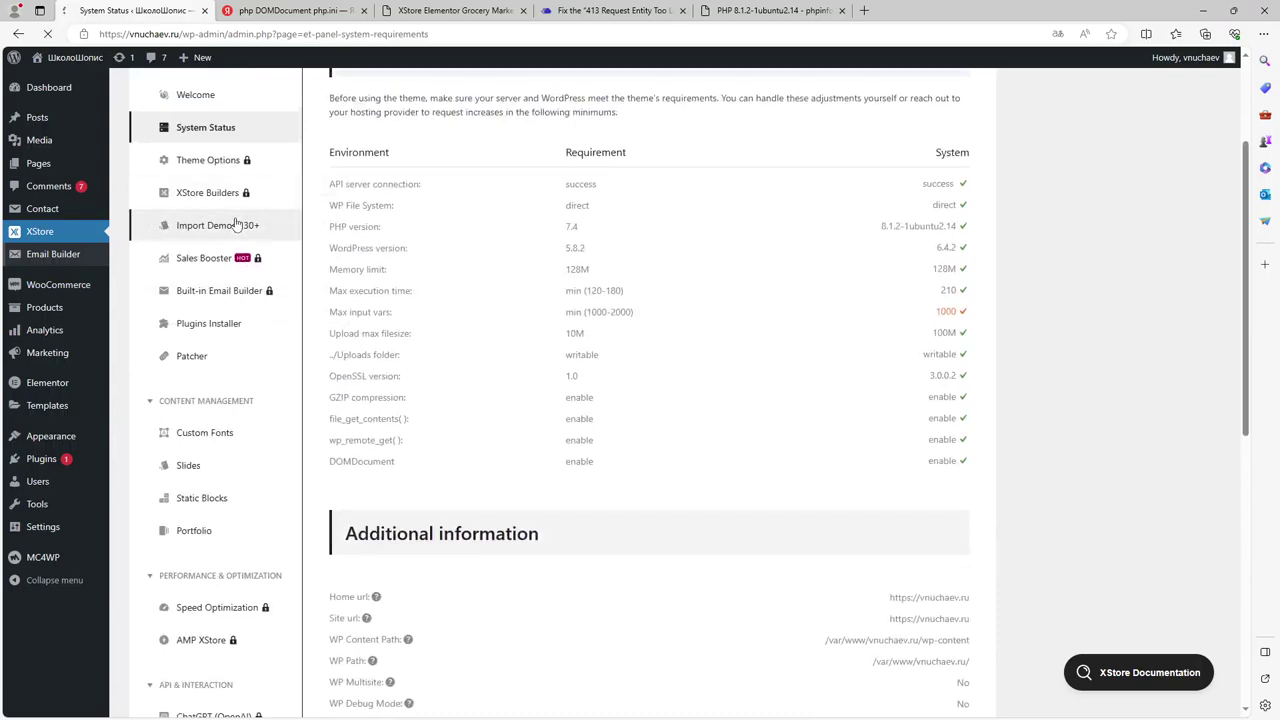
pyautogui.moveTo(690, 487)
pyautogui.scroll(-3, 686, 470)
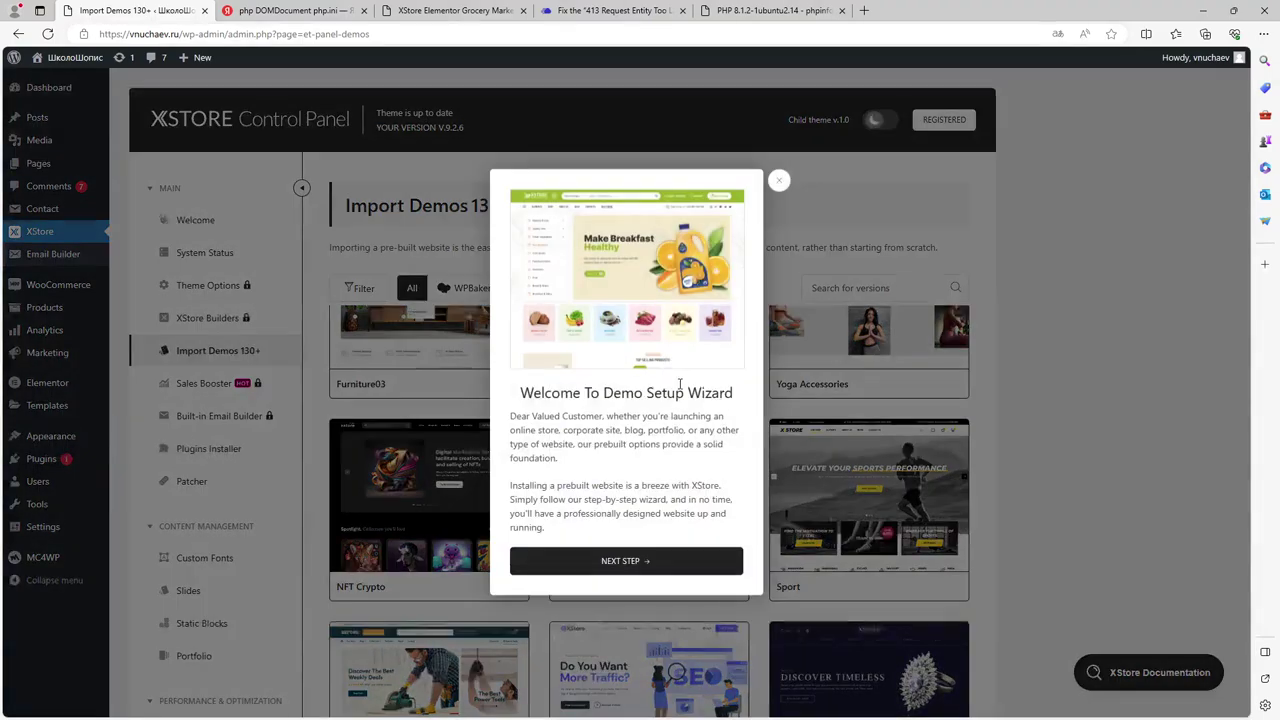
# Re-import Grocery Market, skipping the child theme, installing required plugins and full content, then close the error results
pyautogui.click(645, 566)
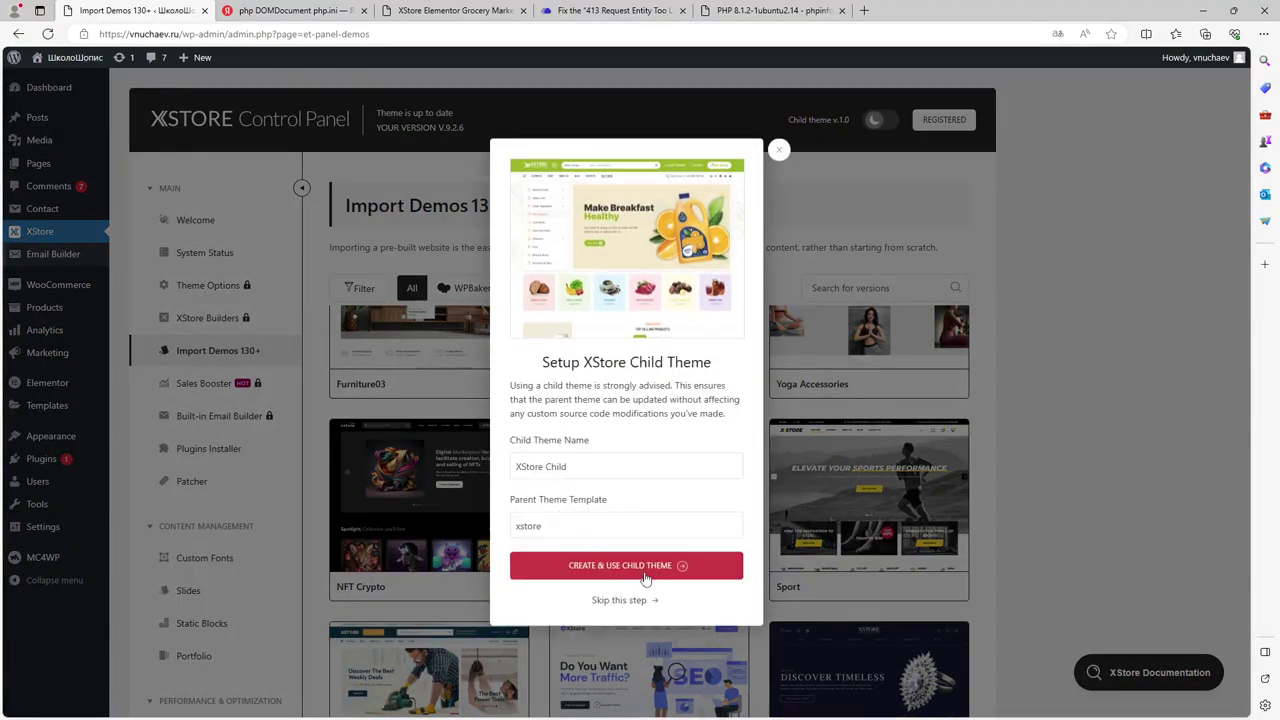
pyautogui.click(633, 600)
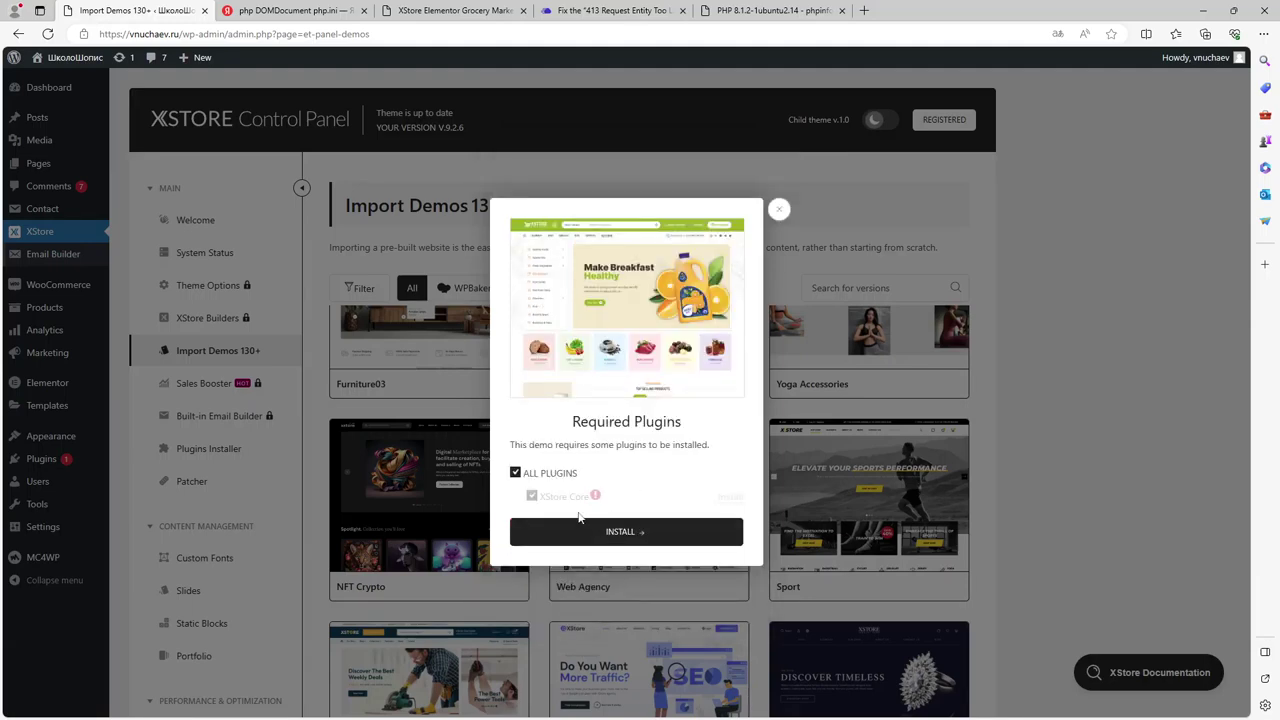
pyautogui.click(640, 535)
pyautogui.click(622, 540)
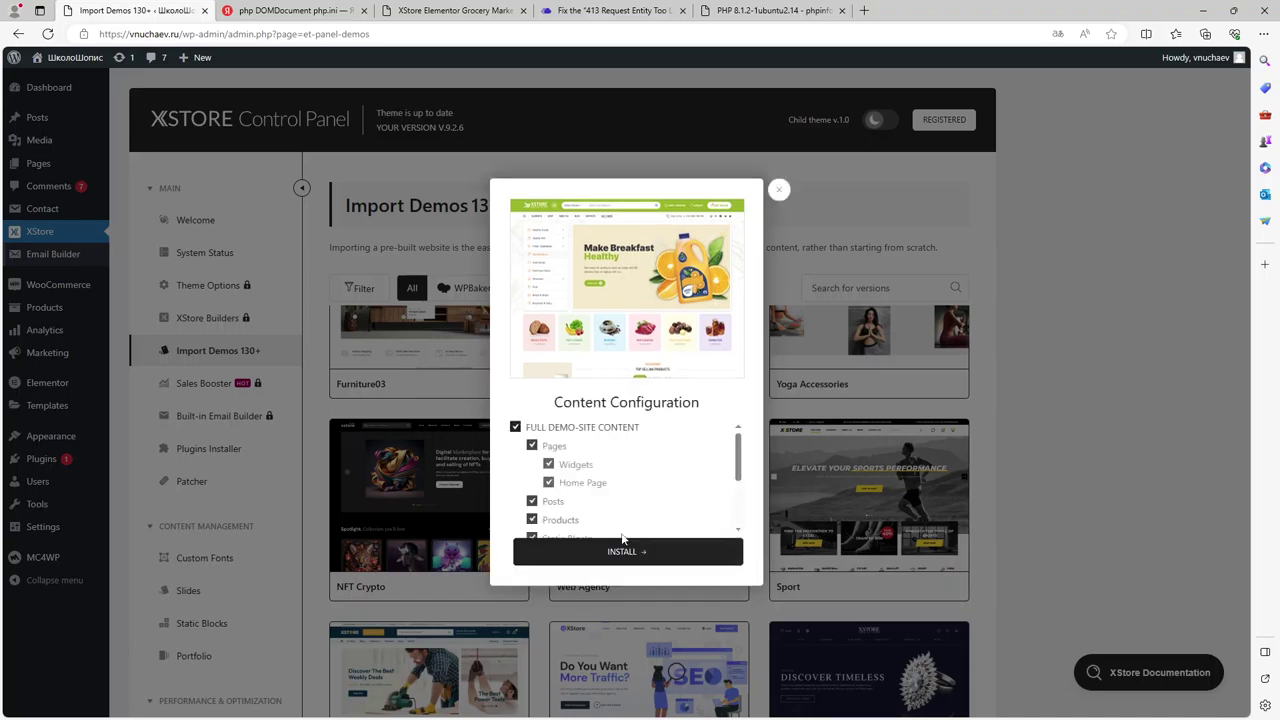
pyautogui.scroll(-5, 623, 503)
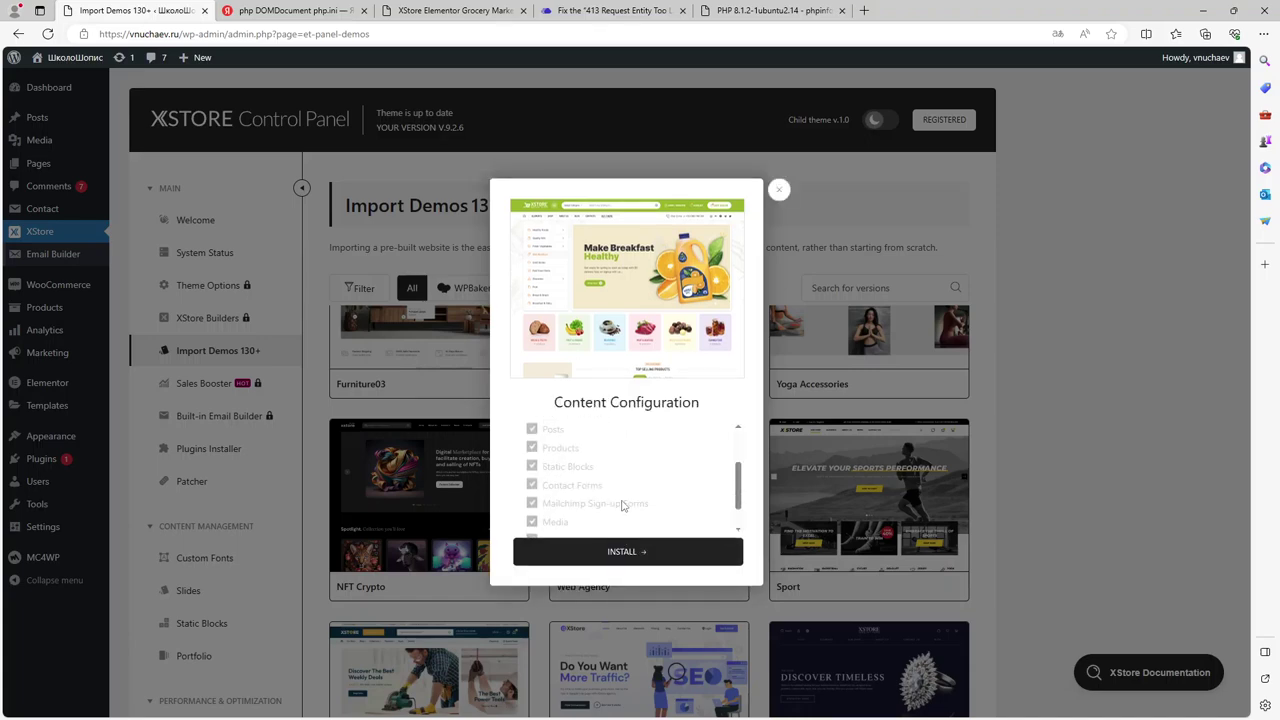
pyautogui.click(593, 560)
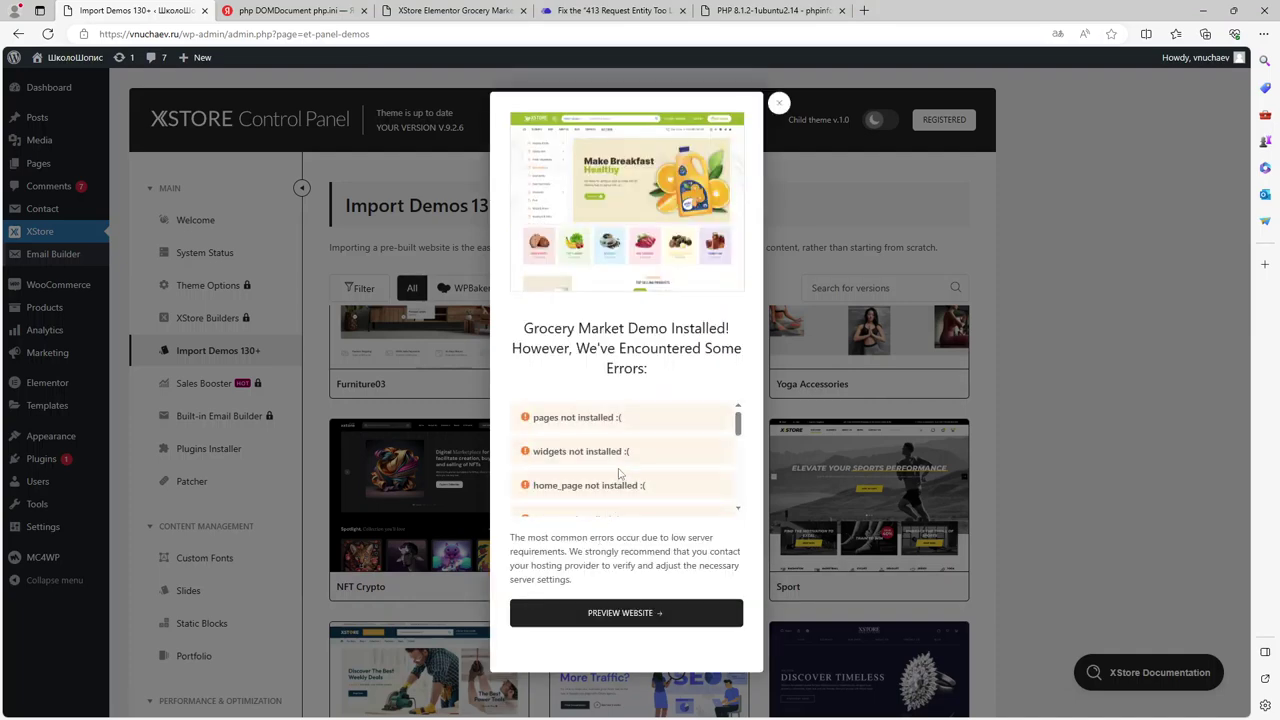
pyautogui.scroll(-5, 619, 473)
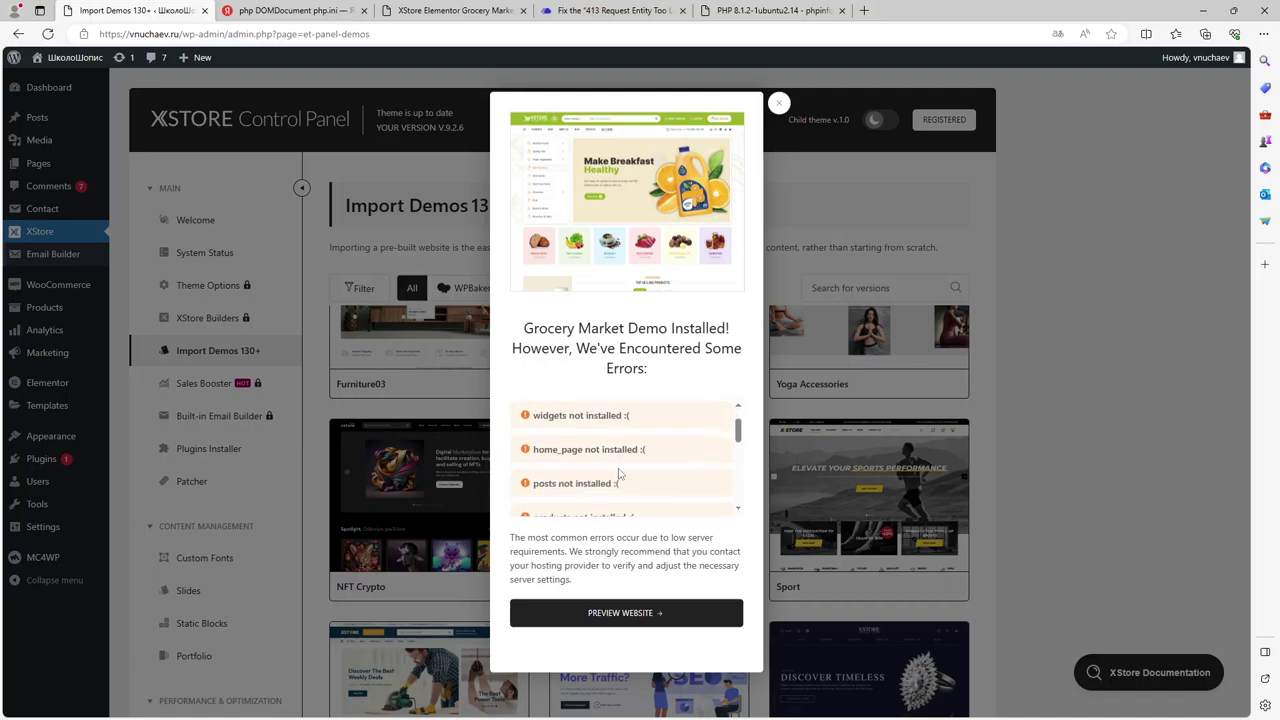
pyautogui.scroll(-3, 619, 472)
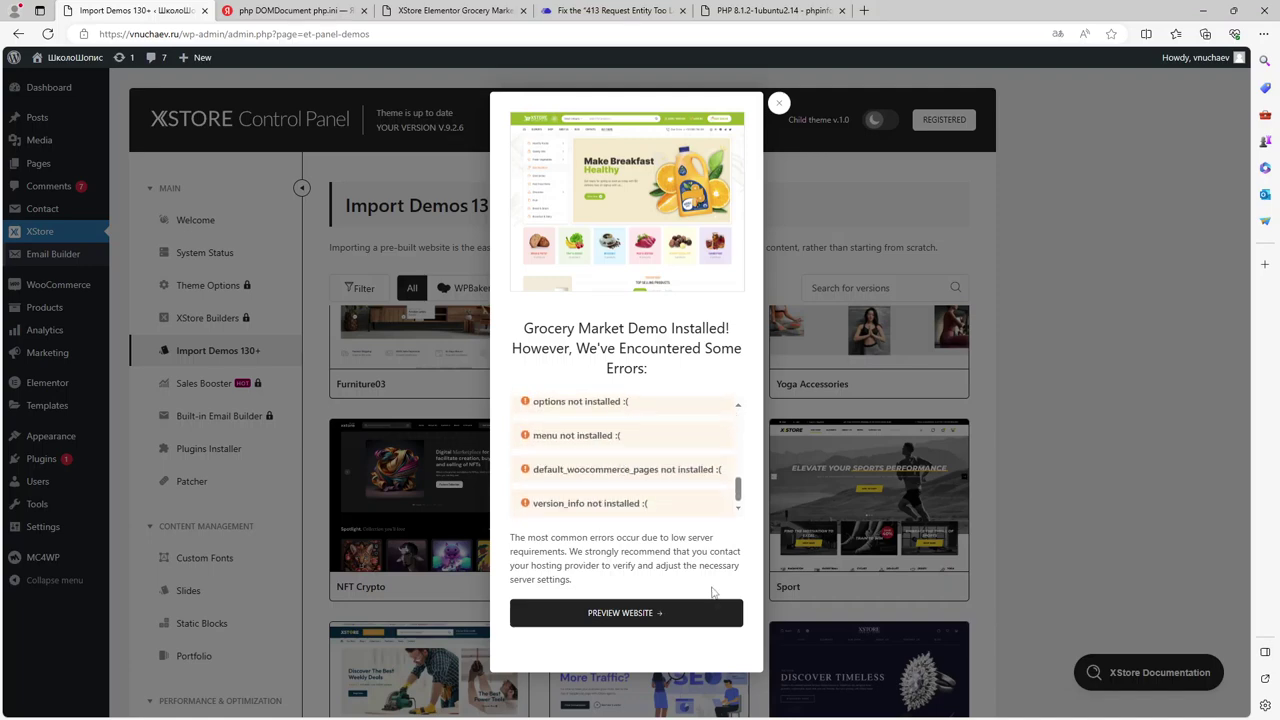
pyautogui.click(778, 104)
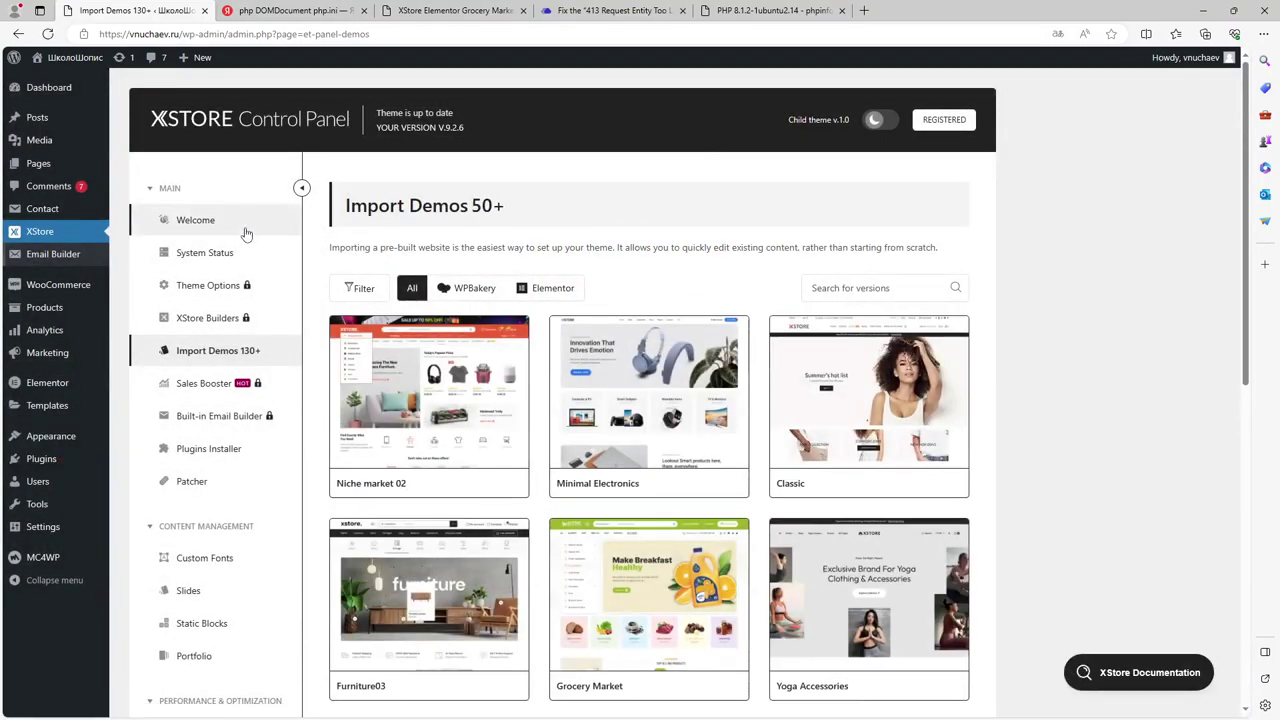
# From the XStore Welcome panel, activate and install XStore Core, dismissing the result alerts
pyautogui.click(246, 233)
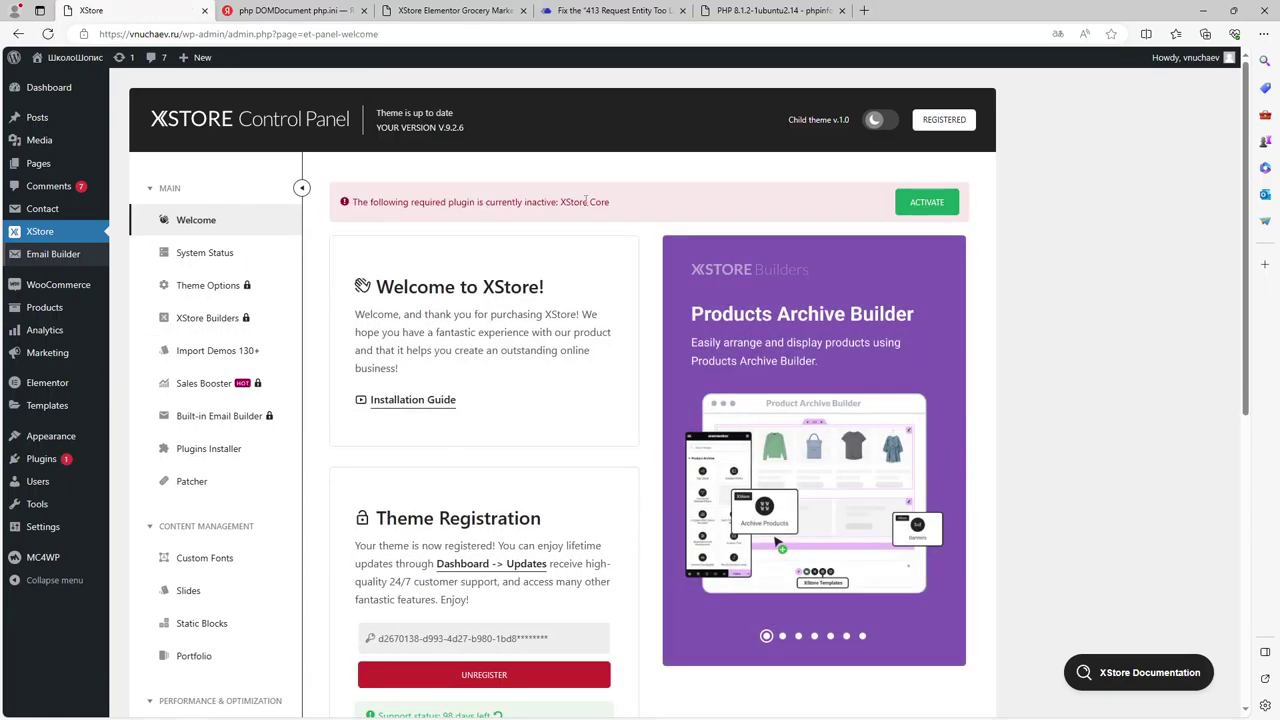
pyautogui.click(926, 203)
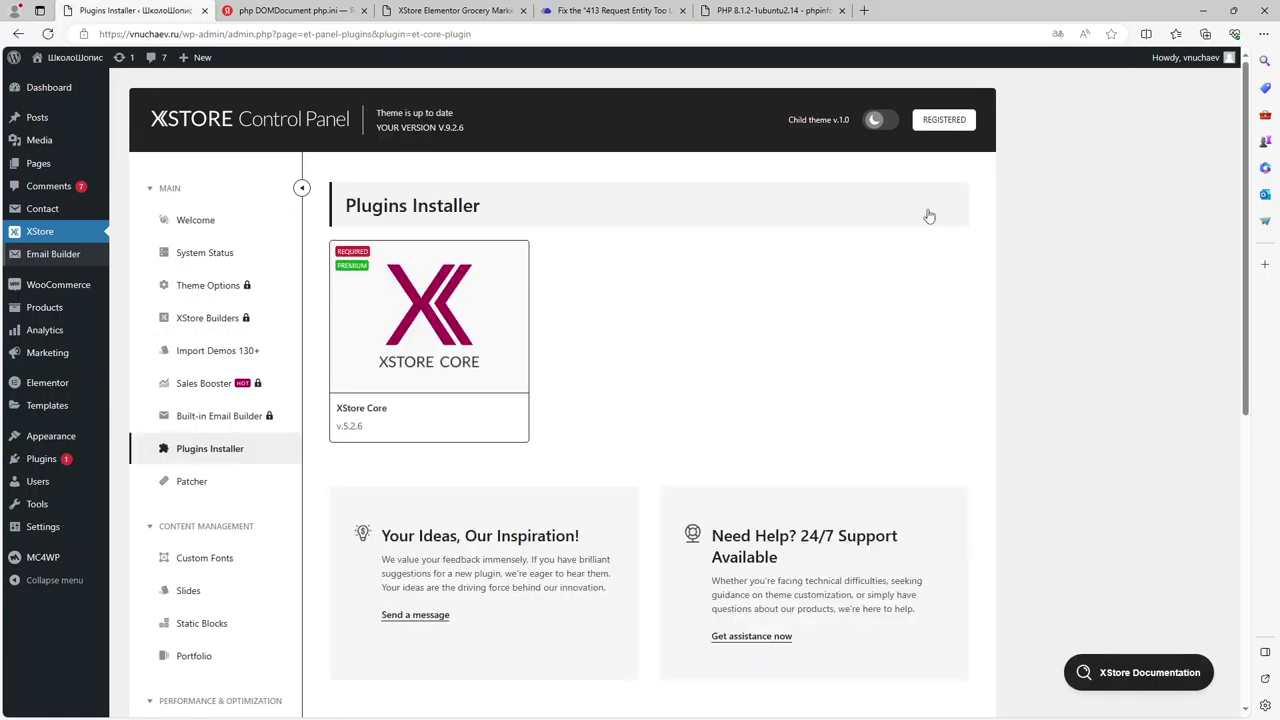
pyautogui.click(417, 424)
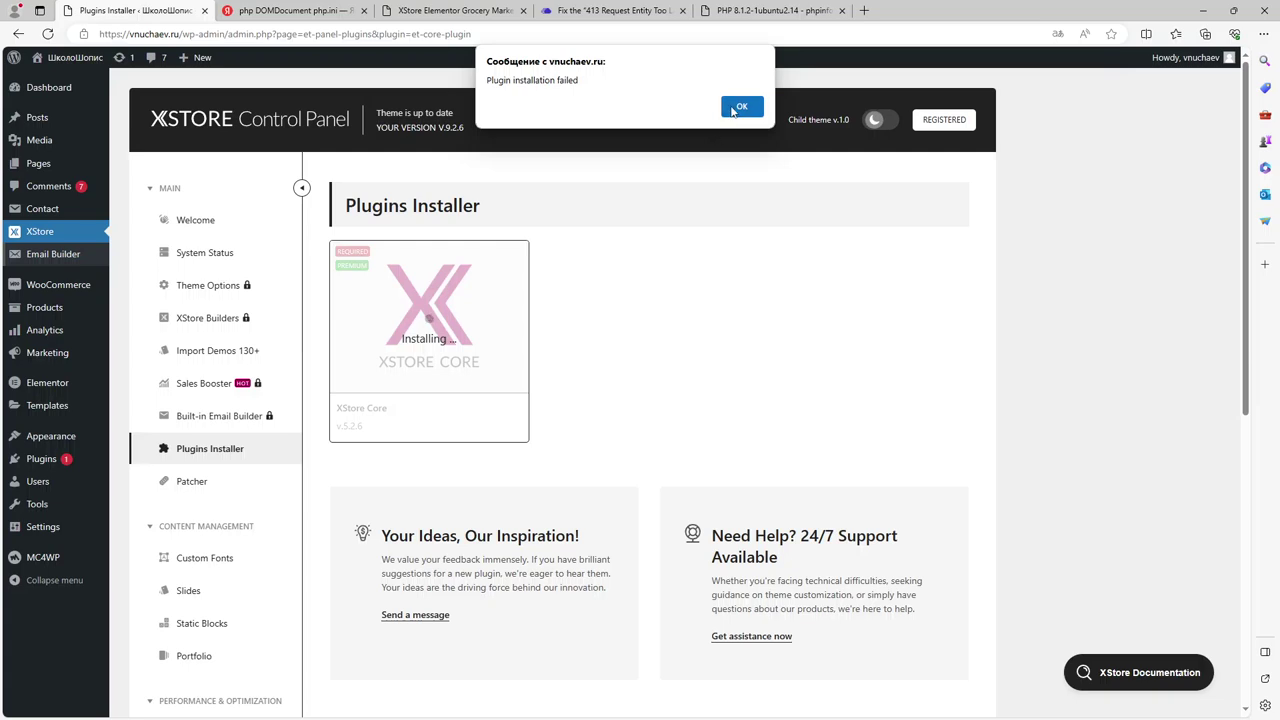
pyautogui.click(742, 106)
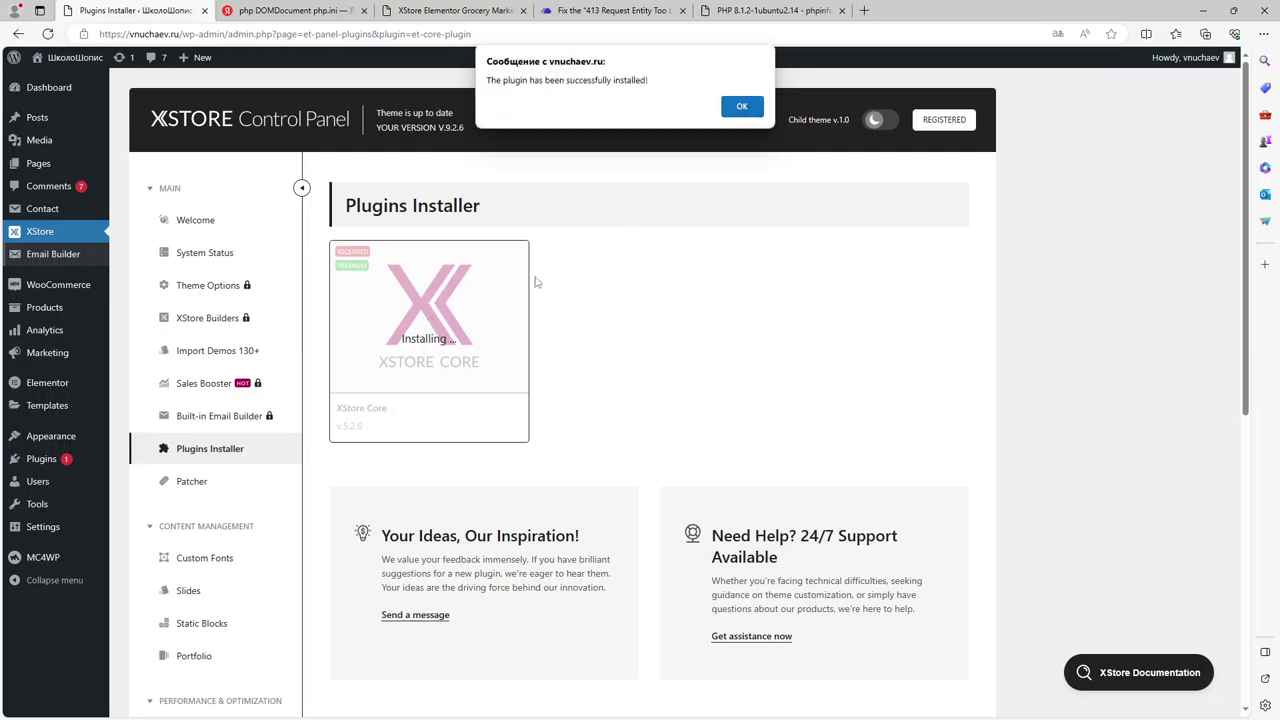
pyautogui.click(732, 110)
# Retry the XStore Core install, dismiss the failure alerts, and check Installed Plugins for it
pyautogui.moveTo(488, 283)
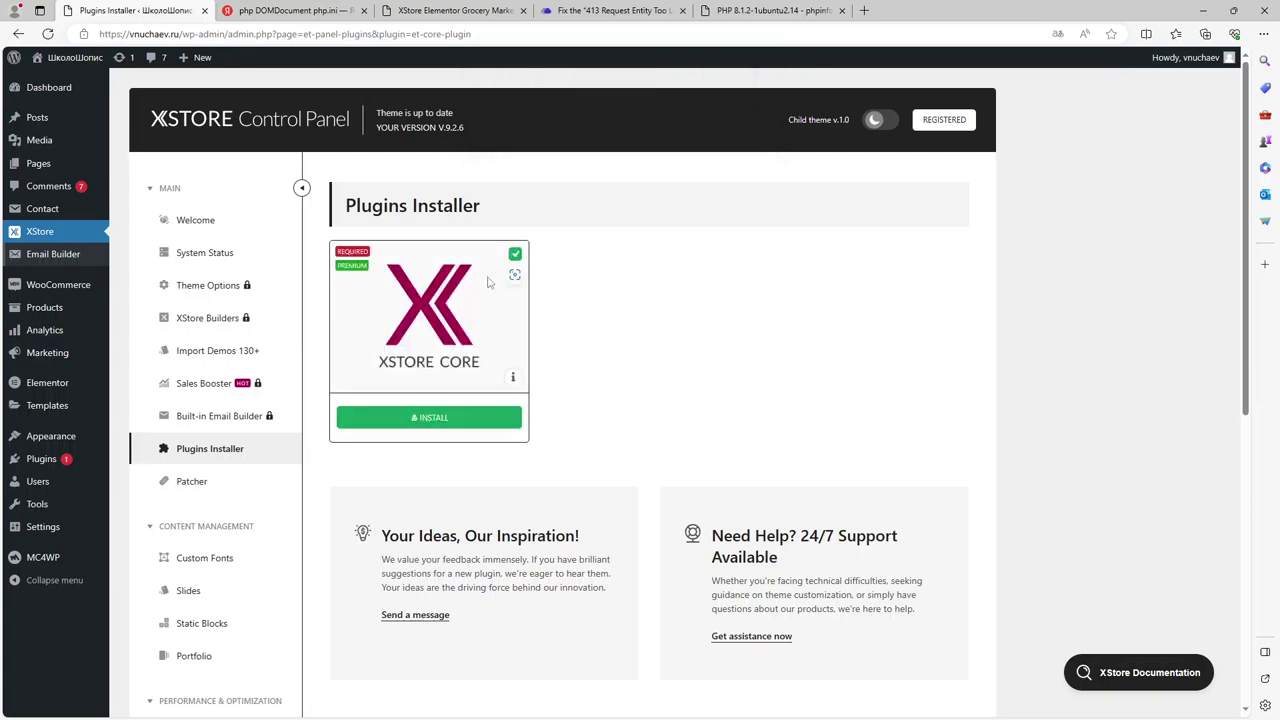
pyautogui.click(430, 417)
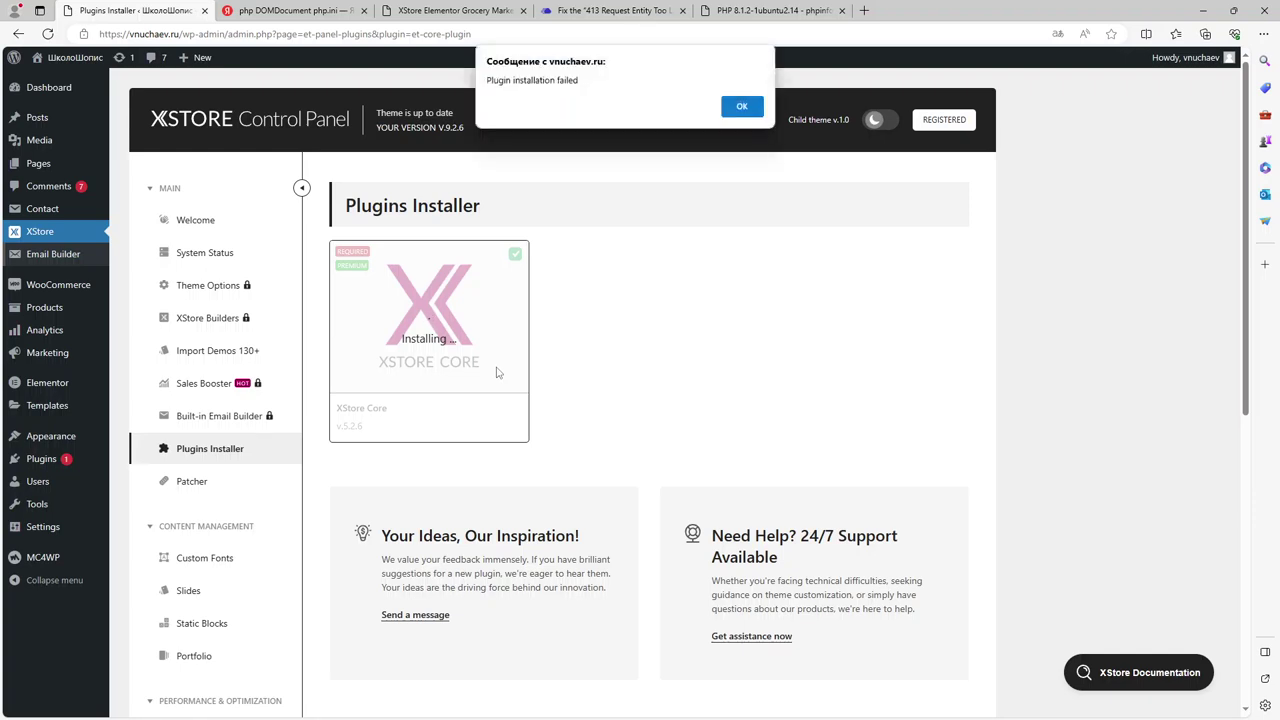
pyautogui.click(740, 106)
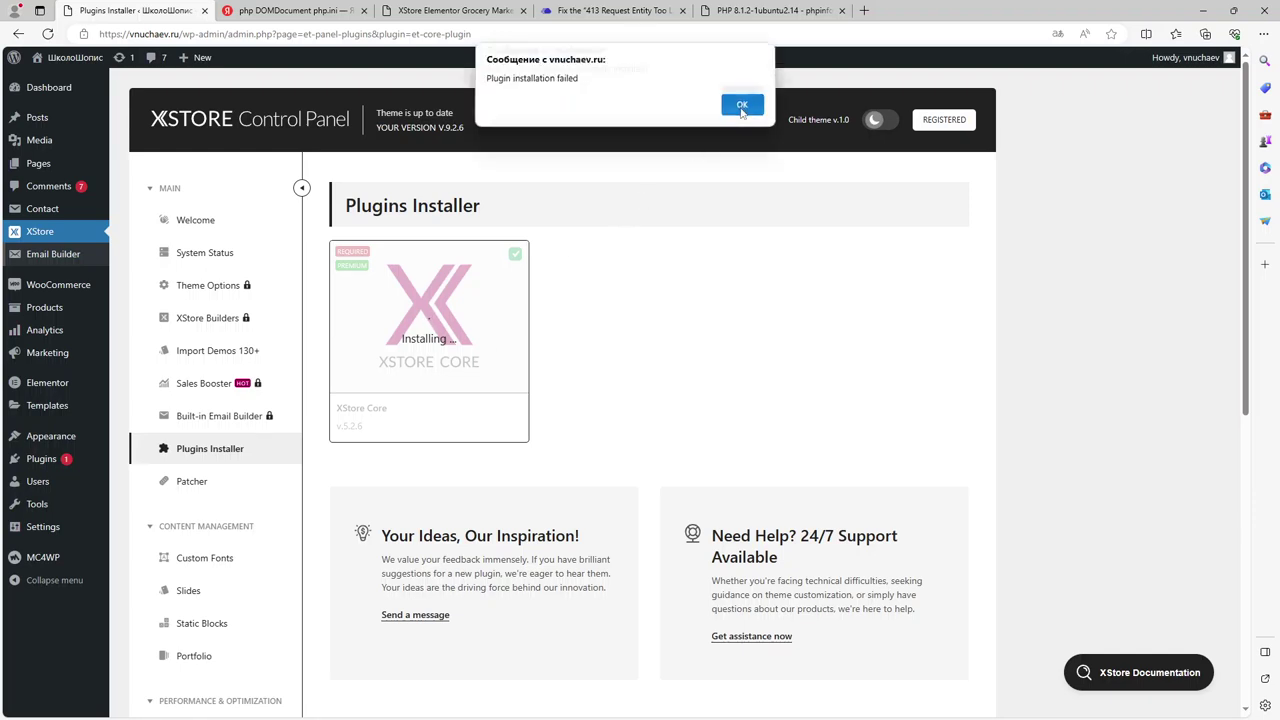
pyautogui.click(740, 106)
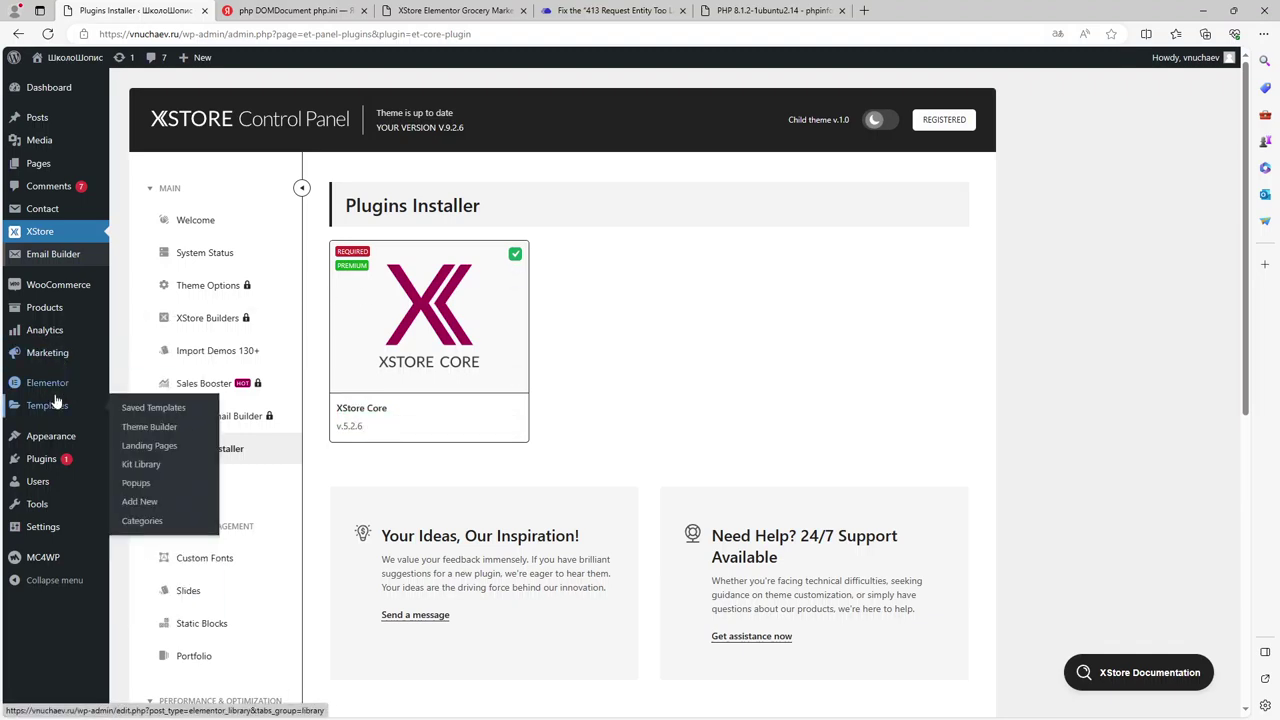
pyautogui.click(43, 462)
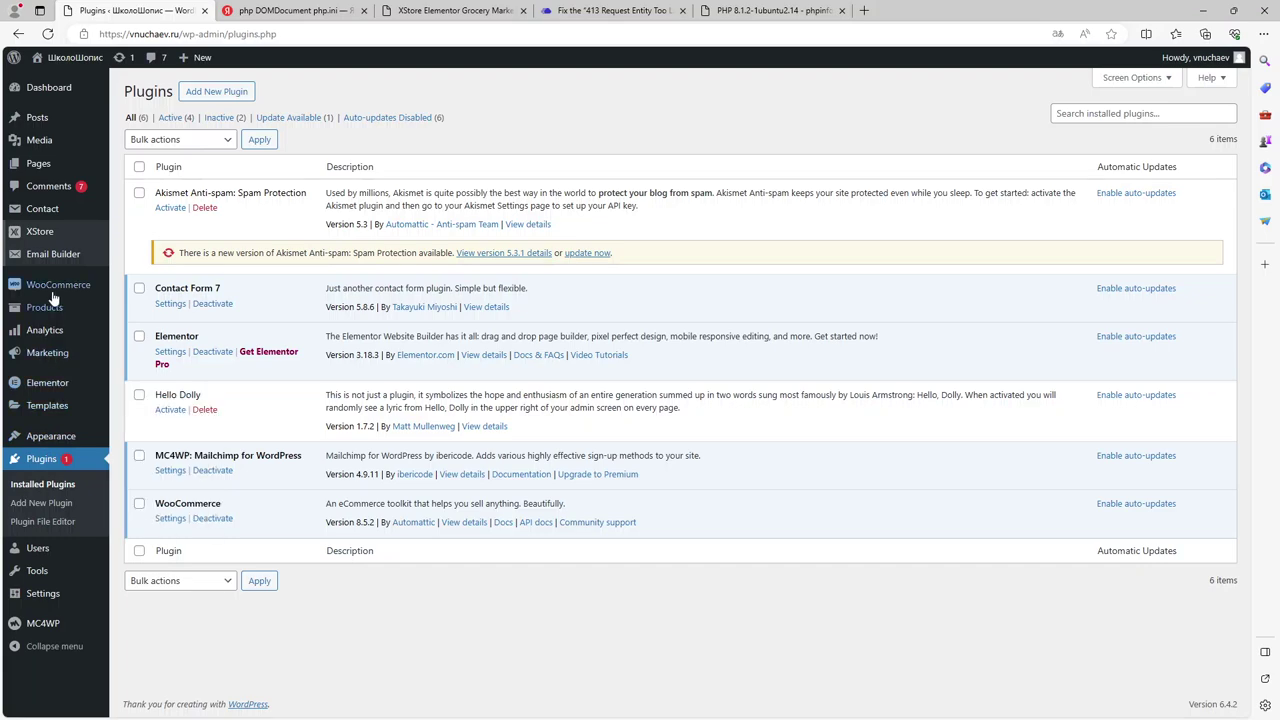
# Back in the XStore Welcome panel, activate XStore Core and view its v.5.2.6 plugin details
pyautogui.click(54, 231)
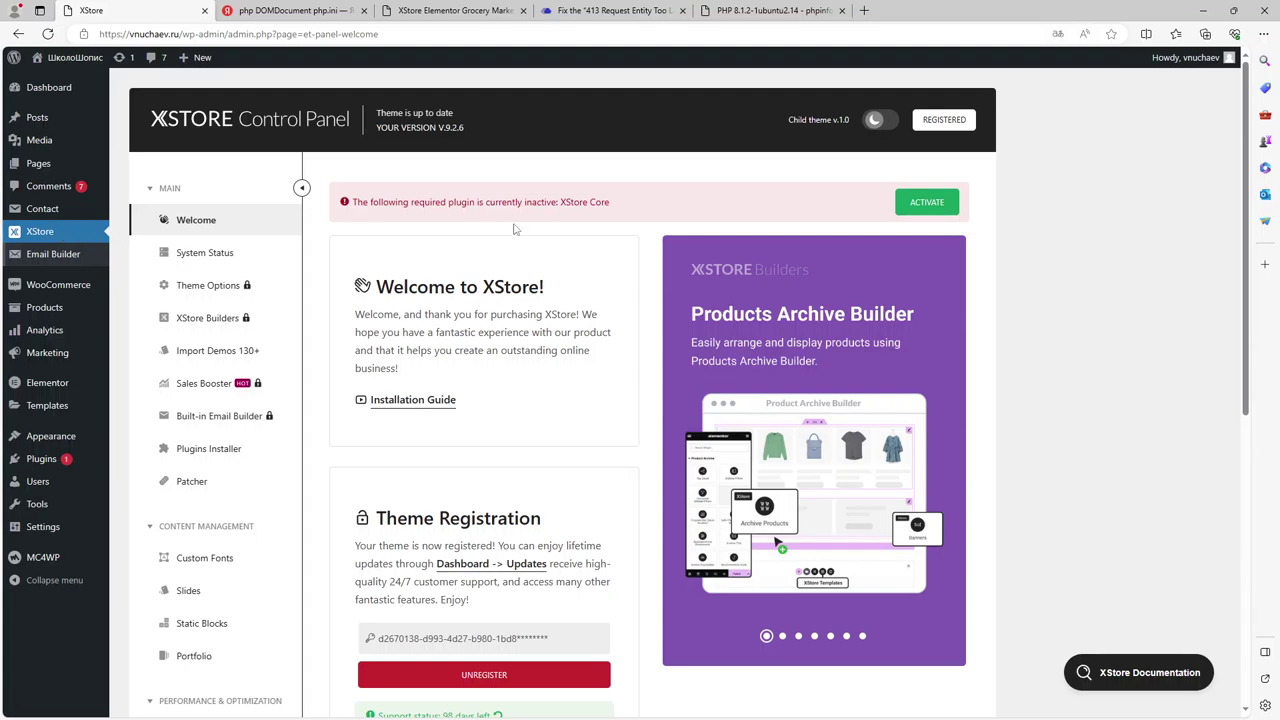
pyautogui.click(927, 203)
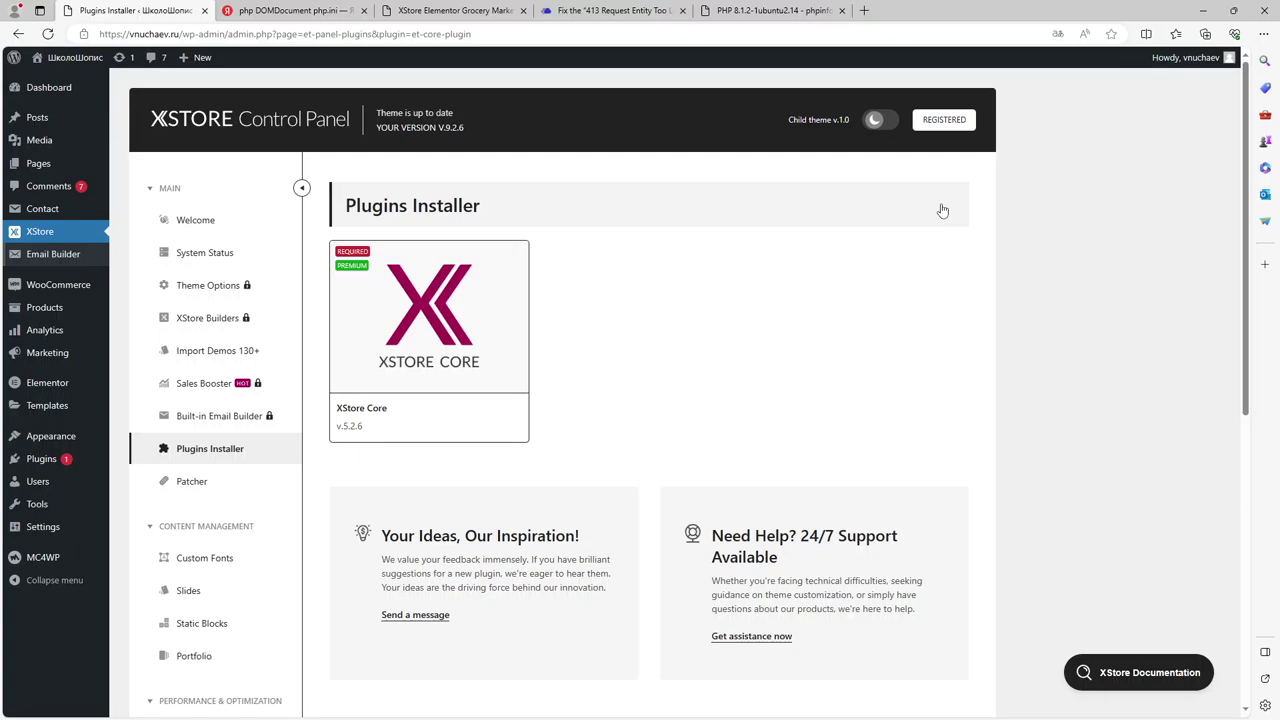
pyautogui.moveTo(386, 346)
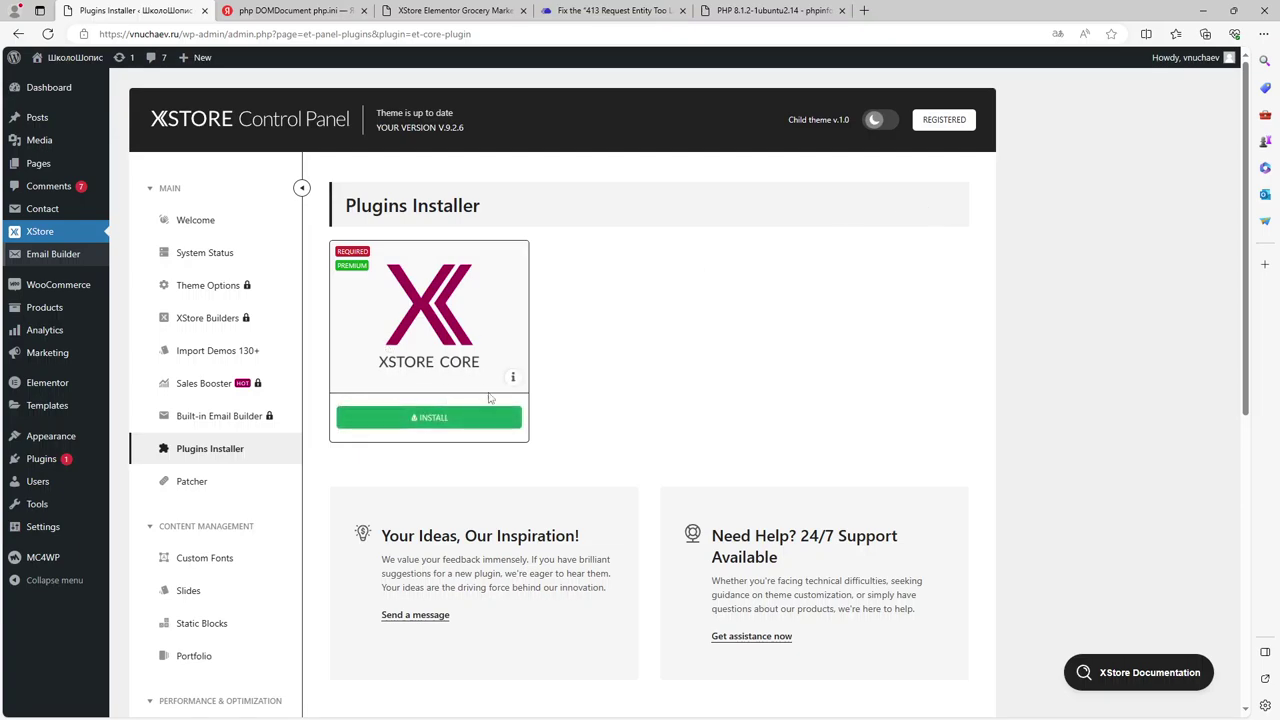
pyautogui.click(513, 377)
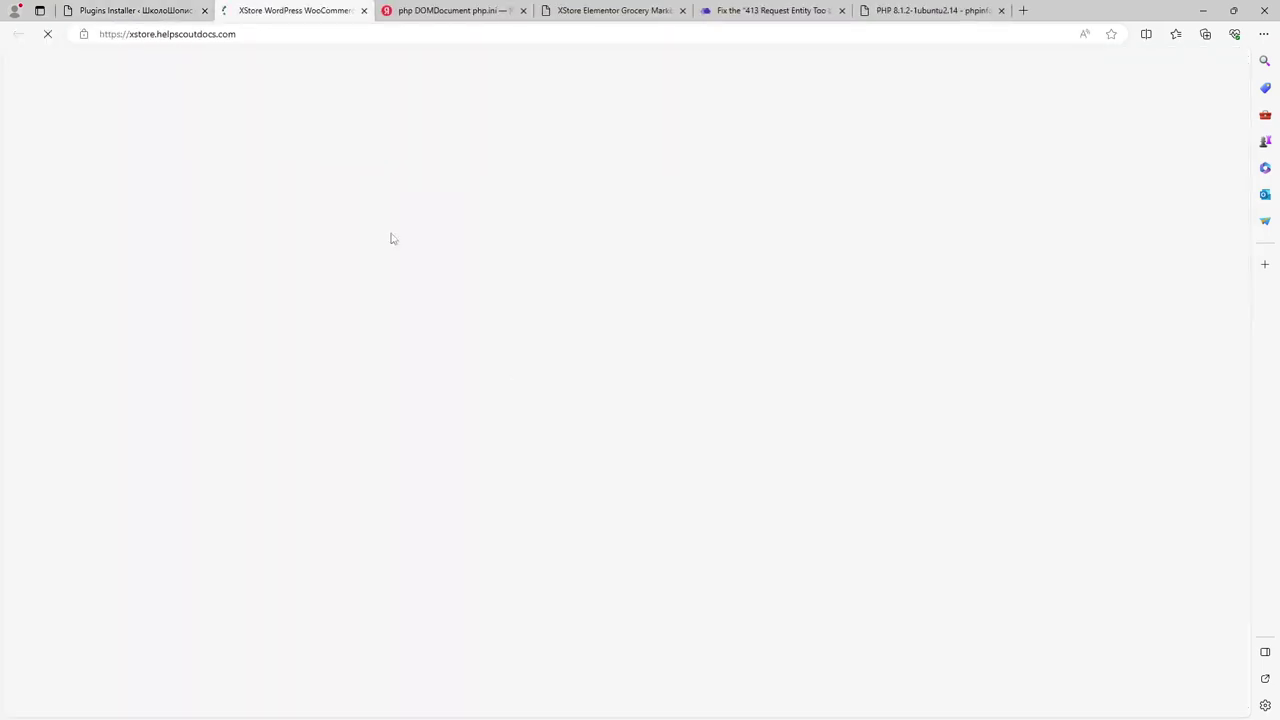
pyautogui.click(180, 14)
# Install XStore Core 5.2.6 from the Plugins Installer and dismiss the result alerts
pyautogui.click(426, 420)
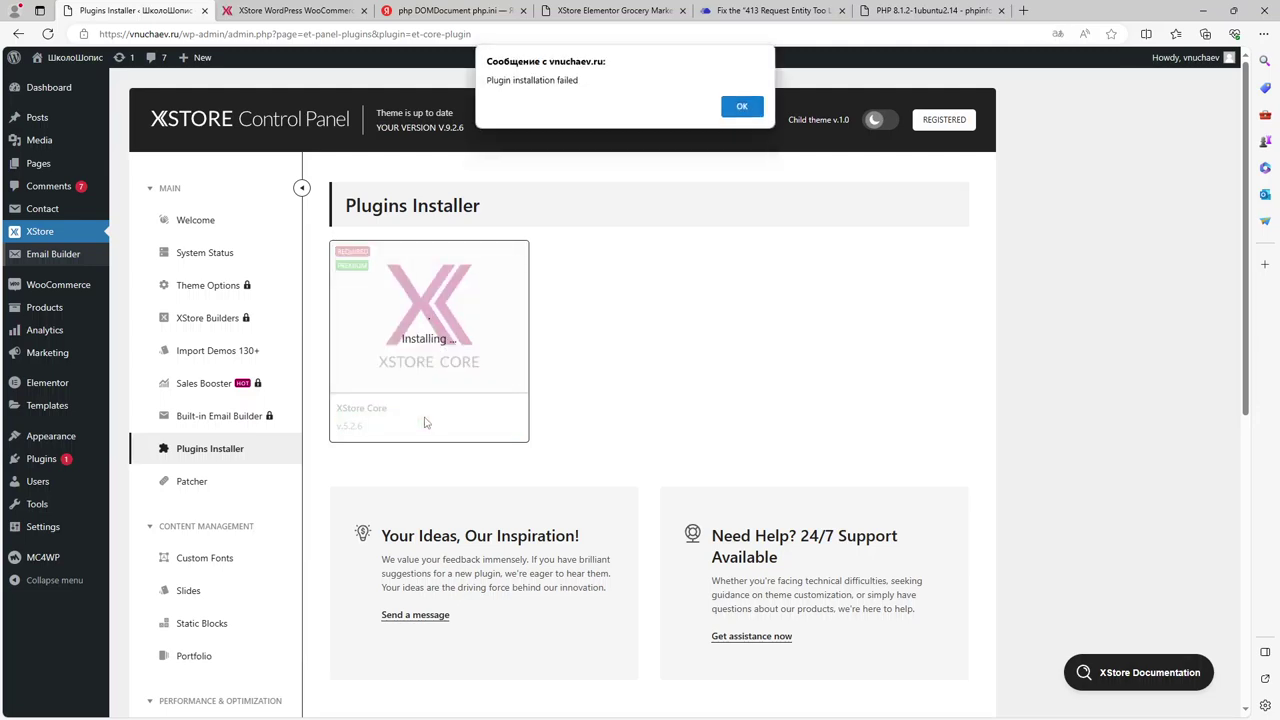
pyautogui.click(737, 106)
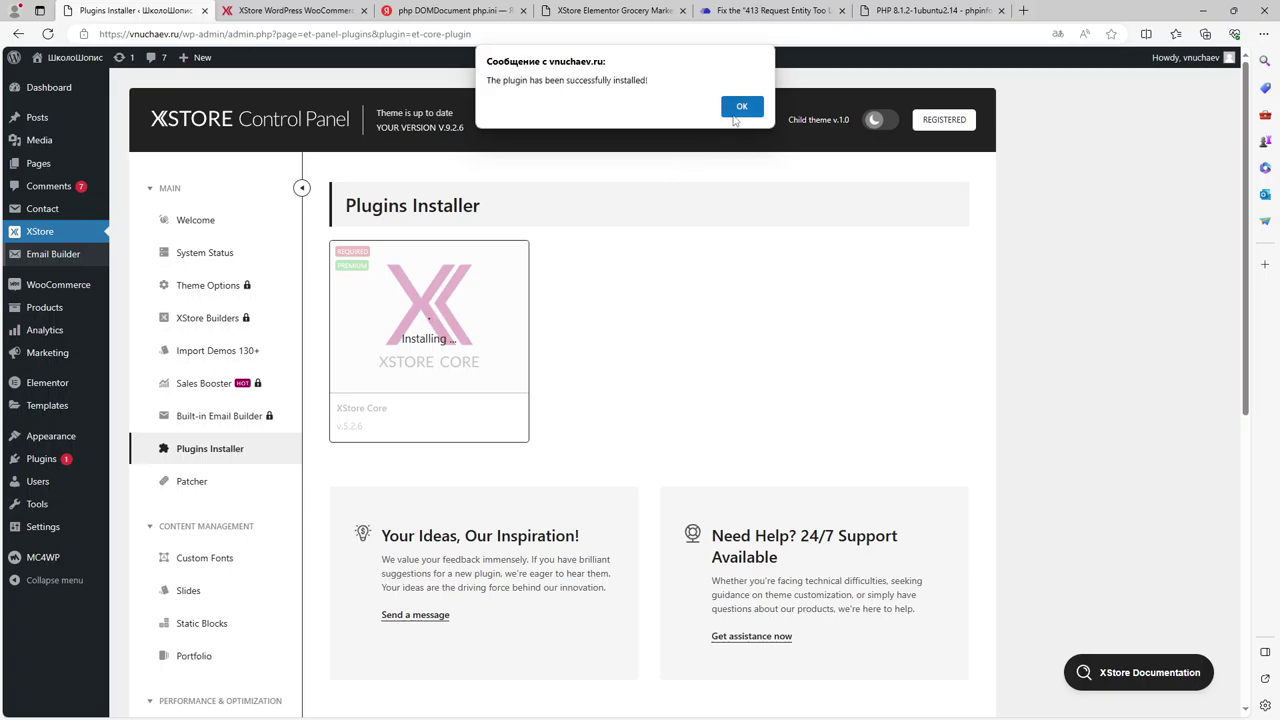
pyautogui.click(737, 102)
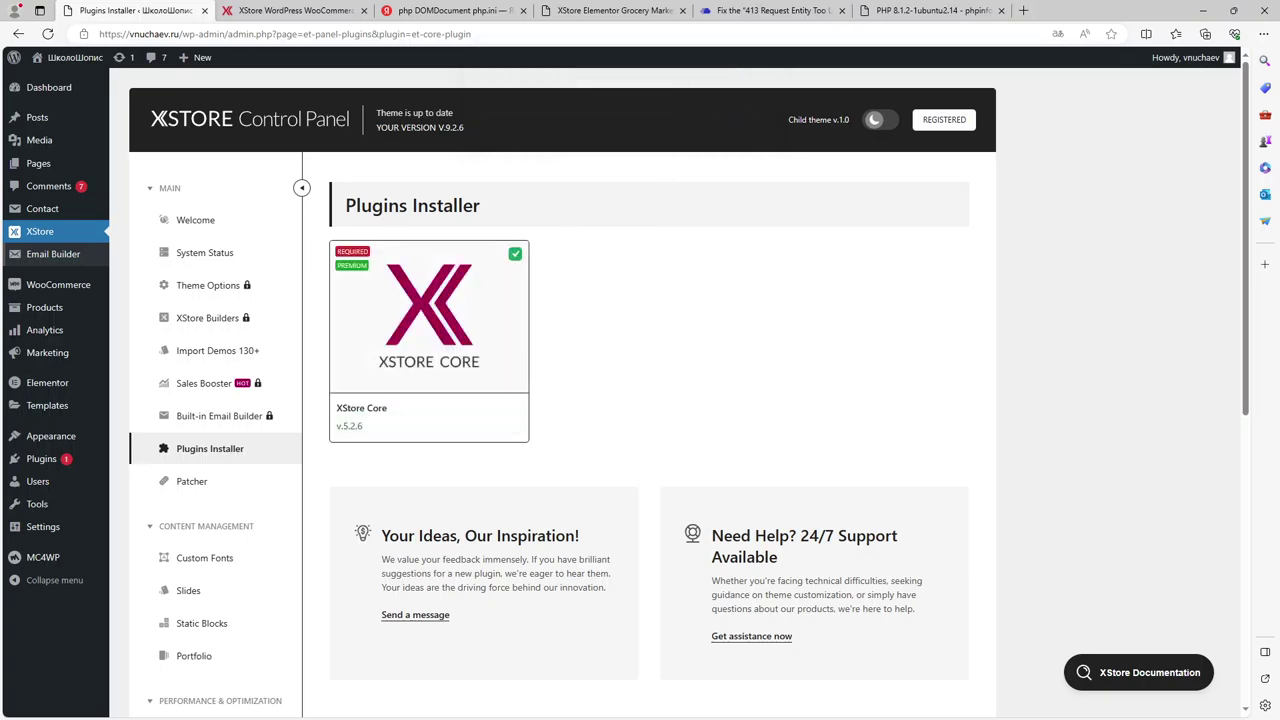
pyautogui.hotkey('alt', 'Tab')
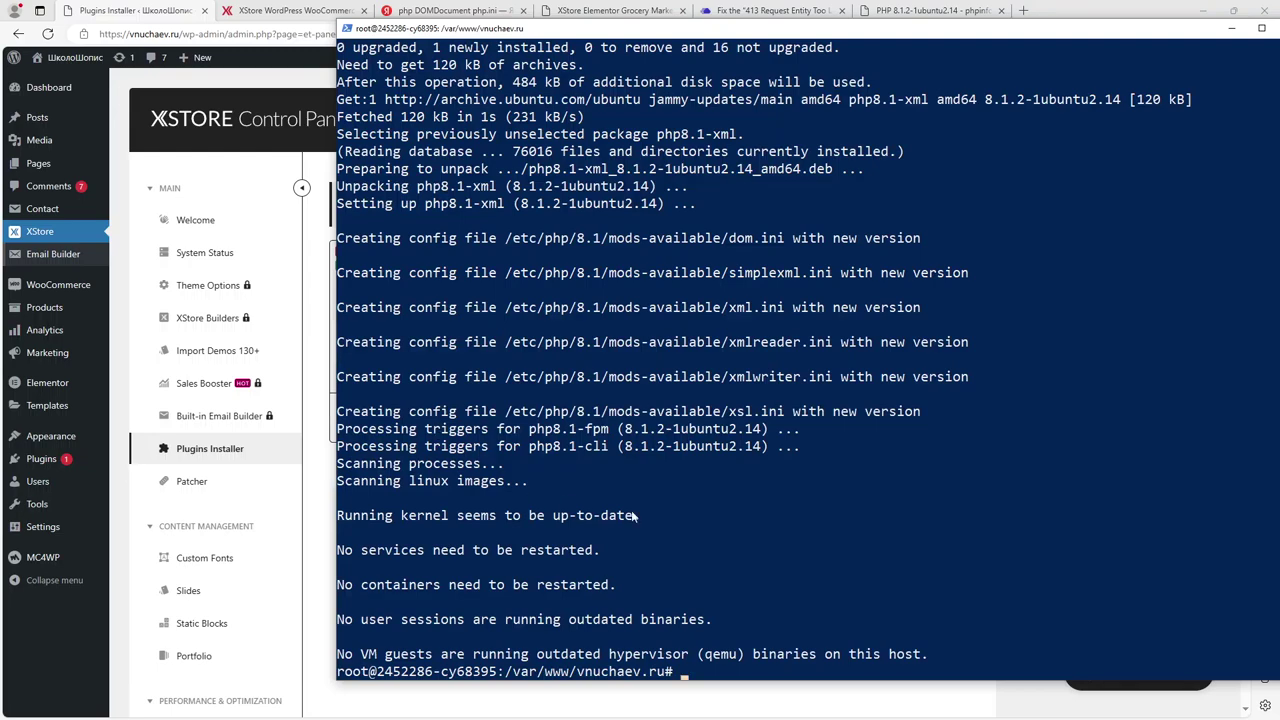
# Clear the terminal and set ownership of /var/www/vnuchaev.ru to www-data:www-data
pyautogui.hotkey('ctrl', 'l')
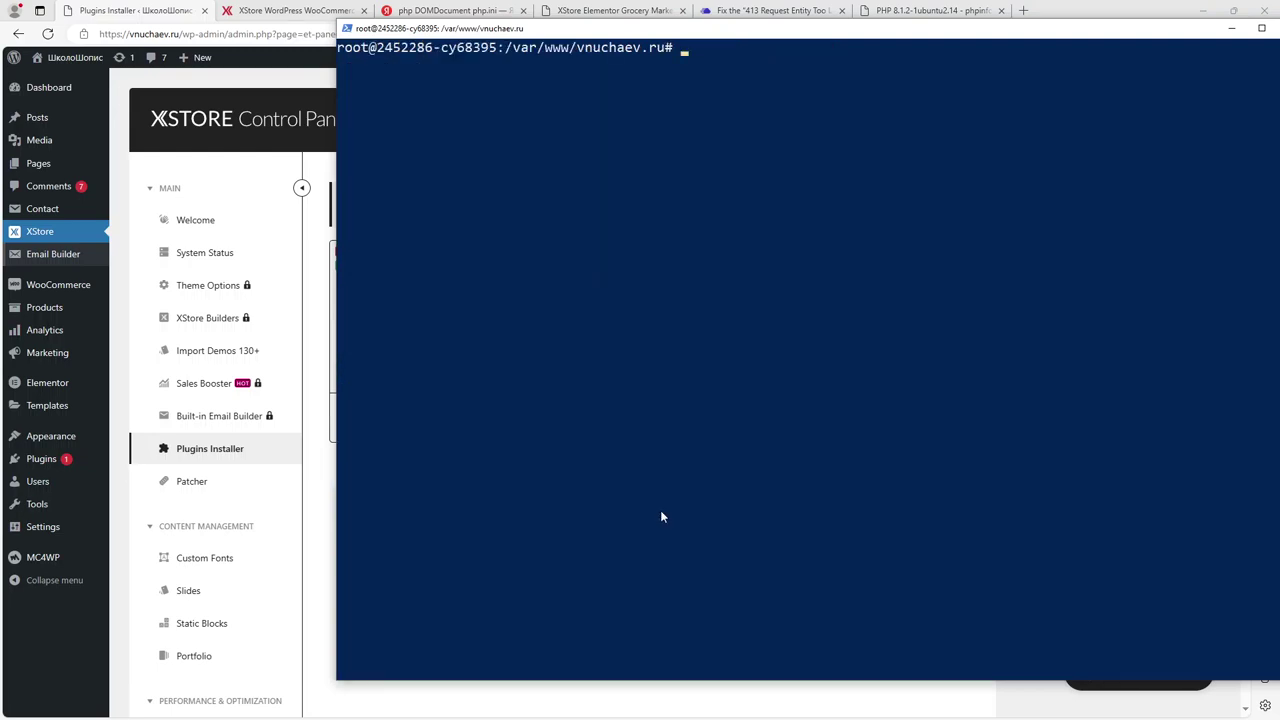
pyautogui.press('Up')
pyautogui.press('Up')
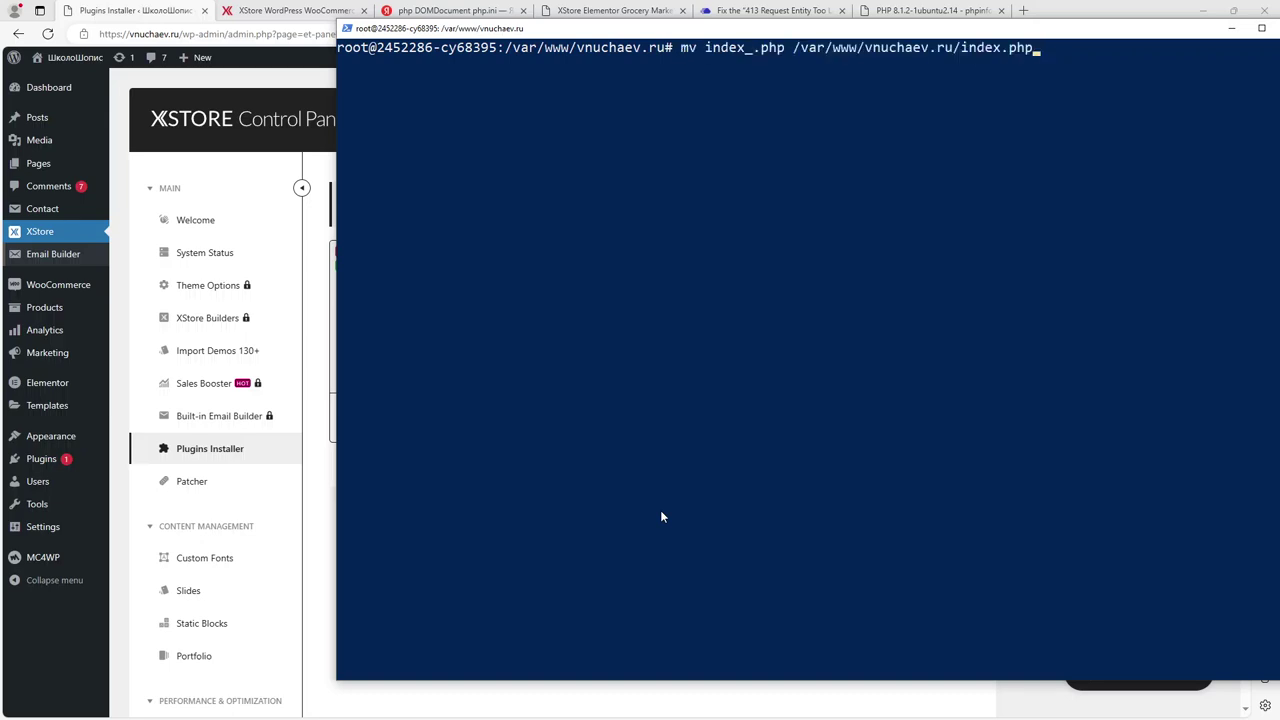
pyautogui.press('BackSpace')
pyautogui.press('BackSpace')
pyautogui.press('BackSpace')
pyautogui.press('BackSpace')
pyautogui.press('BackSpace')
pyautogui.press('BackSpace')
pyautogui.press('BackSpace')
pyautogui.press('BackSpace')
pyautogui.press('BackSpace')
pyautogui.press('BackSpace')
pyautogui.press('BackSpace')
pyautogui.press('BackSpace')
pyautogui.press('BackSpace')
pyautogui.press('BackSpace')
pyautogui.press('BackSpace')
pyautogui.press('BackSpace')
pyautogui.press('BackSpace')
pyautogui.press('BackSpace')
pyautogui.press('BackSpace')
pyautogui.press('BackSpace')
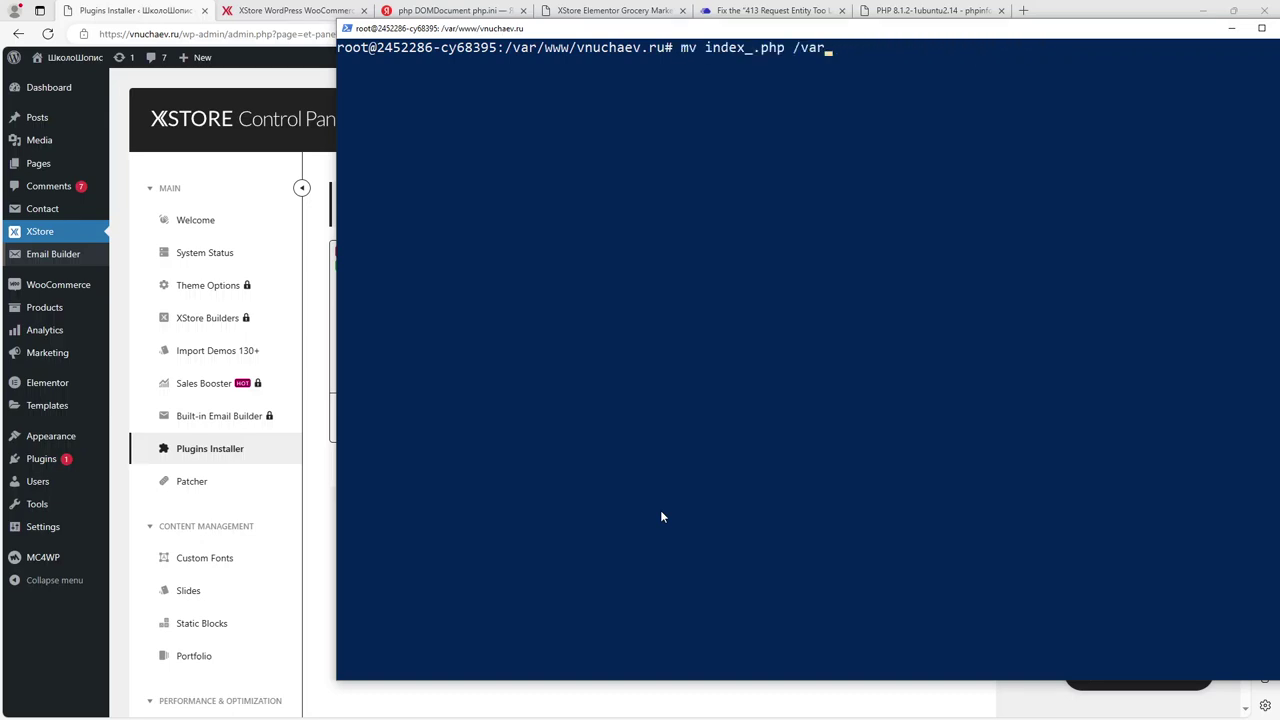
pyautogui.press('BackSpace')
pyautogui.press('BackSpace')
pyautogui.press('BackSpace')
pyautogui.write('chown www')
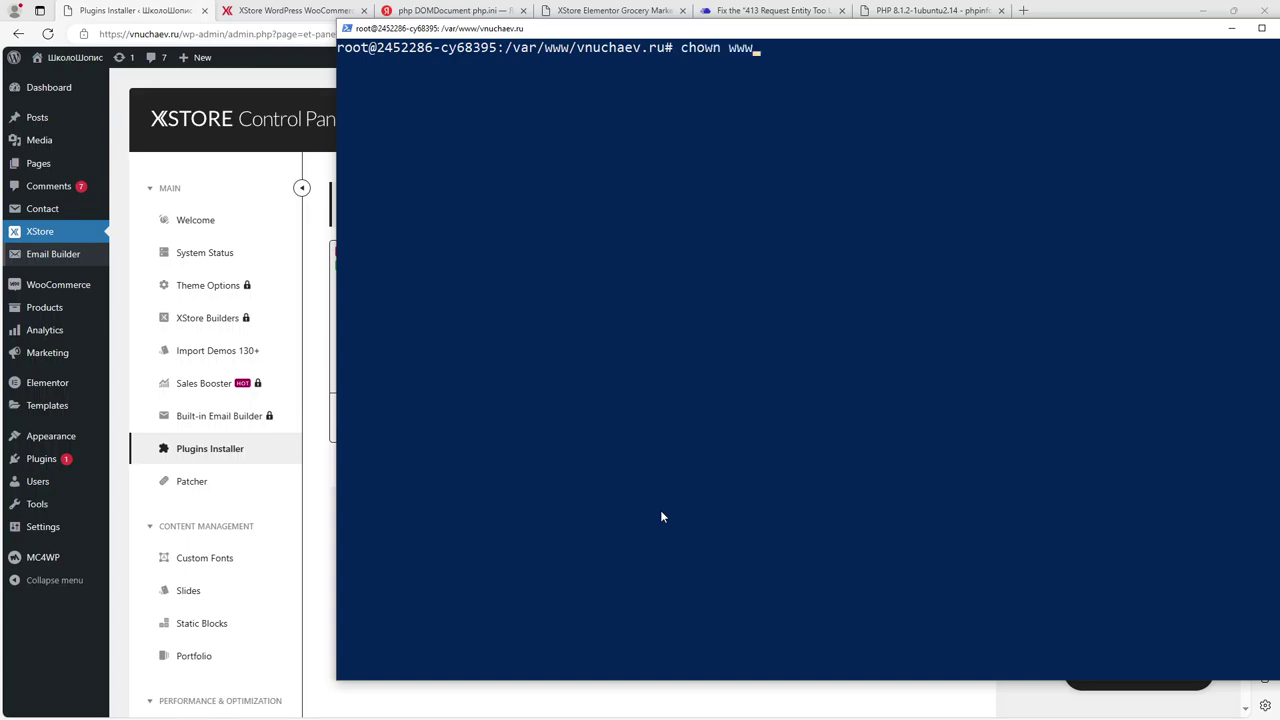
pyautogui.write('-data:www-data')
pyautogui.write(' /var')
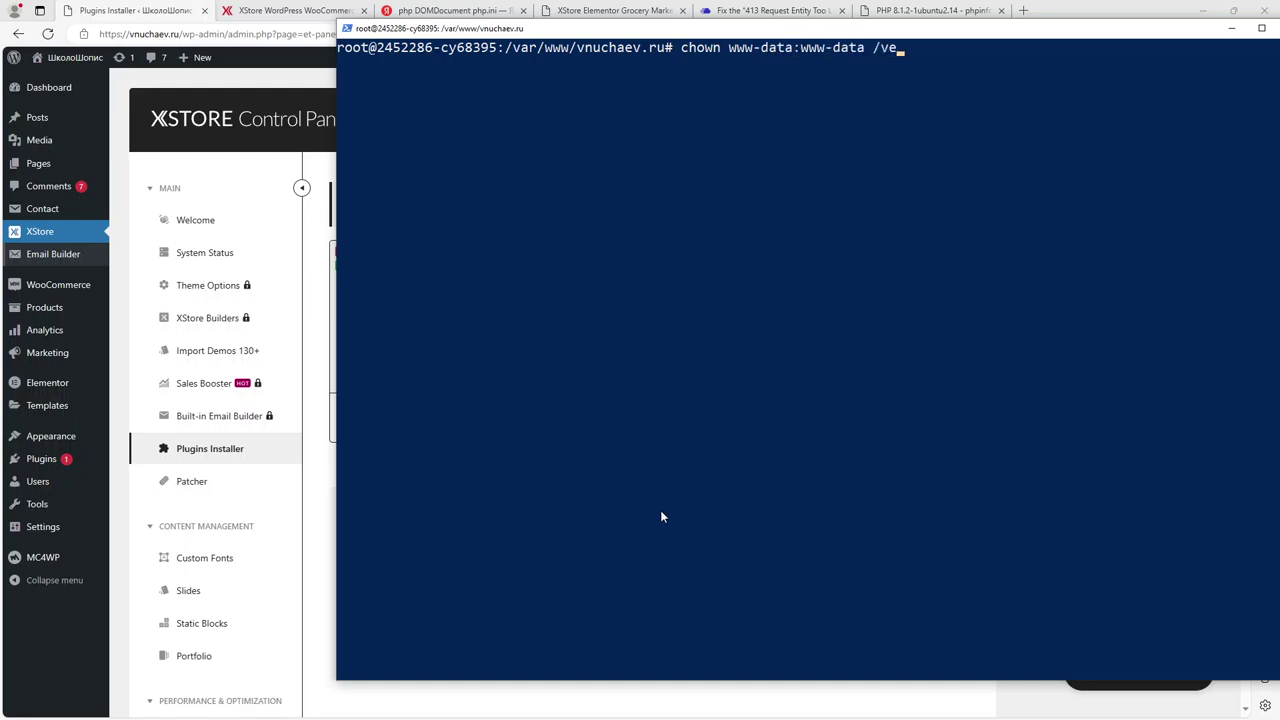
pyautogui.write('/www/nuc')
pyautogui.press('BackSpace')
pyautogui.press('BackSpace')
pyautogui.press('BackSpace')
pyautogui.write('vnuchaev.ru')
pyautogui.press('Return')
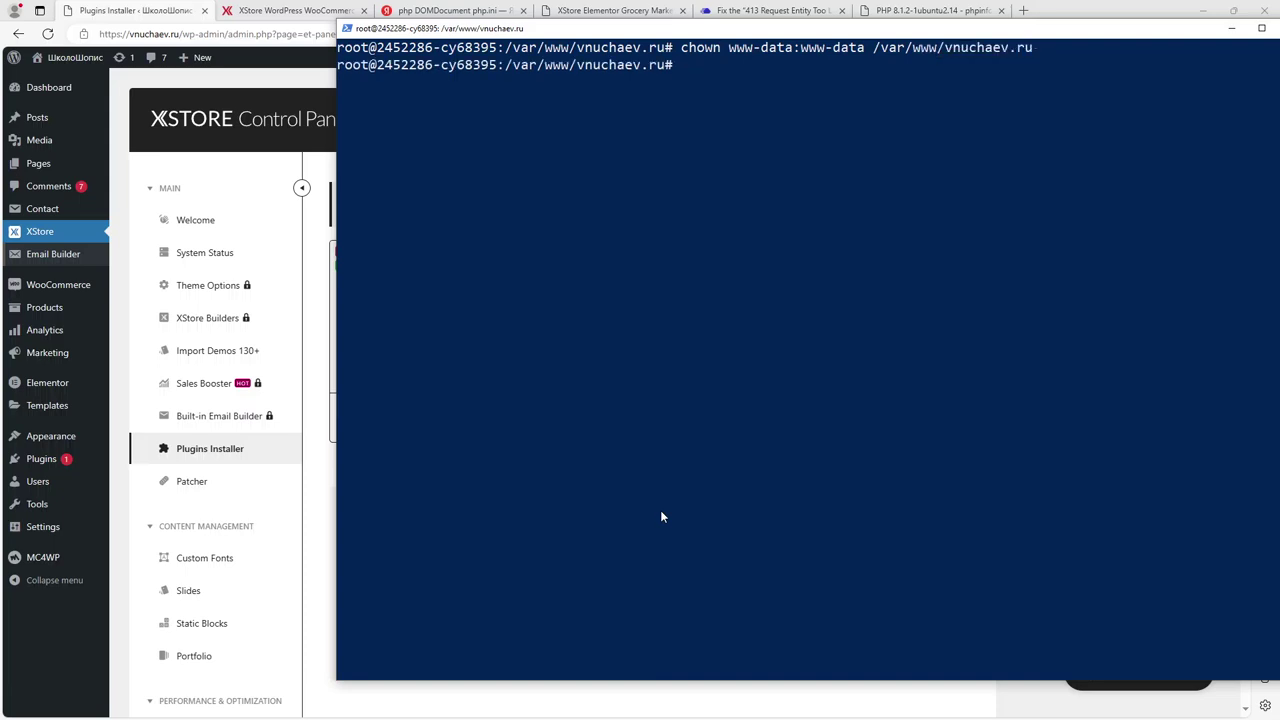
# Start reworking the recalled chown command into chmod, then clear the line and browse shell history
pyautogui.press('Up')
pyautogui.press('Left')
pyautogui.press('Left')
pyautogui.press('Left')
pyautogui.press('Left')
pyautogui.press('Left')
pyautogui.press('Left')
pyautogui.press('Left')
pyautogui.press('Left')
pyautogui.press('Left')
pyautogui.press('Left')
pyautogui.press('Left')
pyautogui.press('Left')
pyautogui.press('Left')
pyautogui.press('Left')
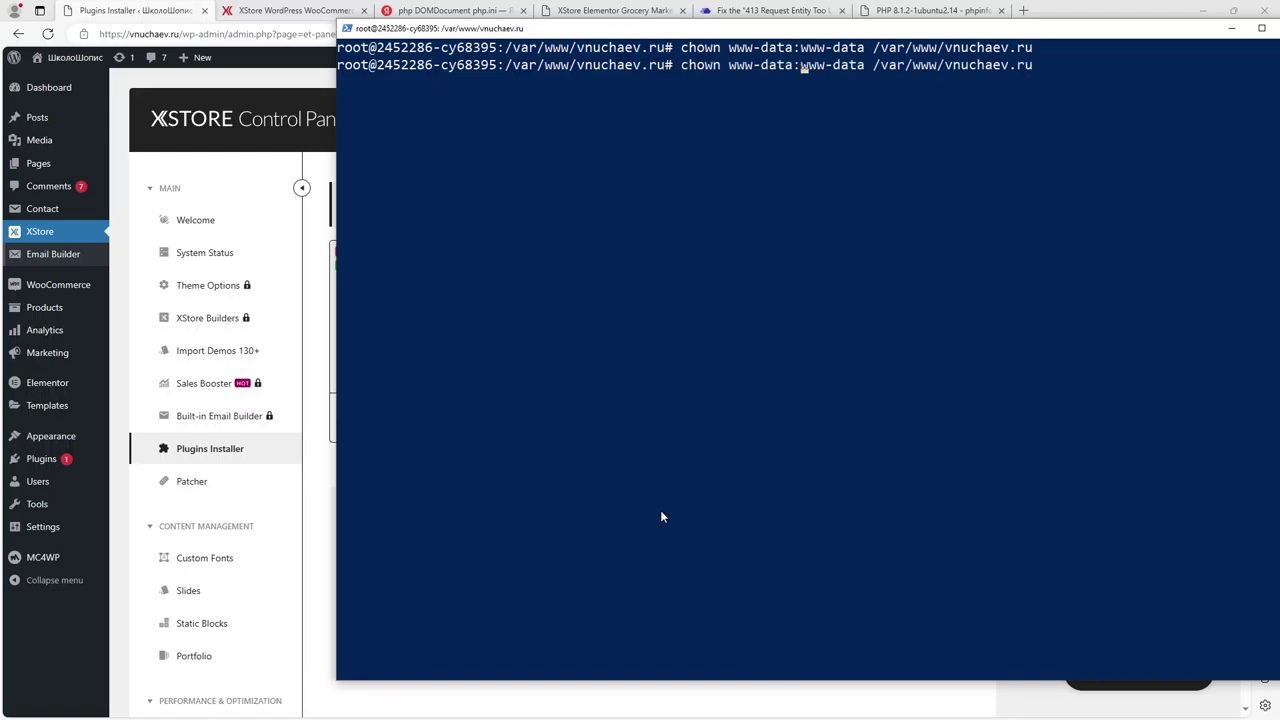
pyautogui.press('Left')
pyautogui.press('Left')
pyautogui.press('Left')
pyautogui.press('Left')
pyautogui.press('Left')
pyautogui.press('Left')
pyautogui.press('Left')
pyautogui.press('Left')
pyautogui.press('Left')
pyautogui.press('Left')
pyautogui.press('BackSpace')
pyautogui.press('BackSpace')
pyautogui.press('BackSpace')
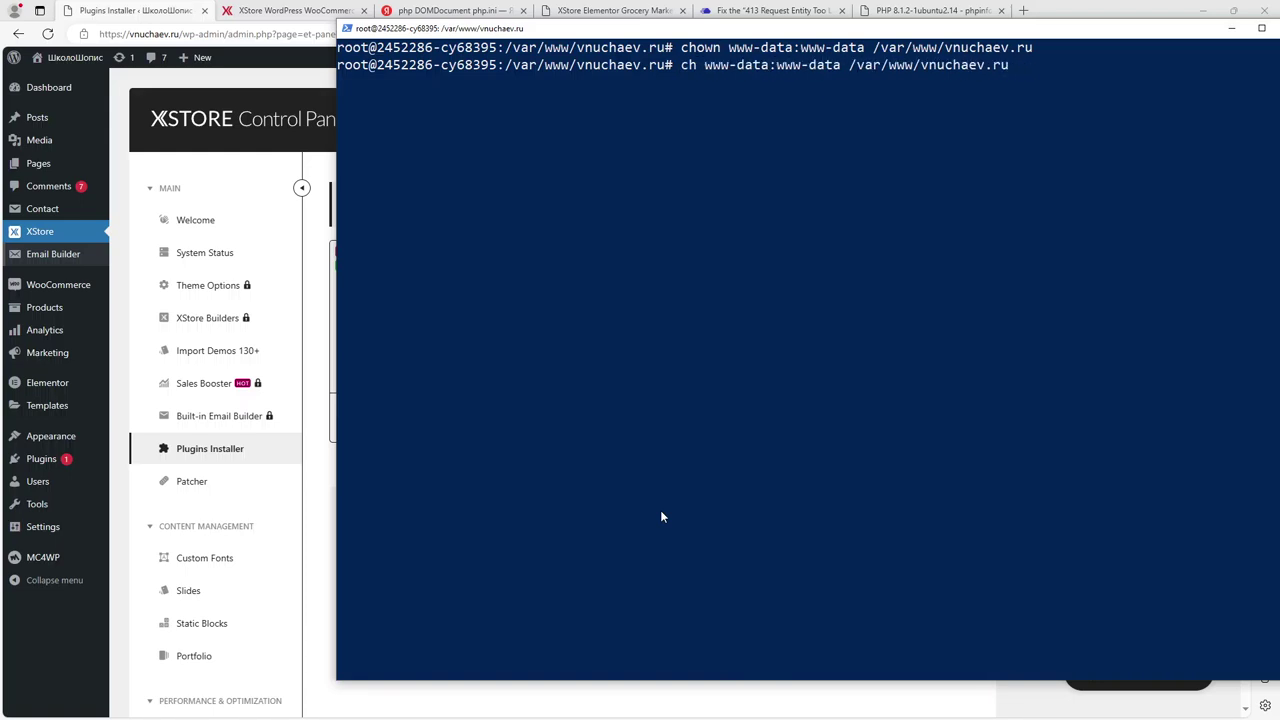
pyautogui.write('mod')
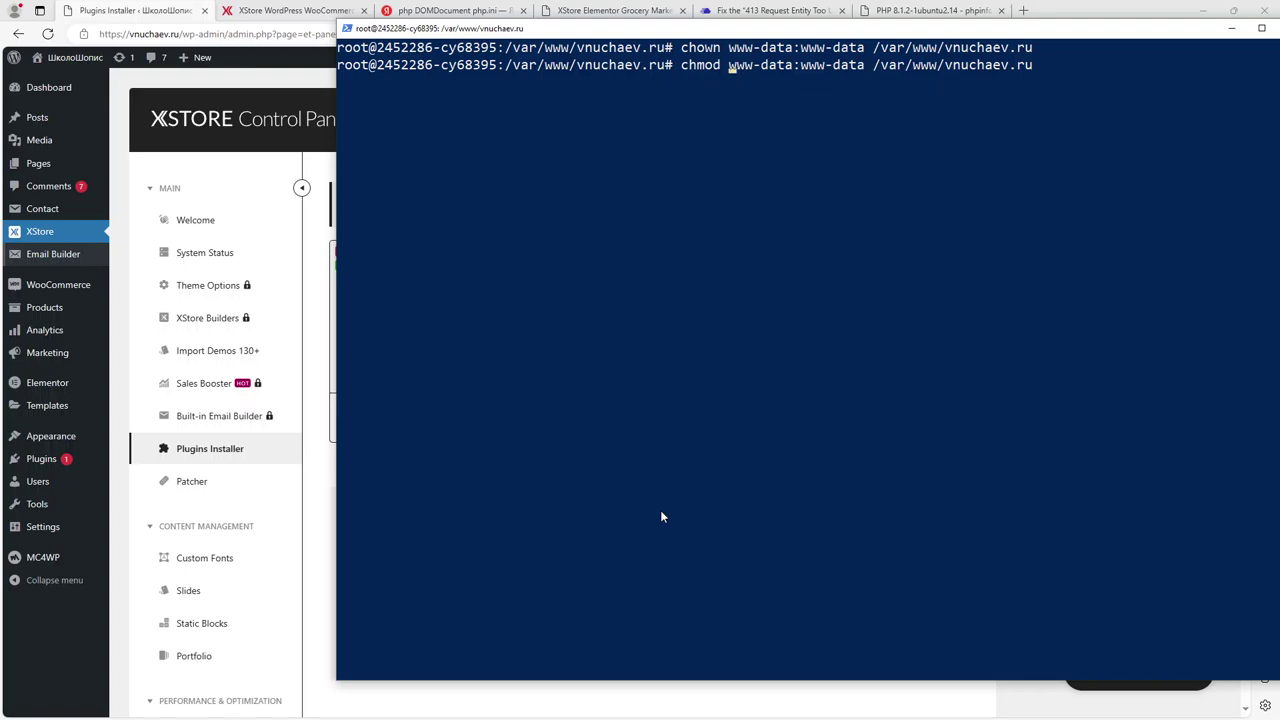
pyautogui.press('Delete')
pyautogui.press('Delete')
pyautogui.press('Delete')
pyautogui.press('Delete')
pyautogui.press('Delete')
pyautogui.press('Delete')
pyautogui.press('Delete')
pyautogui.press('Delete')
pyautogui.press('Delete')
pyautogui.press('Delete')
pyautogui.press('Delete')
pyautogui.press('Delete')
pyautogui.press('Delete')
pyautogui.press('Delete')
pyautogui.press('Delete')
pyautogui.press('Delete')
pyautogui.press('Delete')
pyautogui.press('Delete')
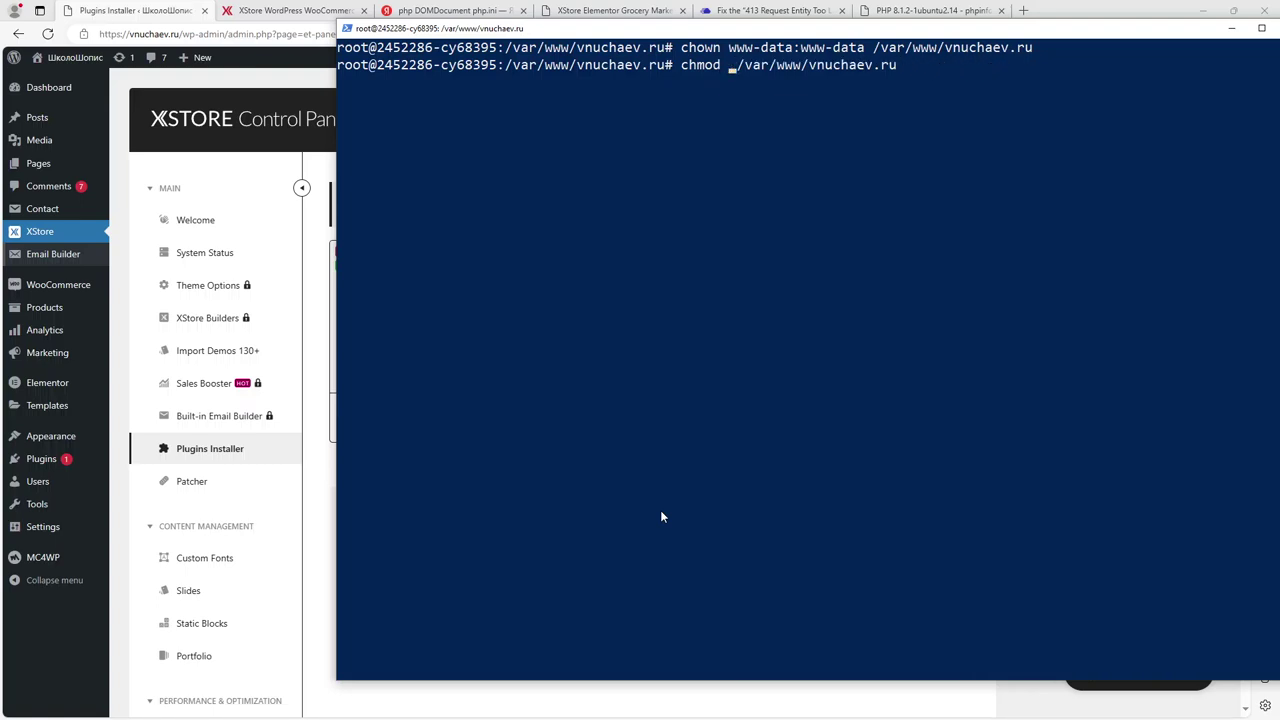
pyautogui.write('64')
pyautogui.press('BackSpace')
pyautogui.press('BackSpace')
pyautogui.press('BackSpace')
pyautogui.press('BackSpace')
pyautogui.press('BackSpace')
pyautogui.press('BackSpace')
pyautogui.press('BackSpace')
pyautogui.press('BackSpace')
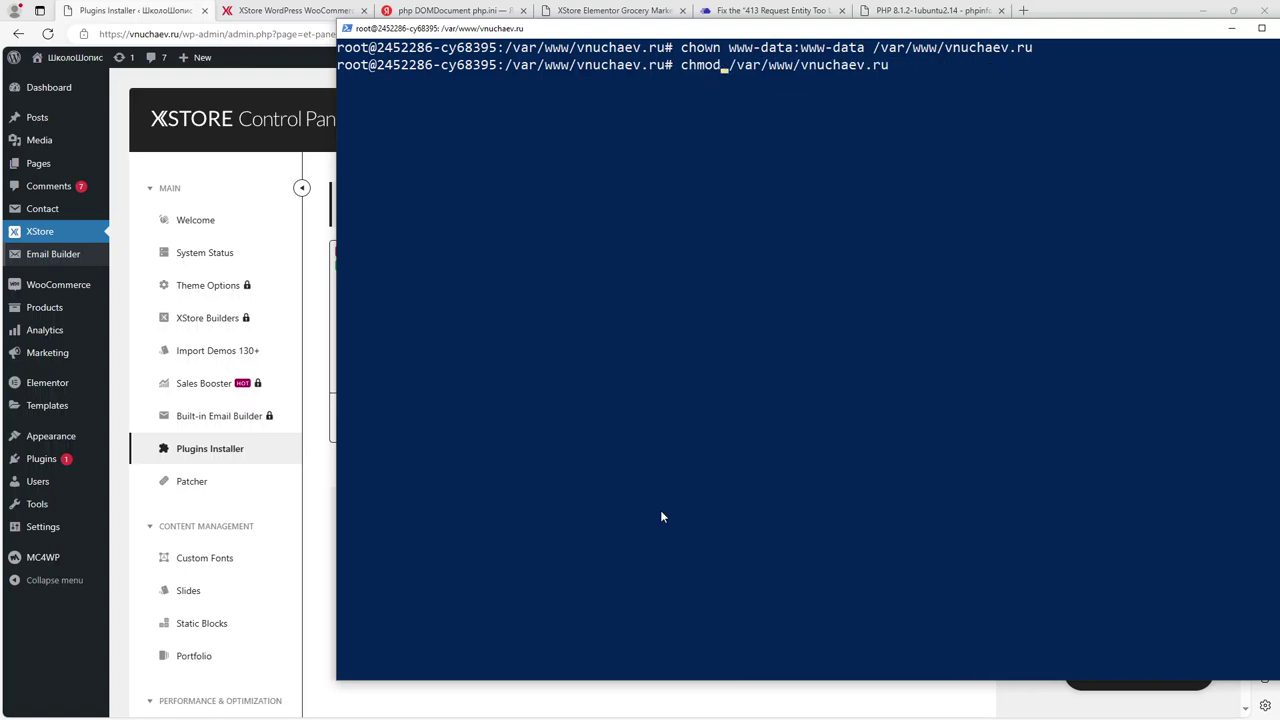
pyautogui.press('Delete')
pyautogui.press('Delete')
pyautogui.press('Delete')
pyautogui.press('Delete')
pyautogui.press('Delete')
pyautogui.press('Delete')
pyautogui.press('Delete')
pyautogui.press('Delete')
pyautogui.press('Delete')
pyautogui.press('Delete')
pyautogui.press('Delete')
pyautogui.press('Delete')
pyautogui.press('Delete')
pyautogui.press('Delete')
pyautogui.press('Delete')
pyautogui.press('Delete')
pyautogui.press('Delete')
pyautogui.press('Delete')
pyautogui.press('Delete')
pyautogui.press('Delete')
pyautogui.rightClick(661, 512)
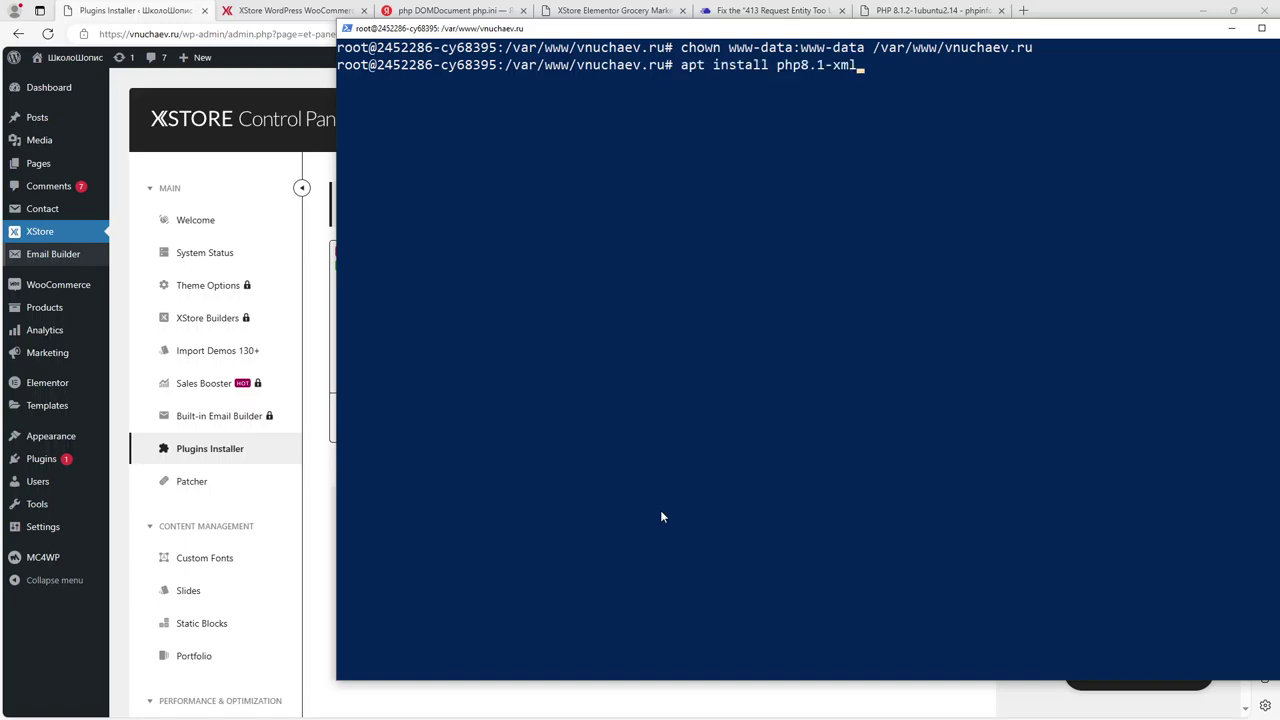
pyautogui.press('Down')
pyautogui.press('Up')
pyautogui.press('Down')
pyautogui.press('Down')
pyautogui.press('Down')
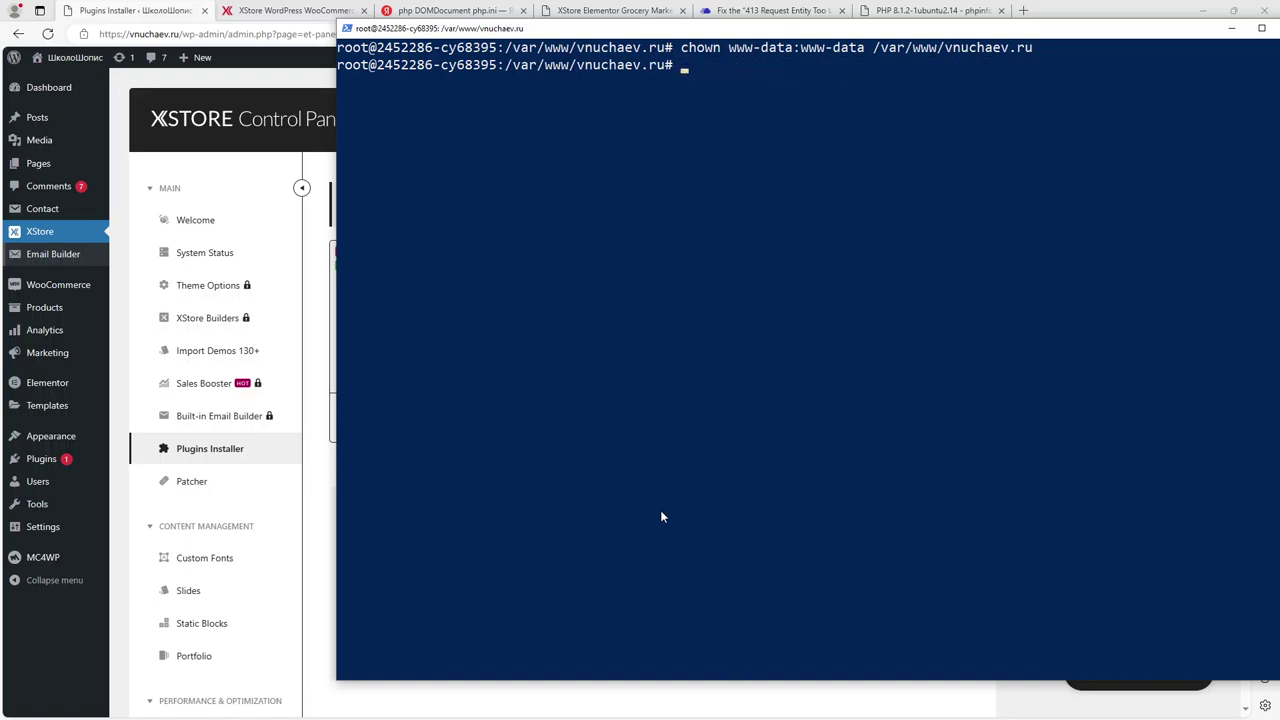
pyautogui.press('Up')
pyautogui.press('Up')
pyautogui.press('Up')
pyautogui.press('Up')
pyautogui.press('Up')
pyautogui.press('Down')
pyautogui.press('Down')
pyautogui.press('Down')
pyautogui.press('Down')
# Copy the earlier chown command and rerun it recursively with -R on /var/www/vnuchaev.ru
pyautogui.moveTo(681, 47); pyautogui.dragTo(1040, 54)
pyautogui.rightClick(1000, 56)
pyautogui.rightClick(711, 75)
pyautogui.press('Left')
pyautogui.press('Left')
pyautogui.press('Left')
pyautogui.press('Left')
pyautogui.press('Left')
pyautogui.press('Left')
pyautogui.press('Left')
pyautogui.press('Left')
pyautogui.press('Left')
pyautogui.press('Left')
pyautogui.press('Left')
pyautogui.press('Left')
pyautogui.press('Left')
pyautogui.press('Left')
pyautogui.press('Left')
pyautogui.press('Left')
pyautogui.press('Left')
pyautogui.press('Left')
pyautogui.press('Left')
pyautogui.press('Left')
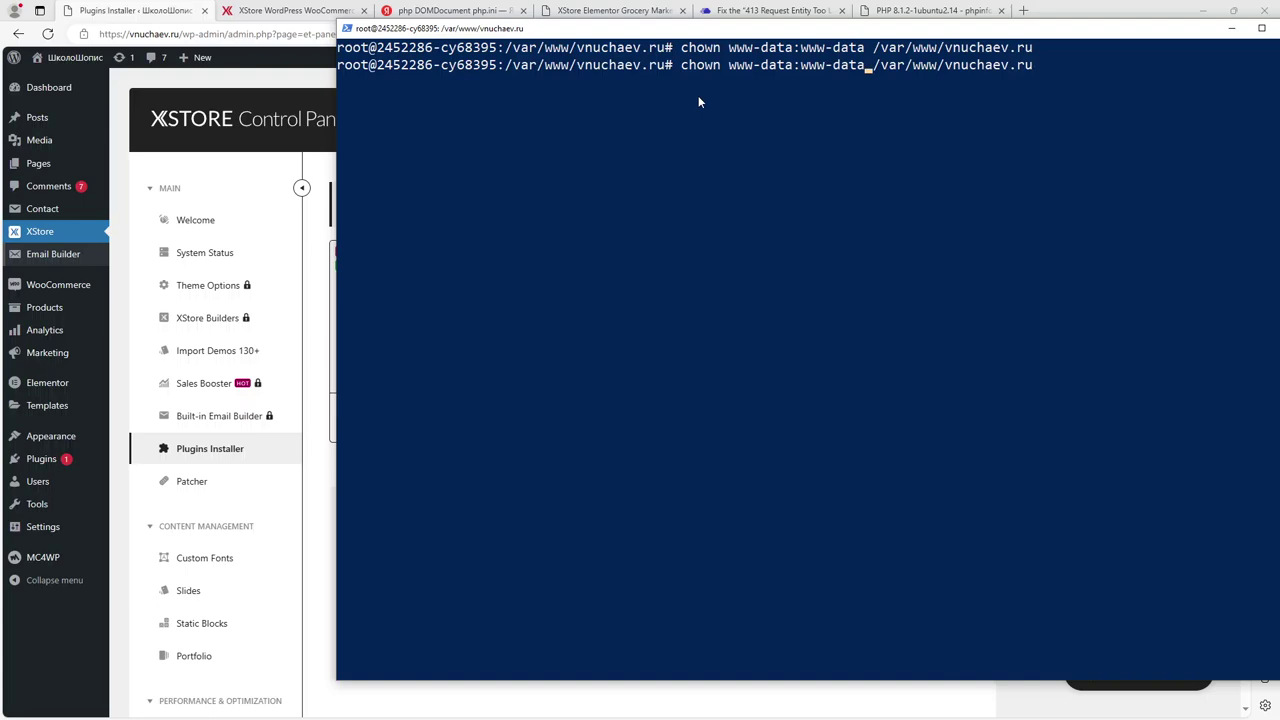
pyautogui.press('BackSpace')
pyautogui.press('Left')
pyautogui.press('Left')
pyautogui.press('Left')
pyautogui.press('Left')
pyautogui.press('Left')
pyautogui.press('Left')
pyautogui.press('Left')
pyautogui.press('Left')
pyautogui.press('Left')
pyautogui.press('Left')
pyautogui.press('Left')
pyautogui.press('Left')
pyautogui.press('Left')
pyautogui.press('Left')
pyautogui.press('Left')
pyautogui.press('Left')
pyautogui.press('Left')
pyautogui.write('-R')
pyautogui.press('Return')
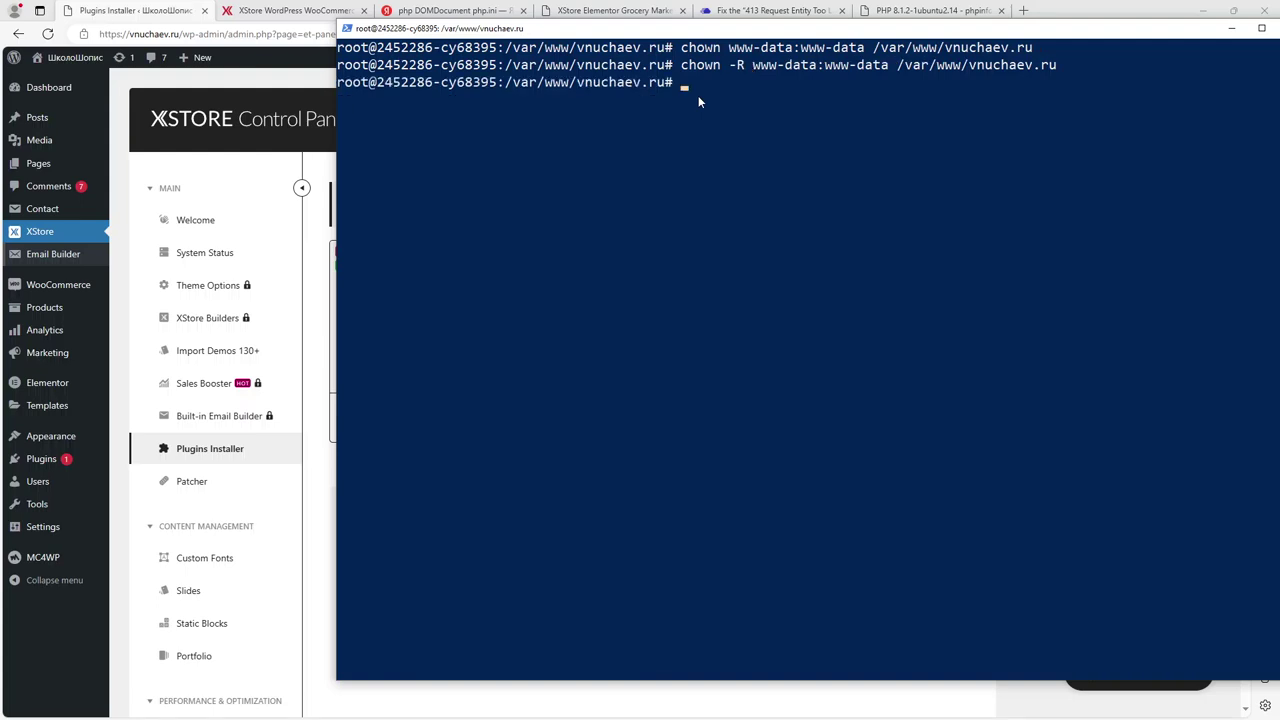
# Recursively set /var/www/vnuchaev.ru permissions to 0755 with chmod -R
pyautogui.press('Up')
pyautogui.press('Left')
pyautogui.press('Left')
pyautogui.press('Left')
pyautogui.press('Left')
pyautogui.press('Left')
pyautogui.press('Left')
pyautogui.press('Left')
pyautogui.press('Left')
pyautogui.press('Left')
pyautogui.press('Left')
pyautogui.press('Left')
pyautogui.press('Left')
pyautogui.press('Left')
pyautogui.press('Left')
pyautogui.press('Left')
pyautogui.press('Left')
pyautogui.press('Left')
pyautogui.press('Left')
pyautogui.press('Left')
pyautogui.press('Left')
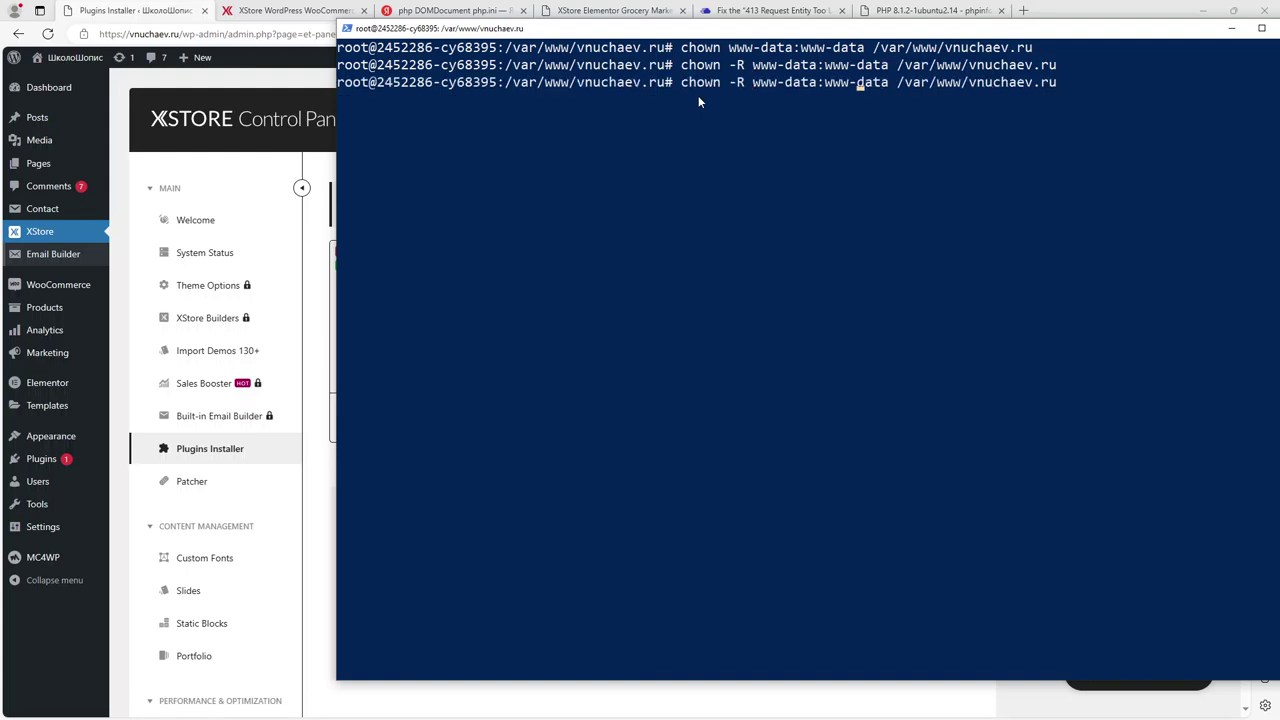
pyautogui.press('Left')
pyautogui.press('Left')
pyautogui.press('Left')
pyautogui.press('Left')
pyautogui.press('Left')
pyautogui.press('Left')
pyautogui.press('Left')
pyautogui.press('Left')
pyautogui.press('Left')
pyautogui.press('Left')
pyautogui.press('BackSpace')
pyautogui.press('BackSpace')
pyautogui.press('BackSpace')
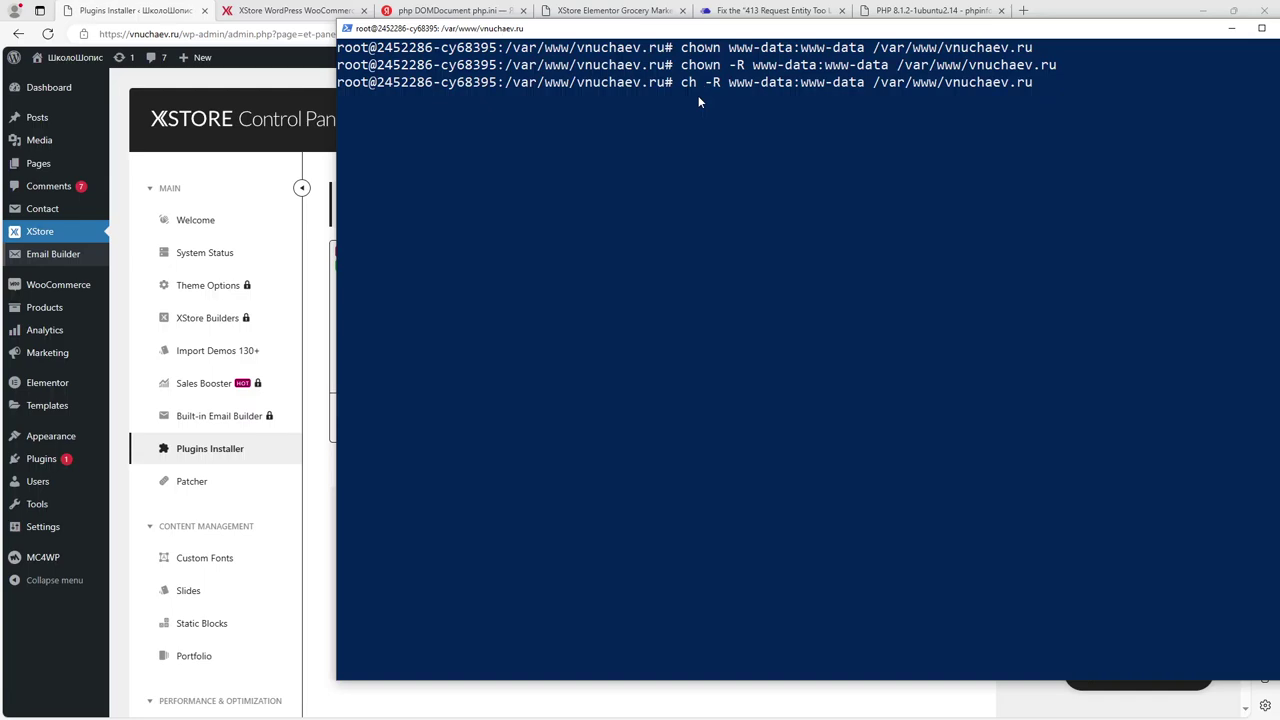
pyautogui.write('mod')
pyautogui.press('Right')
pyautogui.press('Right')
pyautogui.press('Right')
pyautogui.press('Right')
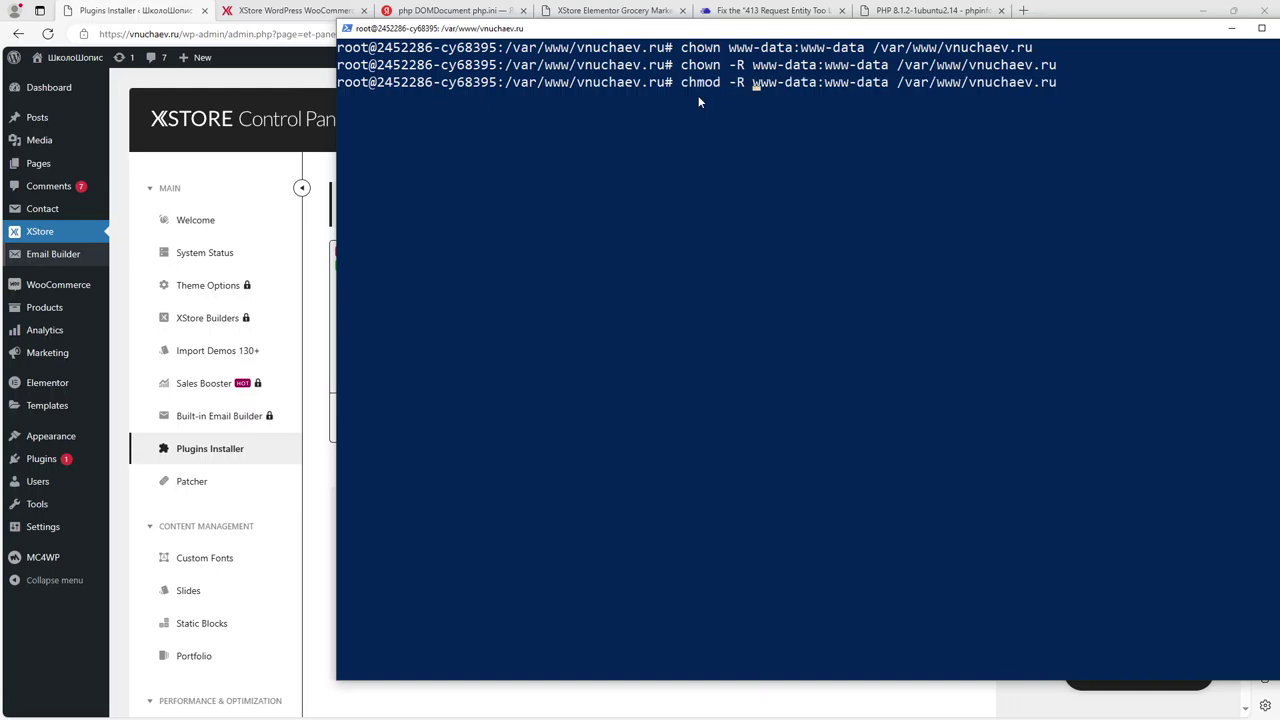
pyautogui.press('Delete')
pyautogui.press('Delete')
pyautogui.press('Delete')
pyautogui.press('Delete')
pyautogui.press('Delete')
pyautogui.press('Delete')
pyautogui.press('Delete')
pyautogui.press('Delete')
pyautogui.press('Delete')
pyautogui.press('Delete')
pyautogui.press('Delete')
pyautogui.press('Delete')
pyautogui.press('Delete')
pyautogui.press('Delete')
pyautogui.press('Delete')
pyautogui.press('Delete')
pyautogui.press('Delete')
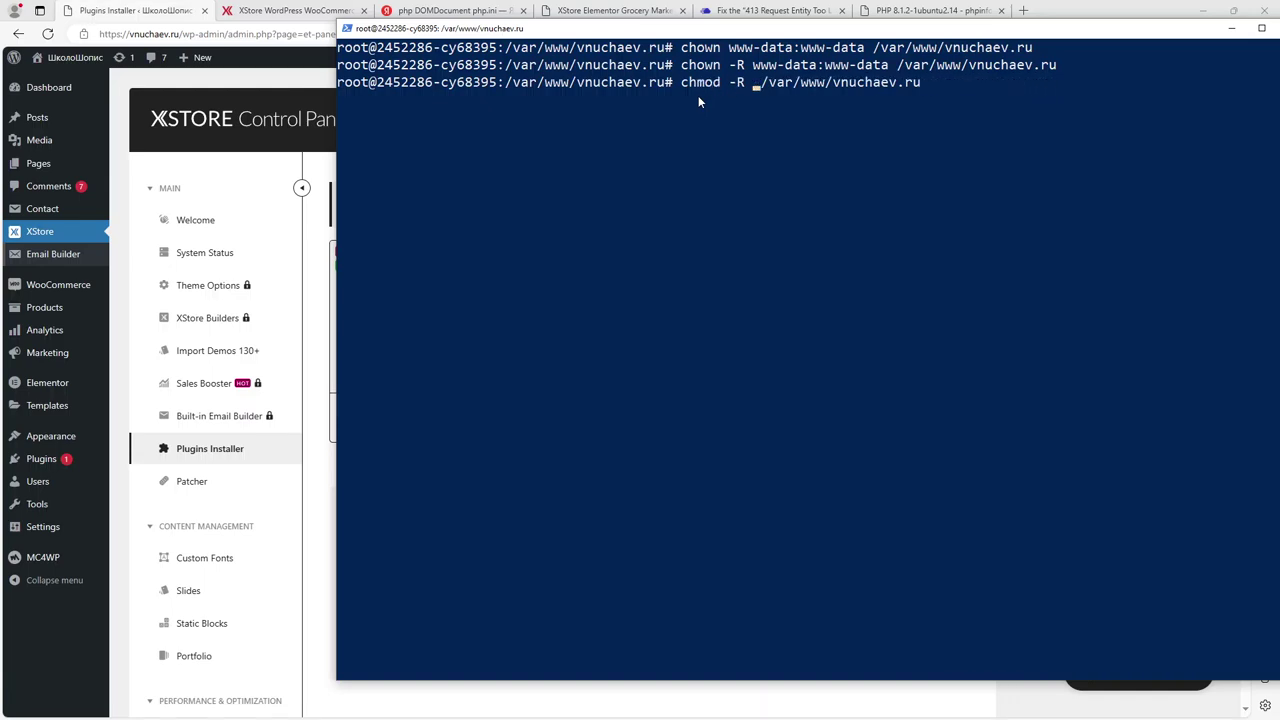
pyautogui.write('0755')
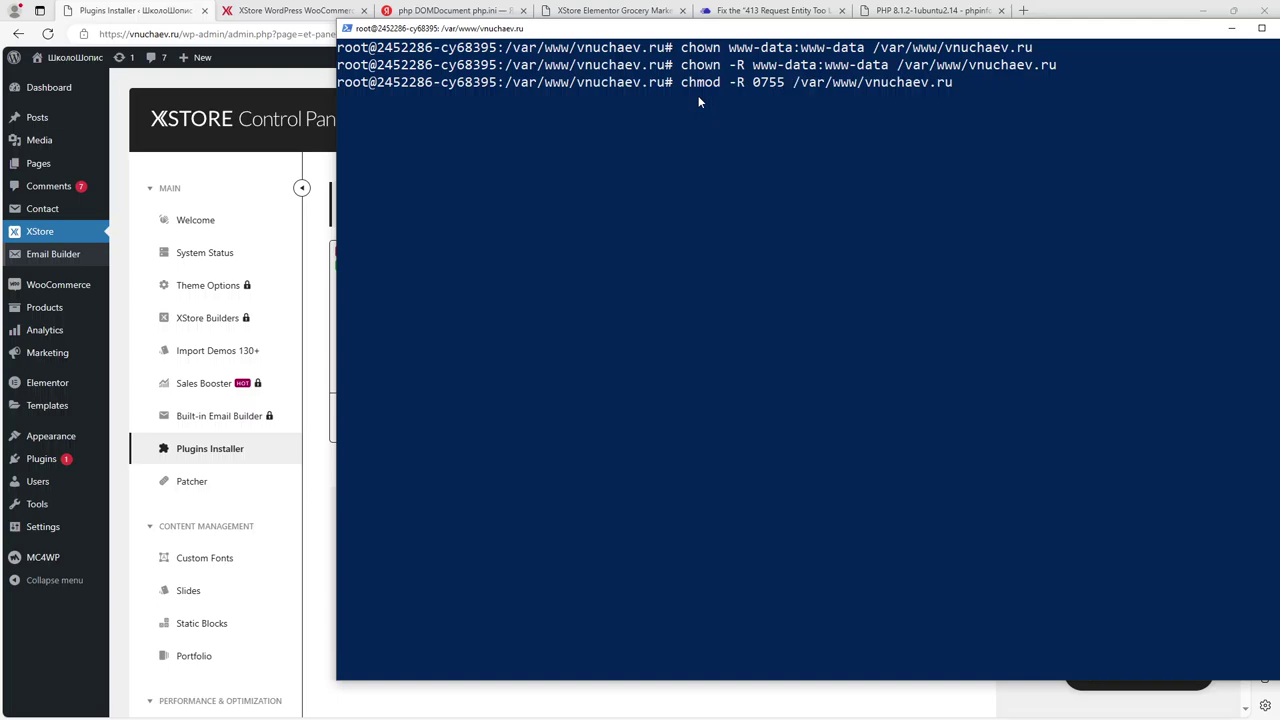
pyautogui.press('Return')
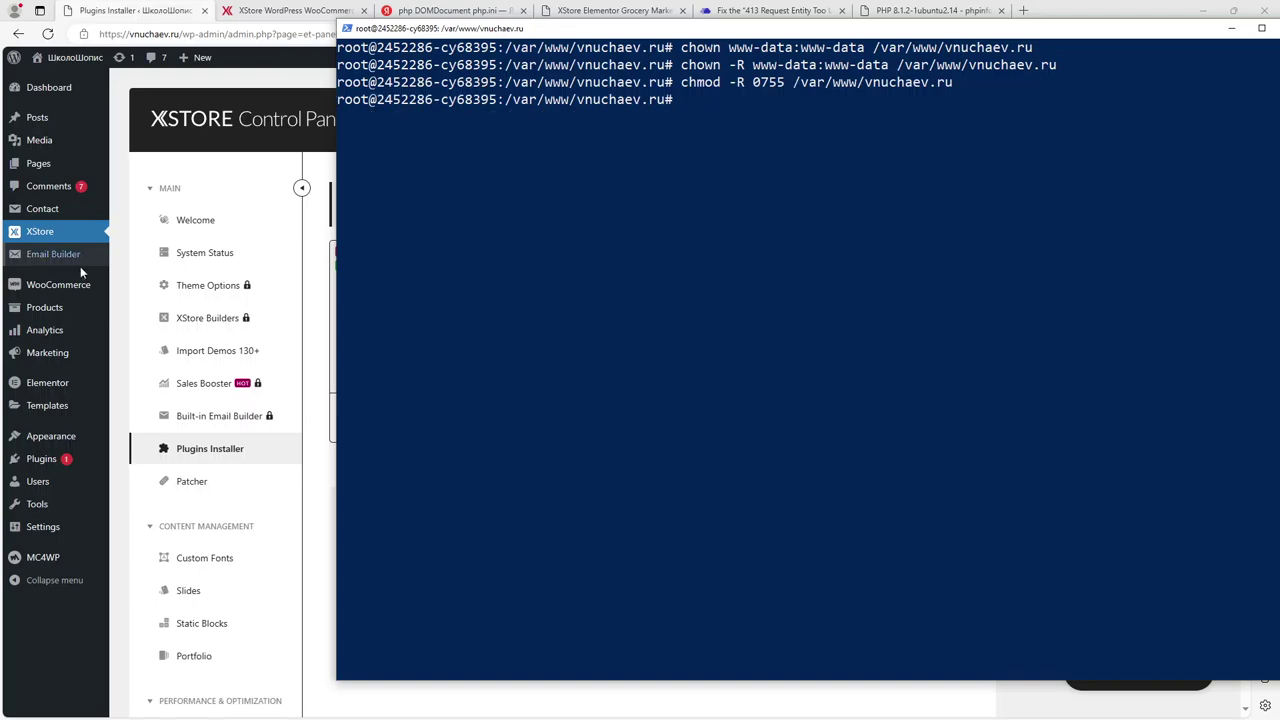
# Return to the XStore Plugins Installer, install XStore Core, and dismiss the result alerts
pyautogui.click(262, 220)
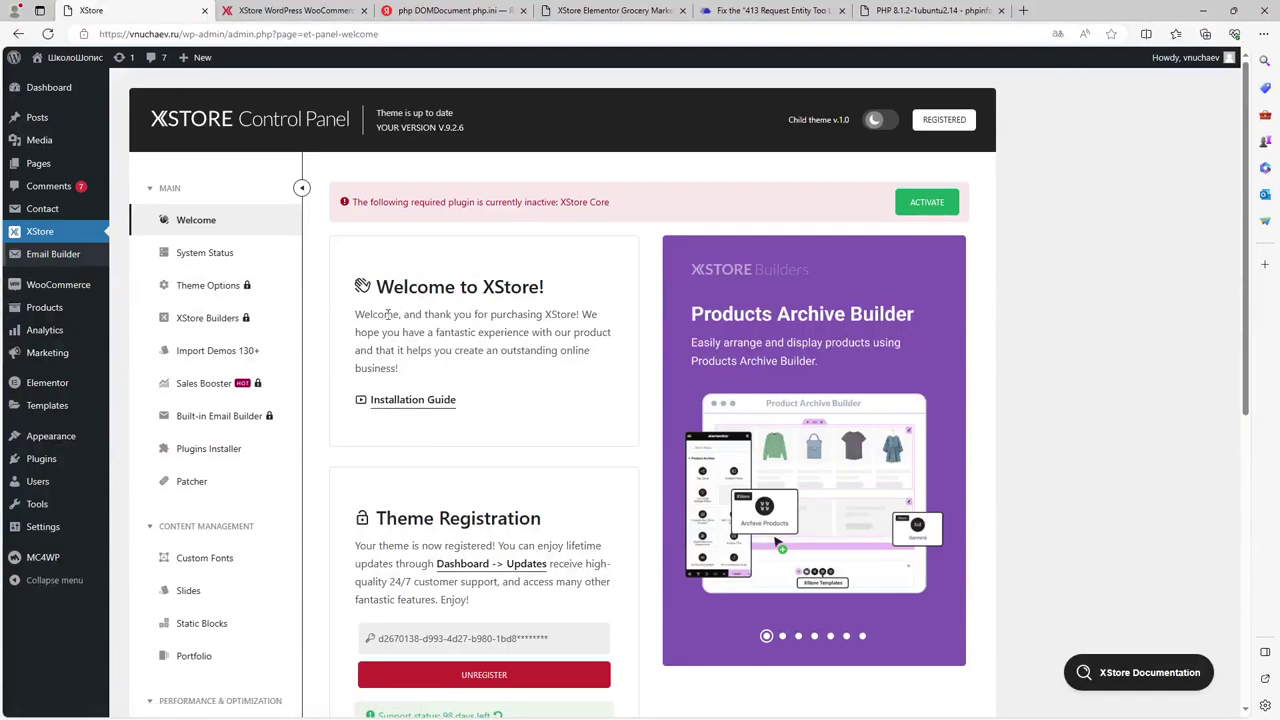
pyautogui.scroll(-5, 388, 316)
pyautogui.click(14, 33)
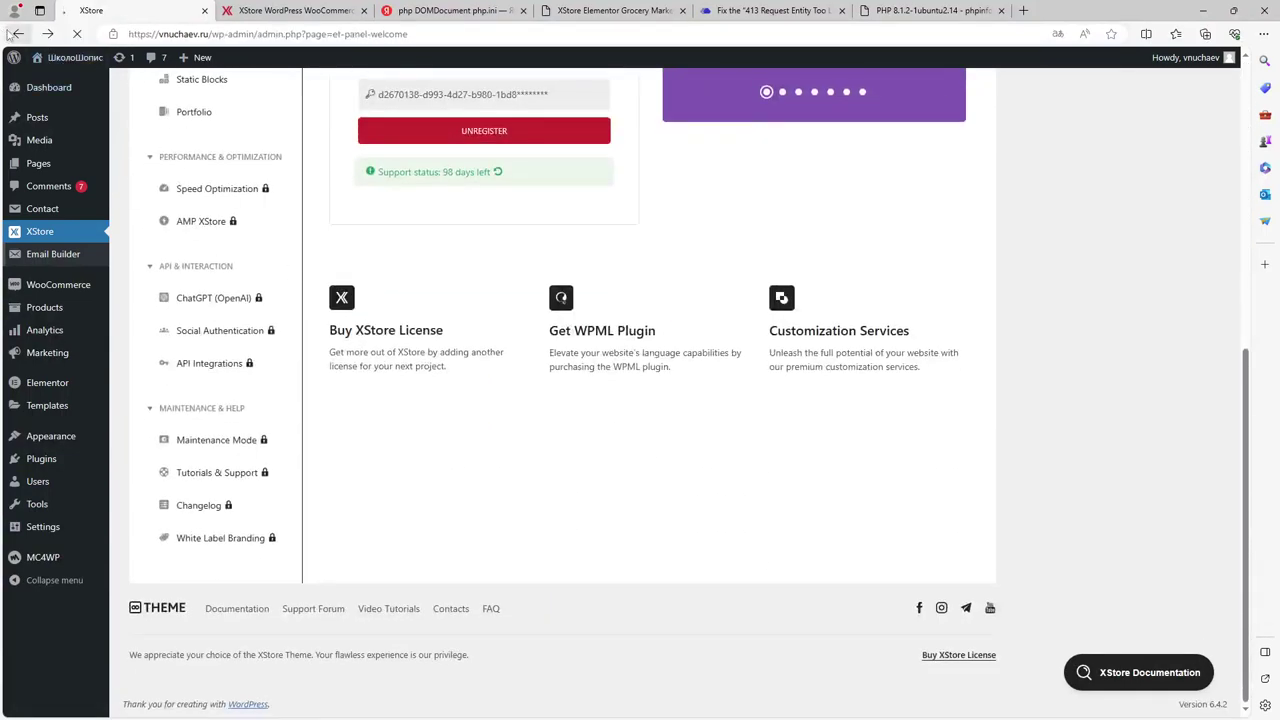
pyautogui.click(461, 424)
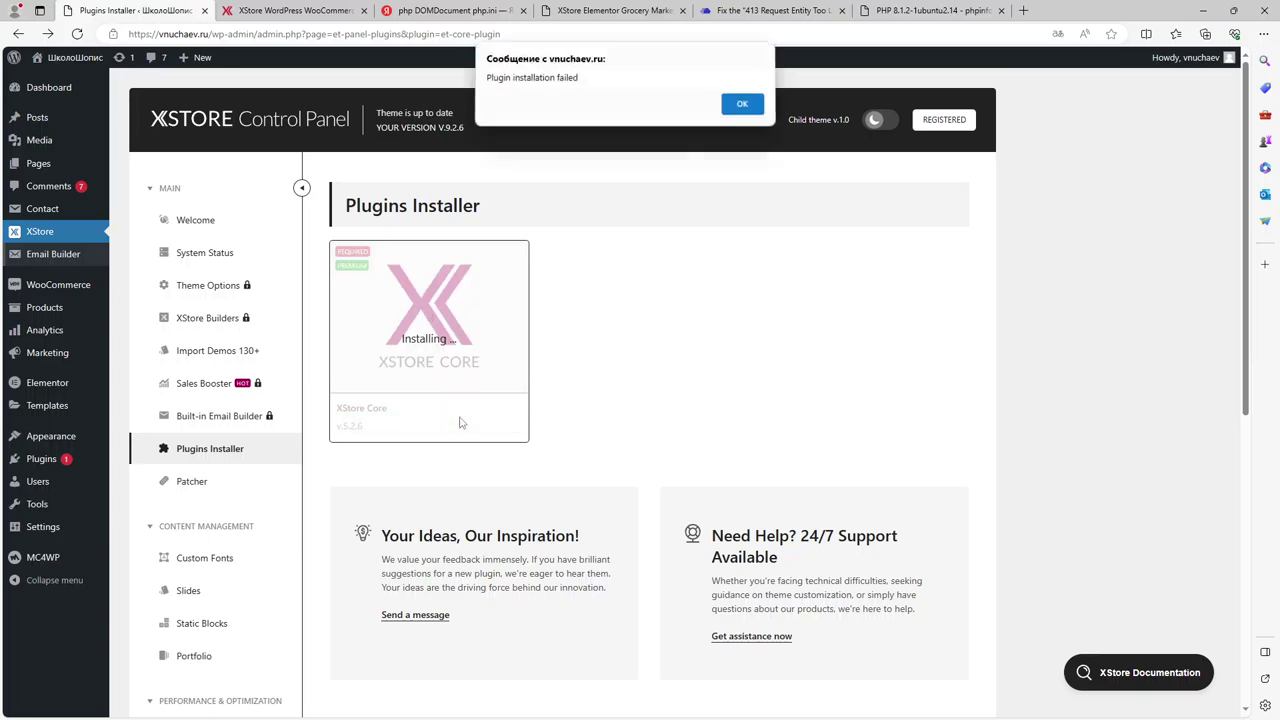
pyautogui.click(730, 108)
pyautogui.click(741, 107)
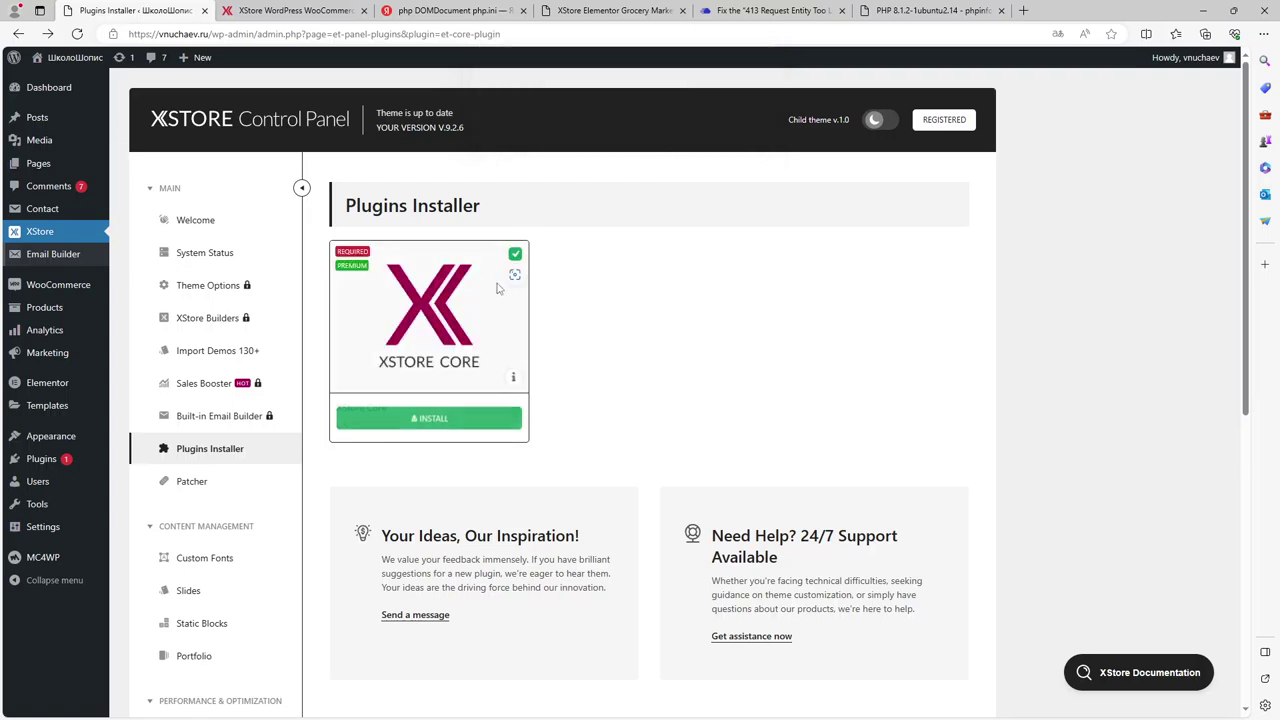
# Reload the installer list showing XStore Core v.5.2.6 installed, then go to Plugins
pyautogui.scroll(-1, 424, 259)
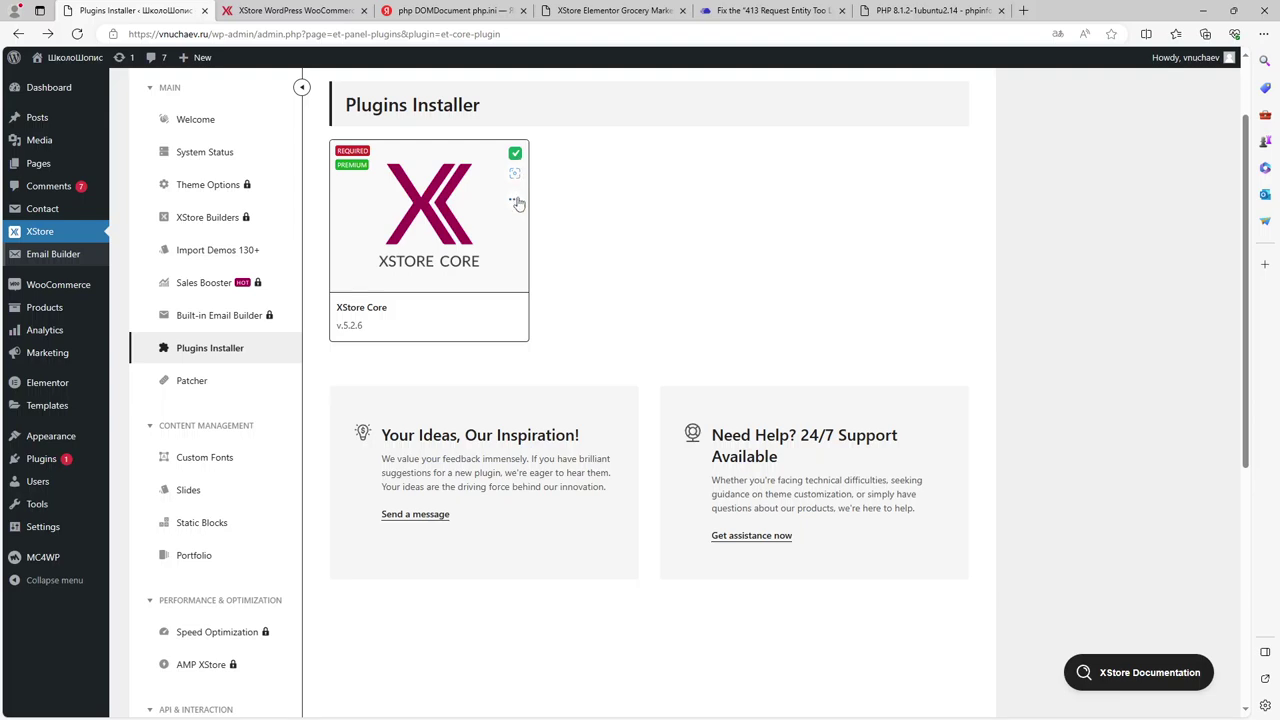
pyautogui.click(516, 203)
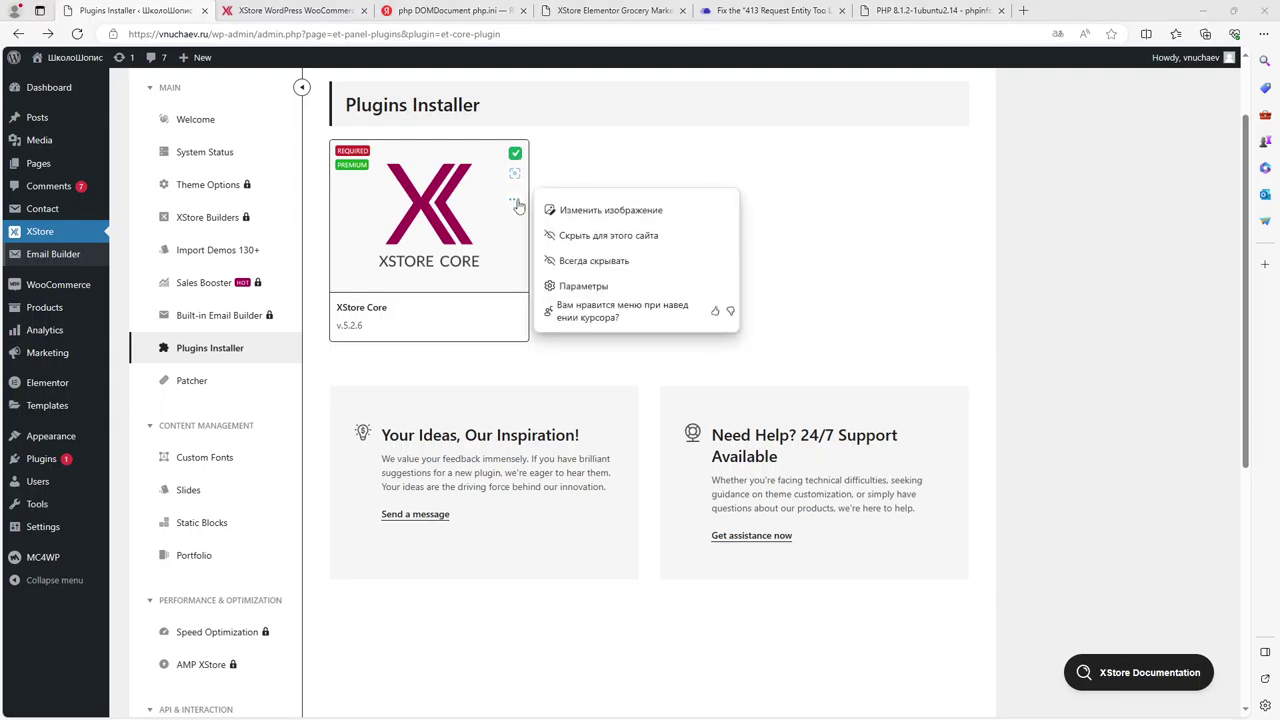
pyautogui.click(559, 158)
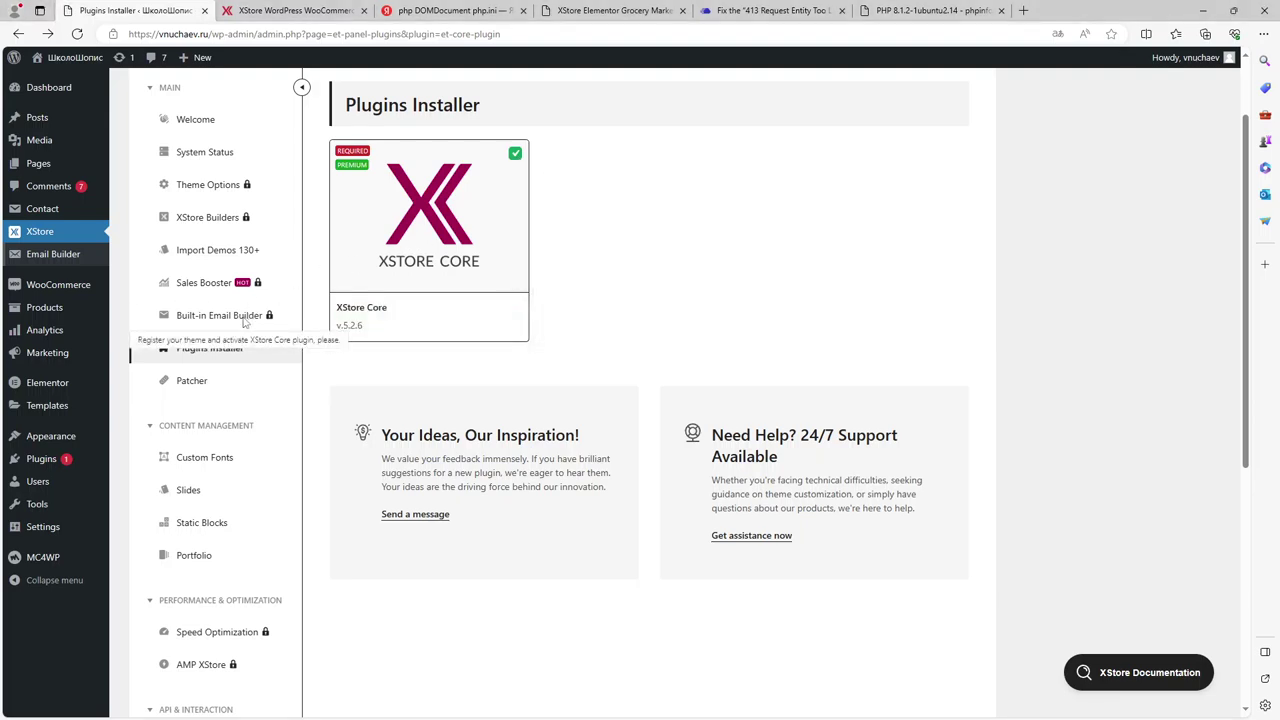
pyautogui.click(234, 347)
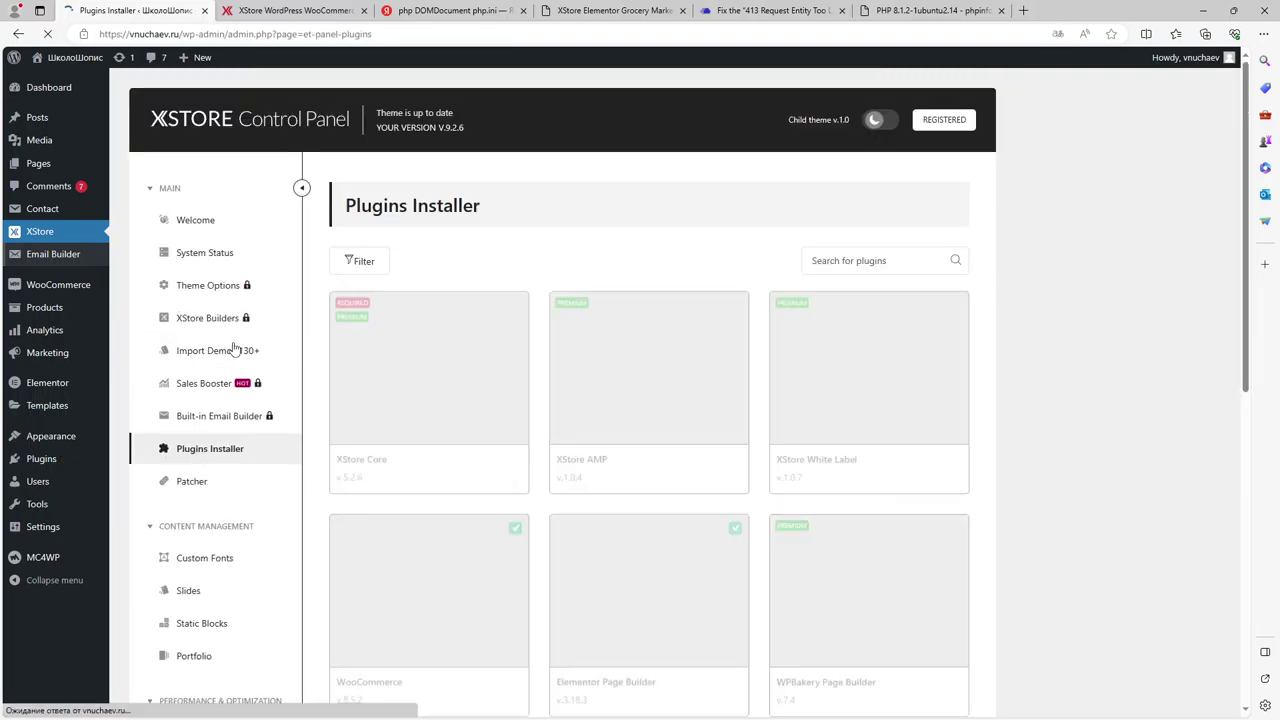
pyautogui.moveTo(469, 345)
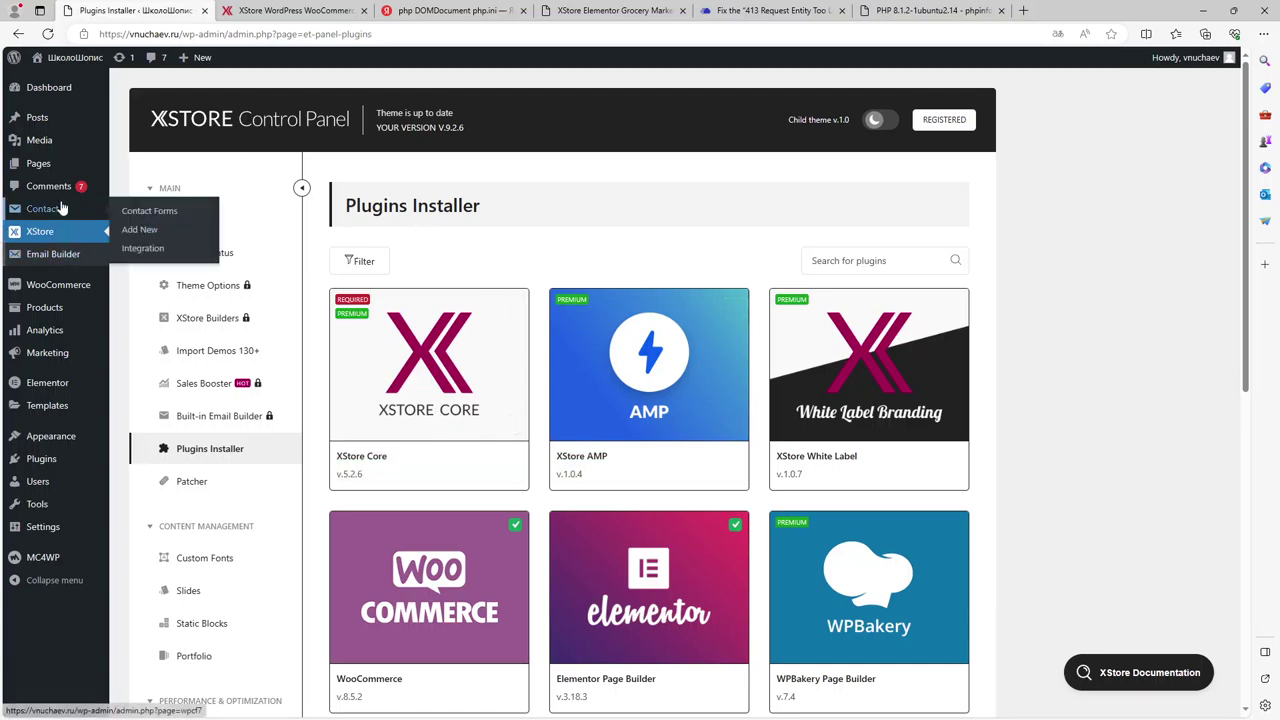
pyautogui.moveTo(45, 168)
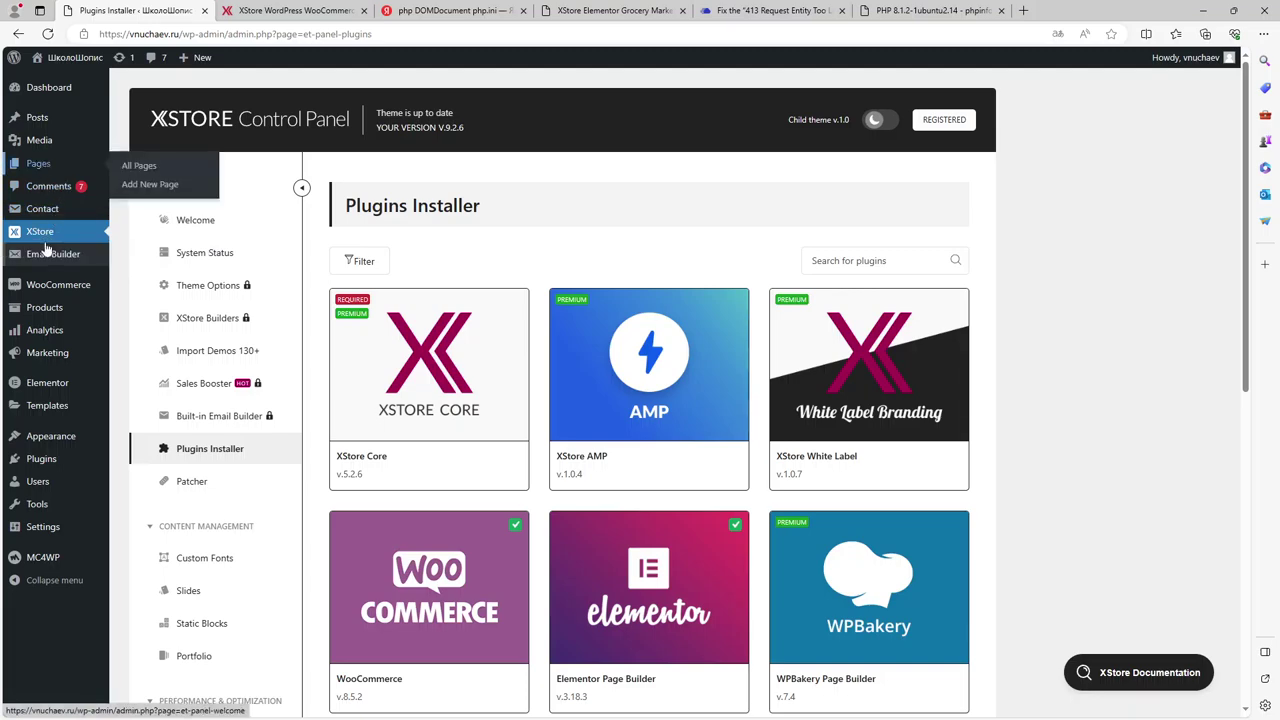
pyautogui.click(45, 462)
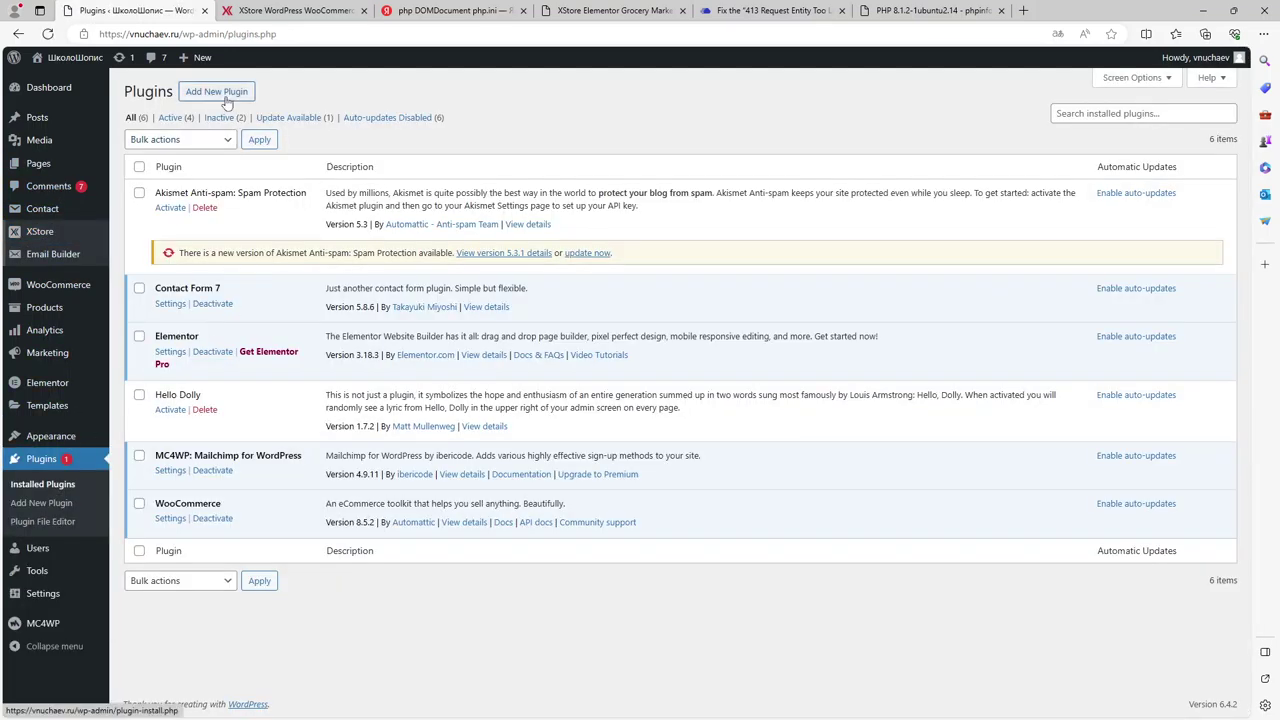
# Search Add New Plugins for 'xstore', then return to XStore > Dashboard
pyautogui.click(227, 103)
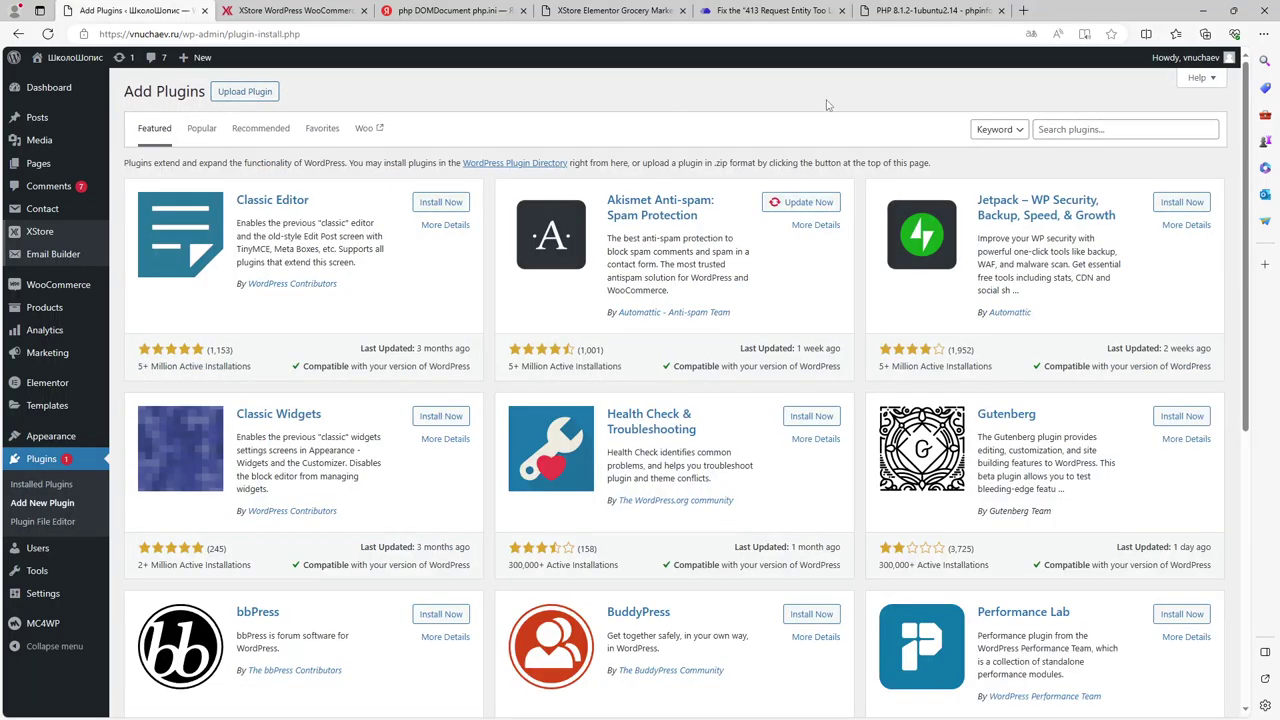
pyautogui.click(1069, 128)
pyautogui.write('xstore core')
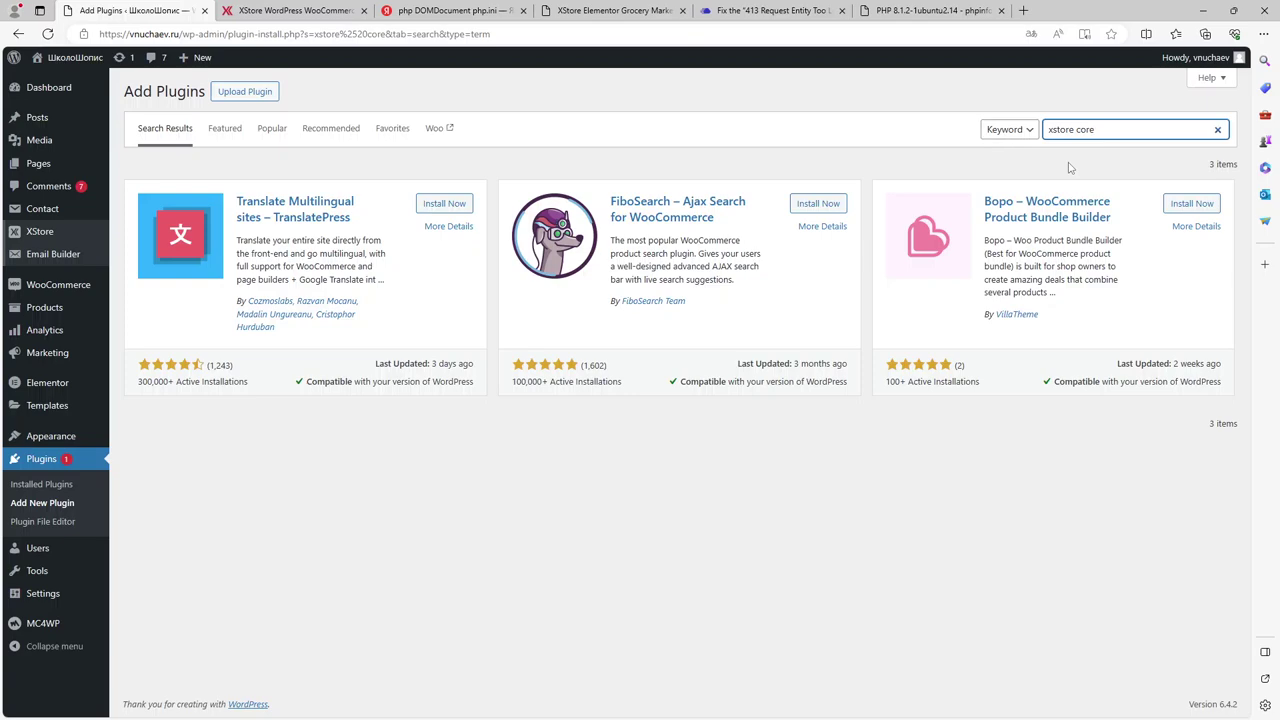
pyautogui.press('BackSpace')
pyautogui.press('BackSpace')
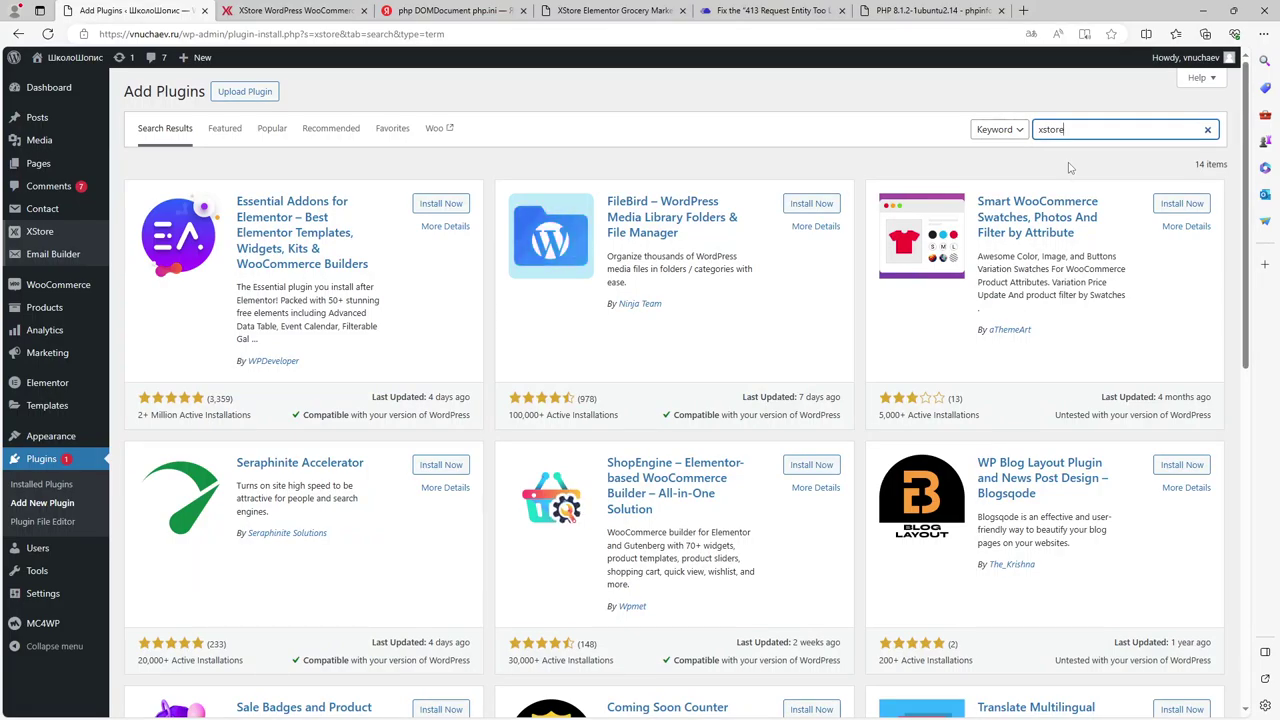
pyautogui.scroll(-6, 833, 336)
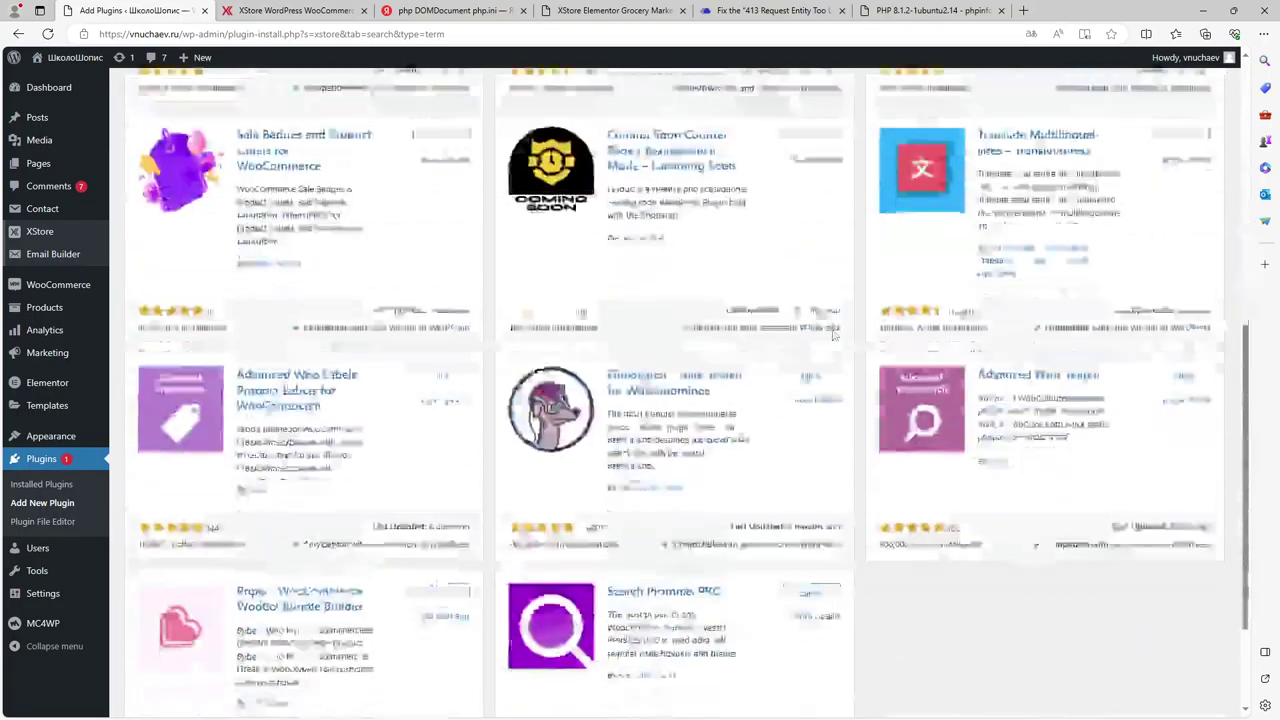
pyautogui.scroll(-1, 833, 336)
pyautogui.scroll(7, 810, 300)
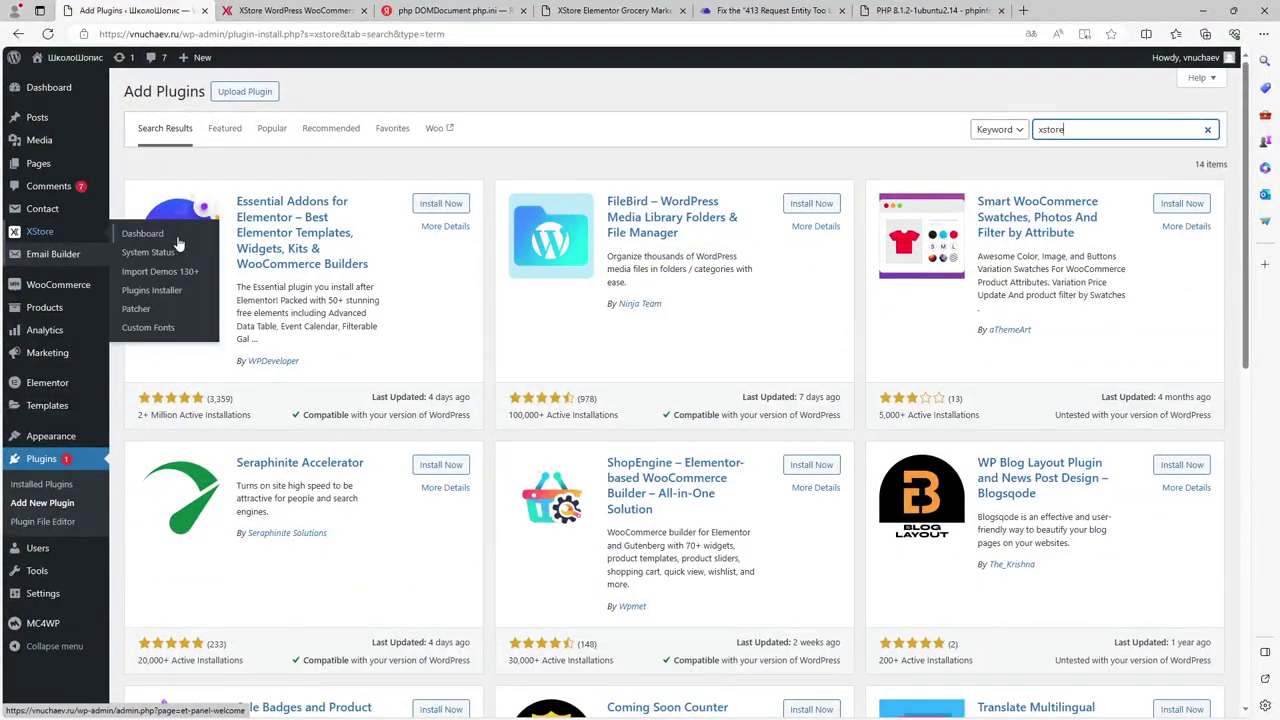
pyautogui.click(177, 236)
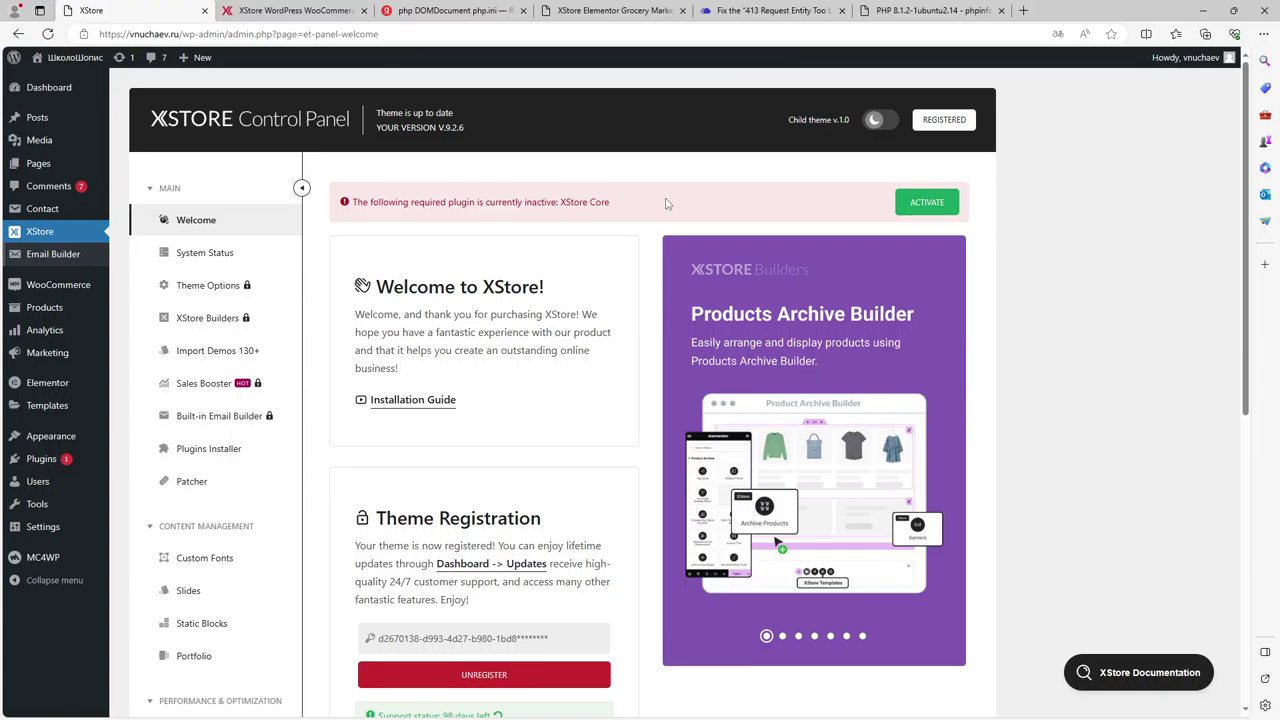
# Reload the XStore welcome page and review the System Status requirements check
pyautogui.scroll(-5, 667, 204)
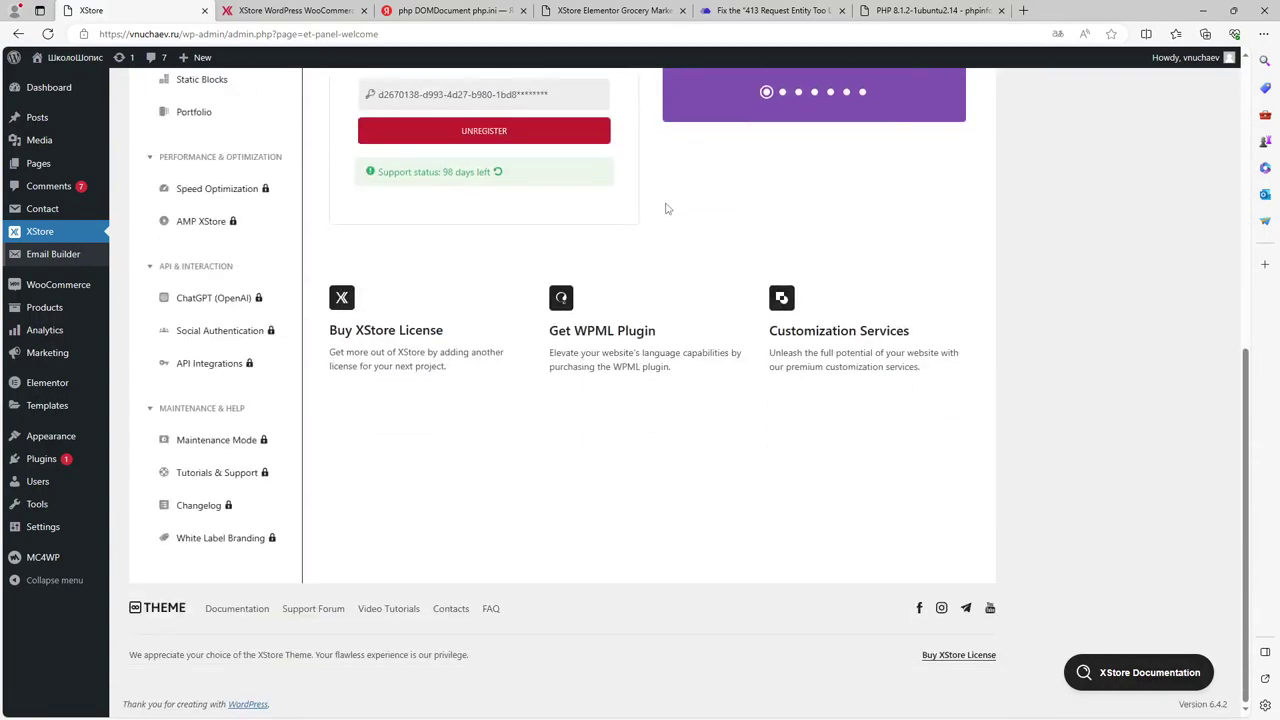
pyautogui.scroll(5, 667, 208)
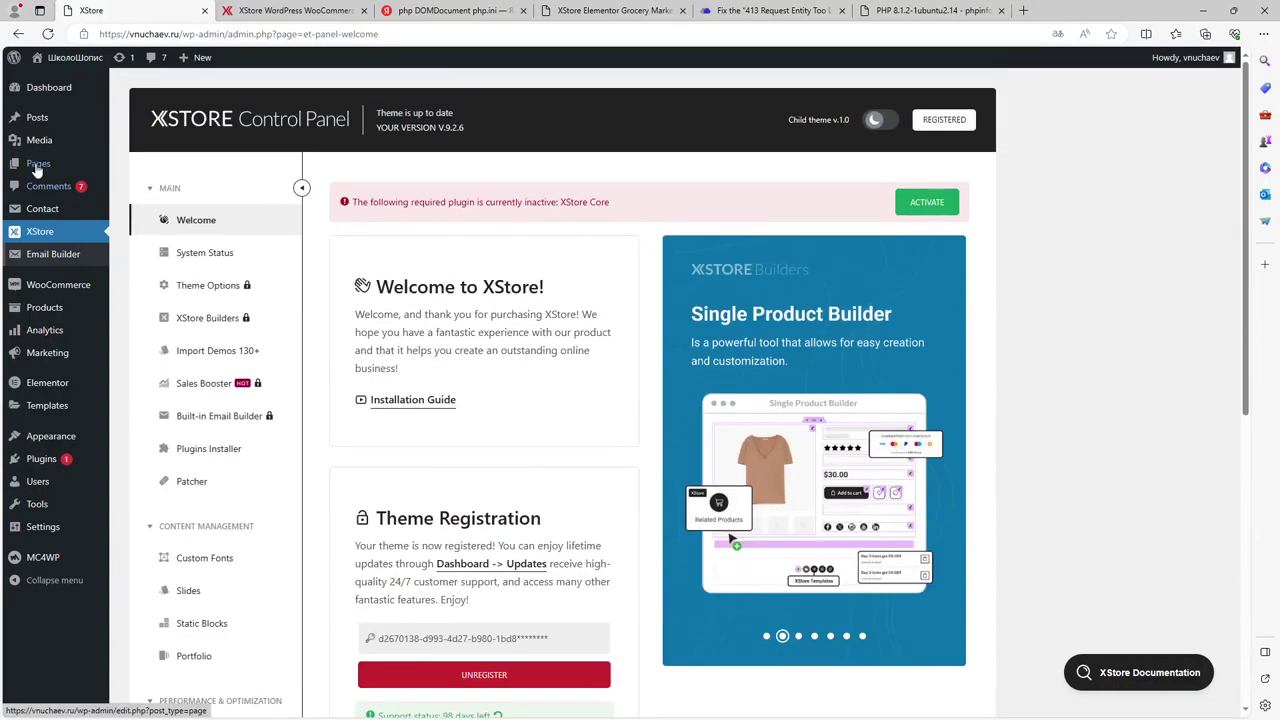
pyautogui.click(211, 219)
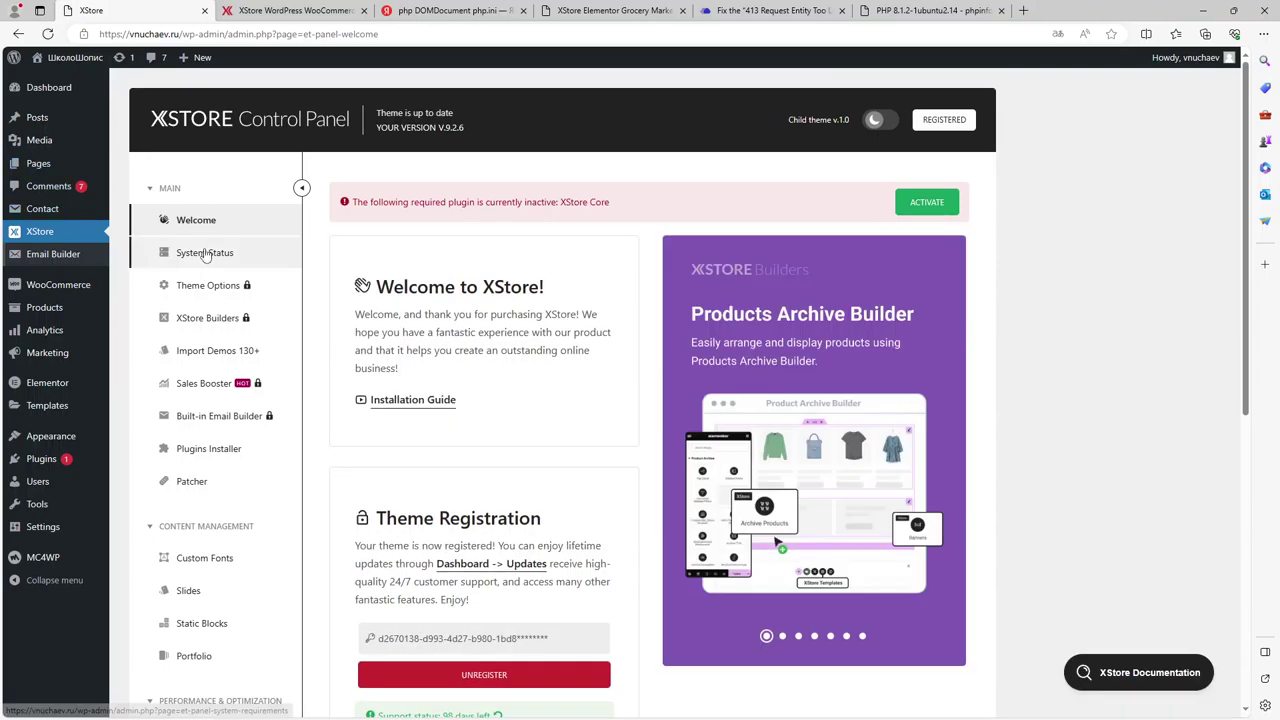
pyautogui.click(209, 251)
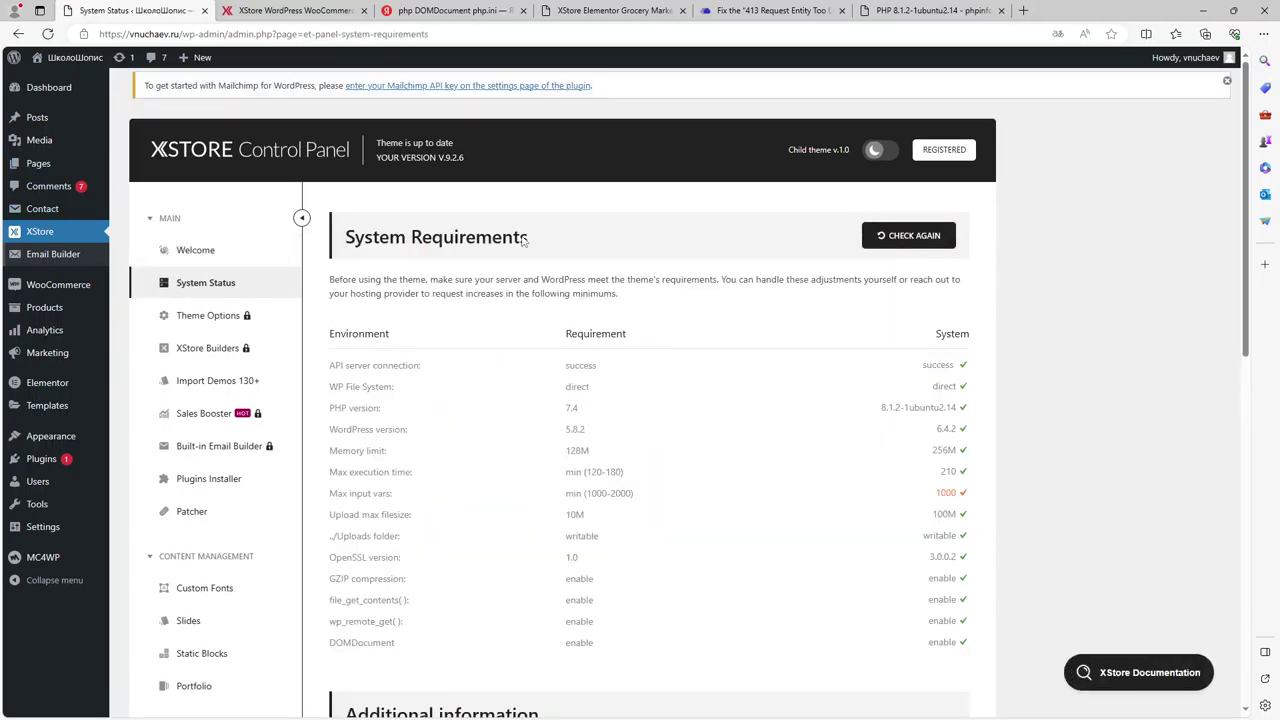
pyautogui.scroll(-3, 521, 240)
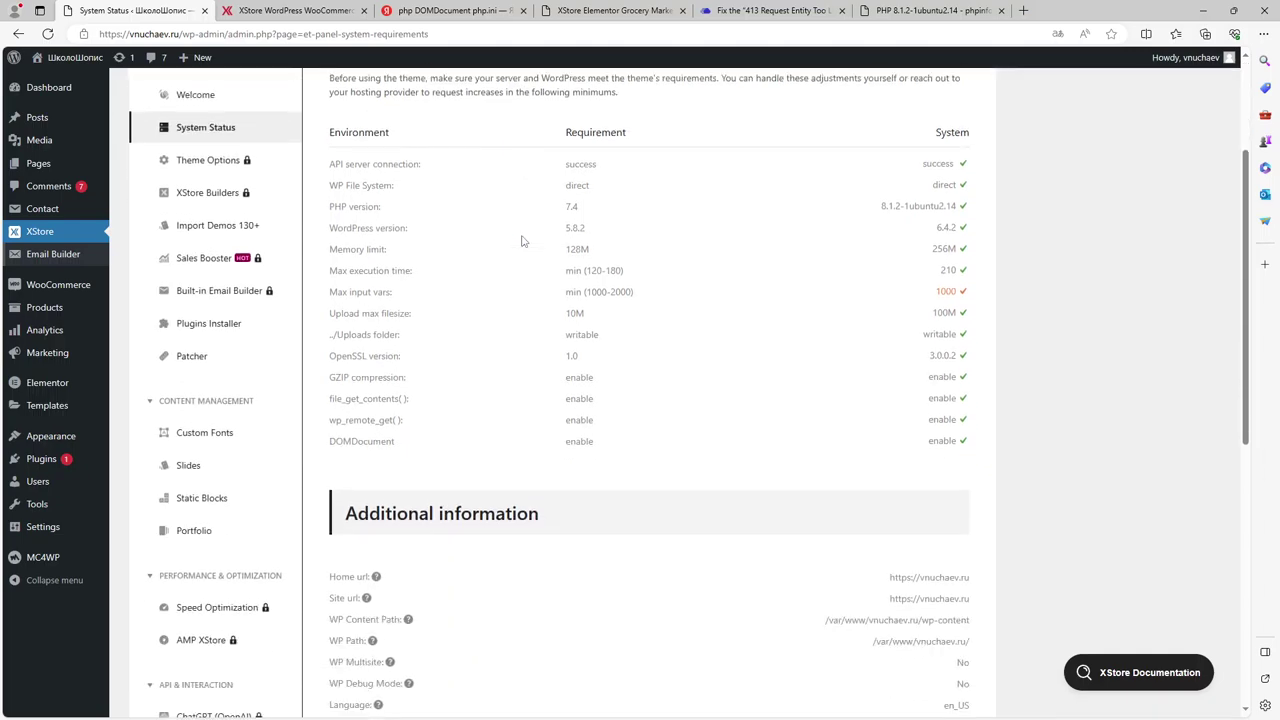
pyautogui.scroll(-6, 521, 240)
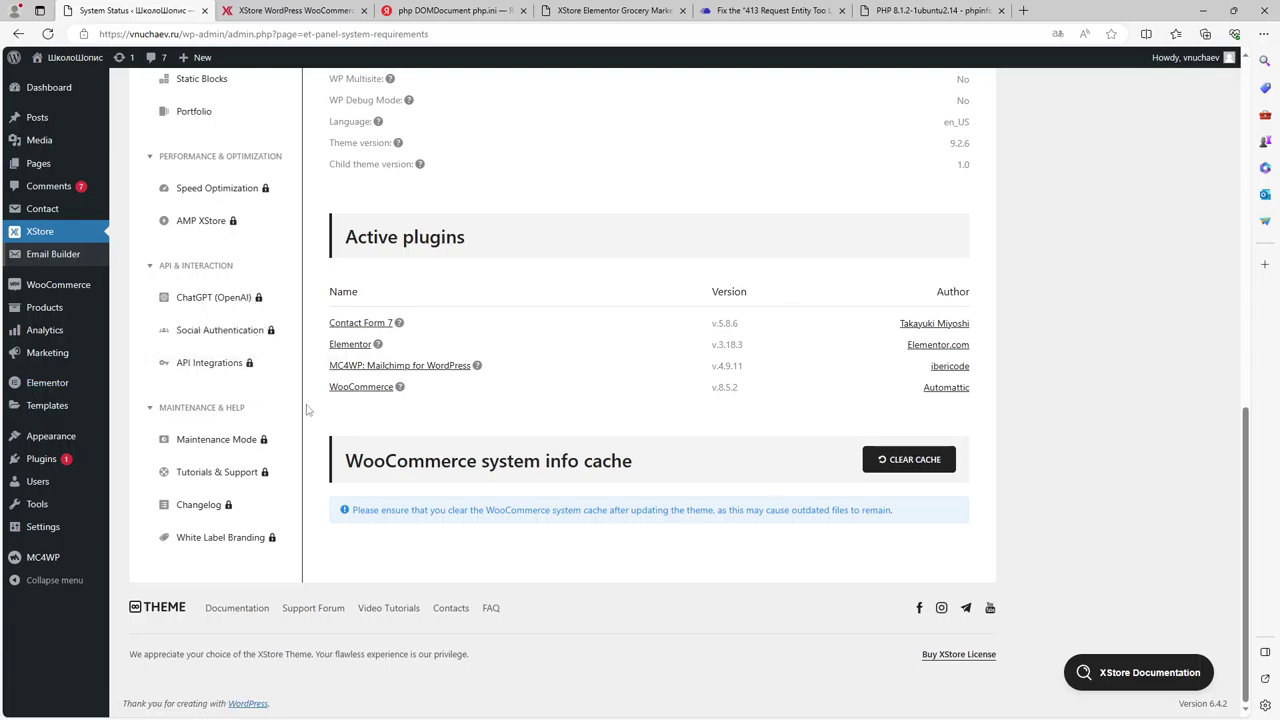
pyautogui.scroll(3, 307, 409)
pyautogui.scroll(5, 307, 409)
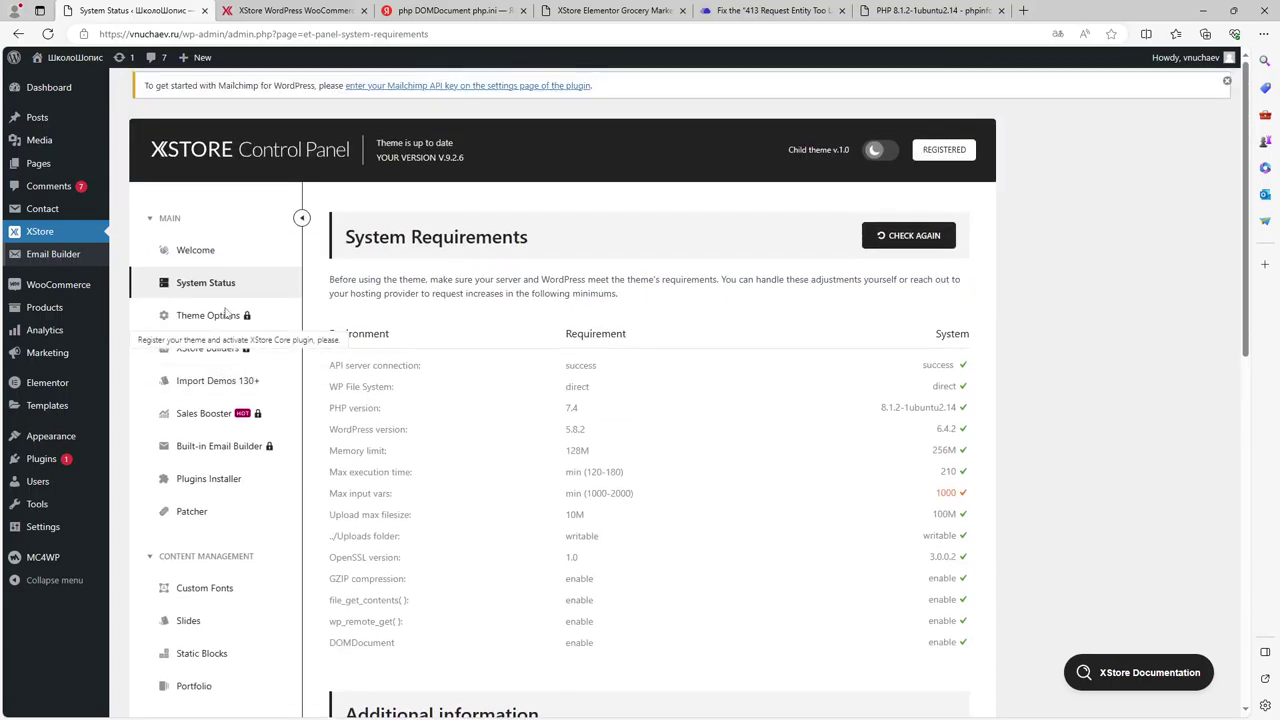
pyautogui.moveTo(216, 320)
# Activate and install XStore Core from the Welcome page, dismiss the alert, then open Installed Plugins
pyautogui.click(197, 254)
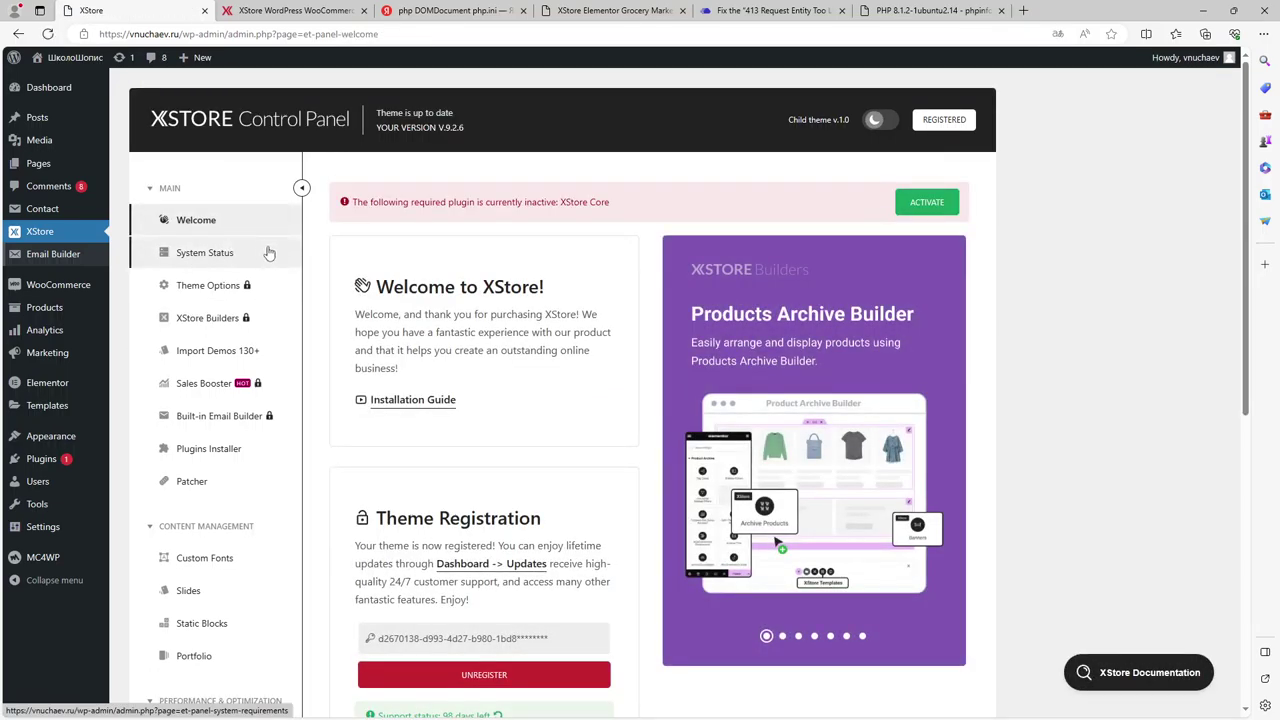
pyautogui.scroll(-1, 268, 253)
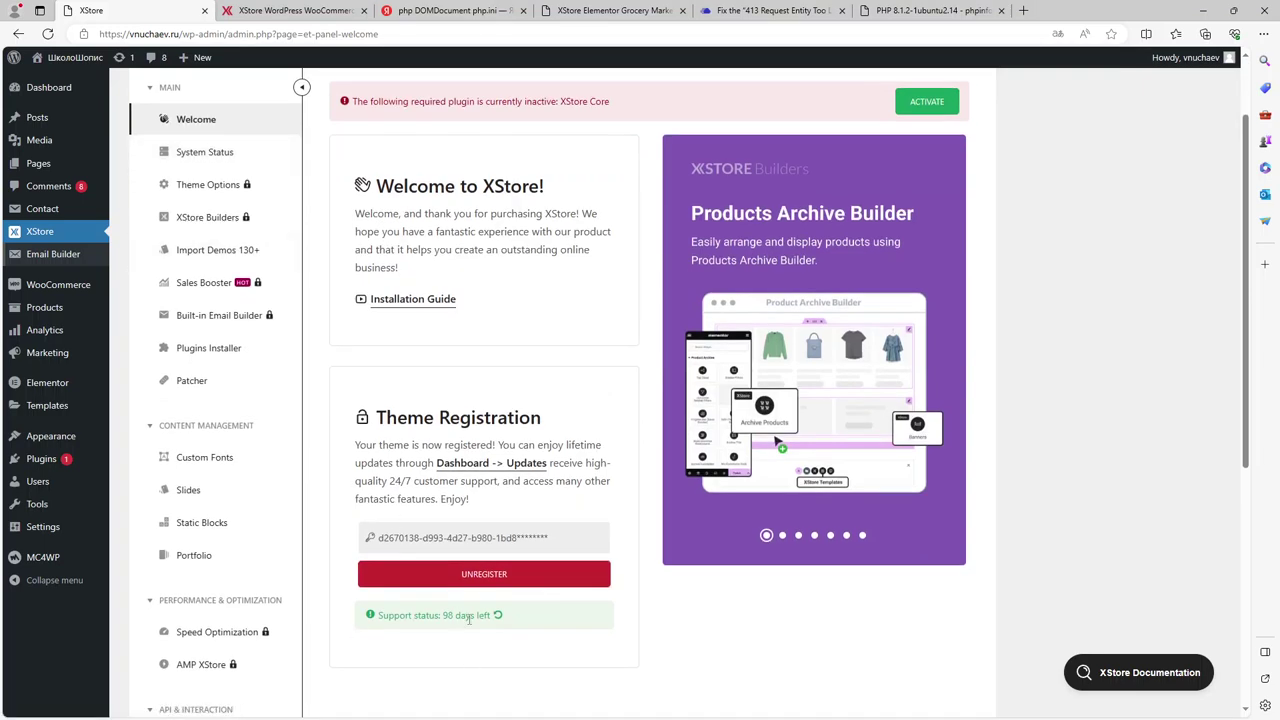
pyautogui.scroll(1, 537, 531)
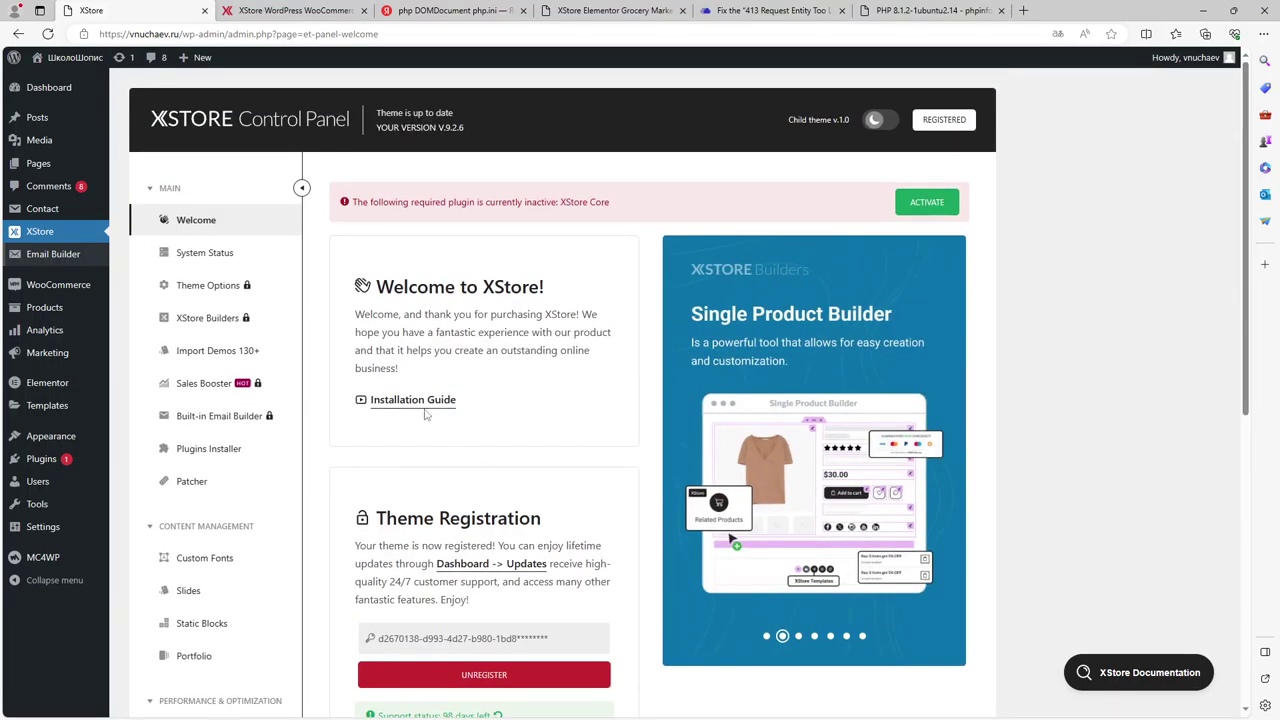
pyautogui.click(929, 204)
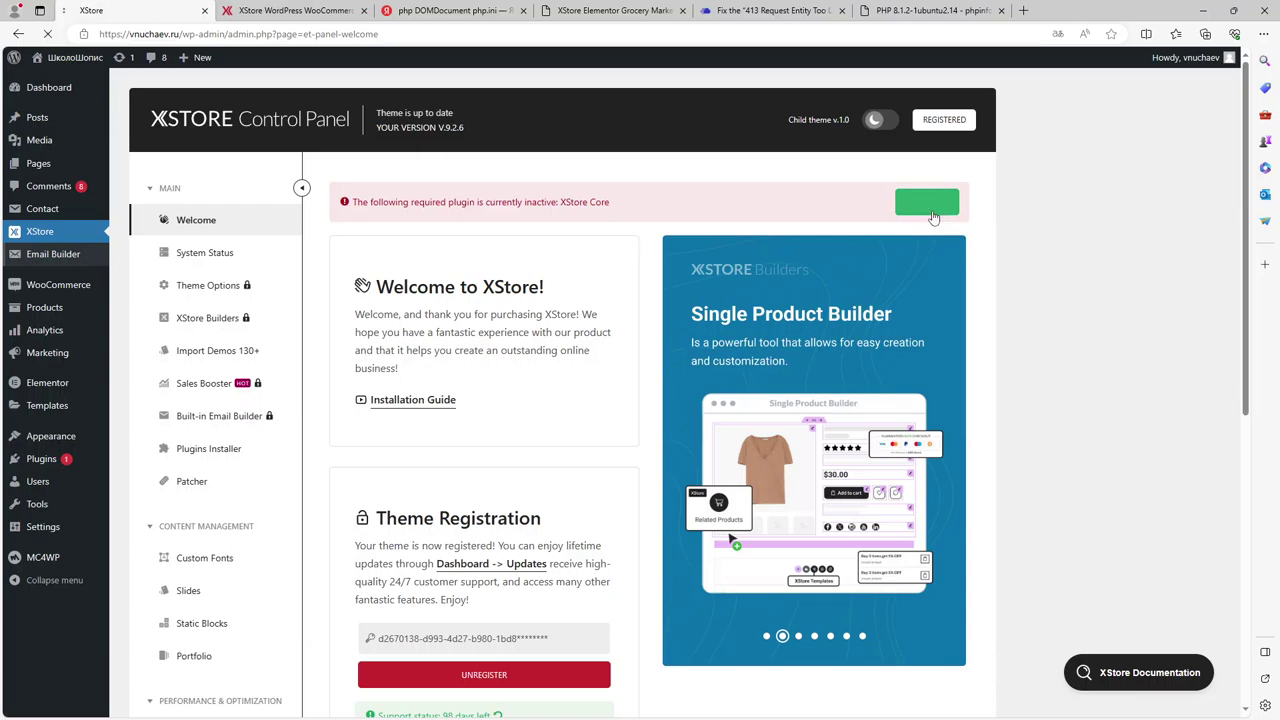
pyautogui.moveTo(465, 286)
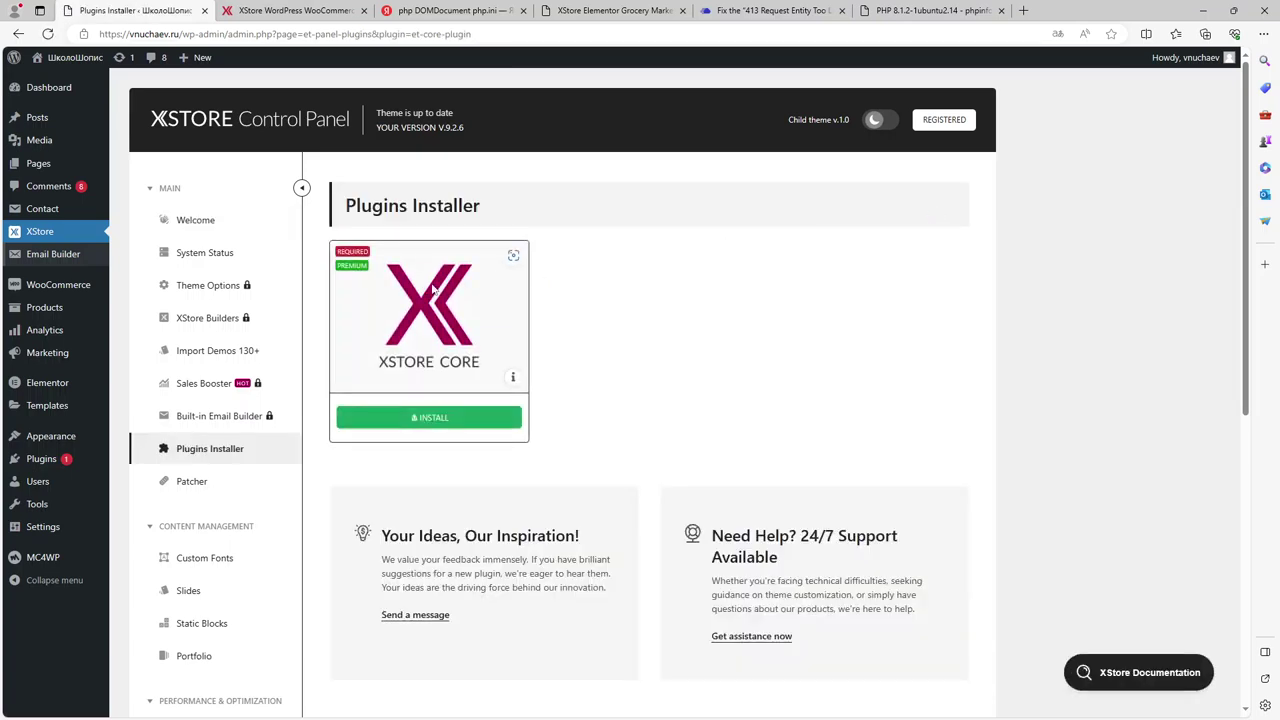
pyautogui.click(386, 417)
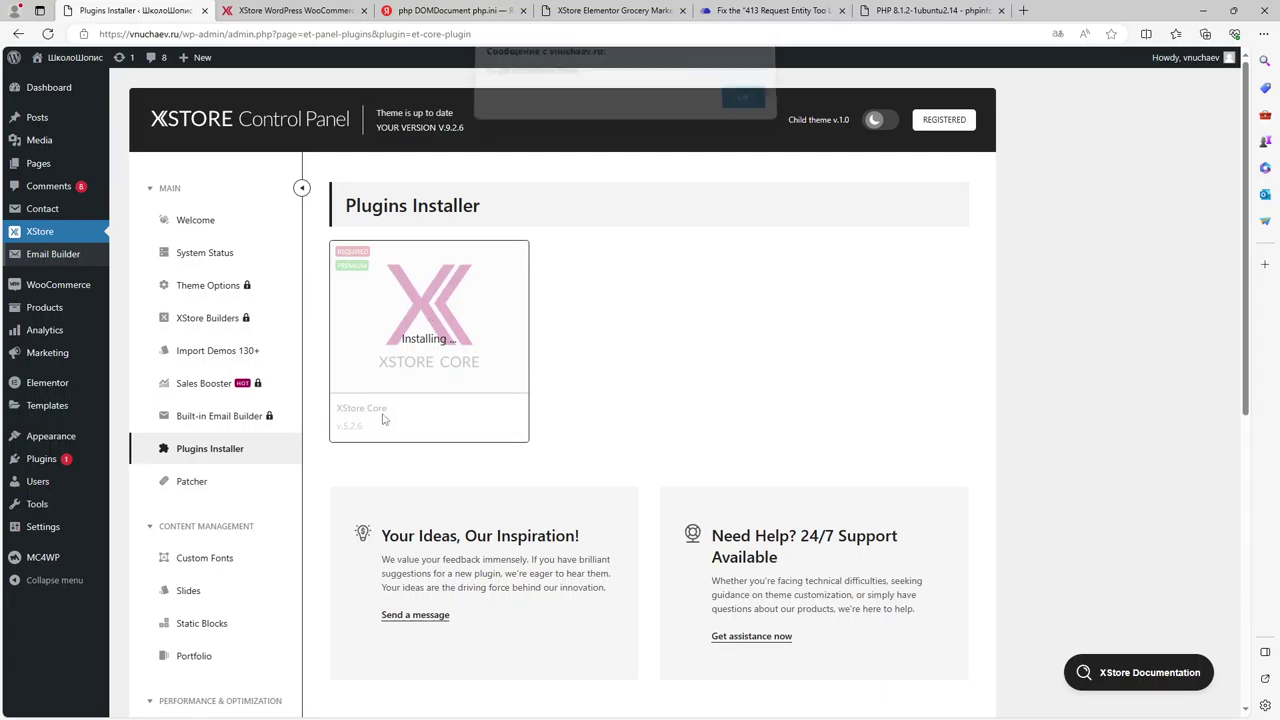
pyautogui.click(740, 106)
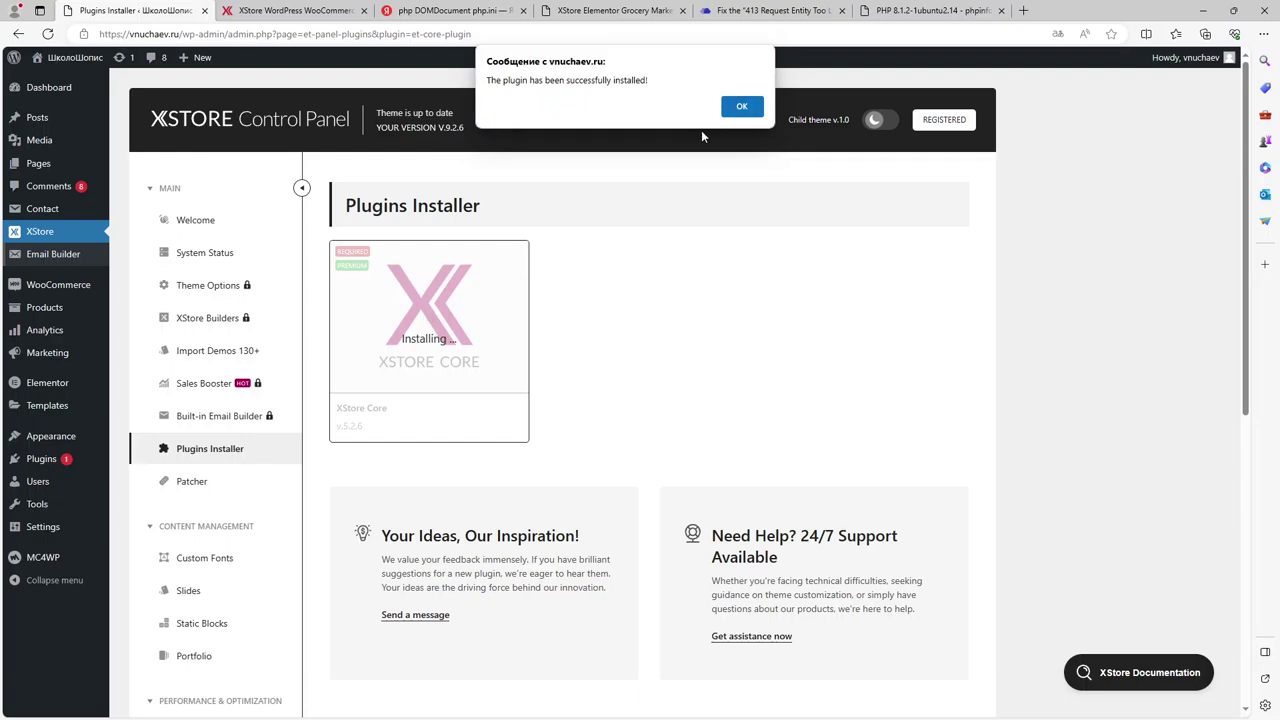
pyautogui.press('Return')
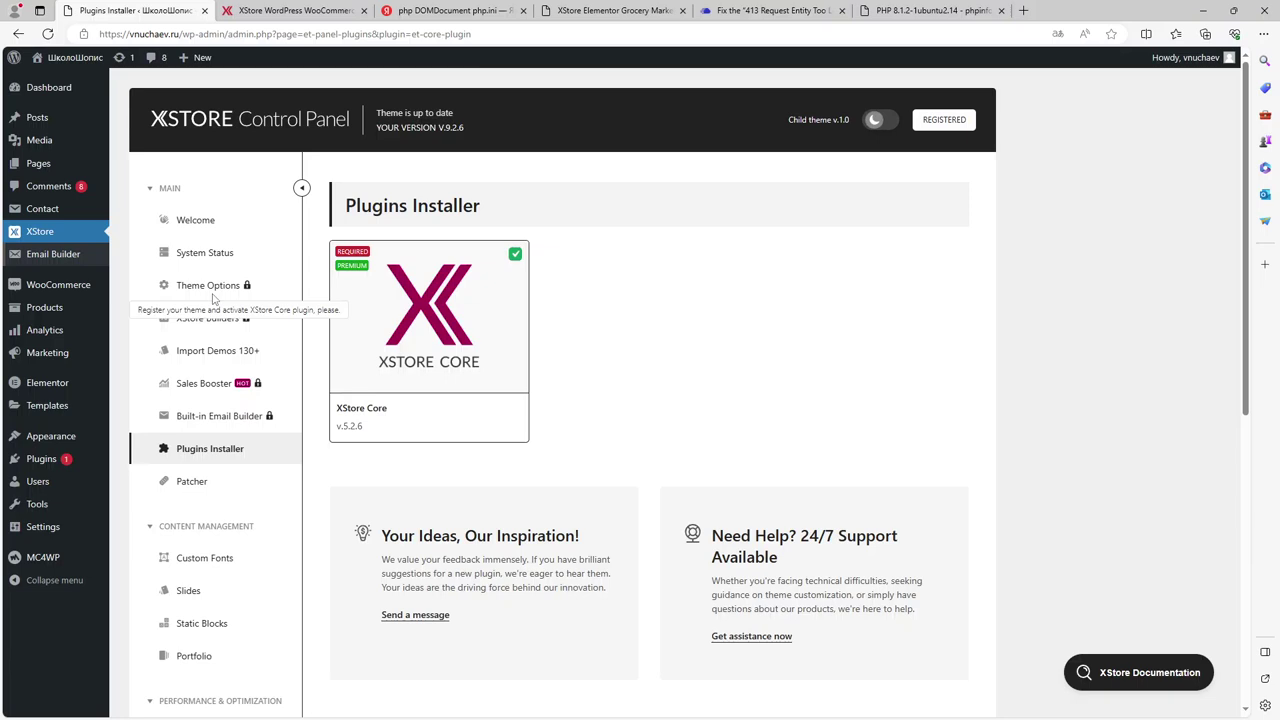
pyautogui.scroll(-2, 226, 275)
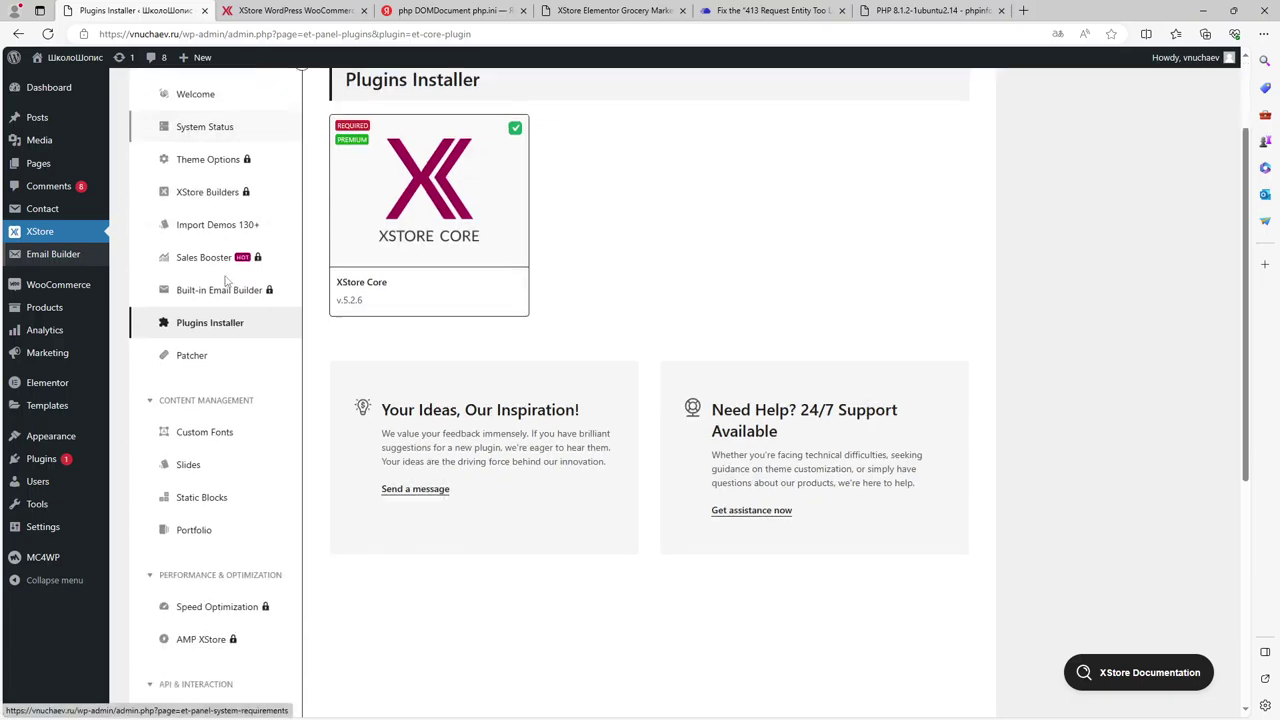
pyautogui.scroll(-4, 226, 281)
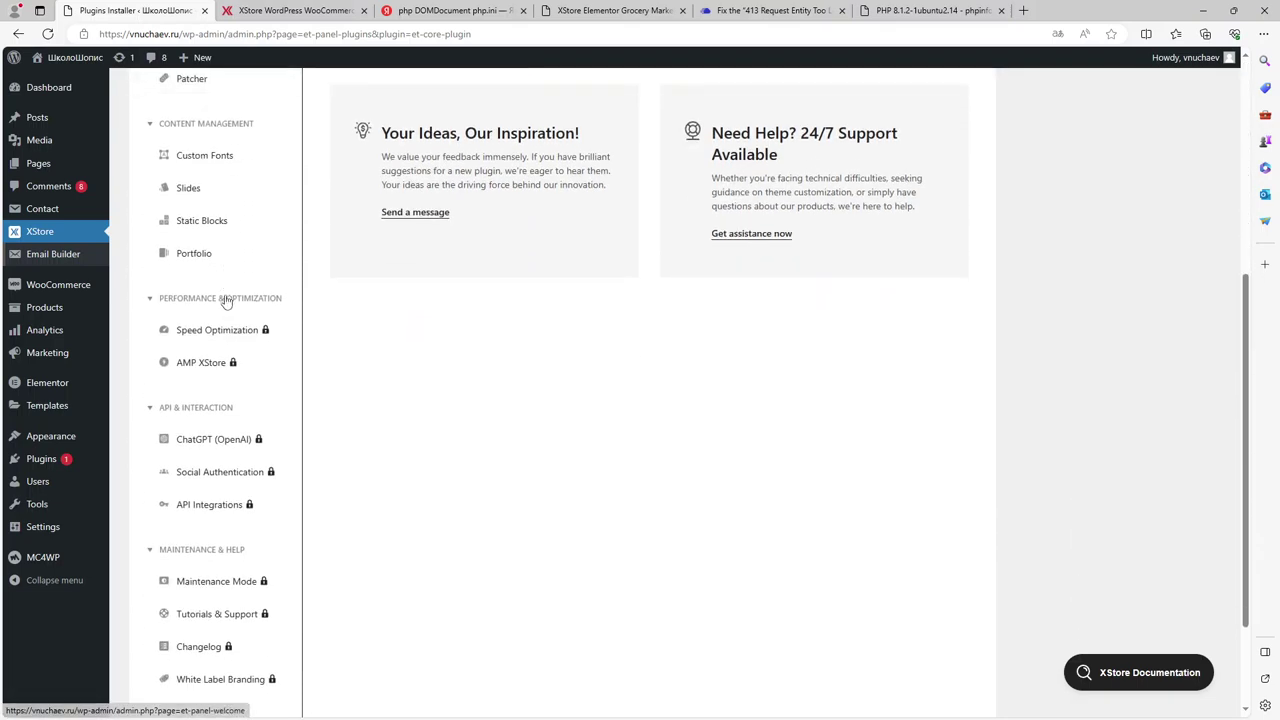
pyautogui.scroll(-2, 222, 350)
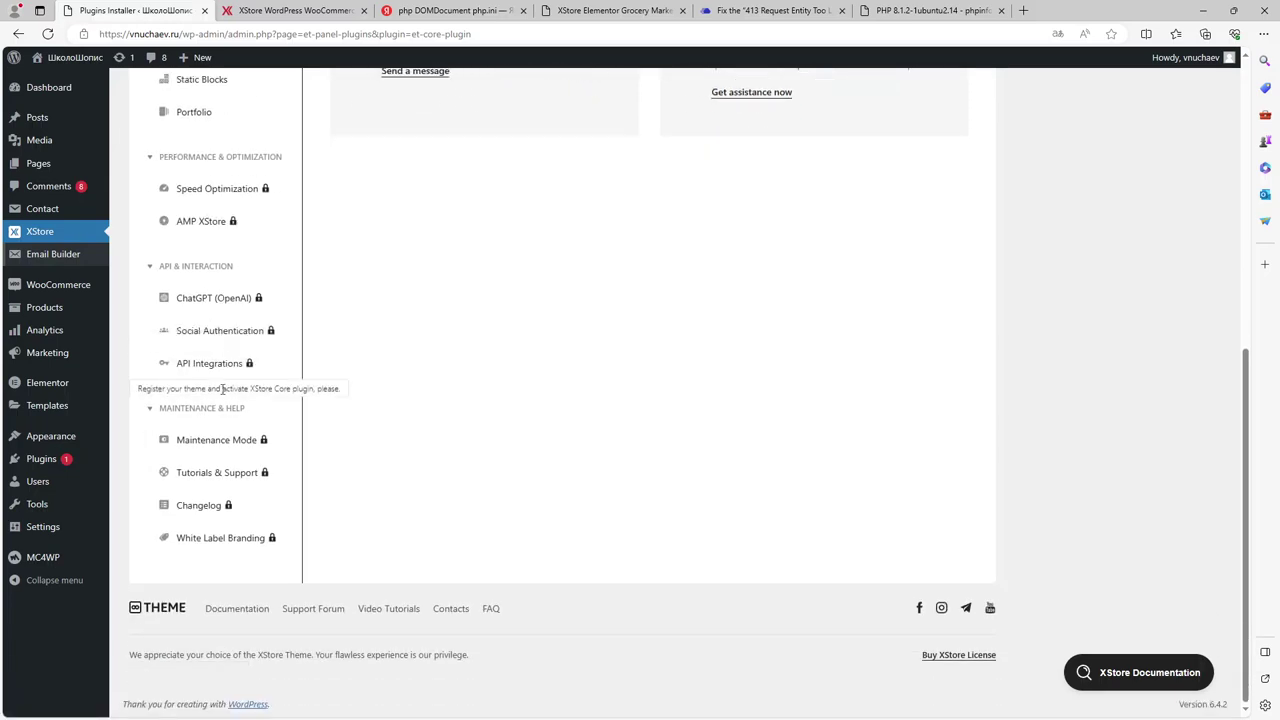
pyautogui.click(50, 465)
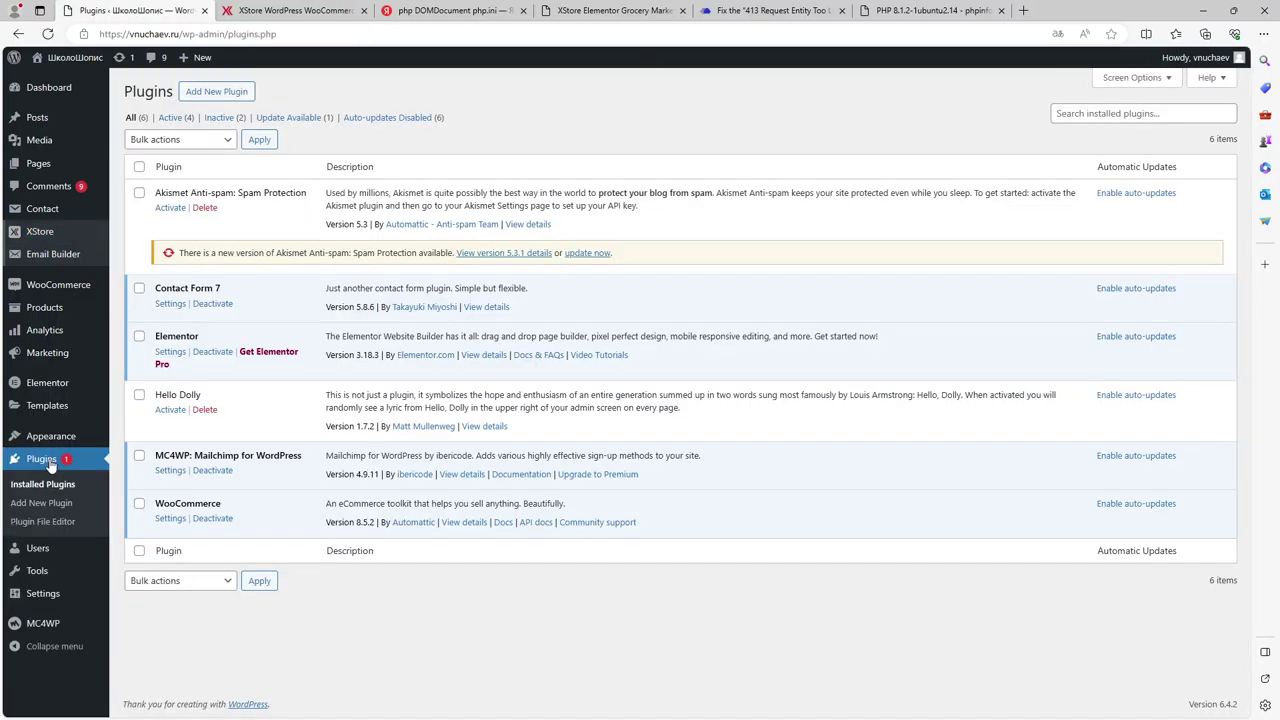
# Delete the Akismet Anti-spam plugin and confirm, leaving five plugins installed
pyautogui.click(205, 208)
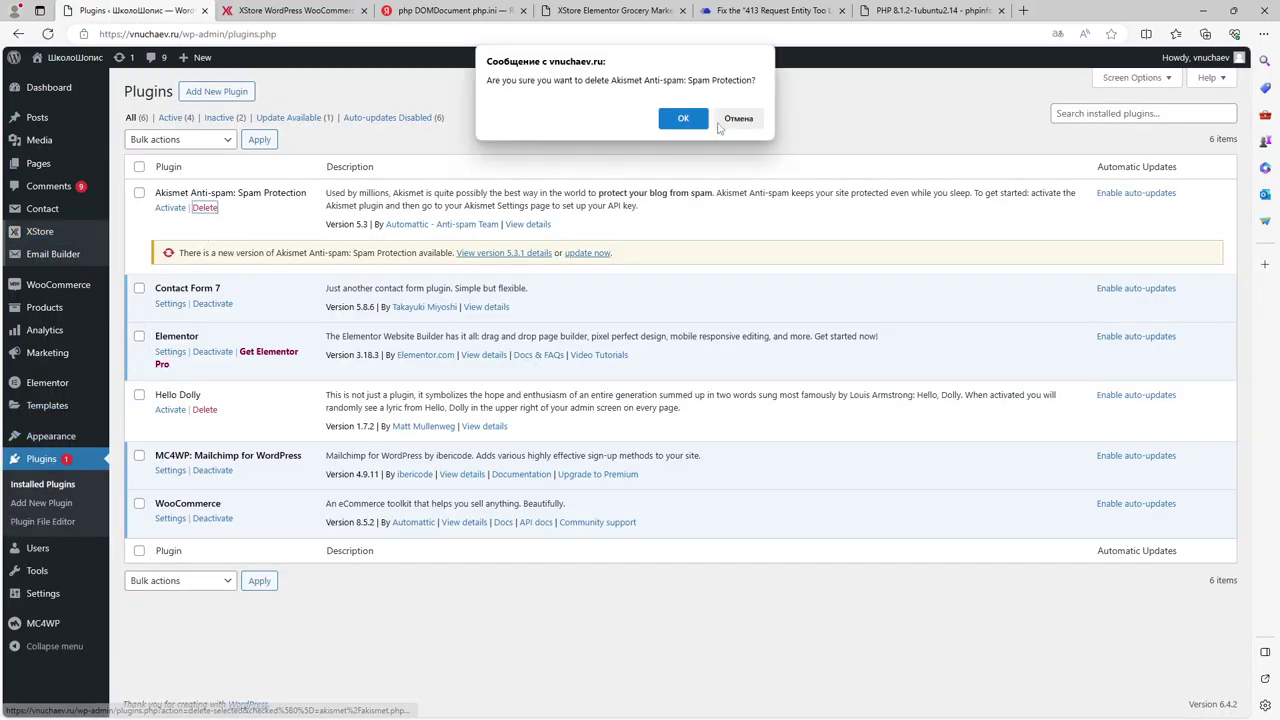
pyautogui.click(684, 119)
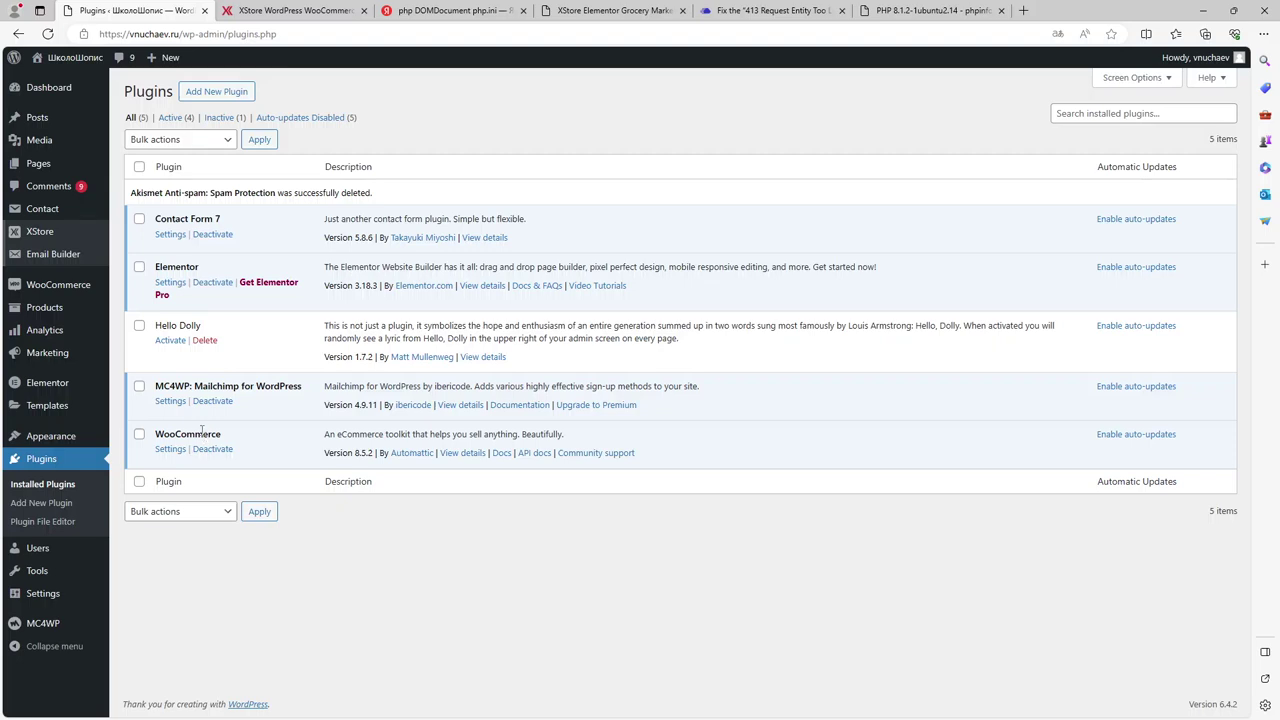
pyautogui.moveTo(64, 310)
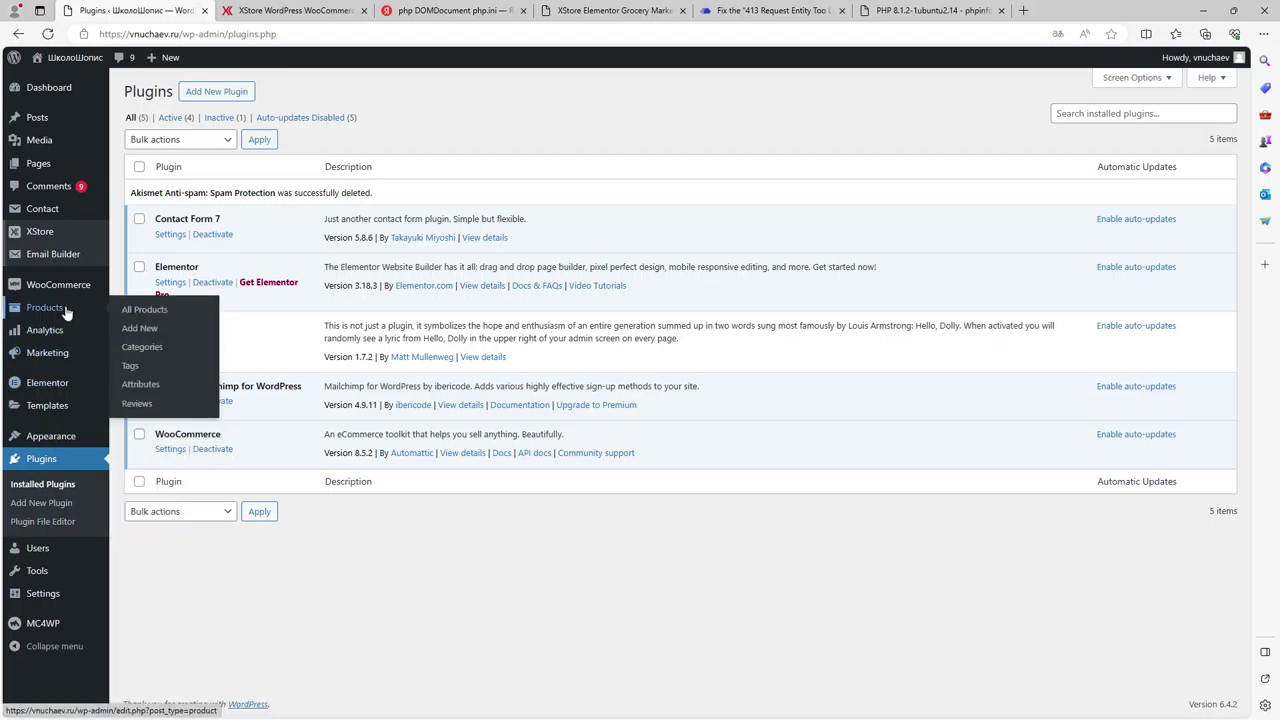
pyautogui.moveTo(60, 241)
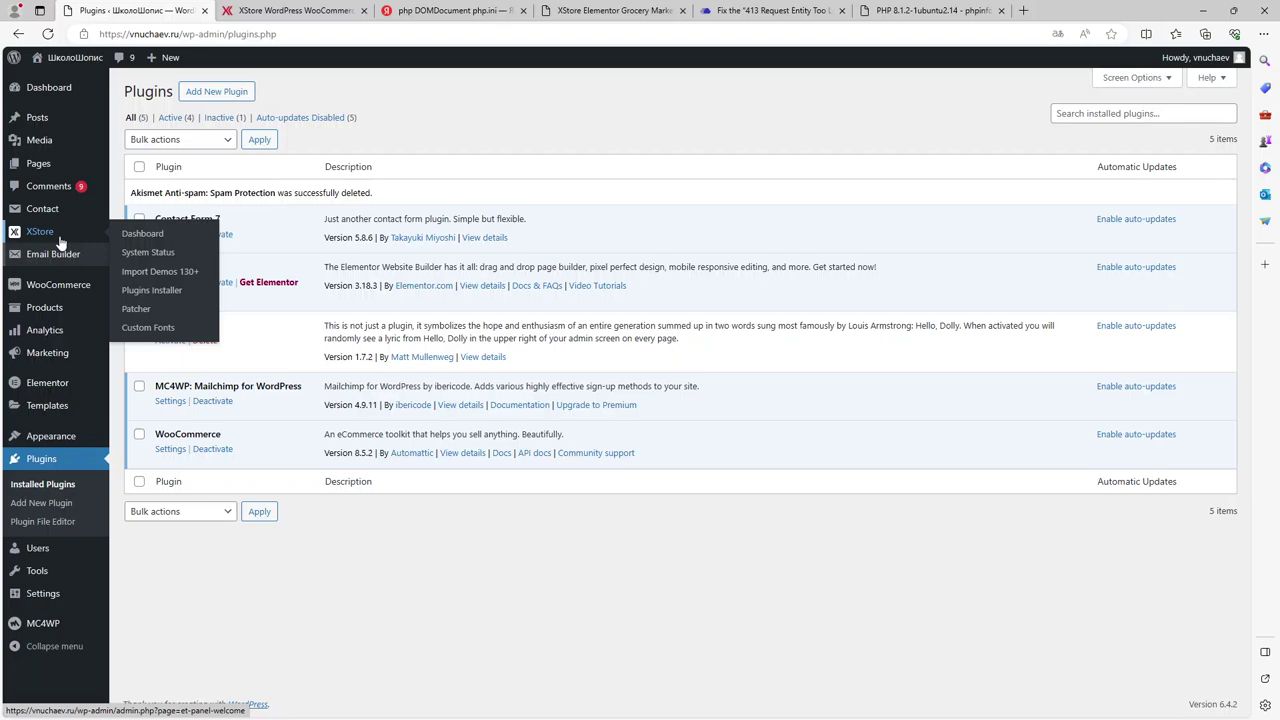
# Open the Theme Registration card's 'Dashboard -> Updates' link from the XStore welcome page in a new tab
pyautogui.click(60, 241)
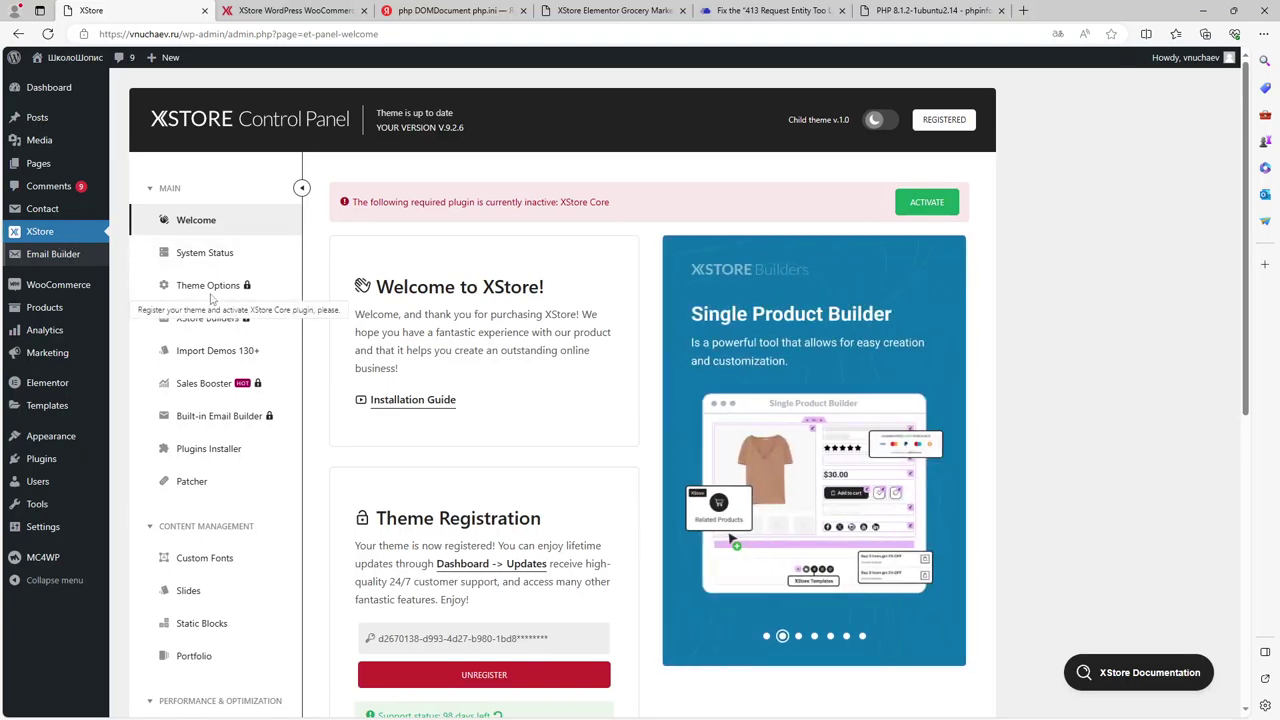
pyautogui.scroll(-1, 211, 298)
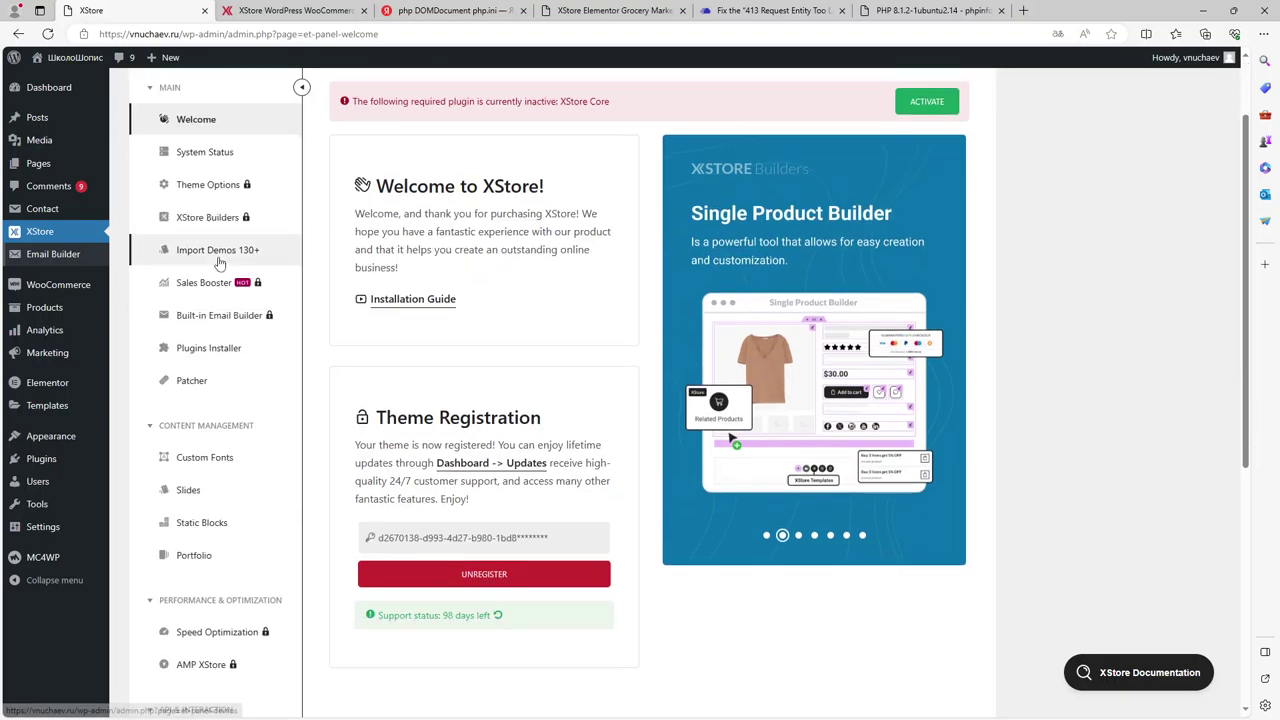
pyautogui.scroll(-3, 220, 262)
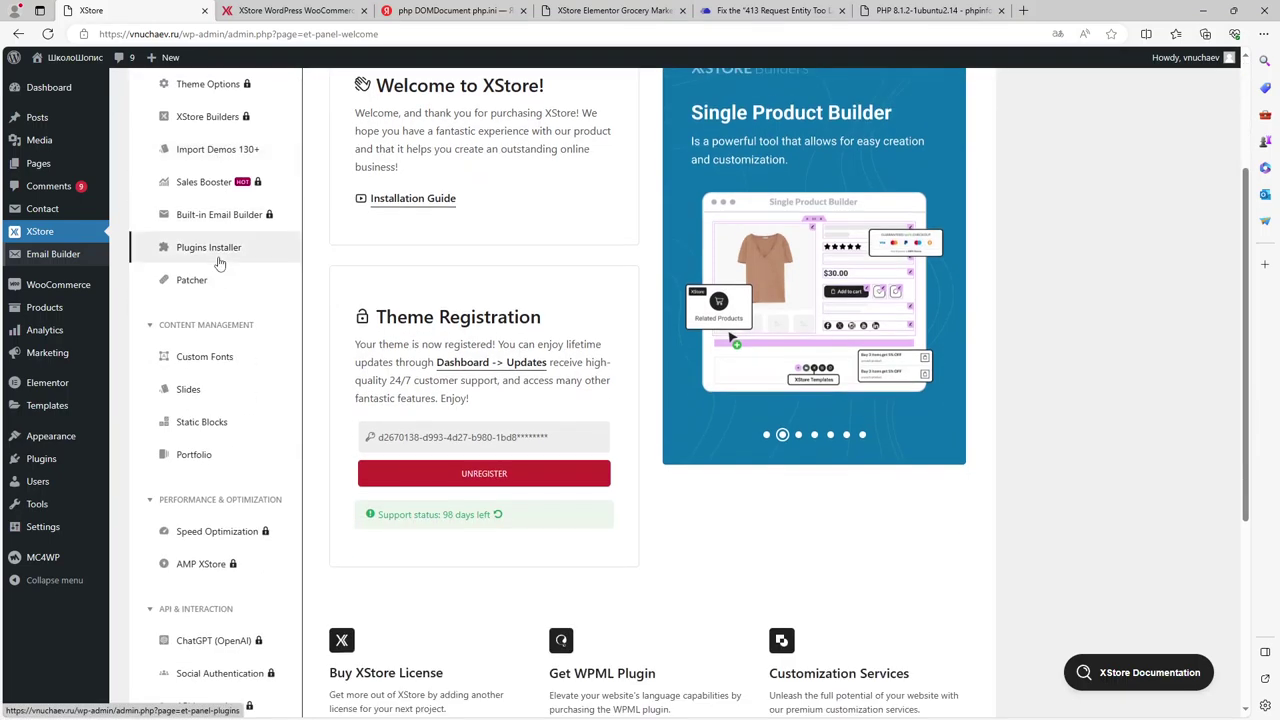
pyautogui.scroll(-1, 220, 262)
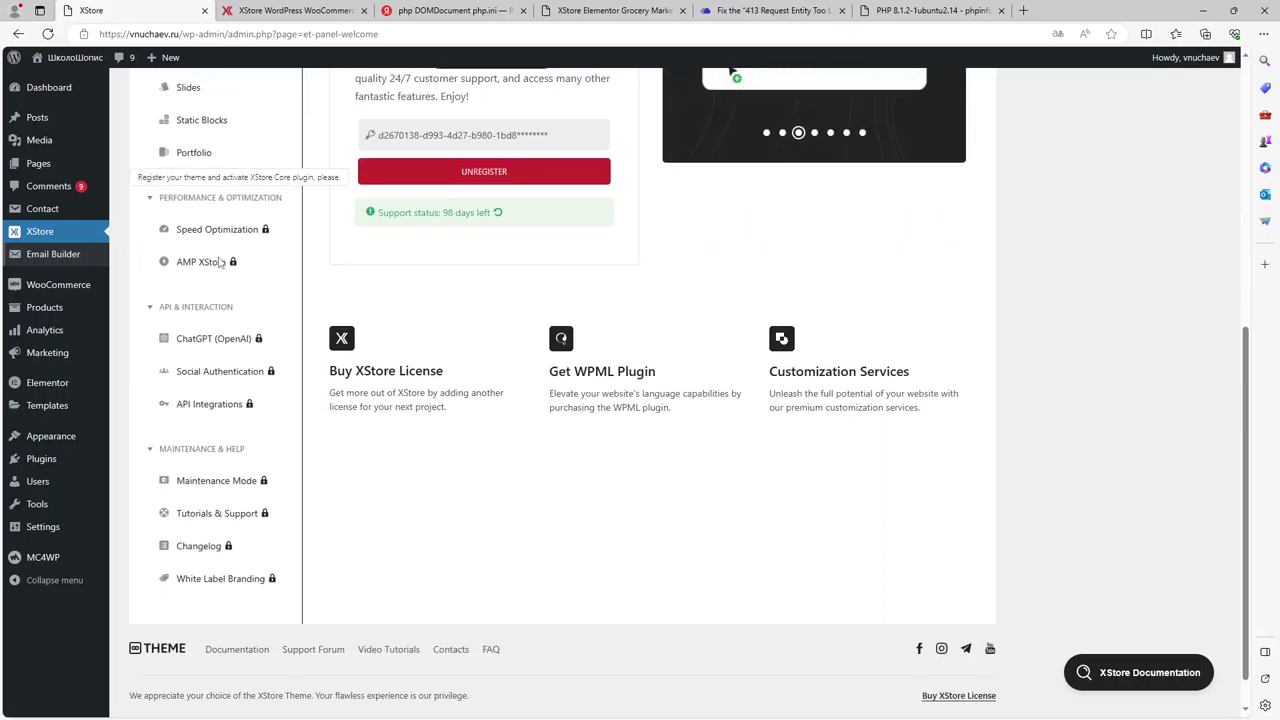
pyautogui.scroll(3, 250, 258)
pyautogui.scroll(2, 255, 257)
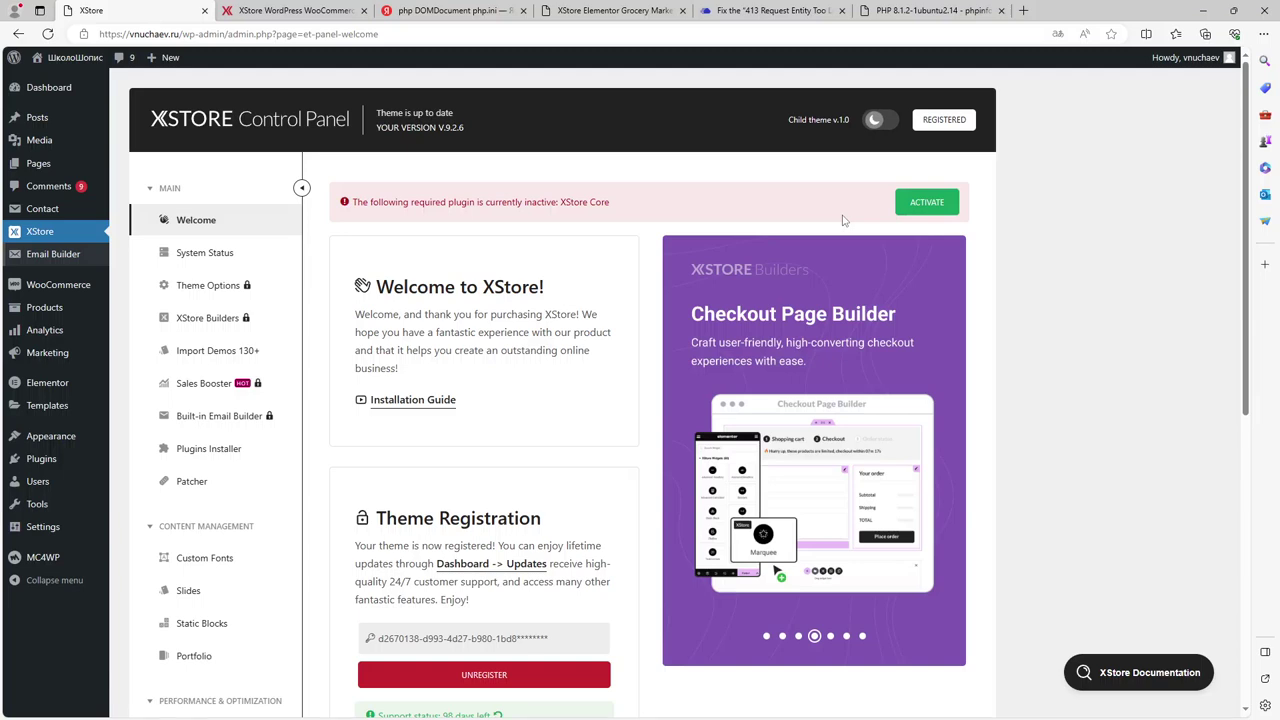
pyautogui.scroll(-1, 843, 220)
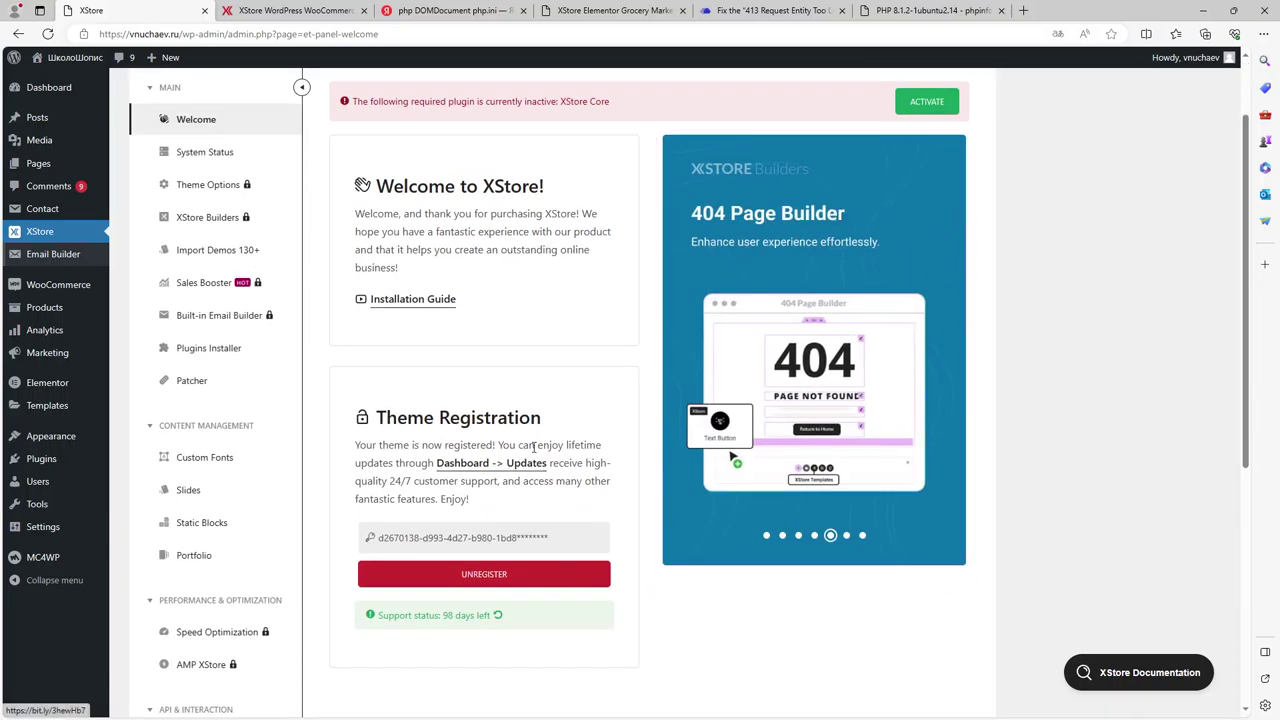
pyautogui.scroll(1, 472, 406)
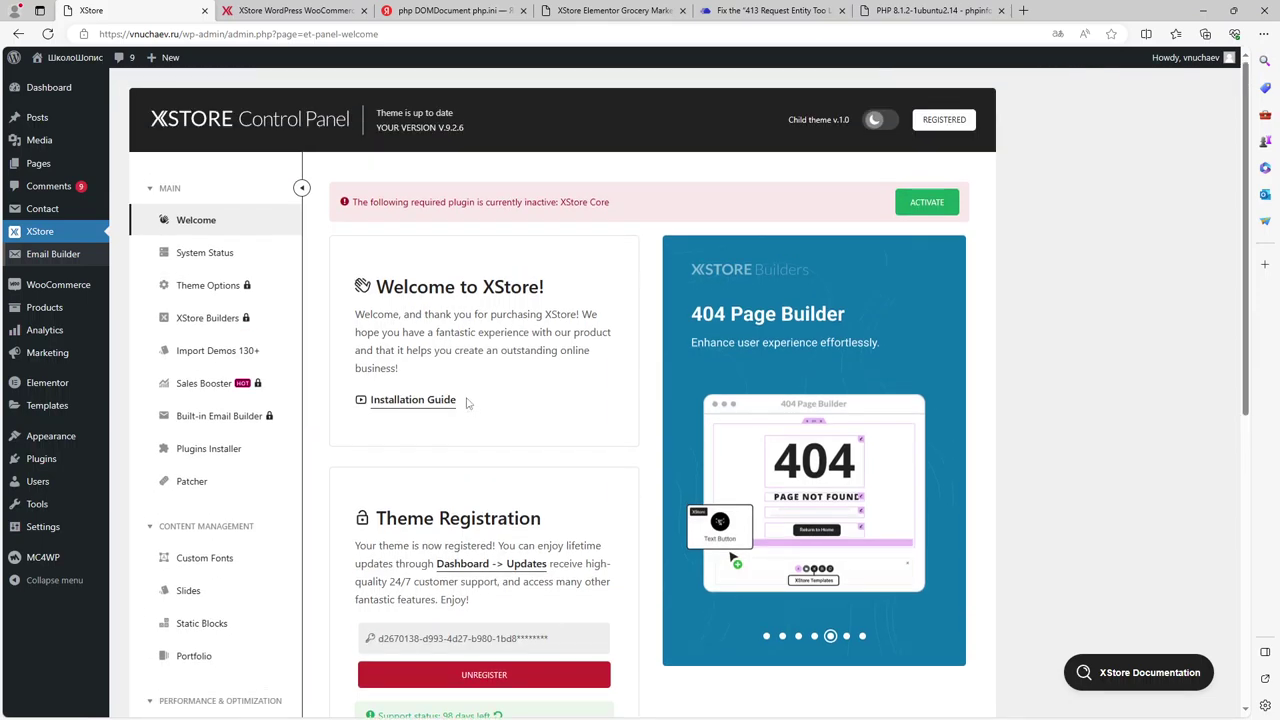
pyautogui.scroll(-2, 467, 402)
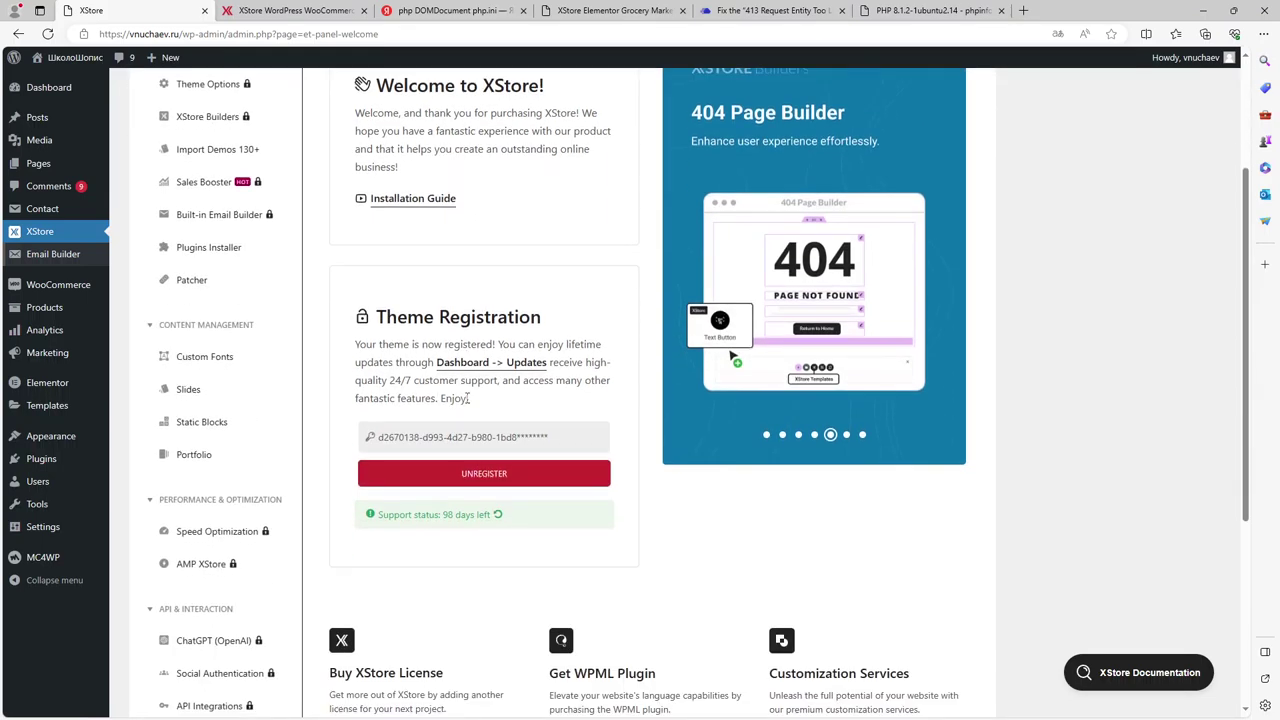
pyautogui.click(485, 364)
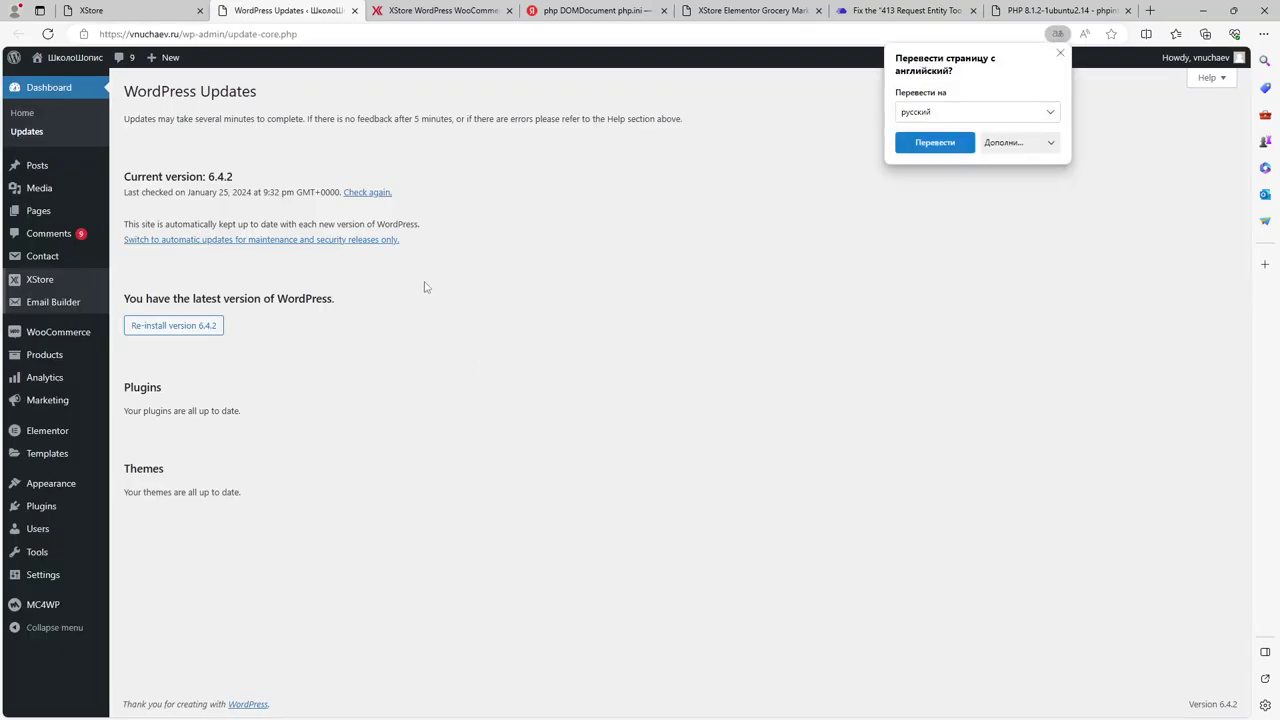
# Dismiss the translate popup on the Updates page showing 6.4.2 current, then return to XStore
pyautogui.click(1060, 52)
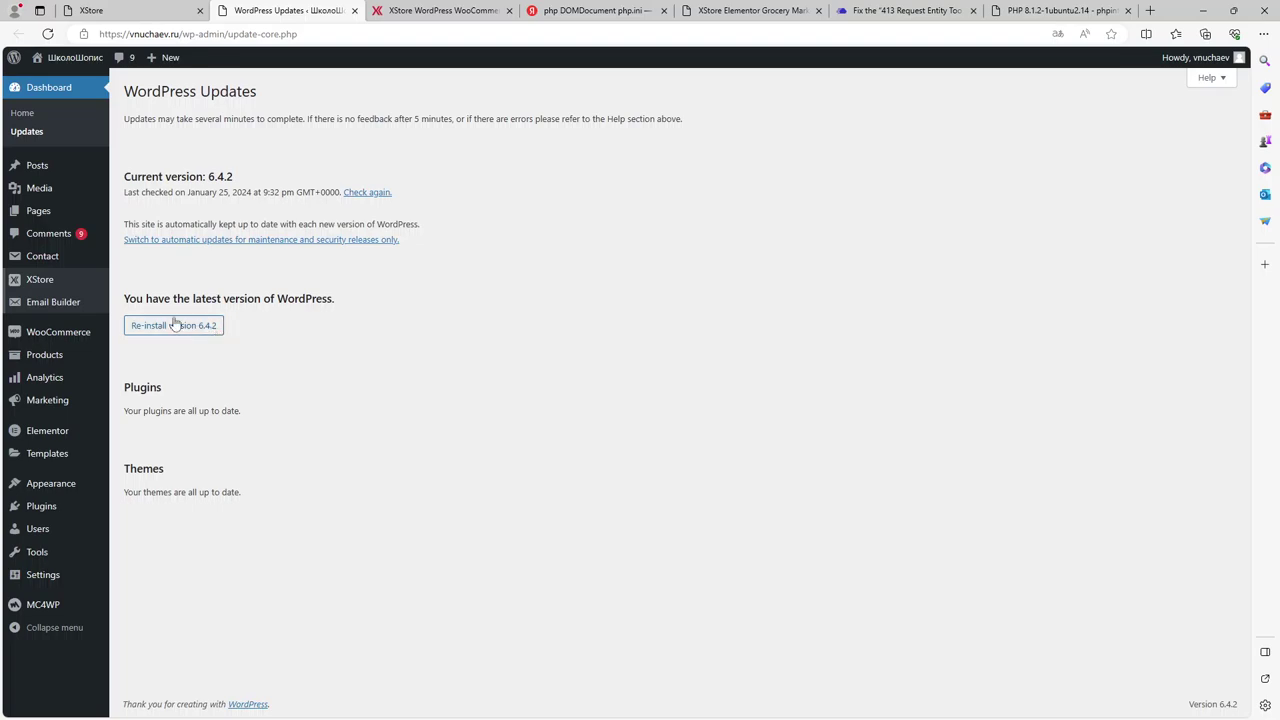
pyautogui.click(56, 282)
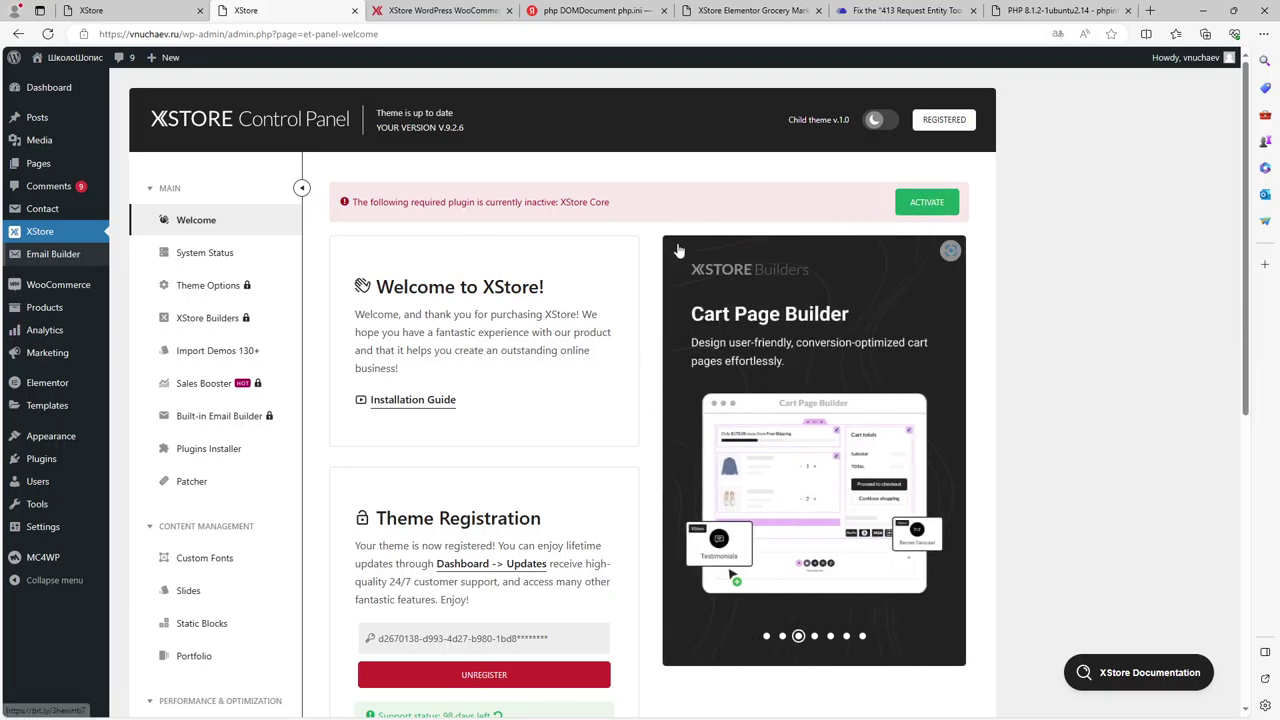
# Look over the WooCommerce Home page and the WordPress Dashboard
pyautogui.scroll(-2, 678, 250)
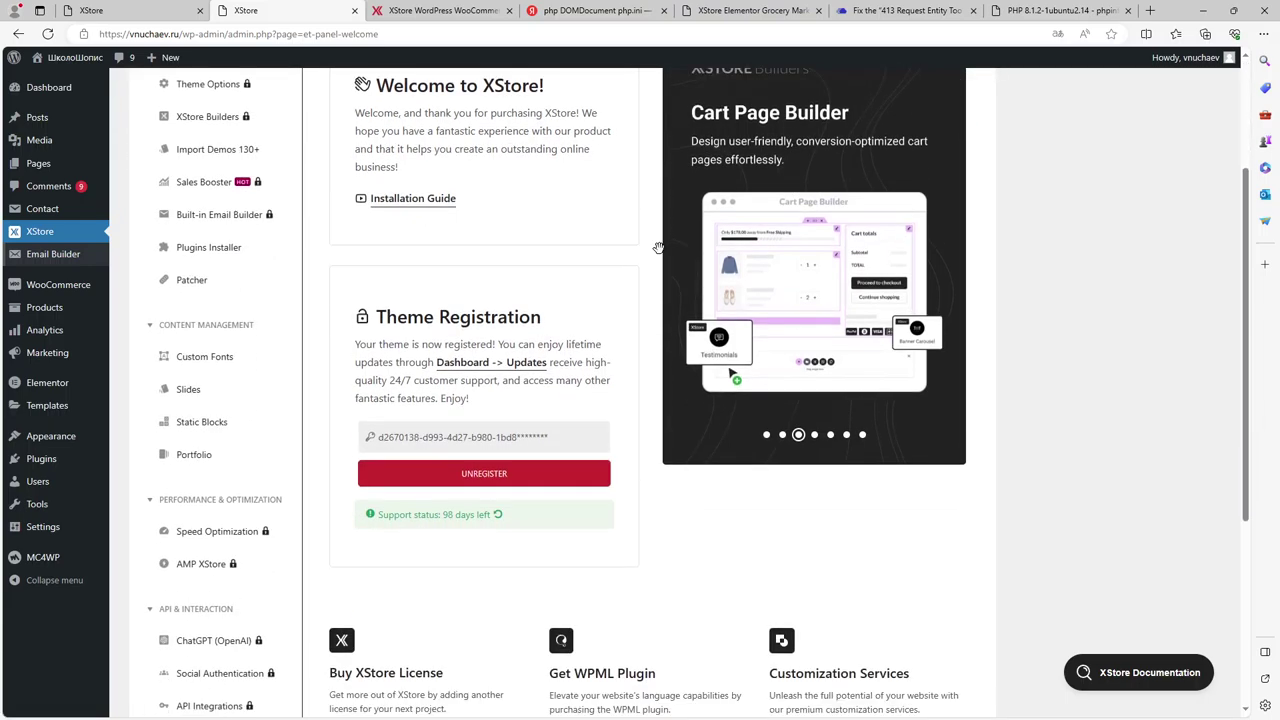
pyautogui.scroll(2, 658, 247)
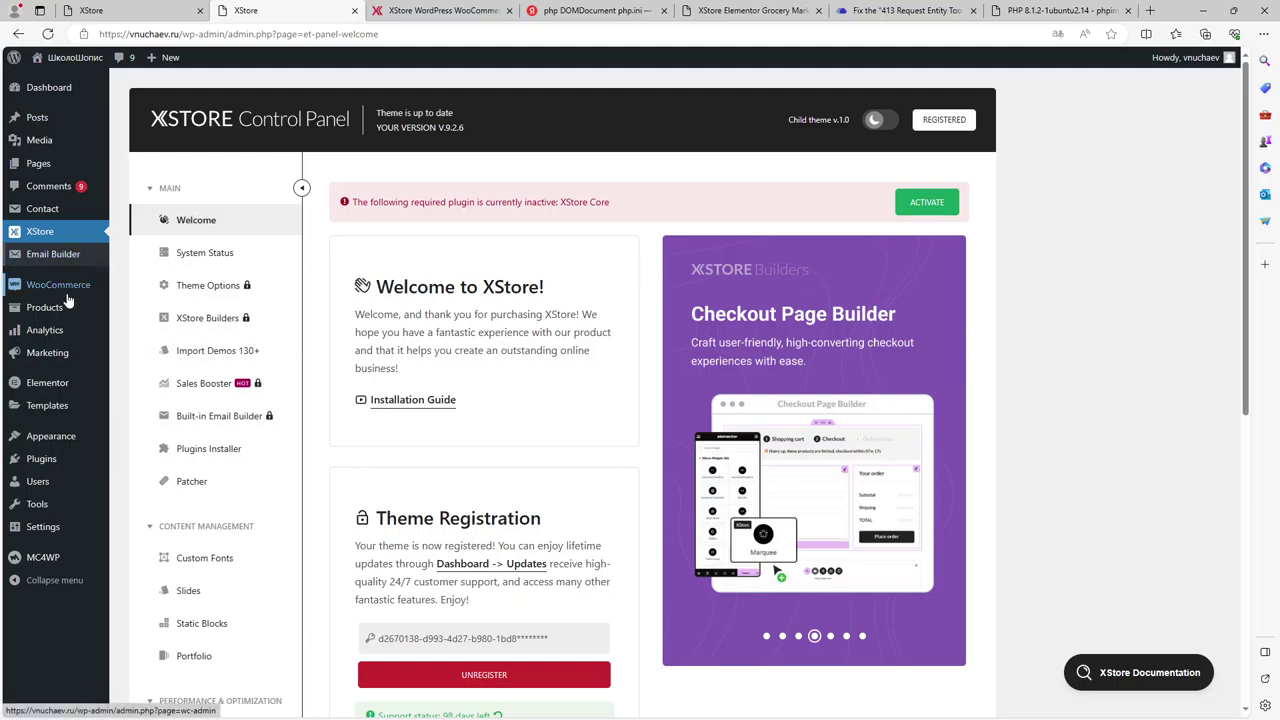
pyautogui.moveTo(68, 300)
pyautogui.click(127, 292)
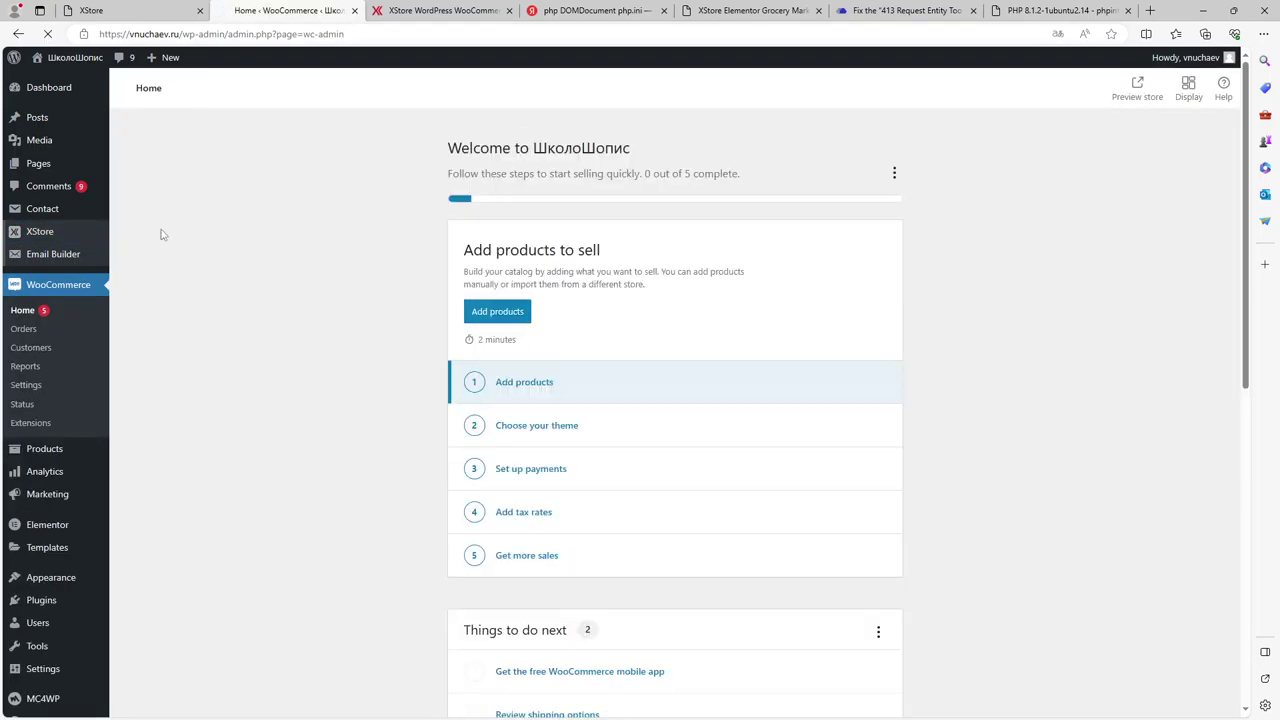
pyautogui.moveTo(53, 147)
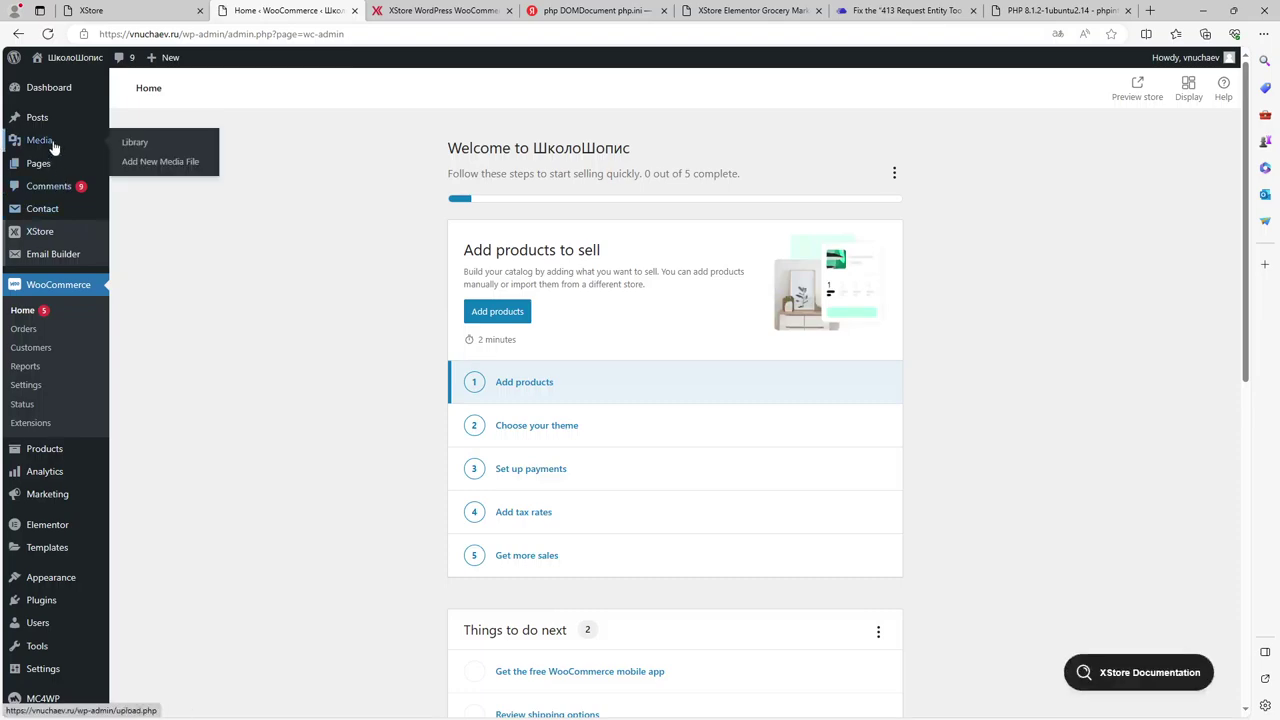
pyautogui.click(54, 92)
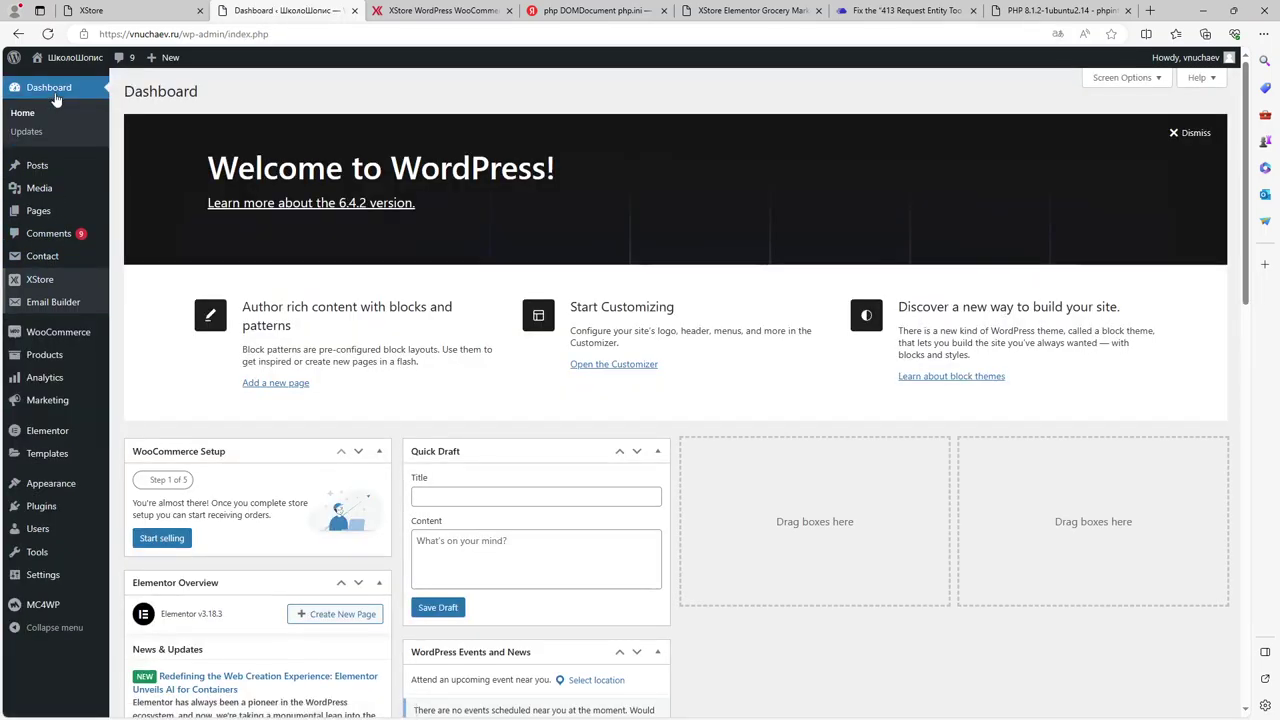
pyautogui.scroll(-2, 169, 200)
pyautogui.scroll(-2, 169, 200)
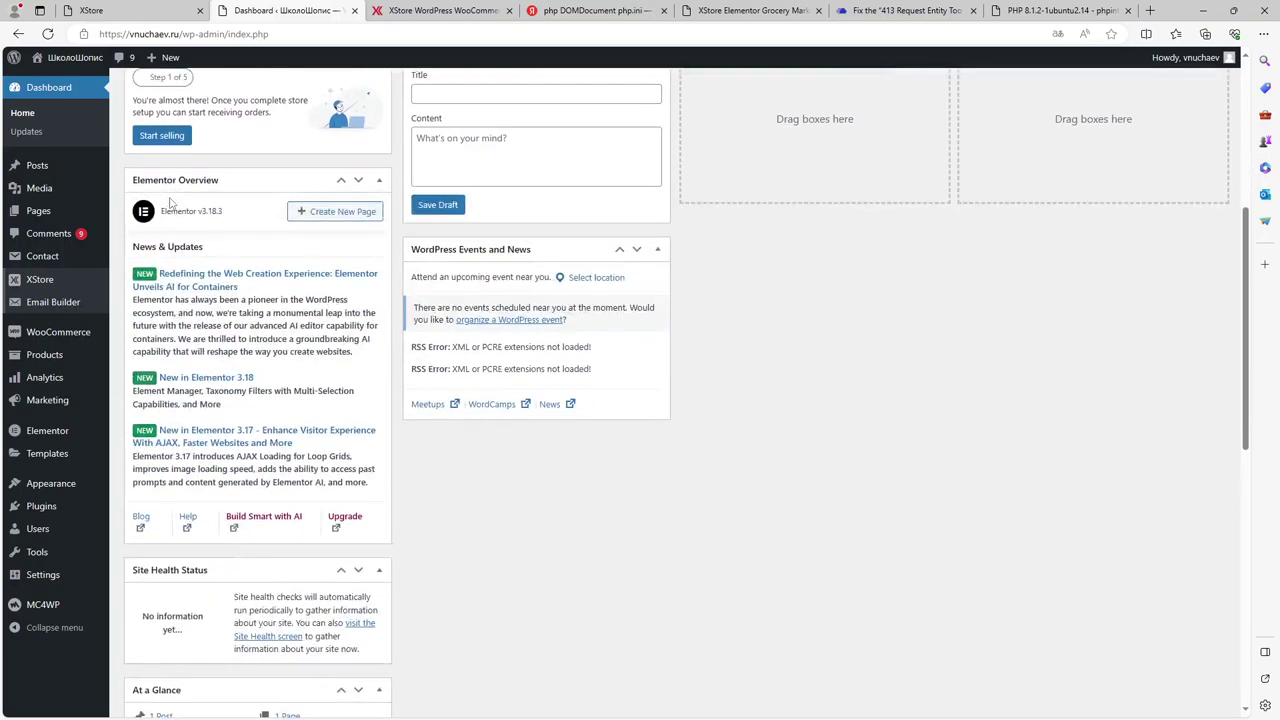
# Return to the XStore Control Panel and open System Status
pyautogui.click(44, 280)
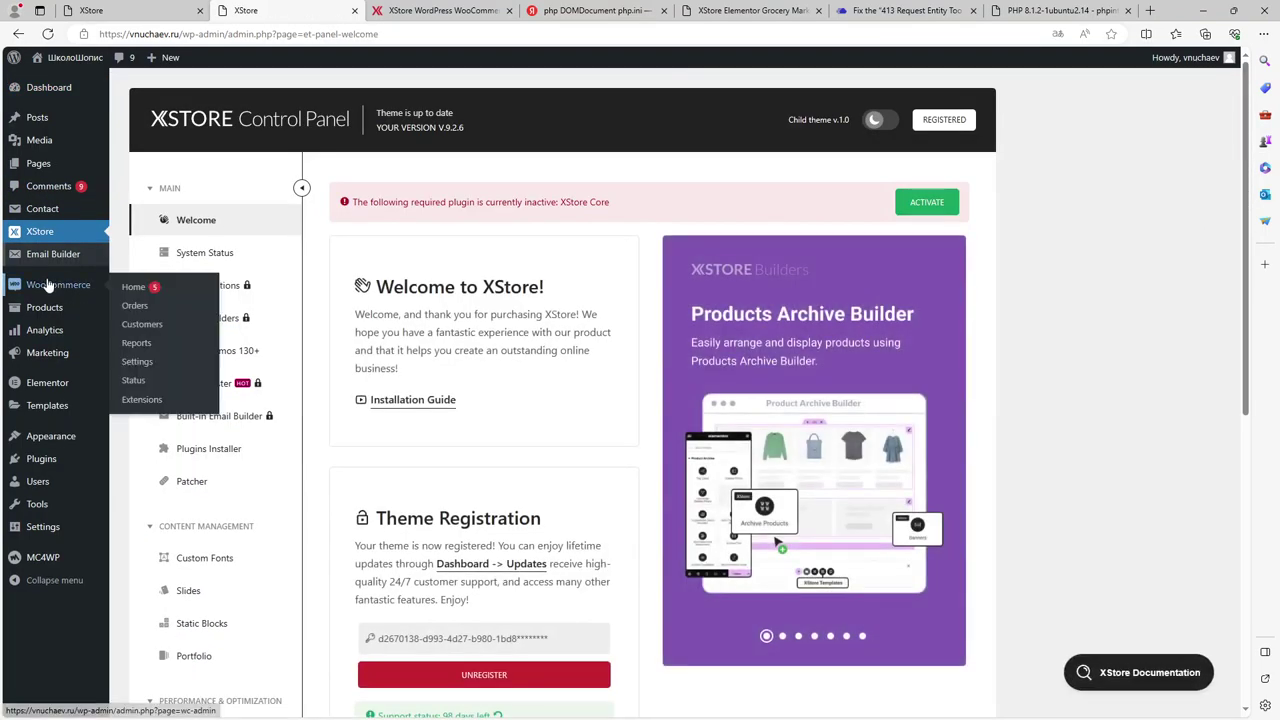
pyautogui.scroll(-1, 352, 346)
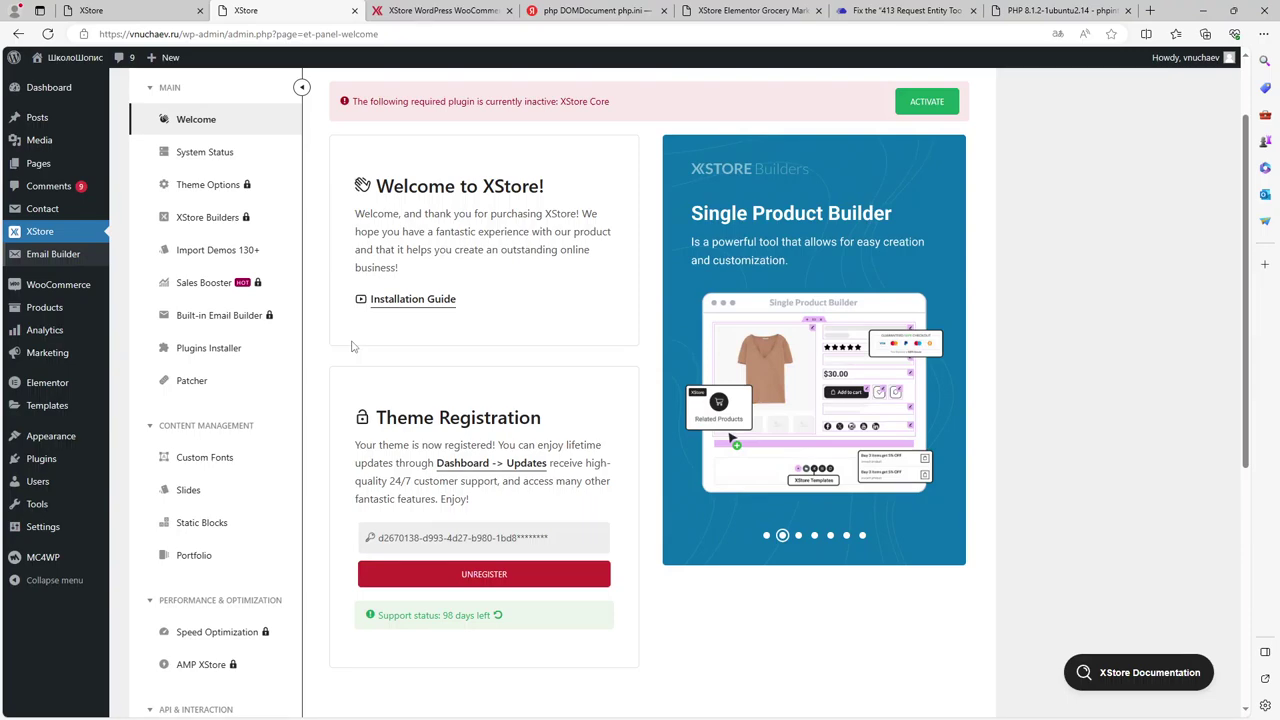
pyautogui.scroll(-1, 352, 346)
pyautogui.scroll(2, 352, 346)
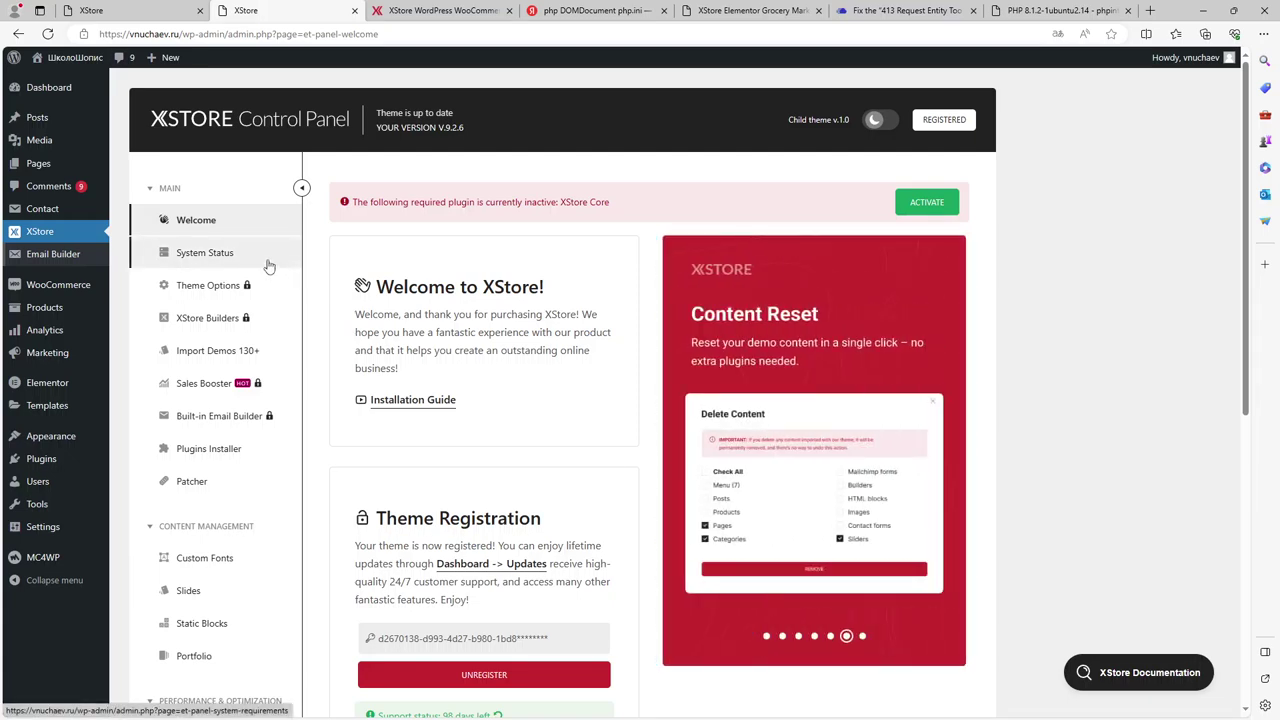
pyautogui.click(266, 261)
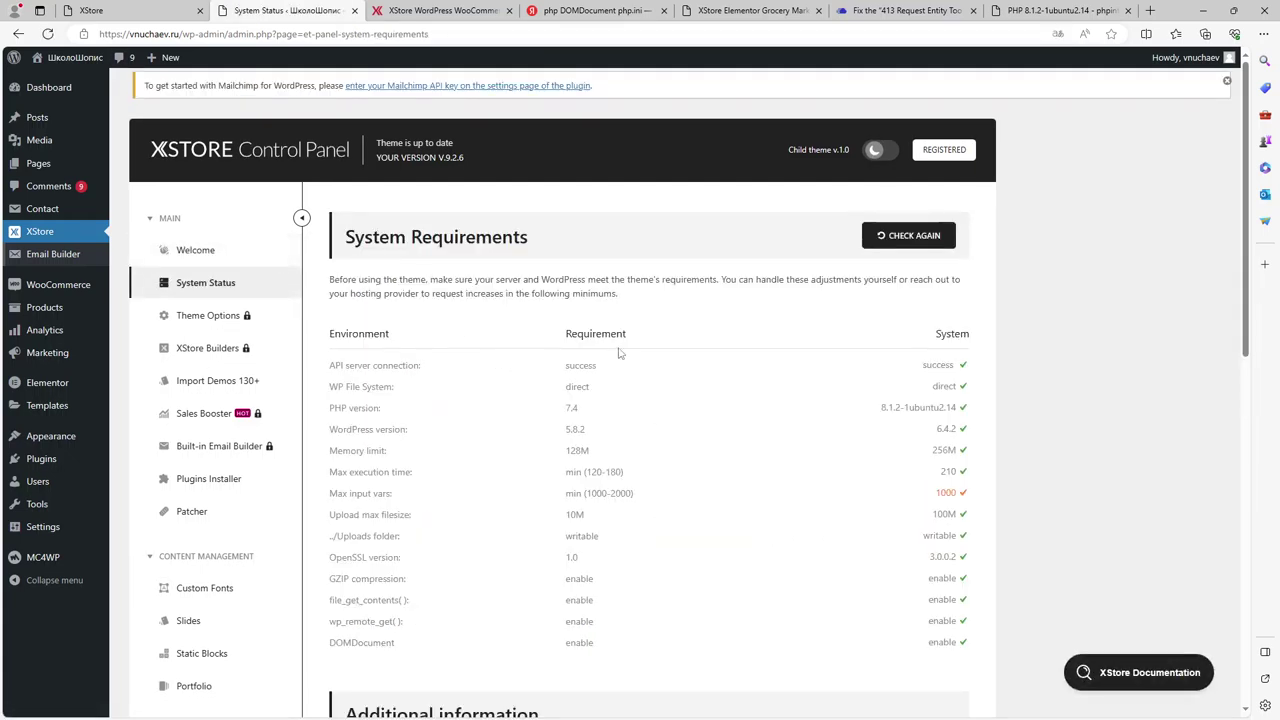
# Review the requirements, comparing required PHP 7.4 with server PHP 8.1.2, then return to Welcome
pyautogui.scroll(-1, 672, 356)
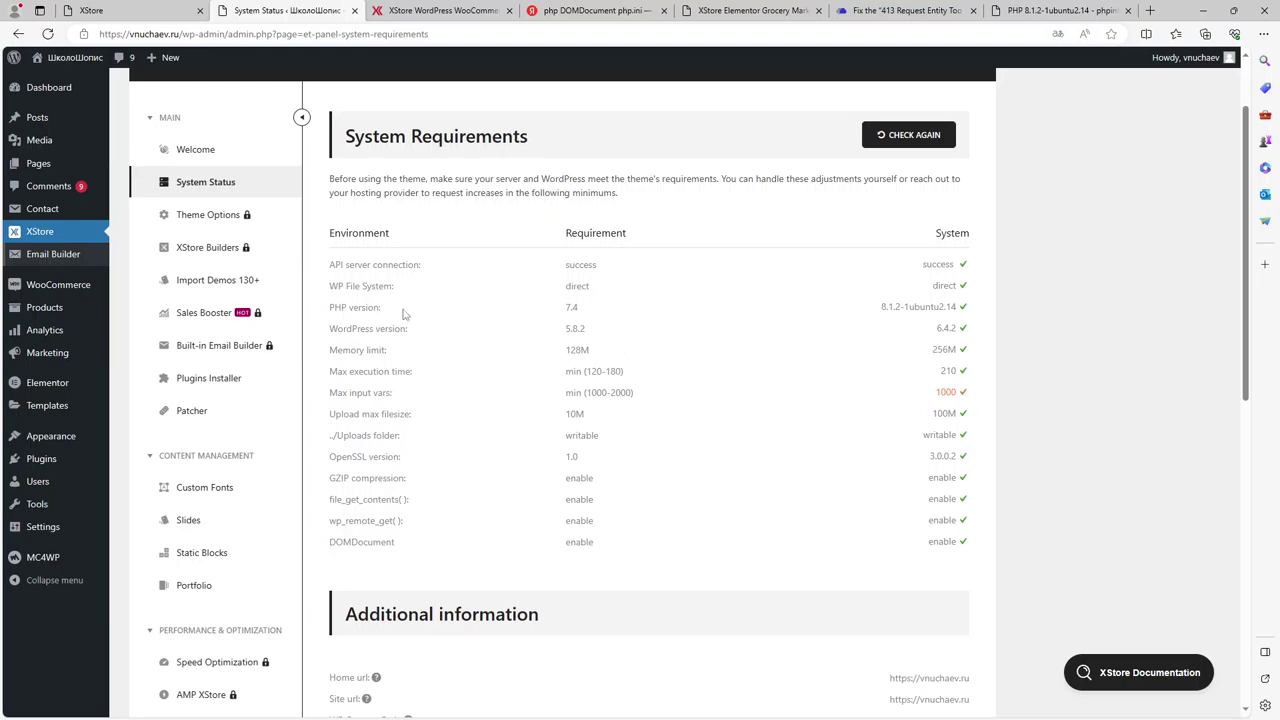
pyautogui.moveTo(320, 314); pyautogui.dragTo(600, 310)
pyautogui.click(812, 313)
pyautogui.moveTo(886, 307); pyautogui.dragTo(927, 307)
pyautogui.click(869, 321)
pyautogui.scroll(-5, 574, 308)
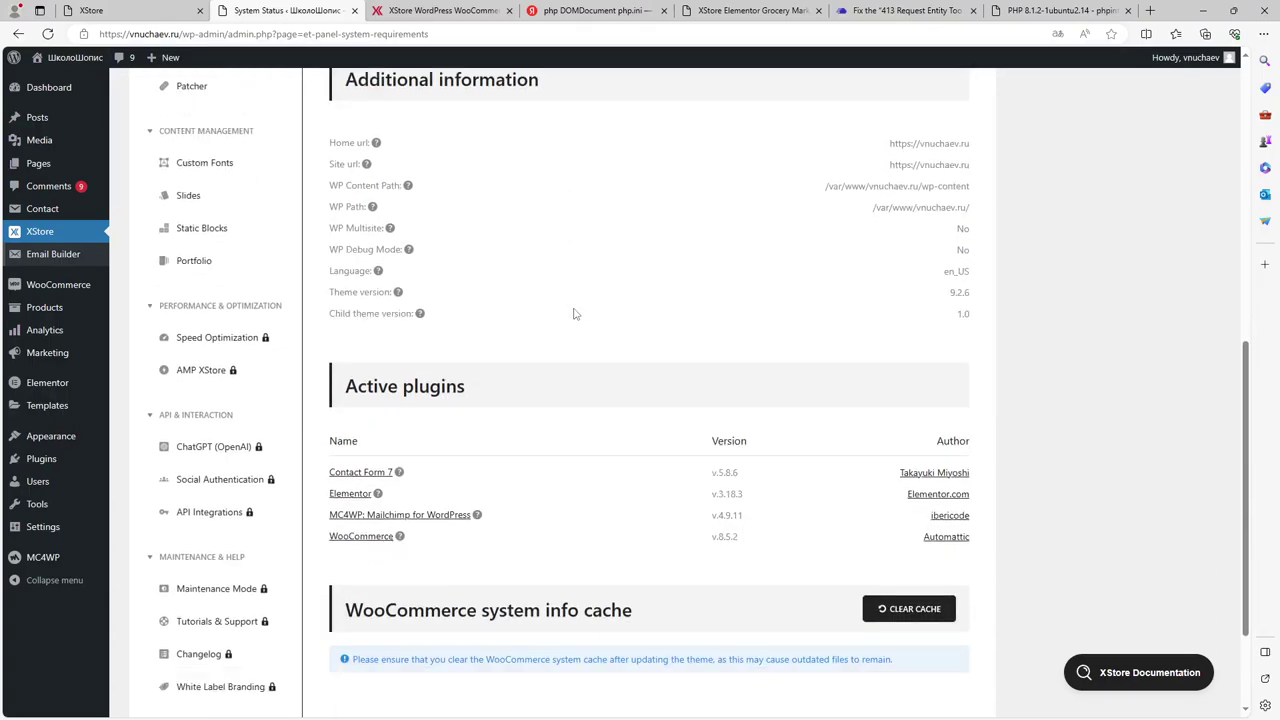
pyautogui.scroll(-1, 574, 314)
pyautogui.scroll(7, 574, 314)
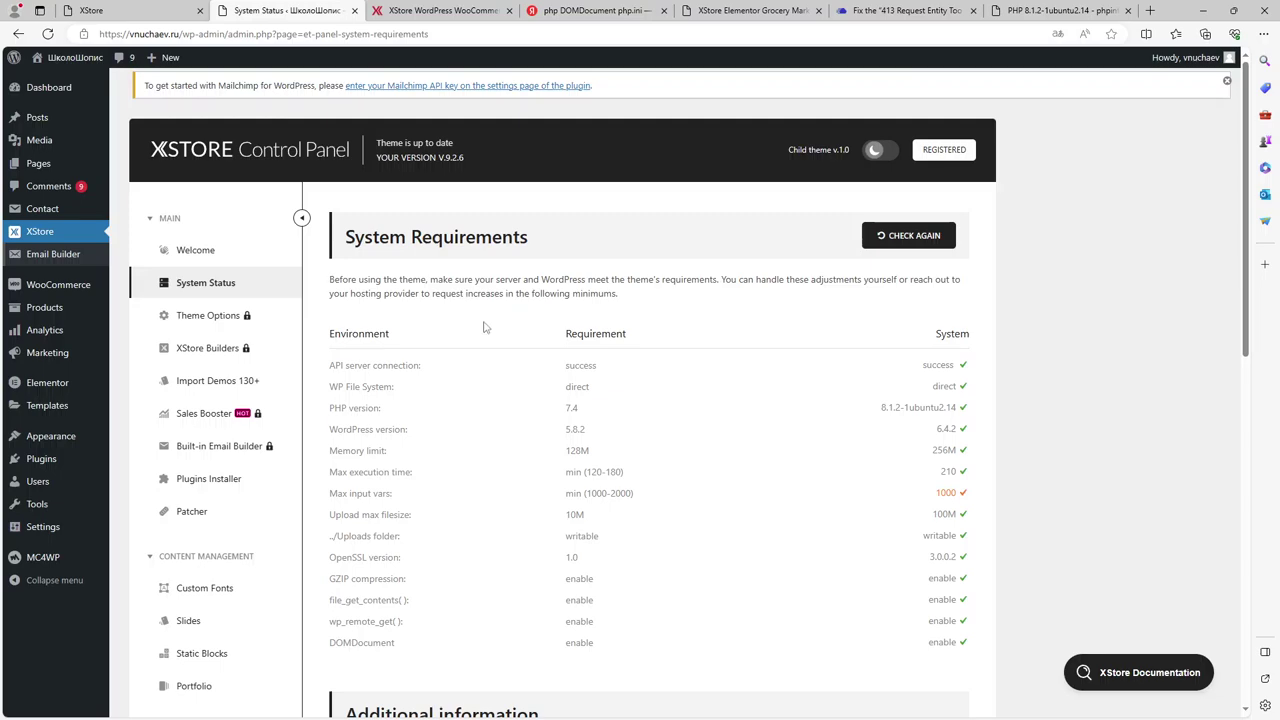
pyautogui.scroll(-3, 485, 300)
pyautogui.scroll(3, 490, 295)
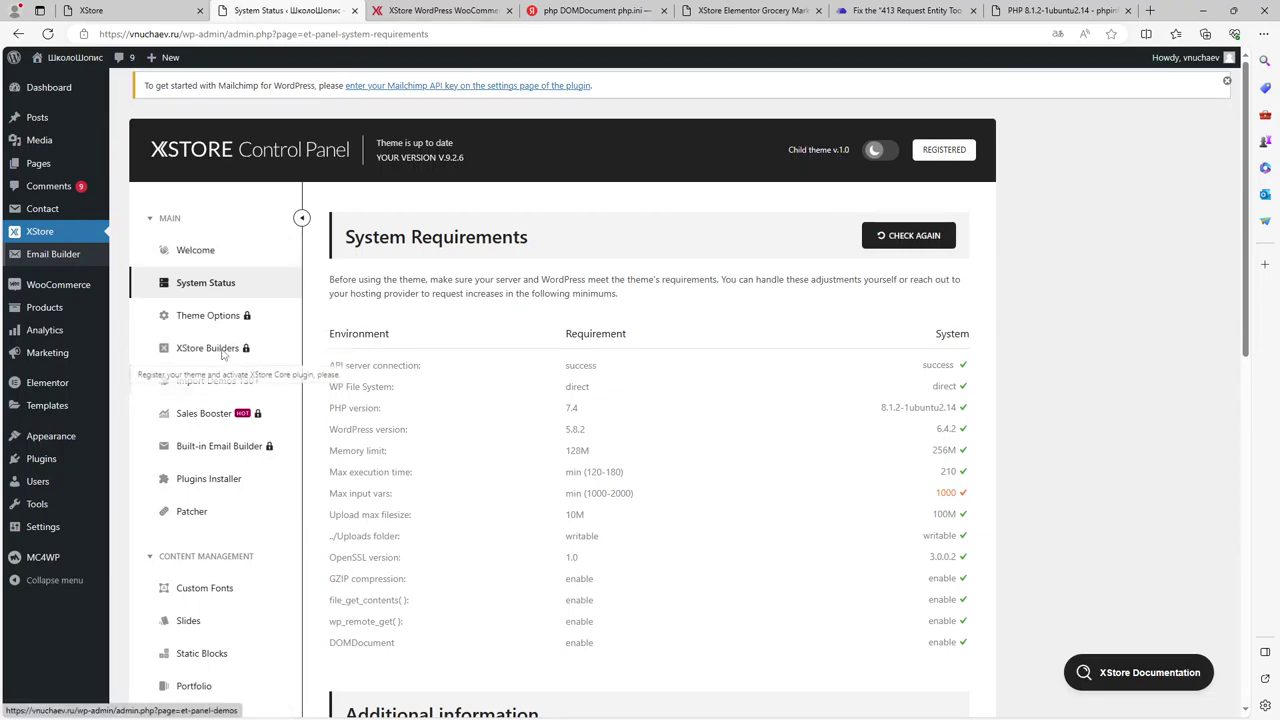
pyautogui.click(214, 260)
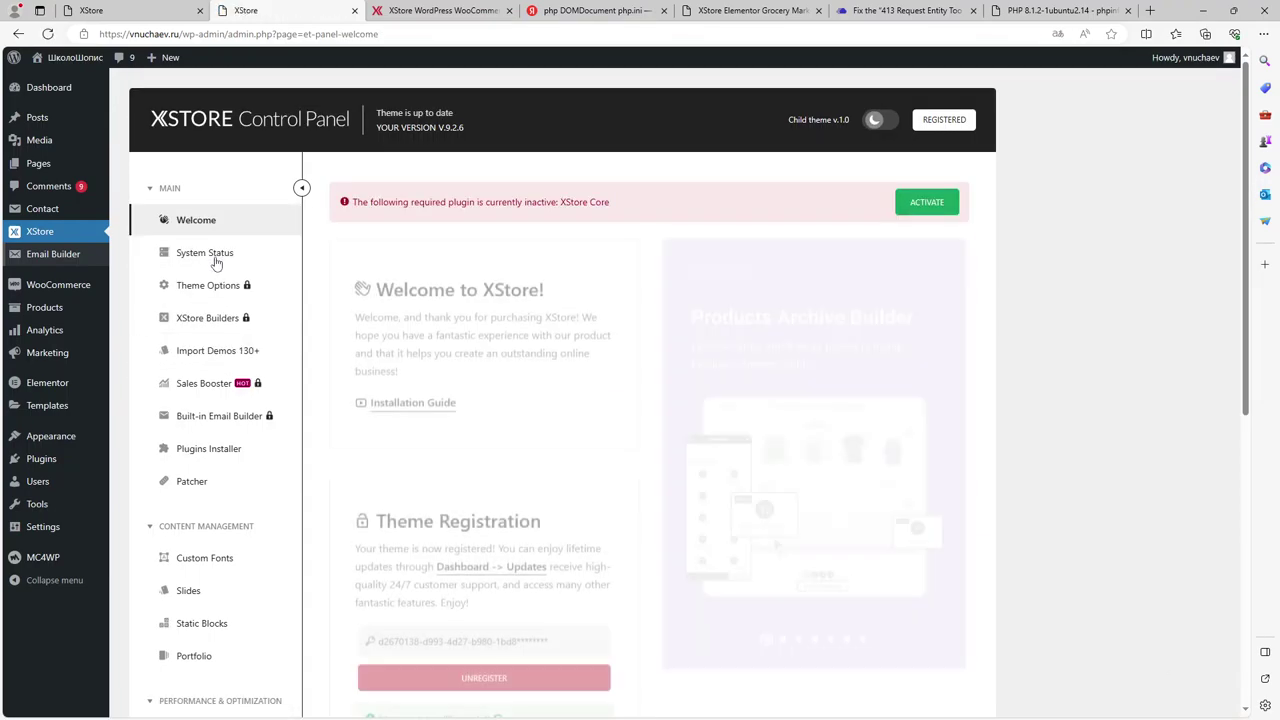
# Activate and install XStore Core v.5.2.6, acknowledge the success alert, and switch to the SSH terminal
pyautogui.click(919, 205)
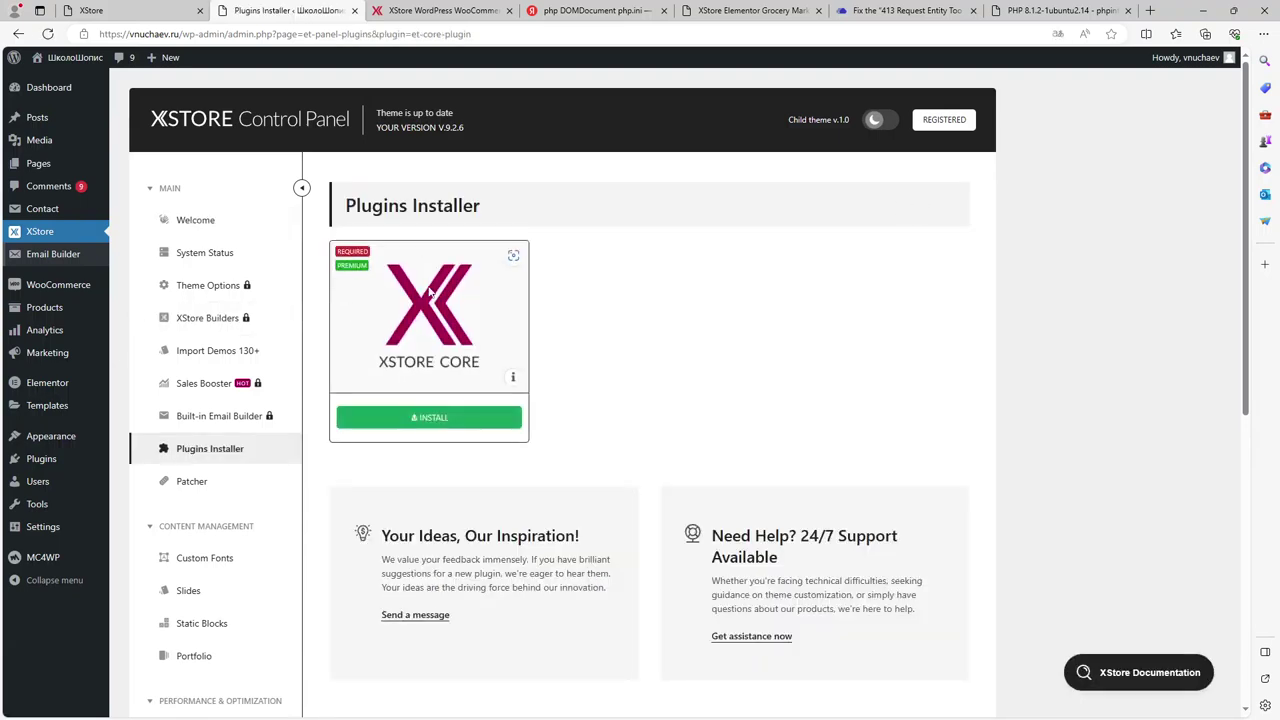
pyautogui.click(442, 421)
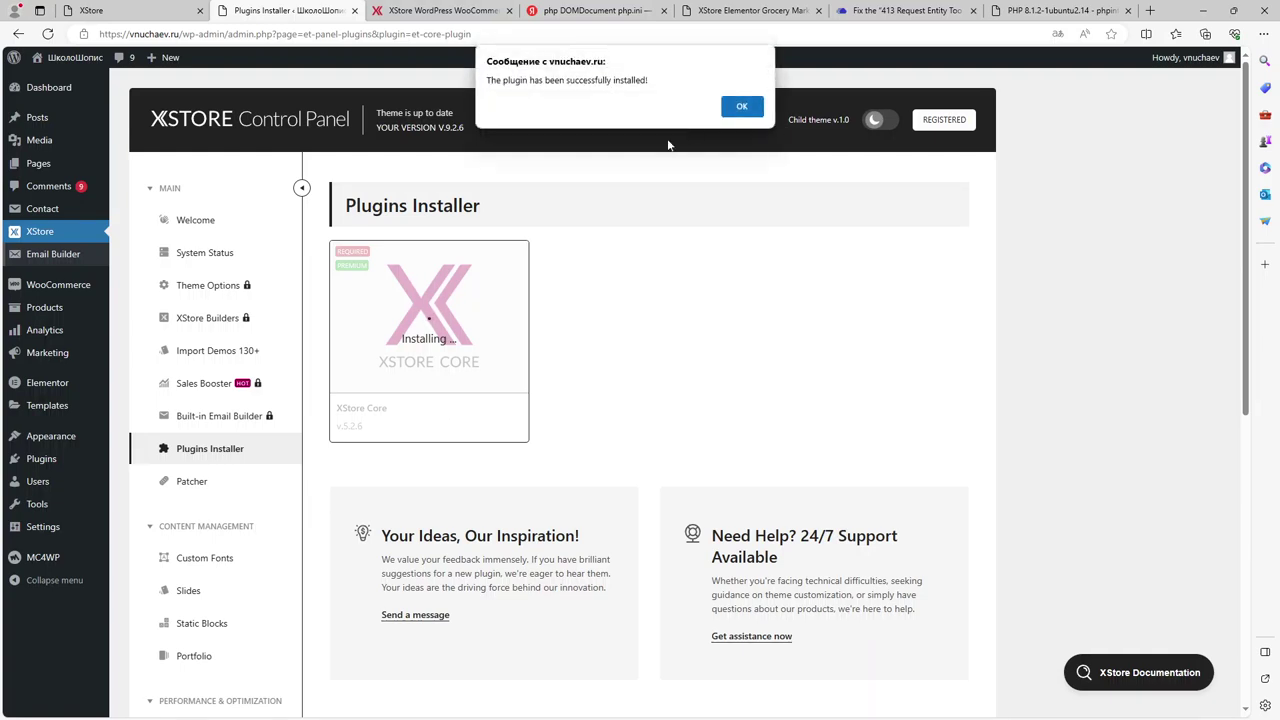
pyautogui.click(742, 106)
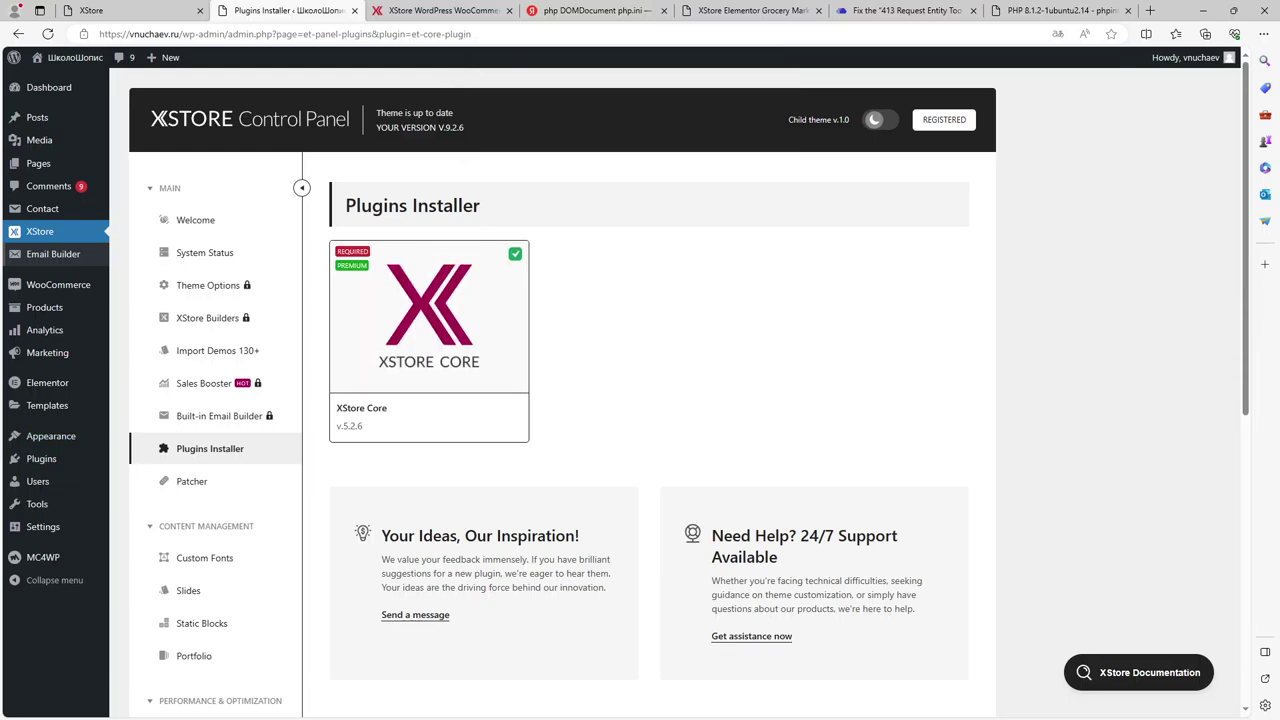
pyautogui.hotkey('alt', 'Tab')
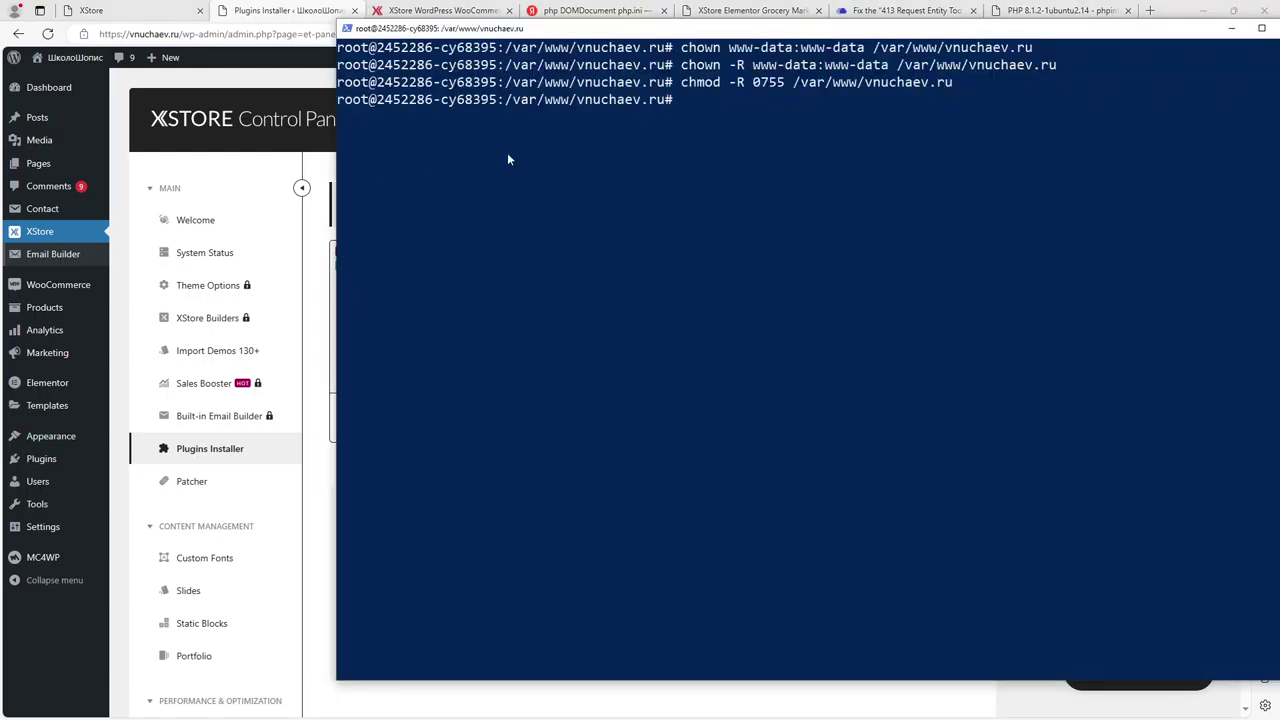
# Enter 'apt remove php' at the root prompt of the SSH terminal without running it
pyautogui.write('apt remove php')
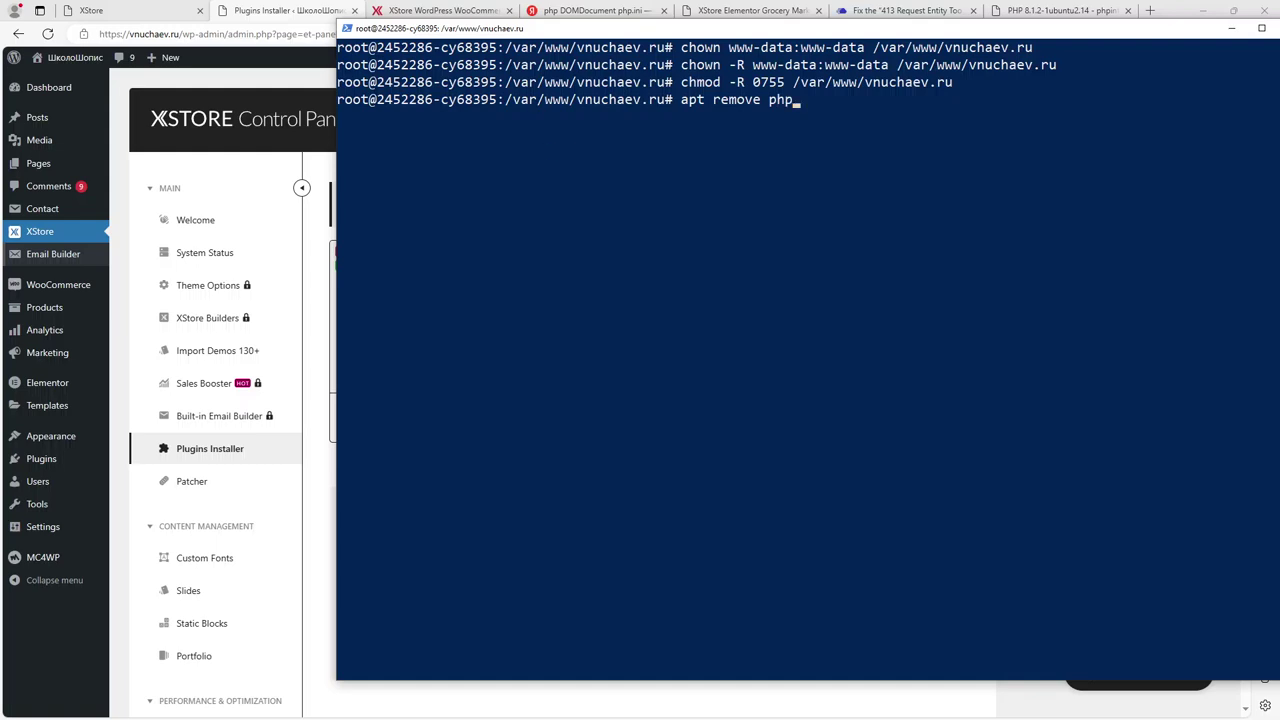
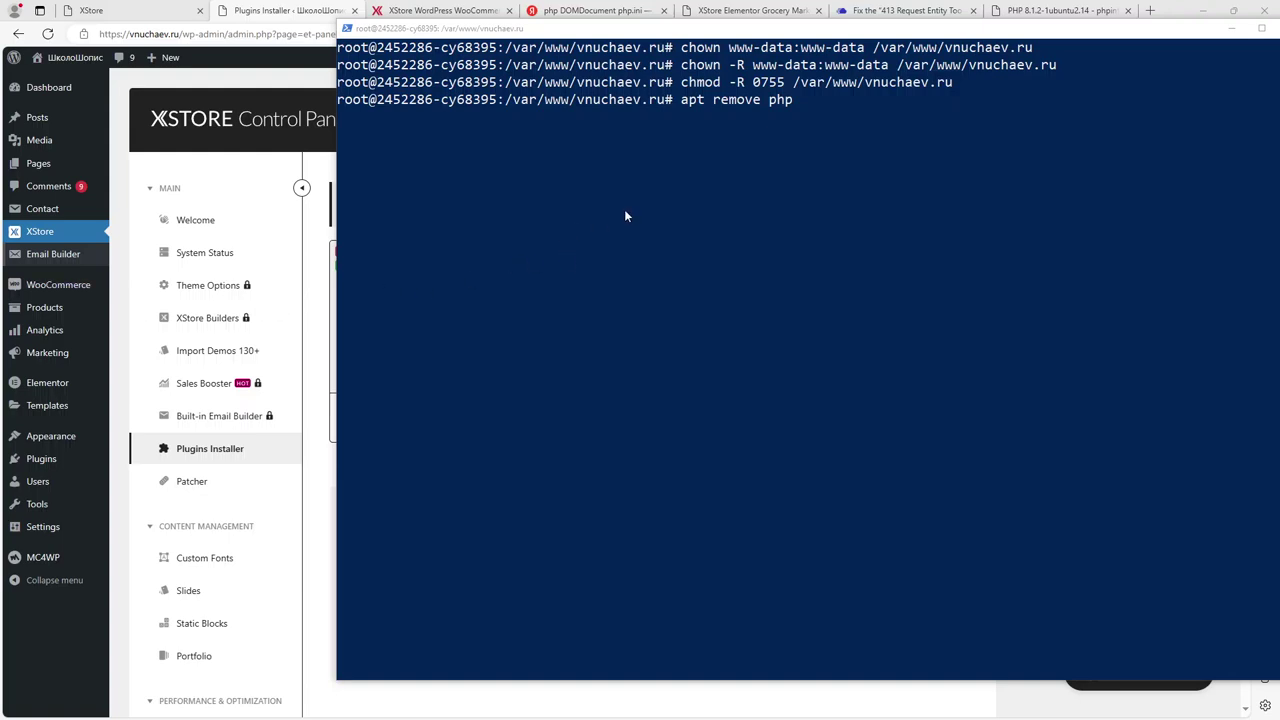
# Remove the php8.1-fpm package with 'apt remove php8.1-fpm', confirming with Y
pyautogui.click(784, 104)
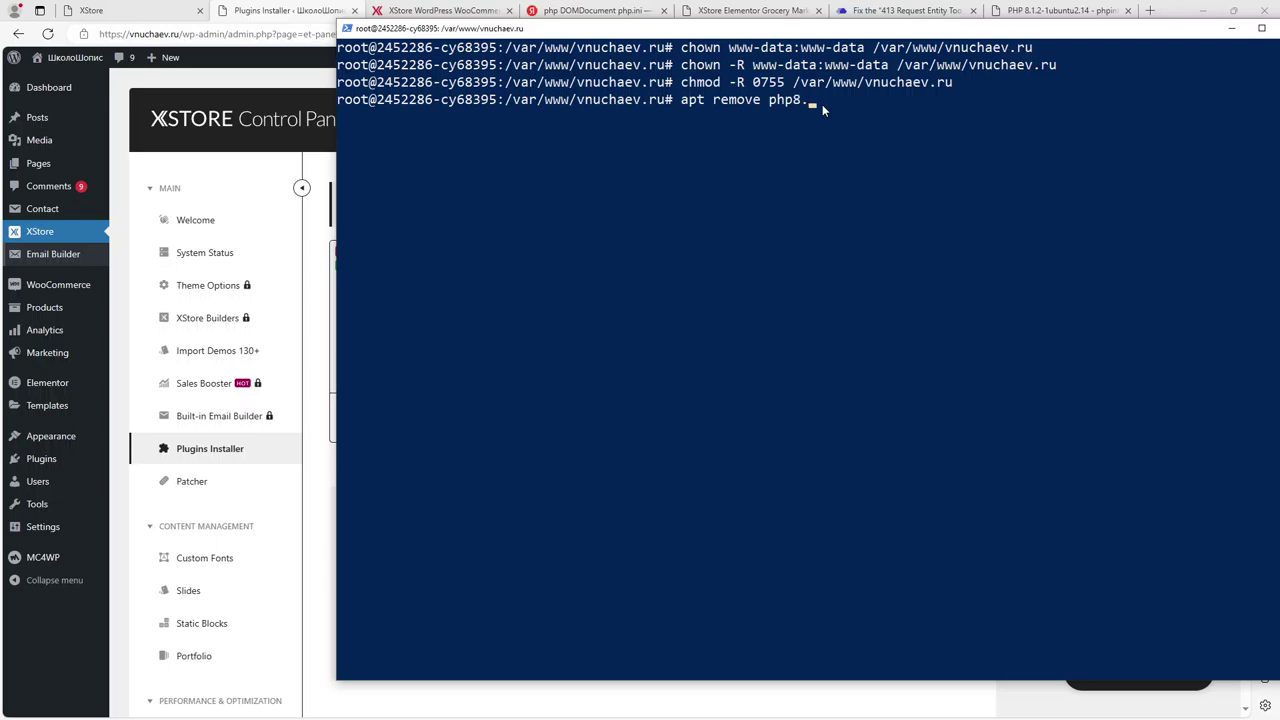
pyautogui.write('8.1-fpm')
pyautogui.press('Return')
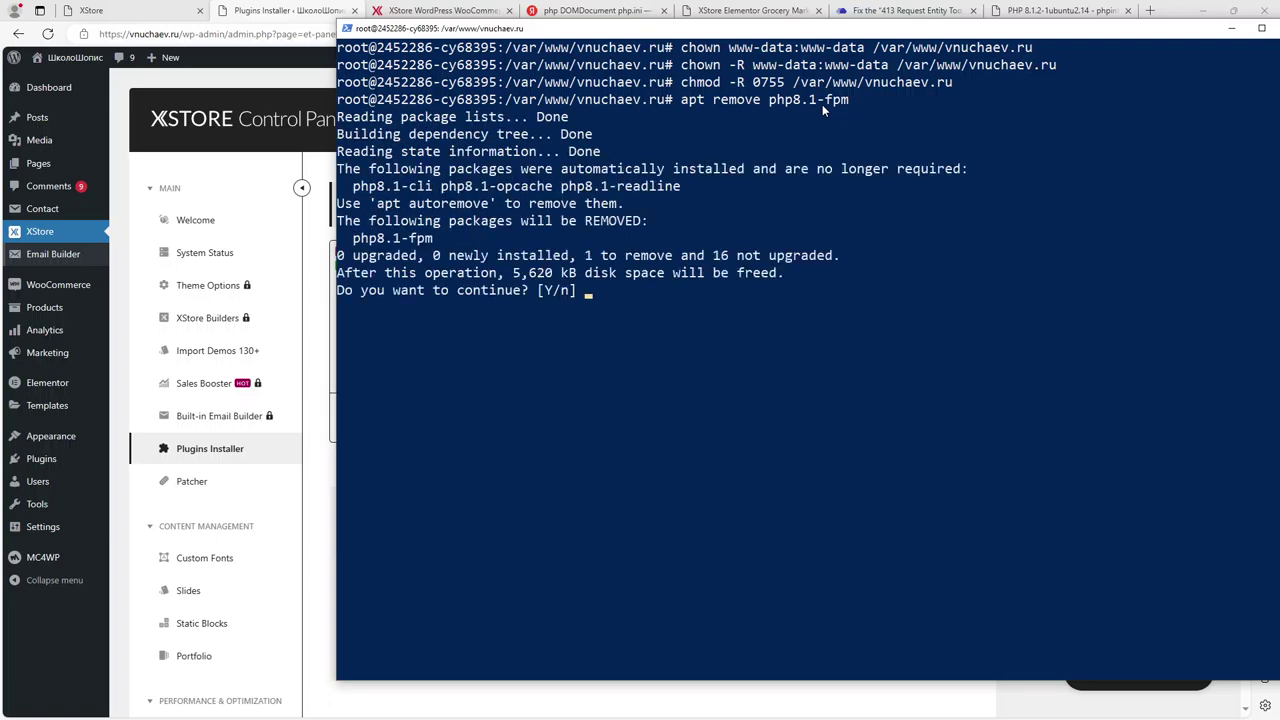
pyautogui.write('Y')
pyautogui.press('Return')
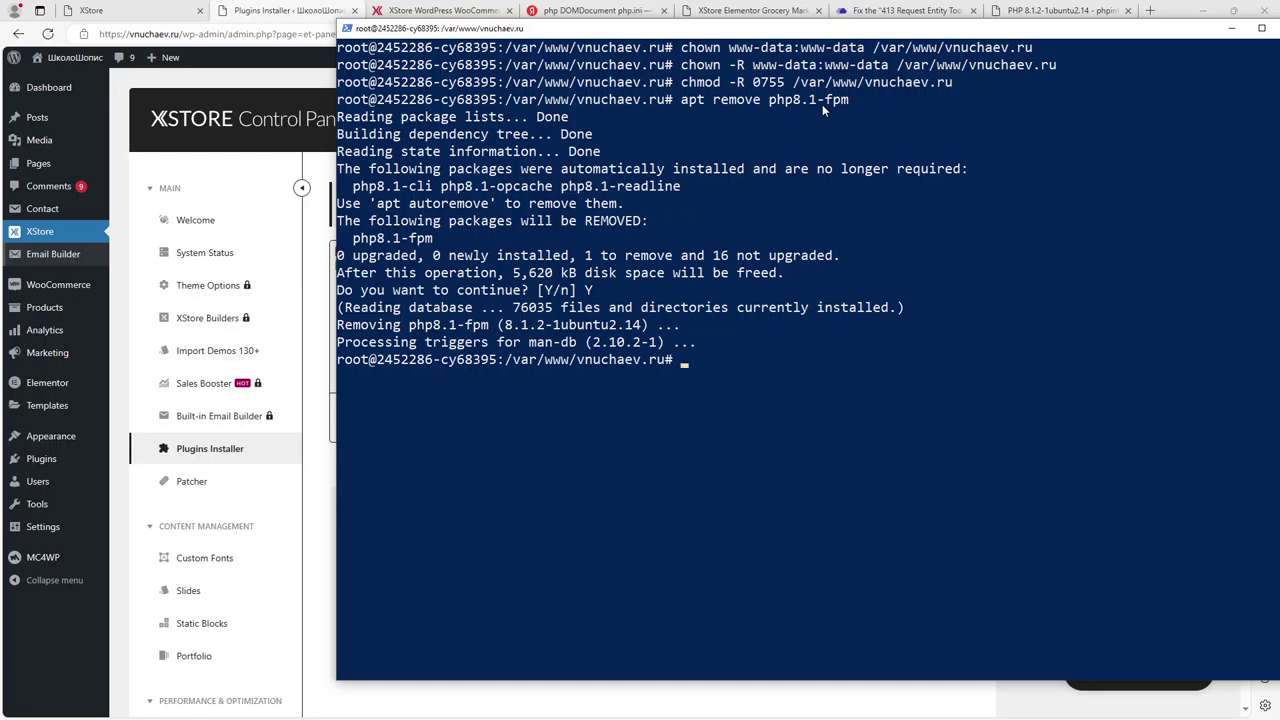
# Review the removal output and move the terminal window further left
pyautogui.scroll(-3, 248, 580)
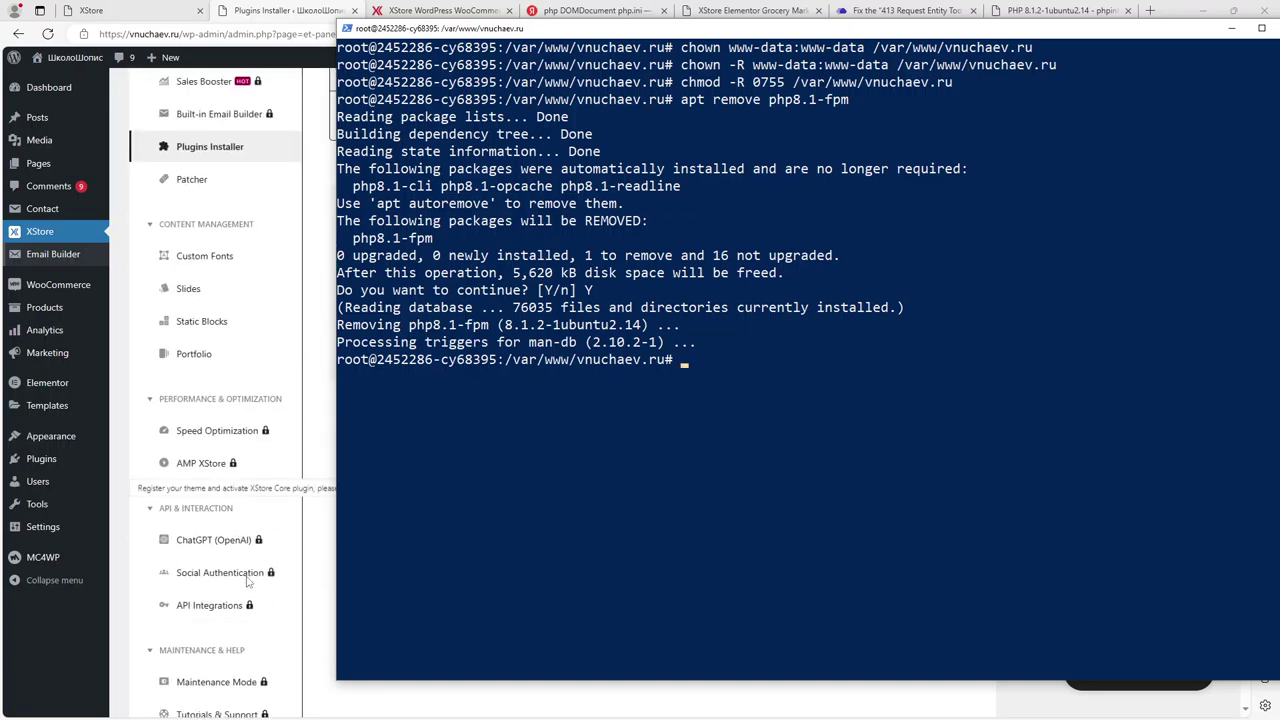
pyautogui.scroll(-3, 248, 580)
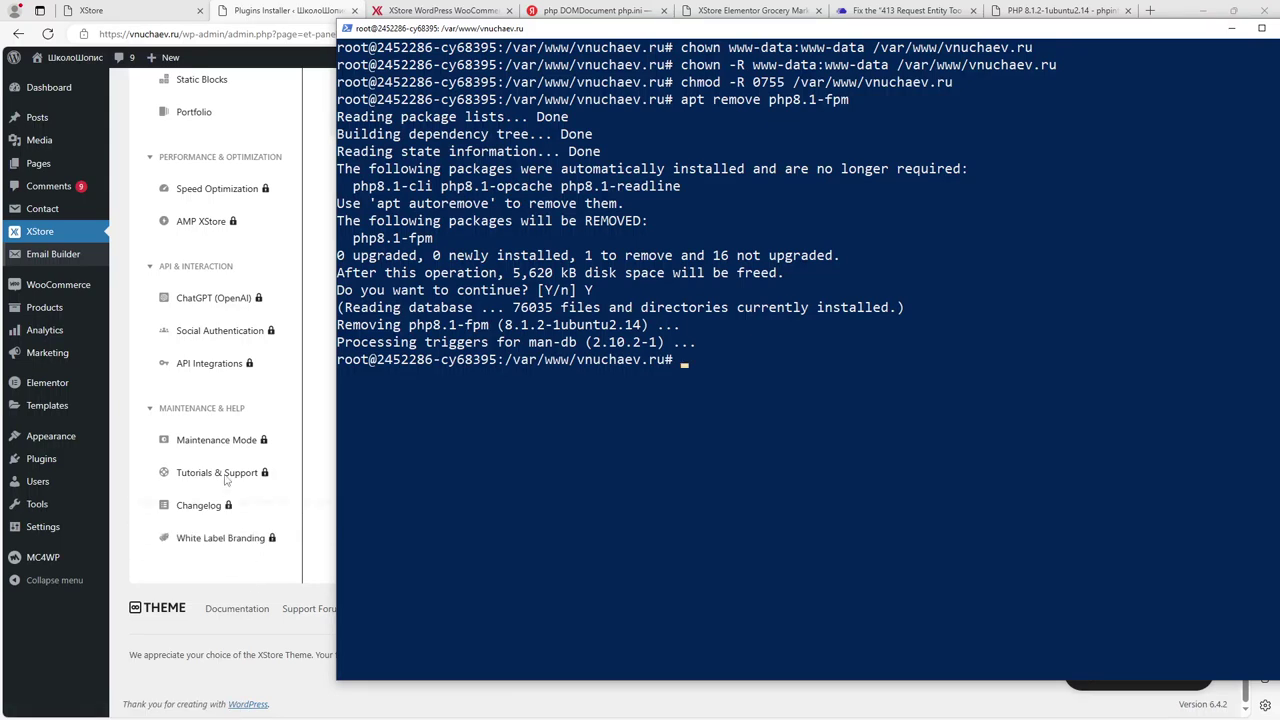
pyautogui.scroll(5, 226, 481)
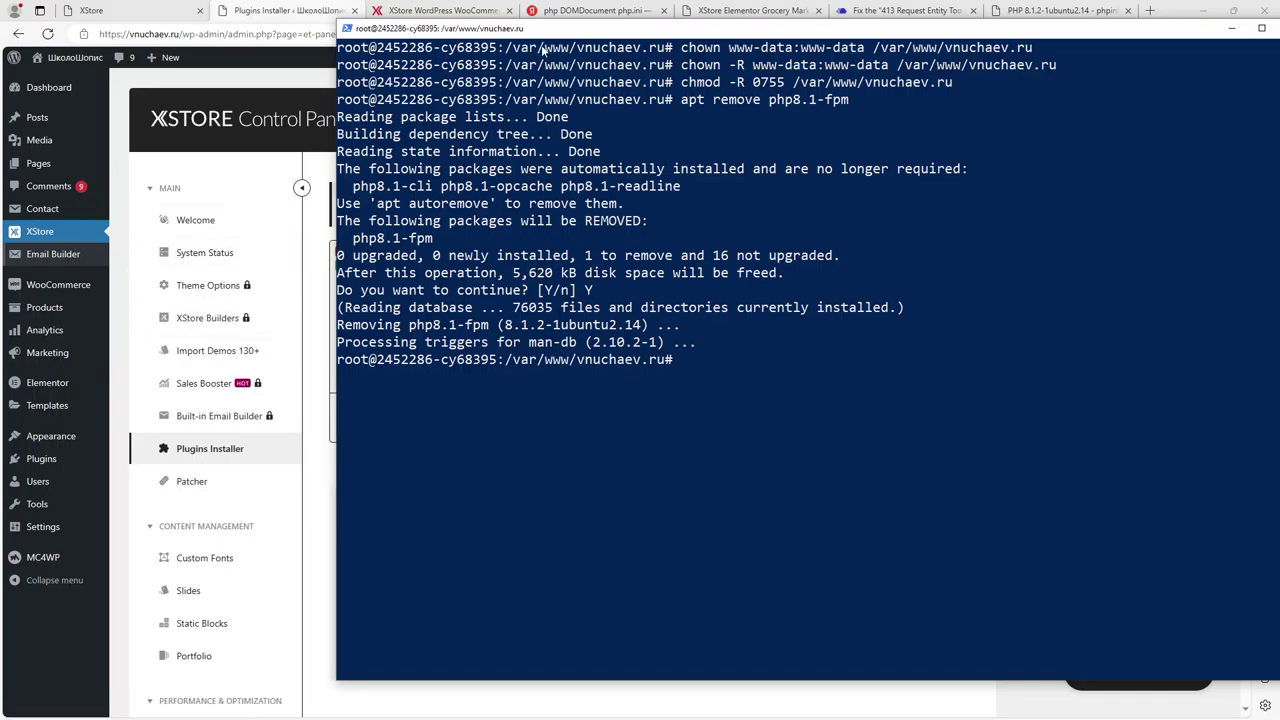
pyautogui.moveTo(550, 34); pyautogui.dragTo(472, 107)
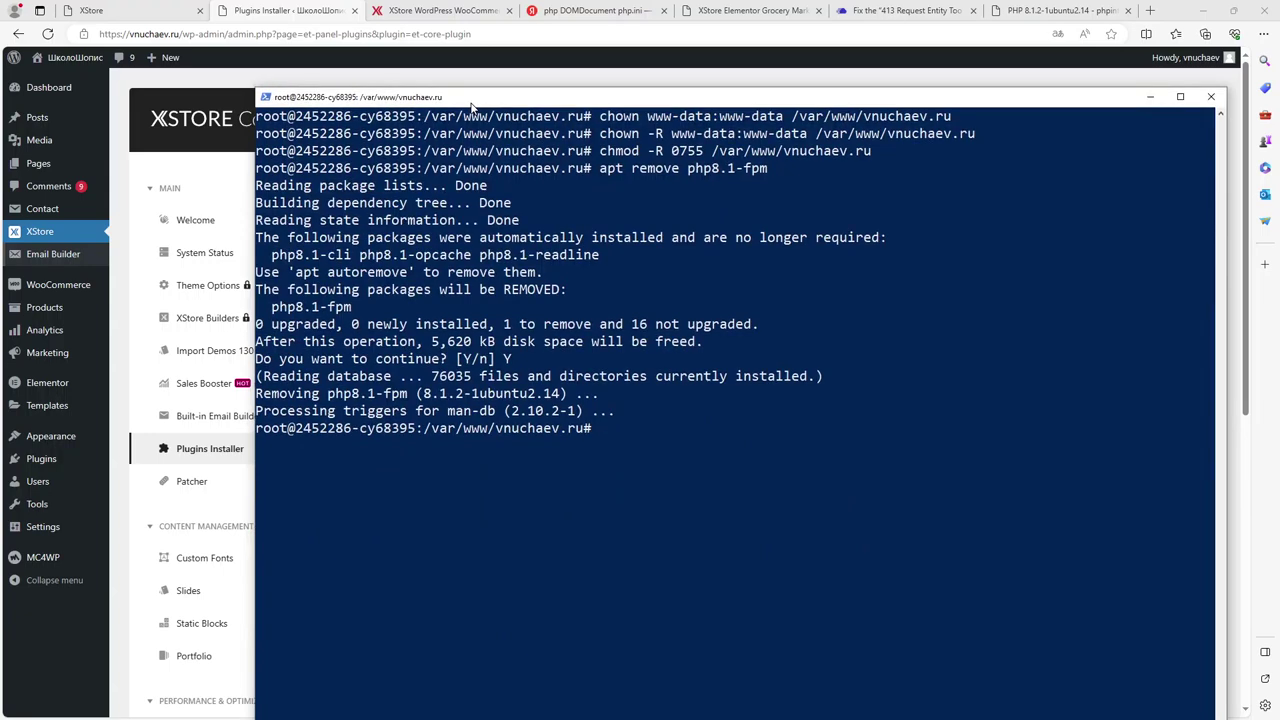
# Edit the recalled command into 'apt install php7.4-fpm' and run it
pyautogui.press('Up')
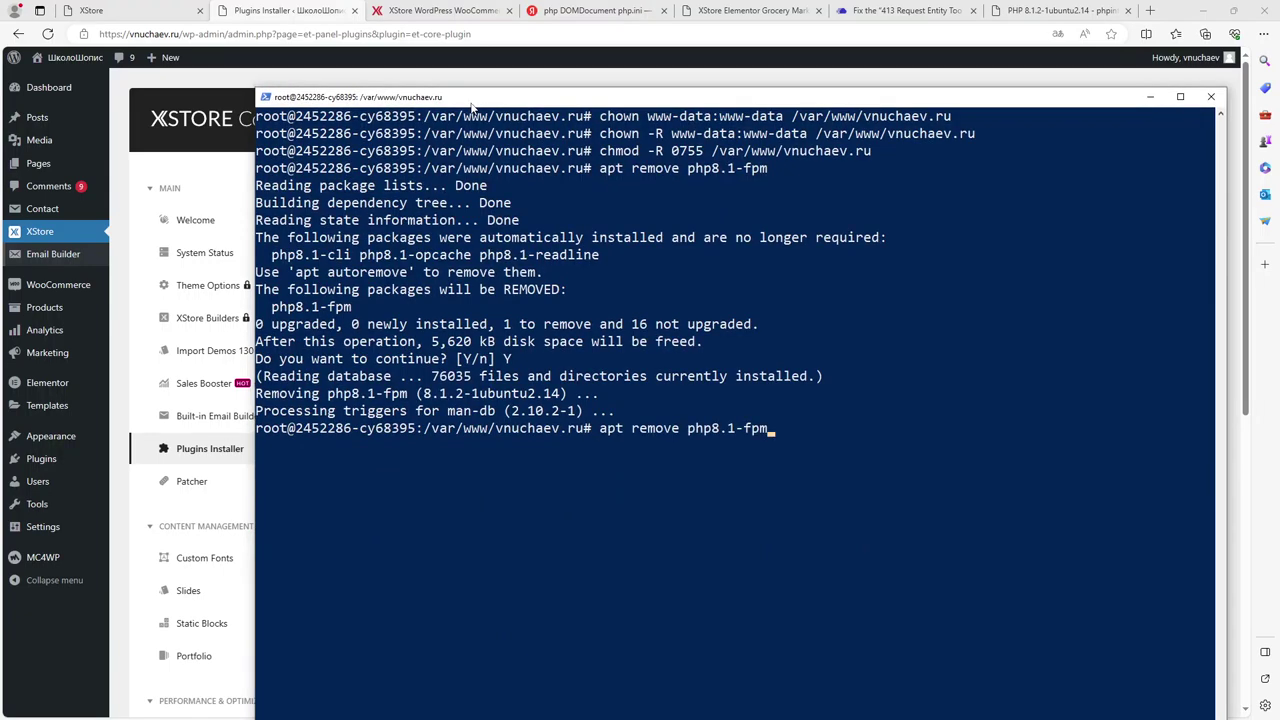
pyautogui.press('Left')
pyautogui.press('Left')
pyautogui.press('Left')
pyautogui.press('Left')
pyautogui.press('BackSpace')
pyautogui.press('BackSpace')
pyautogui.press('BackSpace')
pyautogui.write('7.4')
pyautogui.press('Right')
pyautogui.press('Right')
pyautogui.press('Right')
pyautogui.press('Right')
pyautogui.press('Left')
pyautogui.press('Left')
pyautogui.press('Left')
pyautogui.press('Left')
pyautogui.press('Left')
pyautogui.press('Left')
pyautogui.press('Left')
pyautogui.press('Left')
pyautogui.press('Left')
pyautogui.press('Left')
pyautogui.press('Left')
pyautogui.press('Left')
pyautogui.press('Left')
pyautogui.press('Left')
pyautogui.press('Left')
pyautogui.press('Left')
pyautogui.press('Left')
pyautogui.press('Delete')
pyautogui.press('Delete')
pyautogui.press('Delete')
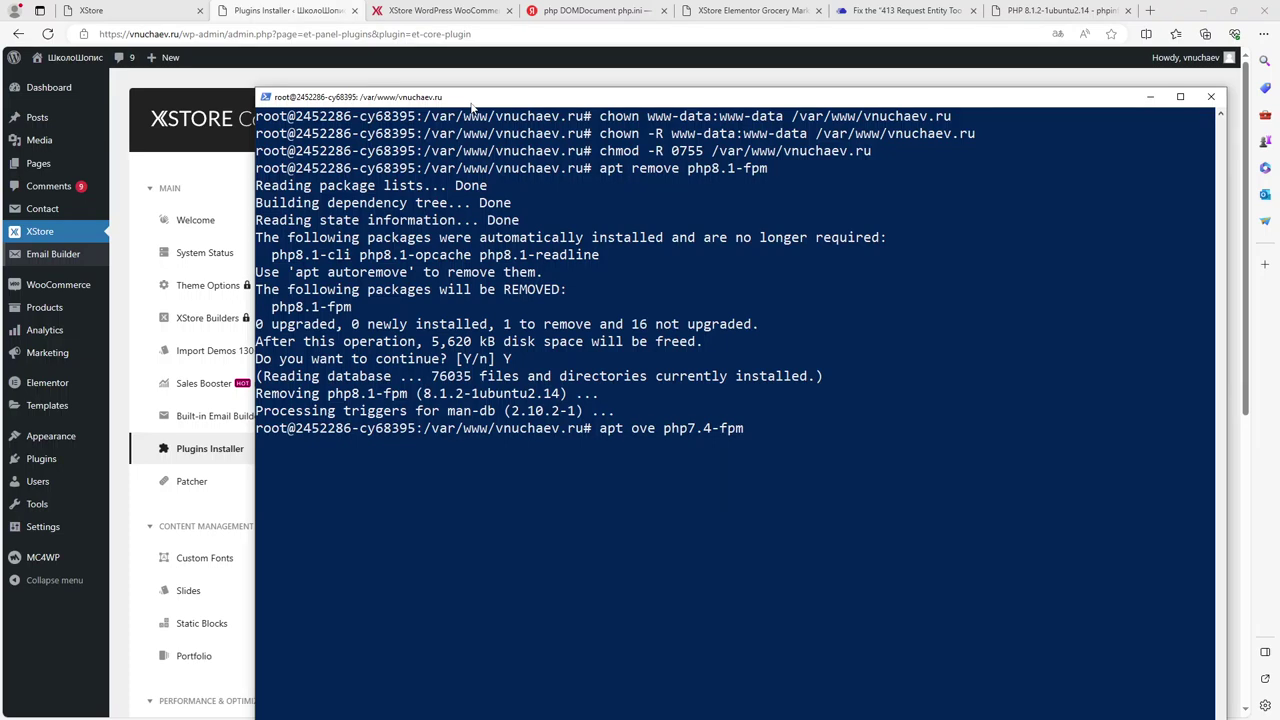
pyautogui.press('Delete')
pyautogui.press('Delete')
pyautogui.press('Delete')
pyautogui.write('inp')
pyautogui.press('BackSpace')
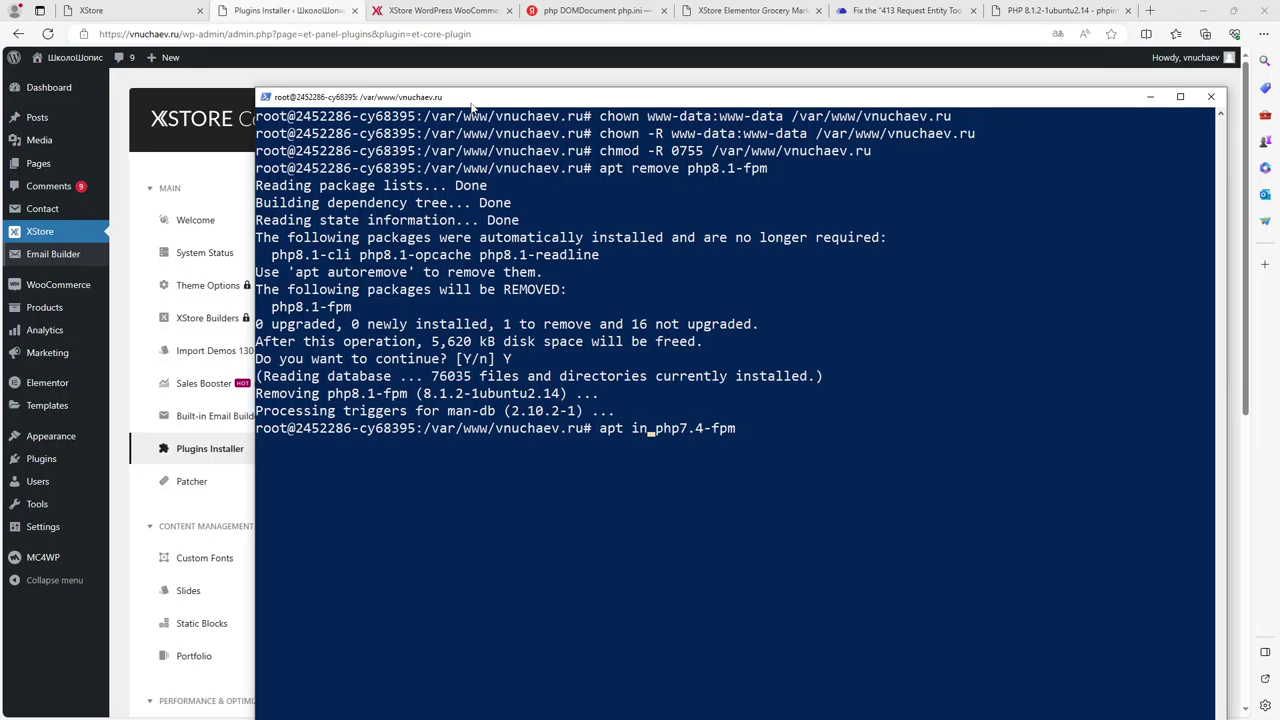
pyautogui.write('stall')
pyautogui.press('Return')
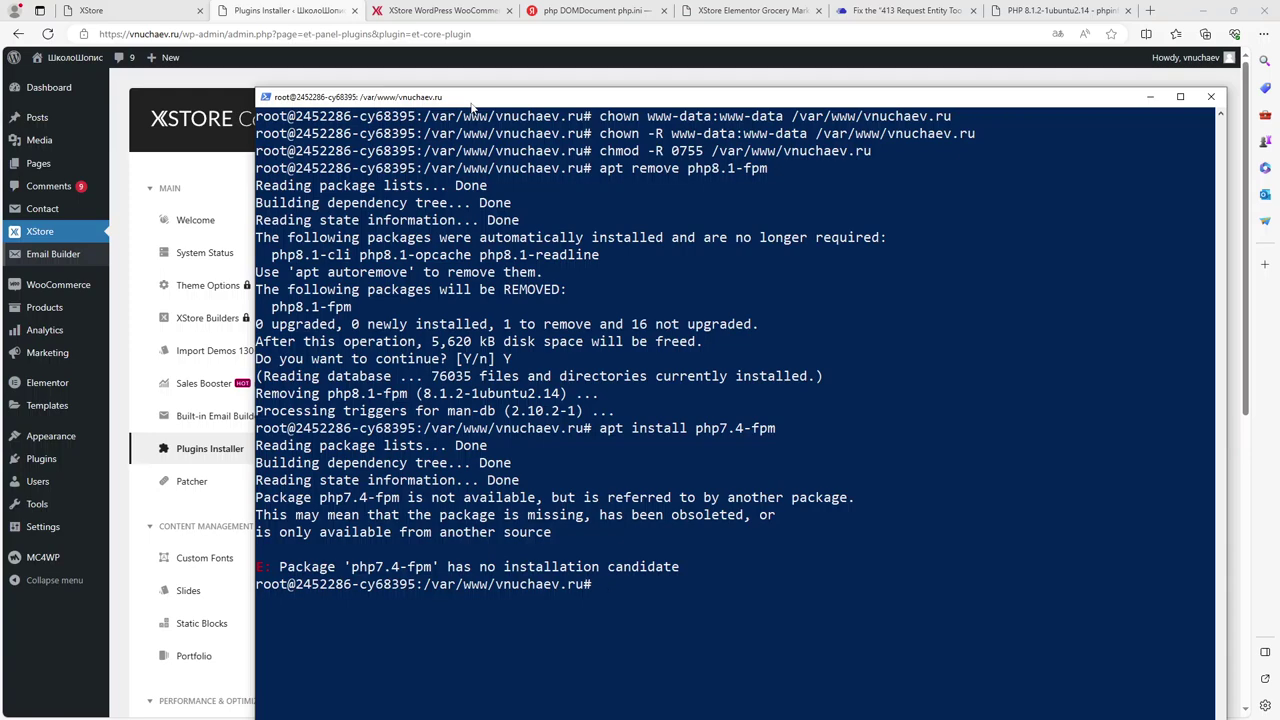
# Try 'apt install php7-fpm' and then 'apt install php8-fpm'; neither package is available
pyautogui.press('Up')
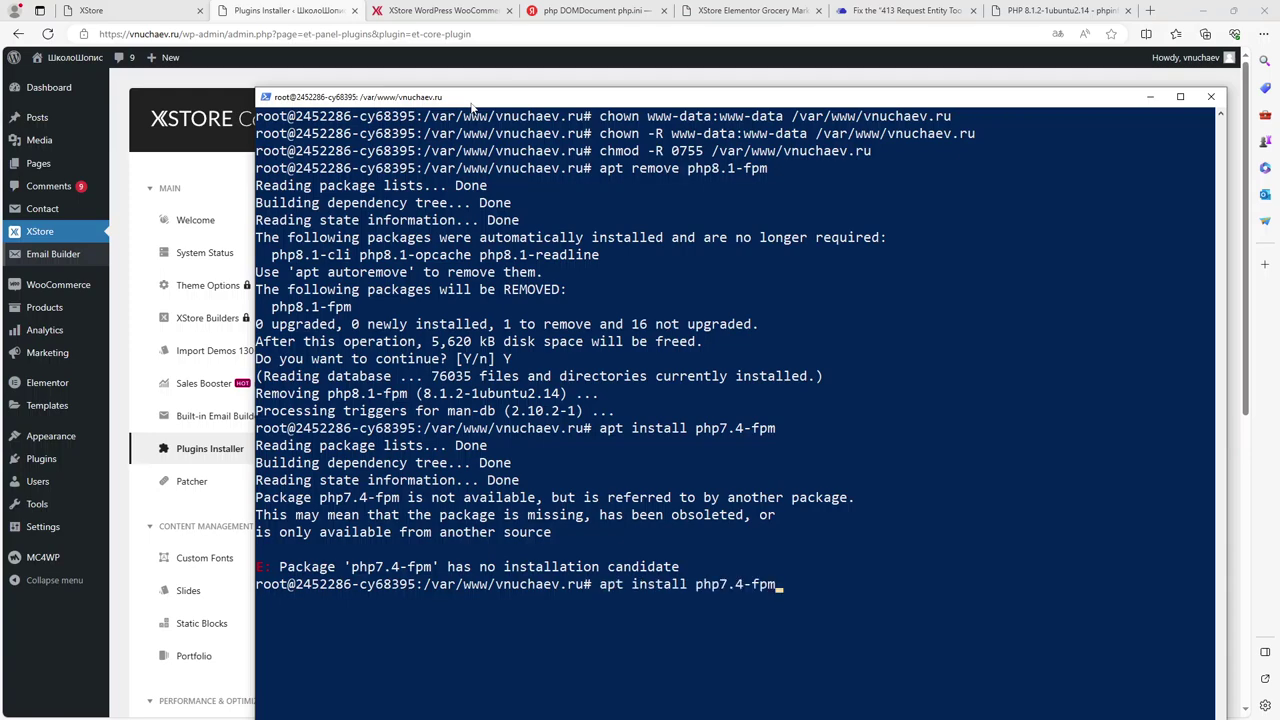
pyautogui.press('Left')
pyautogui.press('Left')
pyautogui.press('Left')
pyautogui.press('Left')
pyautogui.press('BackSpace')
pyautogui.press('BackSpace')
pyautogui.press('Return')
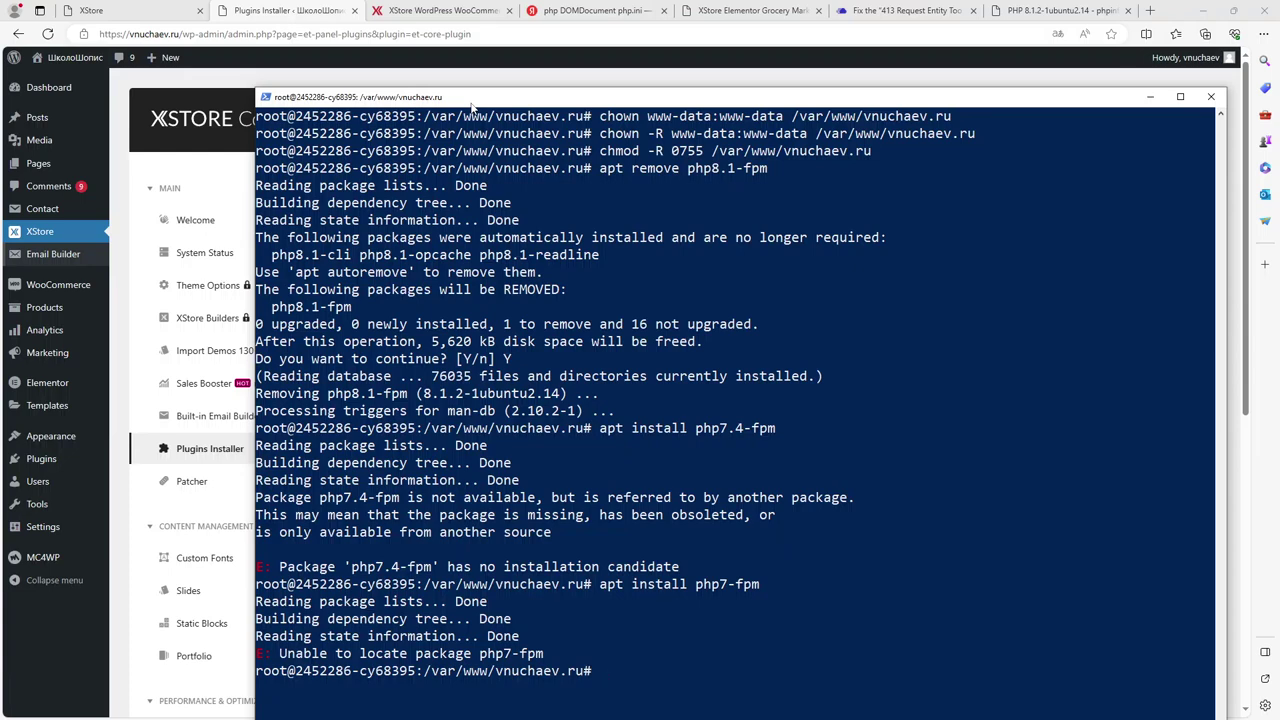
pyautogui.write('apt install php8-fpm')
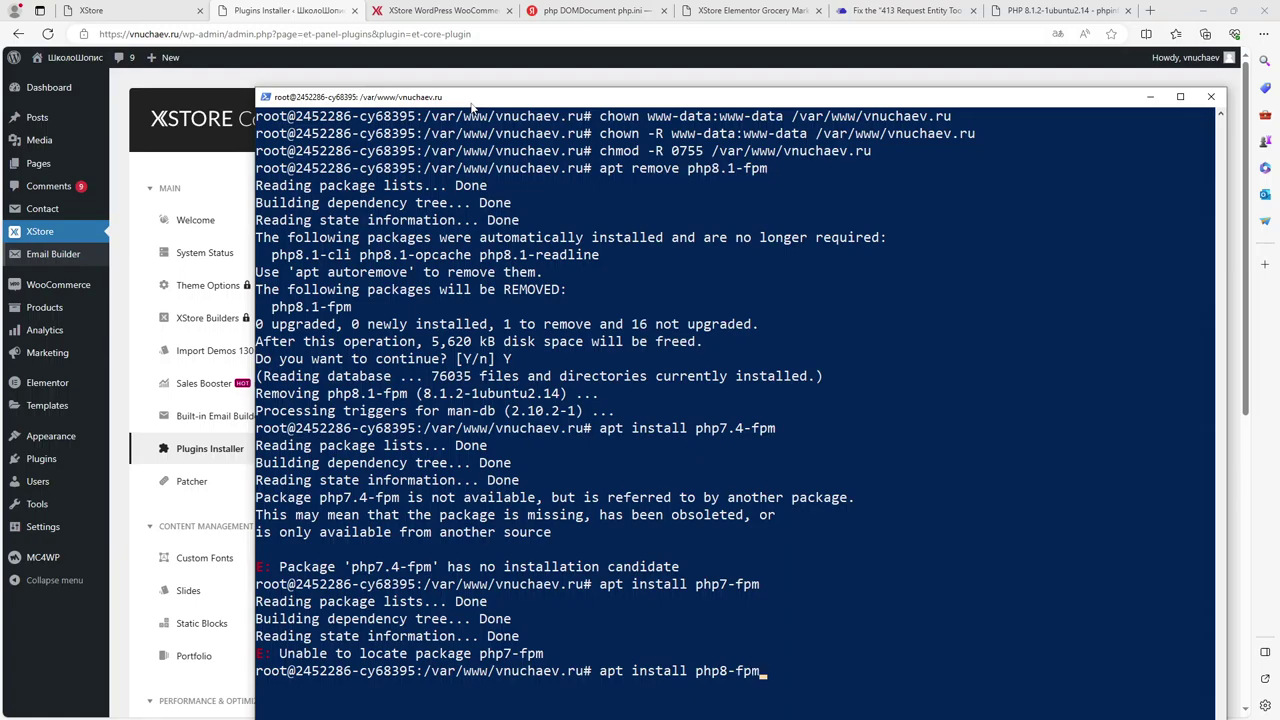
pyautogui.press('Return')
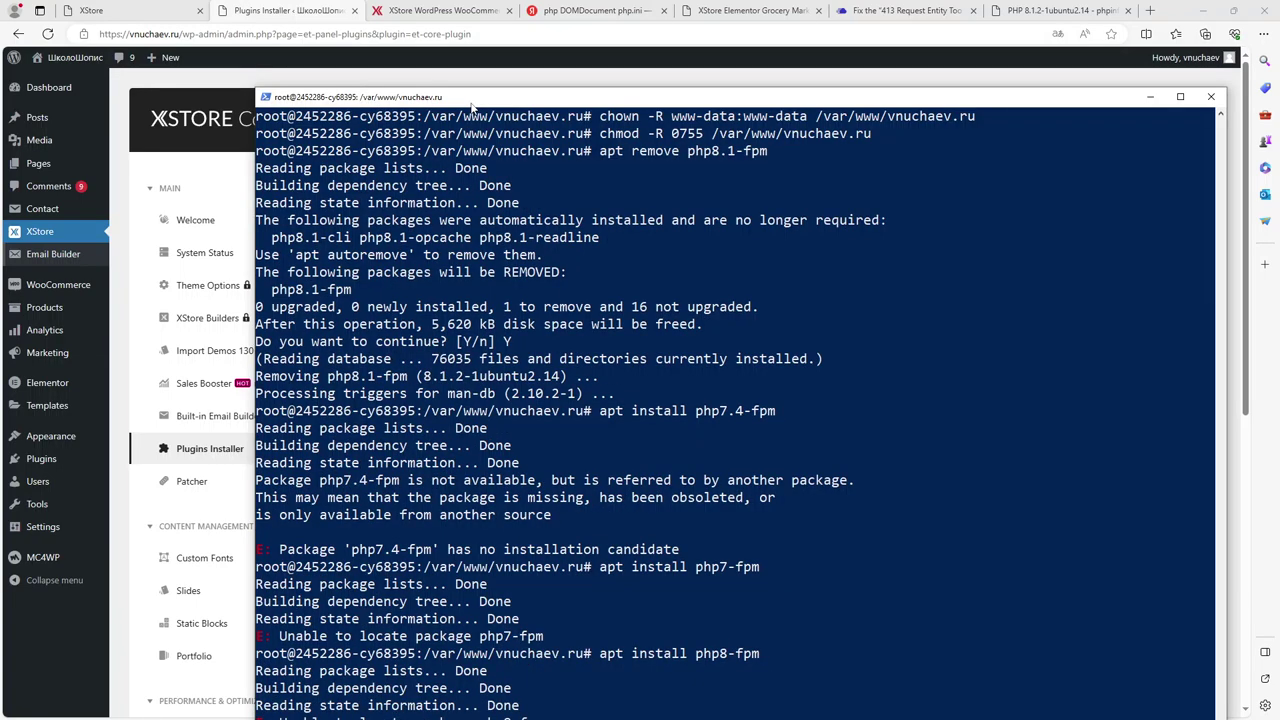
# Move the terminal to the top of the screen and discard an edit of the php8-fpm command
pyautogui.moveTo(426, 99); pyautogui.dragTo(405, 18)
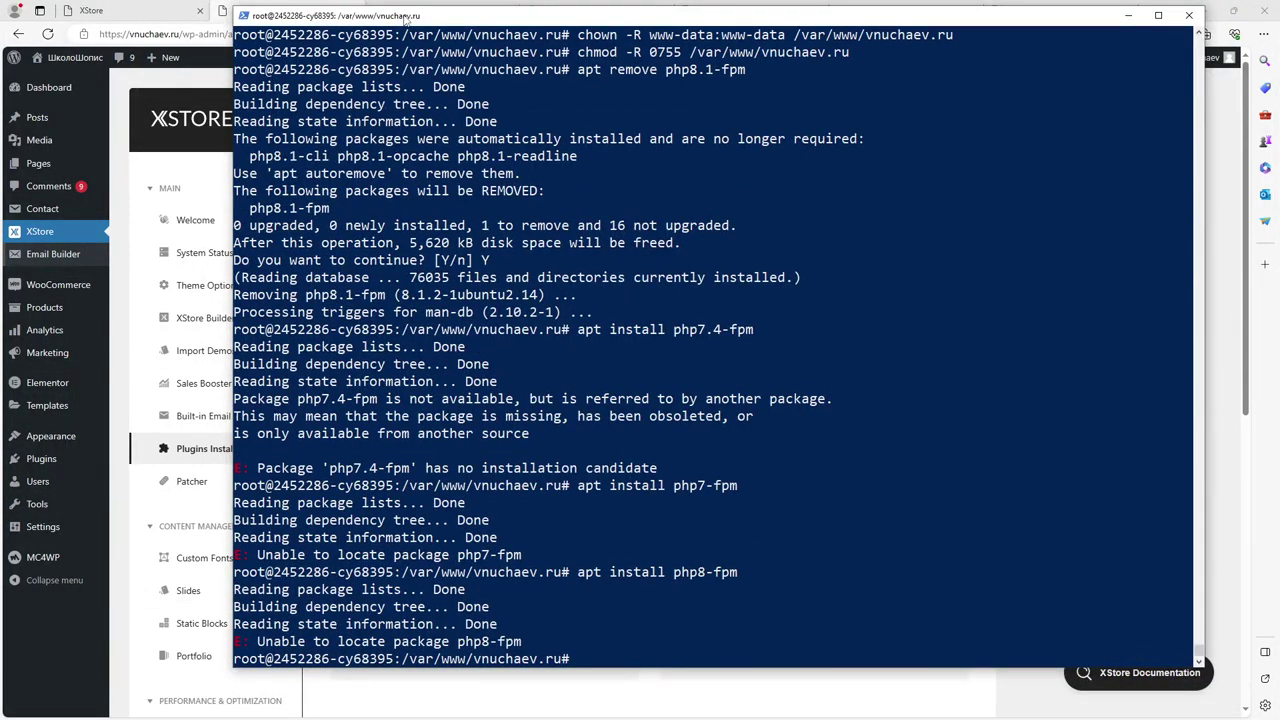
pyautogui.press('Up')
pyautogui.press('Left')
pyautogui.press('Left')
pyautogui.press('Left')
pyautogui.press('Left')
pyautogui.press('Left')
pyautogui.press('Left')
pyautogui.press('Left')
pyautogui.press('Right')
pyautogui.press('Right')
pyautogui.press('Right')
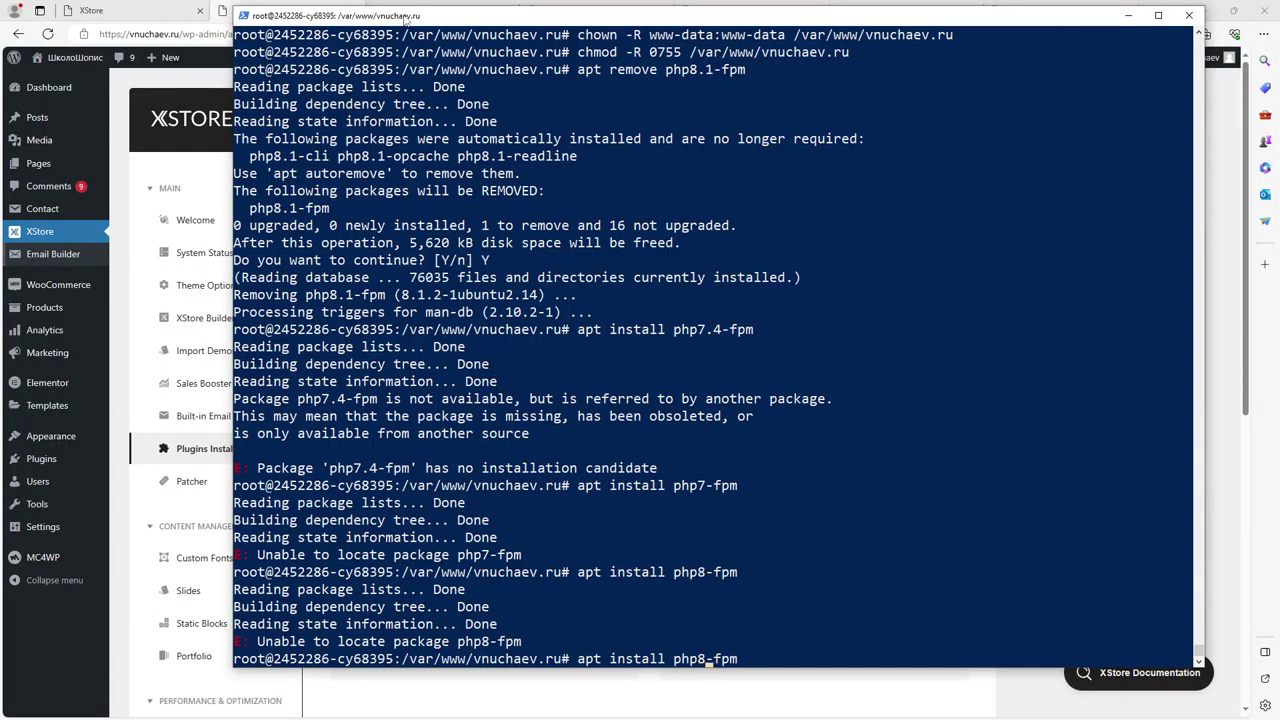
pyautogui.write('.')
pyautogui.press('BackSpace')
pyautogui.press('BackSpace')
pyautogui.press('BackSpace')
pyautogui.press('BackSpace')
pyautogui.press('BackSpace')
pyautogui.press('BackSpace')
pyautogui.press('BackSpace')
pyautogui.press('BackSpace')
pyautogui.press('BackSpace')
pyautogui.press('BackSpace')
pyautogui.press('BackSpace')
pyautogui.press('BackSpace')
pyautogui.press('BackSpace')
pyautogui.press('BackSpace')
pyautogui.press('BackSpace')
pyautogui.press('BackSpace')
pyautogui.press('BackSpace')
pyautogui.press('BackSpace')
pyautogui.press('BackSpace')
pyautogui.press('BackSpace')
pyautogui.press('BackSpace')
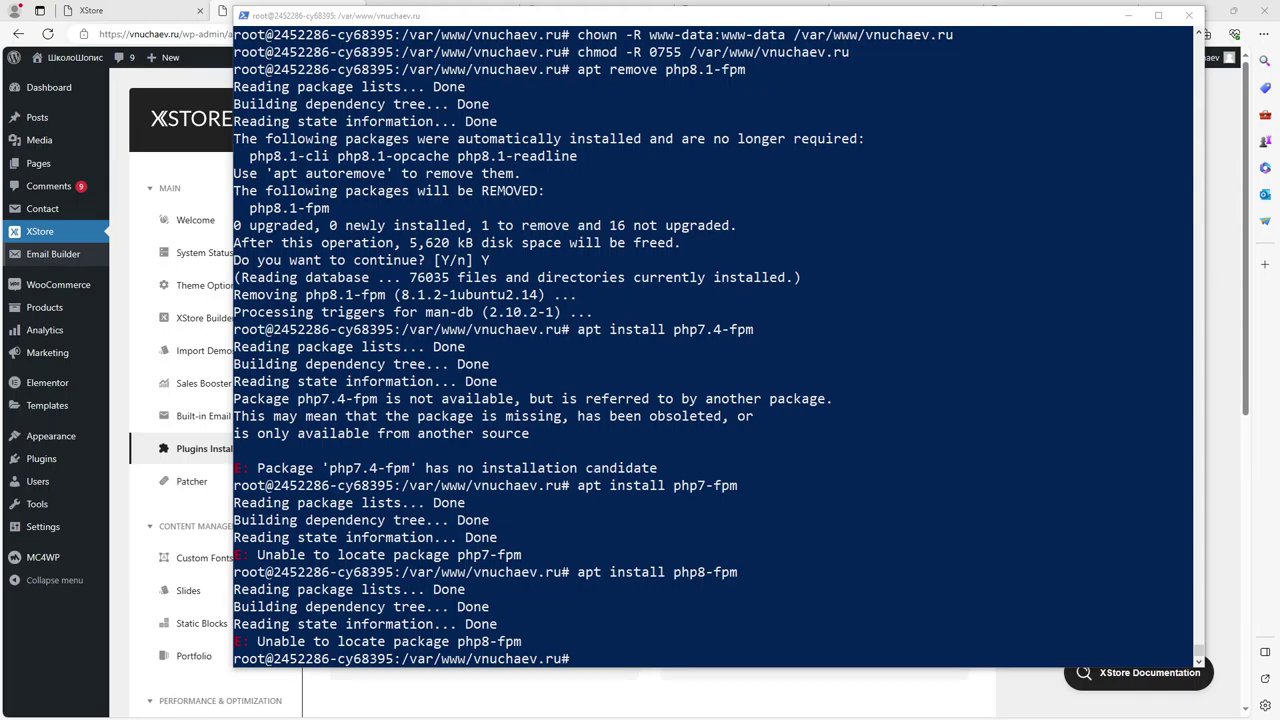
pyautogui.click(614, 658)
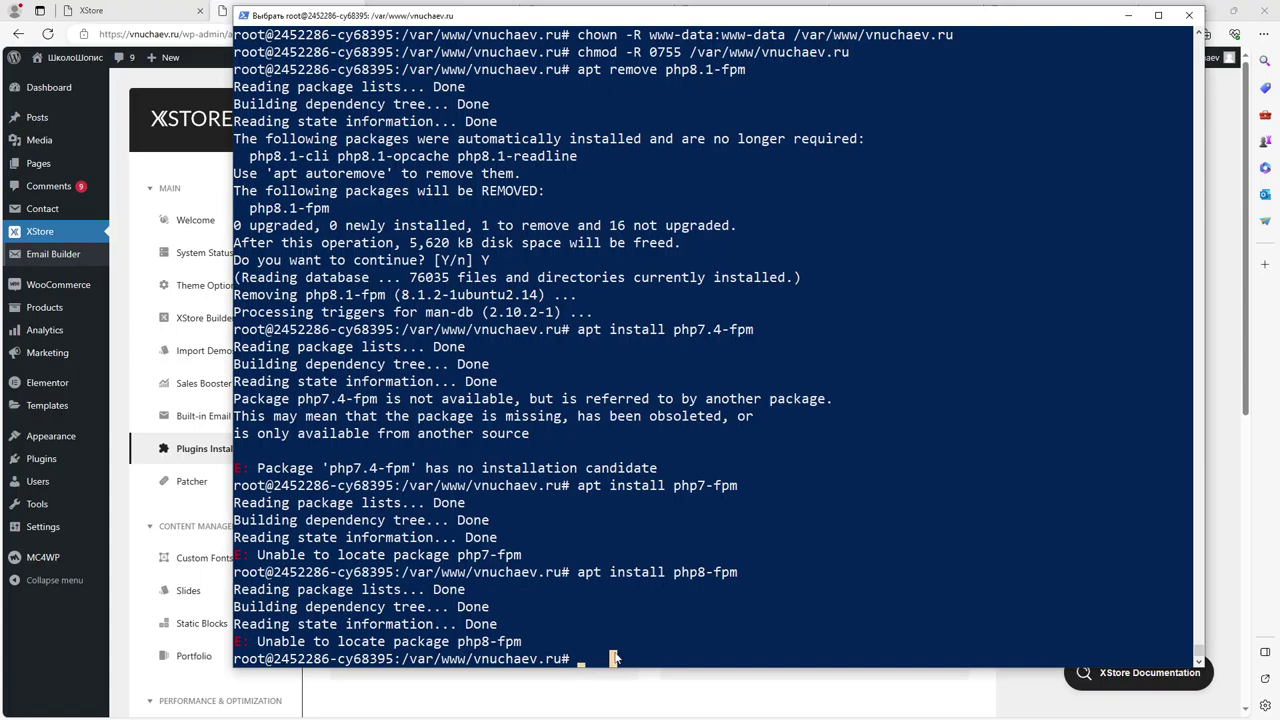
# Clear the terminal with Ctrl+L and run 'apt search php7'
pyautogui.hotkey('ctrl', 'l')
pyautogui.write('pat')
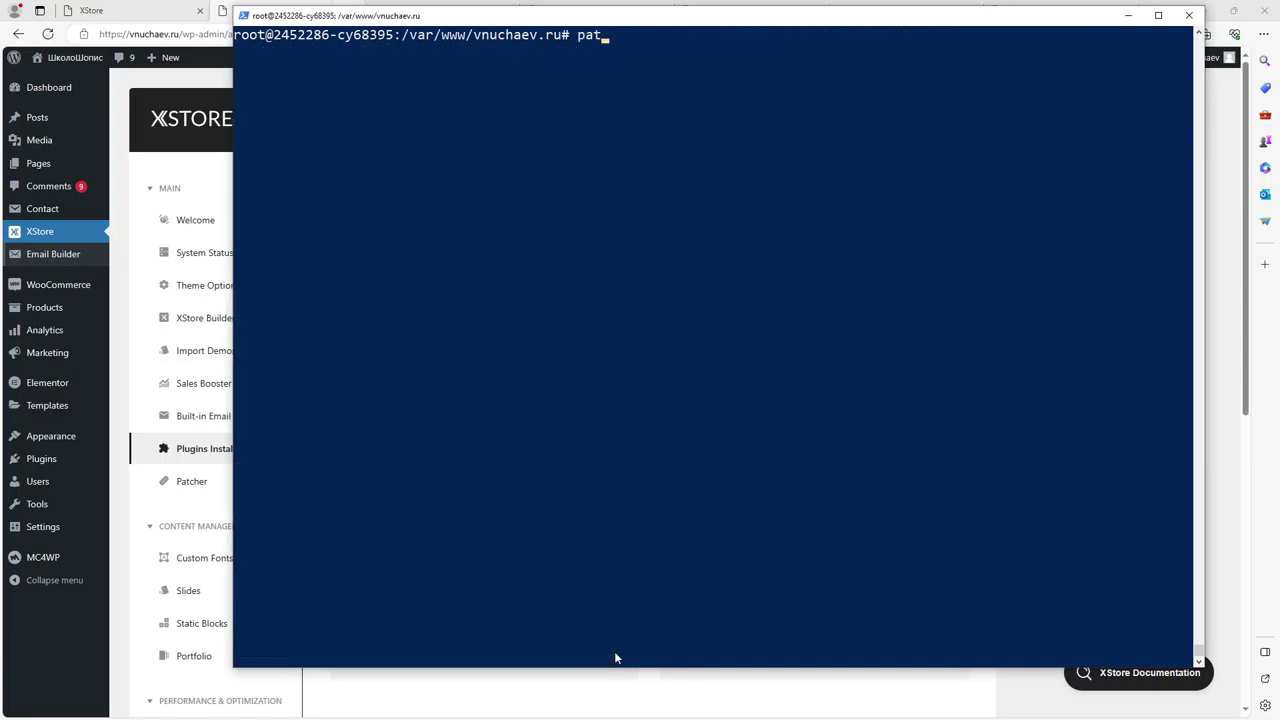
pyautogui.press('BackSpace')
pyautogui.press('BackSpace')
pyautogui.press('BackSpace')
pyautogui.write('apt search php7')
pyautogui.press('Return')
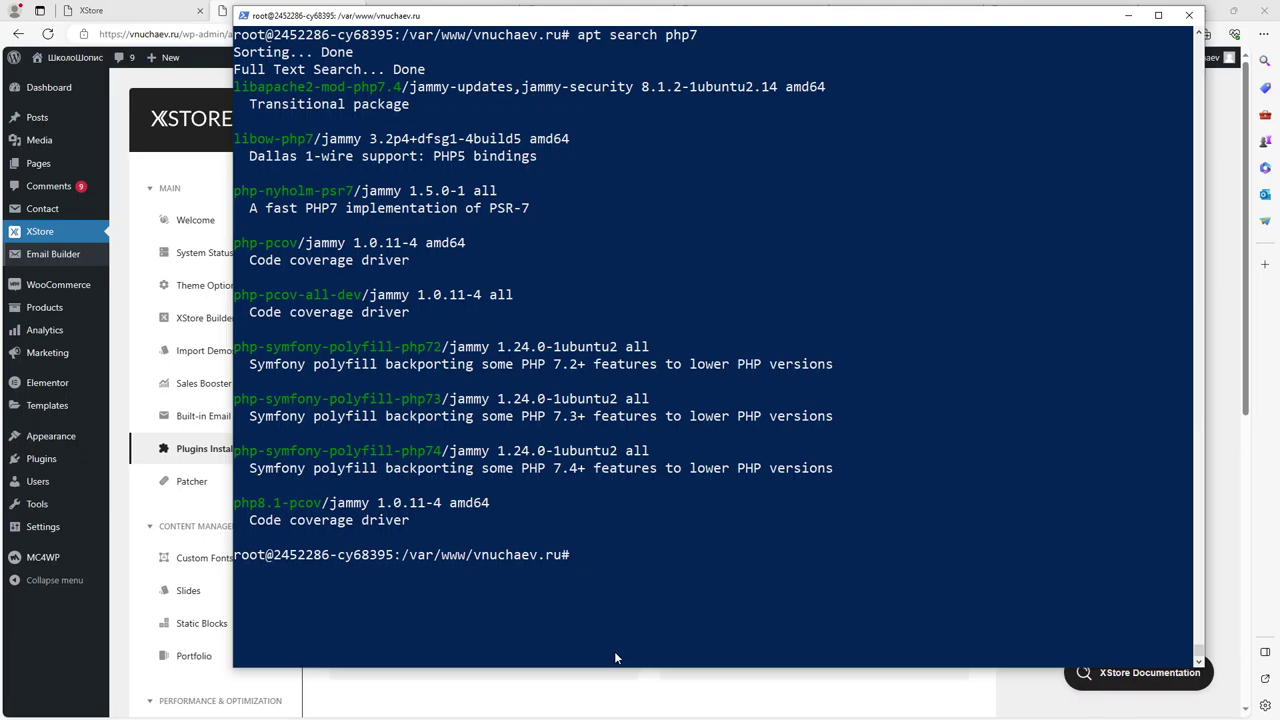
# Reload the XStore welcome page in the browser, then return to PuTTY
pyautogui.click(197, 9)
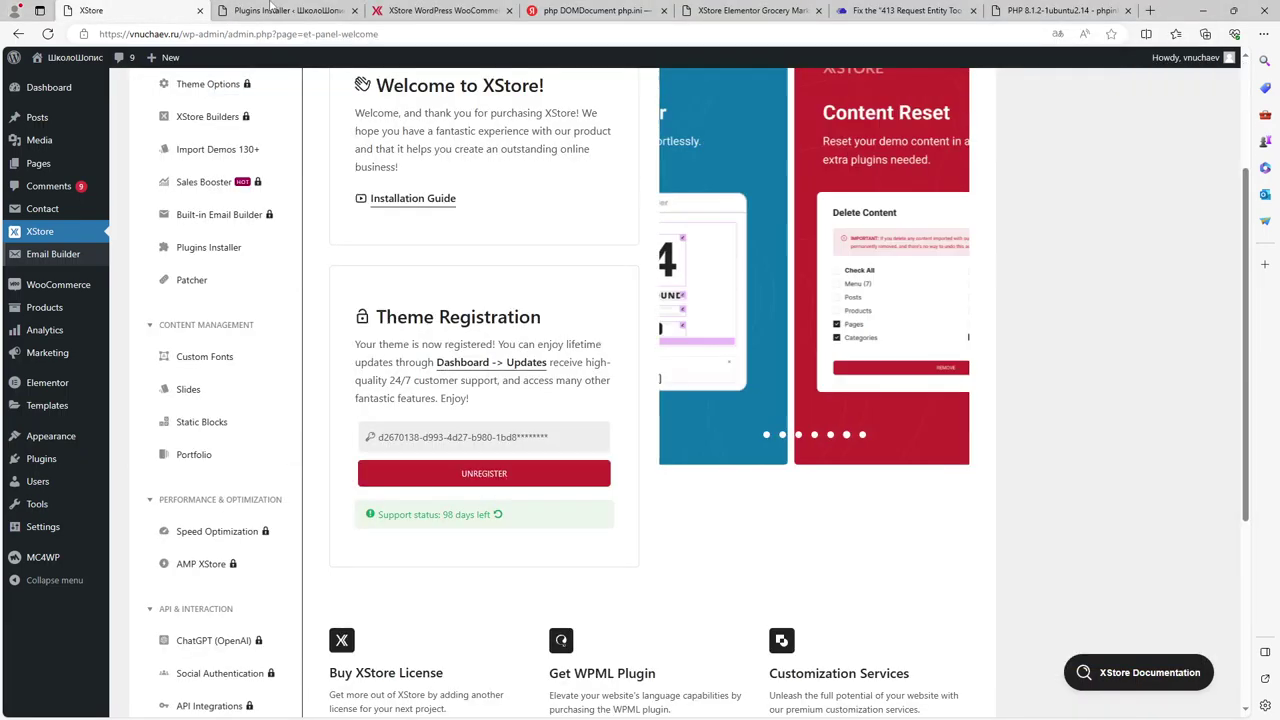
pyautogui.click(48, 34)
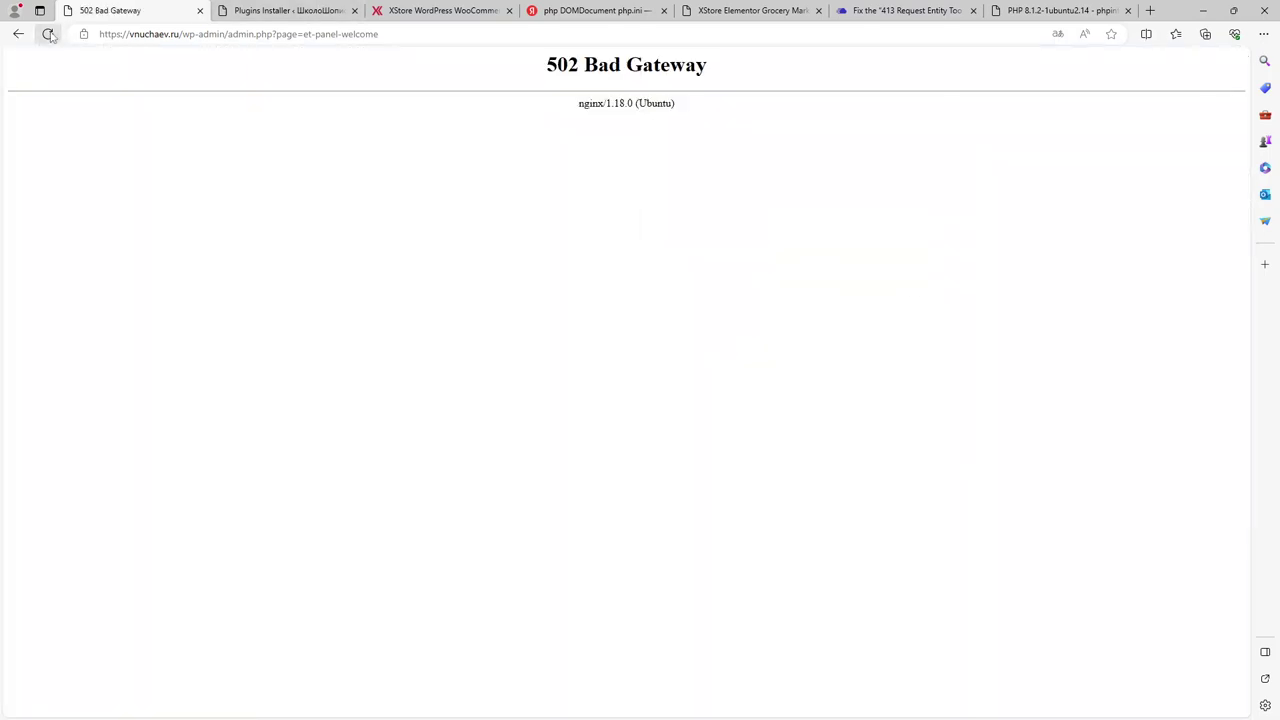
pyautogui.hotkey('alt', 'Tab')
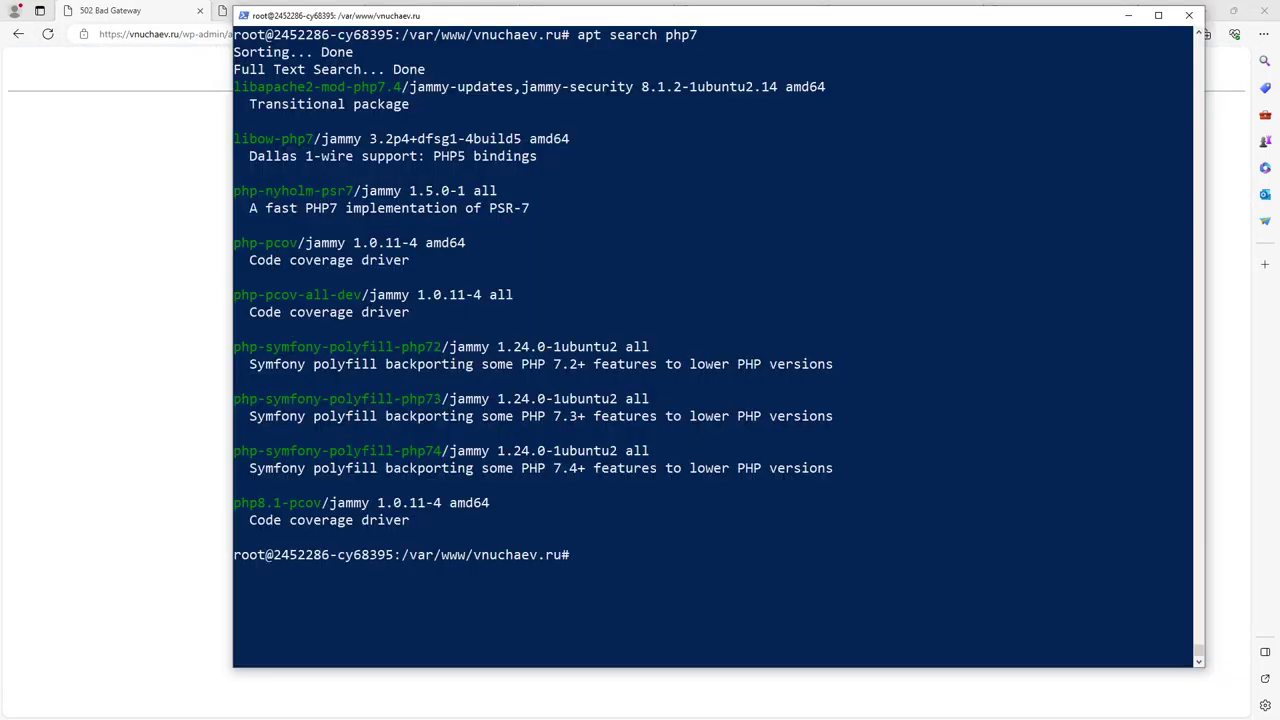
# Edit a recalled install command to try 'apt install php8.2-fpm'
pyautogui.press('Up')
pyautogui.press('Up')
pyautogui.press('Up')
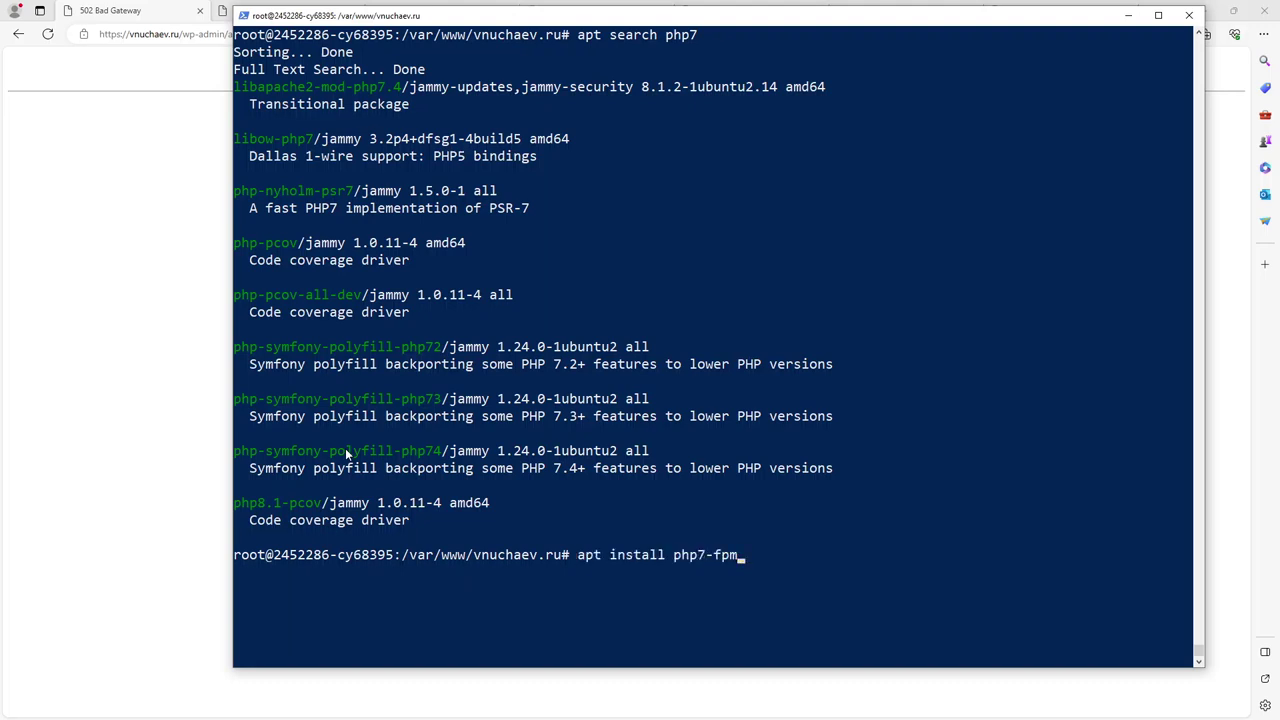
pyautogui.press('Down')
pyautogui.press('Up')
pyautogui.press('Up')
pyautogui.press('Up')
pyautogui.press('Left')
pyautogui.press('Left')
pyautogui.press('Left')
pyautogui.press('Left')
pyautogui.write('r')
pyautogui.press('BackSpace')
pyautogui.press('BackSpace')
pyautogui.press('BackSpace')
pyautogui.press('BackSpace')
pyautogui.write('8.2')
pyautogui.press('Return')
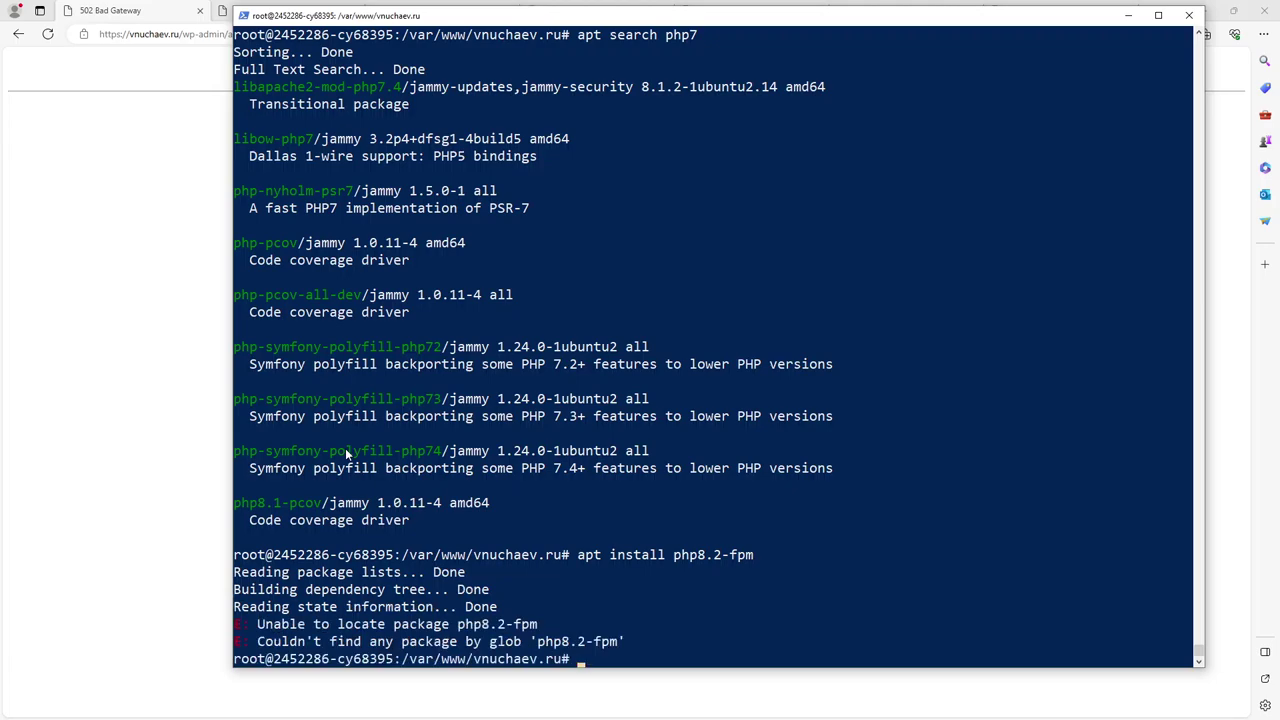
# Reinstall php8.1-fpm with 'apt install php8.1-fpm', then clear the screen
pyautogui.press('Up')
pyautogui.press('Left')
pyautogui.press('Left')
pyautogui.press('Left')
pyautogui.press('Left')
pyautogui.press('BackSpace')
pyautogui.write('1')
pyautogui.press('Return')
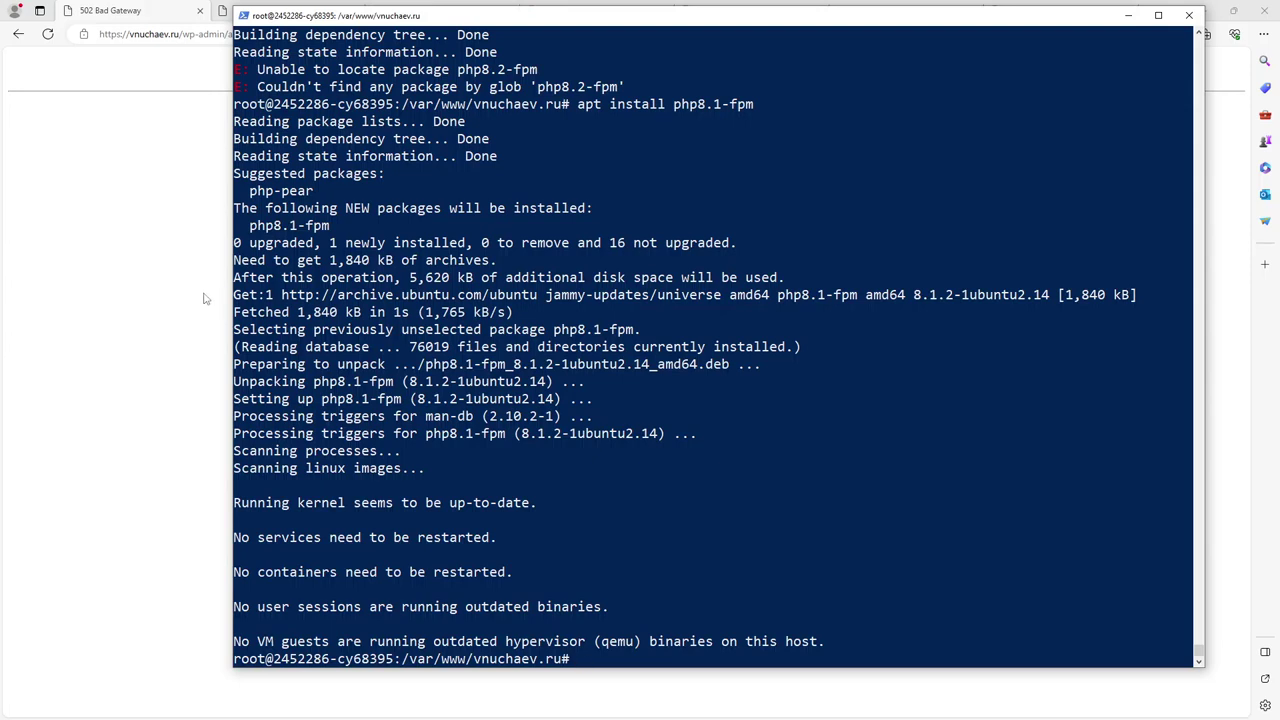
pyautogui.hotkey('ctrl', 'l')
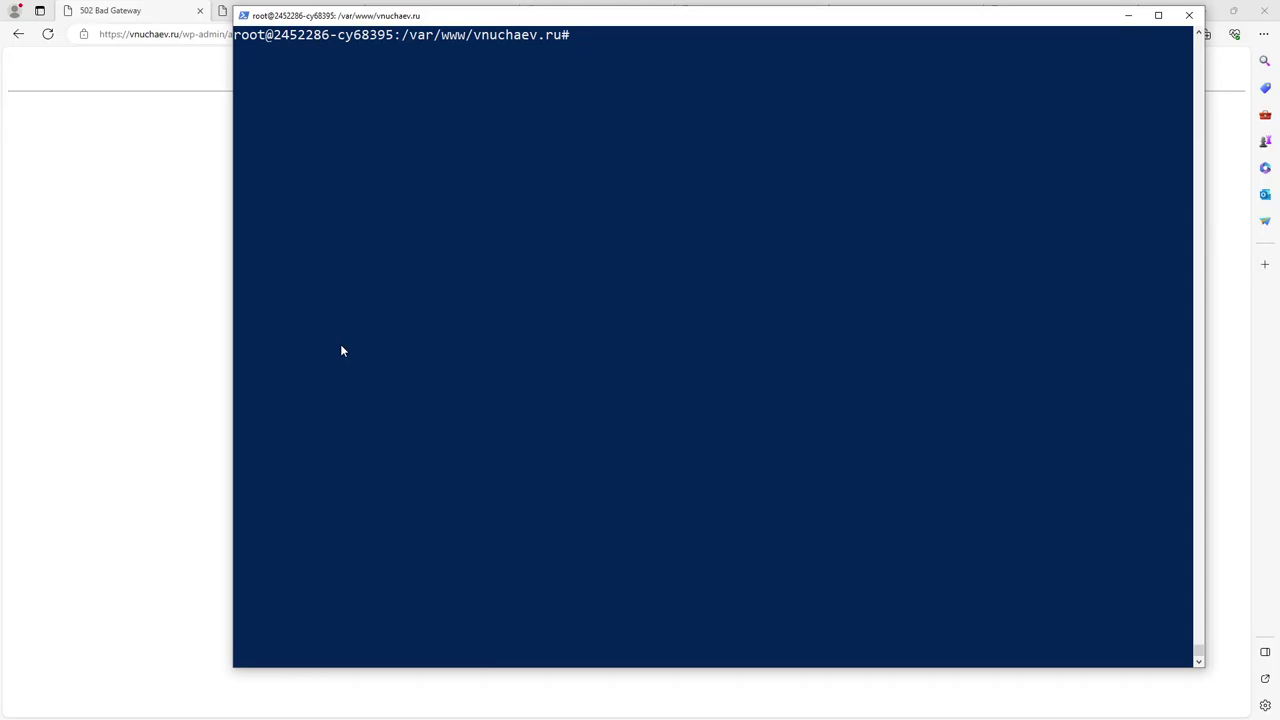
# List the site files, change into wp-content, and list its contents
pyautogui.write('ls')
pyautogui.press('Return')
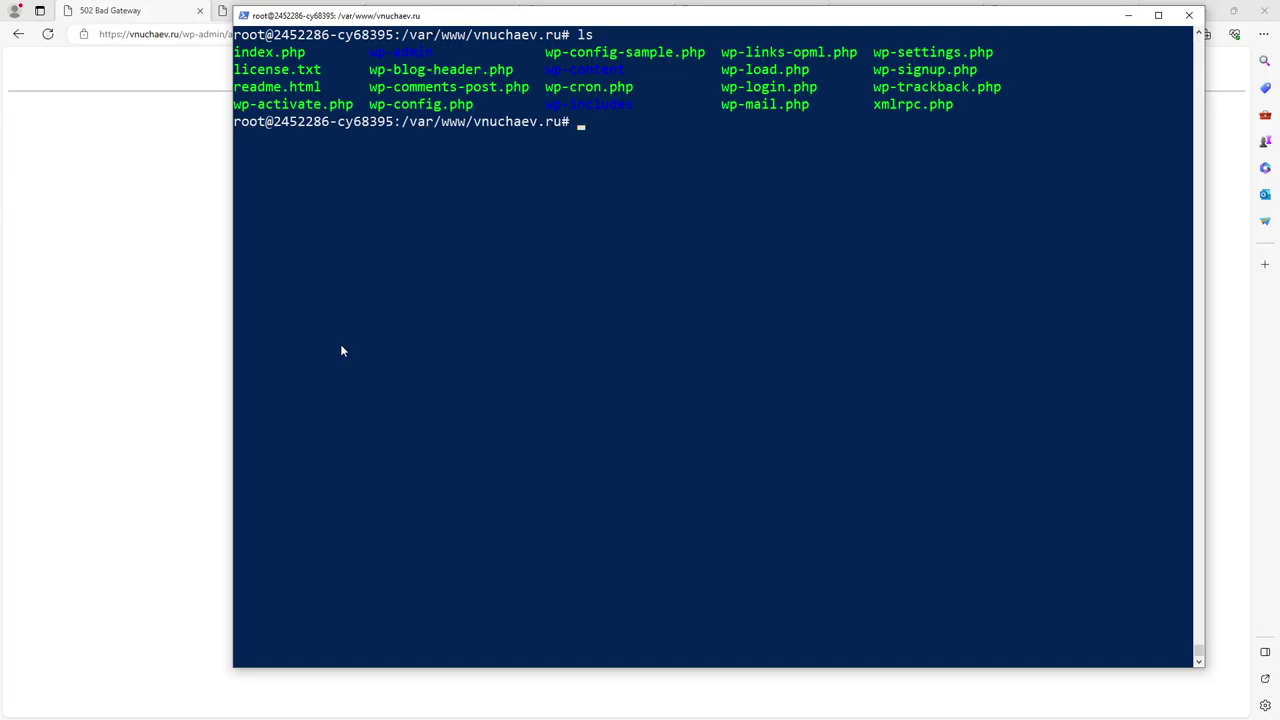
pyautogui.write('ls -')
pyautogui.press('BackSpace')
pyautogui.press('BackSpace')
pyautogui.press('BackSpace')
pyautogui.press('BackSpace')
pyautogui.write('cd wp-cond')
pyautogui.press('BackSpace')
pyautogui.write('tent')
pyautogui.press('Return')
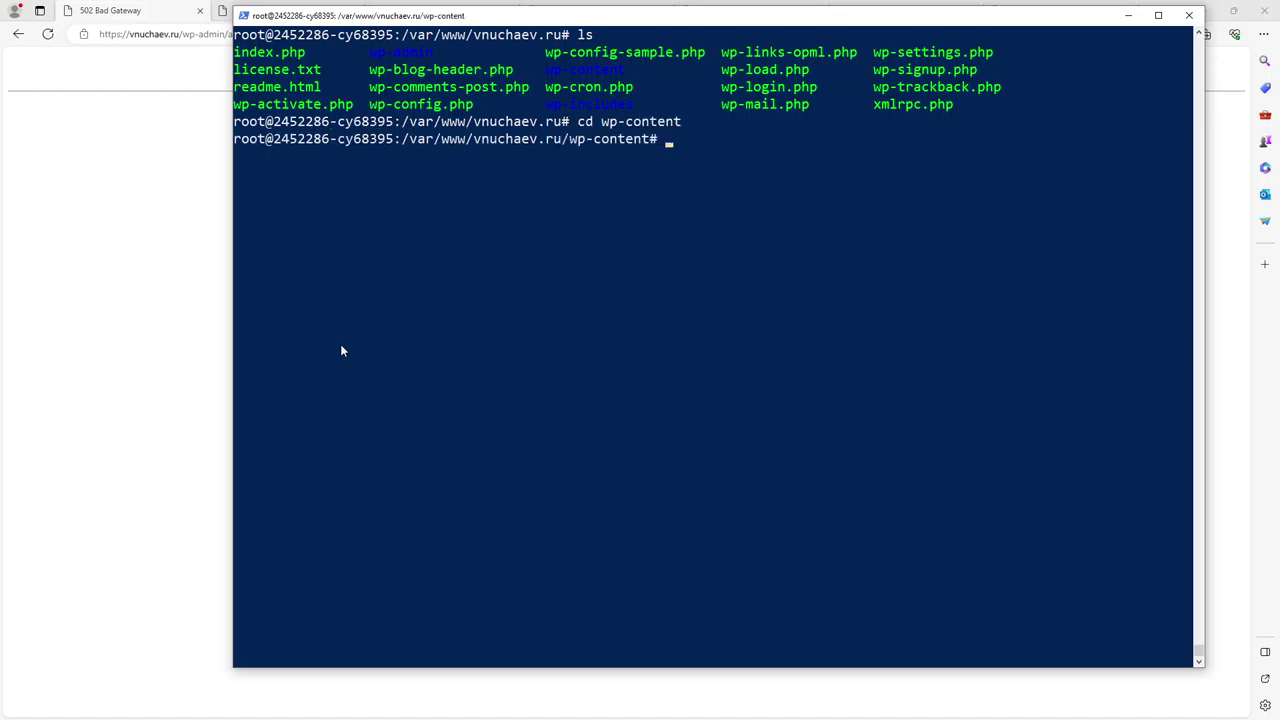
pyautogui.write('ls')
pyautogui.press('Return')
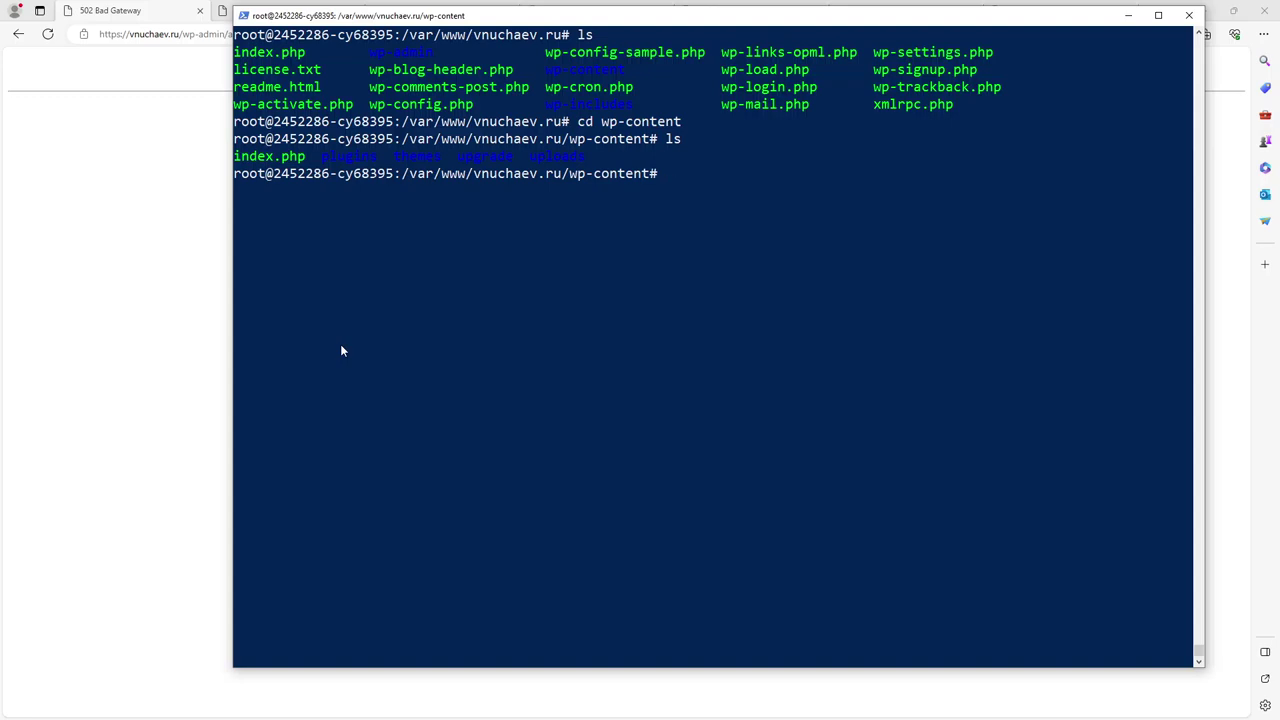
# Enlarge the terminal font and reposition the PuTTY window
pyautogui.scroll(2, 717, 278)
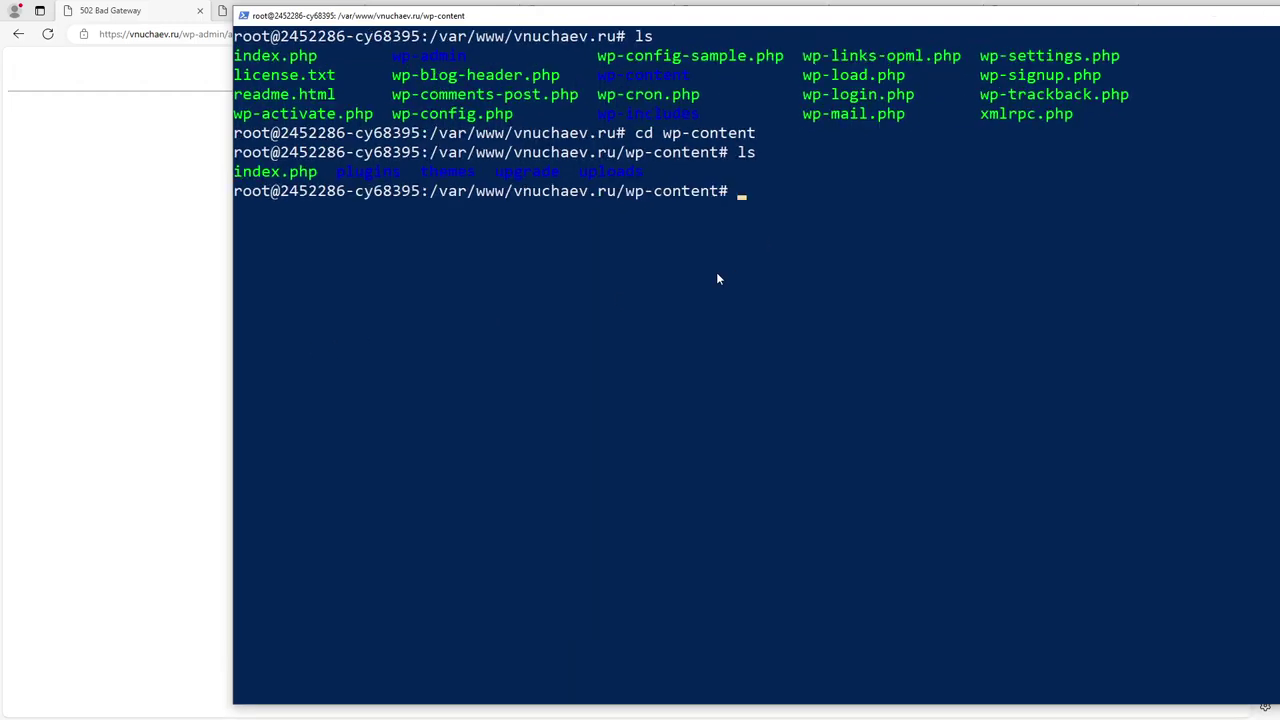
pyautogui.scroll(1, 716, 278)
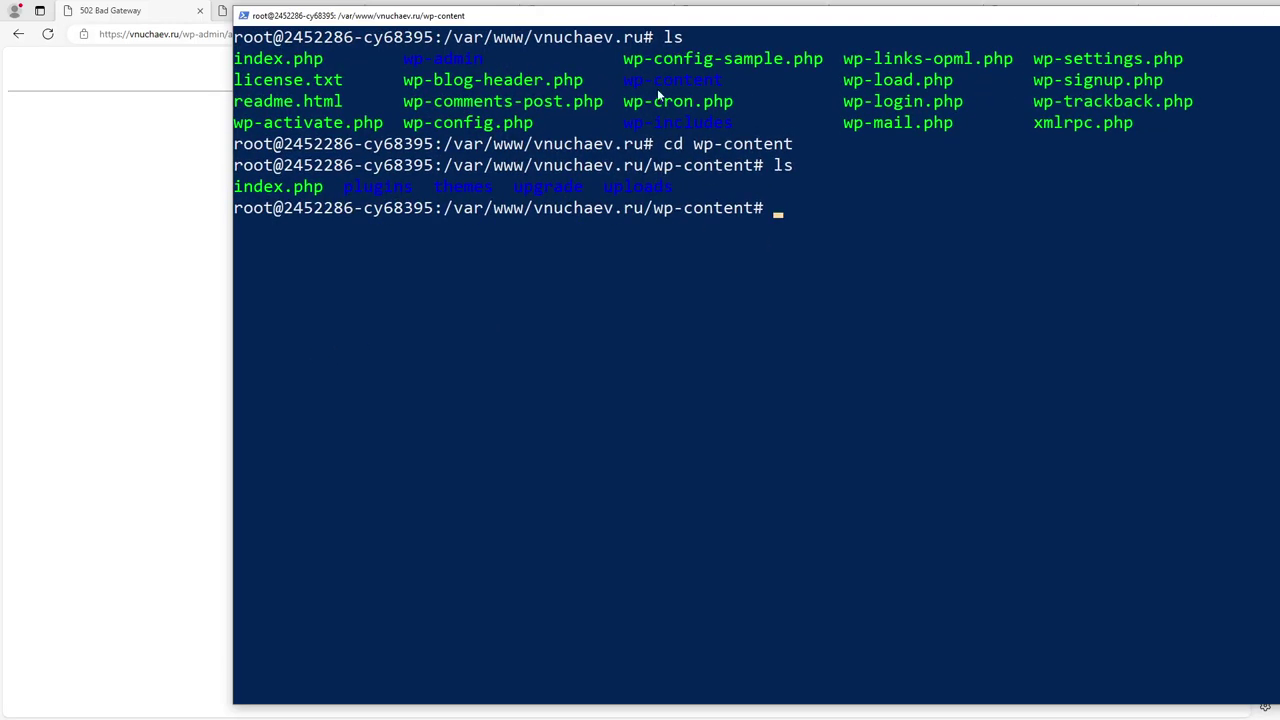
pyautogui.moveTo(629, 20); pyautogui.dragTo(477, 94)
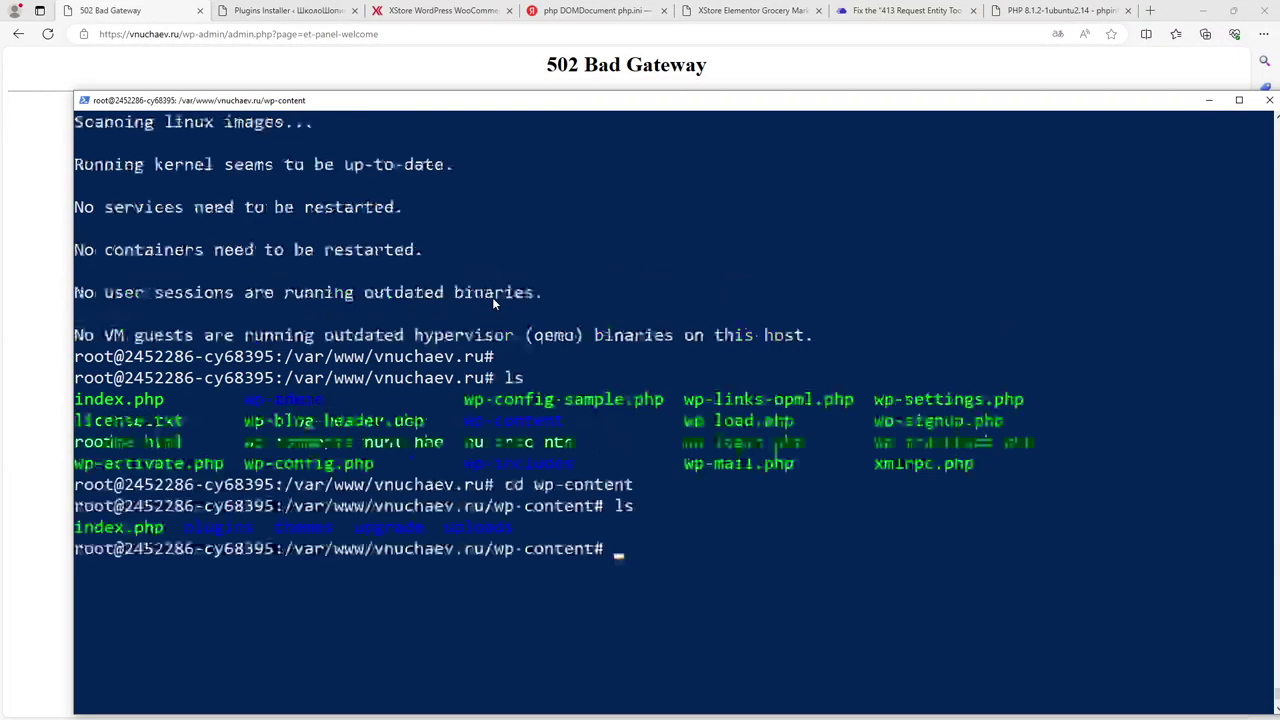
pyautogui.scroll(-1, 490, 364)
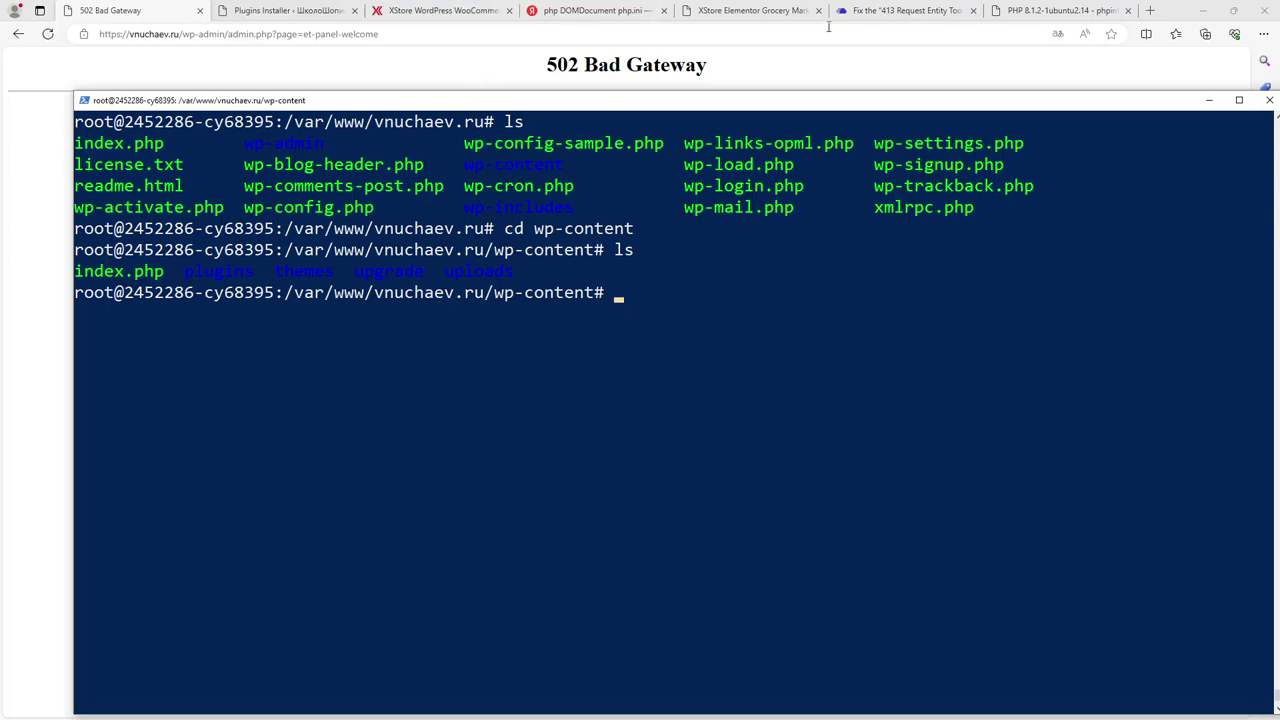
# Reload the XStore Plugins Installer page and install XStore Core
pyautogui.click(285, 10)
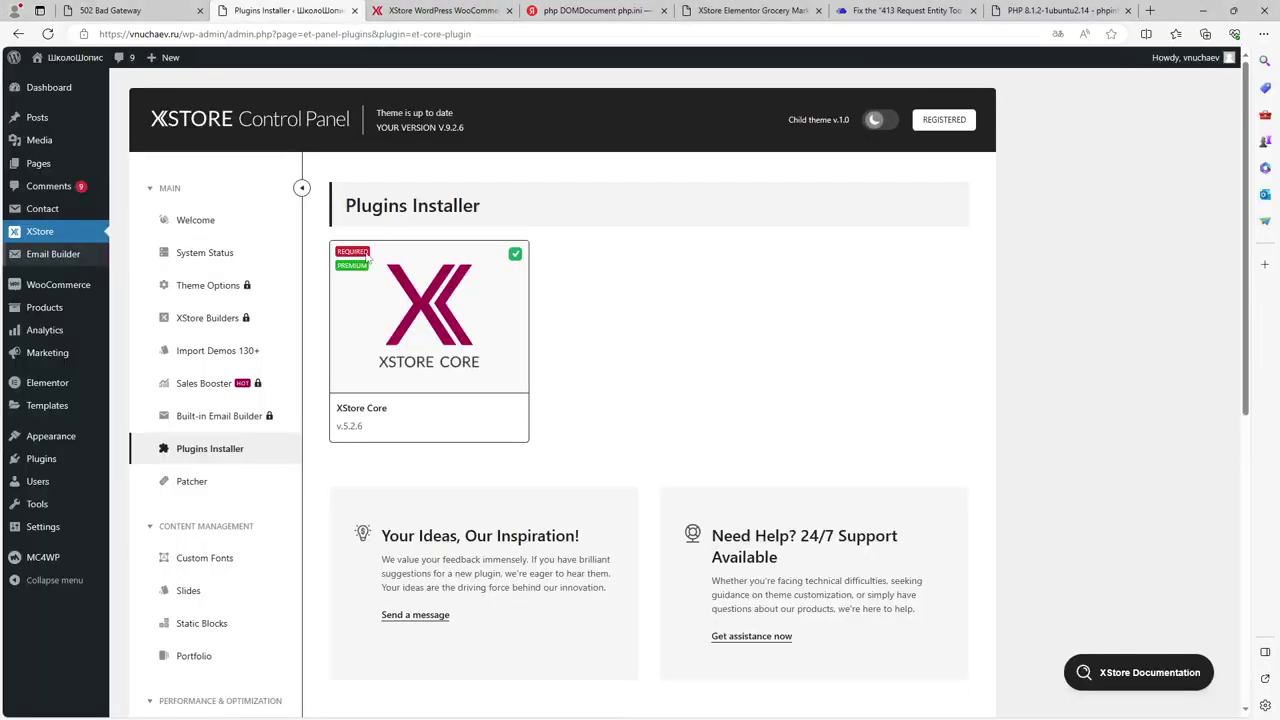
pyautogui.click(48, 35)
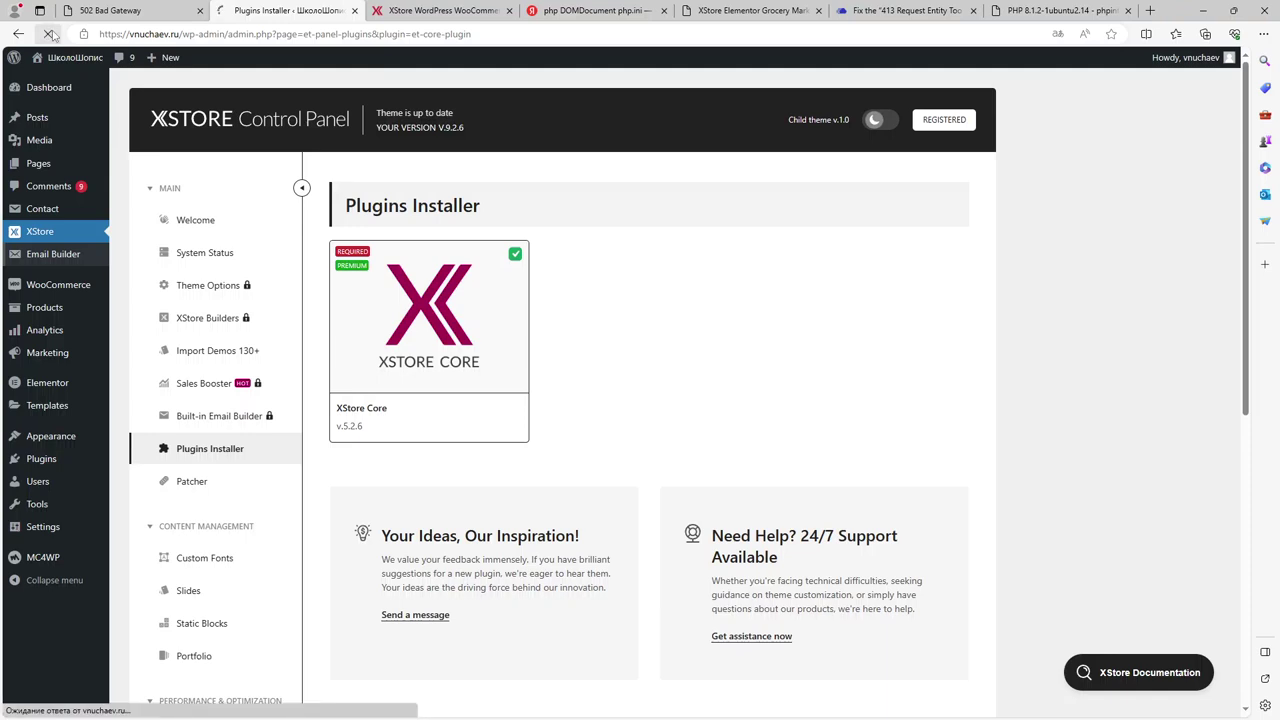
pyautogui.moveTo(332, 362)
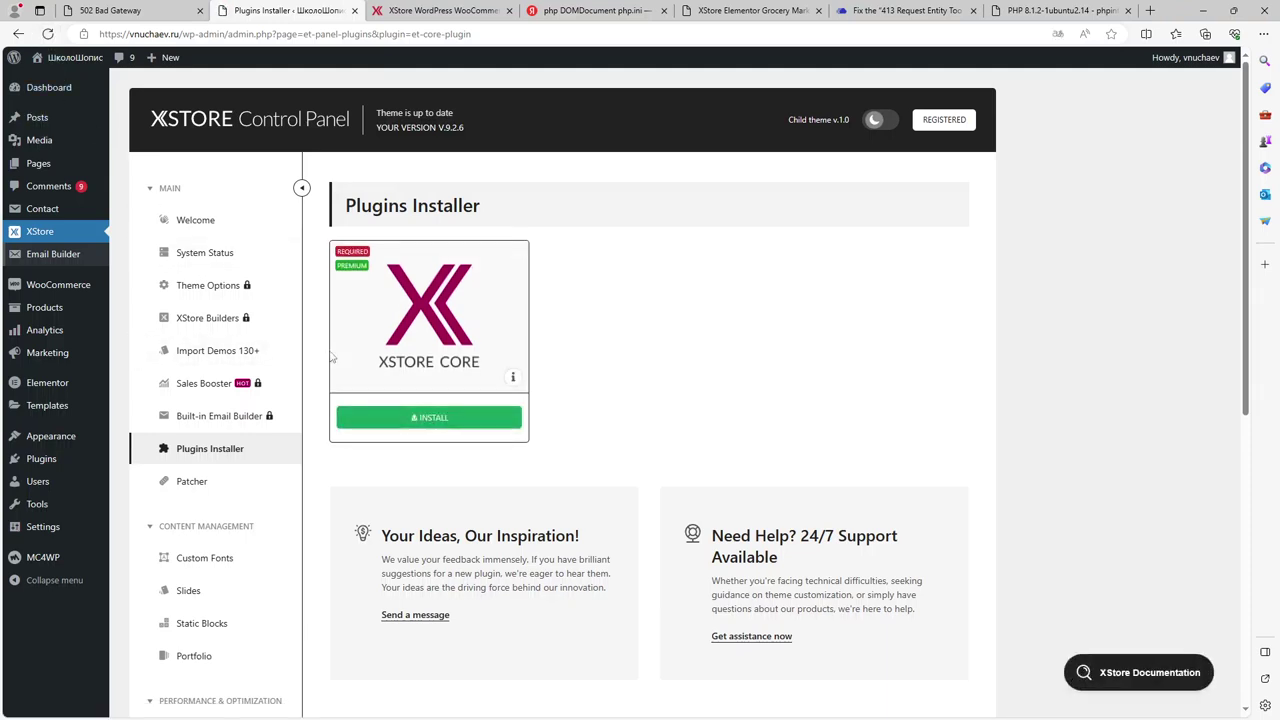
pyautogui.click(418, 425)
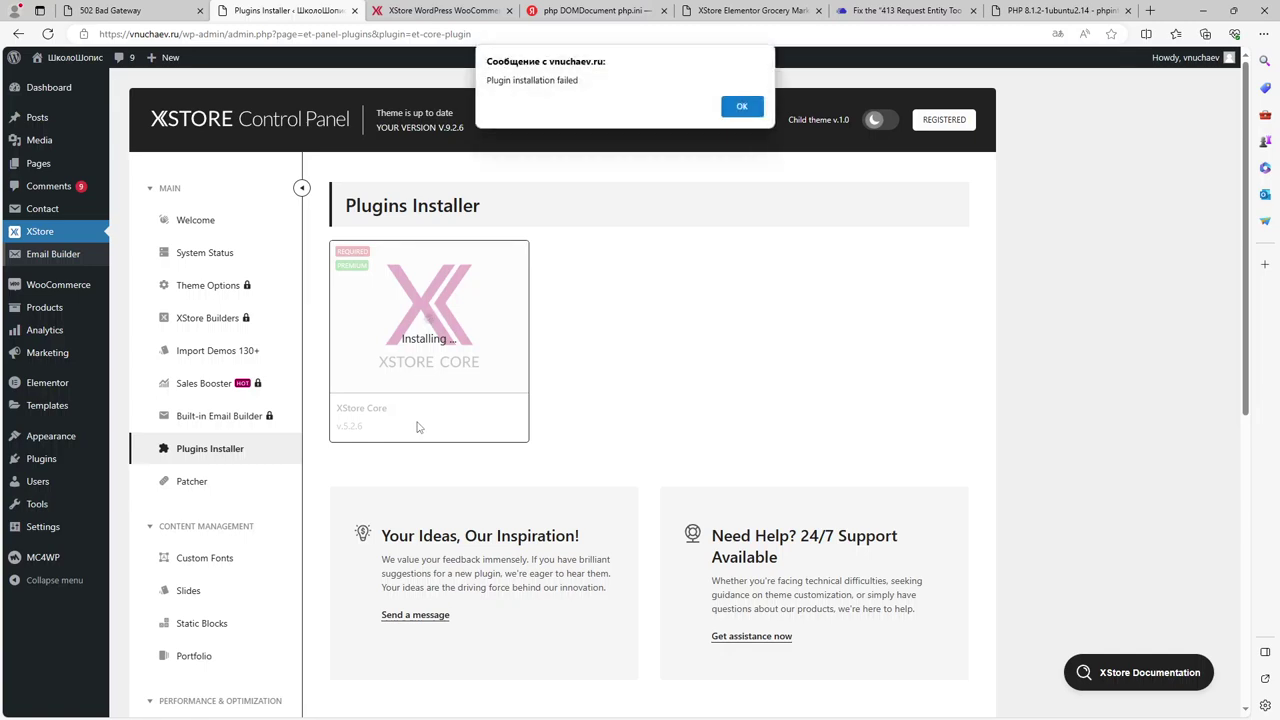
# Copy the installation failure message, dismiss both alerts, and open the XStore support forum
pyautogui.moveTo(487, 80); pyautogui.dragTo(582, 80)
pyautogui.rightClick(557, 90)
pyautogui.click(572, 98)
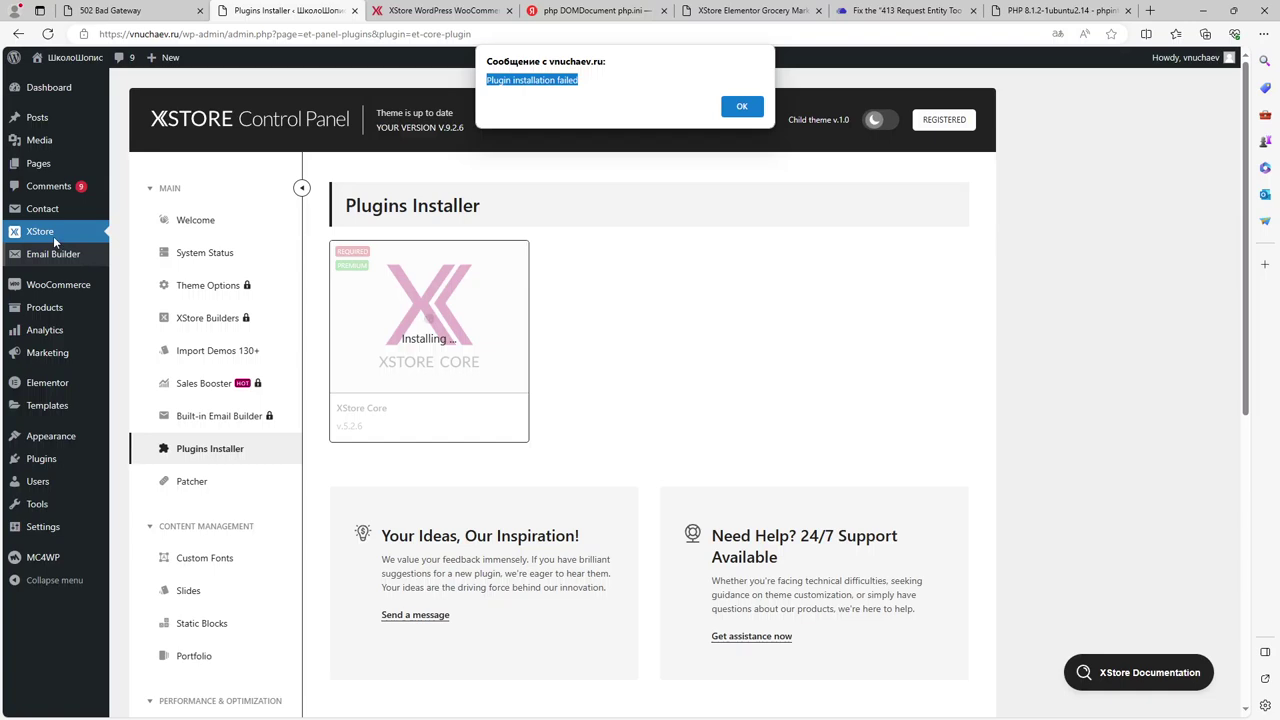
pyautogui.click(741, 110)
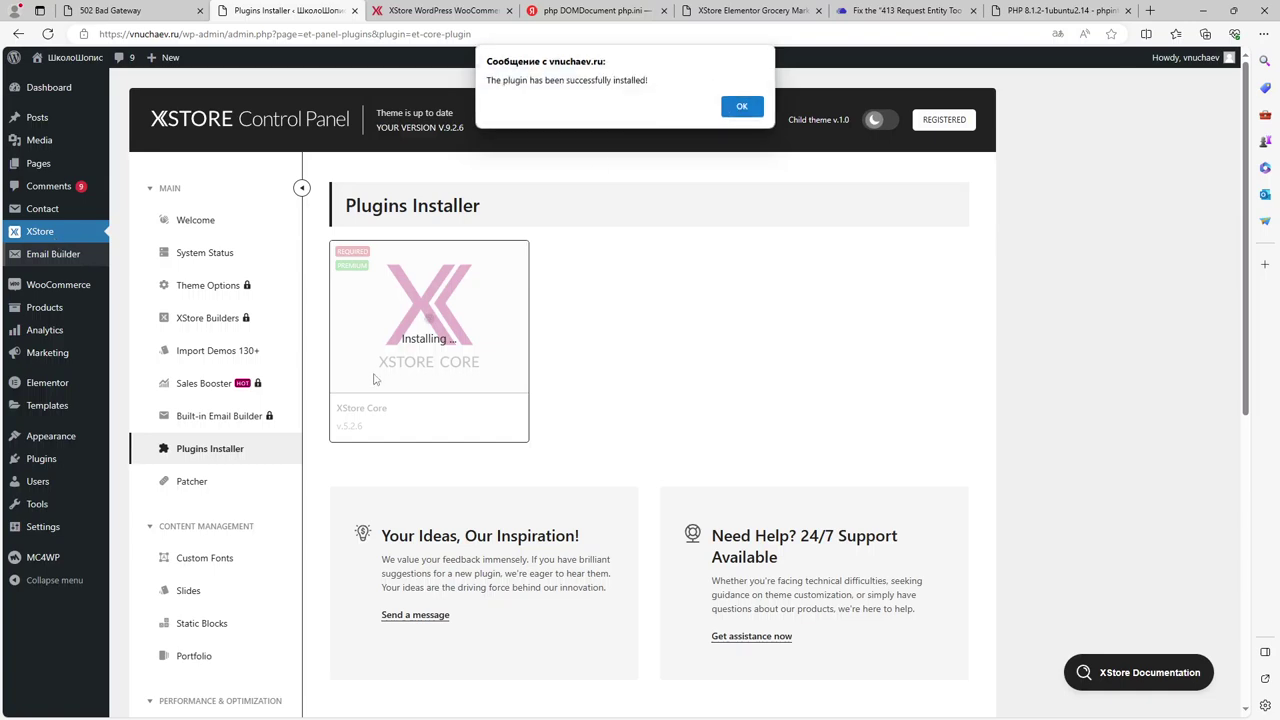
pyautogui.click(755, 113)
pyautogui.scroll(-5, 434, 343)
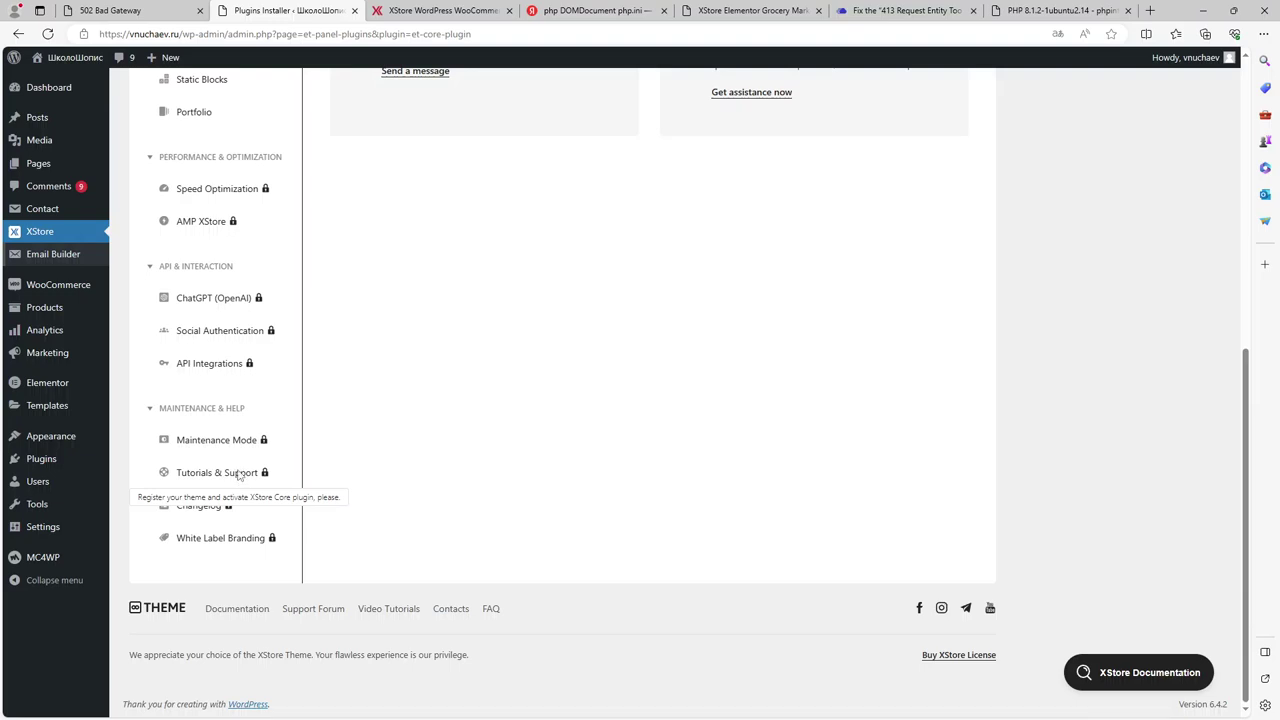
pyautogui.scroll(3, 648, 436)
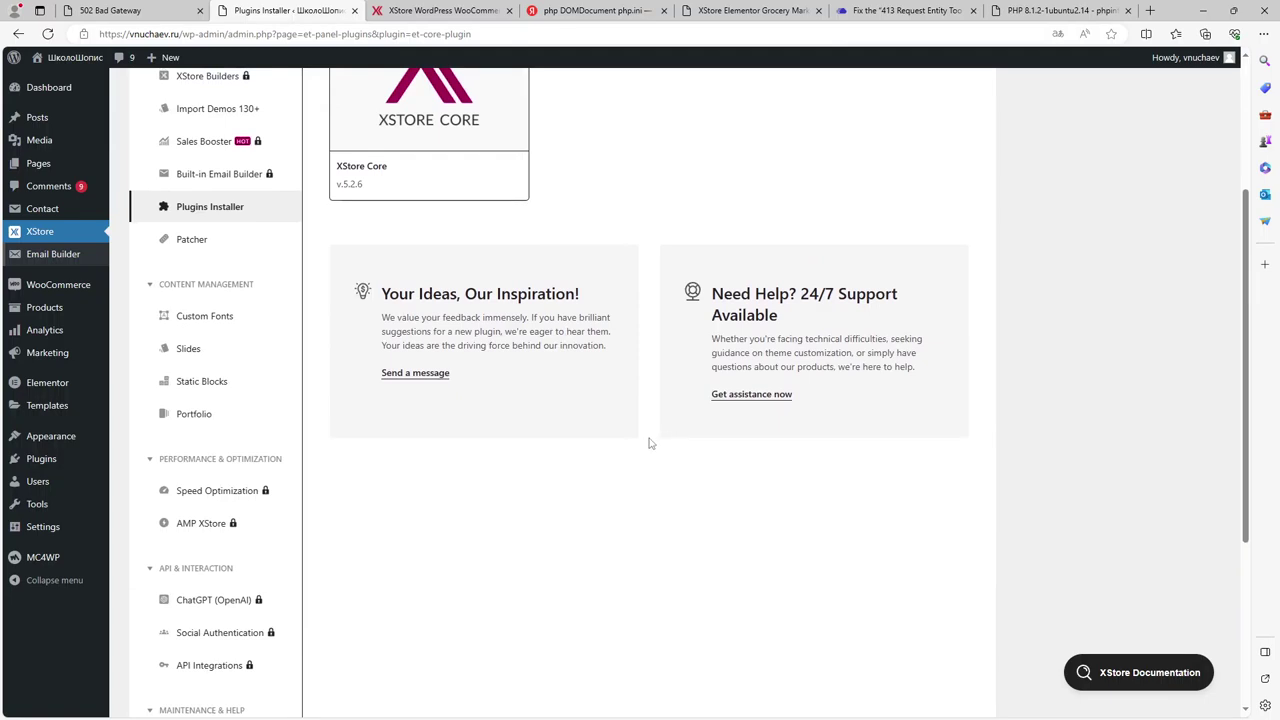
pyautogui.click(728, 400)
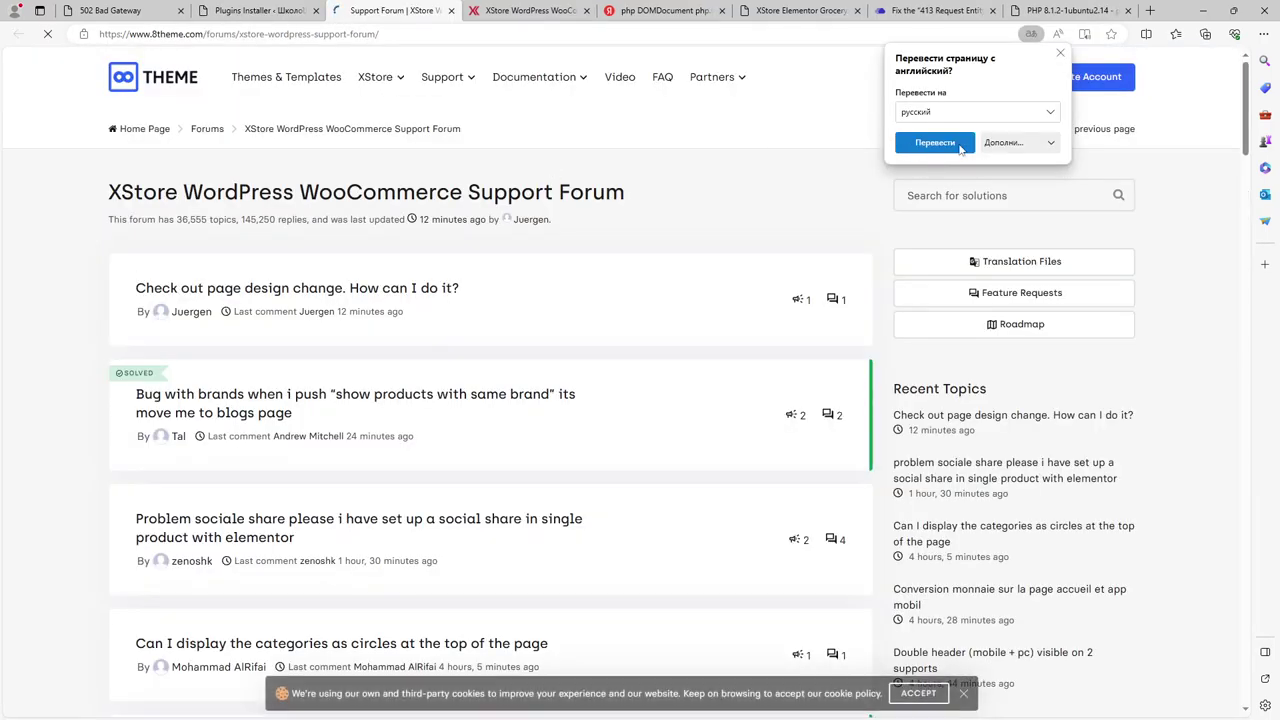
# Dismiss the translation offer and search the forum for the pasted 'Plugin installation failed' error
pyautogui.click(1060, 53)
pyautogui.click(966, 194)
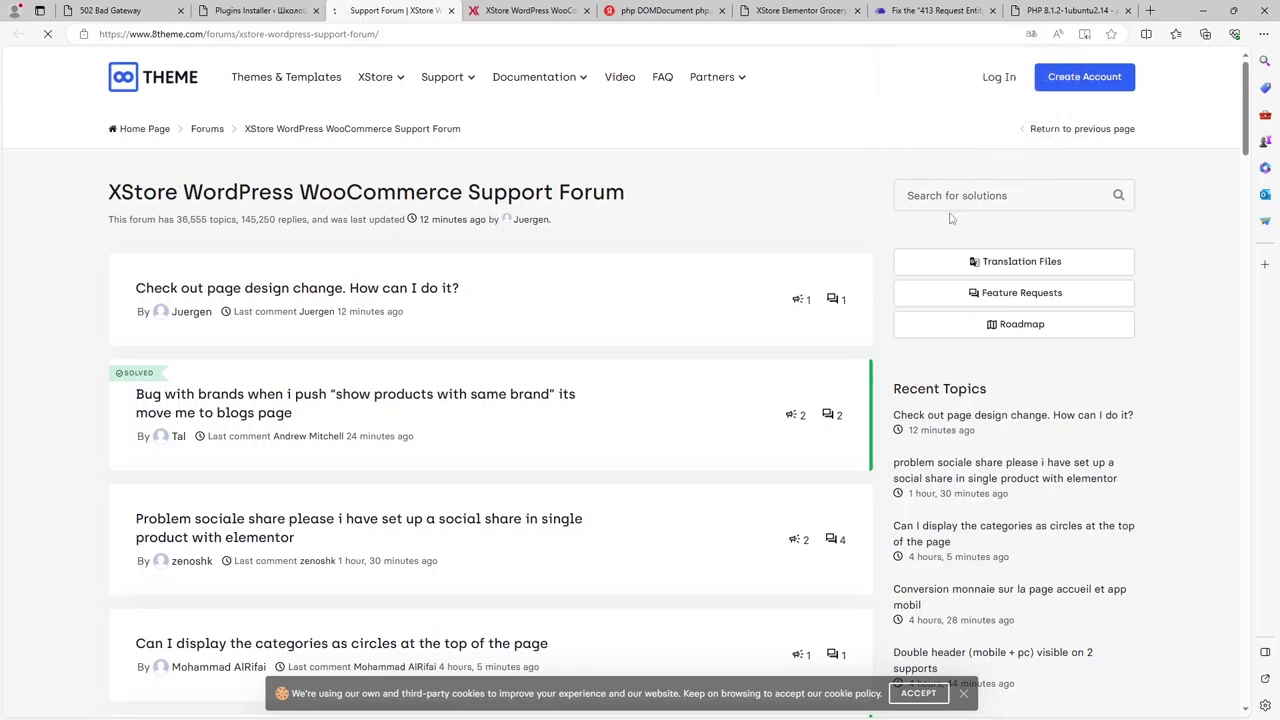
pyautogui.hotkey('ctrl', 'v')
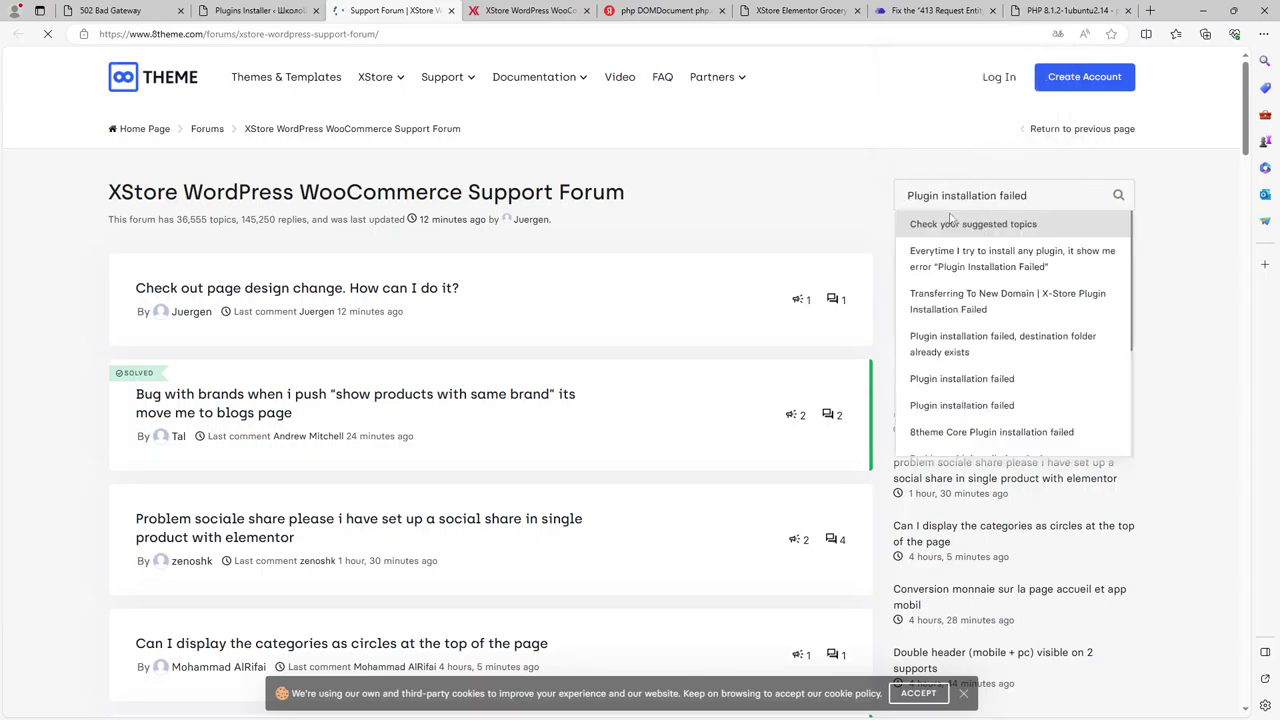
pyautogui.click(965, 229)
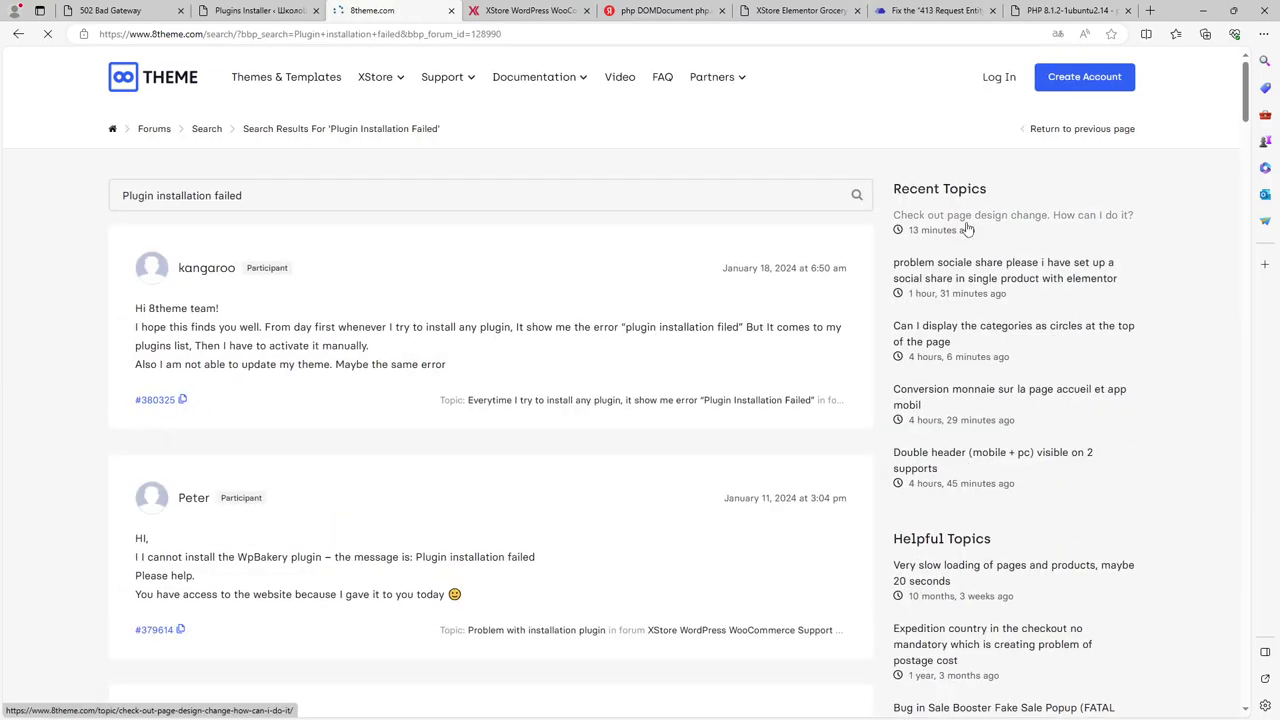
# Read through the support reply and open its imgur.com/wKn5z6x requirements link
pyautogui.scroll(-1, 262, 357)
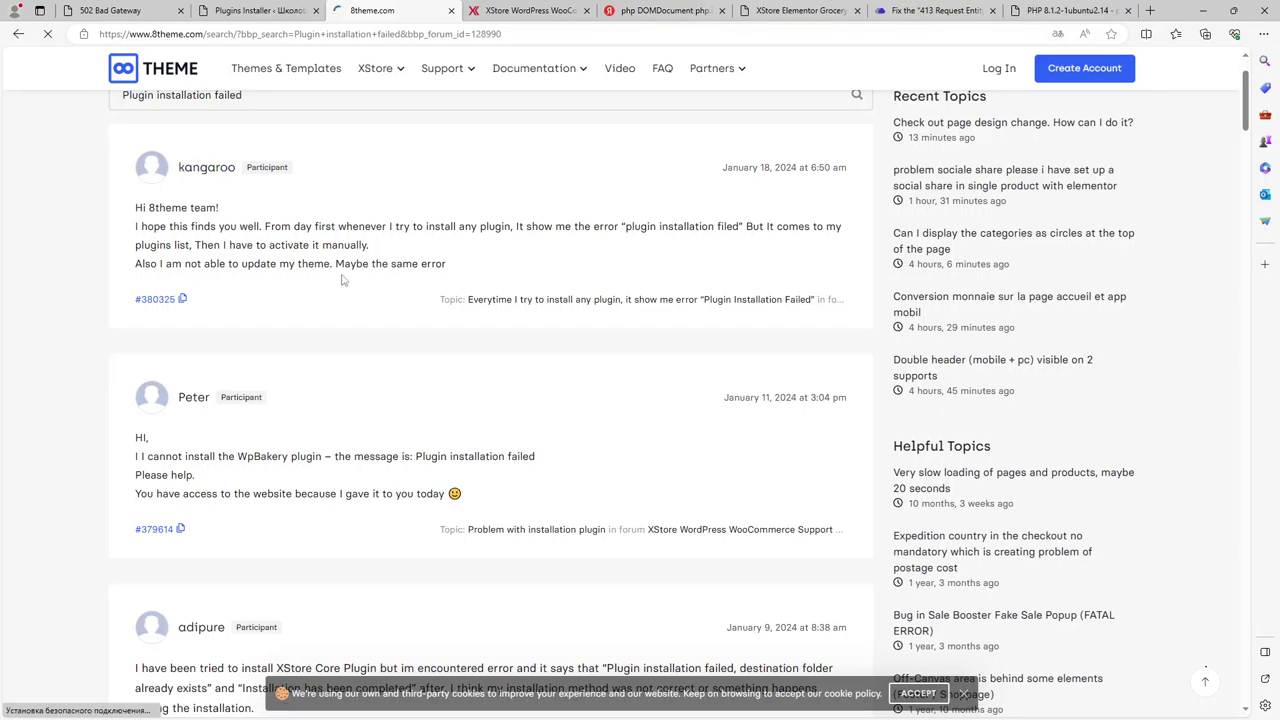
pyautogui.scroll(-1, 338, 268)
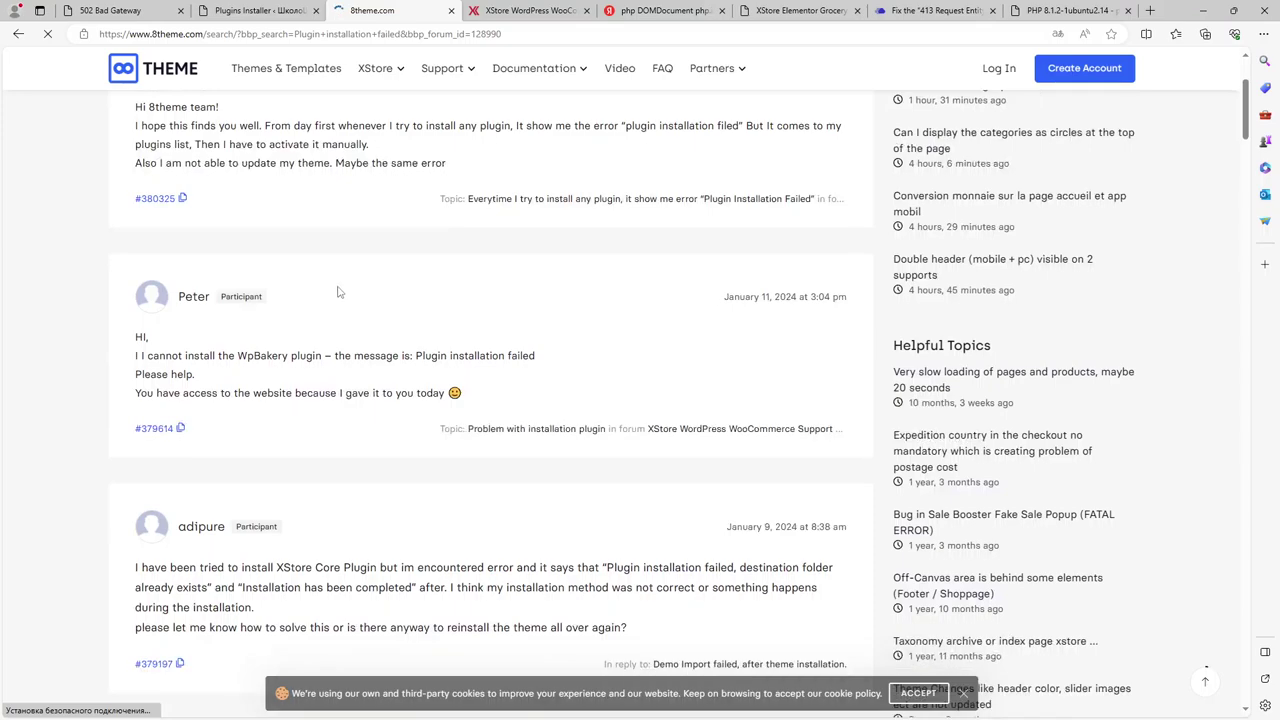
pyautogui.scroll(-1, 336, 300)
pyautogui.scroll(-3, 336, 305)
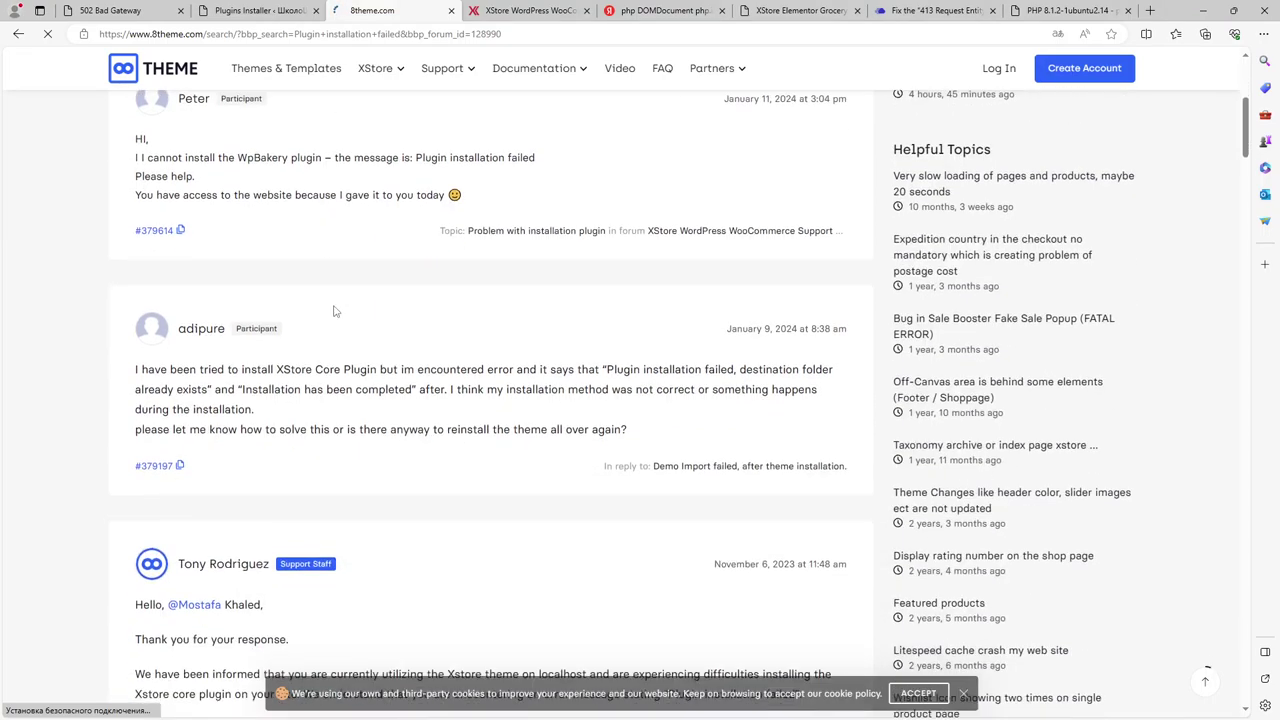
pyautogui.scroll(-2, 335, 311)
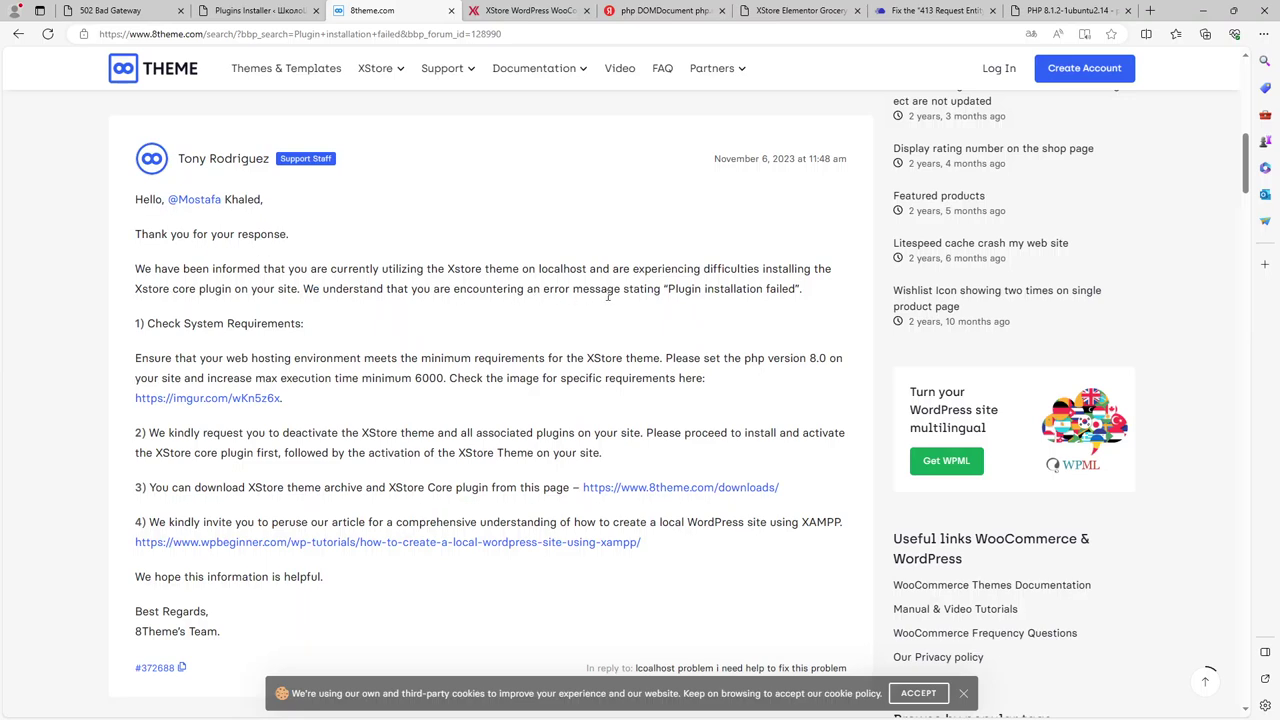
pyautogui.scroll(-1, 535, 311)
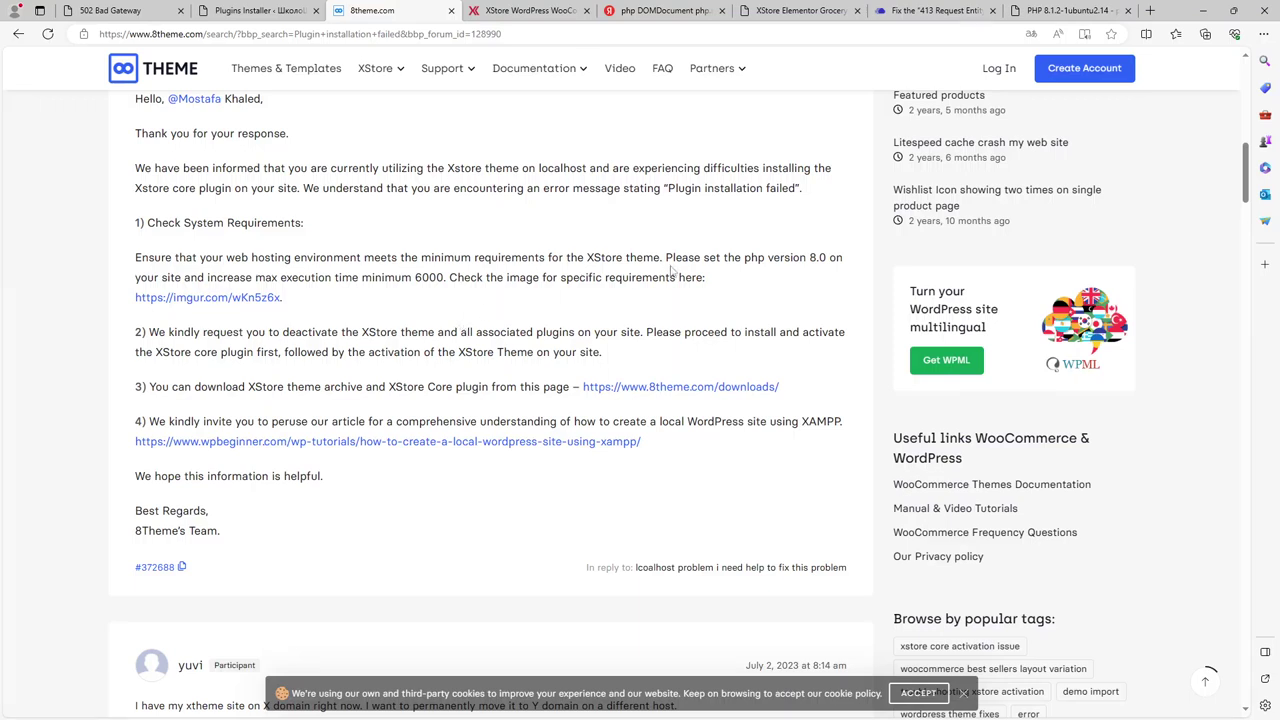
pyautogui.scroll(2, 665, 265)
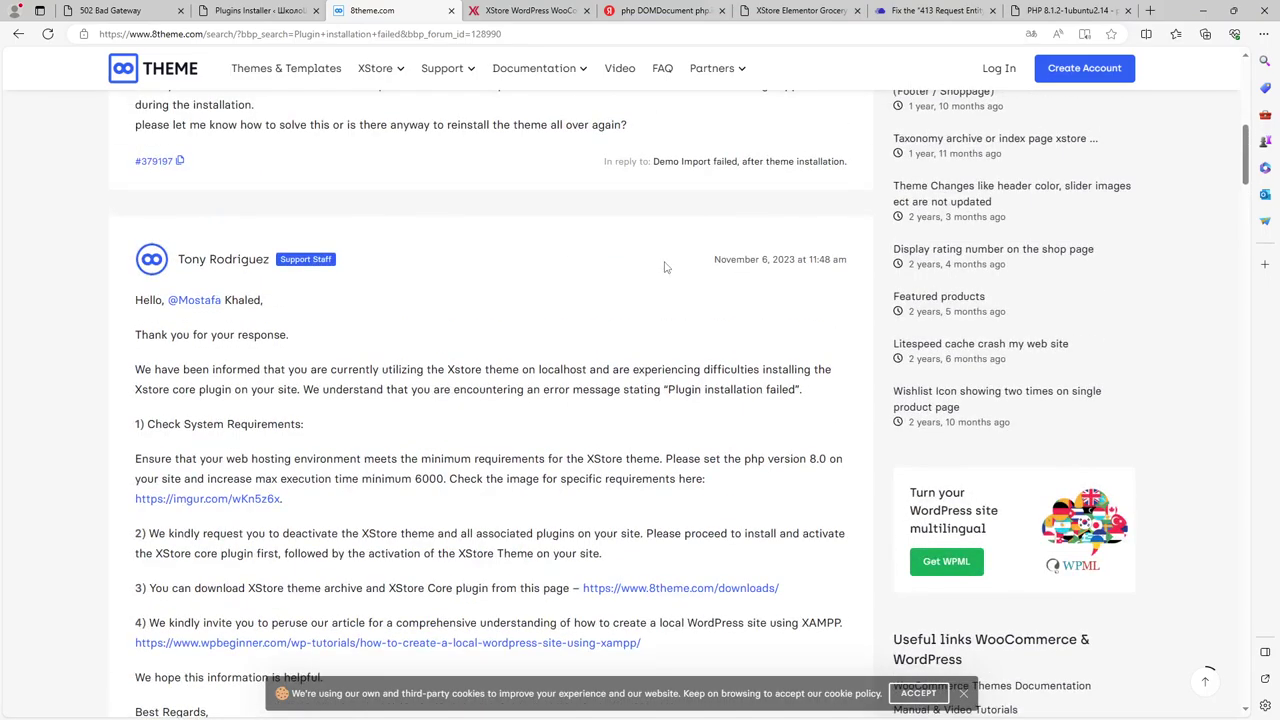
pyautogui.scroll(-2, 665, 265)
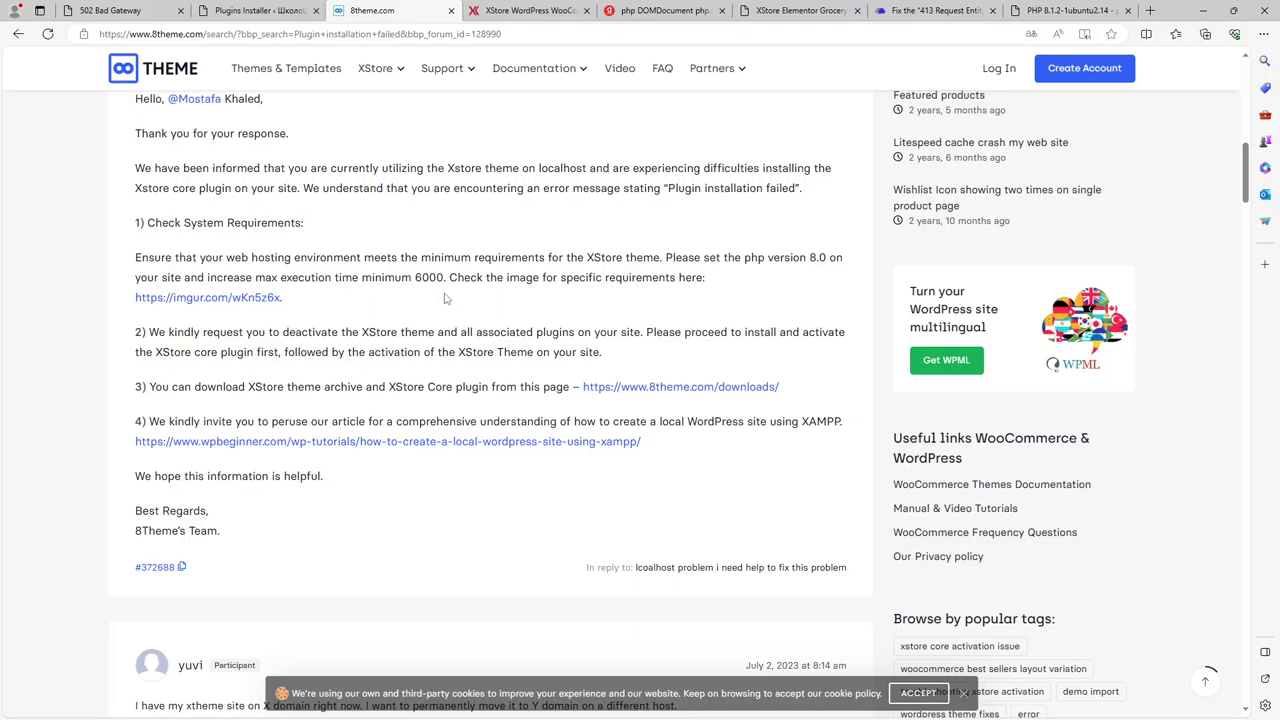
pyautogui.click(242, 303)
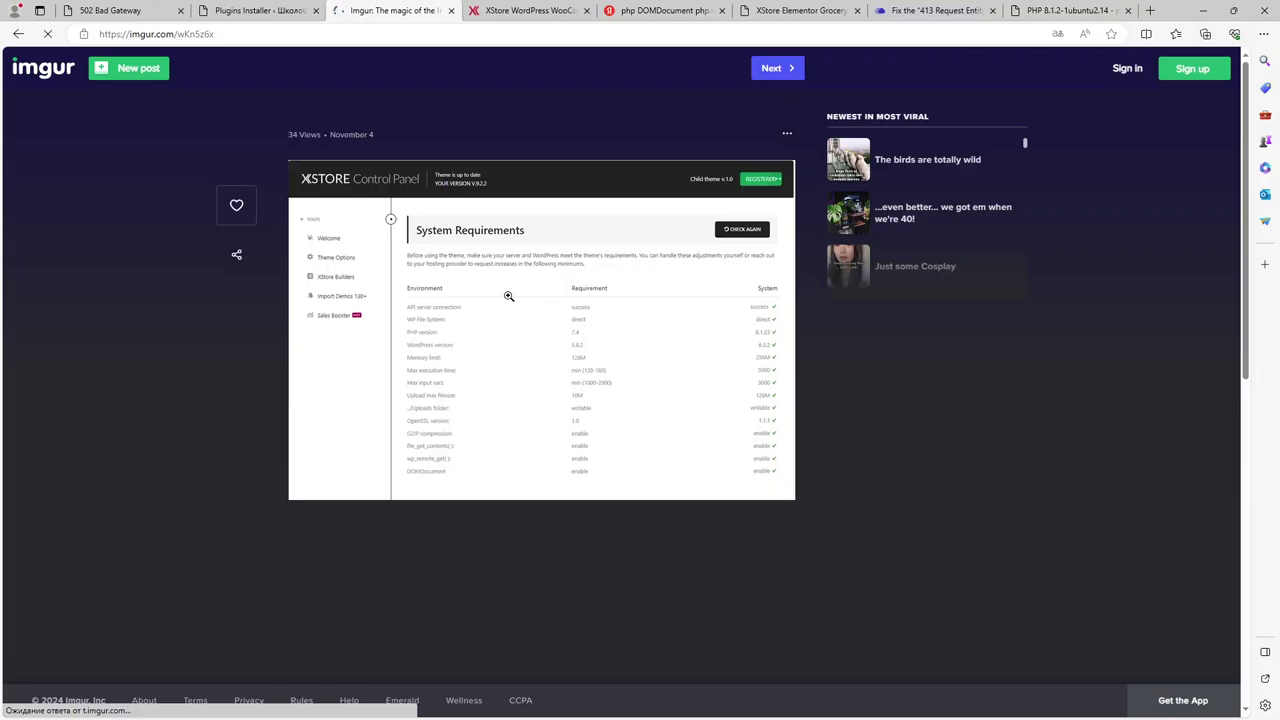
# Go back from the Imgur requirements screenshot to the forum thread
pyautogui.click(19, 34)
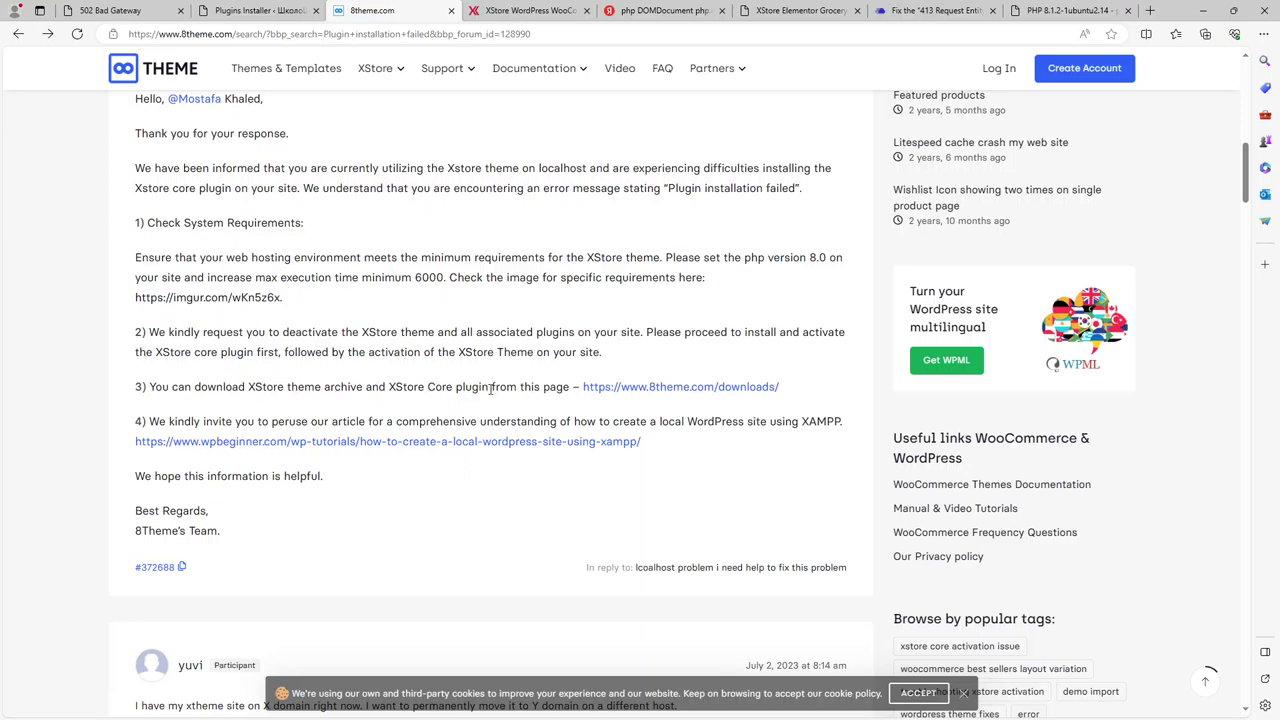
# Follow the 8theme.com/downloads link, then minimize the browser to reveal PuTTY
pyautogui.click(606, 391)
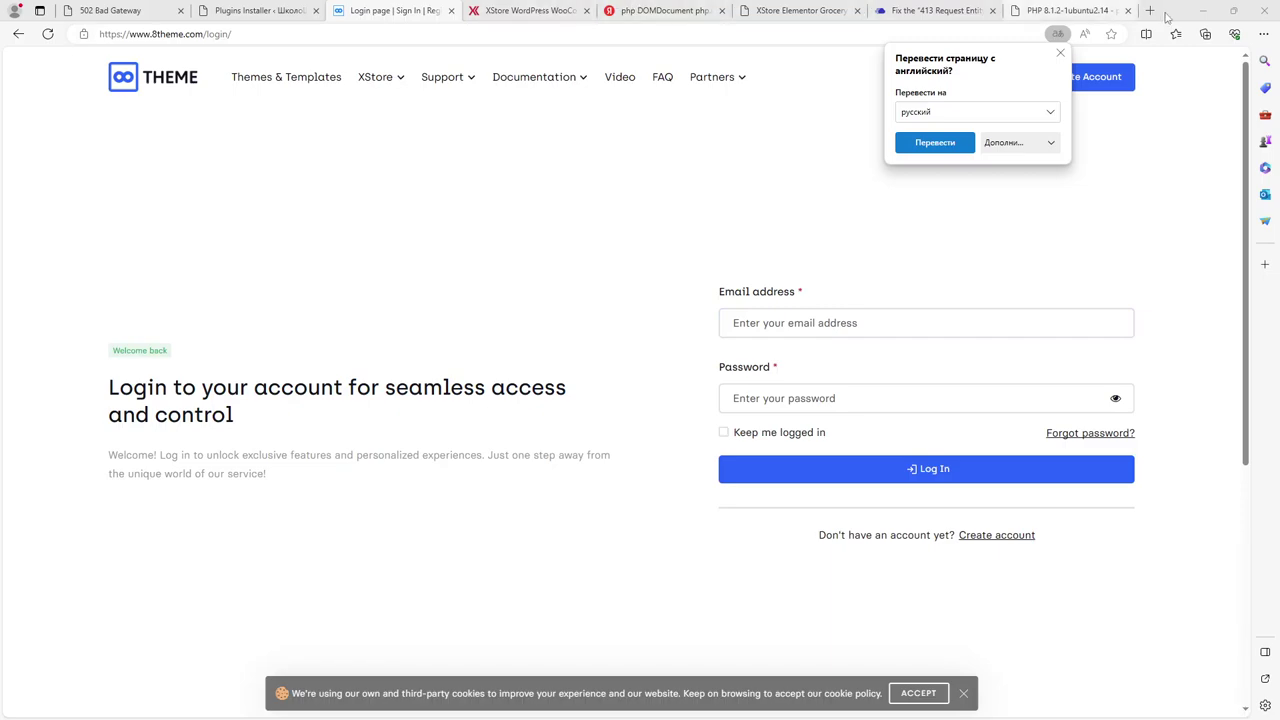
pyautogui.click(1203, 10)
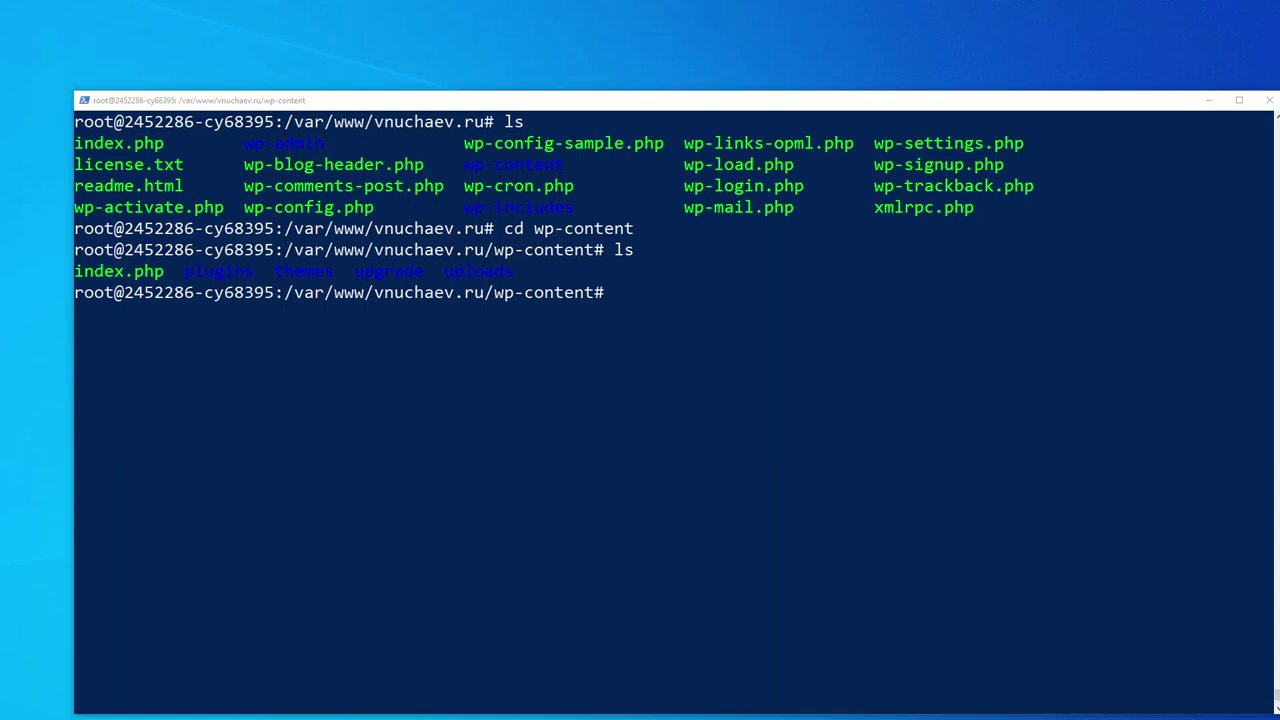
# List the wp-content folder with ls in PuTTY and scroll through the output
pyautogui.click(629, 292)
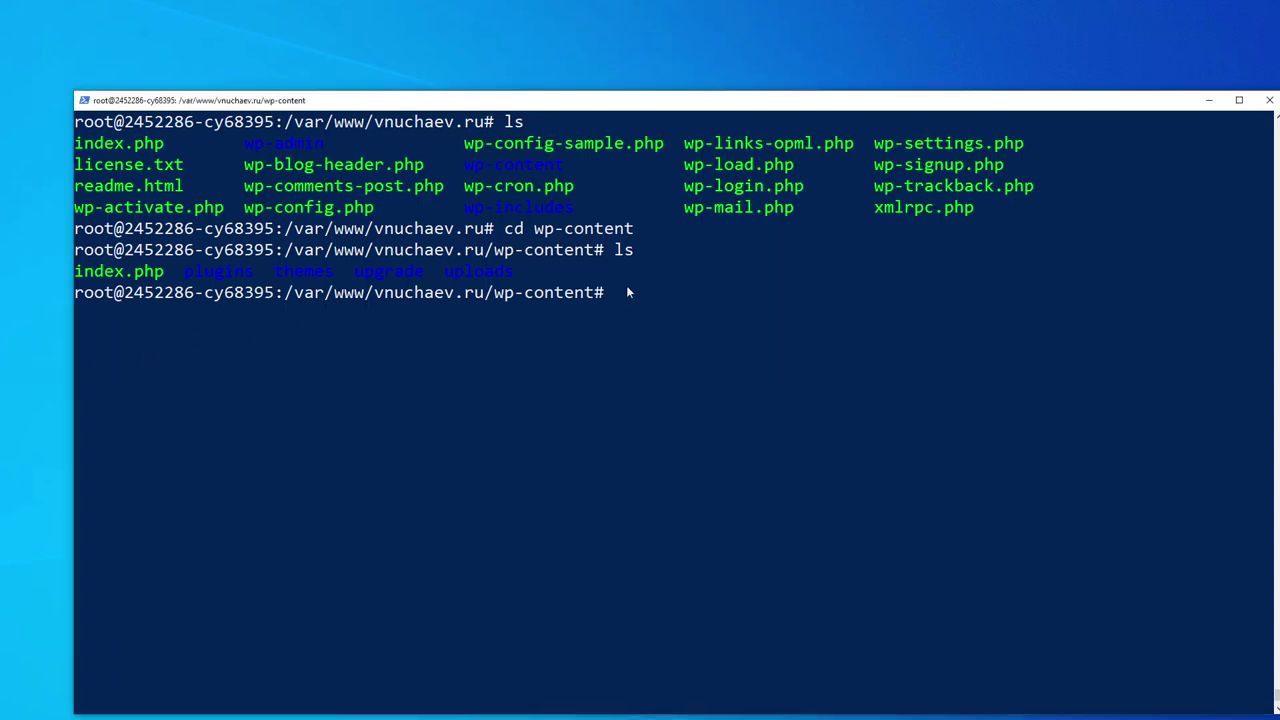
pyautogui.write('ls')
pyautogui.hotkey('ctrl', 'l')
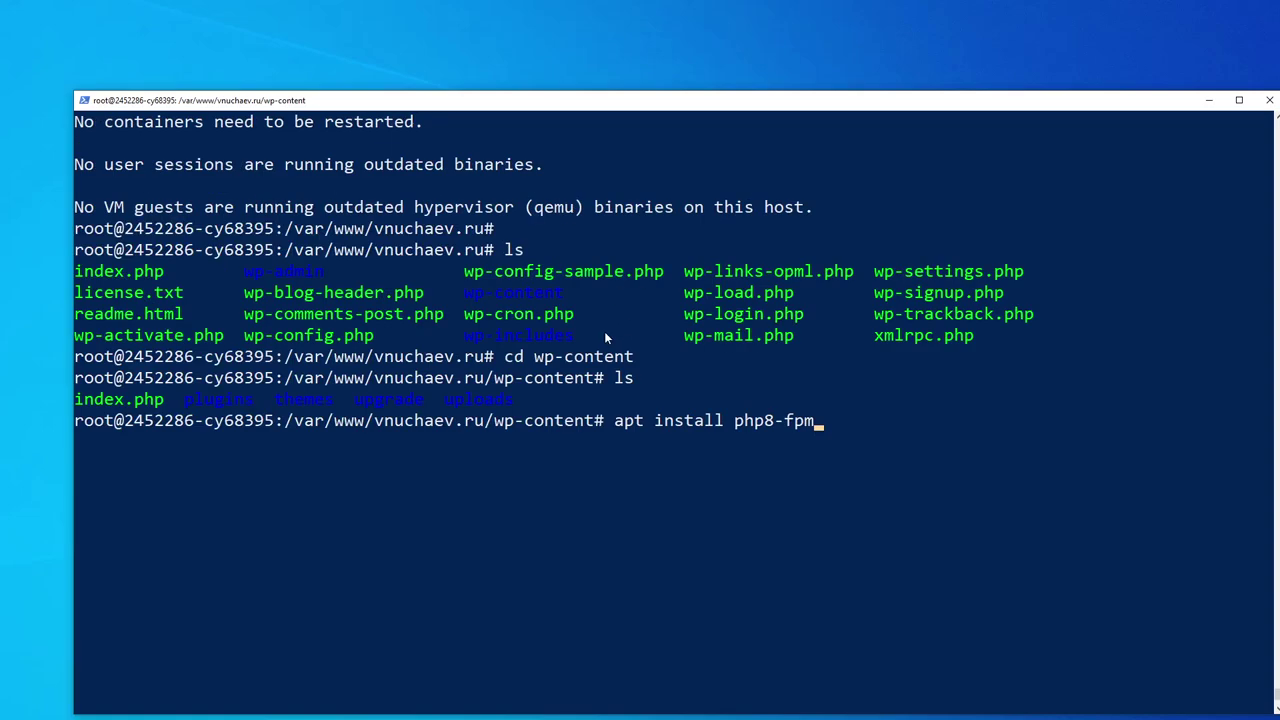
pyautogui.scroll(4, 604, 331)
pyautogui.scroll(-4, 562, 331)
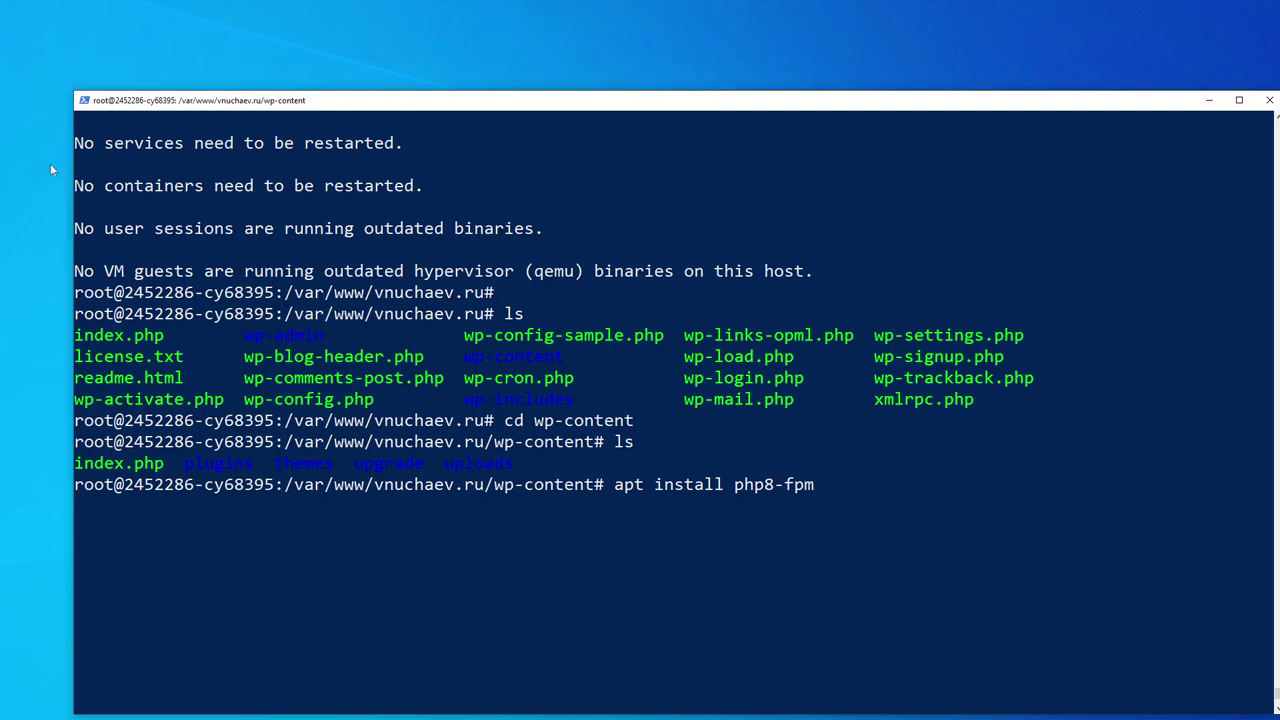
pyautogui.scroll(-4, 313, 259)
pyautogui.scroll(2, 313, 259)
pyautogui.scroll(2, 312, 258)
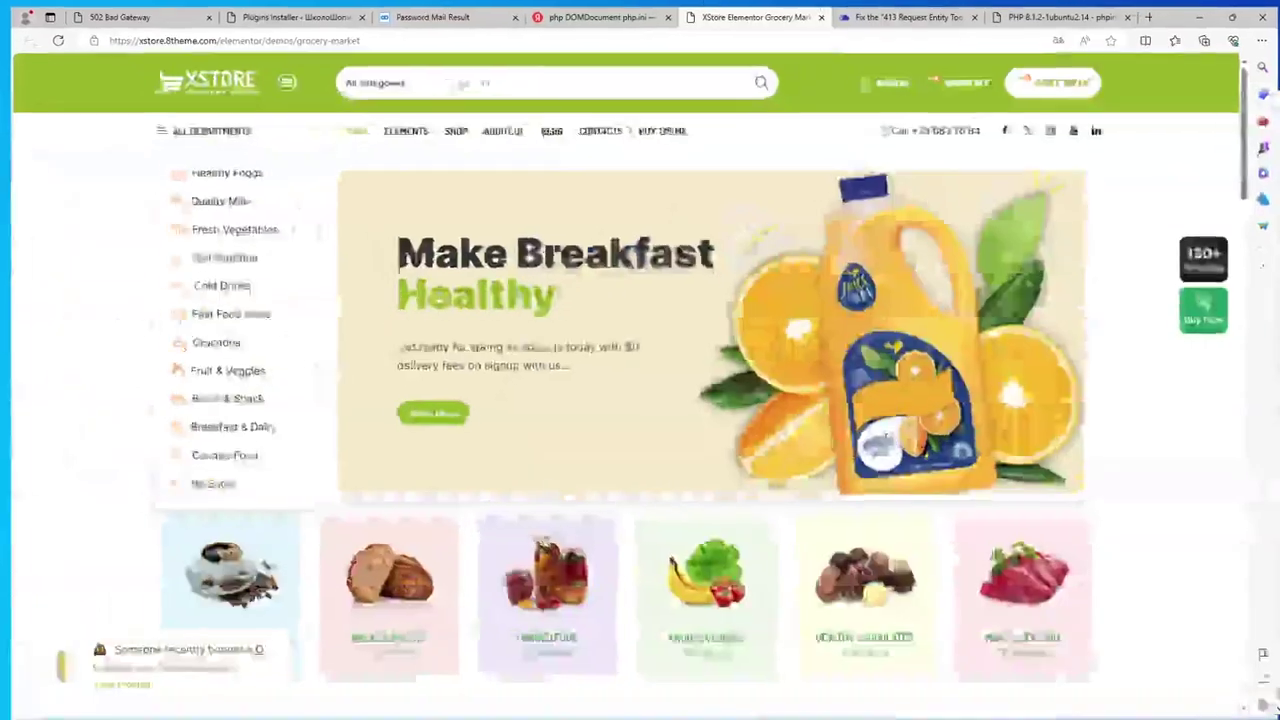
# Go to the WordPress admin tab and open the XStore System Status page
pyautogui.click(312, 9)
pyautogui.scroll(3, 534, 266)
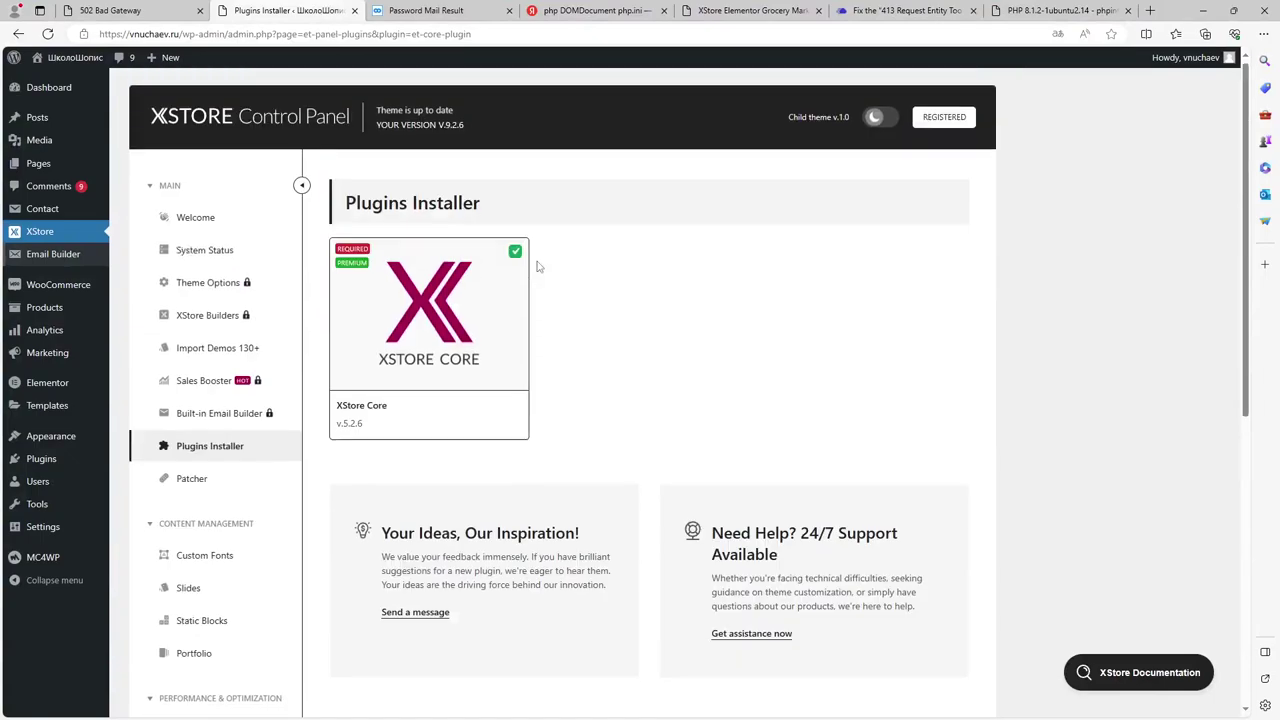
pyautogui.click(188, 221)
pyautogui.scroll(-2, 531, 397)
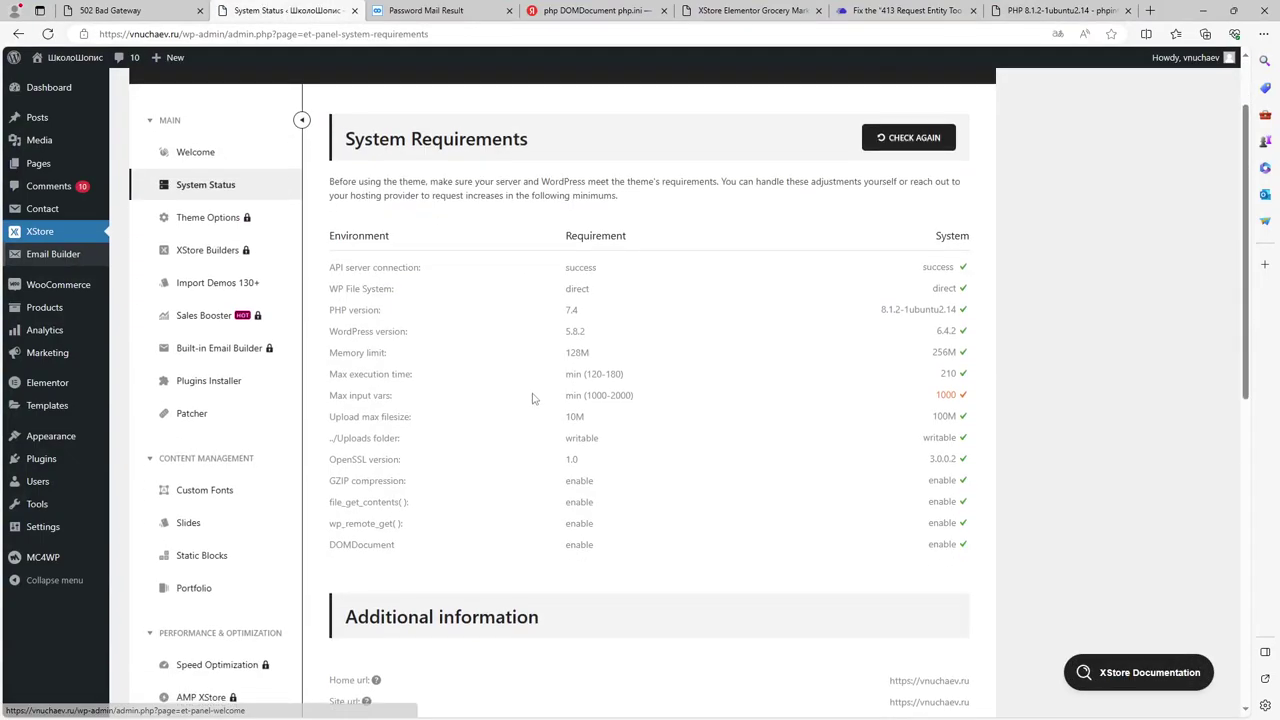
# Select the max execution time and requirement rows to compare them with the theme requirements
pyautogui.moveTo(342, 376); pyautogui.dragTo(624, 376)
pyautogui.click(669, 380)
pyautogui.moveTo(928, 374); pyautogui.dragTo(978, 391)
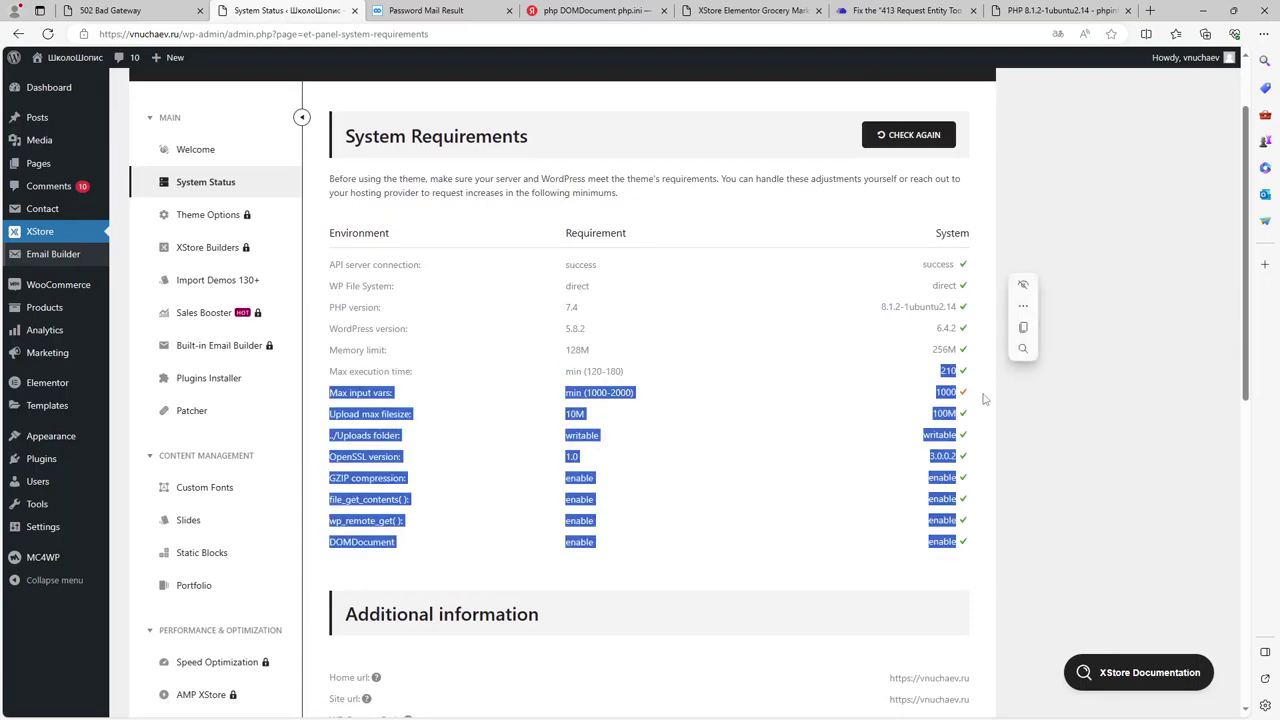
pyautogui.click(963, 371)
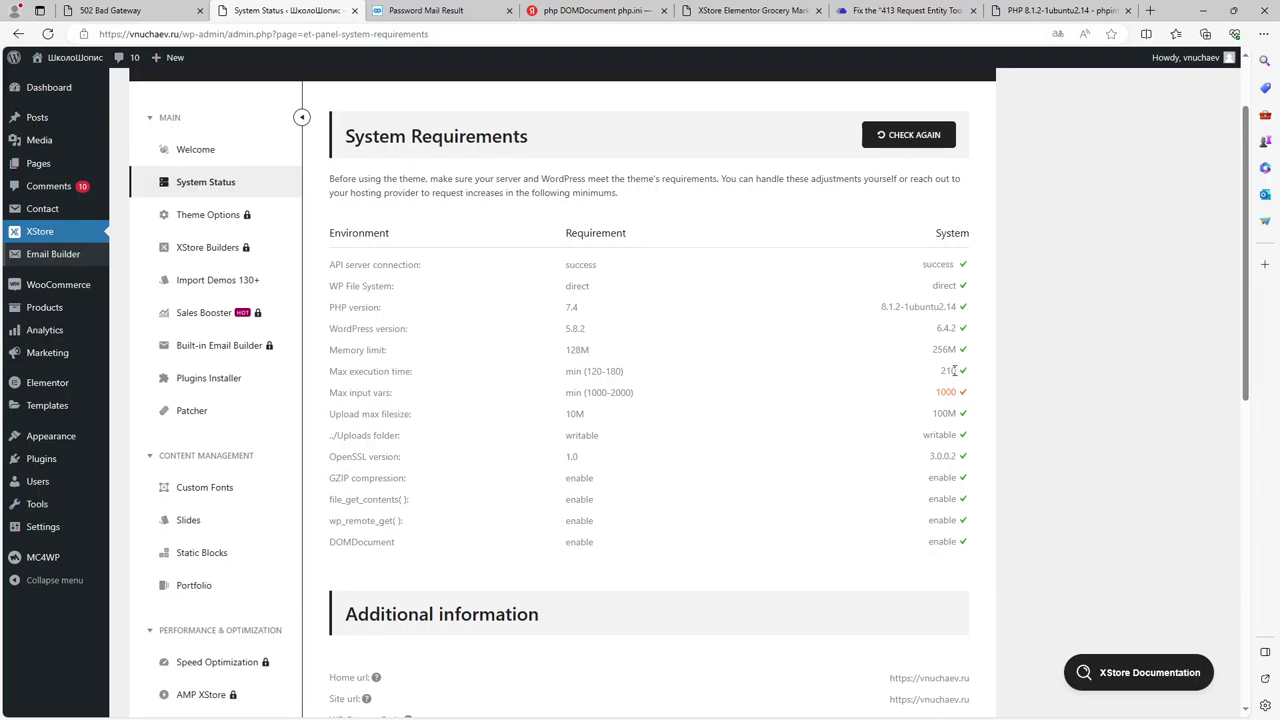
# Step back from the 8theme password-reset pages to the forum search results
pyautogui.click(472, 12)
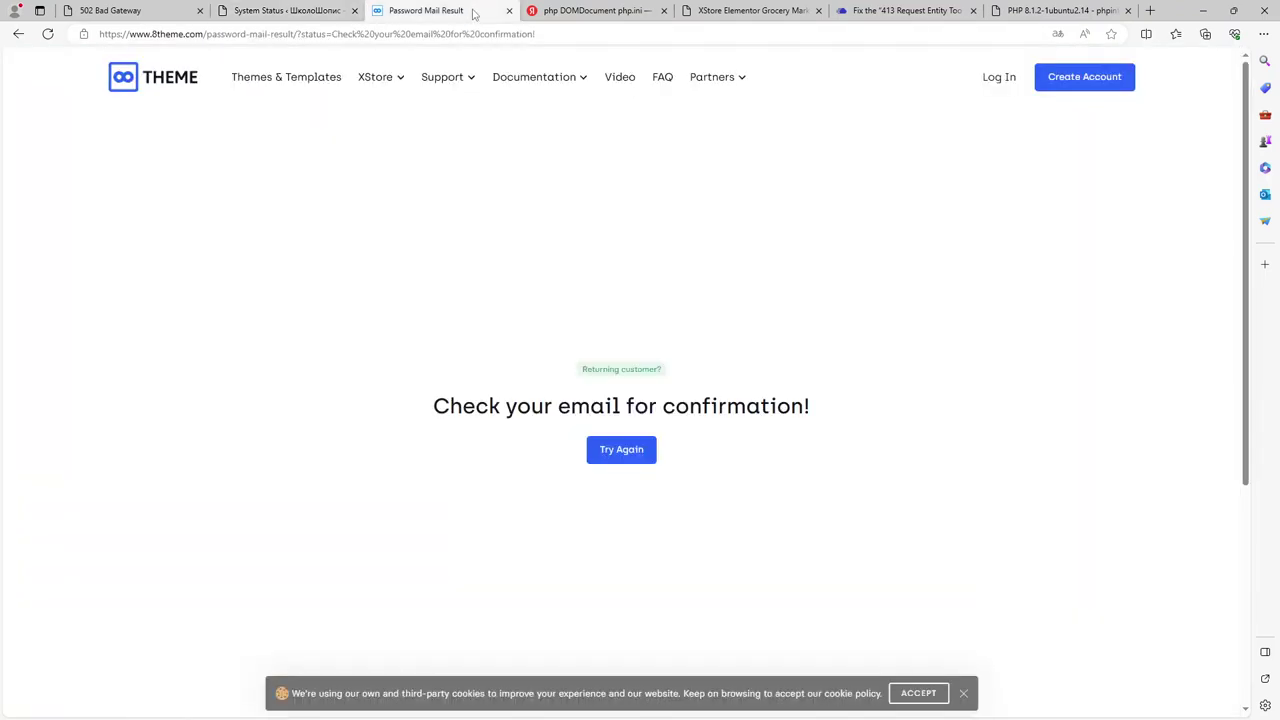
pyautogui.click(18, 34)
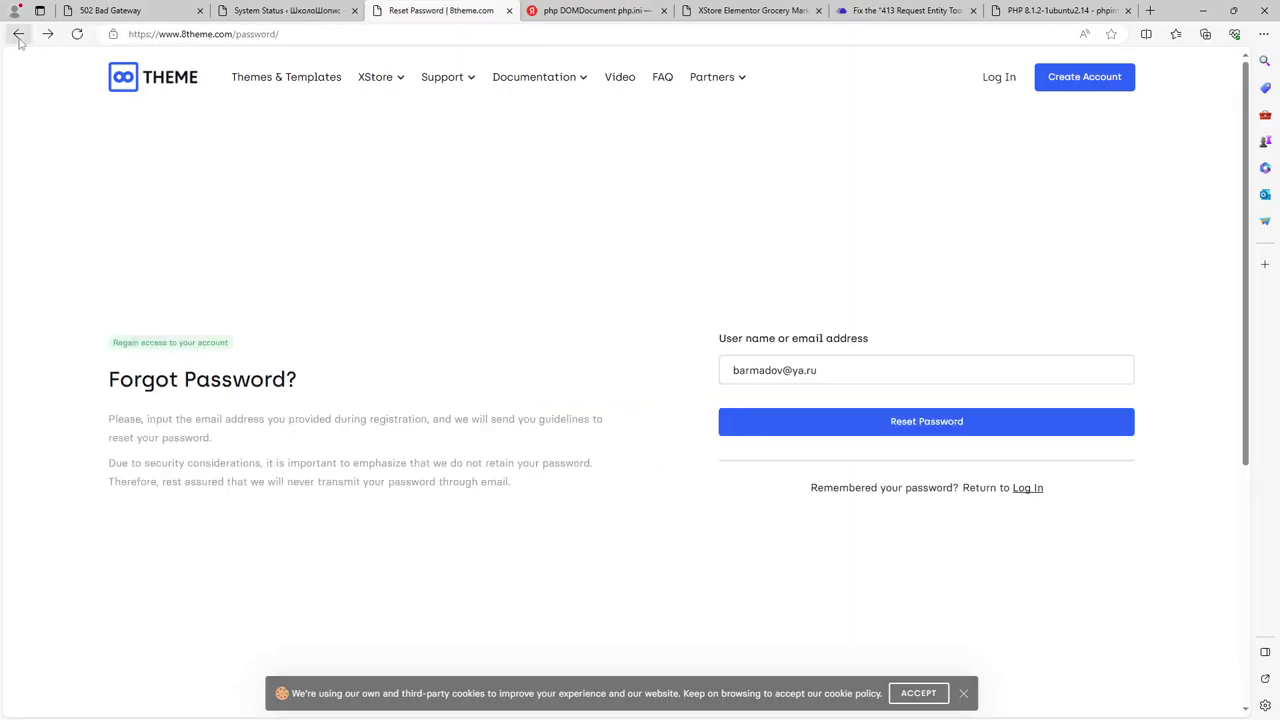
pyautogui.click(18, 34)
pyautogui.click(18, 34)
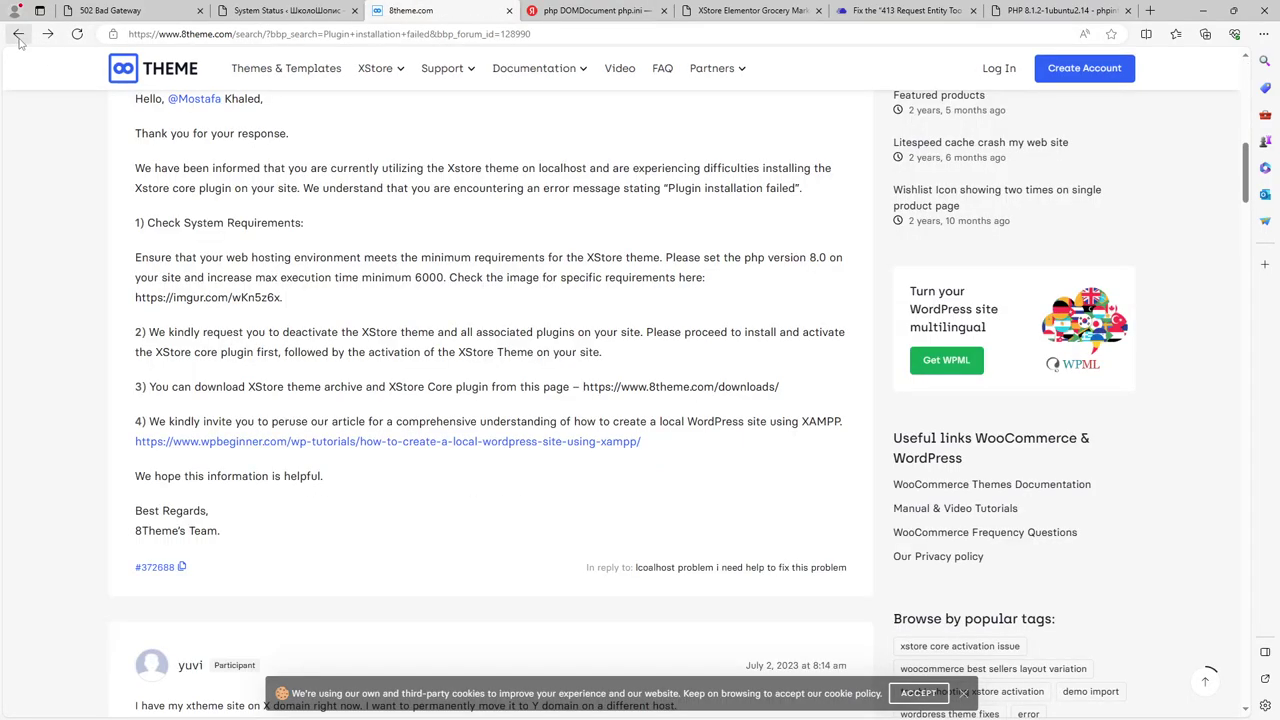
# Reread the support reply, then return to the WordPress System Status tab
pyautogui.scroll(4, 338, 343)
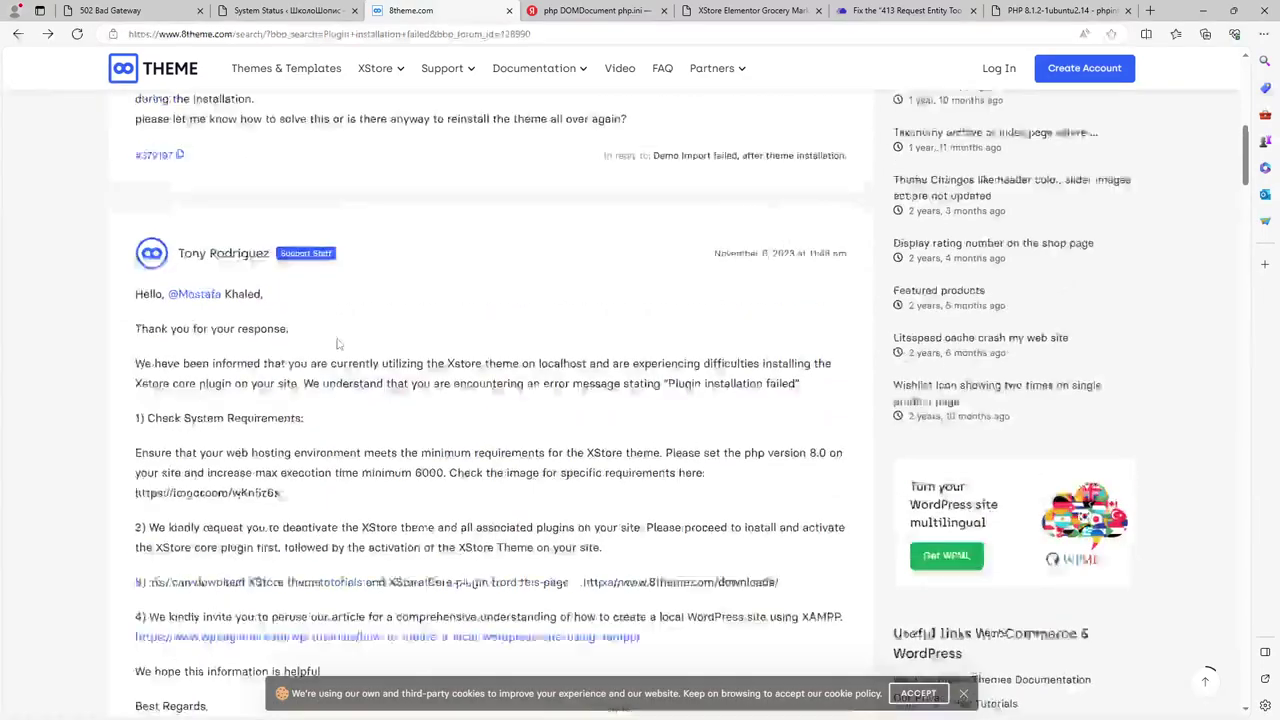
pyautogui.scroll(-5, 338, 343)
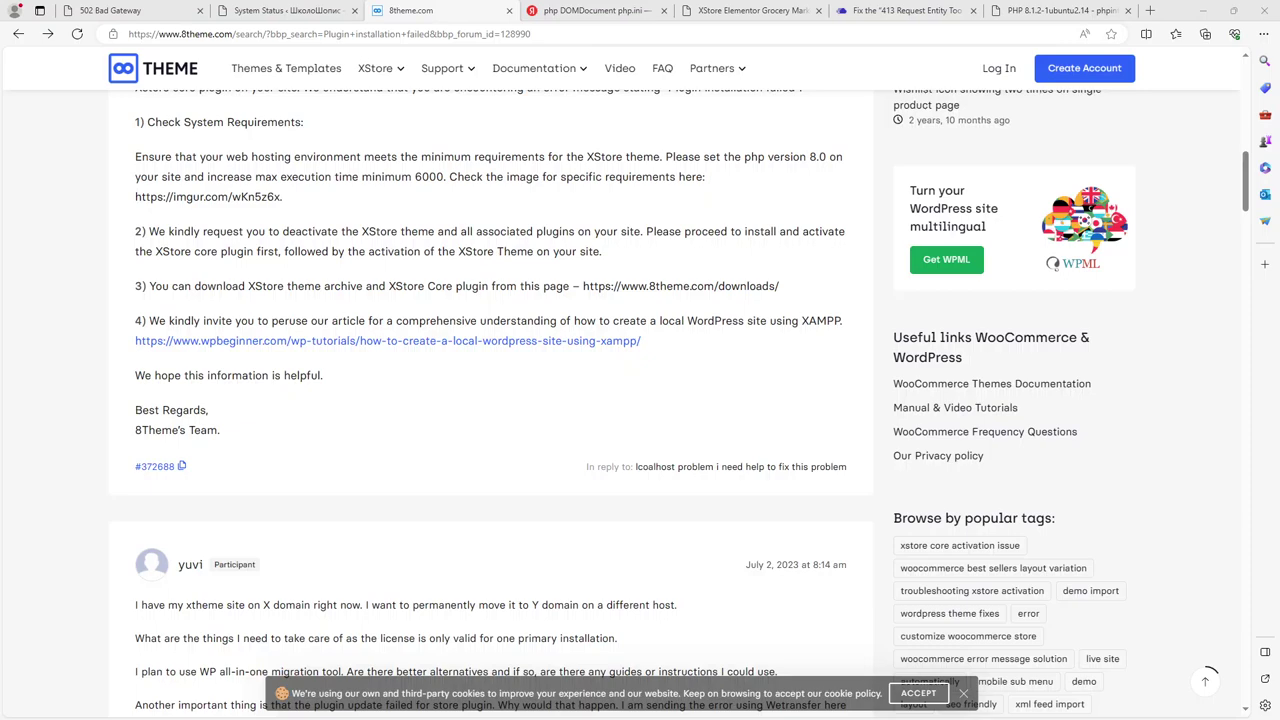
pyautogui.click(155, 10)
pyautogui.click(340, 10)
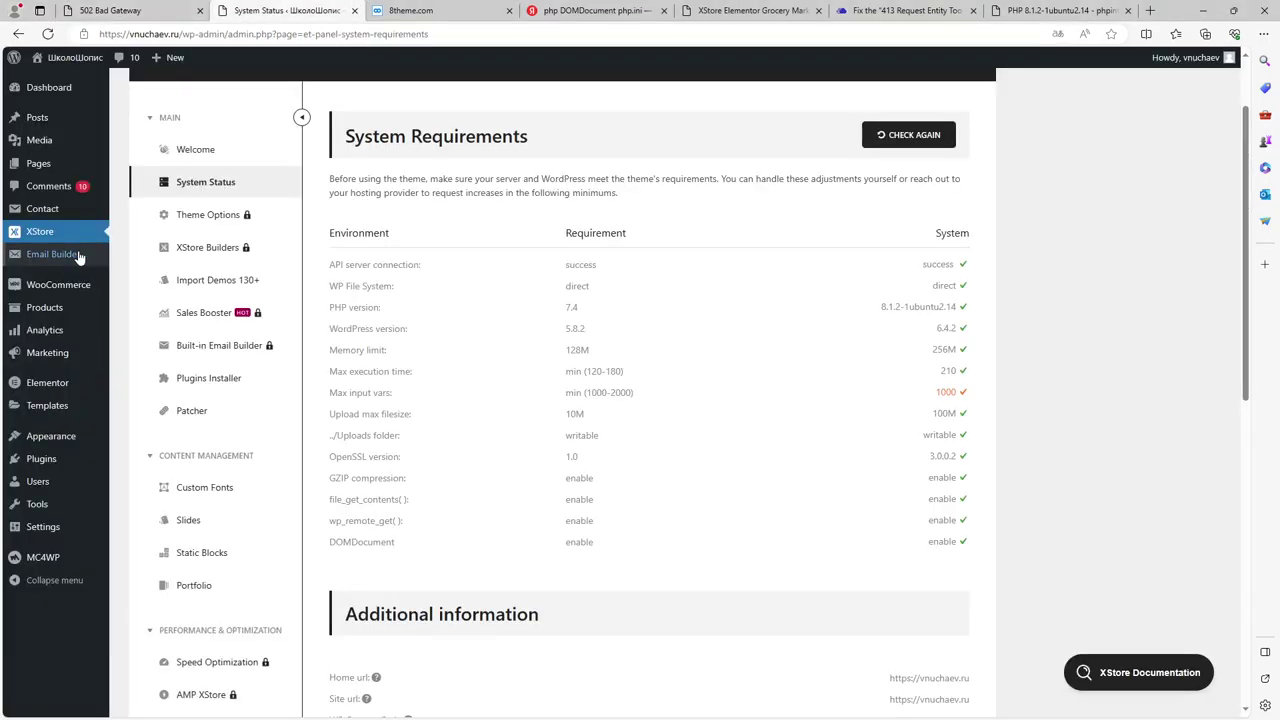
# Choose et-core-plugin.zip in the Add New Plugin upload form
pyautogui.click(55, 460)
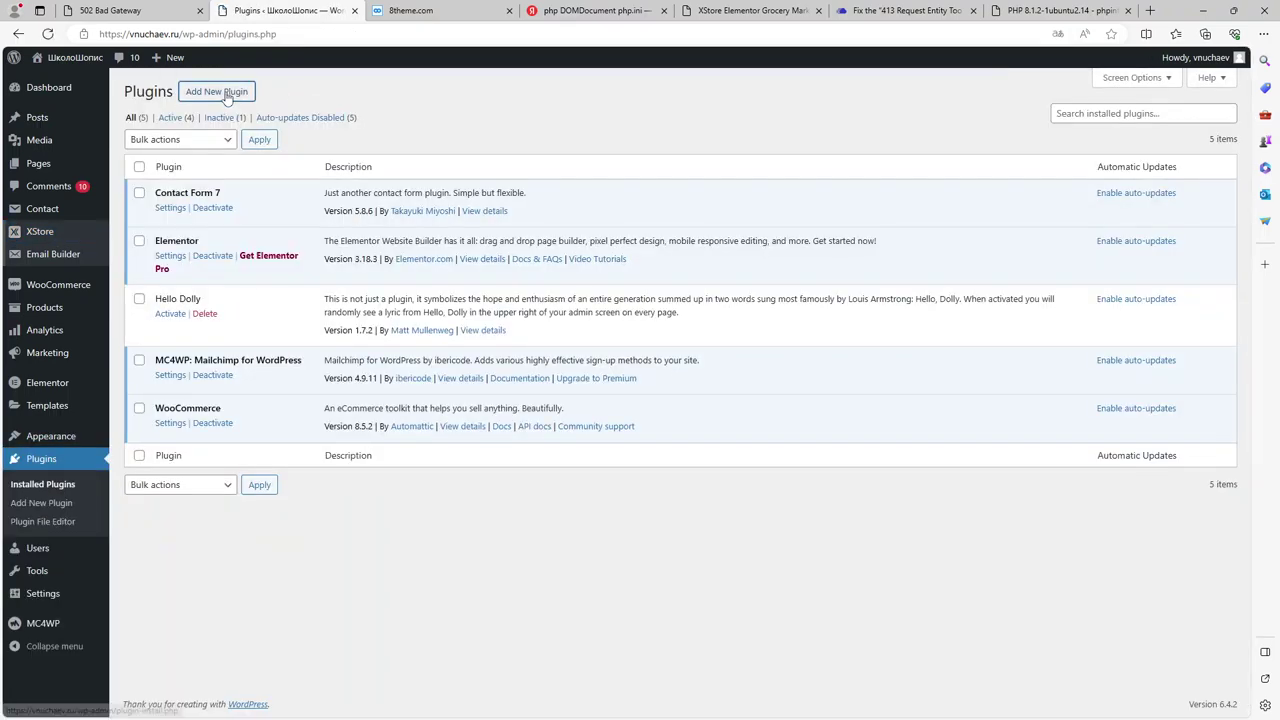
pyautogui.click(226, 93)
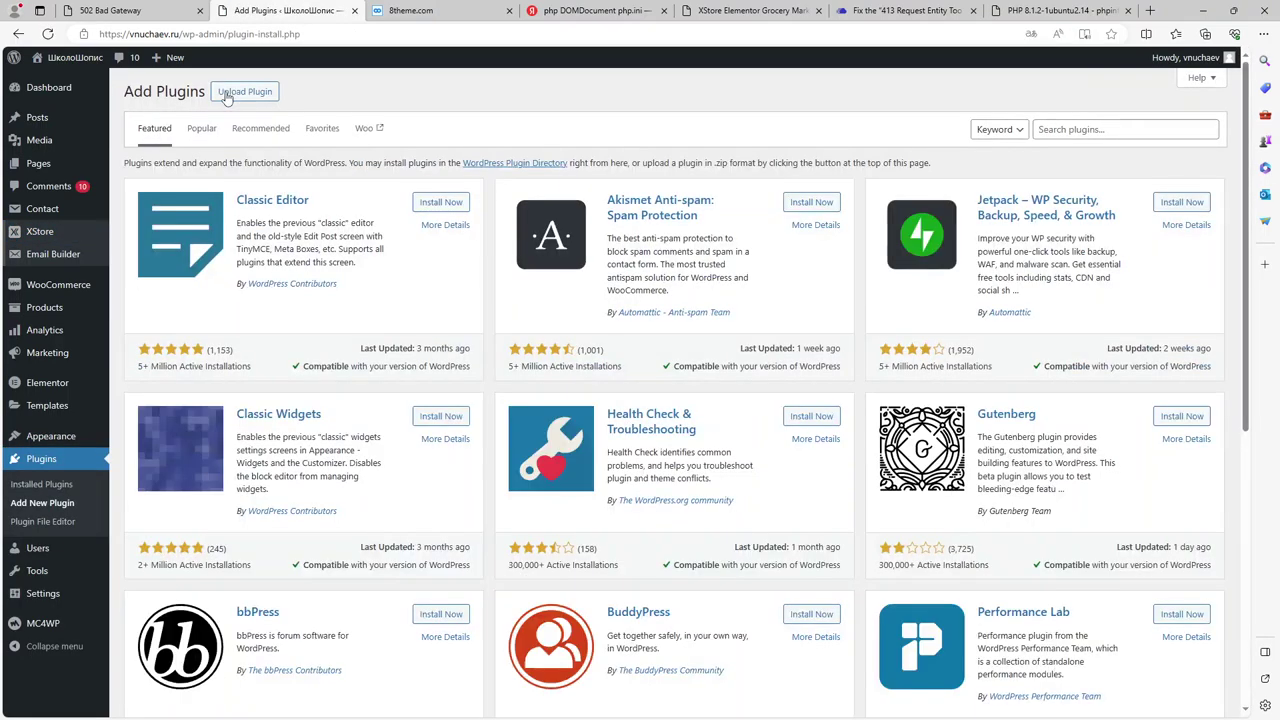
pyautogui.click(243, 92)
pyautogui.click(571, 213)
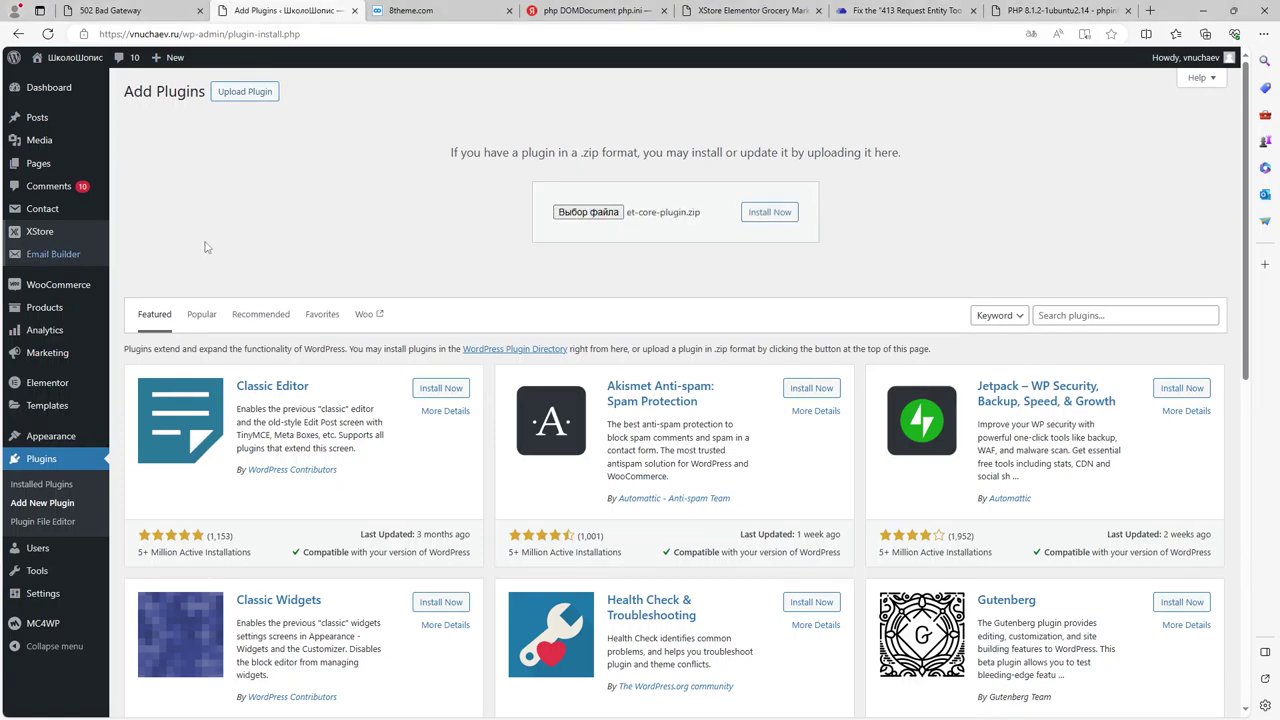
# Install and activate XStore Core, then open the XStore control panel
pyautogui.click(770, 213)
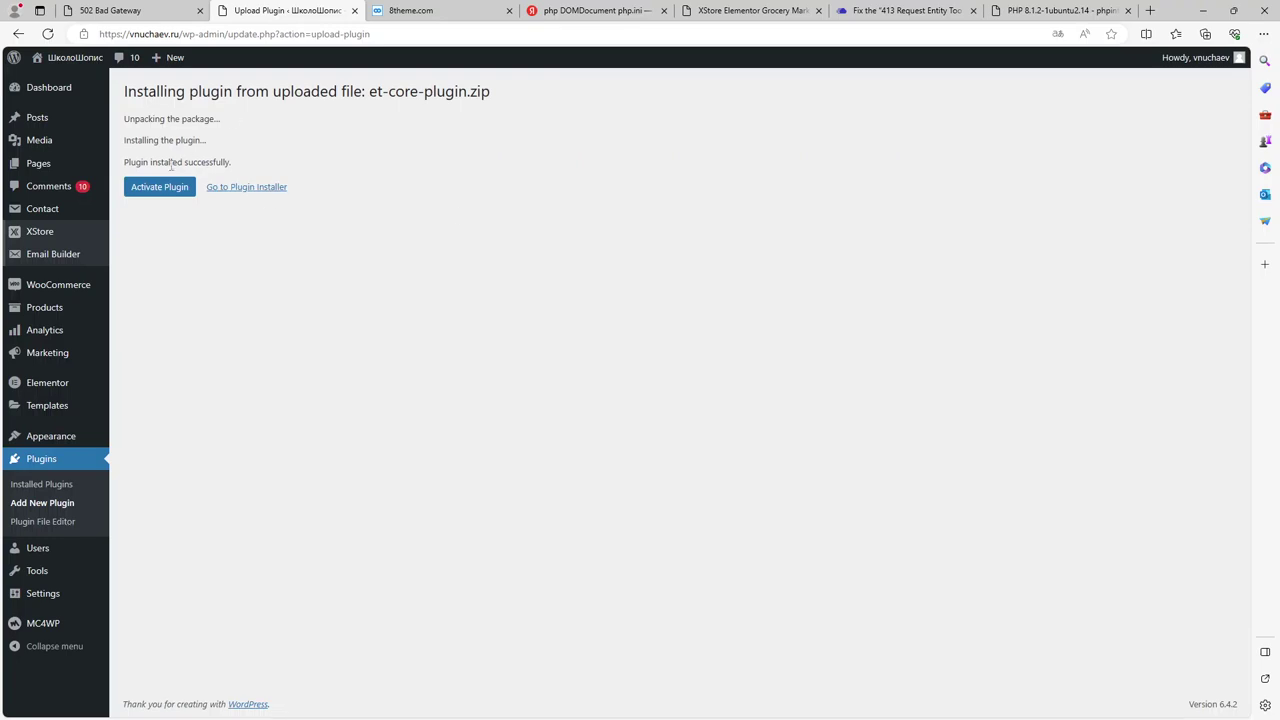
pyautogui.click(193, 195)
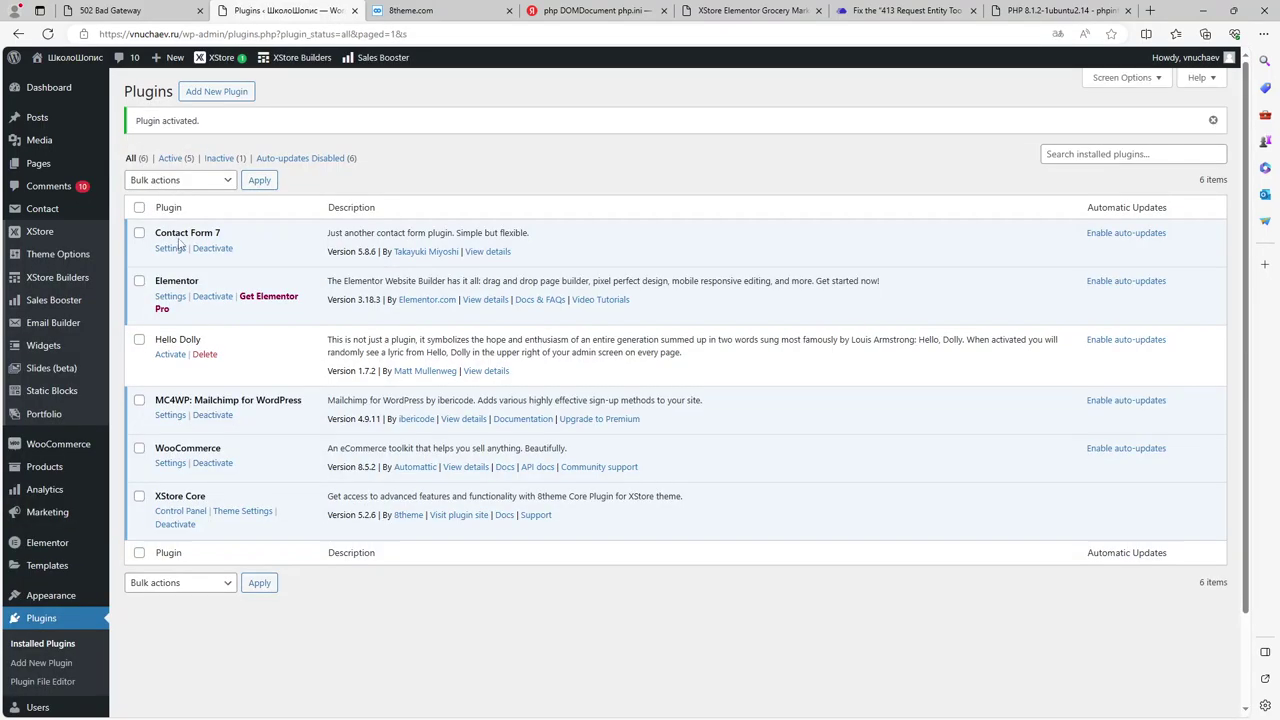
pyautogui.click(62, 238)
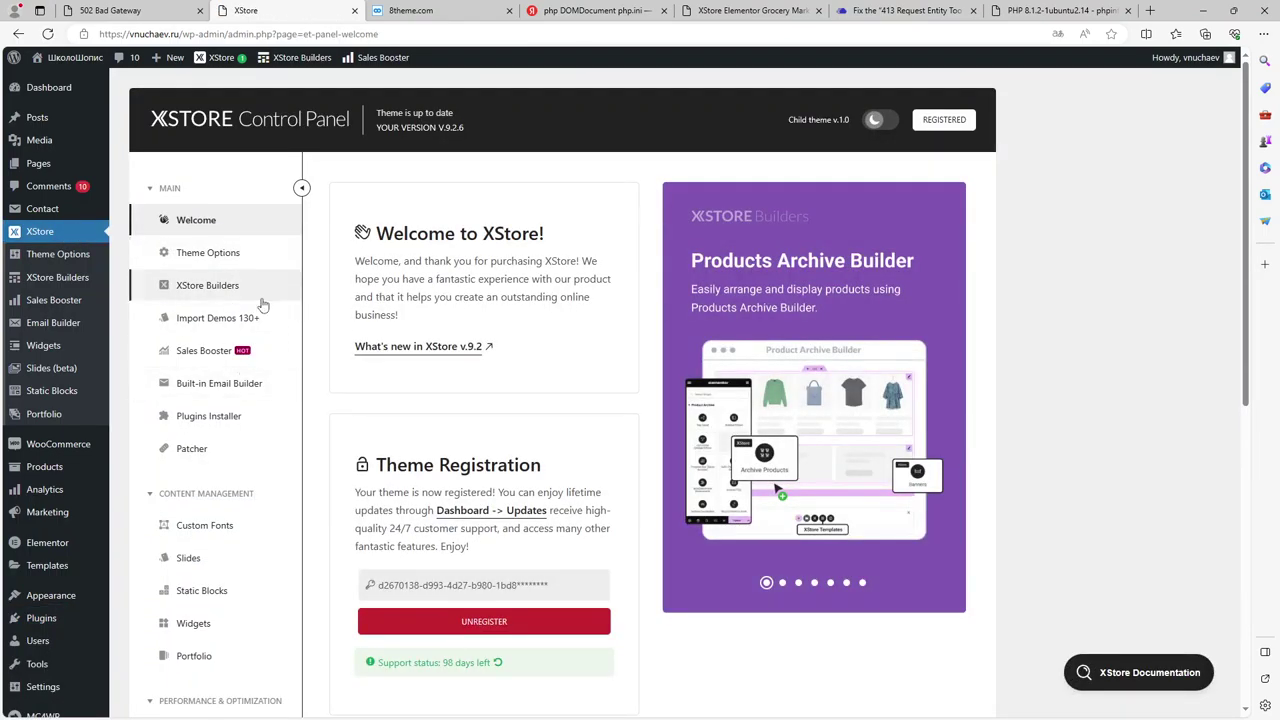
# Open XStore's Import Demos 130+ library and launch the Grocery Market demo import
pyautogui.scroll(-4, 257, 296)
pyautogui.scroll(4, 257, 296)
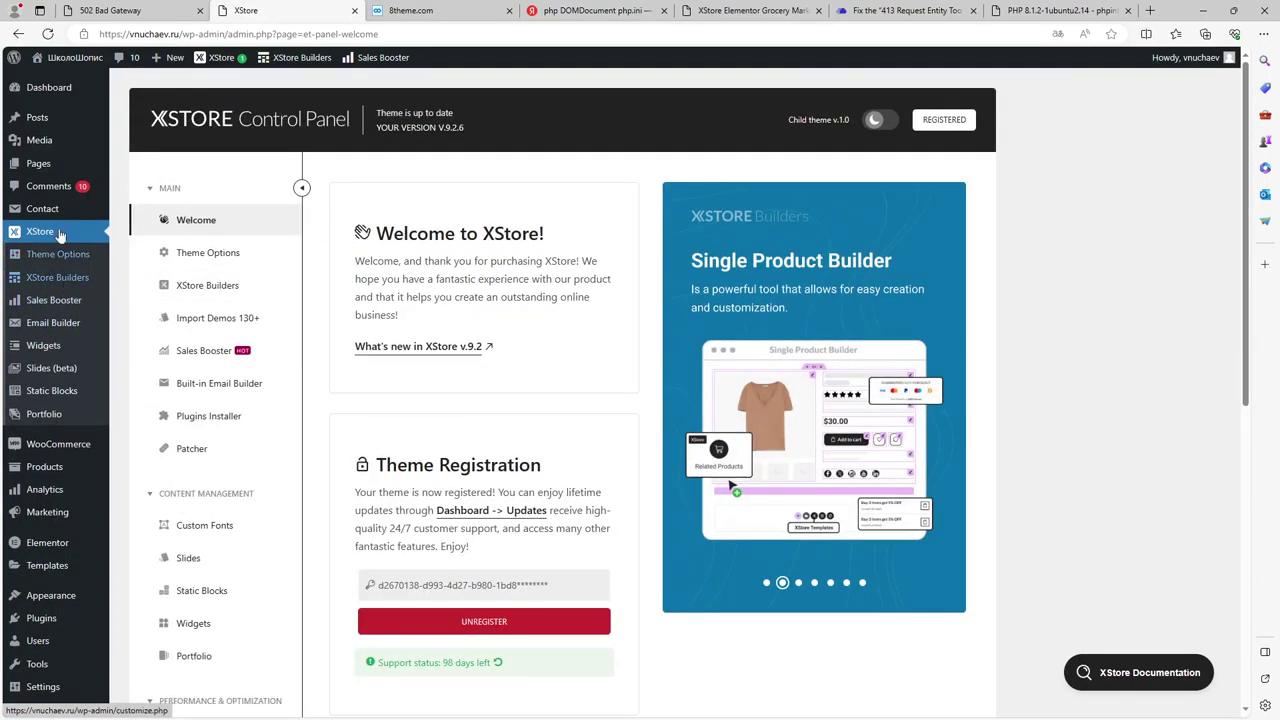
pyautogui.moveTo(57, 254)
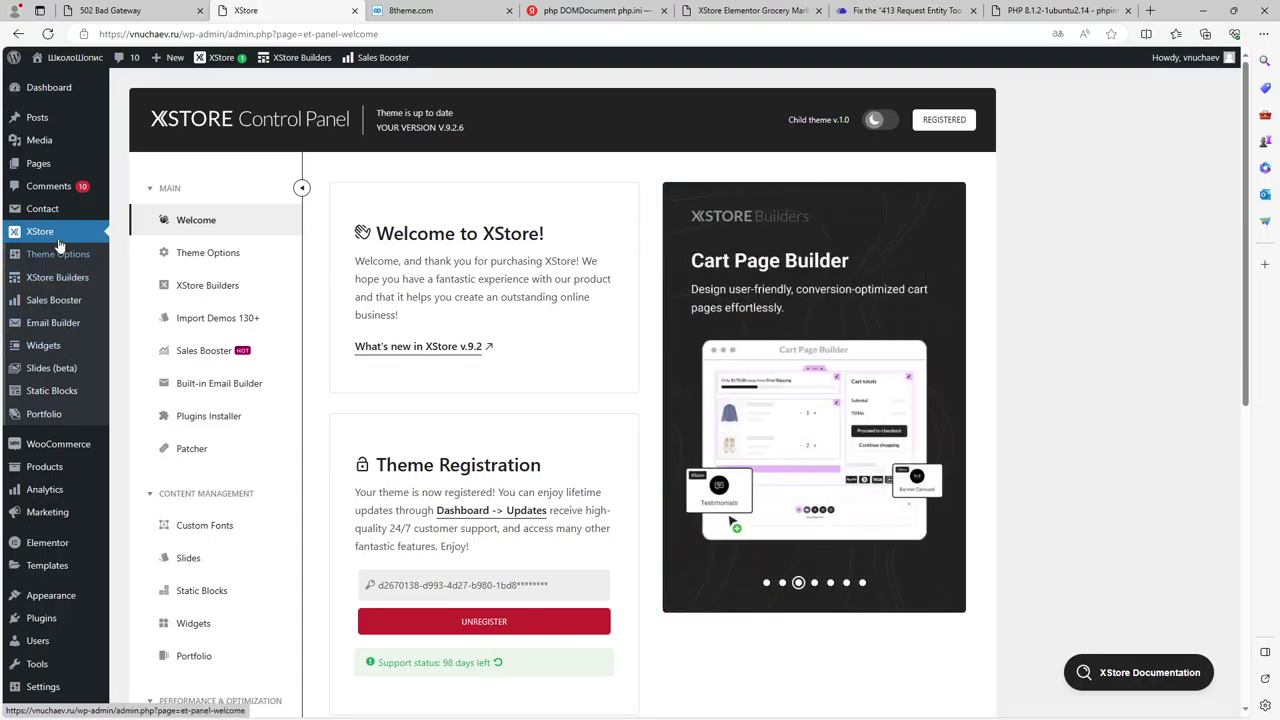
pyautogui.click(58, 232)
pyautogui.scroll(-3, 264, 329)
pyautogui.scroll(3, 260, 320)
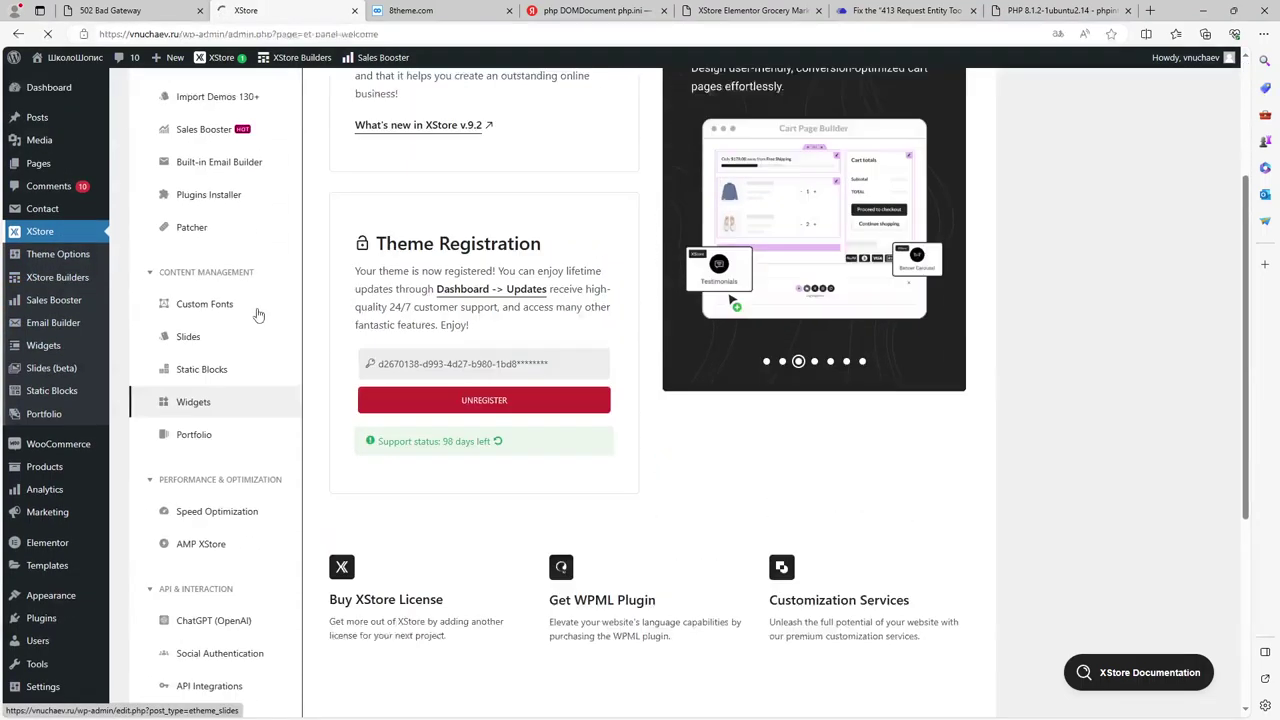
pyautogui.click(232, 318)
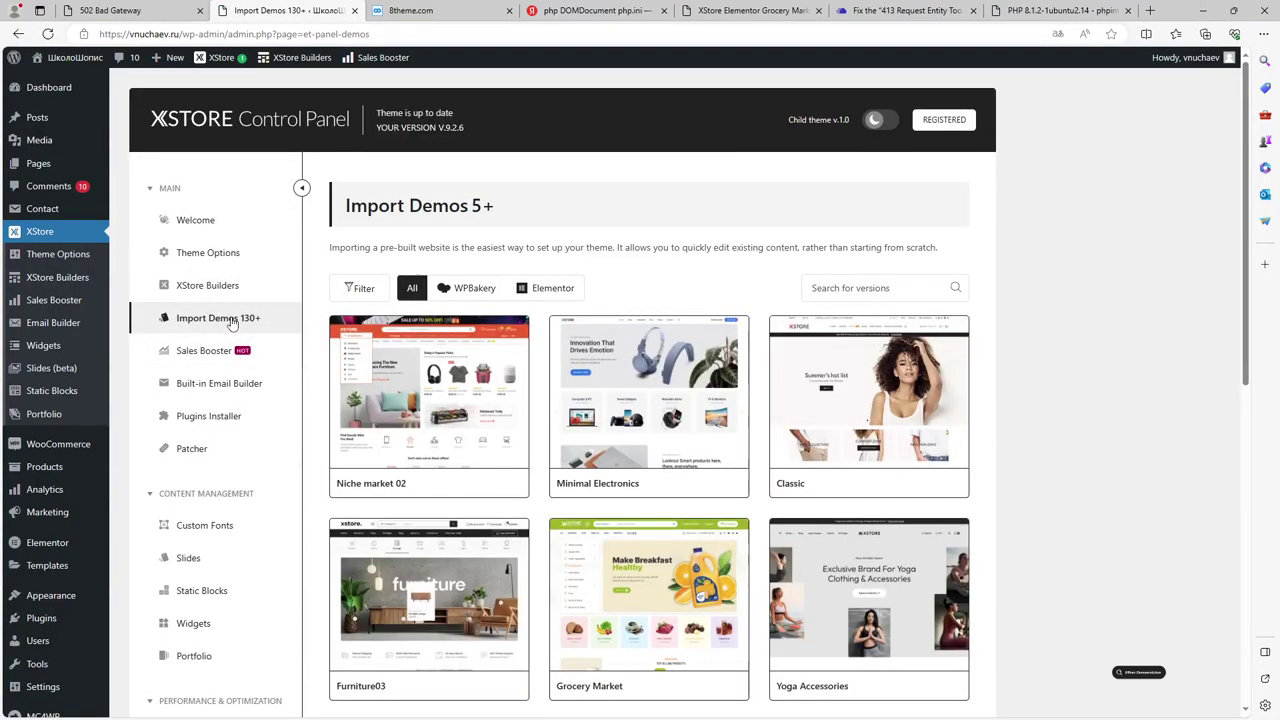
pyautogui.scroll(-3, 676, 476)
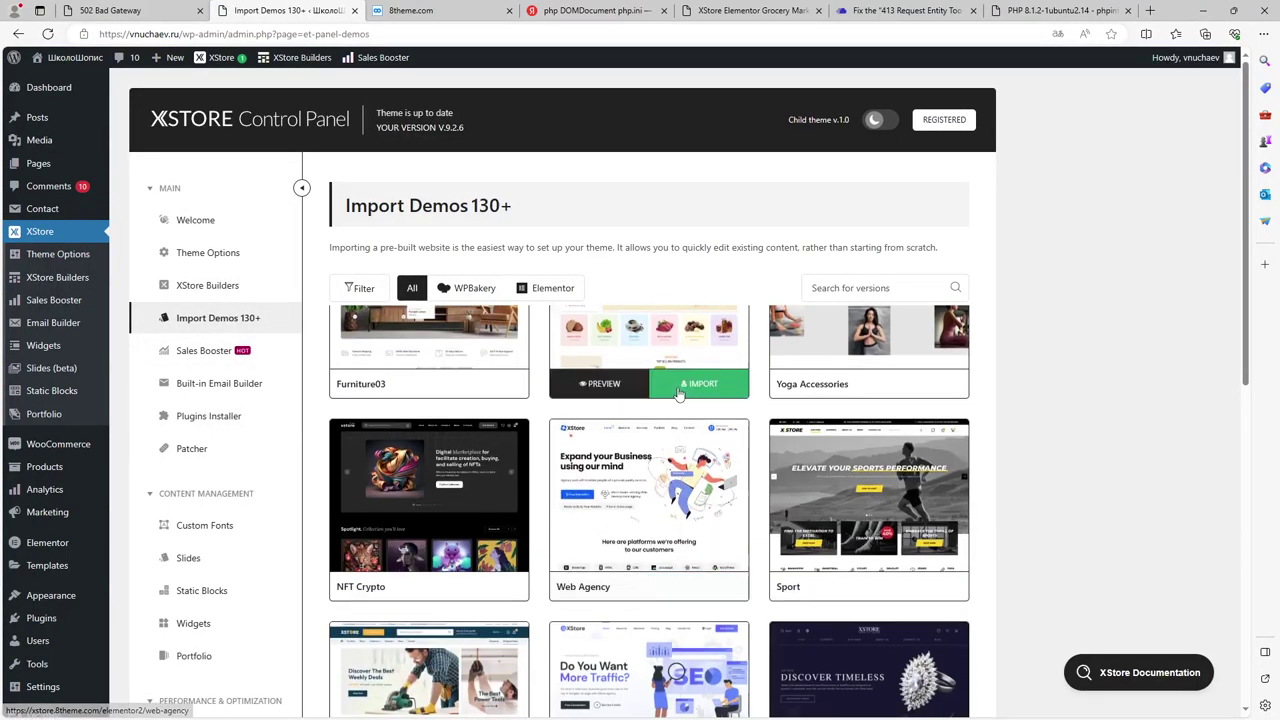
pyautogui.click(680, 387)
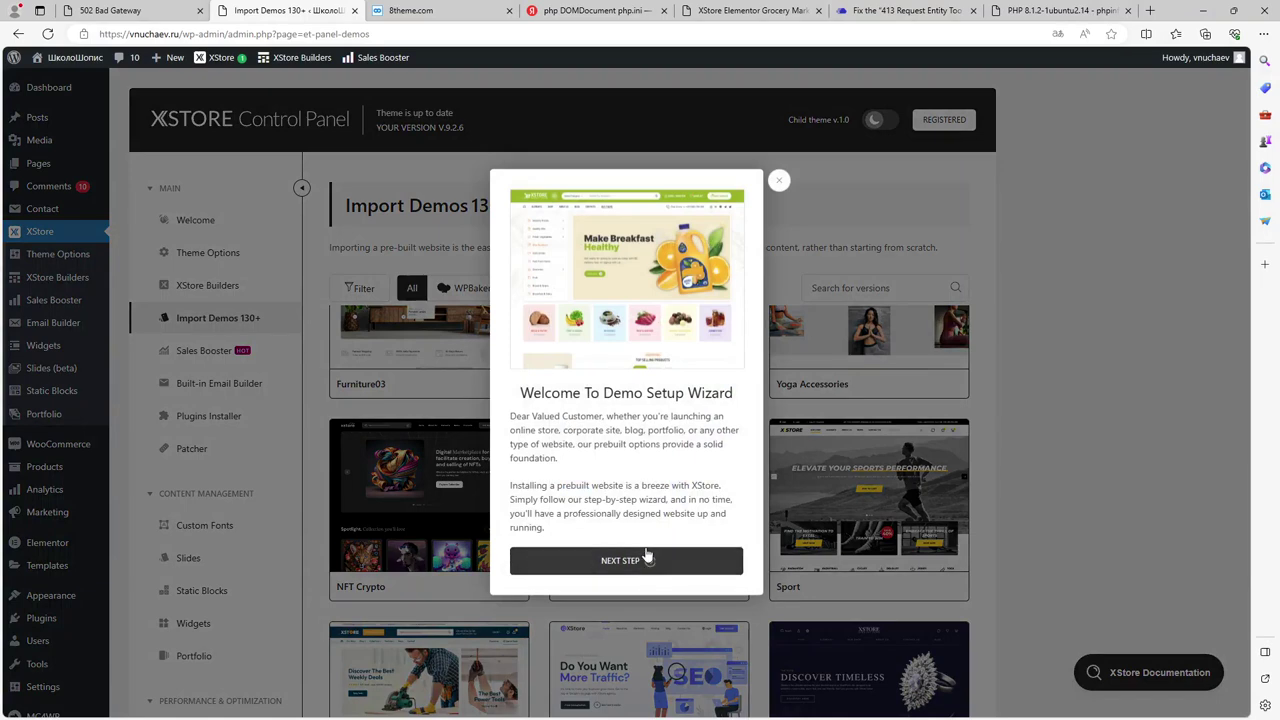
# Create and use an XStore child theme, install the Grocery Market demo, then preview the site
pyautogui.click(648, 560)
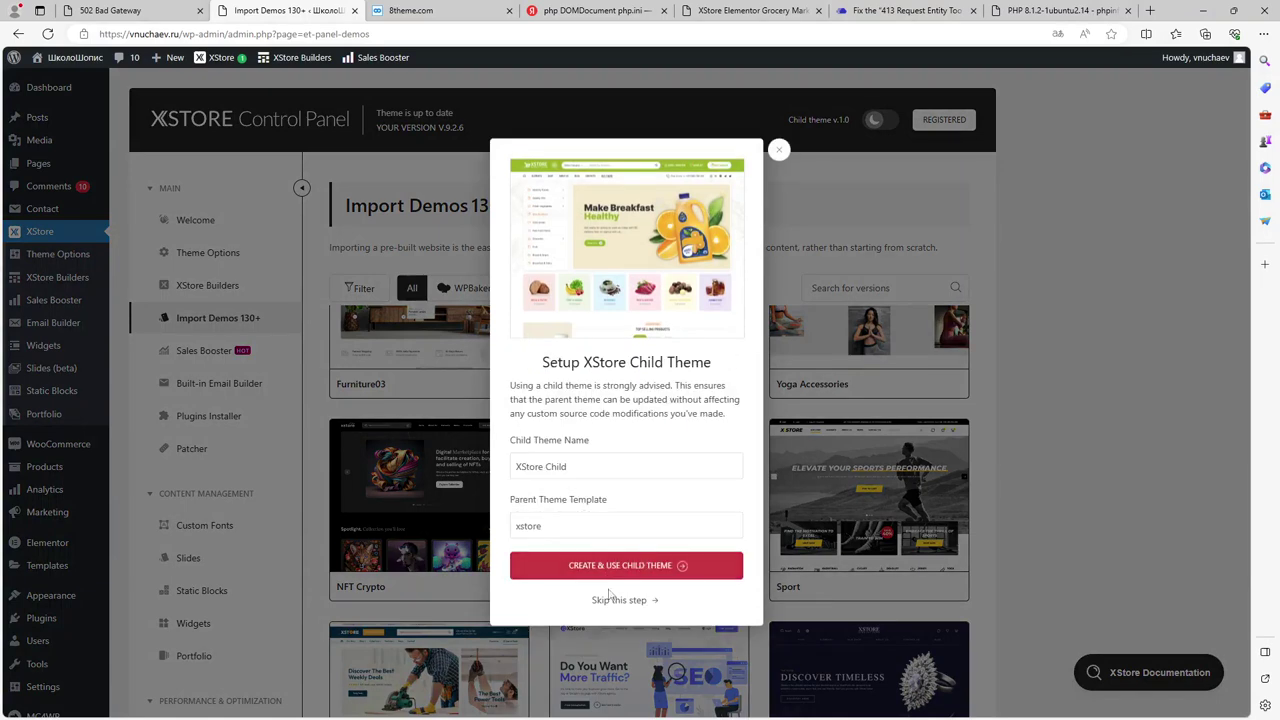
pyautogui.click(610, 568)
pyautogui.click(606, 545)
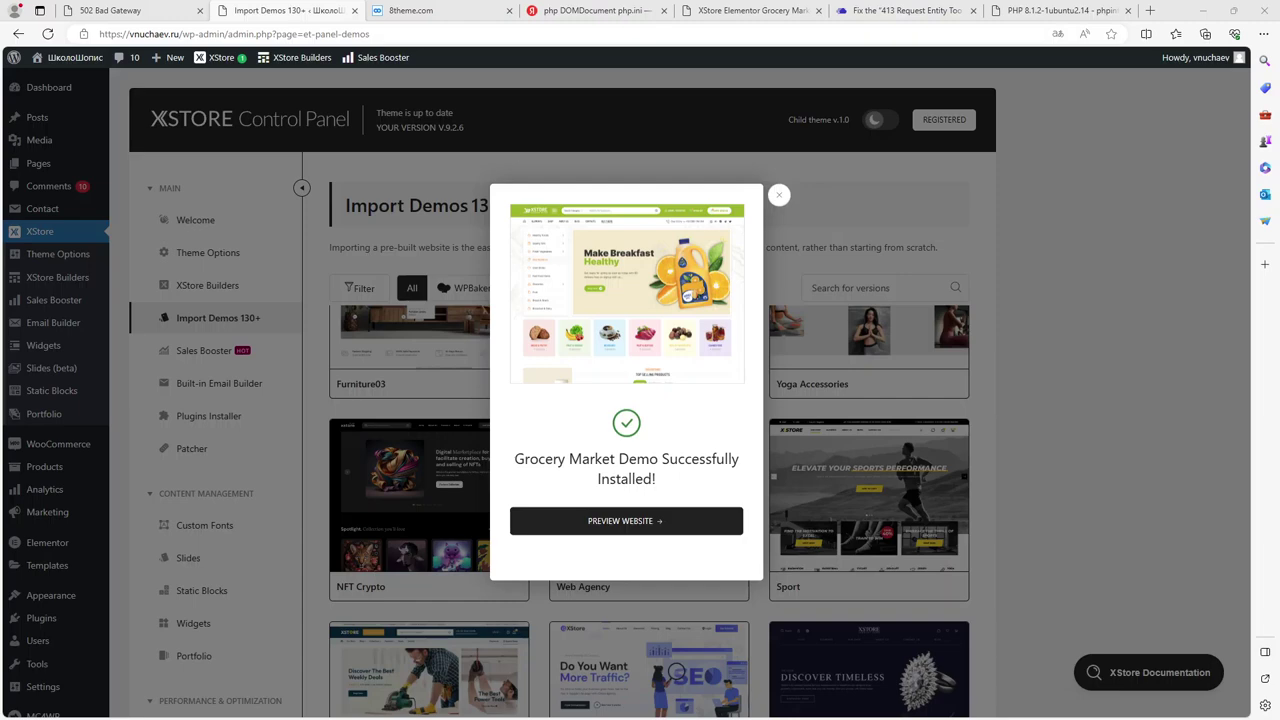
pyautogui.click(623, 527)
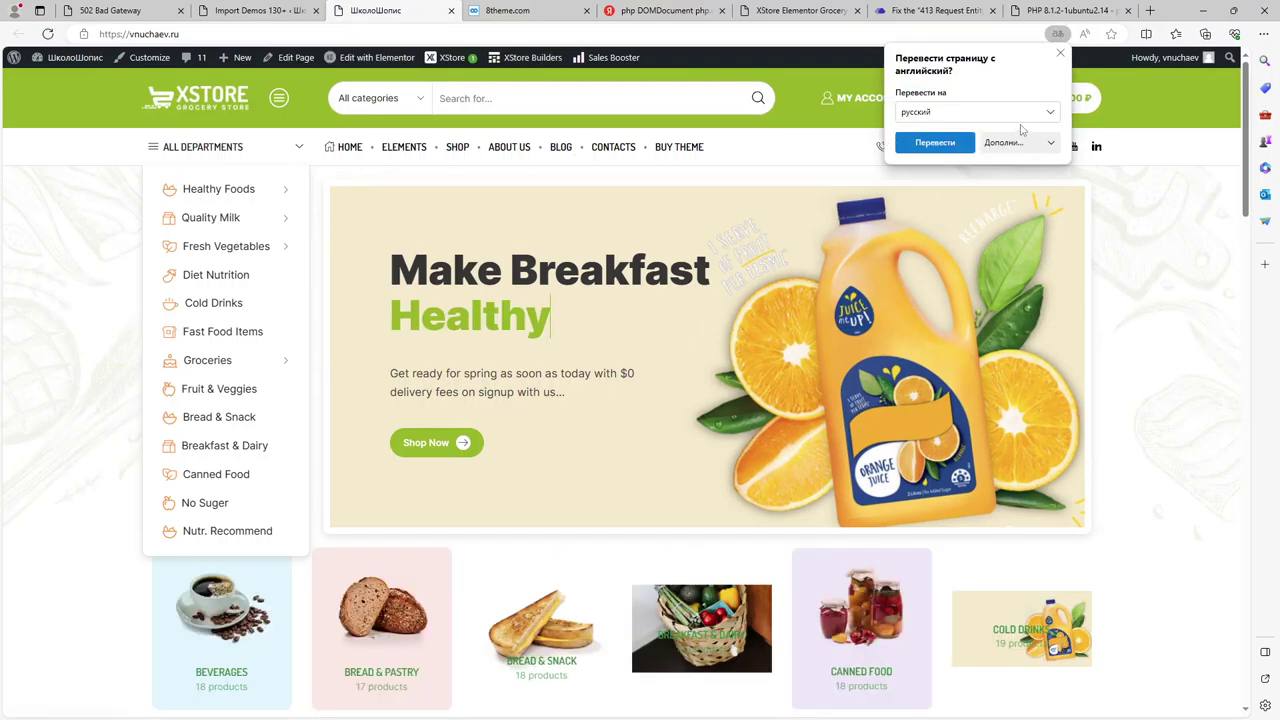
# Dismiss the translate offer, scroll the grocery homepage, and open the Fresh Vegetables category
pyautogui.click(1060, 52)
pyautogui.scroll(-5, 728, 176)
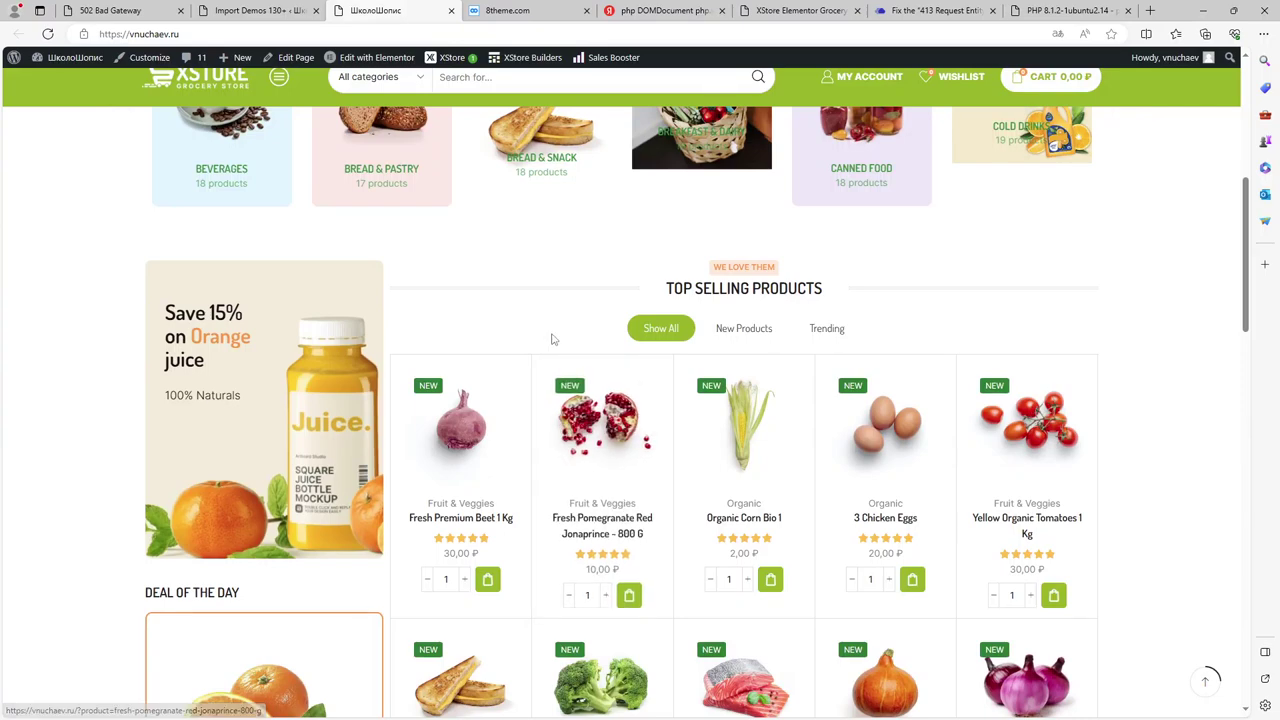
pyautogui.scroll(2, 551, 340)
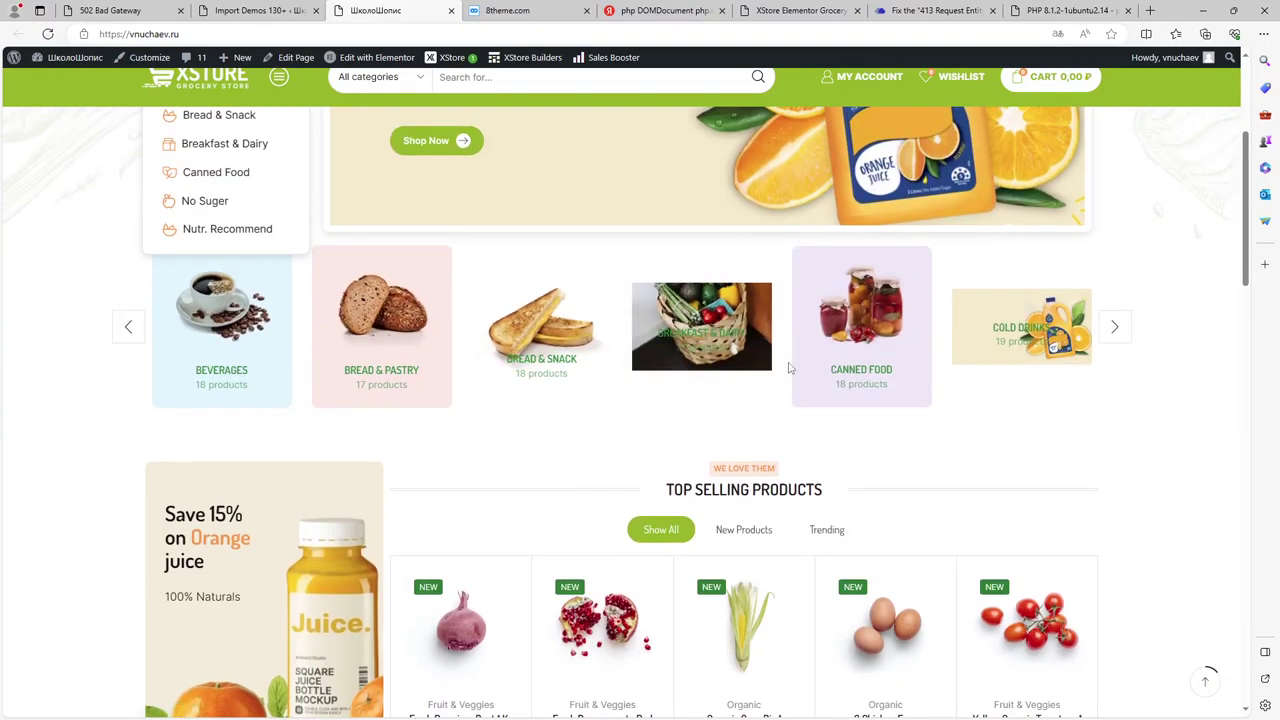
pyautogui.scroll(-3, 780, 363)
pyautogui.scroll(-2, 780, 368)
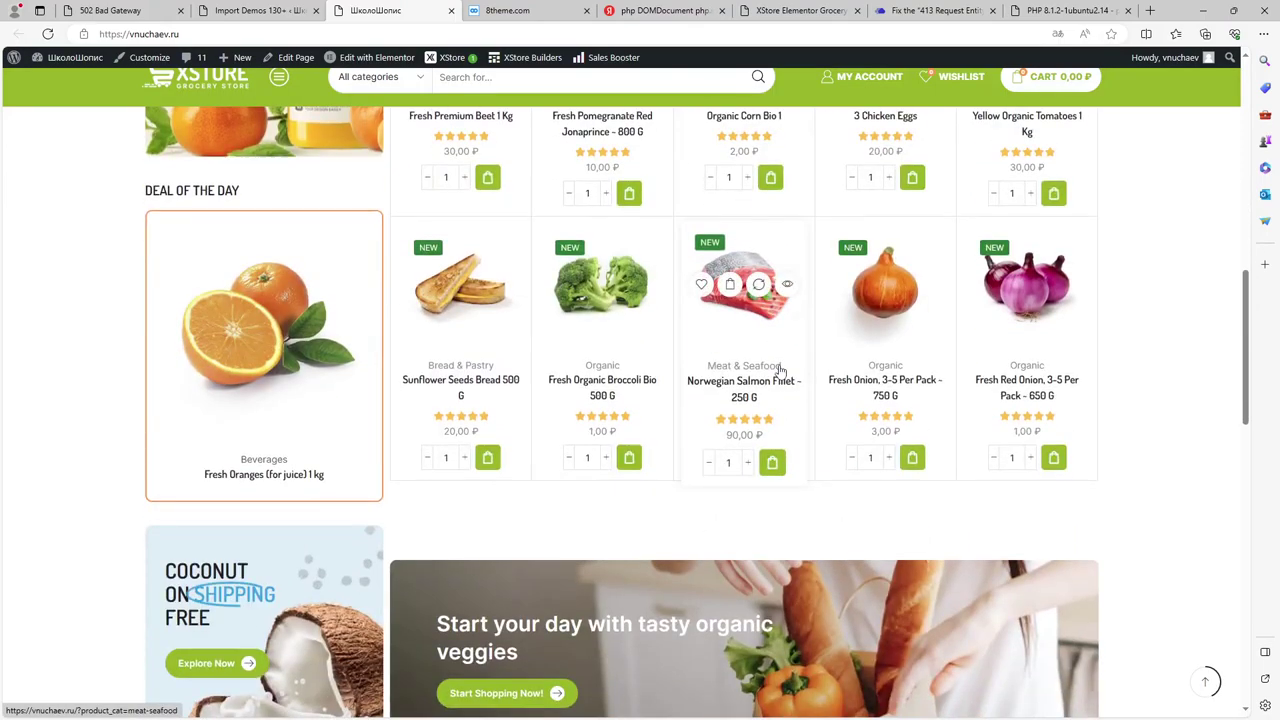
pyautogui.scroll(-4, 778, 363)
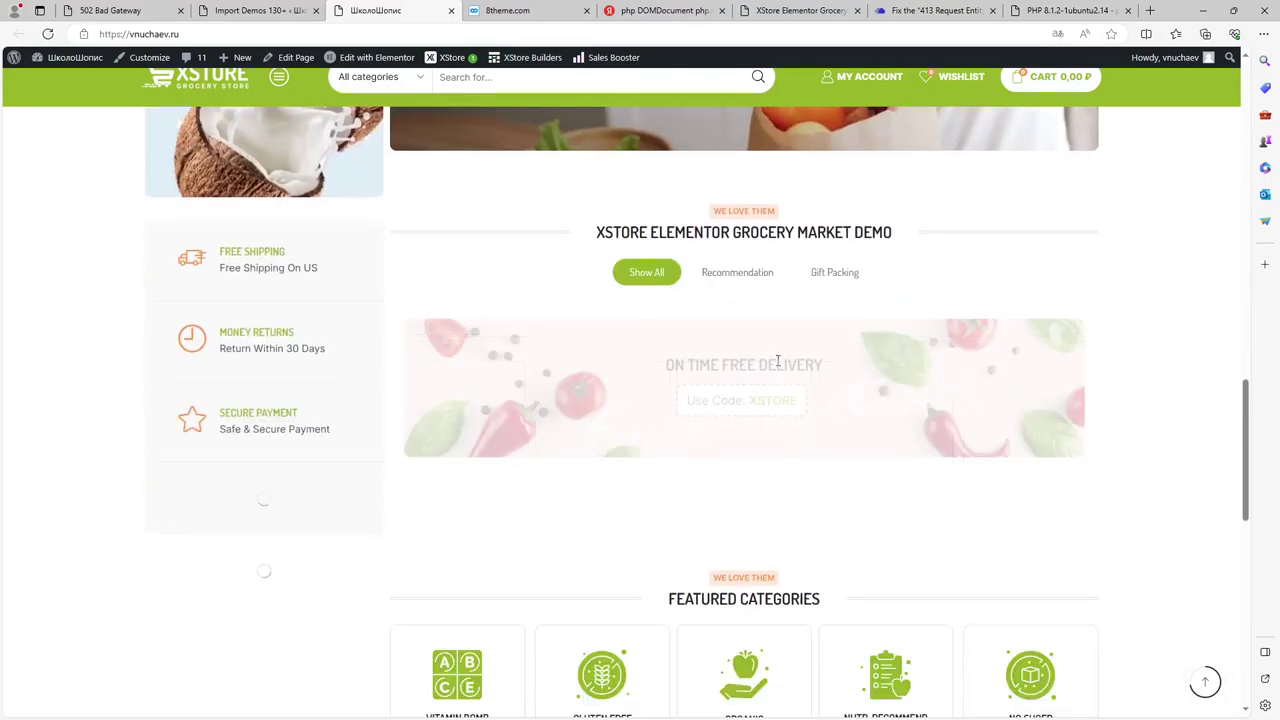
pyautogui.scroll(15, 778, 363)
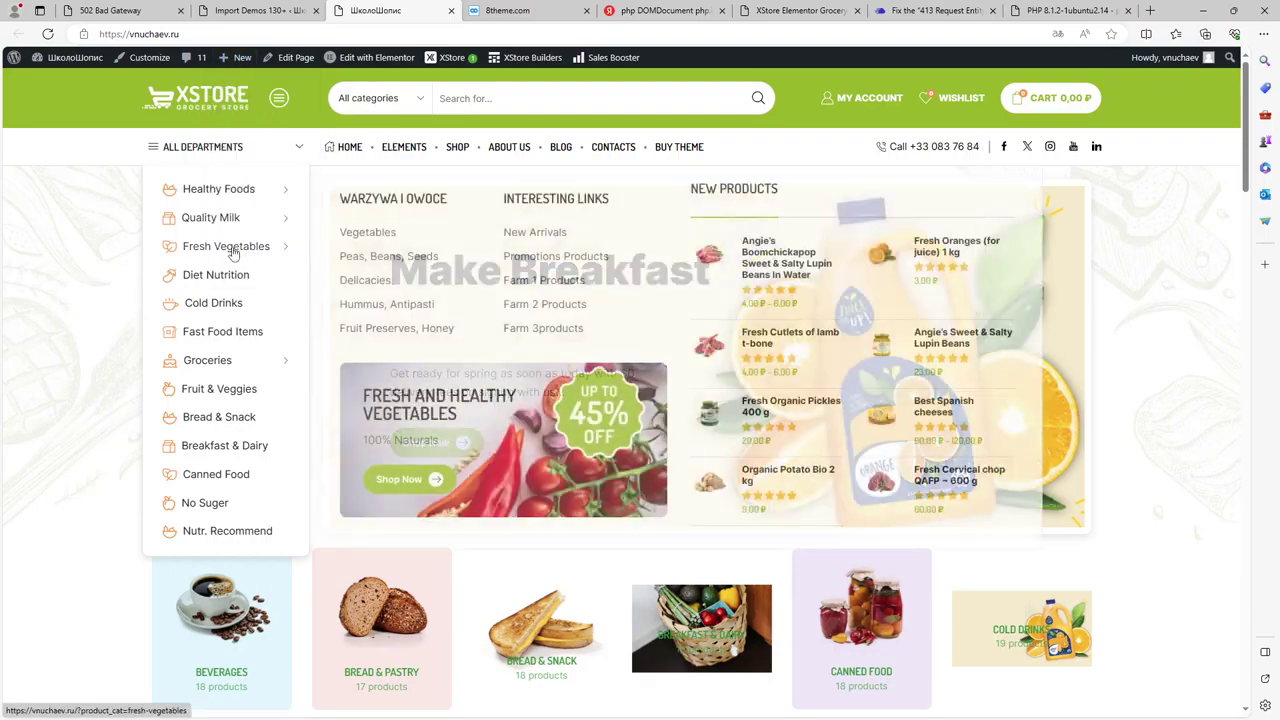
pyautogui.click(230, 250)
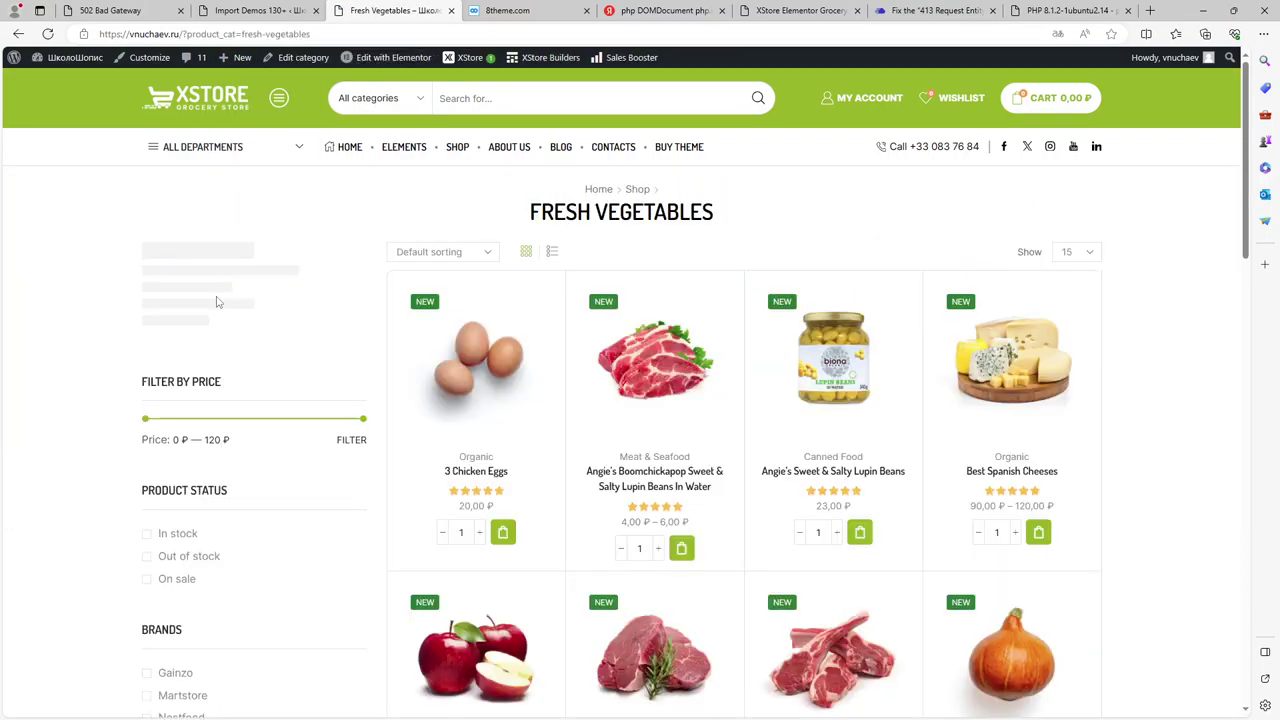
# Scroll through the Fresh Vegetables product listing
pyautogui.scroll(-5, 340, 346)
pyautogui.scroll(-6, 341, 346)
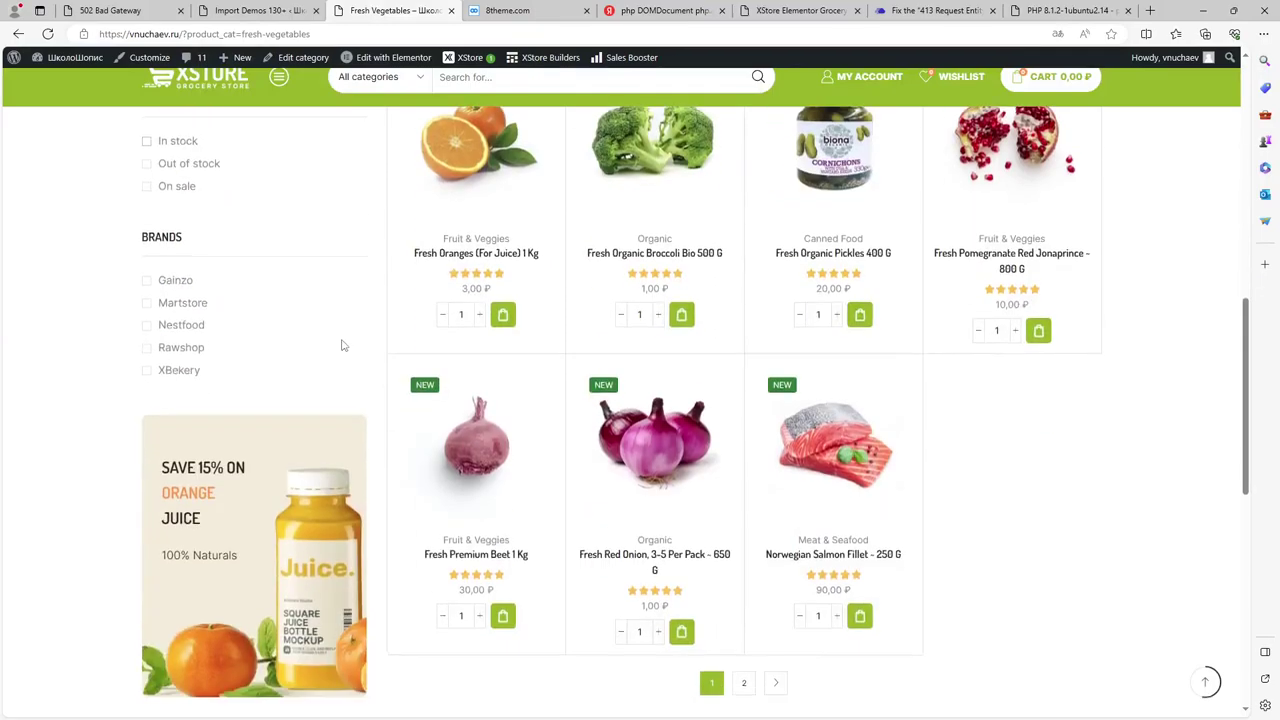
pyautogui.scroll(11, 460, 417)
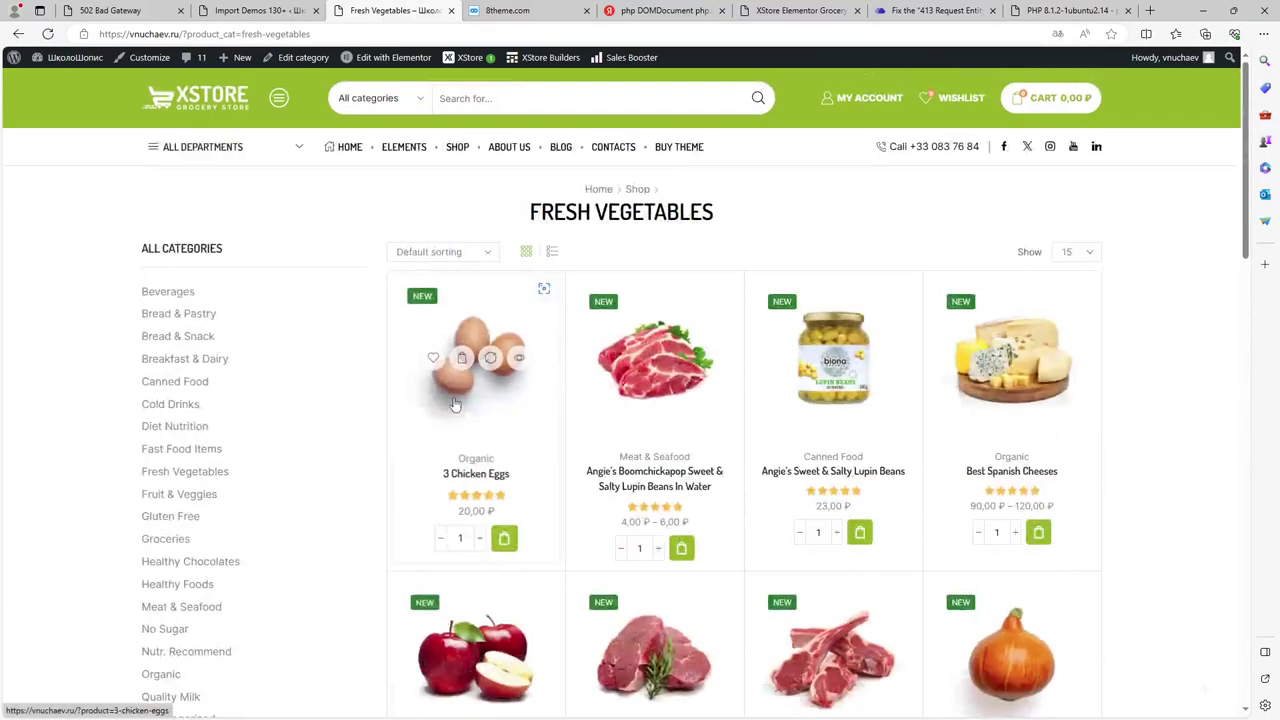
# Close the demo-installed message and the 502 Bad Gateway tab, then return to Fresh Vegetables
pyautogui.click(298, 22)
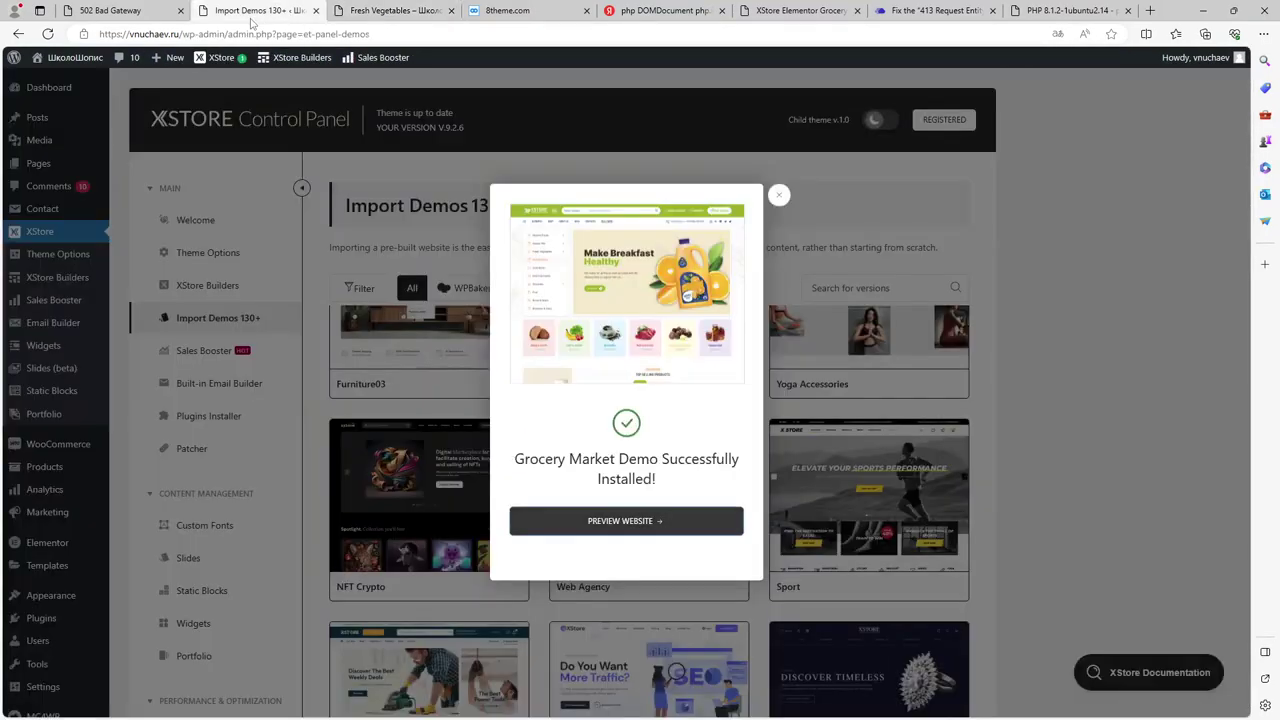
pyautogui.click(777, 197)
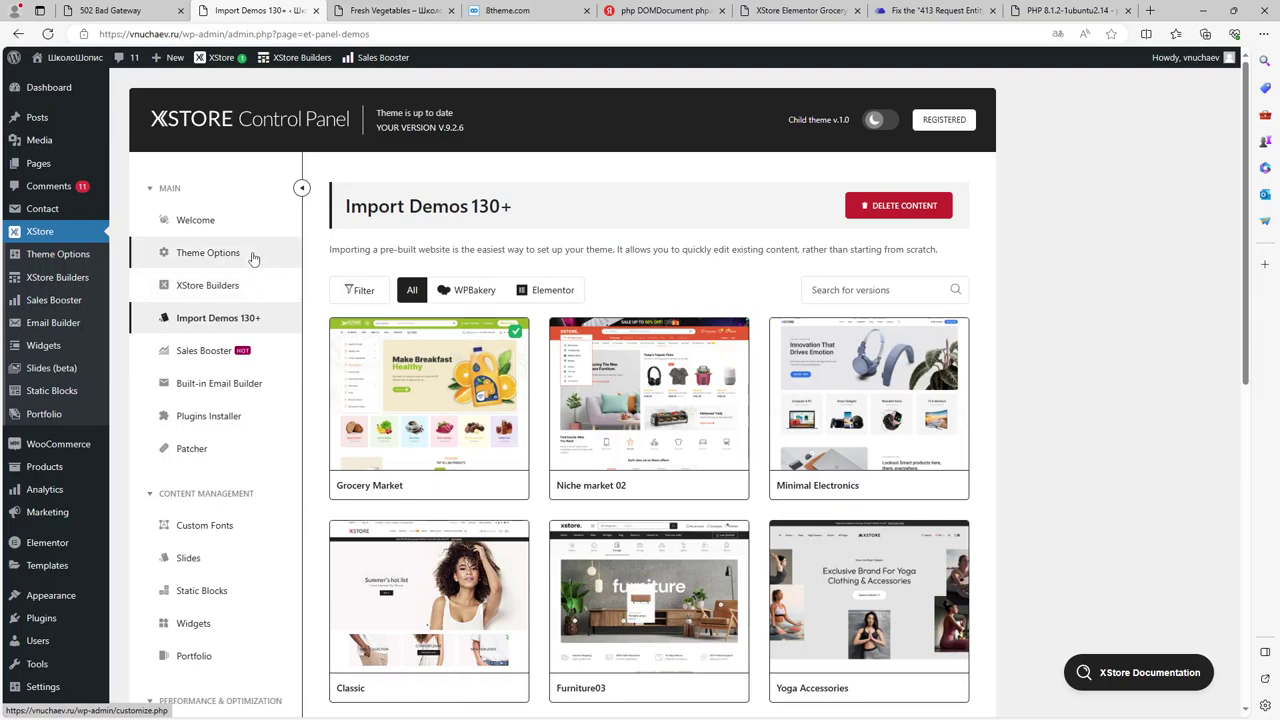
pyautogui.click(170, 11)
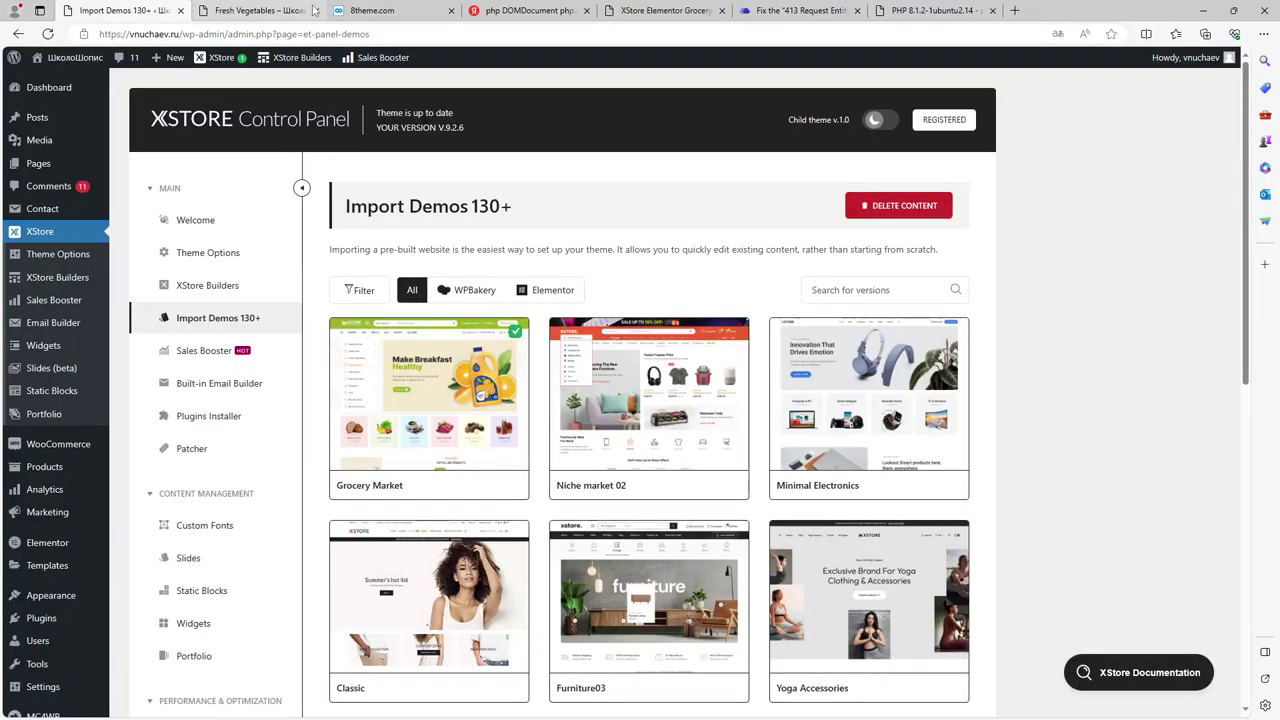
pyautogui.click(308, 10)
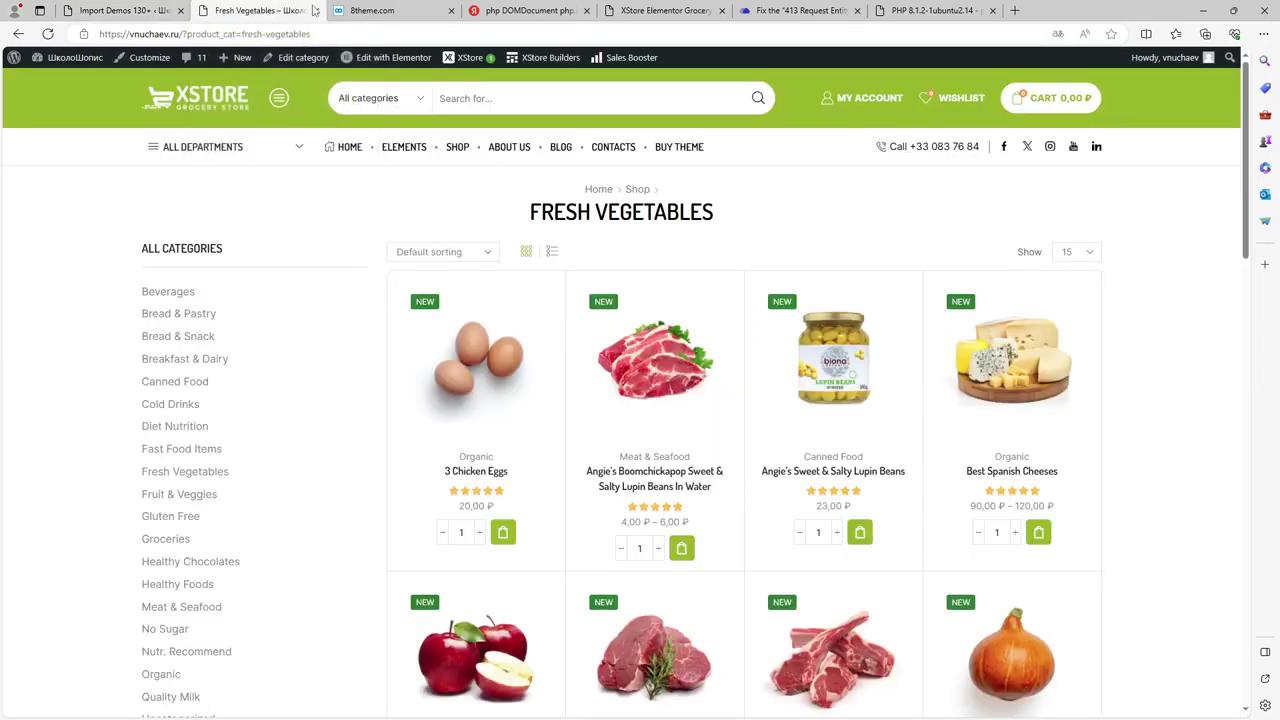
pyautogui.click(683, 555)
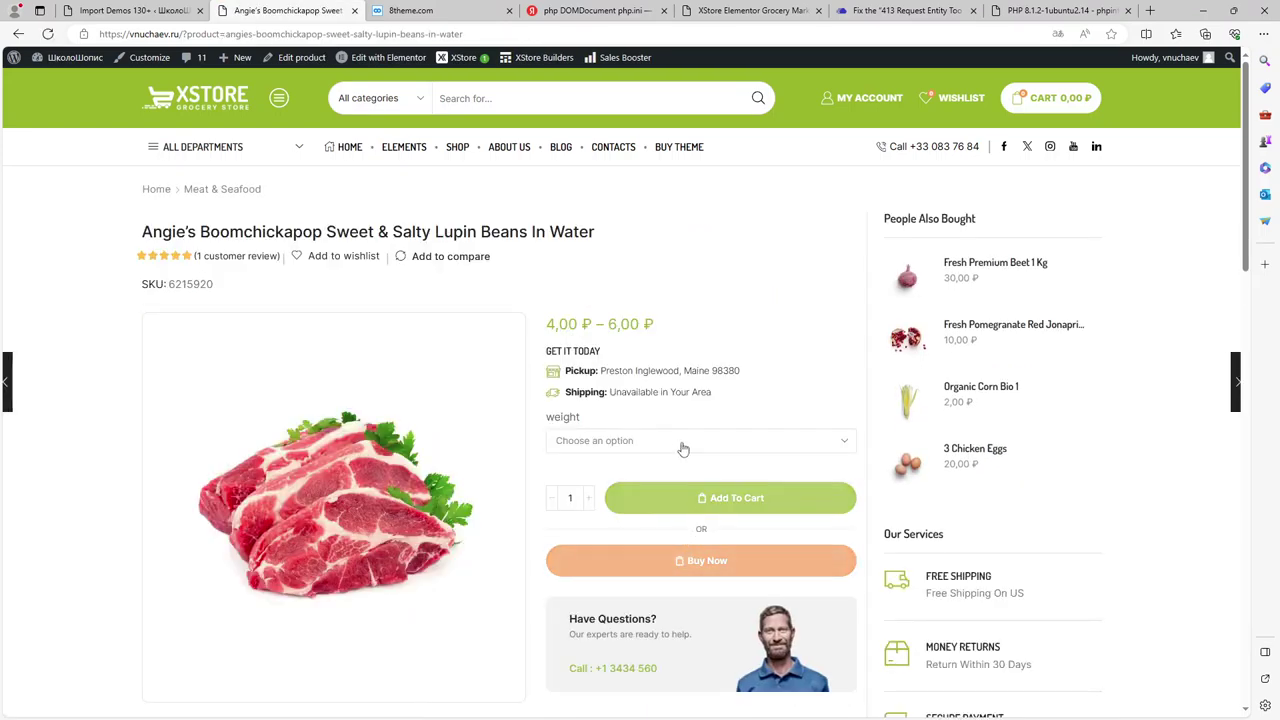
pyautogui.scroll(-1, 681, 447)
pyautogui.scroll(-2, 681, 447)
pyautogui.scroll(3, 680, 443)
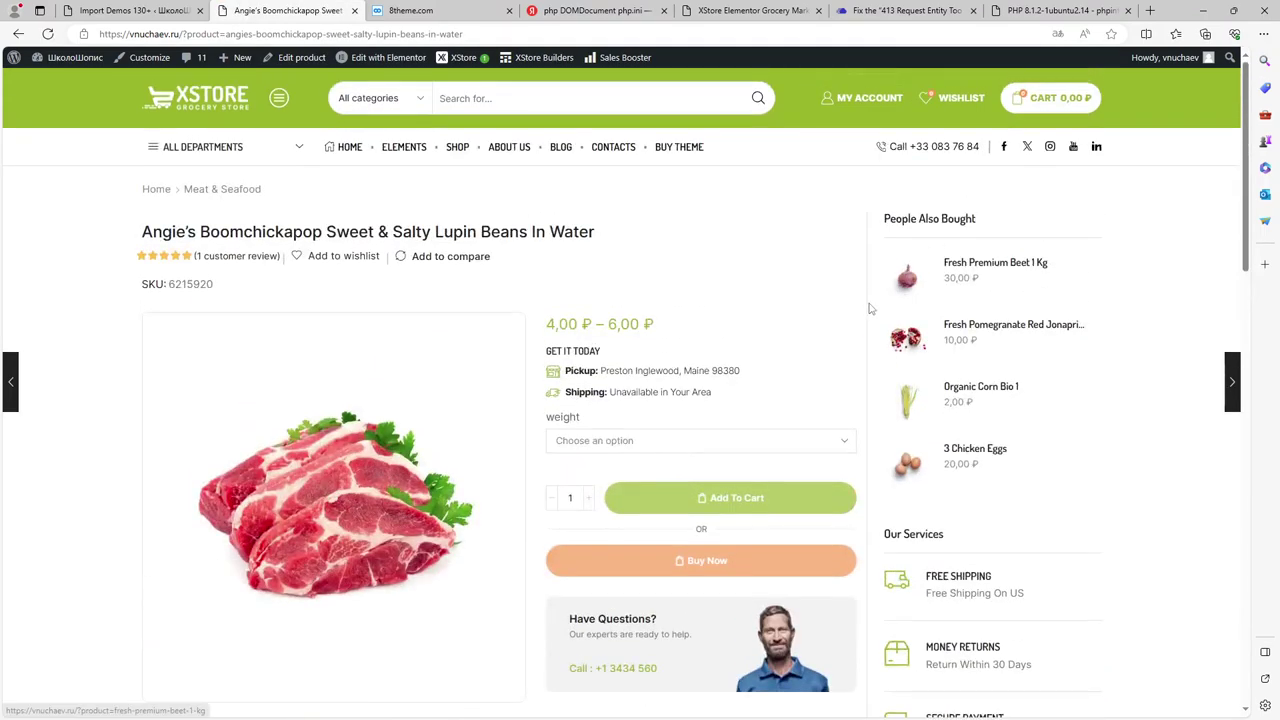
pyautogui.click(752, 510)
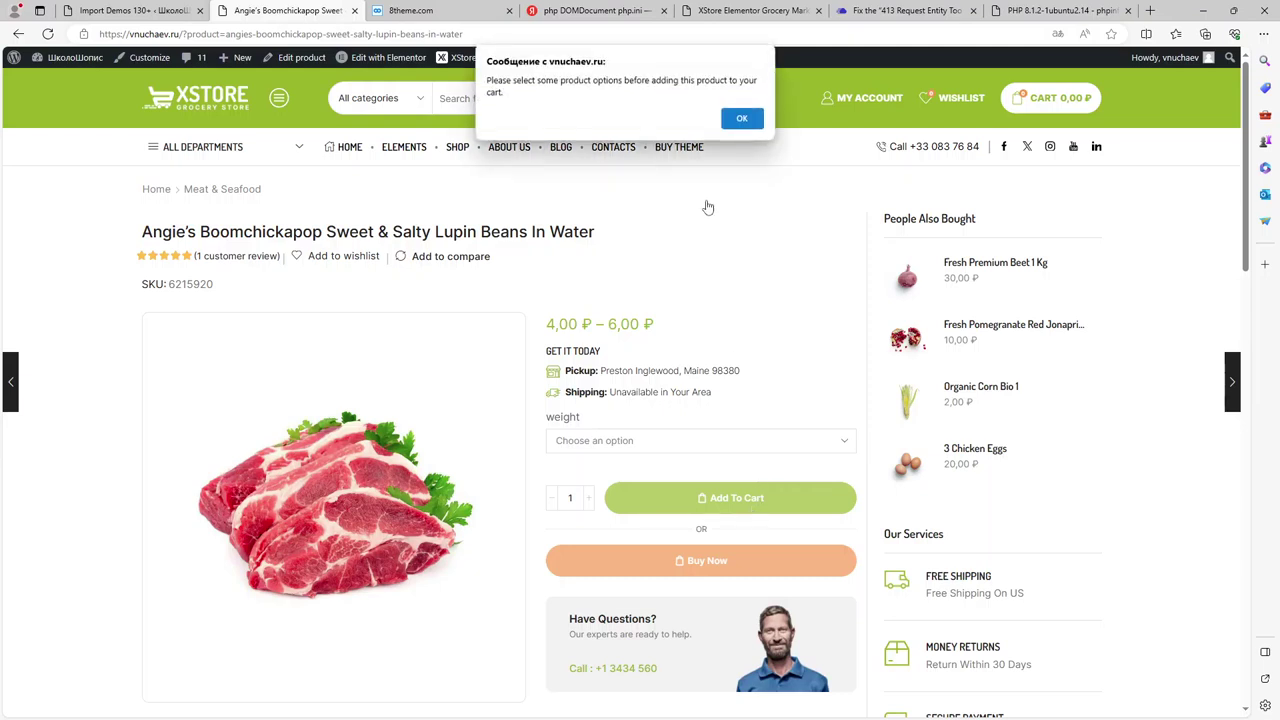
pyautogui.click(742, 120)
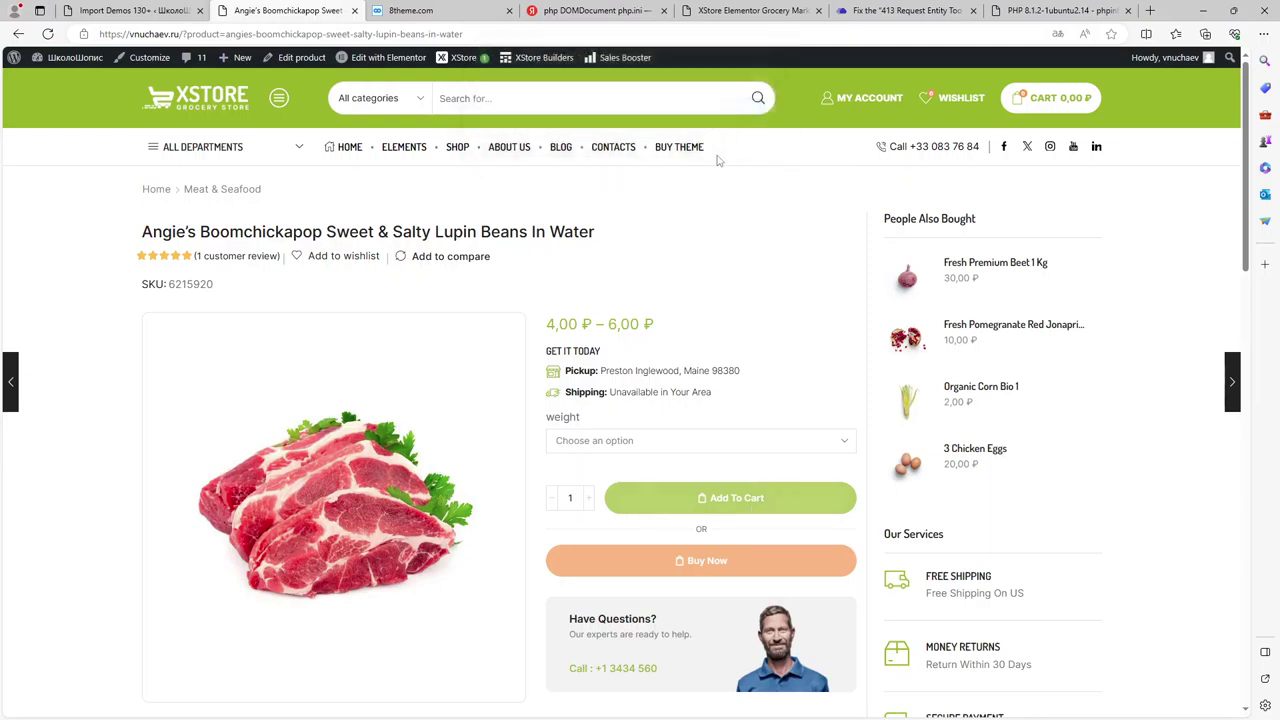
pyautogui.click(609, 446)
pyautogui.click(610, 465)
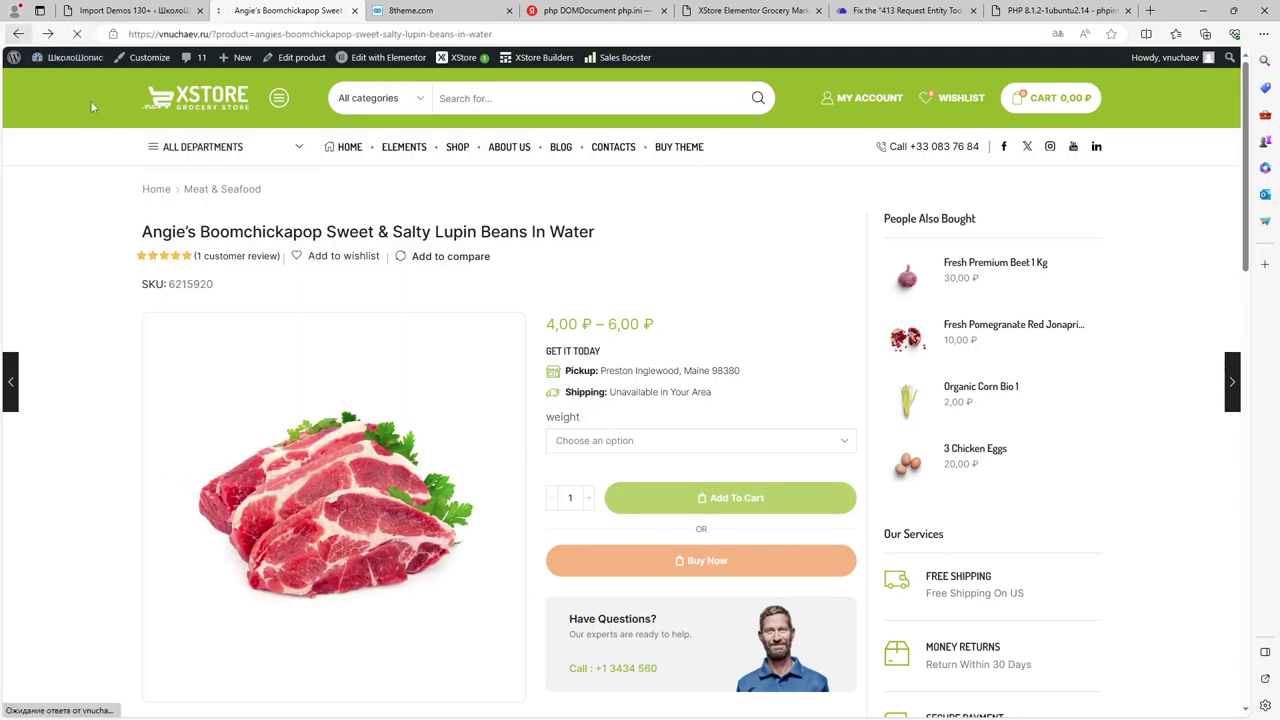
pyautogui.moveTo(200, 147)
pyautogui.click(280, 244)
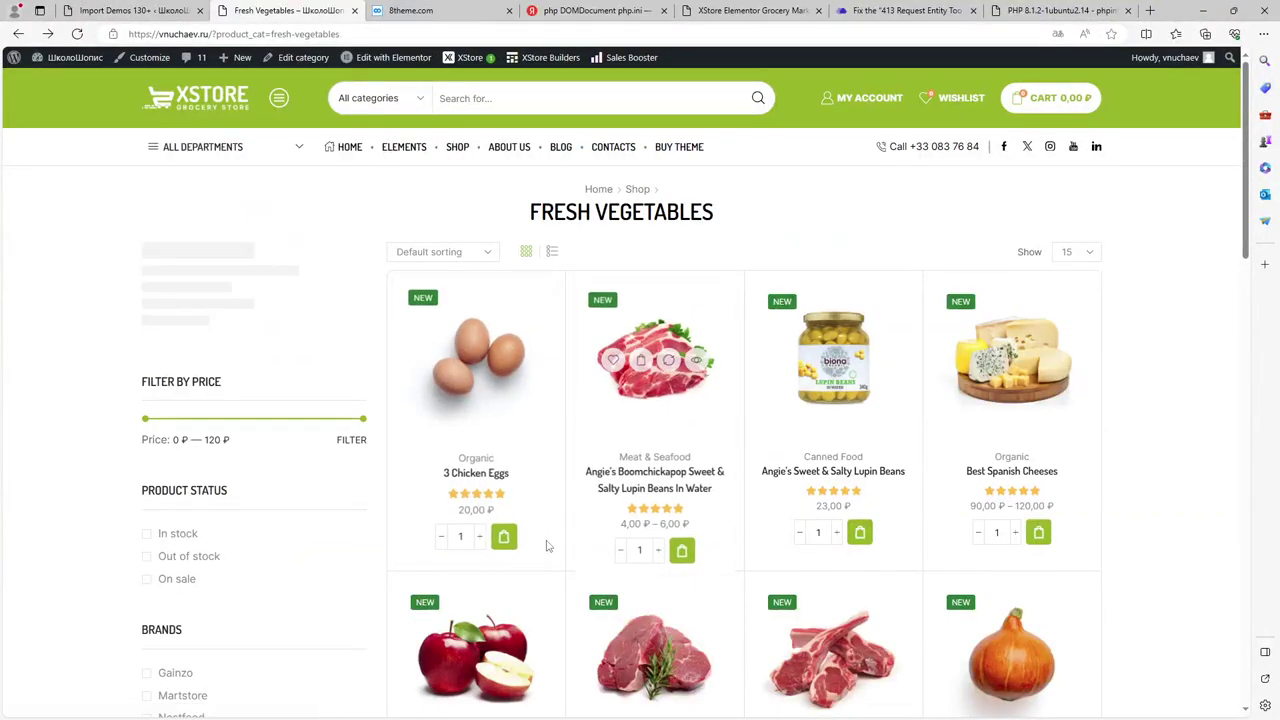
pyautogui.click(480, 538)
pyautogui.click(503, 538)
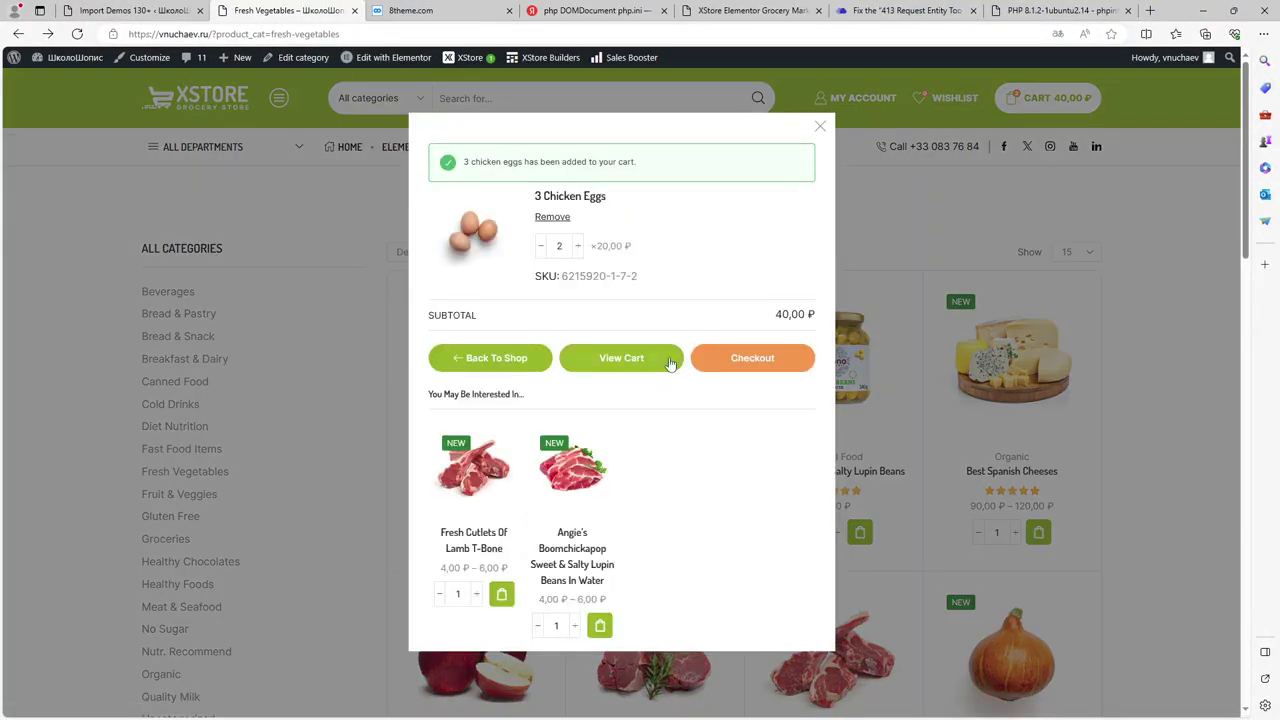
pyautogui.click(655, 370)
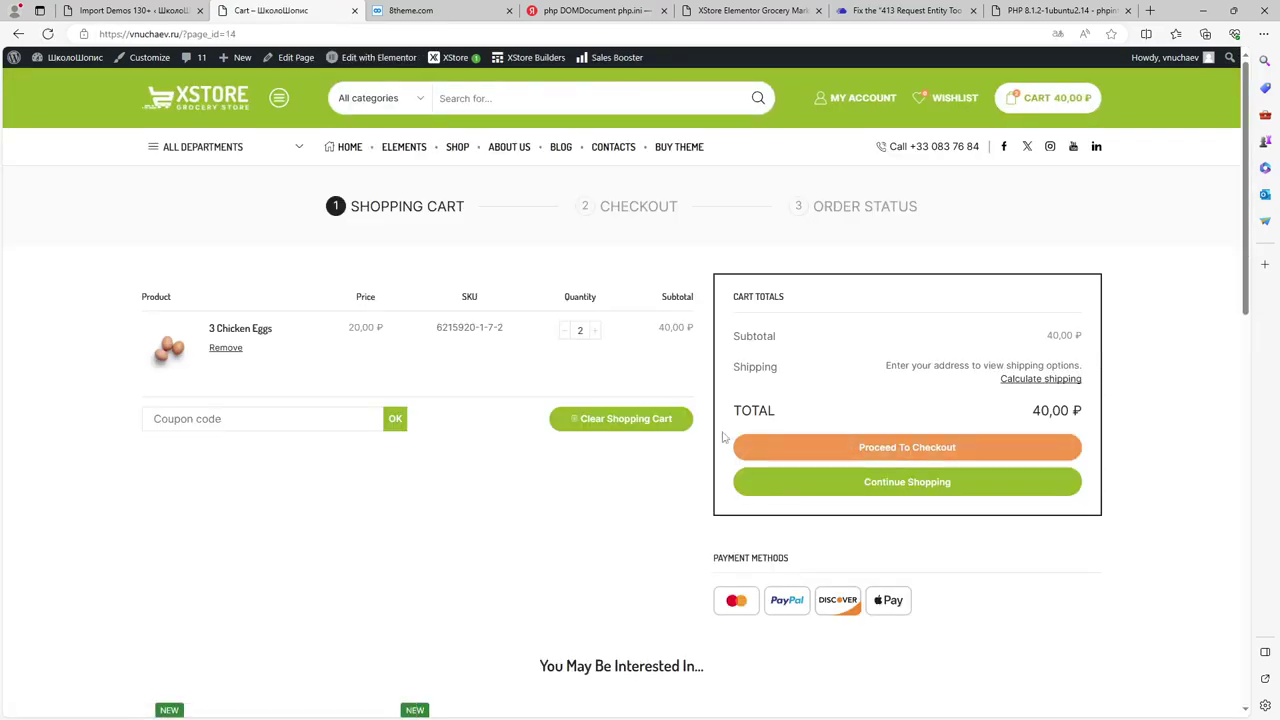
pyautogui.scroll(-3, 584, 522)
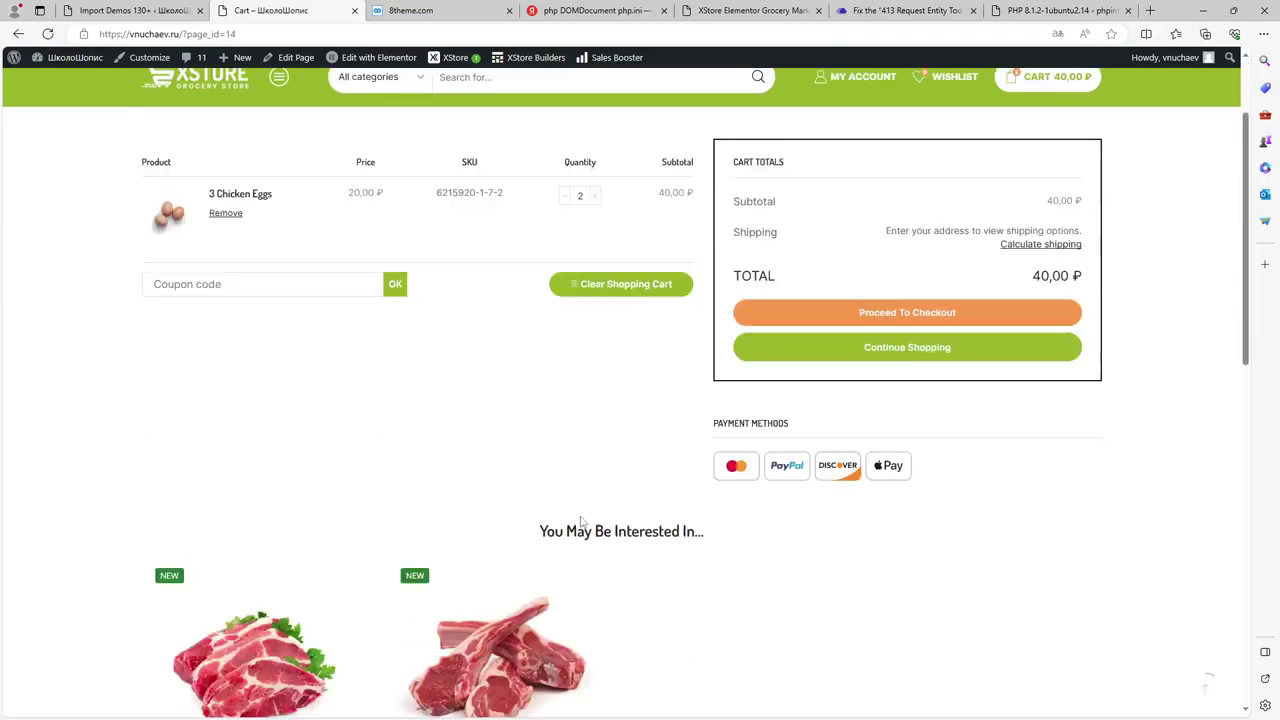
pyautogui.scroll(-7, 581, 522)
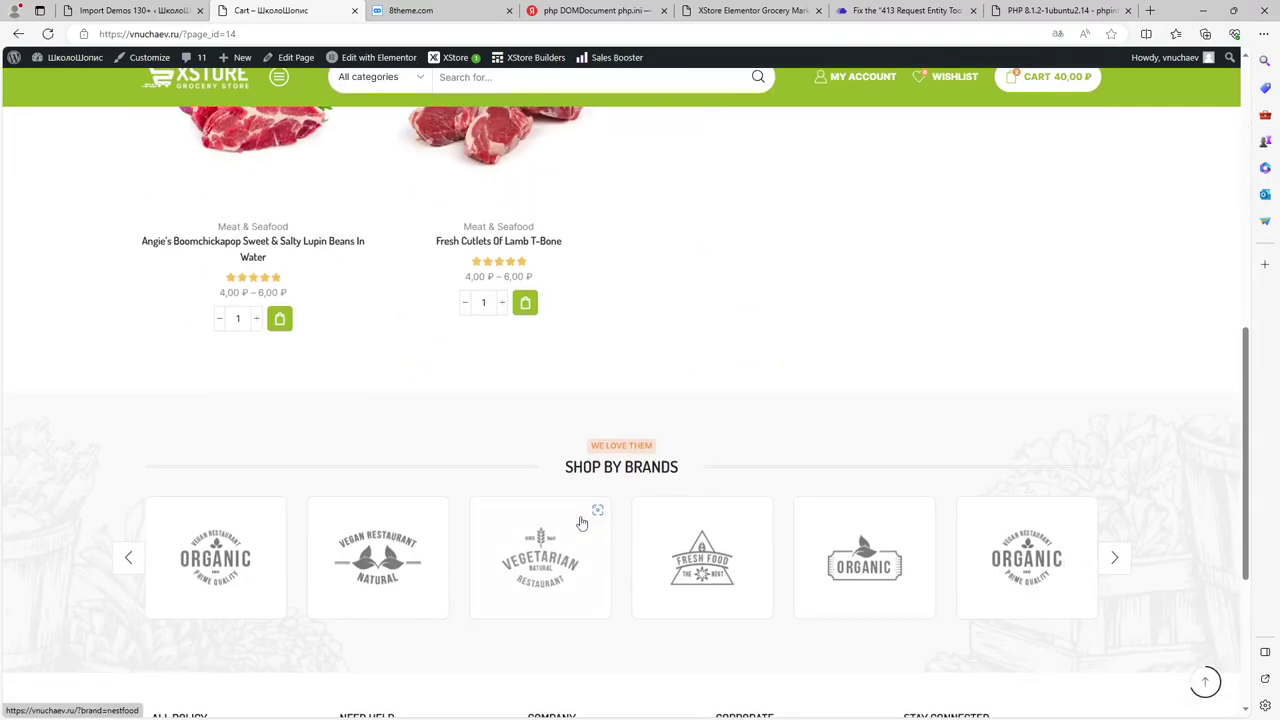
pyautogui.scroll(5, 578, 519)
pyautogui.scroll(5, 578, 519)
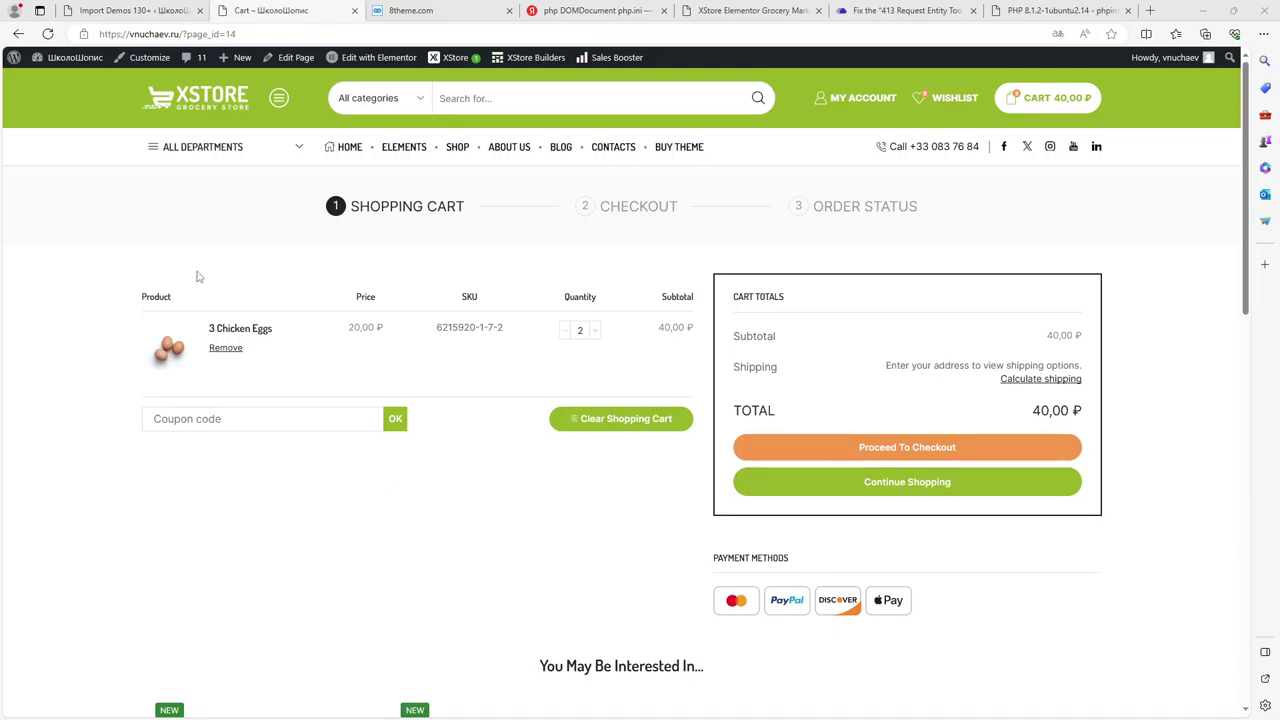
pyautogui.scroll(-5, 556, 407)
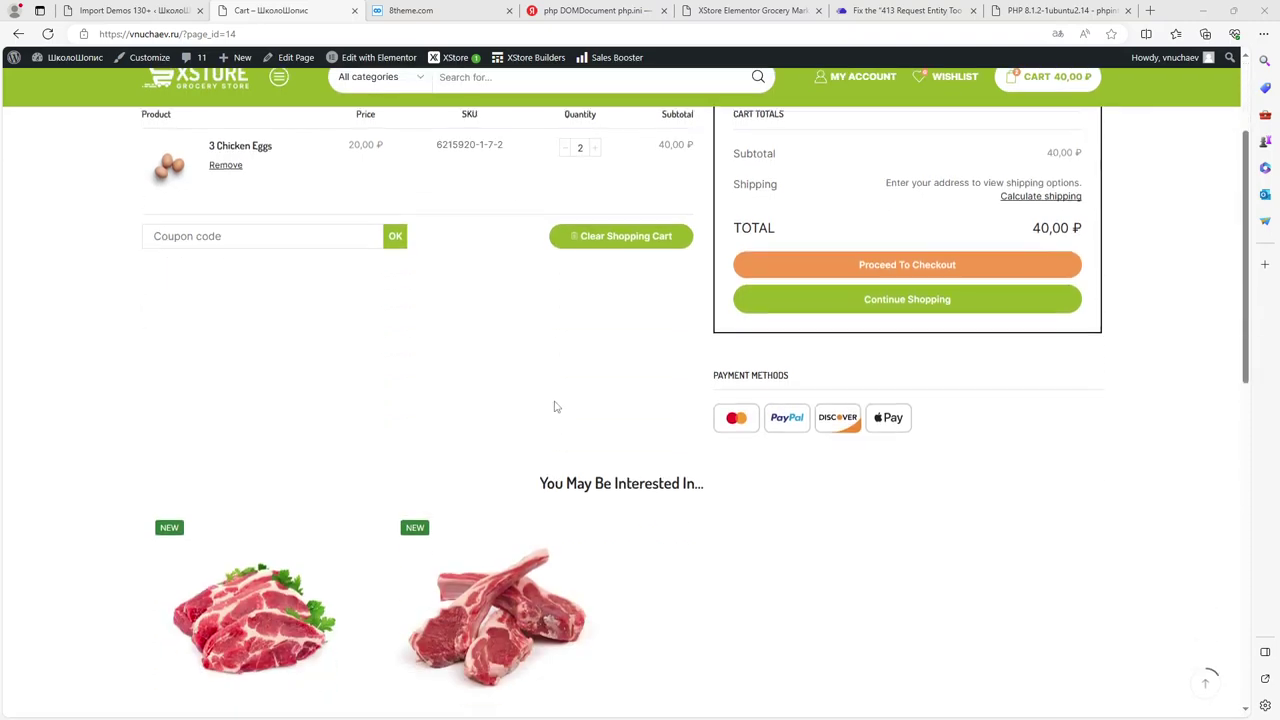
pyautogui.scroll(-6, 556, 407)
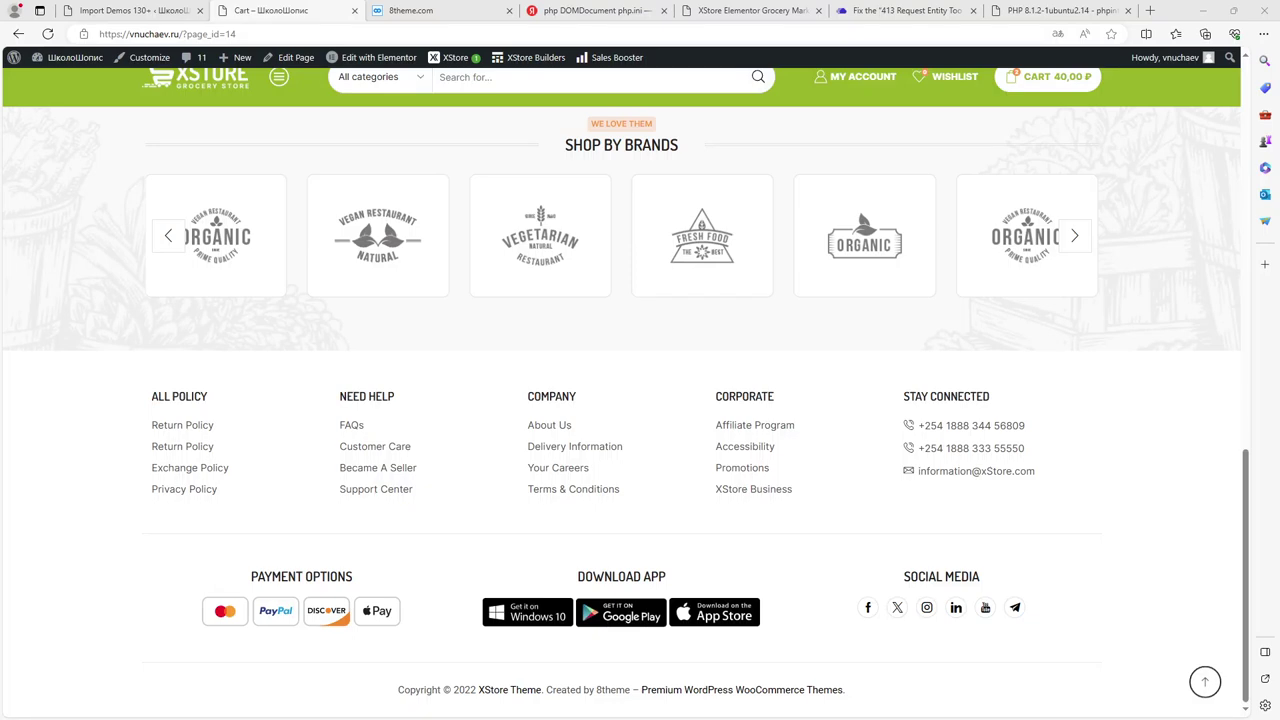
pyautogui.scroll(12, 185, 497)
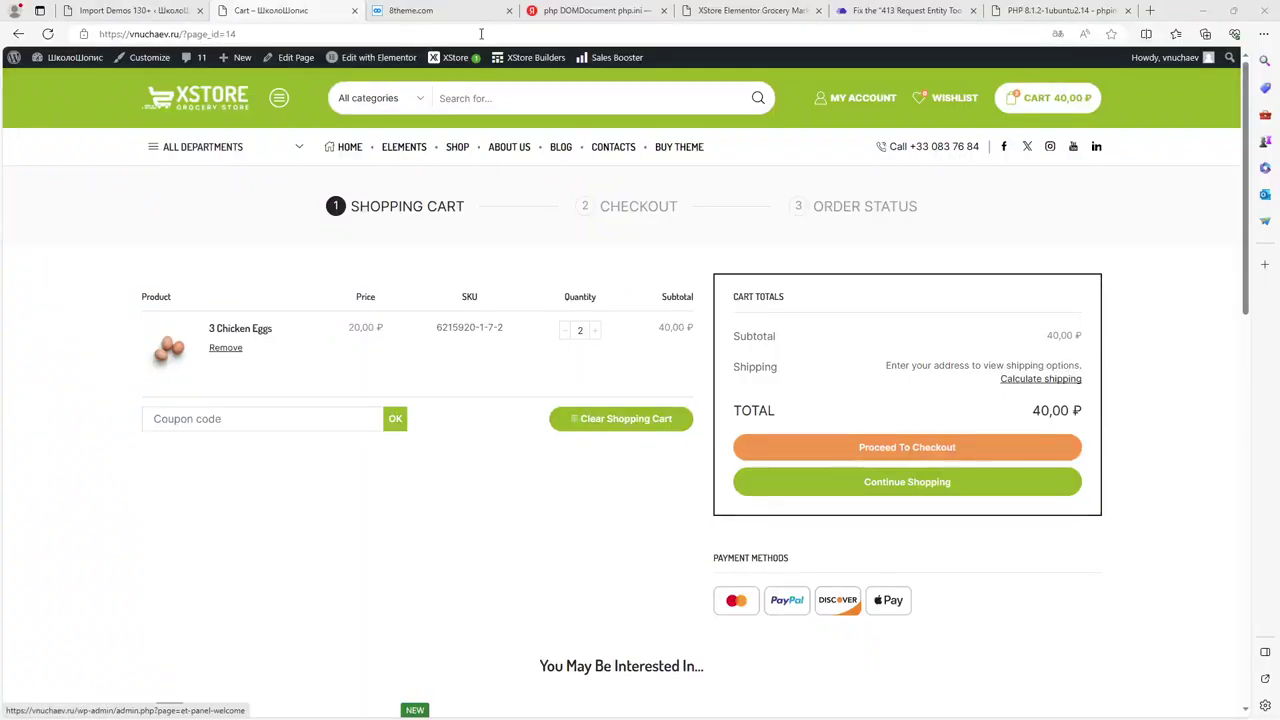
# Open the XStore control panel and toggle dark mode on and back off
pyautogui.click(463, 60)
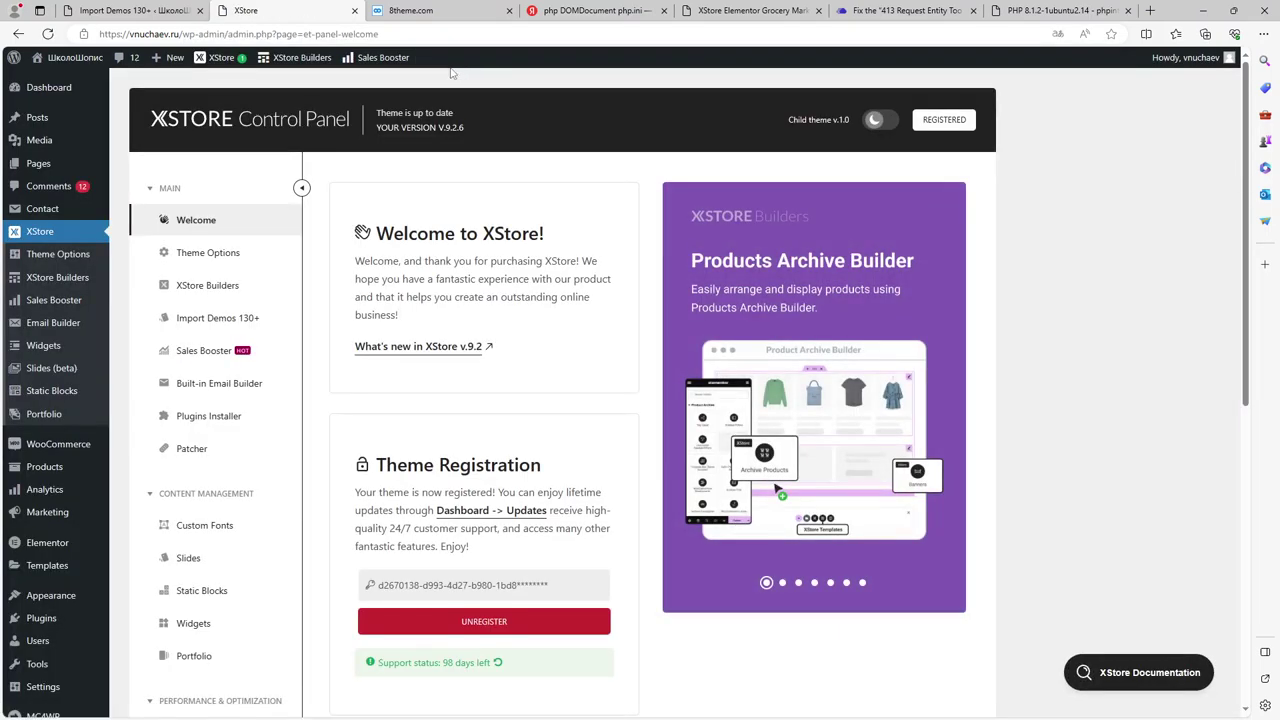
pyautogui.moveTo(441, 112)
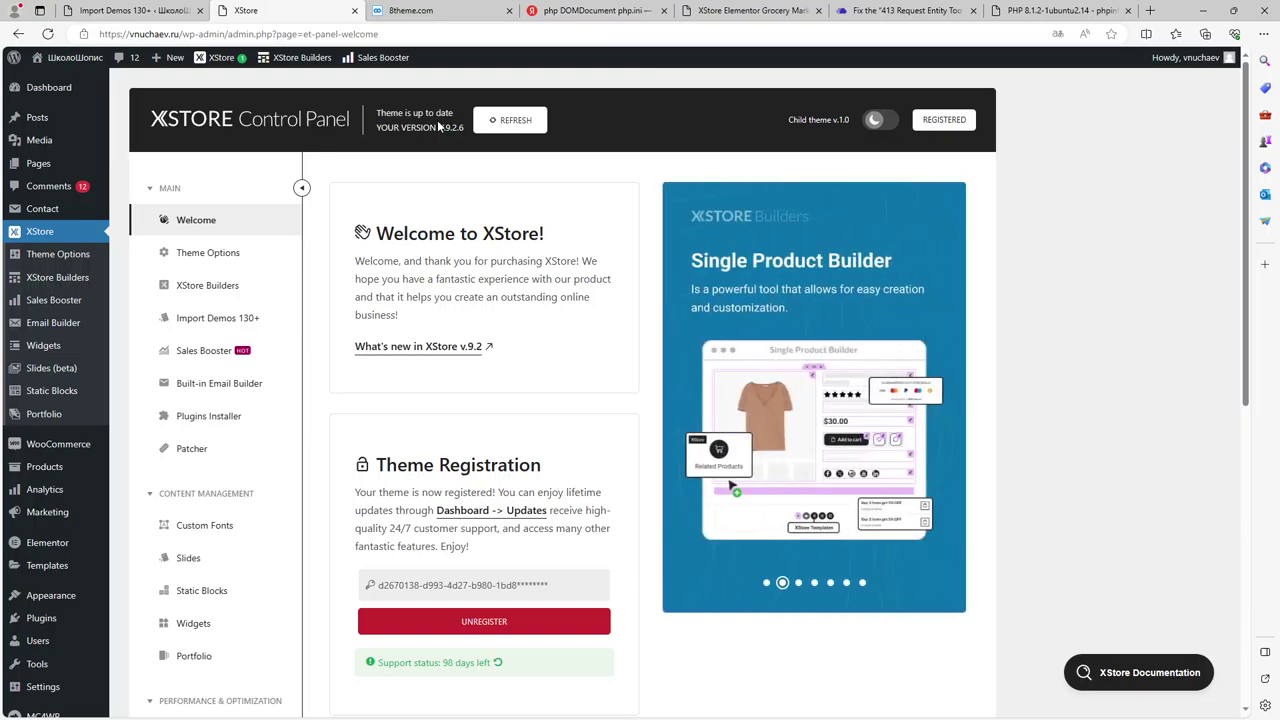
pyautogui.click(879, 122)
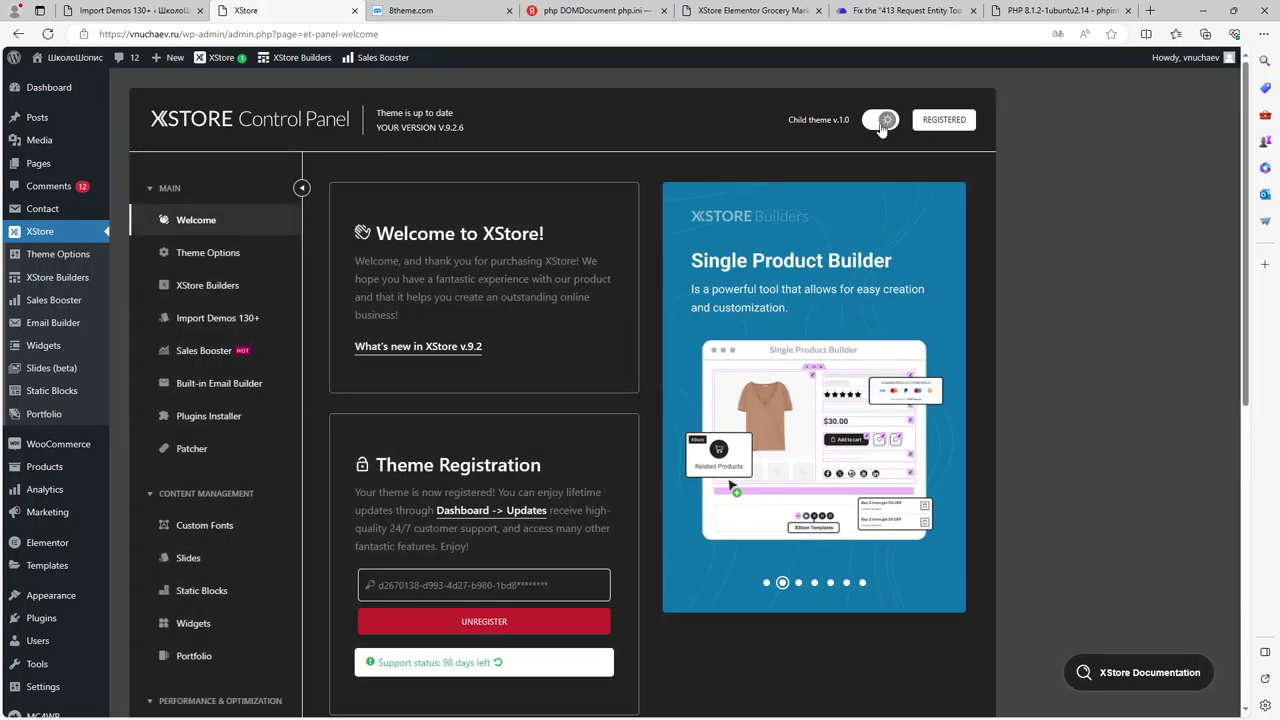
pyautogui.click(880, 122)
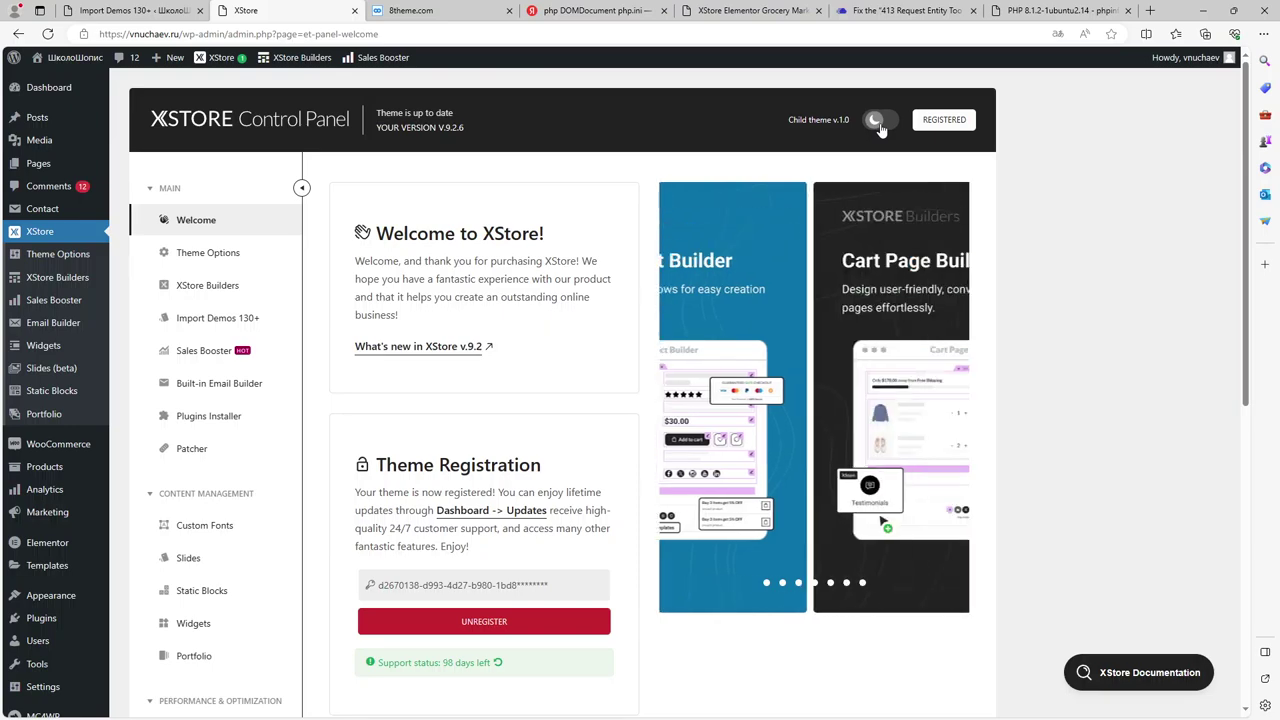
pyautogui.scroll(-5, 270, 430)
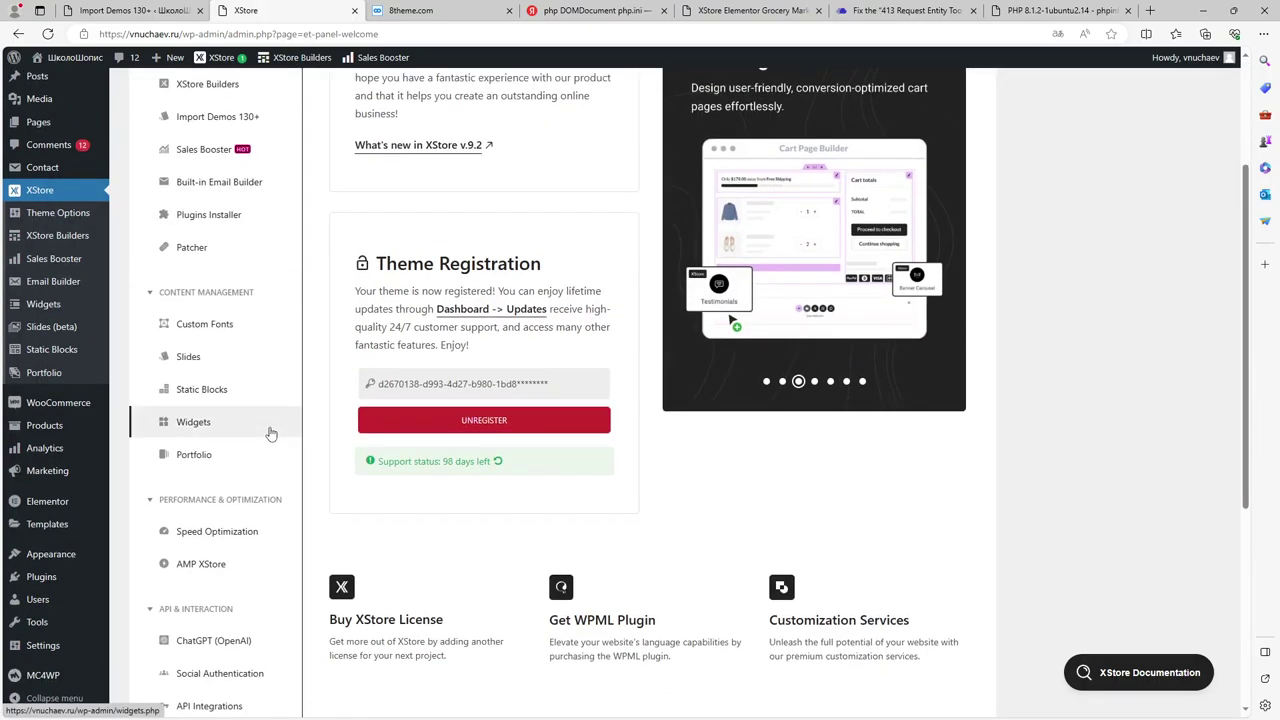
pyautogui.scroll(1, 271, 434)
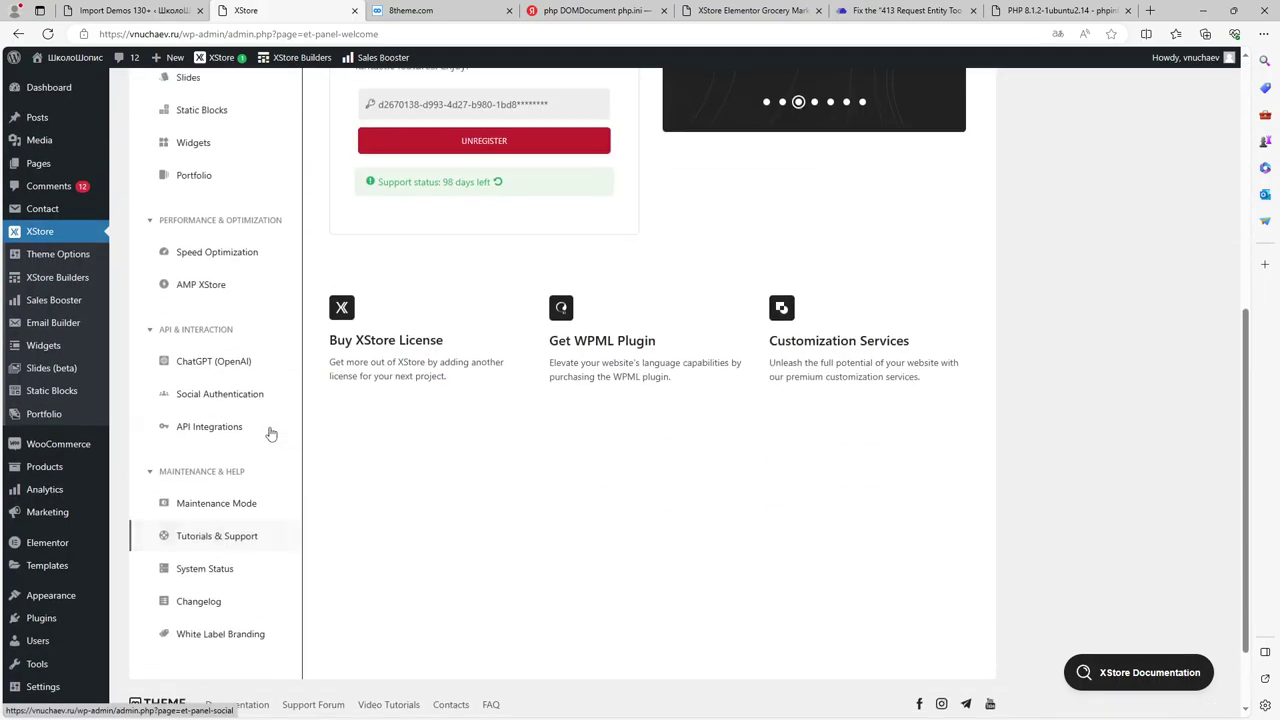
# View the XStore OpenAI Assistant and Patcher pages, then WooCommerce Home and Comments
pyautogui.click(209, 370)
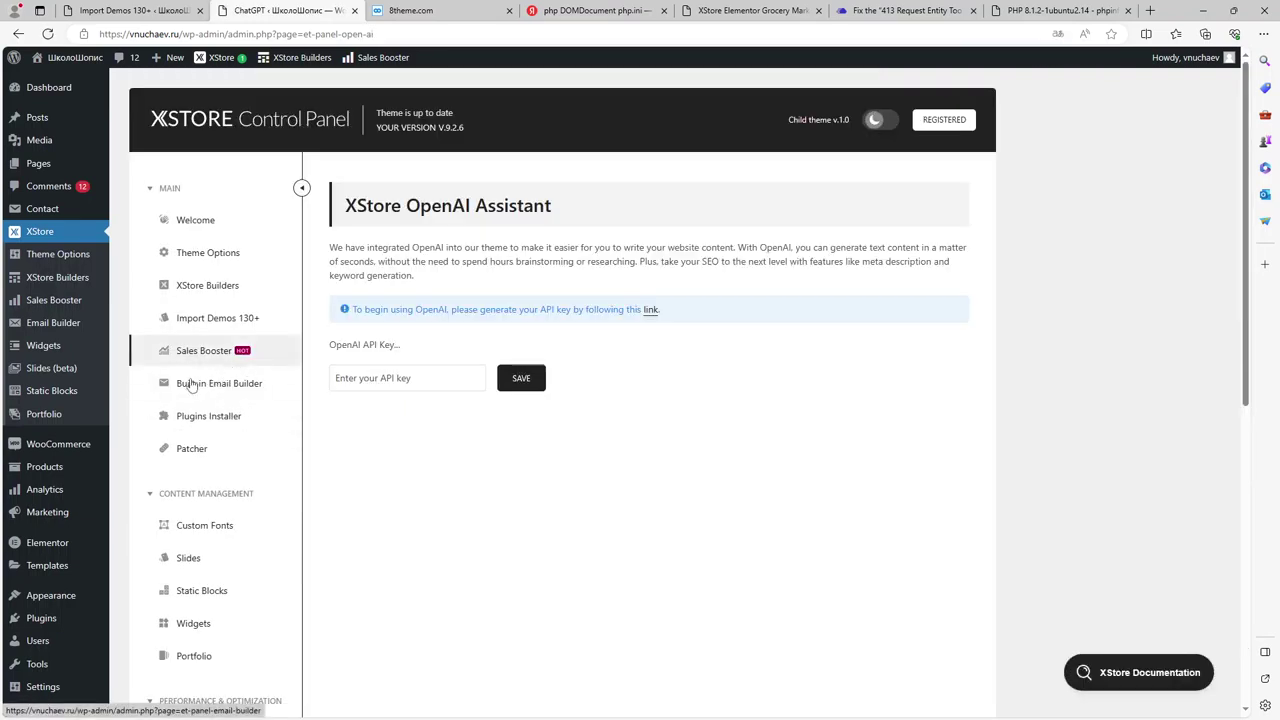
pyautogui.scroll(-2, 133, 404)
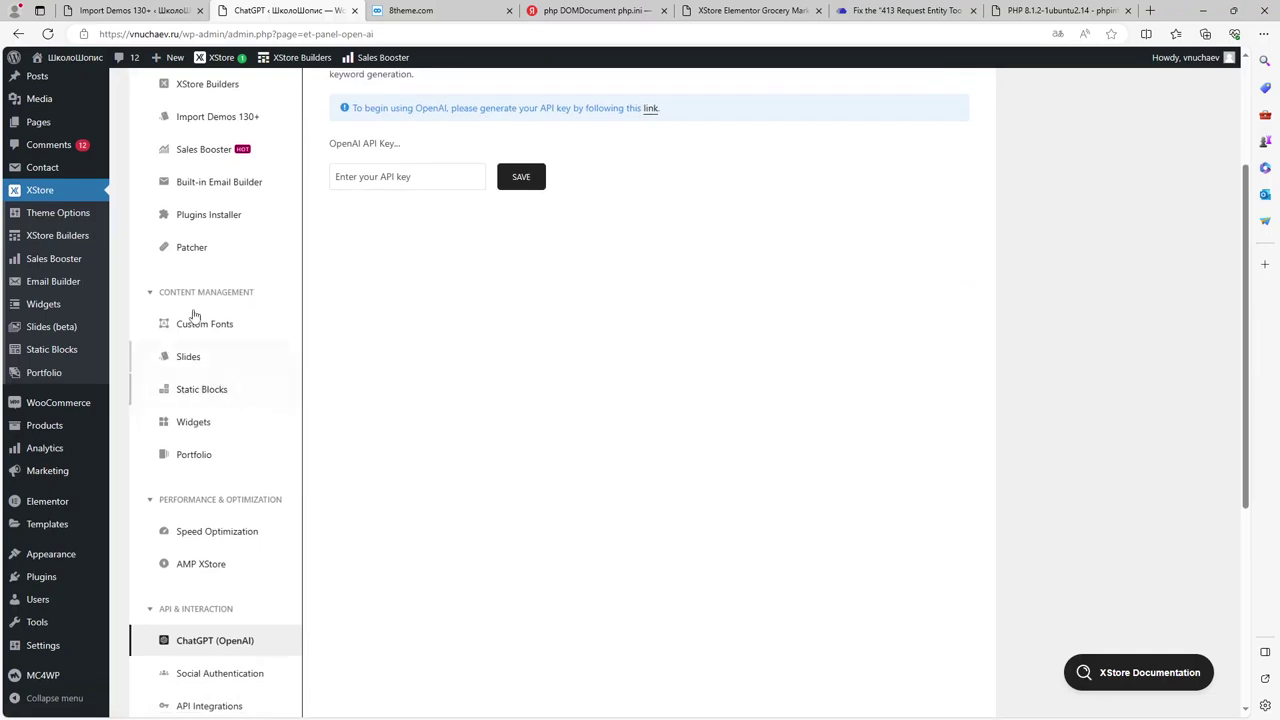
pyautogui.click(191, 246)
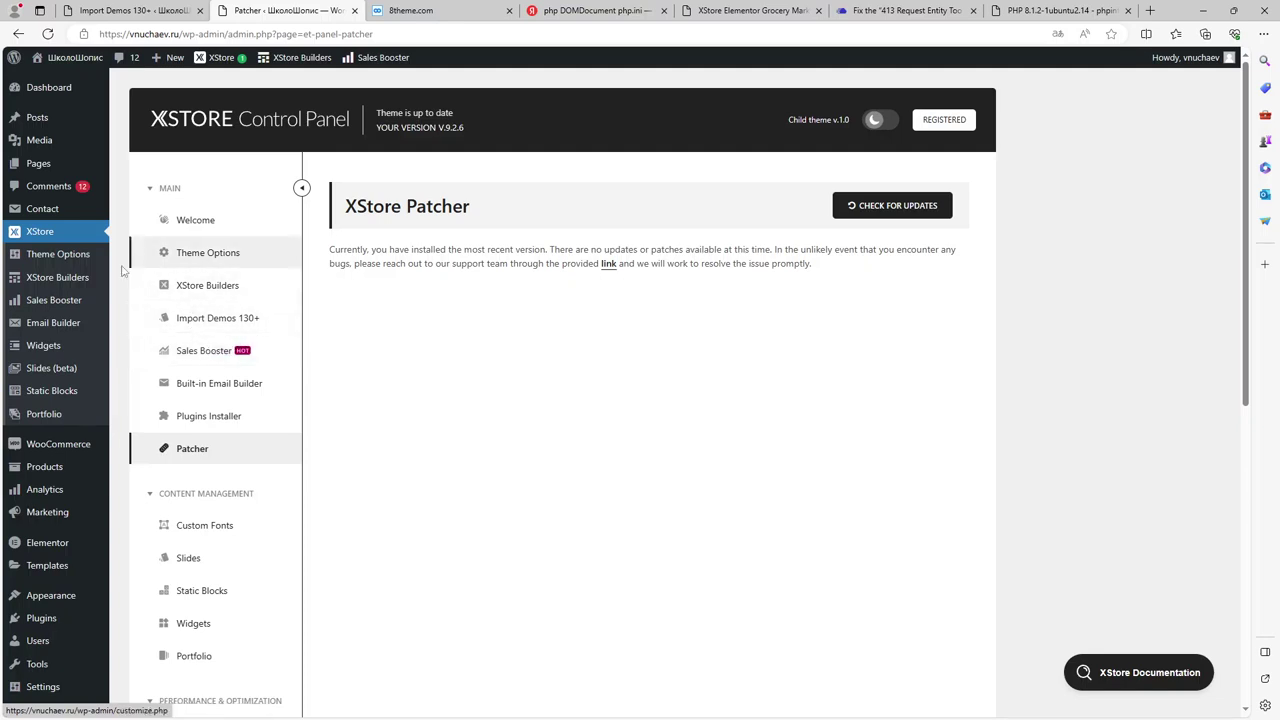
pyautogui.scroll(-1, 63, 420)
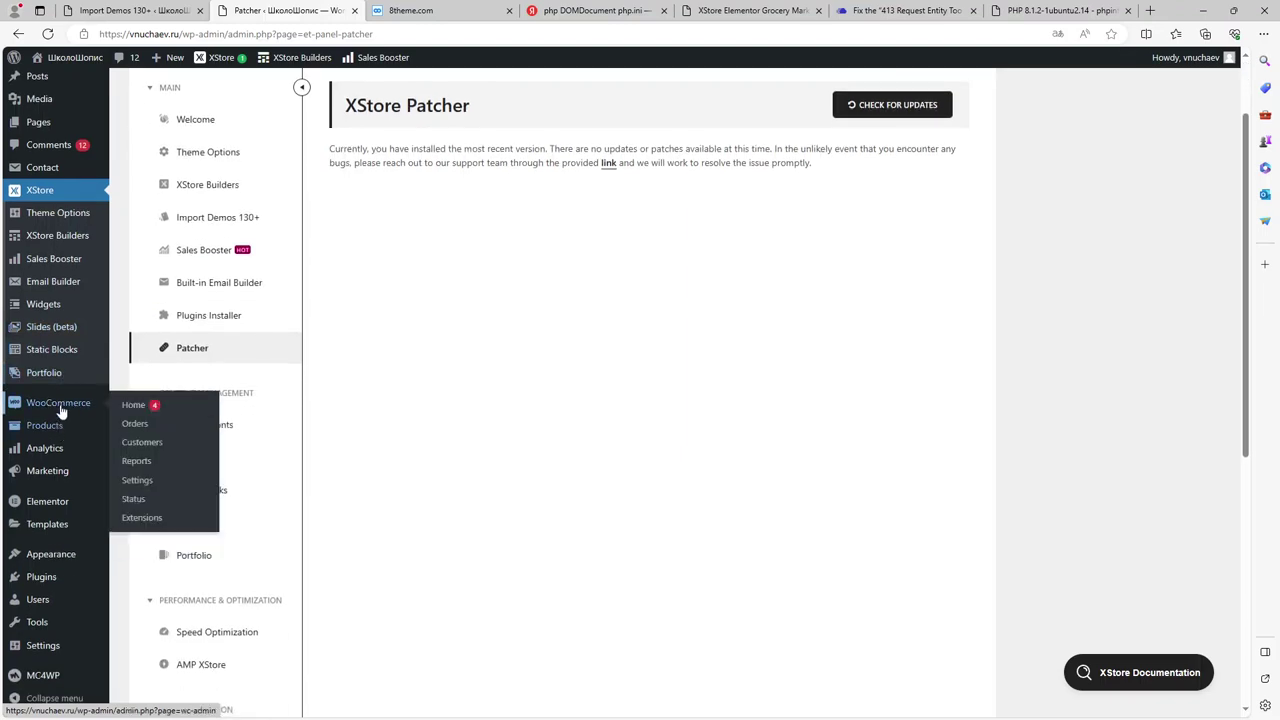
pyautogui.click(60, 410)
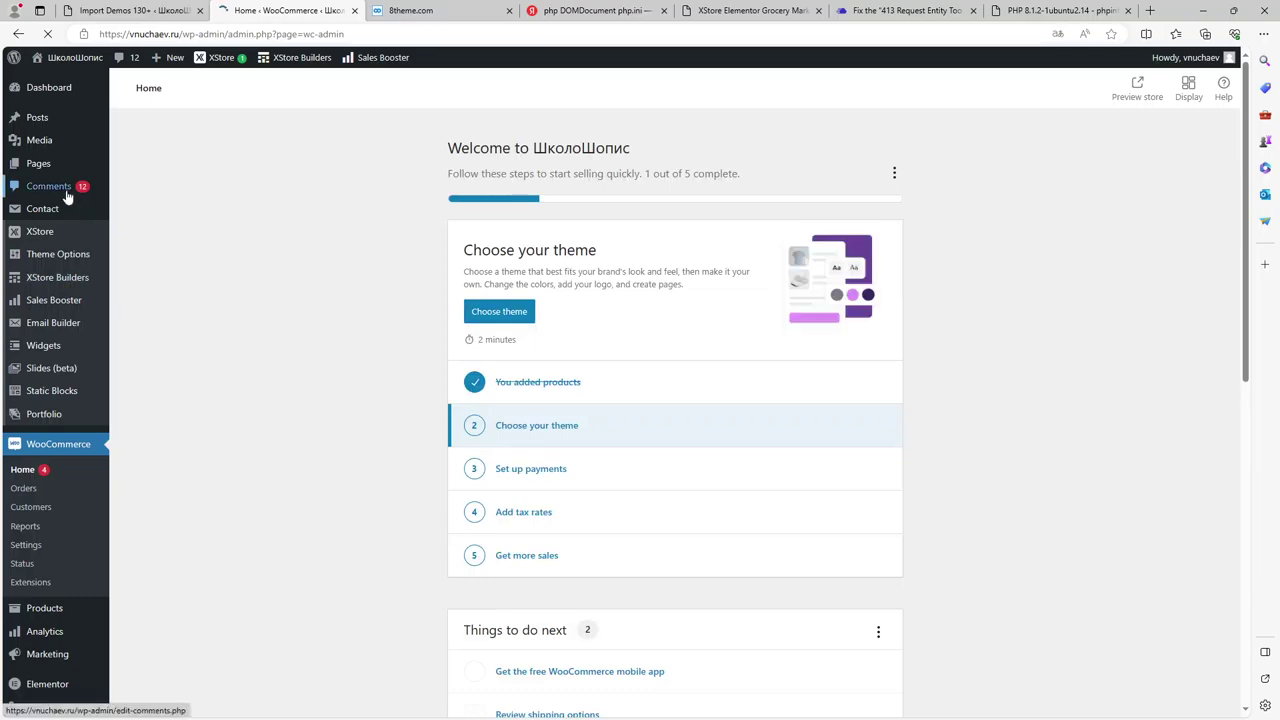
pyautogui.click(66, 194)
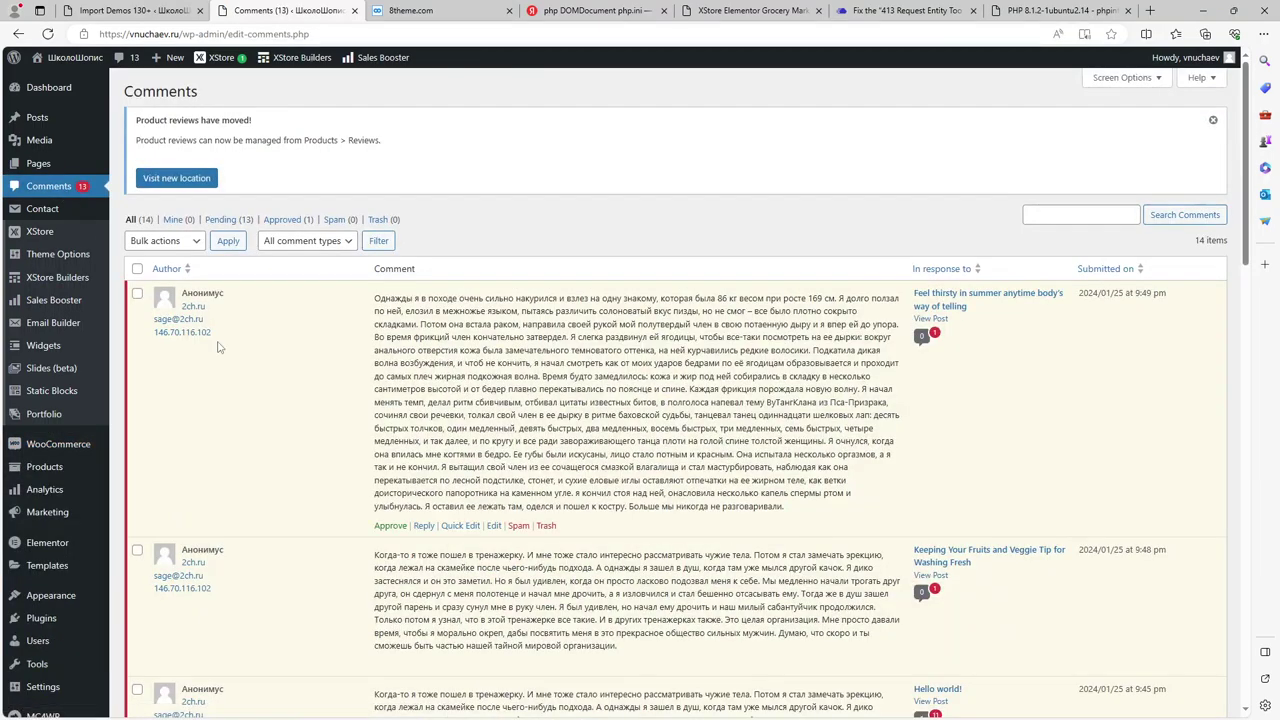
# Scroll through the 14 comments, mostly pending spam-like posts, to the bottom and back
pyautogui.scroll(-3, 248, 407)
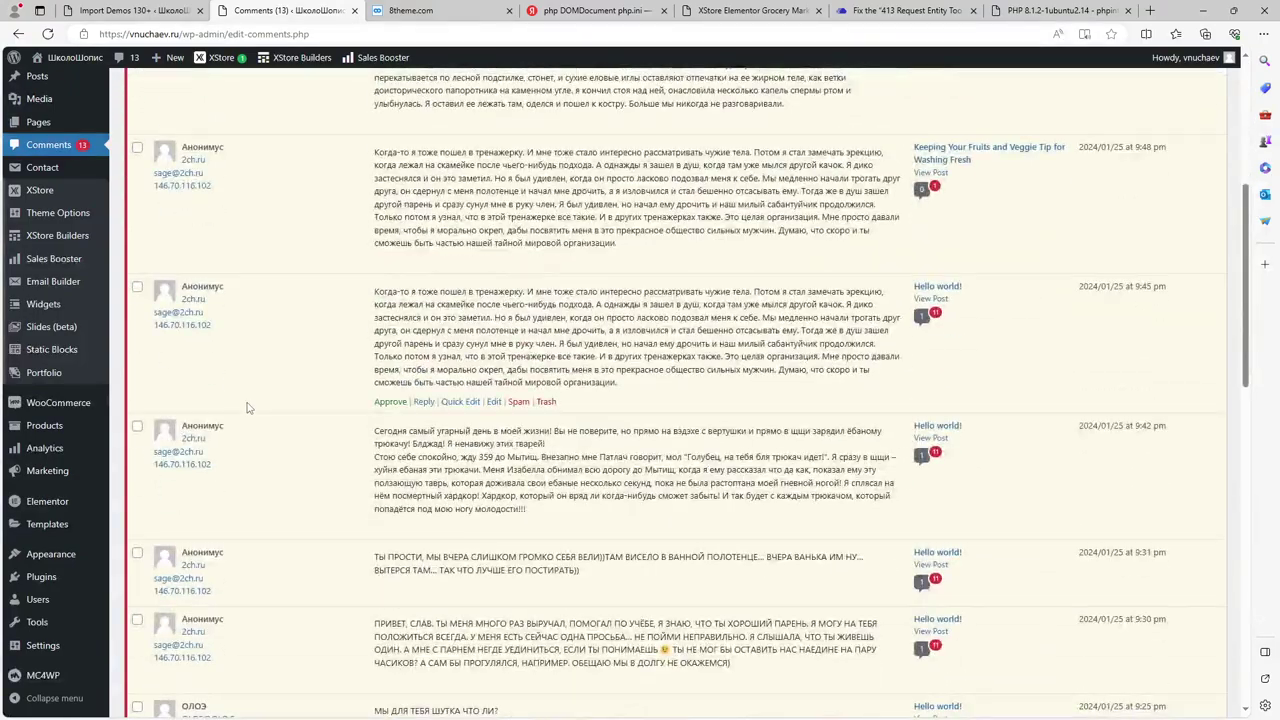
pyautogui.scroll(-2, 248, 407)
pyautogui.scroll(-1, 248, 407)
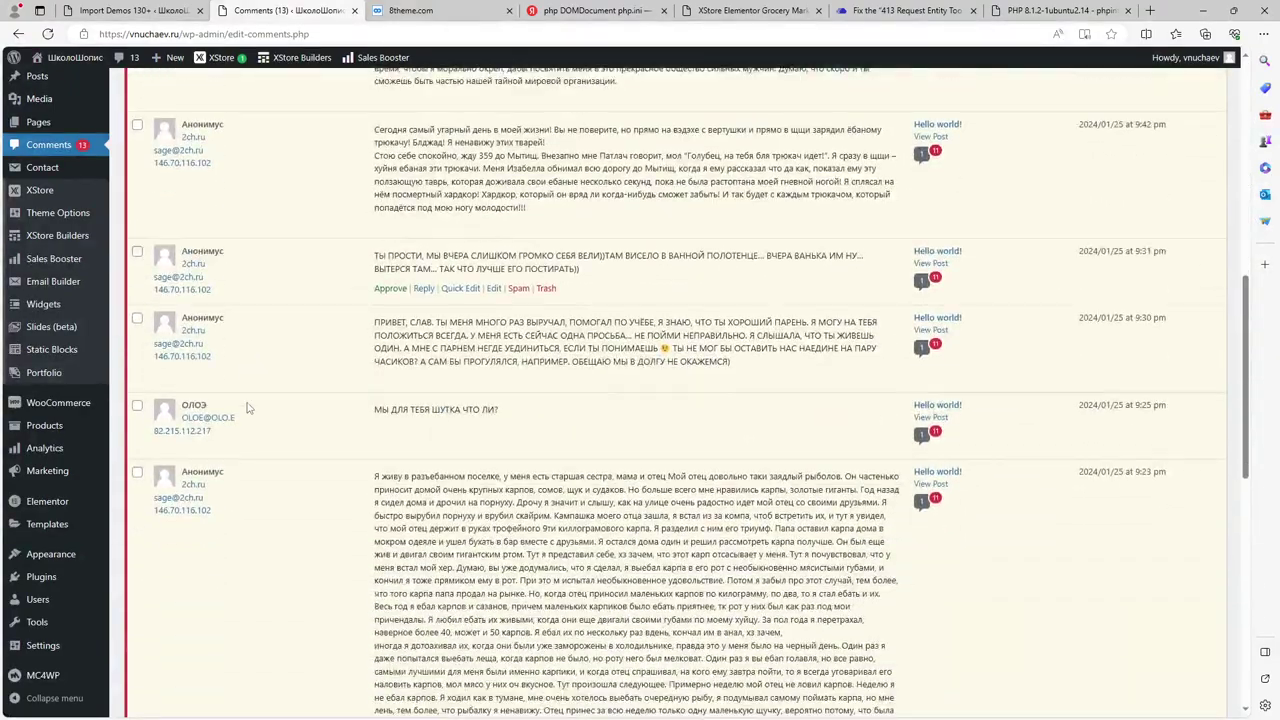
pyautogui.scroll(-2, 248, 407)
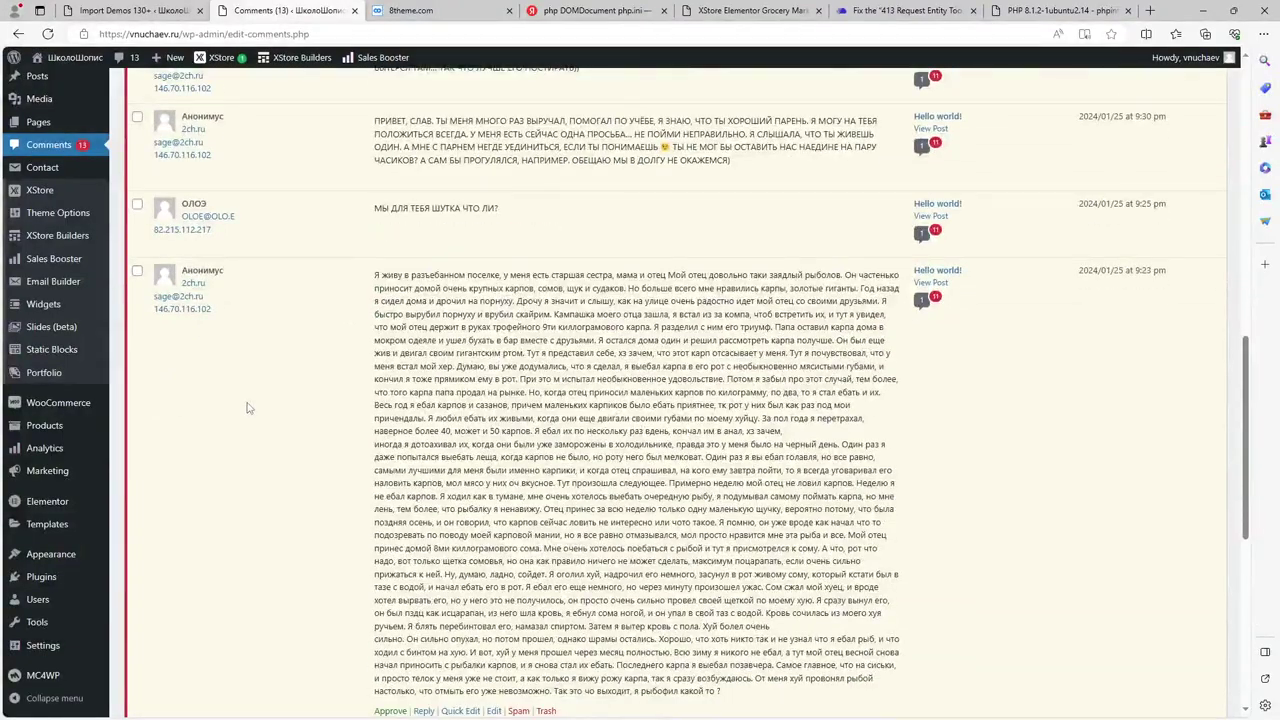
pyautogui.scroll(-5, 248, 407)
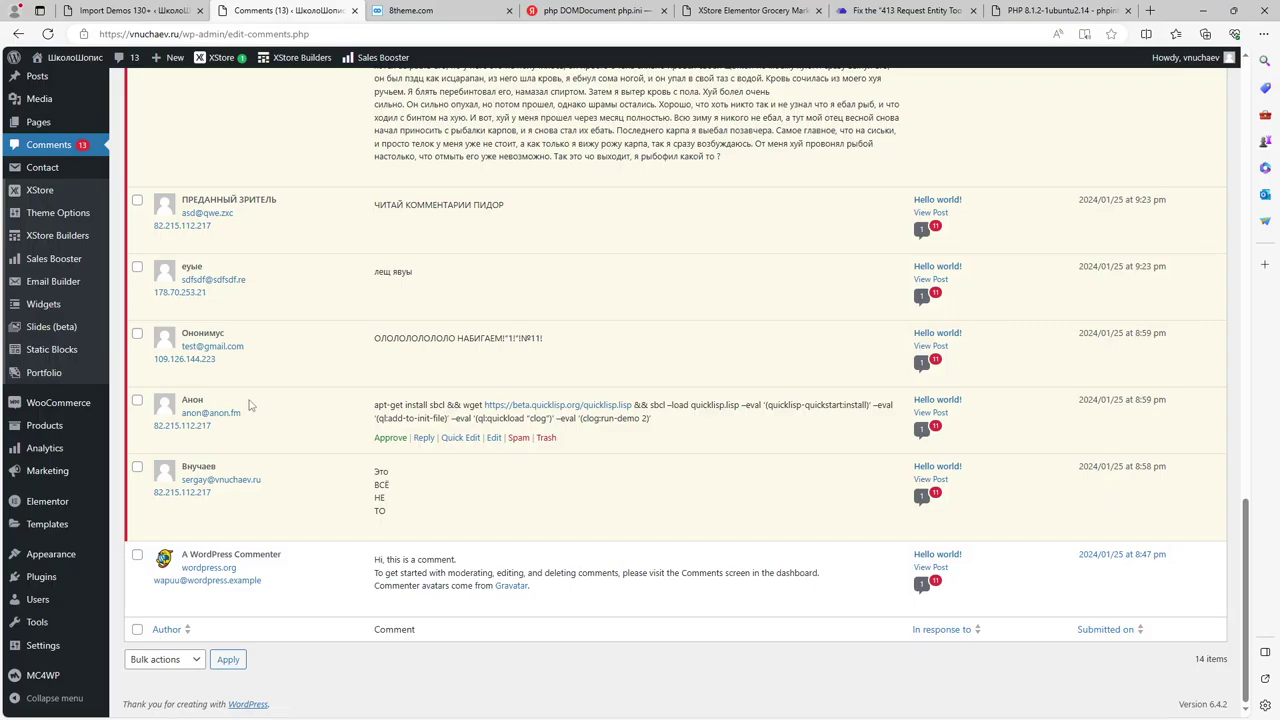
pyautogui.scroll(15, 250, 405)
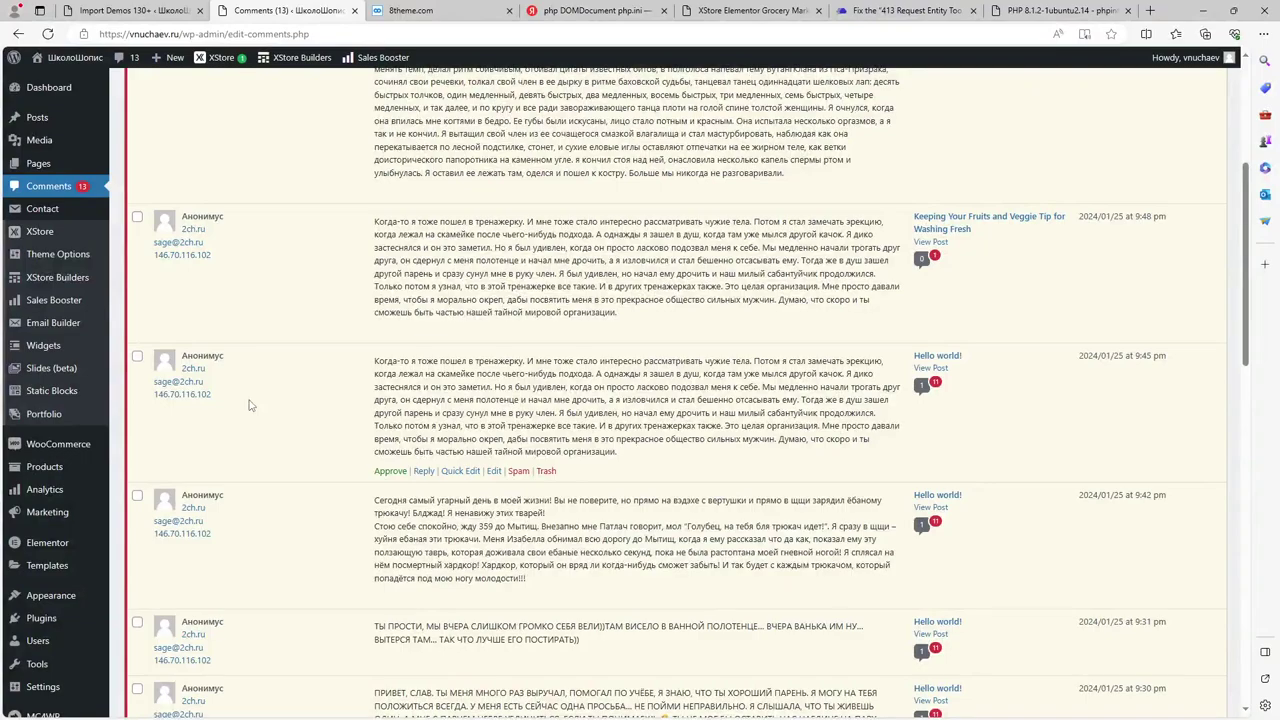
pyautogui.scroll(4, 250, 405)
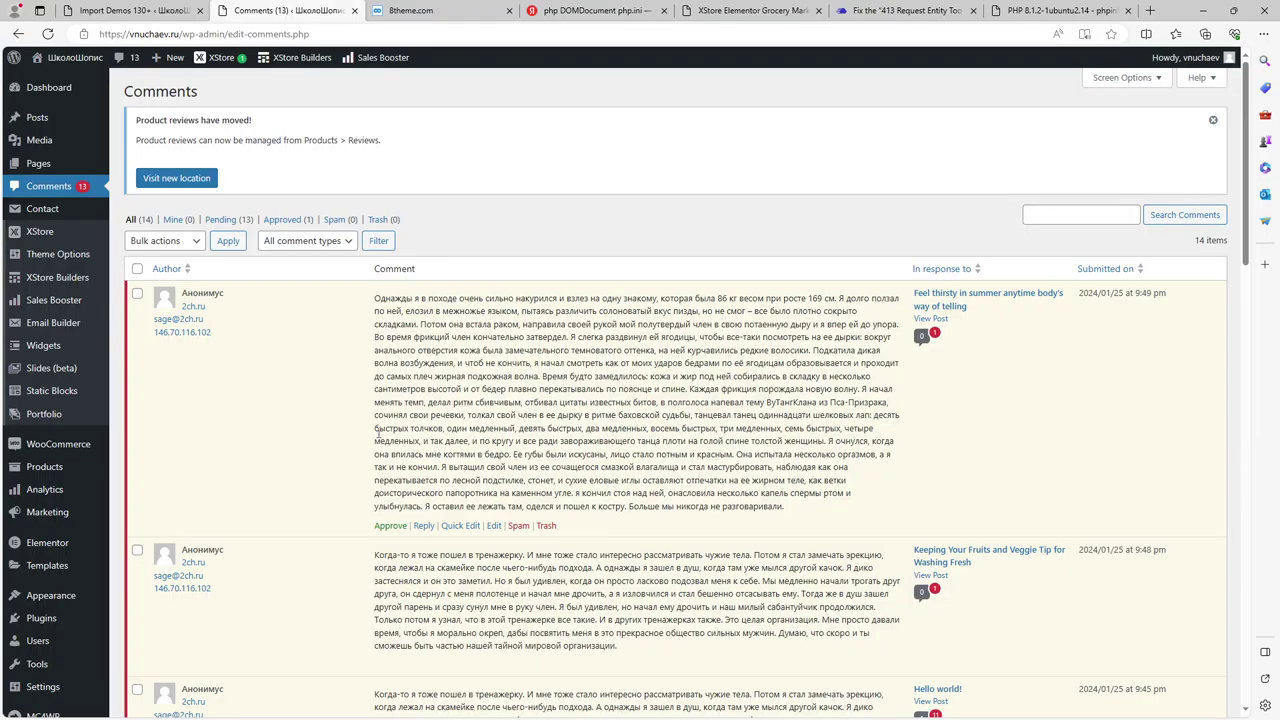
pyautogui.scroll(-3, 377, 432)
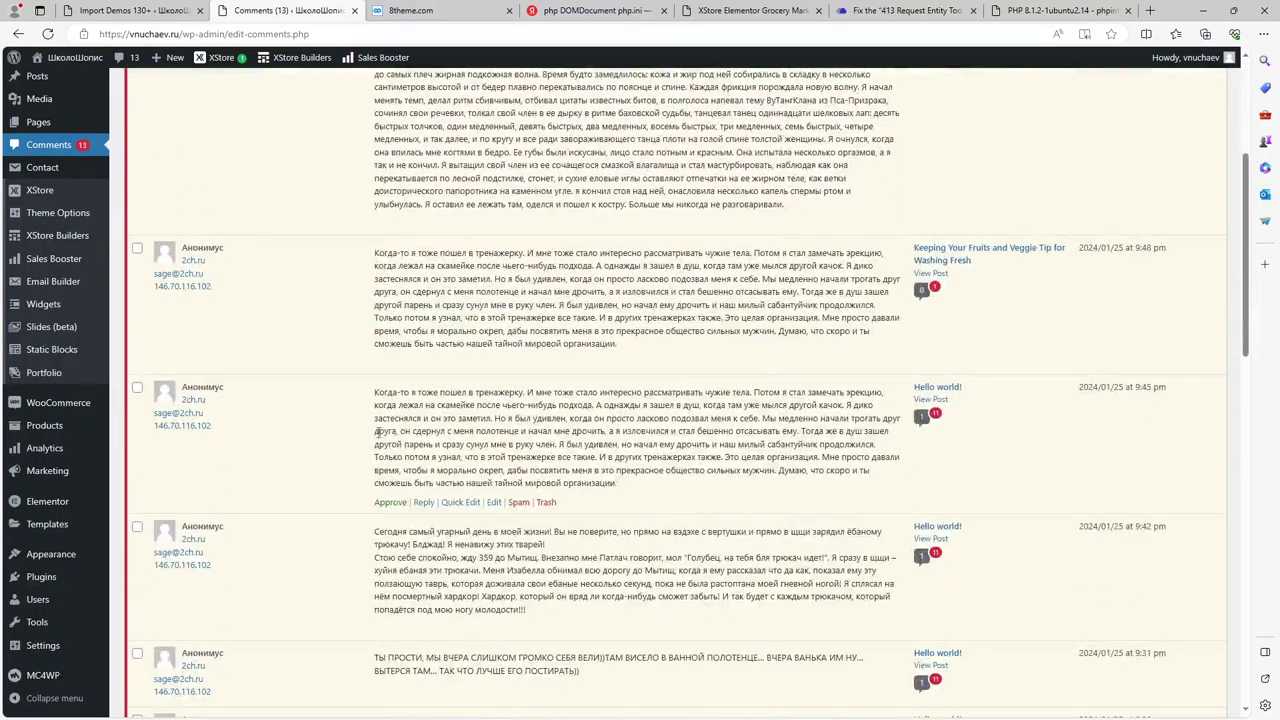